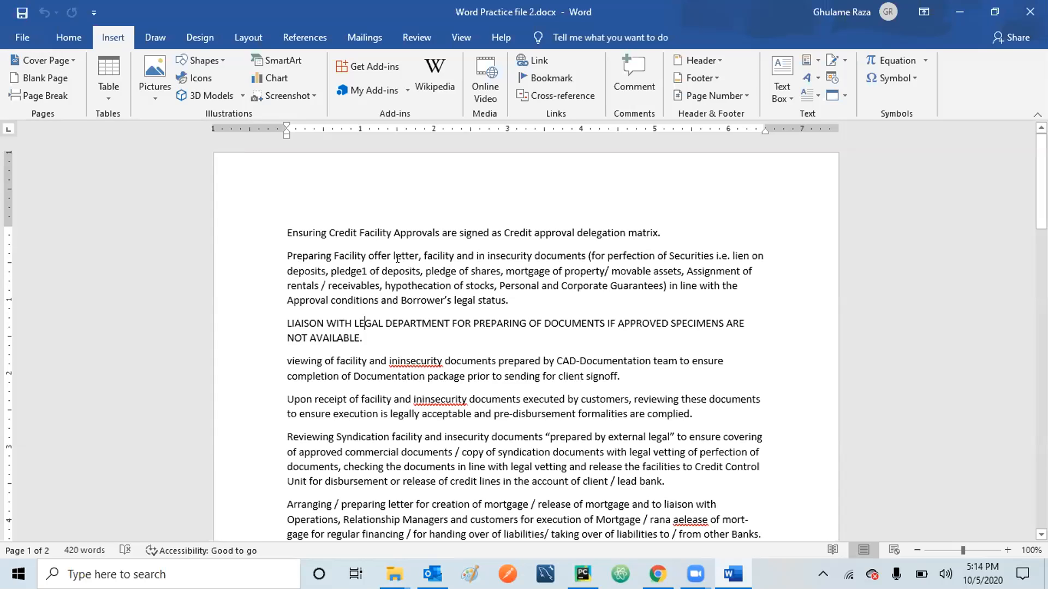
Go from the Home tab back to Insert and open the Cover Page gallery.
left_click(68, 41)
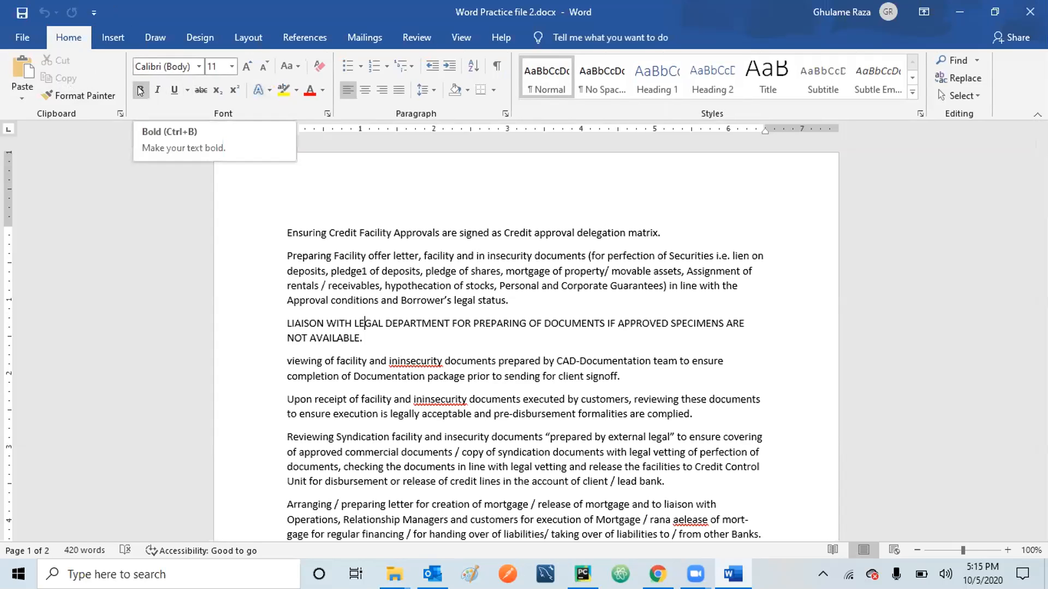
left_click(115, 36)
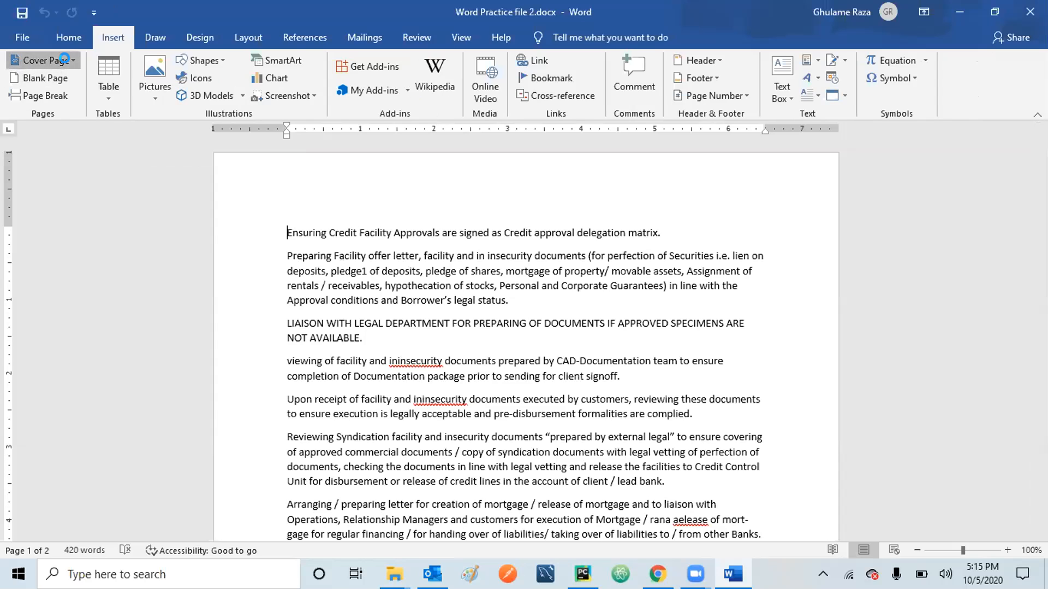
left_click(69, 61)
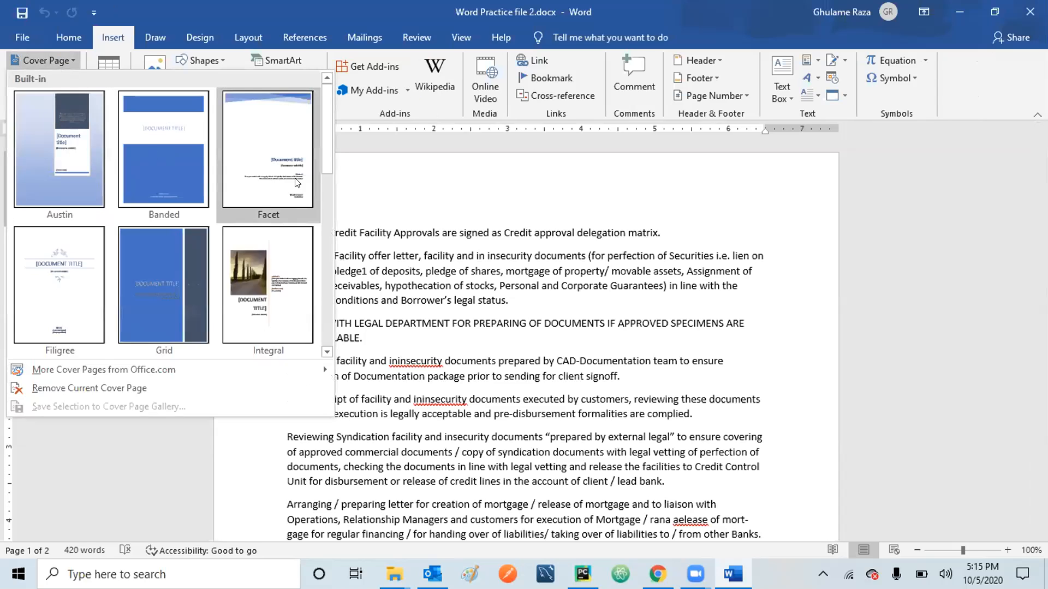
Scroll the cover page designs and insert the Slice (Light) cover page.
left_click_drag(323, 158, 328, 322)
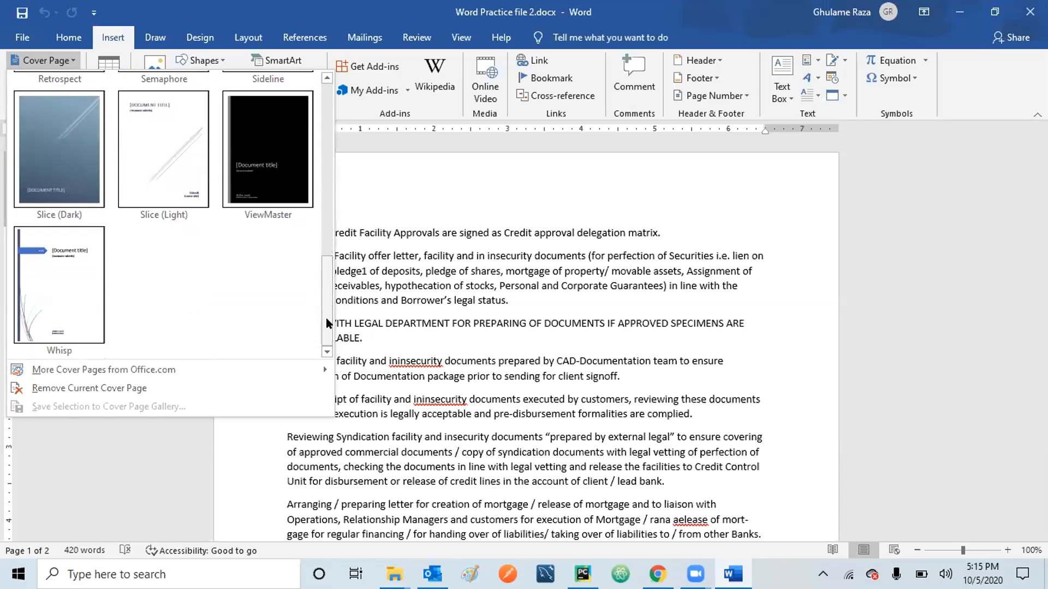
mouse_move(328, 322)
left_mouse_down()
mouse_move(325, 129)
mouse_move(315, 330)
left_mouse_up()
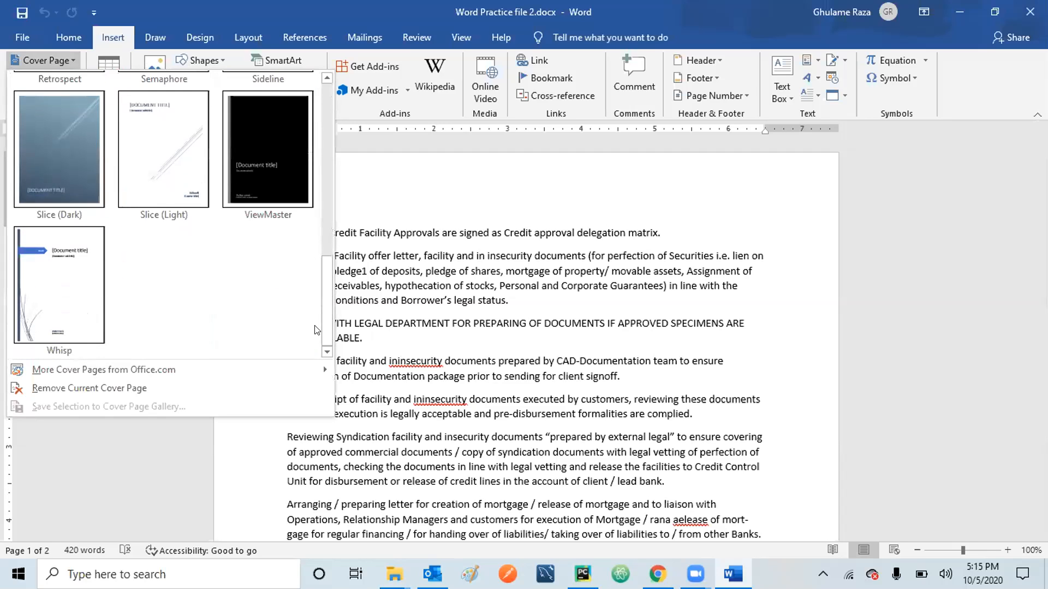
left_click(155, 138)
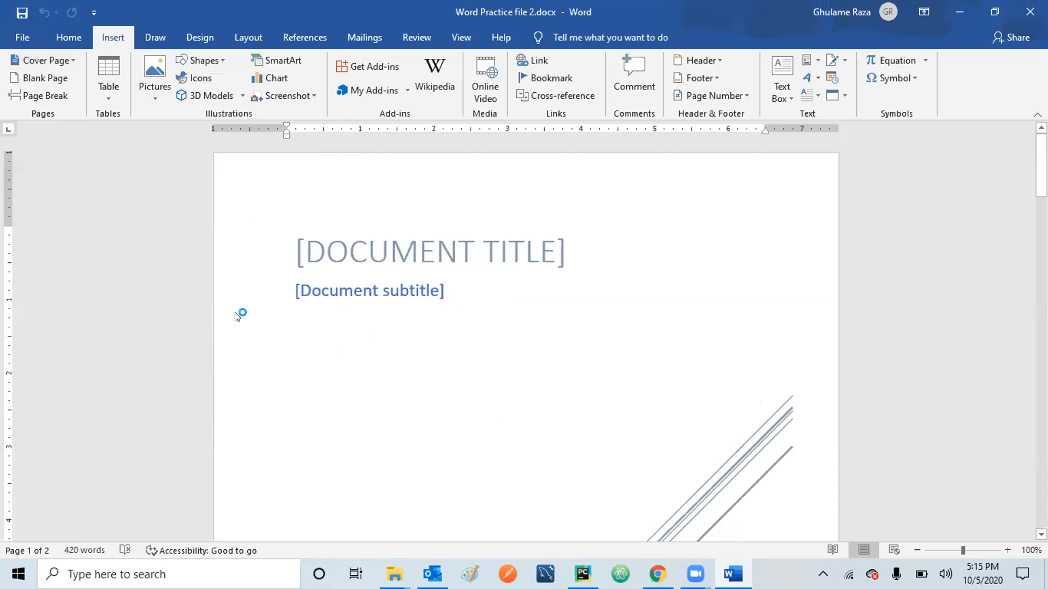
Replace the title placeholder with 'MS OFFICE – EVENING CLASS', removing the duplicated word.
left_click(326, 242)
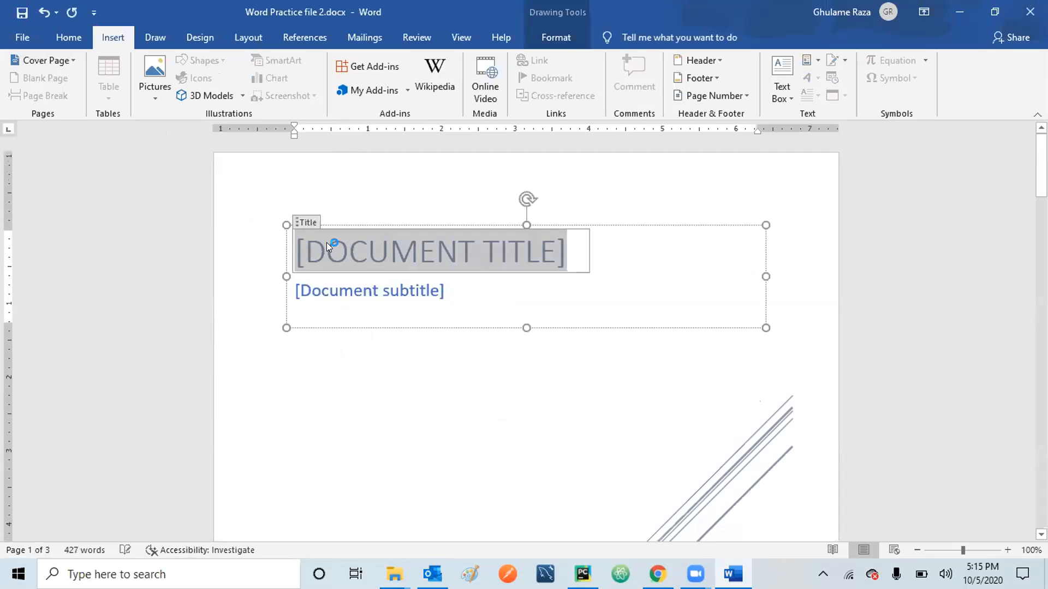
type("MS ")
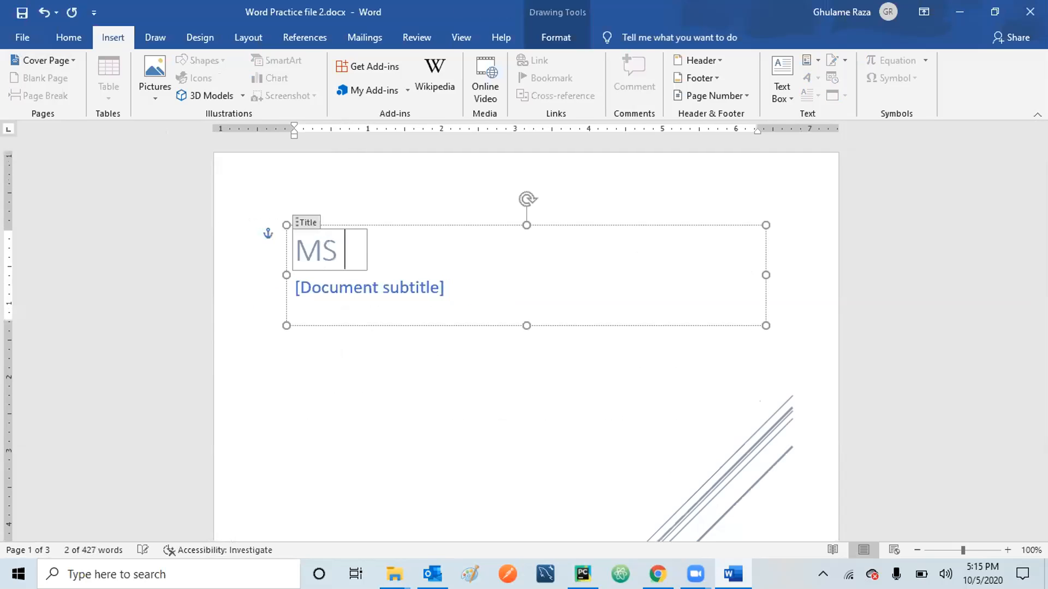
type("OFFICE CLA")
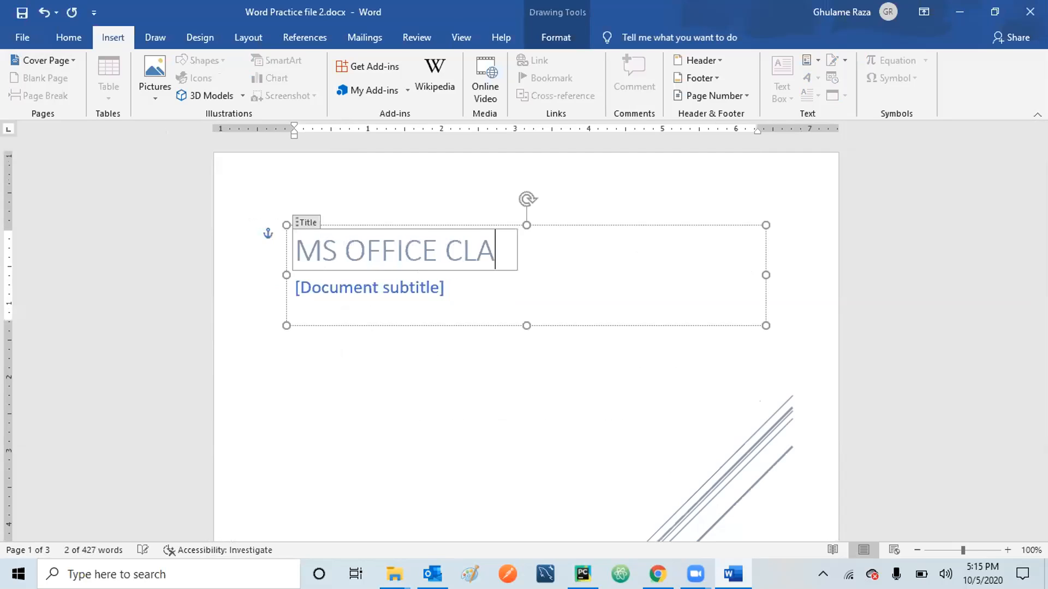
type("SS - EVENI")
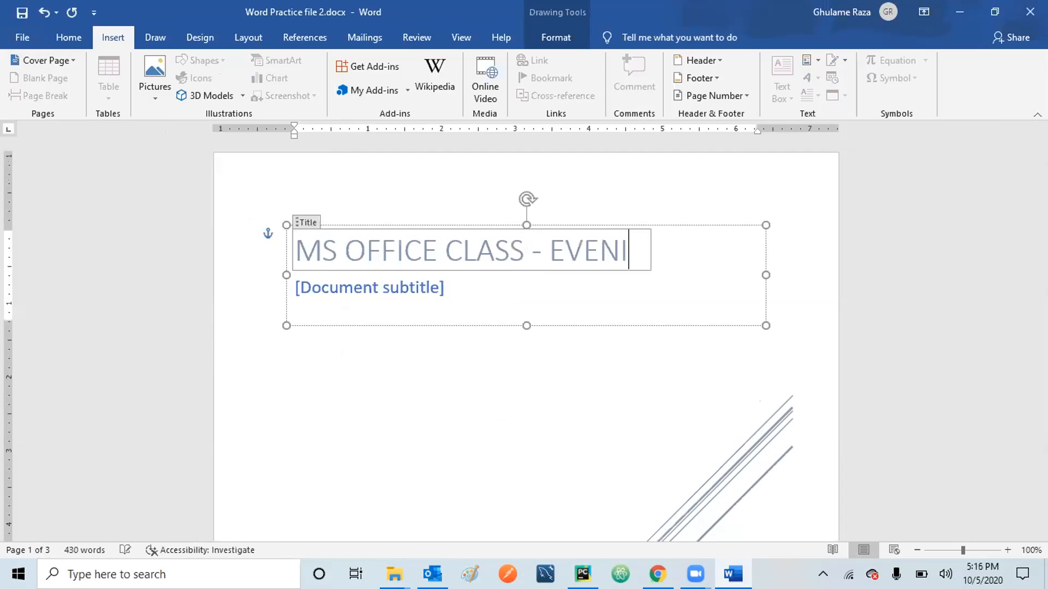
type("NG CLASS")
key("Left")
key("Up")
key("Right")
key("Right")
key("Right")
key("Right")
key("Right")
key("Right")
key("Right")
key("Right")
key("Right")
key("Right")
key("Right")
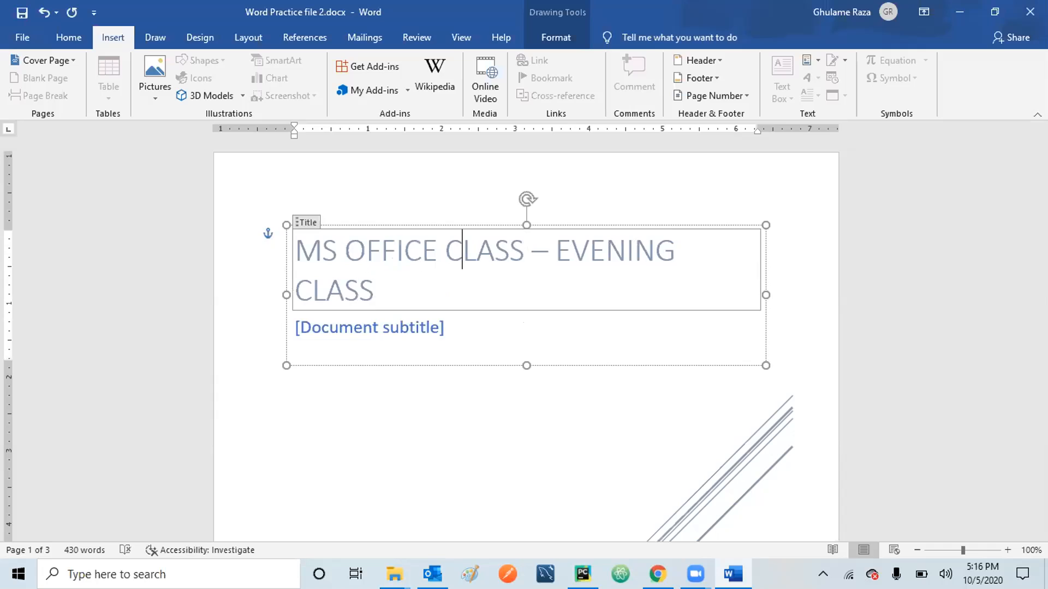
key("BackSpace")
key("BackSpace")
key("BackSpace")
key("BackSpace")
key("BackSpace")
key("BackSpace")
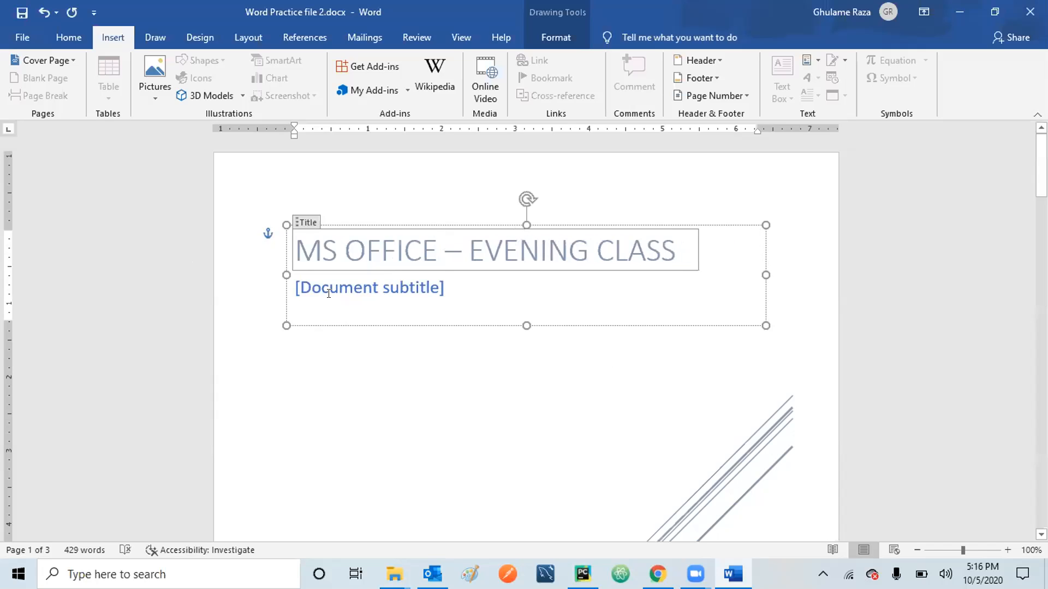
Leave the title and select the cover page subtitle placeholder.
key("Down")
key("Down")
mouse_move(1041, 175)
left_mouse_down()
mouse_move(1040, 282)
mouse_move(1040, 183)
left_mouse_up()
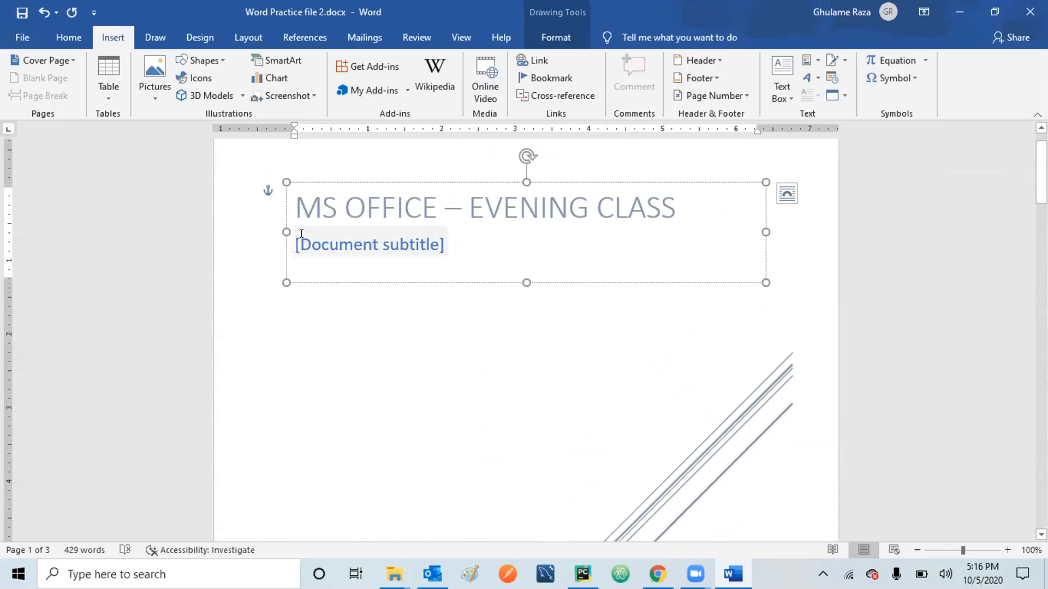
left_click(301, 238)
Type the author's full name into the cover subtitle, correcting a typo.
type("Ghulame R")
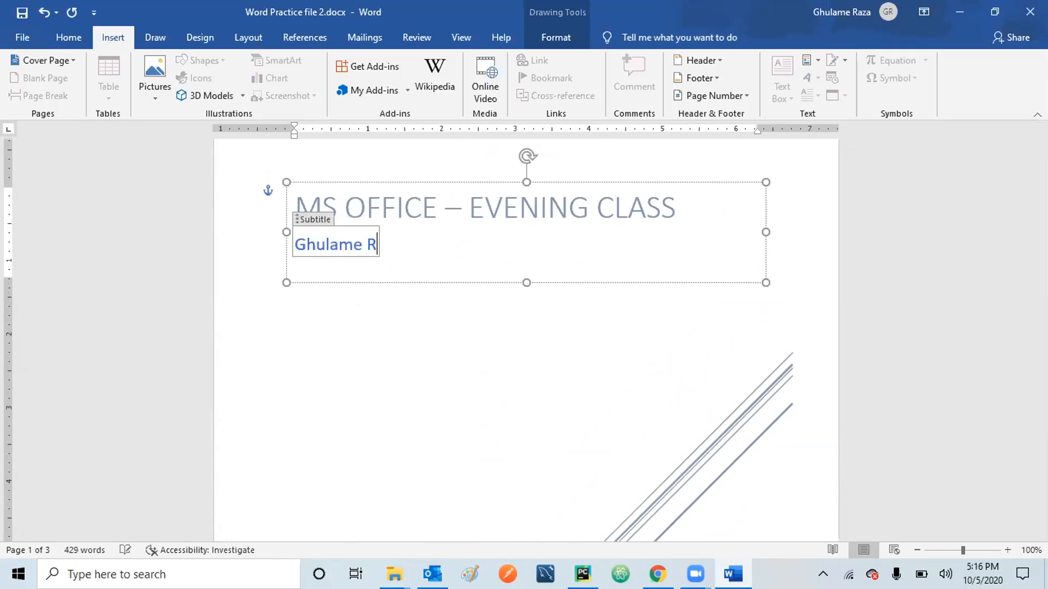
type("aza")
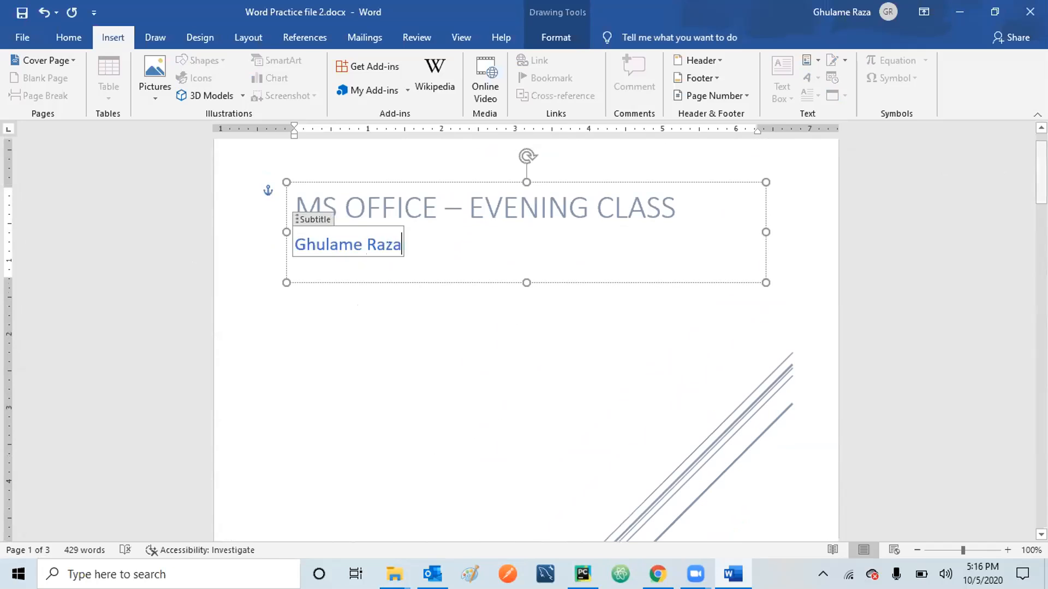
scroll(526, 340, "down", 10)
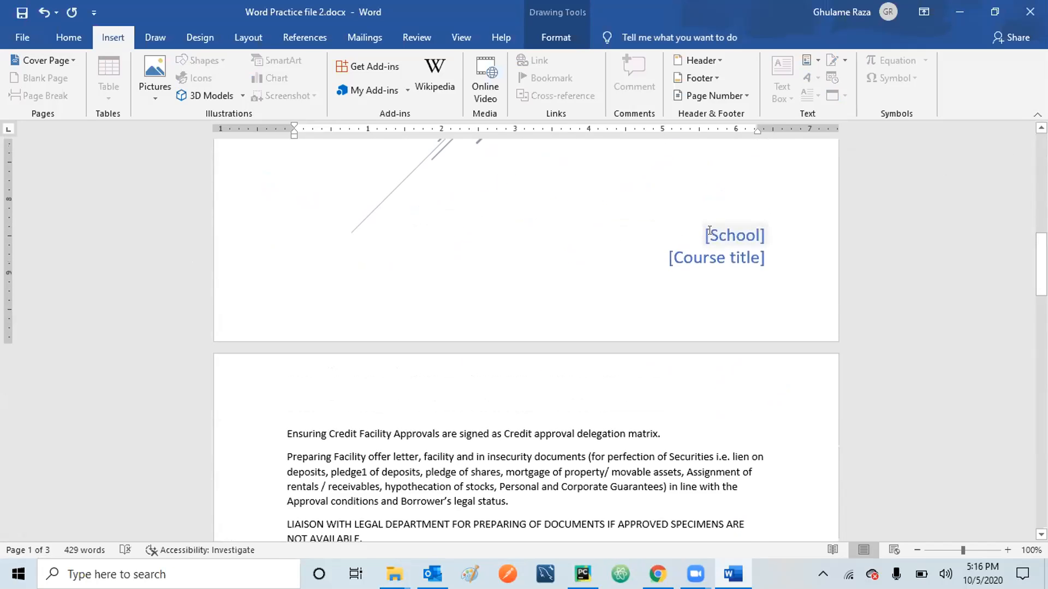
Enter 'AAA Institute' in the School field and delete the Course title placeholder.
left_click(706, 235)
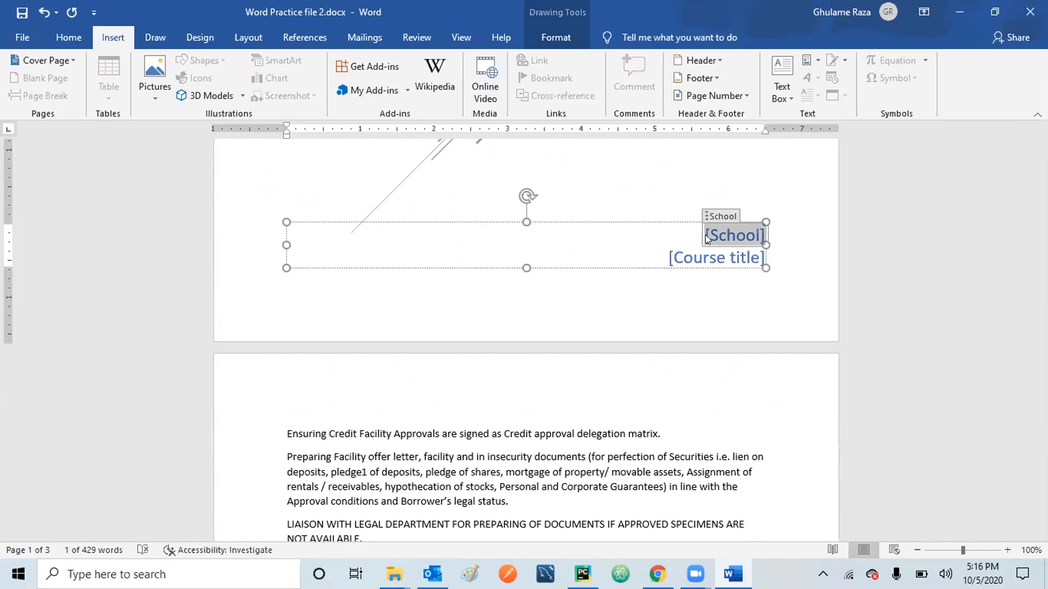
type("AAA")
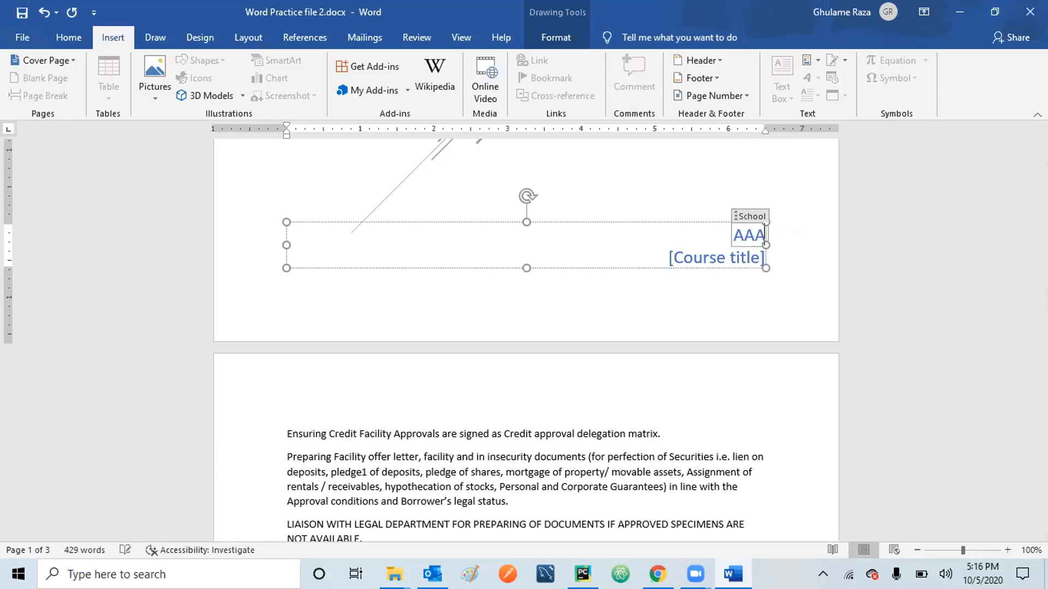
type(" Institute")
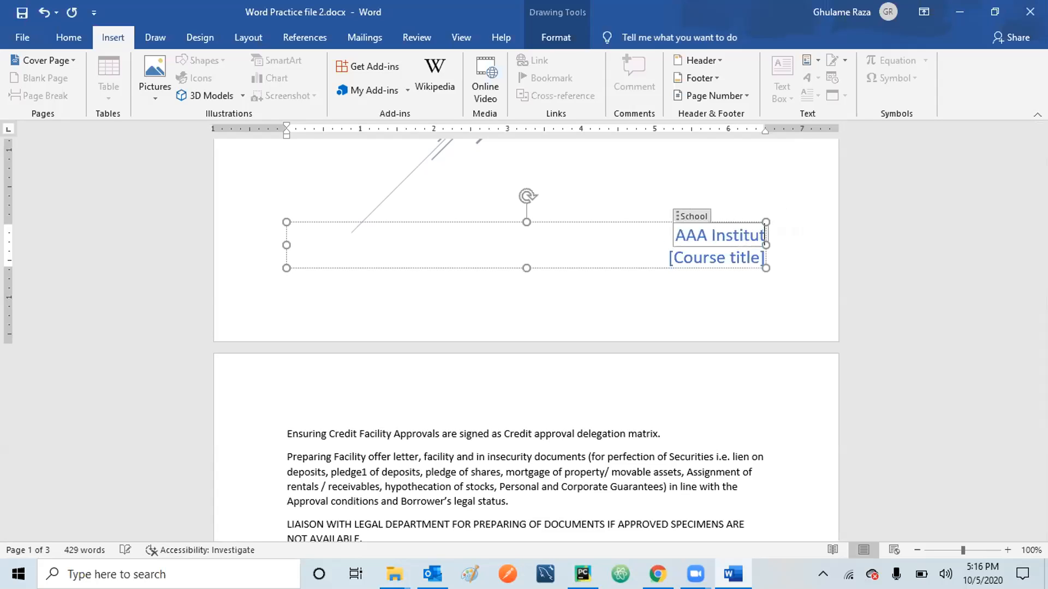
left_click(681, 257)
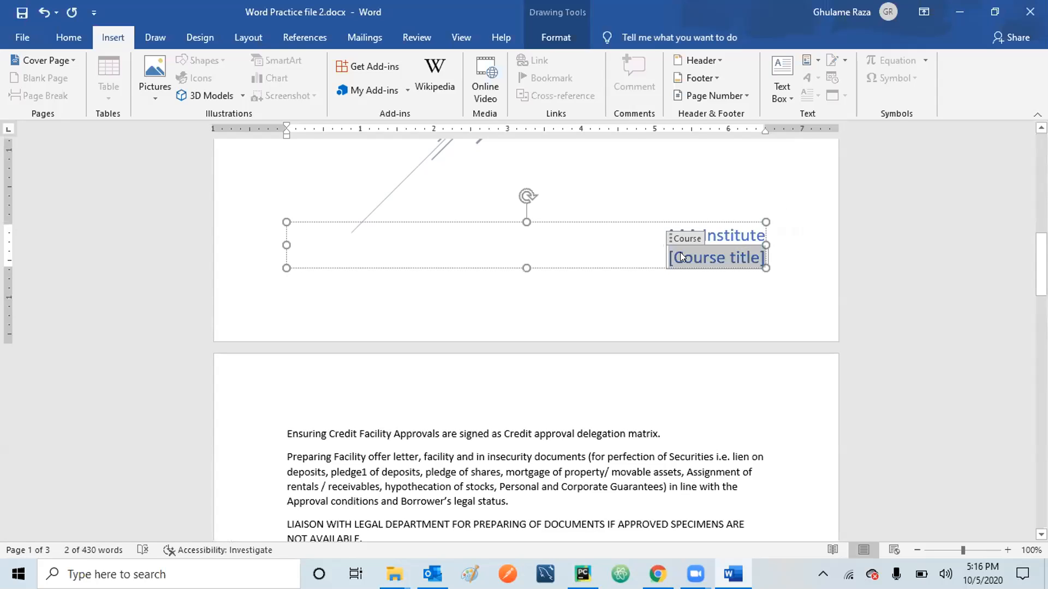
key("Delete")
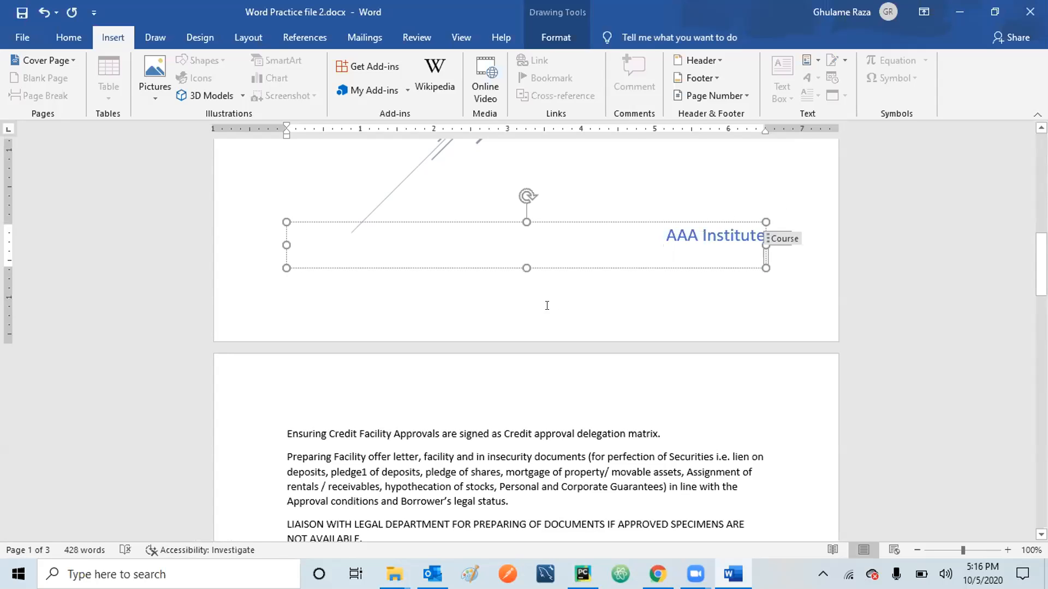
left_click(547, 304)
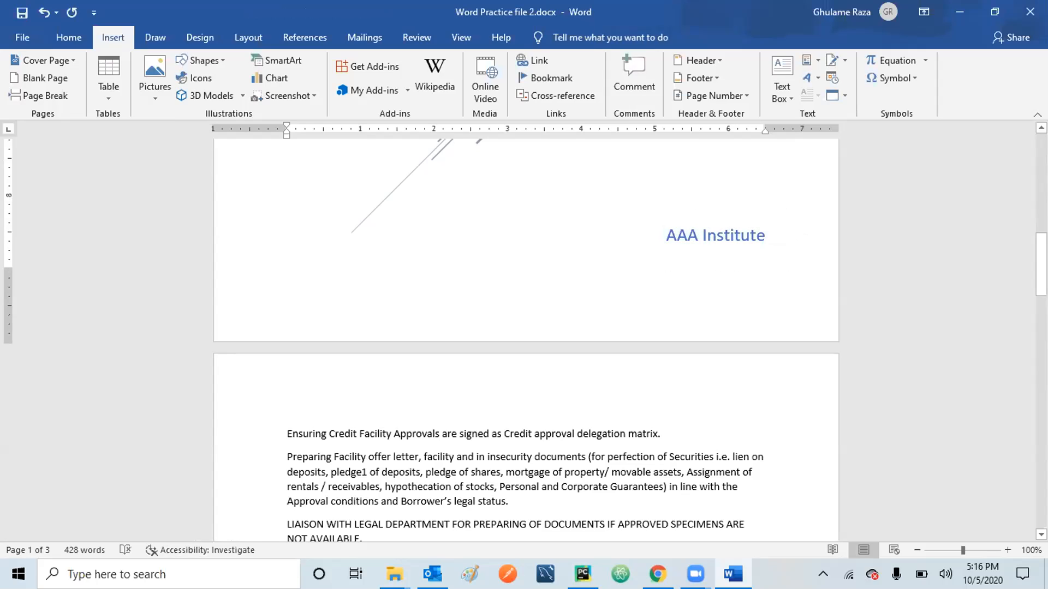
scroll(525, 336, "up", 3)
Add an empty paragraph after the page 2 paragraph ending 'legal status.'.
scroll(525, 337, "up", 5)
scroll(435, 238, "up", 5)
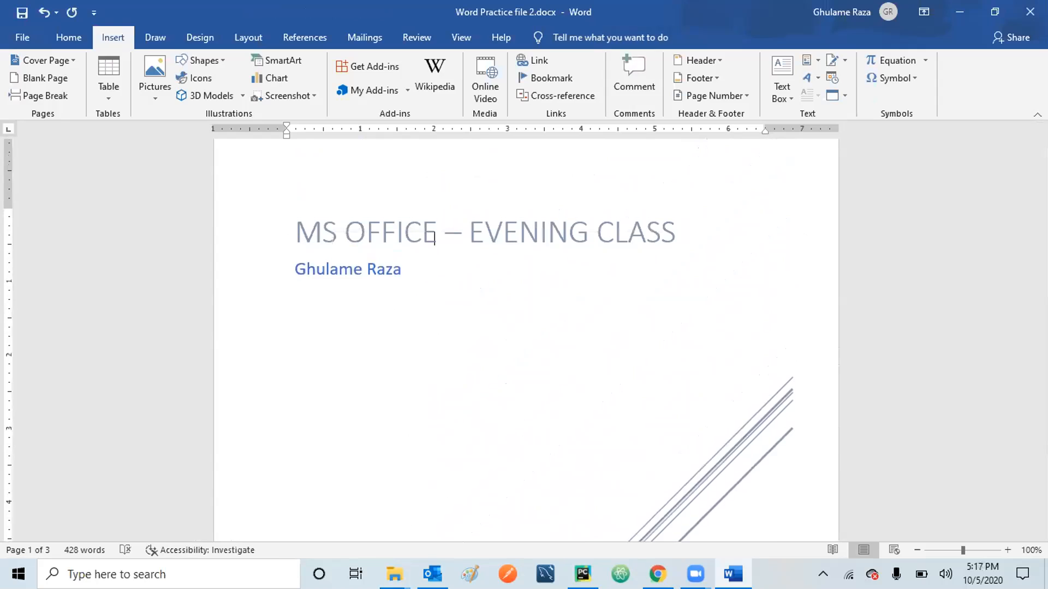
left_click(433, 232)
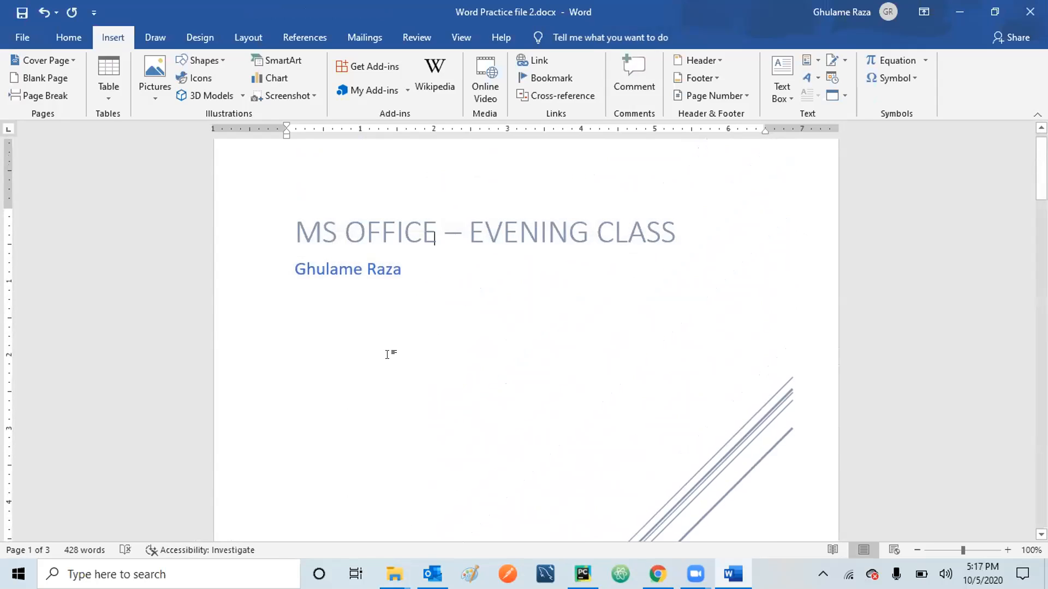
scroll(387, 355, "down", 14)
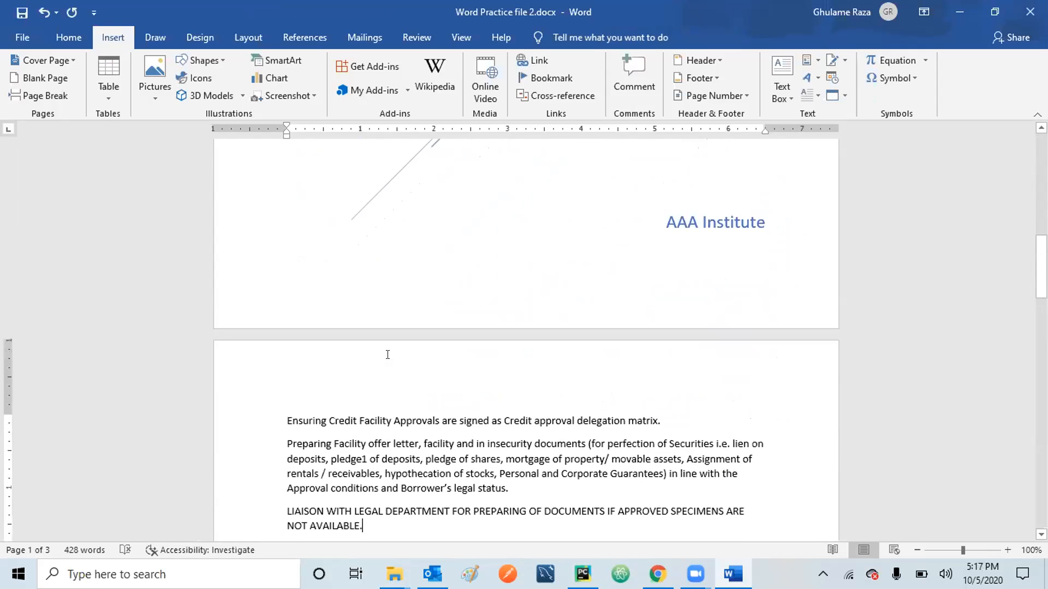
scroll(387, 354, "down", 4)
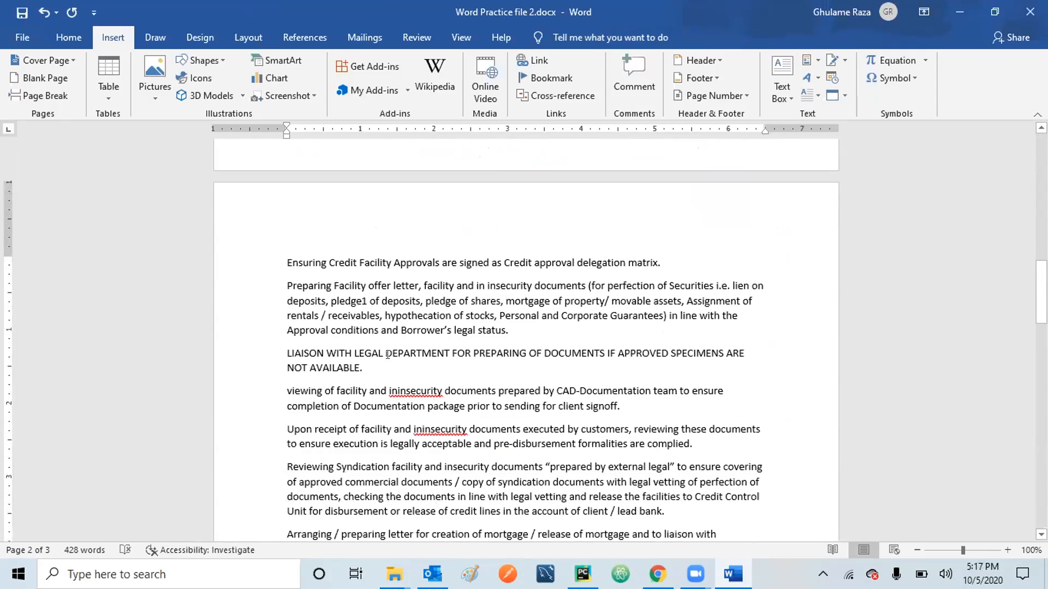
left_click(515, 327)
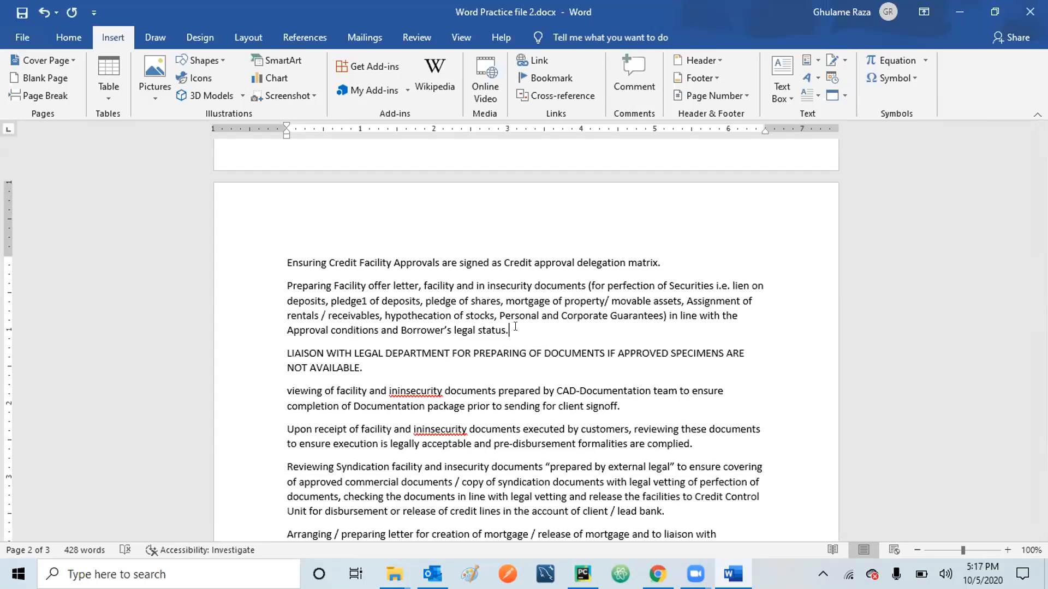
key("Return")
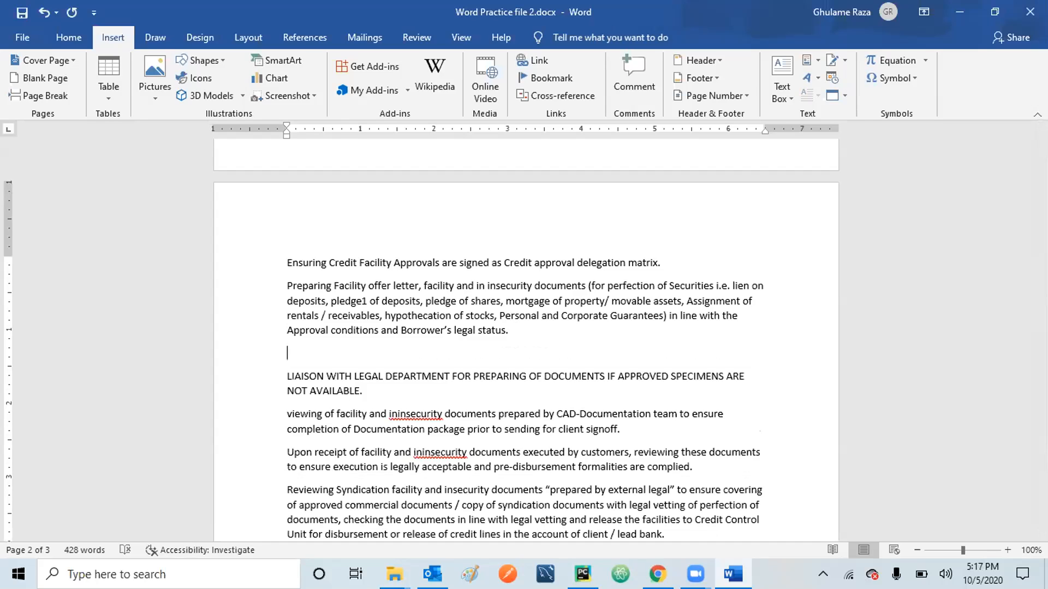
Insert a blank page before LIAISON WITH LEGAL DEPARTMENT, making the document four pages.
left_click(37, 79)
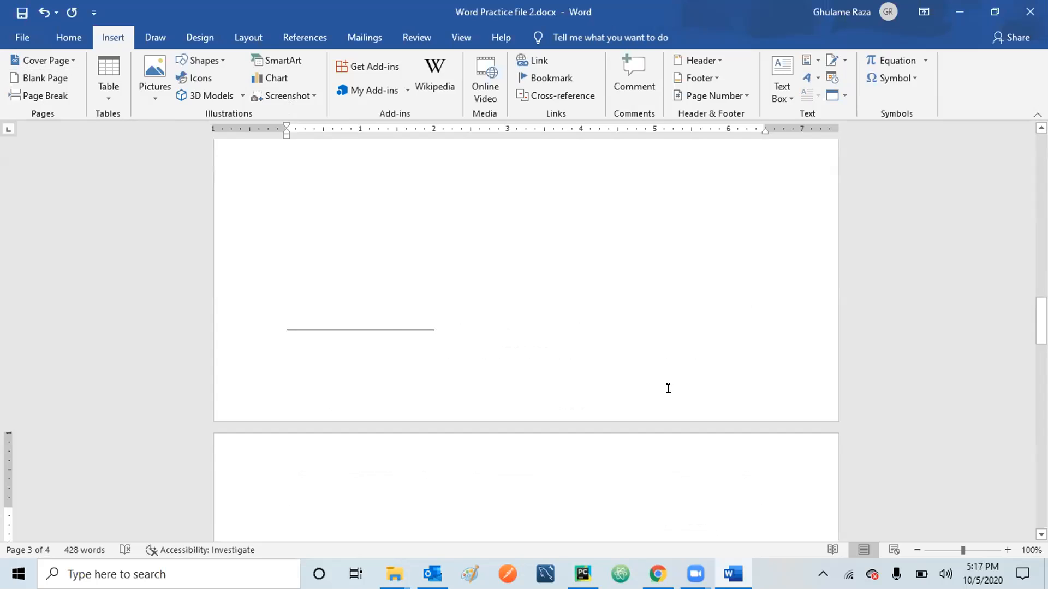
left_click(387, 324)
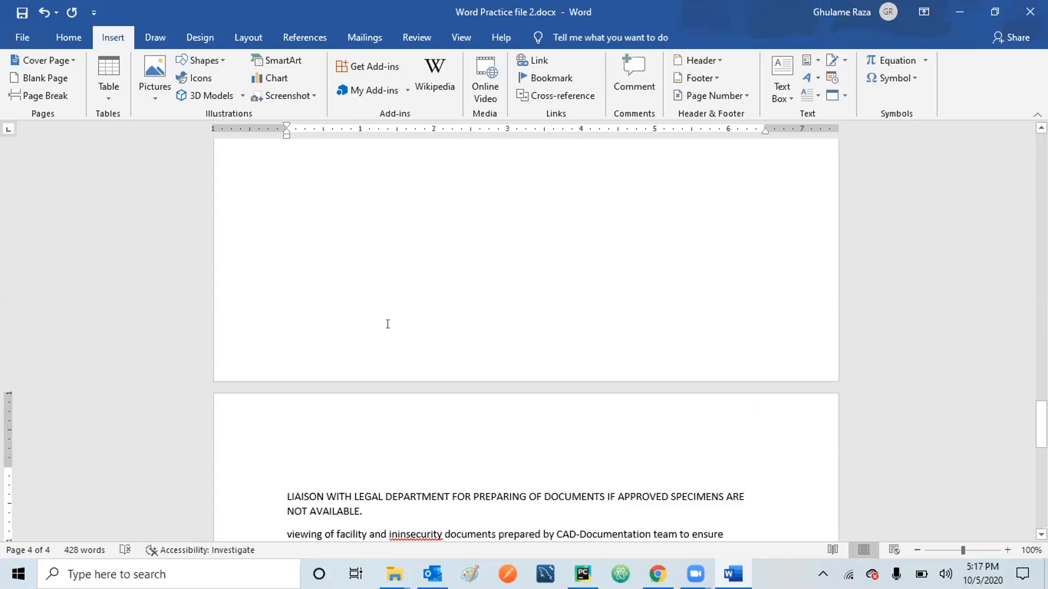
key("Up")
key("Up")
key("Up")
key("Up")
key("Up")
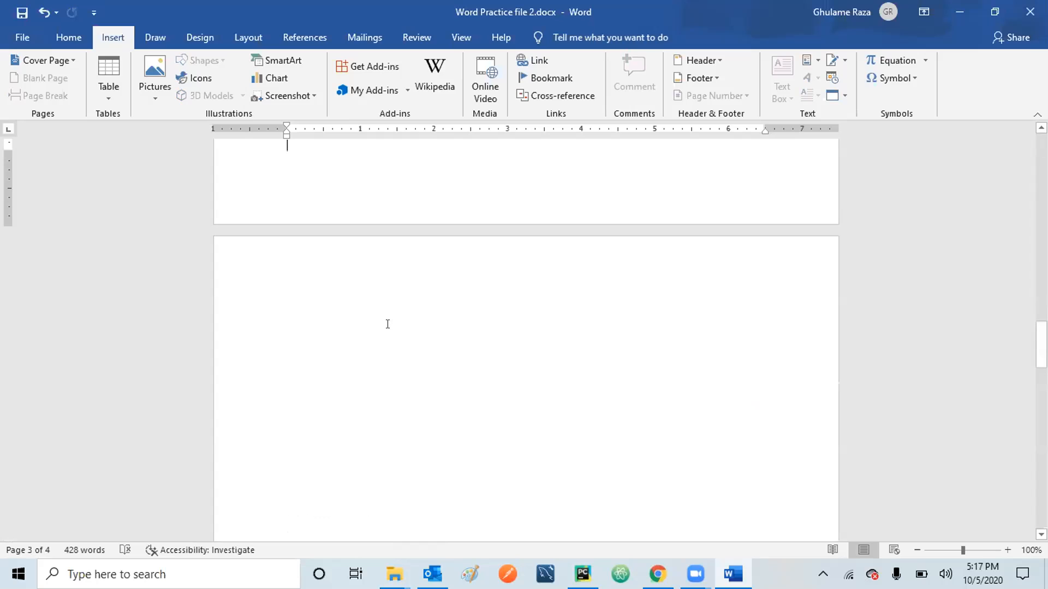
key("Up")
key("Up")
key("Up")
key("Up")
key("Up")
key("Up")
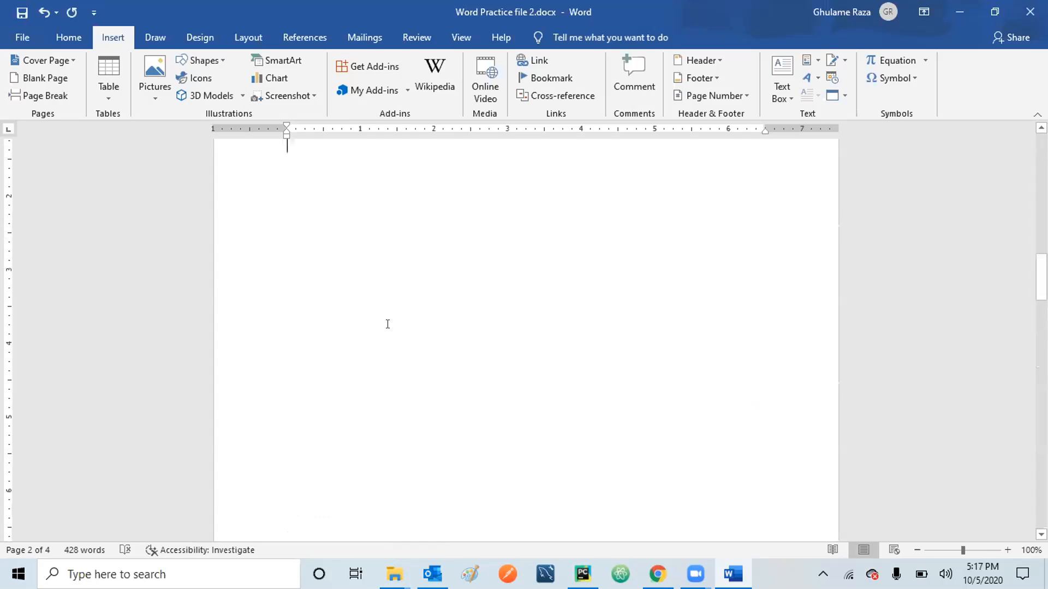
key("Down")
key("Down")
key("Down")
key("Down")
key("Down")
key("Down")
key("Down")
key("Down")
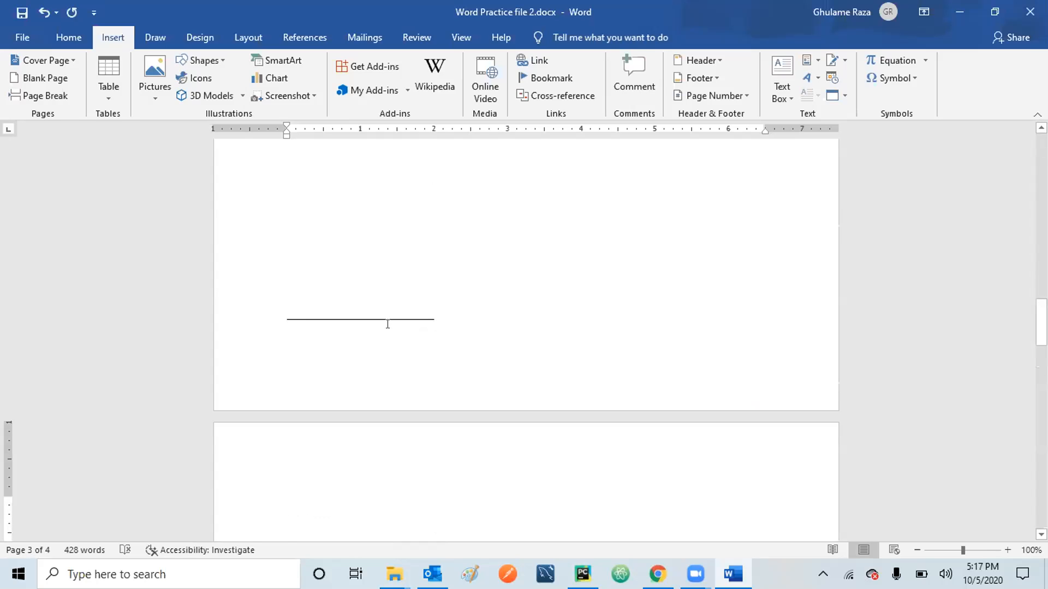
key("Down")
key("Down")
key("Down")
key("Down")
key("Down")
key("Down")
key("Down")
key("Down")
key("Down")
key("Down")
key("Down")
key("Down")
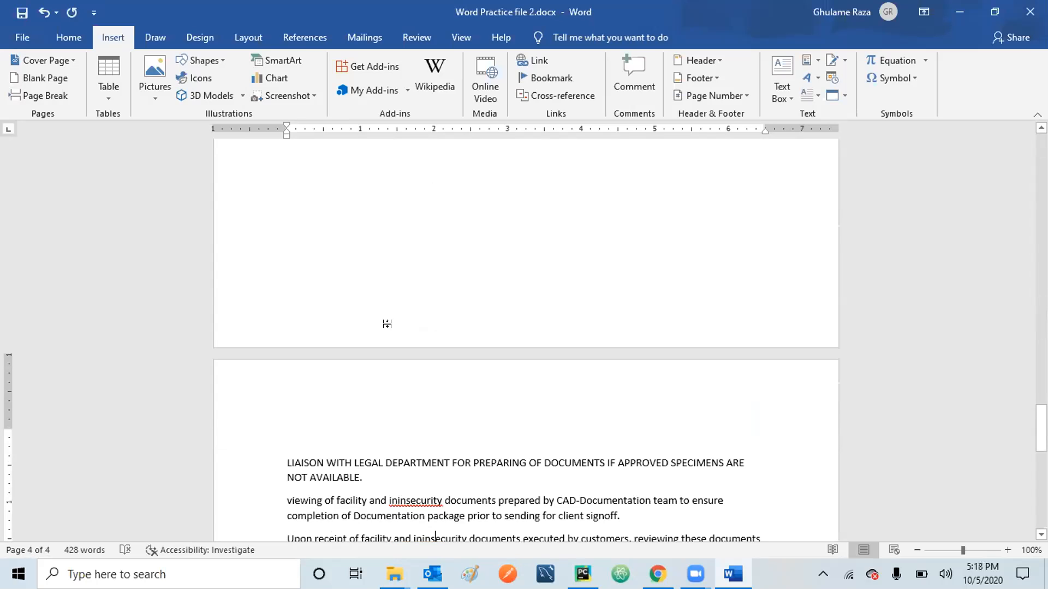
key("Down")
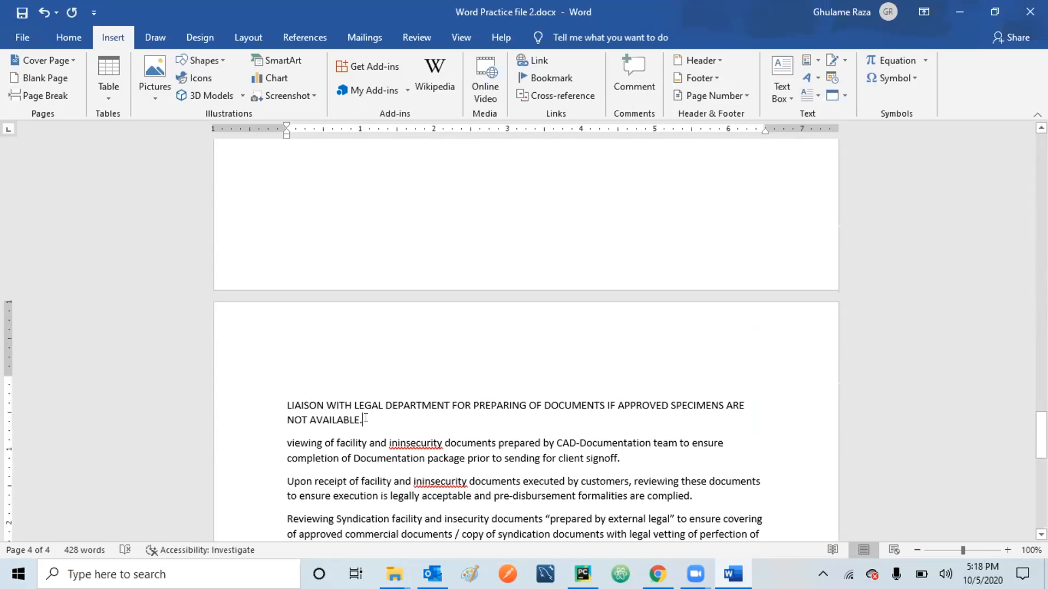
left_click(366, 419)
key("Return")
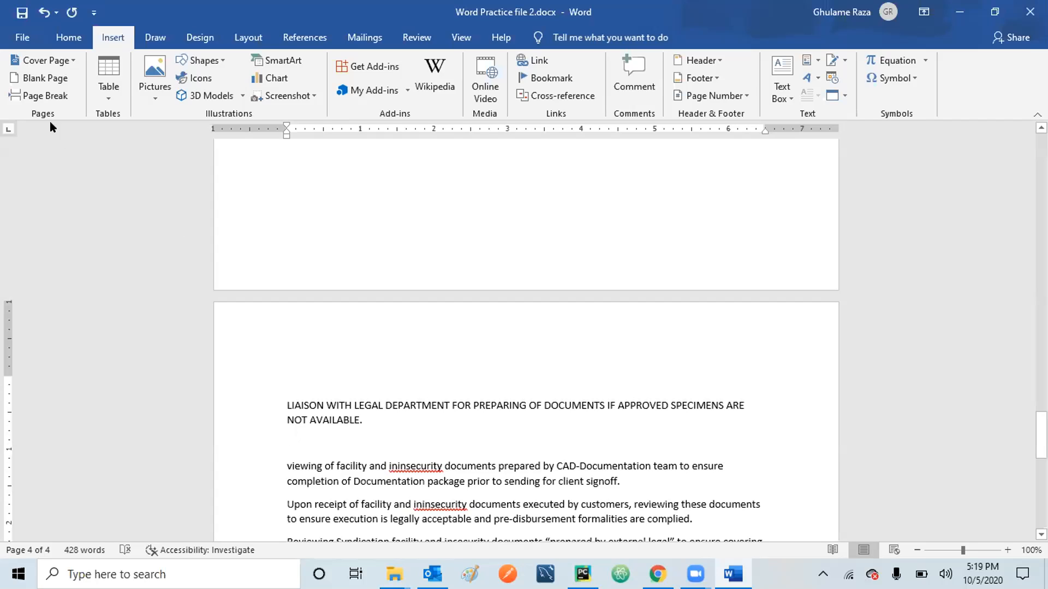
Add a page break after the NOT AVAILABLE. heading, then an empty line for a table.
left_click(43, 97)
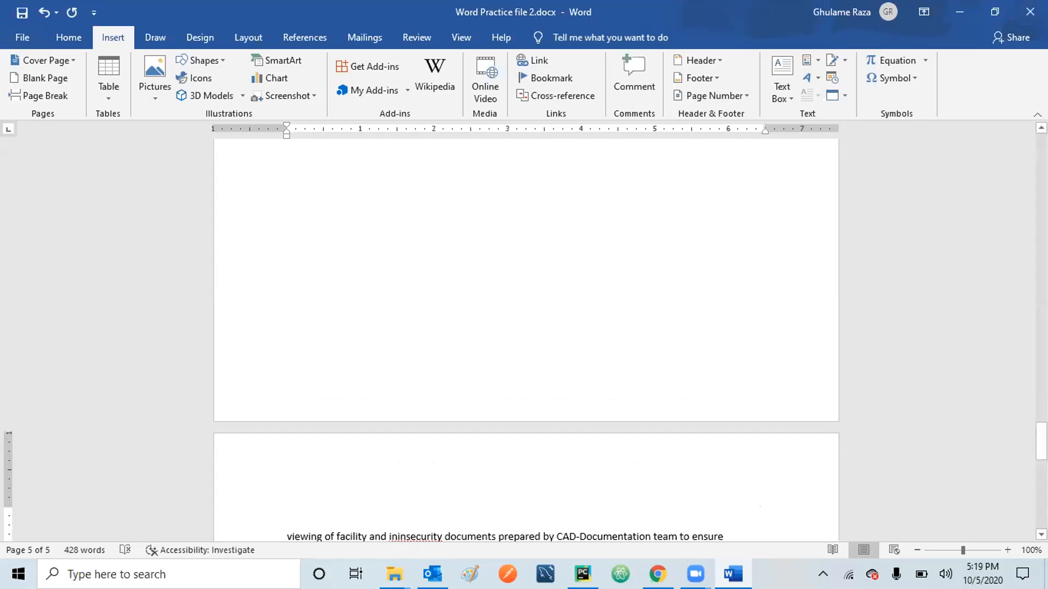
scroll(525, 327, "up", 3)
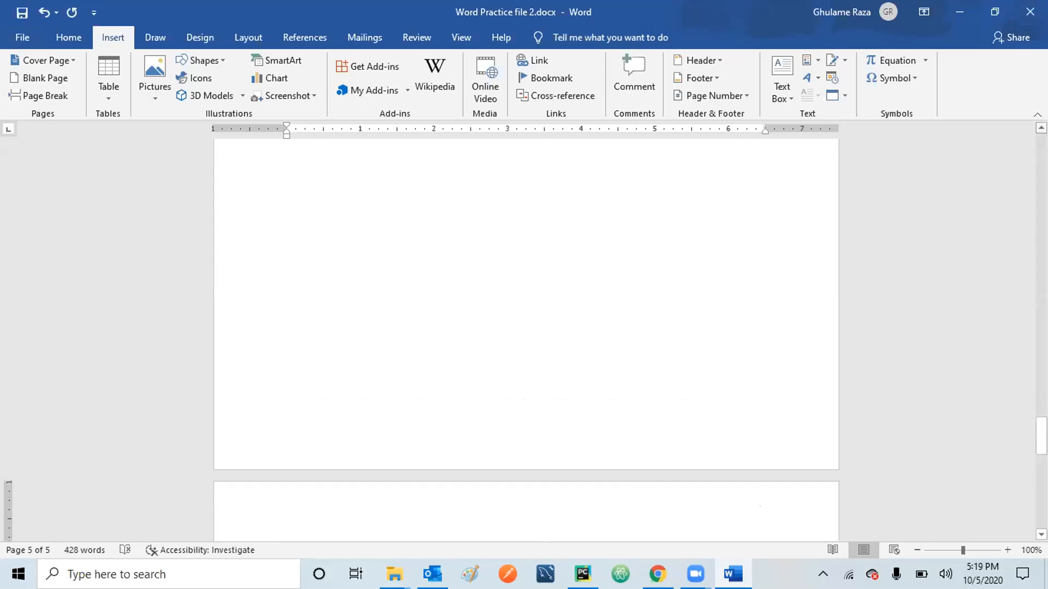
scroll(526, 328, "up", 3)
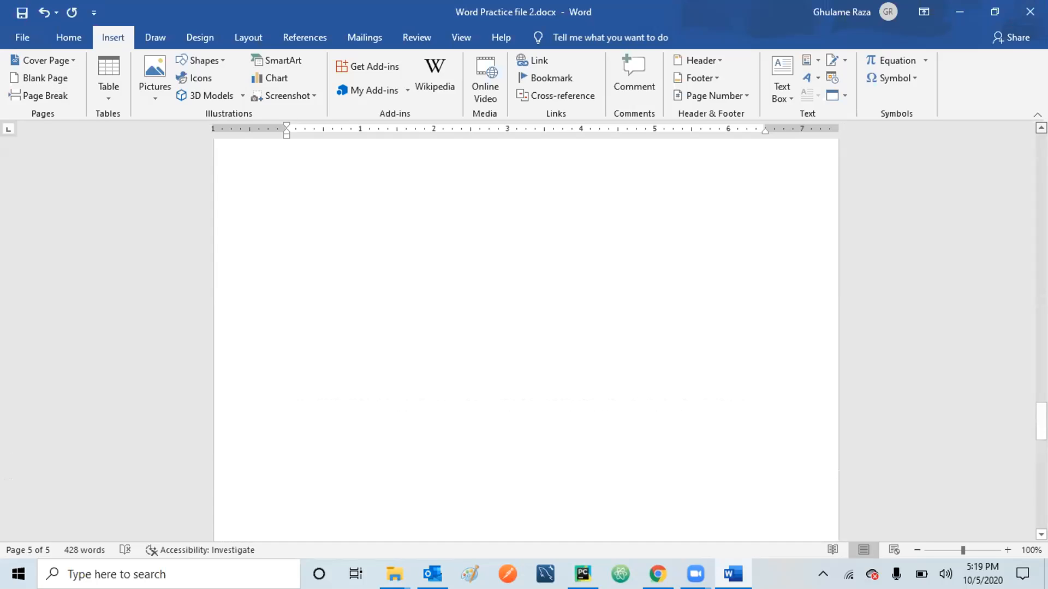
scroll(526, 328, "up", 1)
scroll(525, 328, "up", 3)
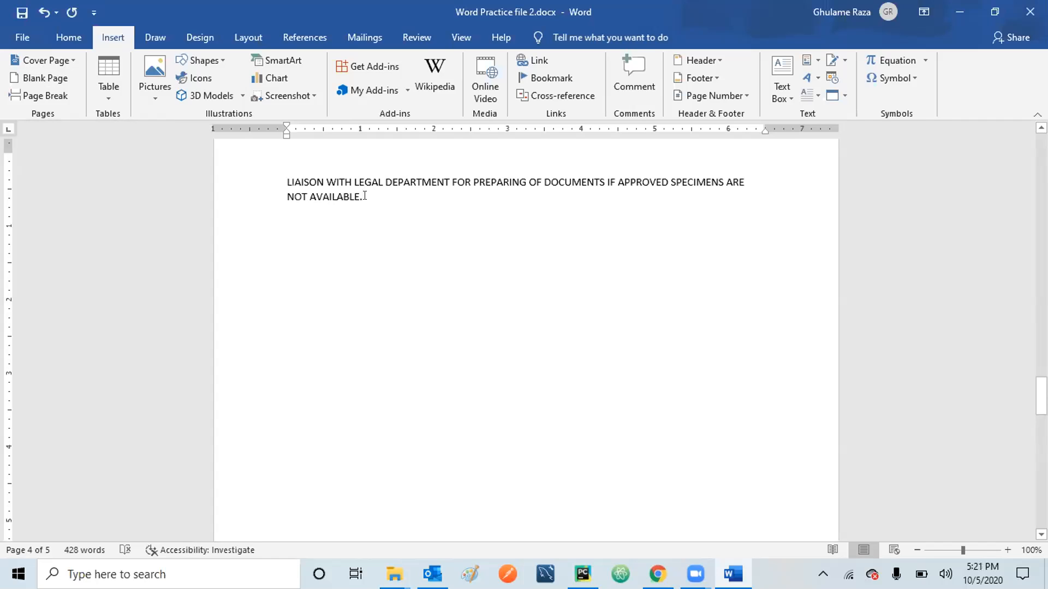
key("Return")
left_click(110, 90)
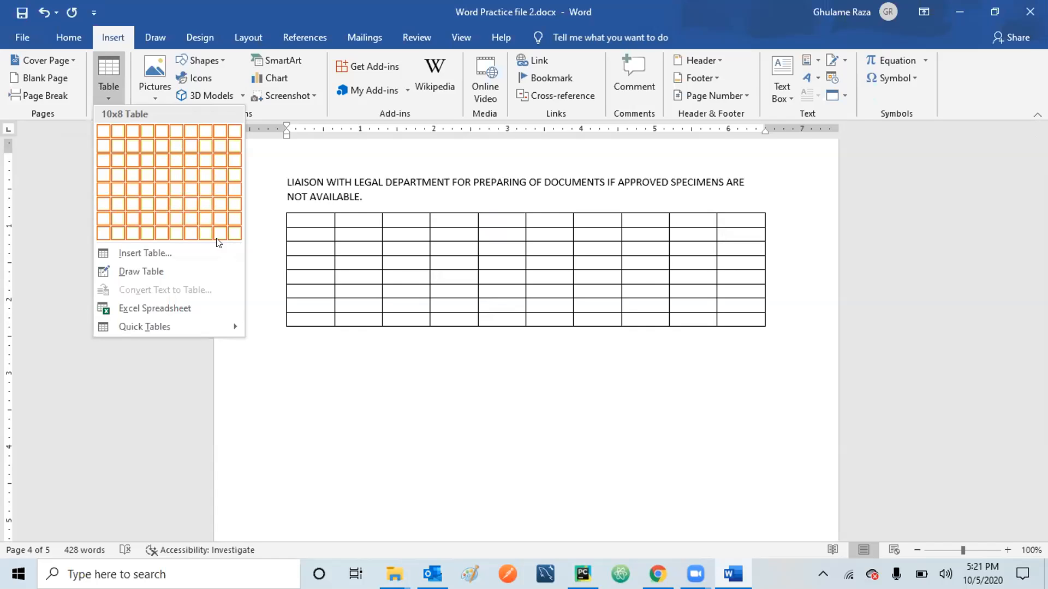
Insert a 12-column by 12-row table via the Insert Table dialog.
left_click(151, 252)
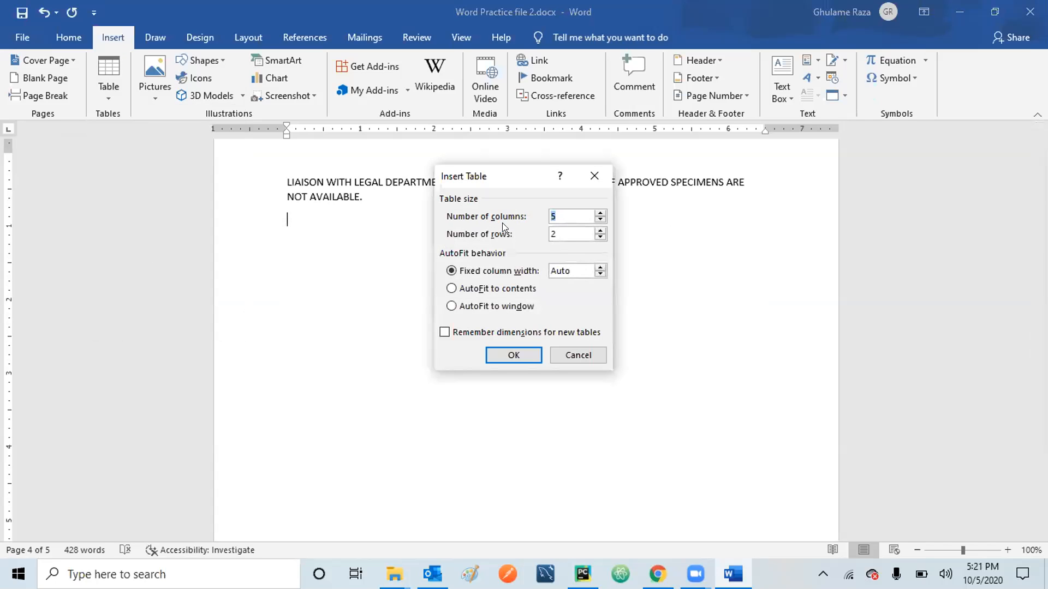
type("121")
left_click(514, 356)
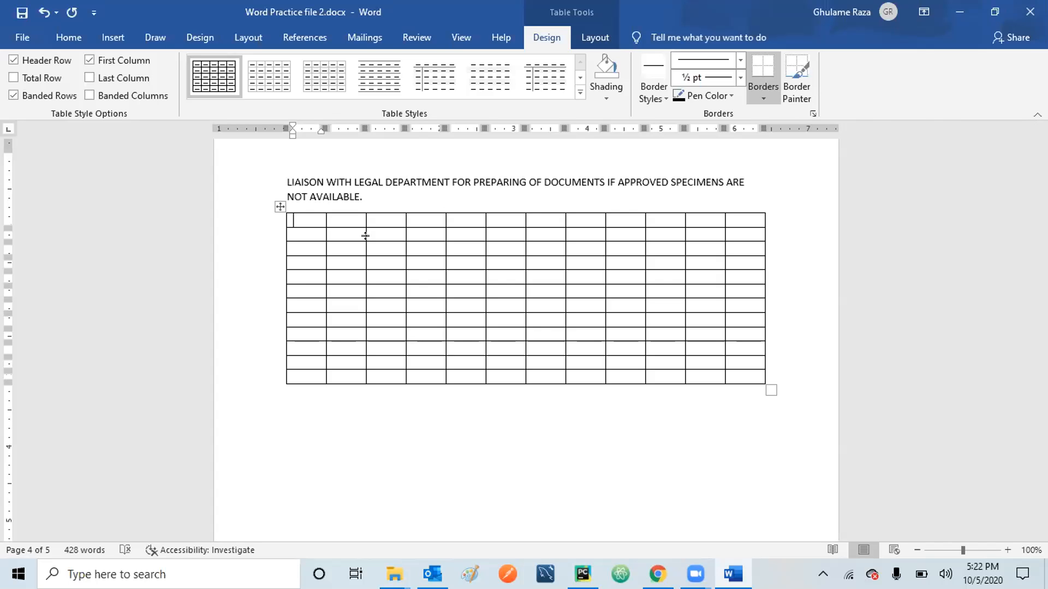
Browse the table styles gallery and apply Grid Table 4 - Accent 5.
left_click(581, 78)
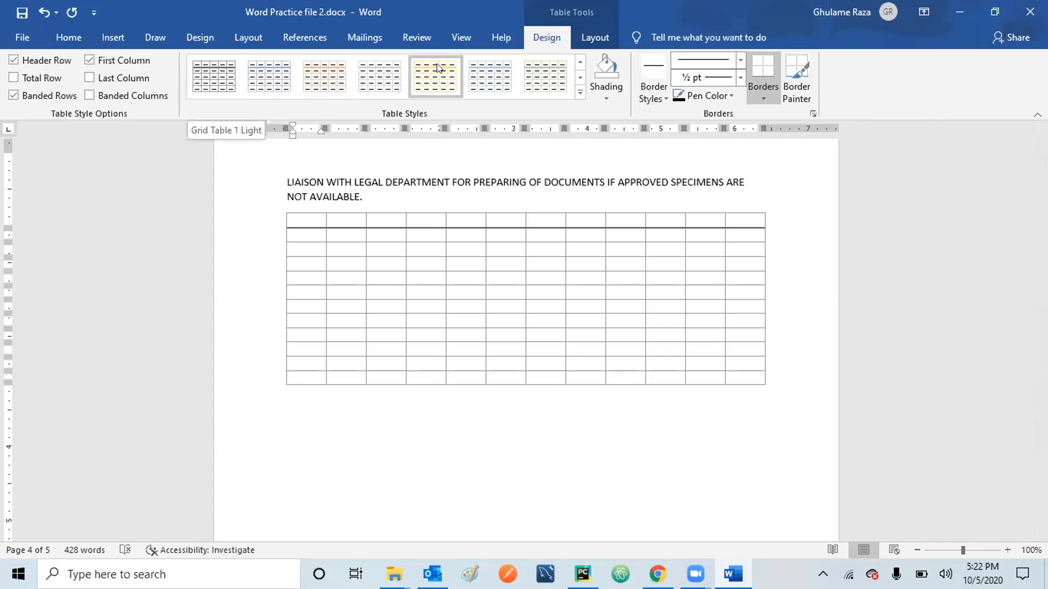
left_click(580, 80)
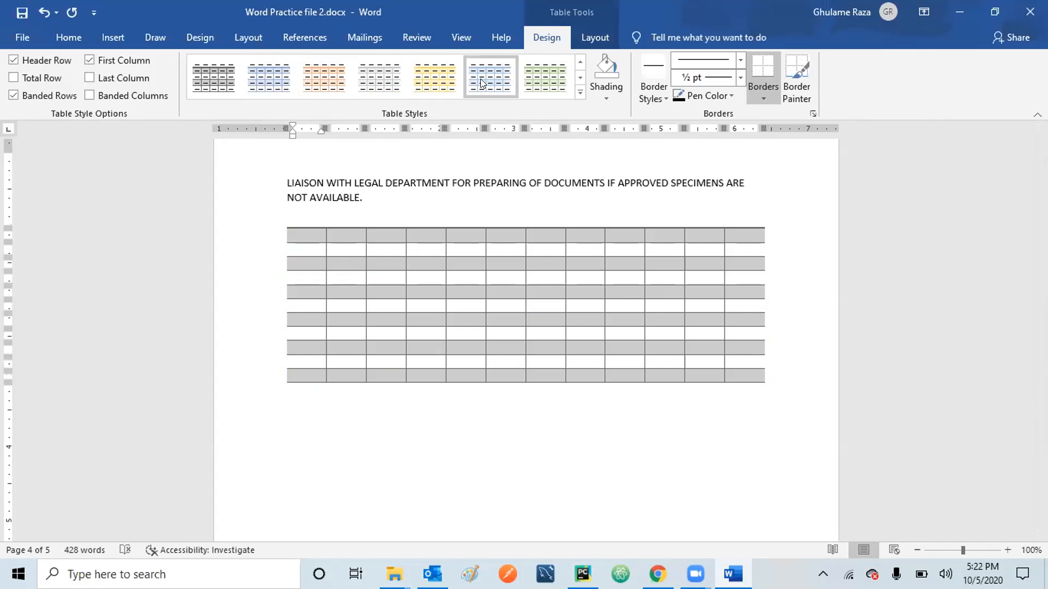
left_click(580, 79)
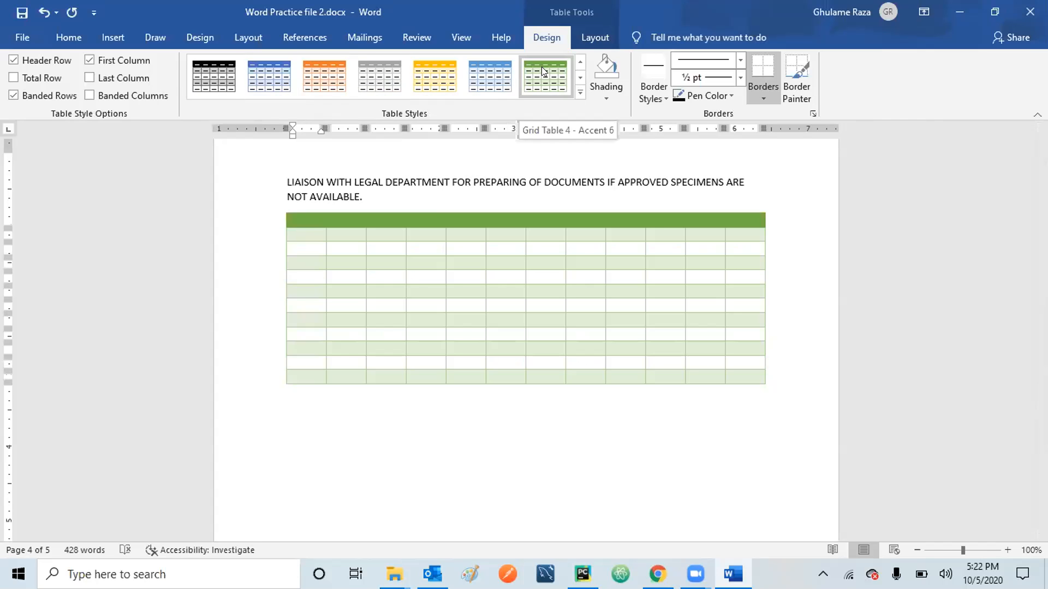
left_click(497, 71)
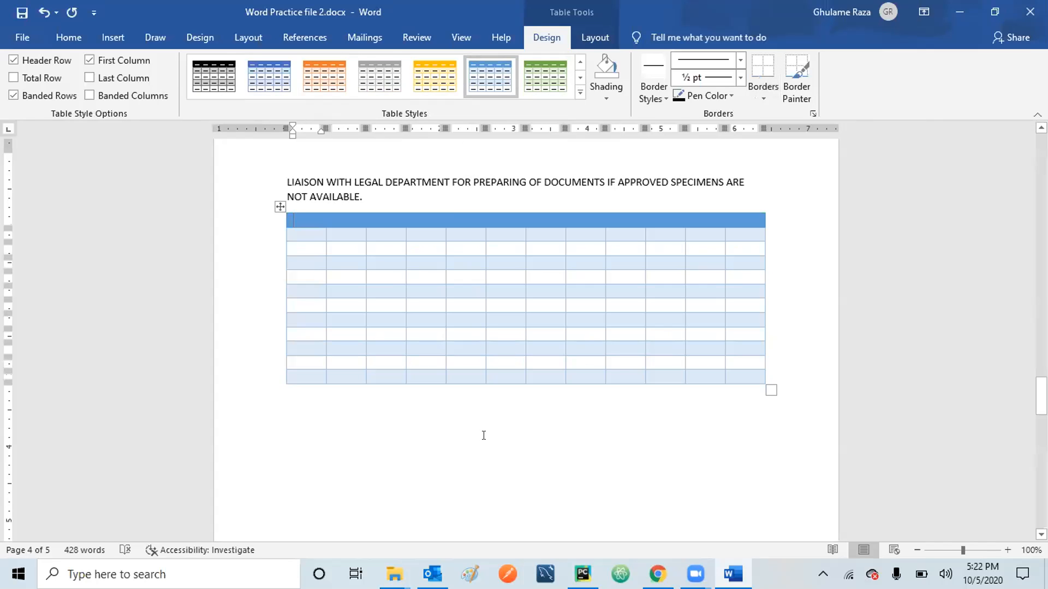
Append empty rows to the bottom of the blue table and exit to the paragraph below.
left_click(484, 435)
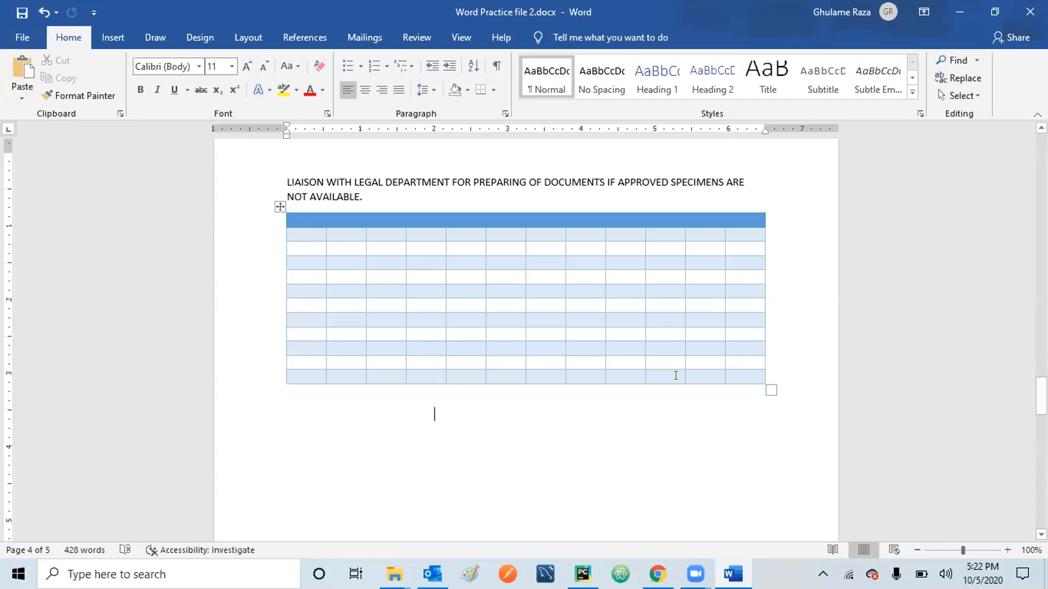
left_click(719, 368)
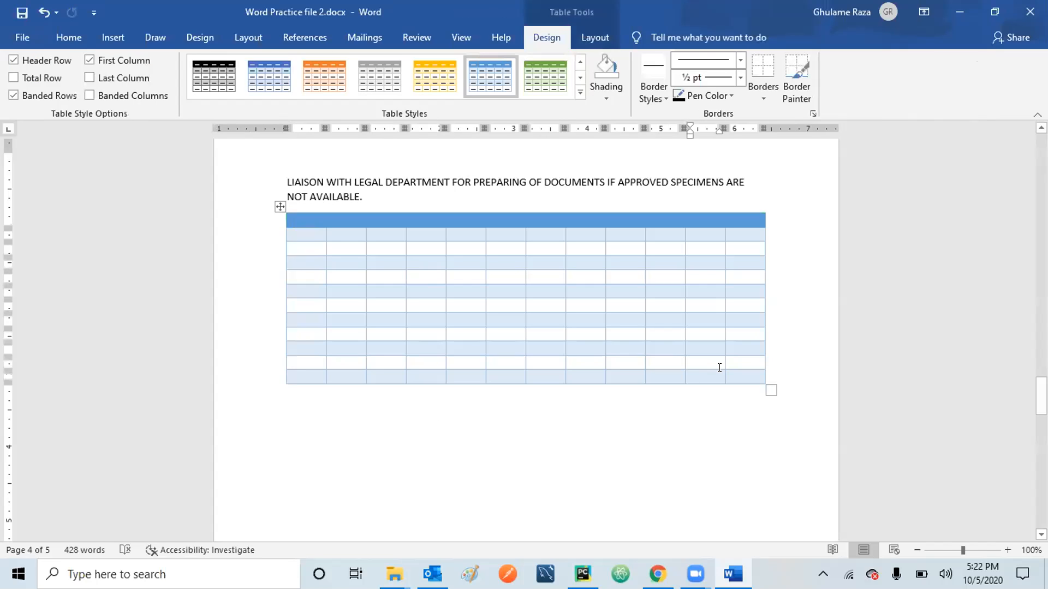
key("Right")
key("Right")
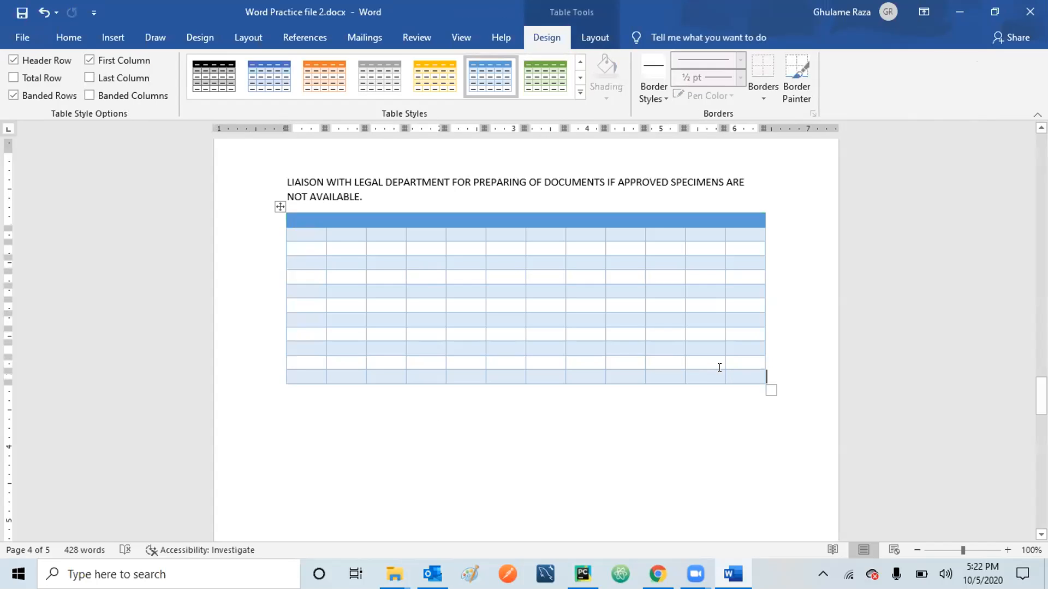
key("Return")
key("Right")
key("Right")
key("Right")
key("Right")
key("Right")
key("Right")
key("Right")
key("Right")
key("Right")
key("Right")
key("Right")
key("Right")
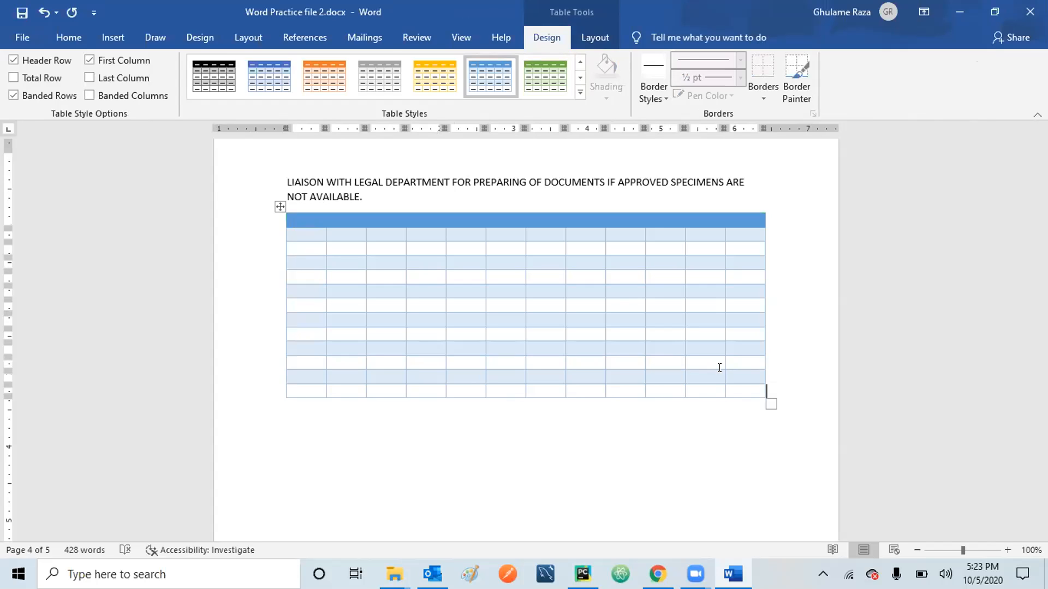
key("Return")
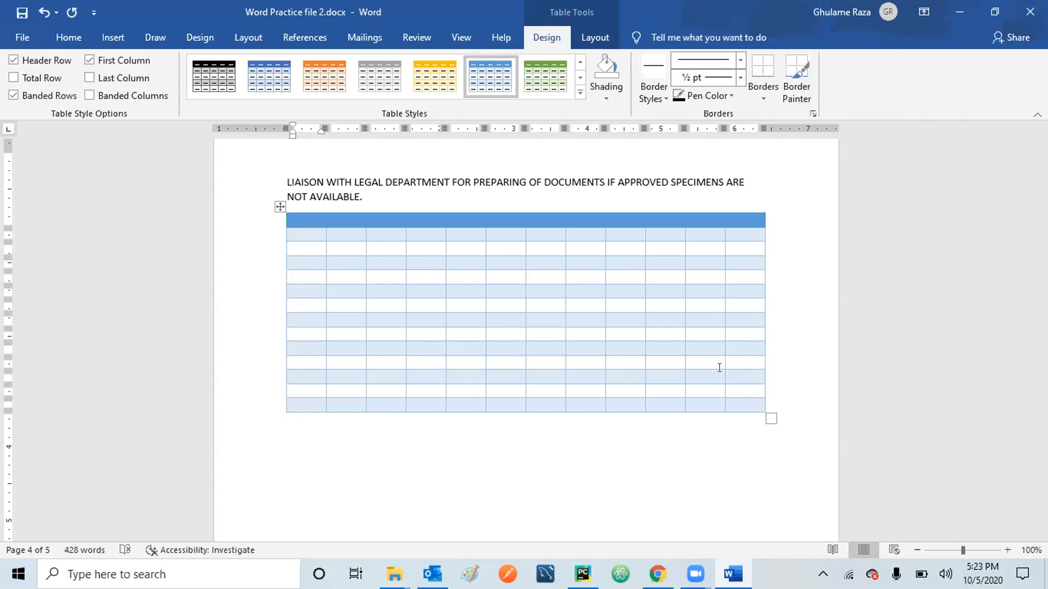
key("Right")
key("Right")
key("Right")
key("Right")
key("Right")
key("Right")
key("Right")
key("Right")
key("Right")
key("Right")
key("Right")
key("Right")
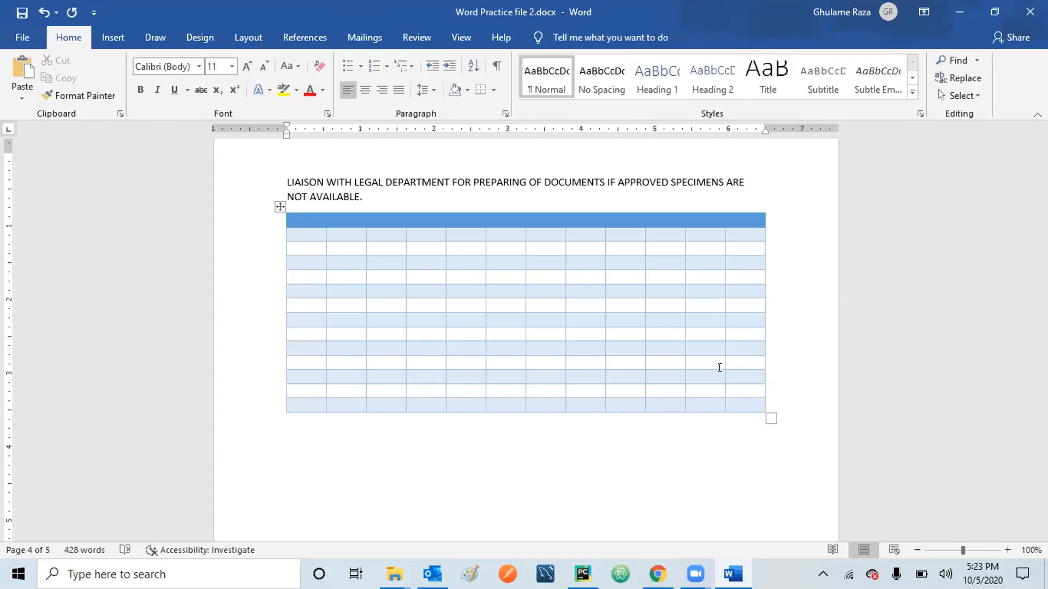
key("Left")
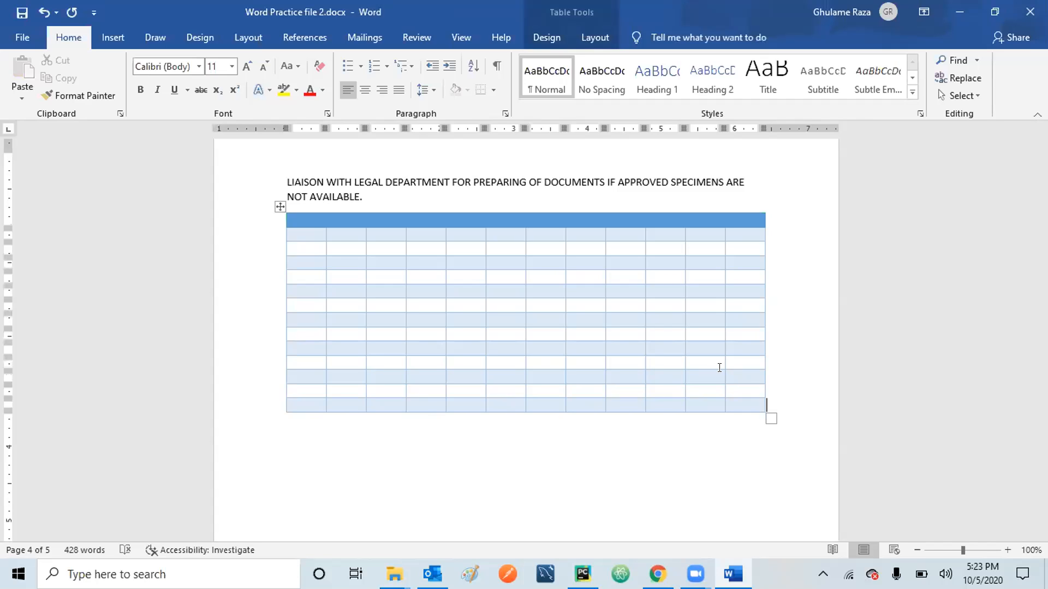
key("Return")
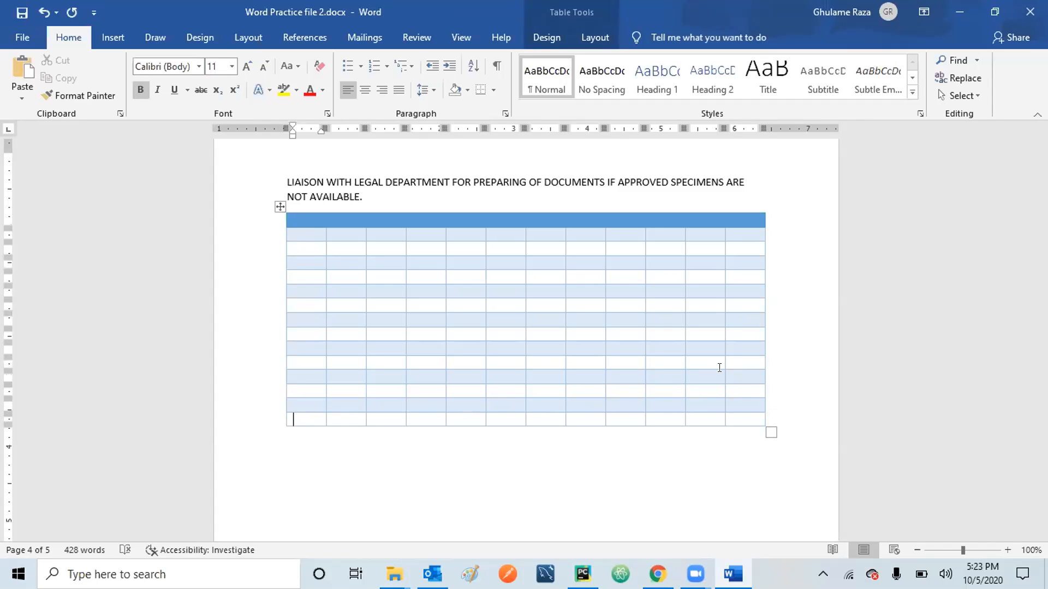
key("Down")
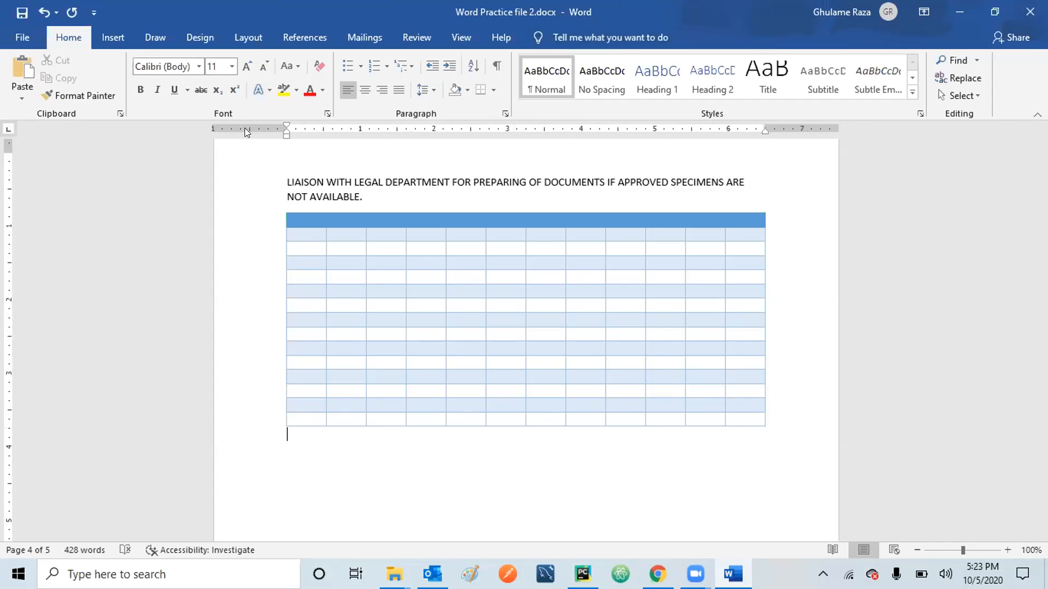
Open the Bing Online Pictures search from the Insert tab's Pictures menu.
left_click(101, 42)
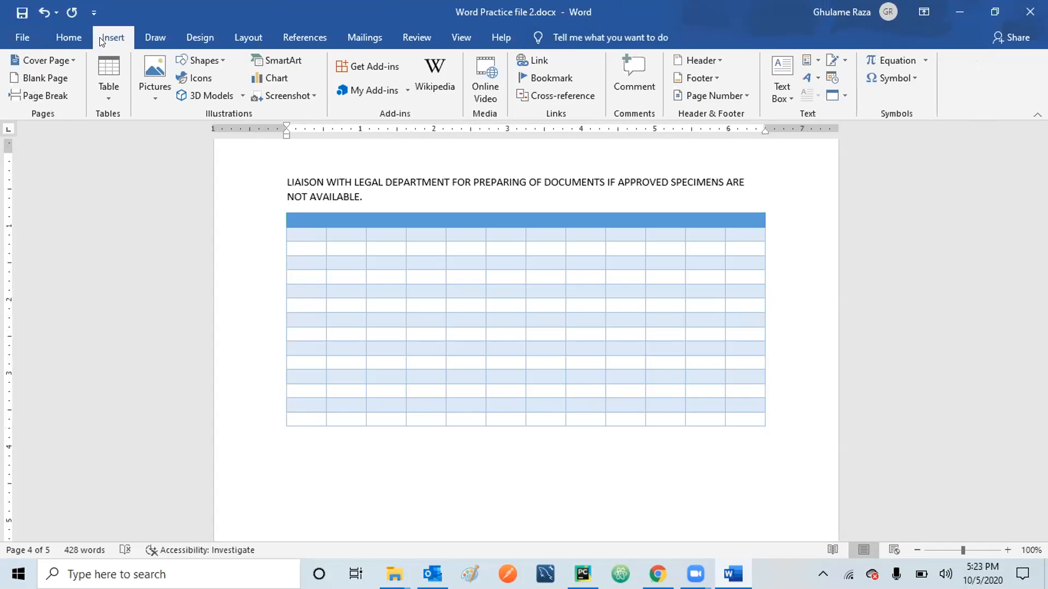
left_click(149, 90)
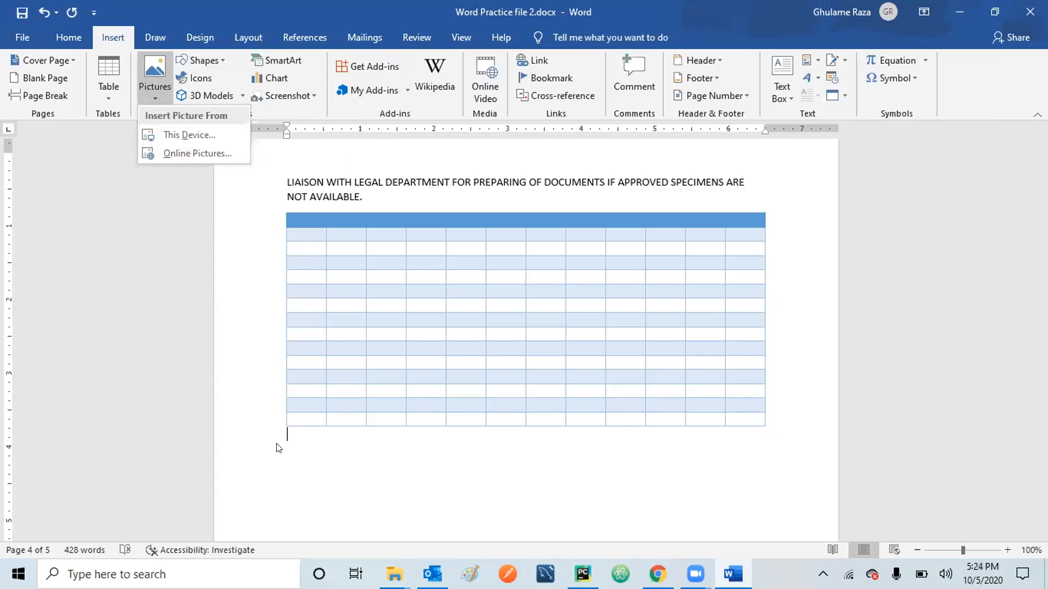
left_click(294, 431)
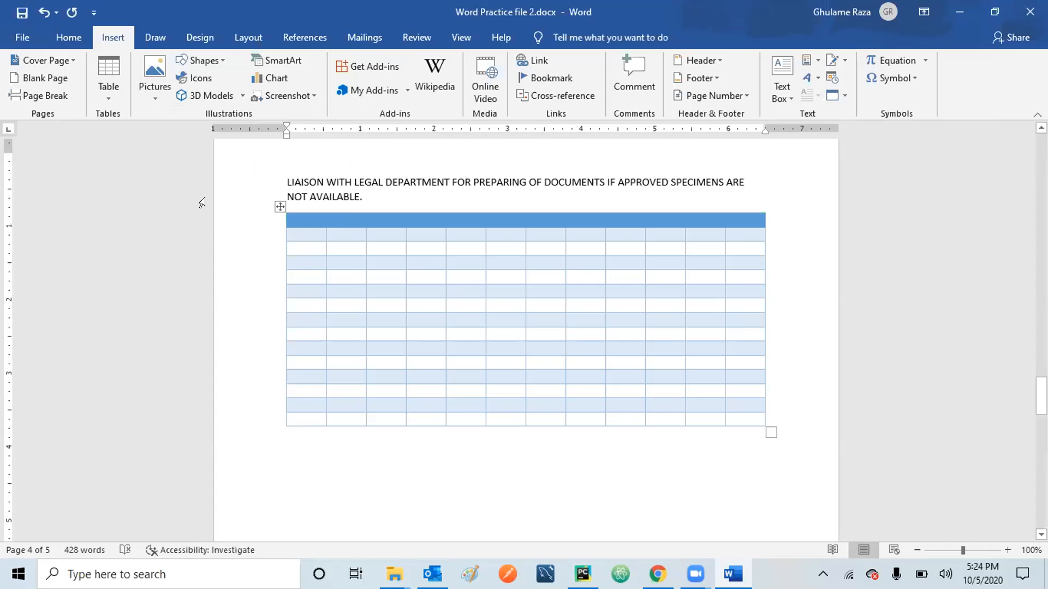
left_click(155, 98)
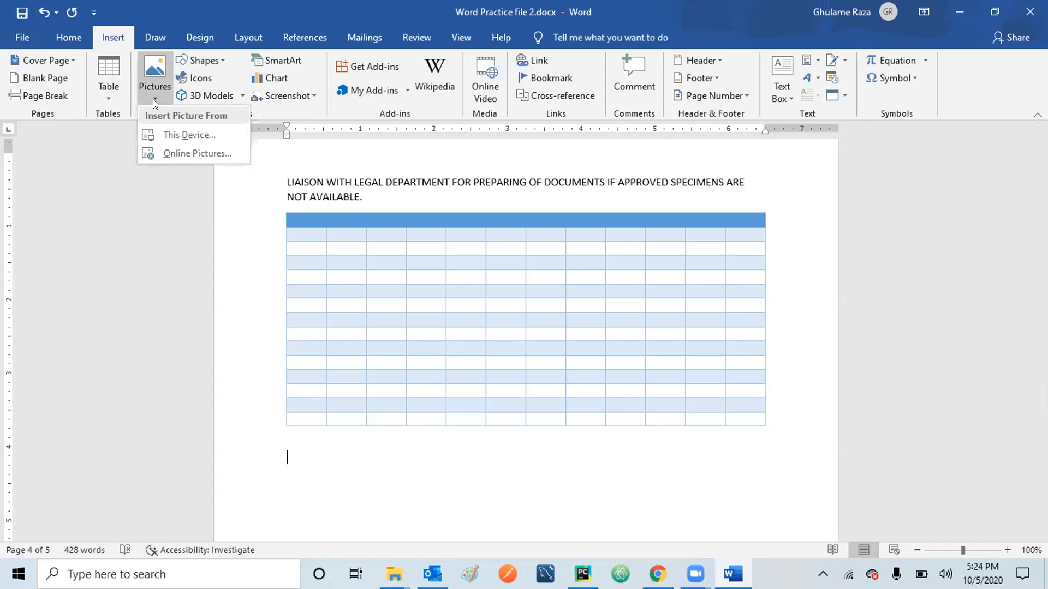
left_click(188, 153)
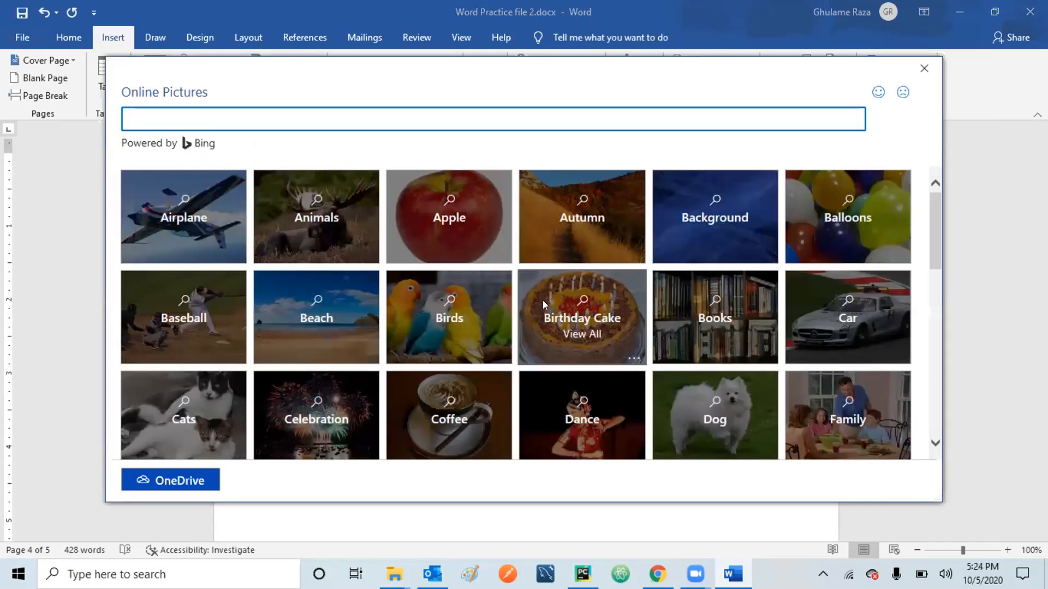
Search online pictures for 'Lion' and insert the lion-on-rock photo below the table.
left_click(214, 122)
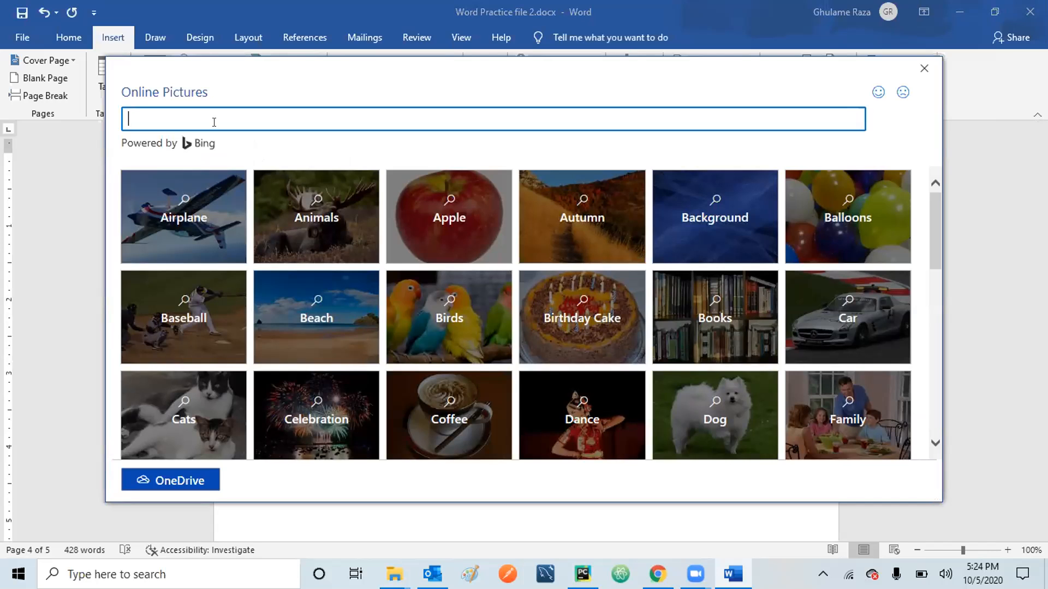
type("Lion")
key("Return")
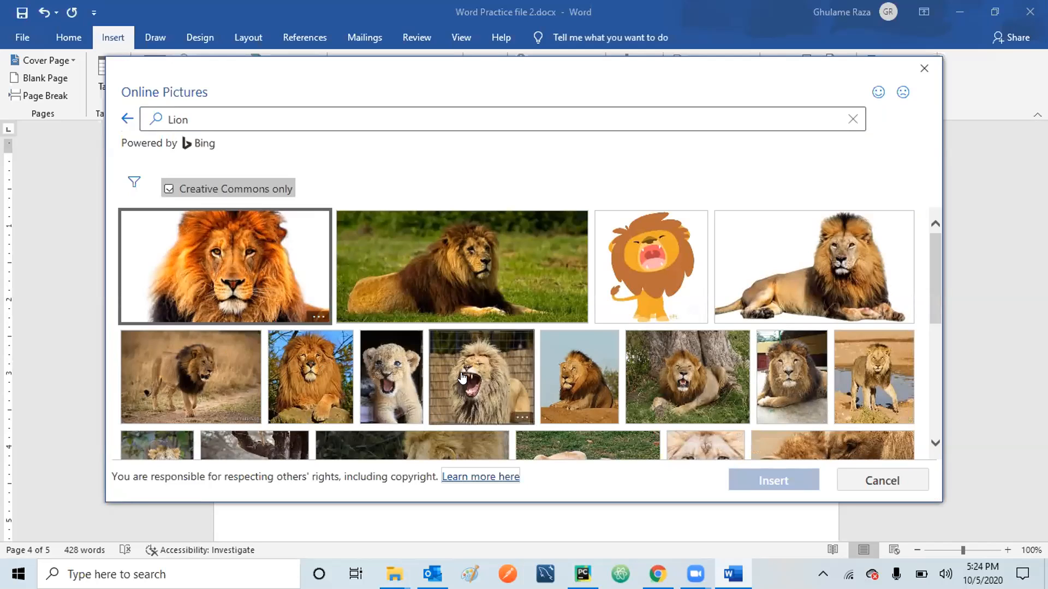
left_click(577, 383)
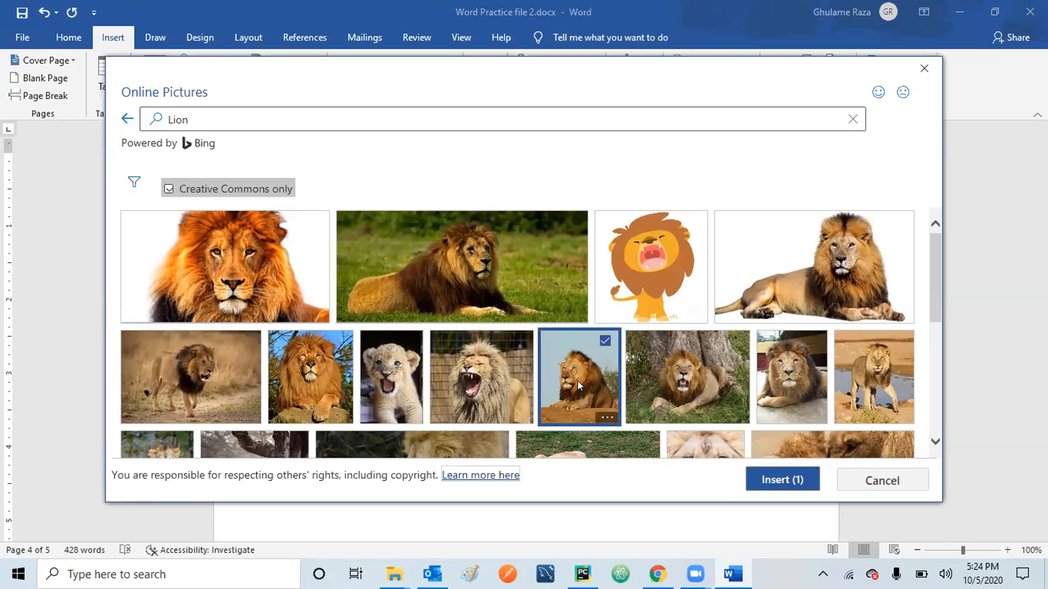
left_click(781, 483)
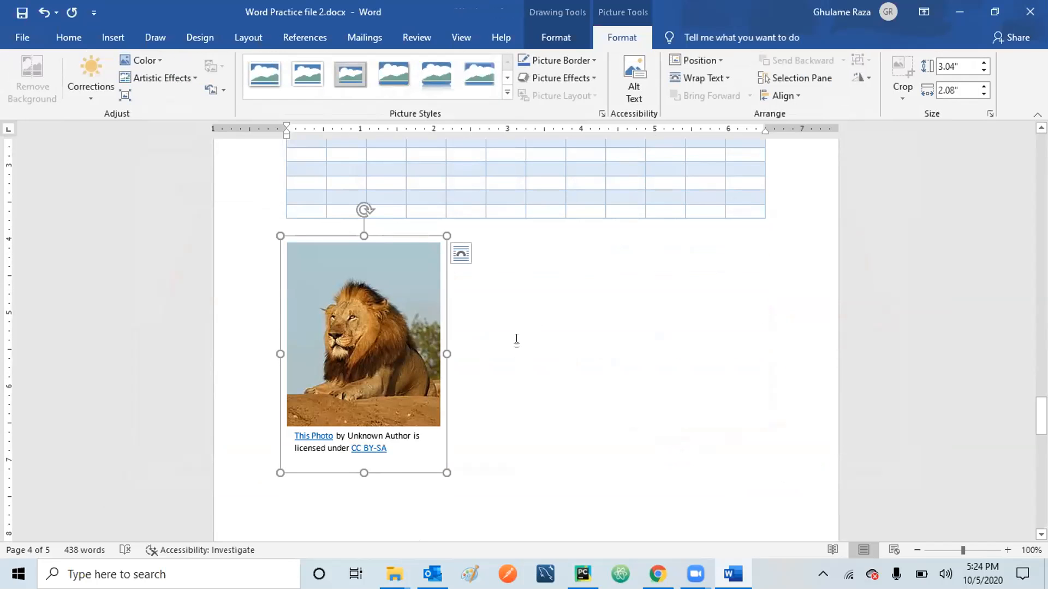
Crop the lion photo to a roughly 1.27" by 1.3" square around the head and mane.
left_click(516, 339)
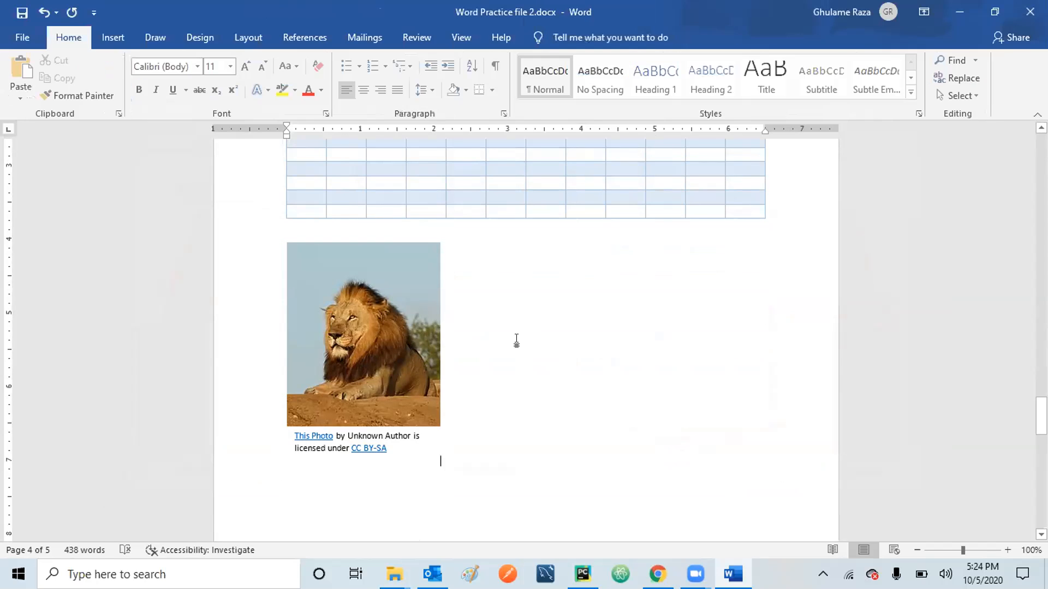
double_click(375, 329)
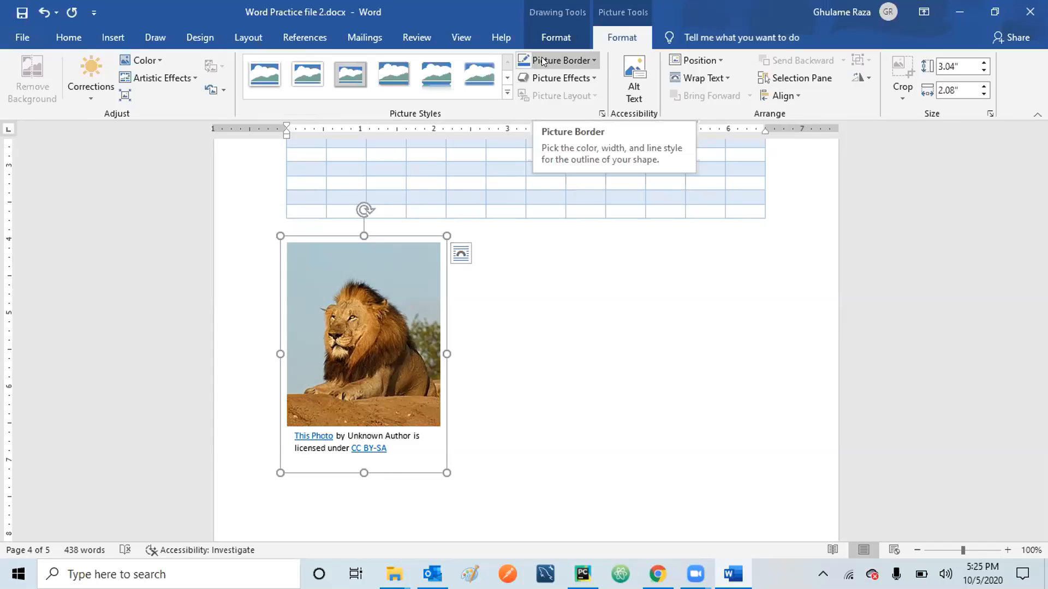
left_click(348, 330)
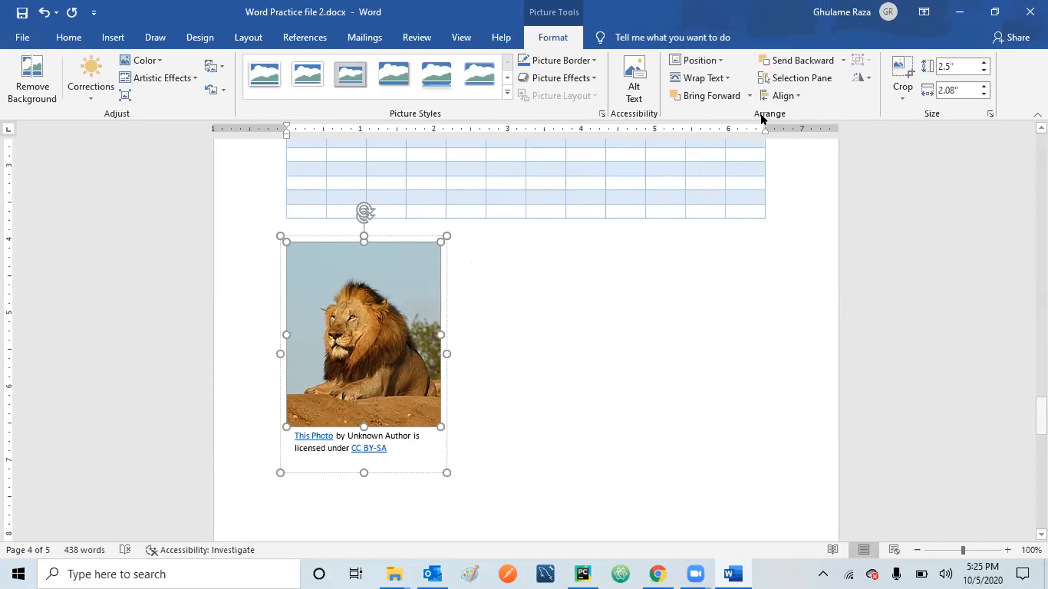
left_click(902, 97)
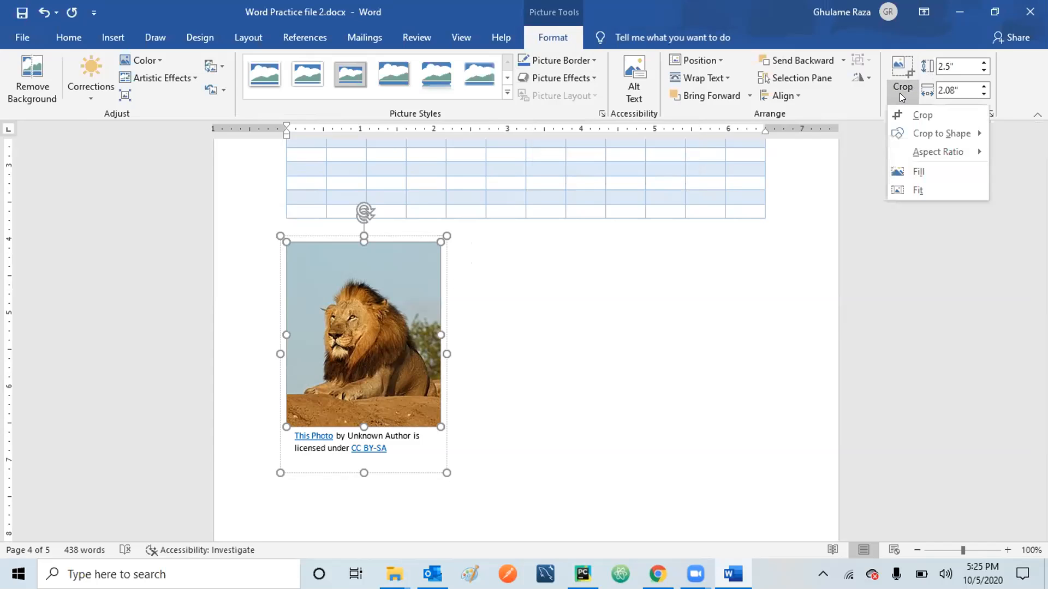
left_click(920, 115)
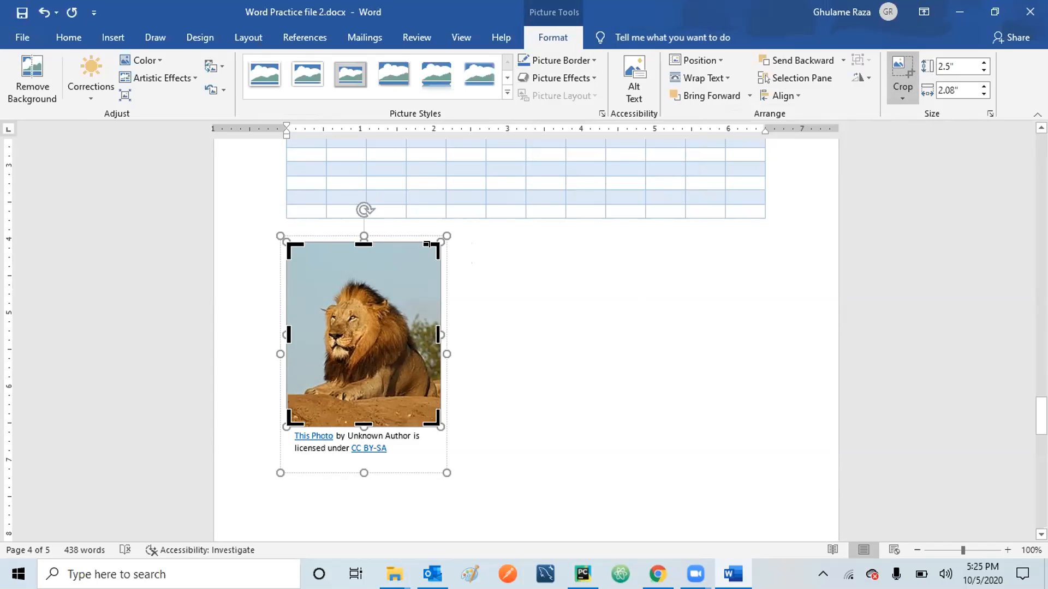
left_click_drag(428, 244, 404, 256)
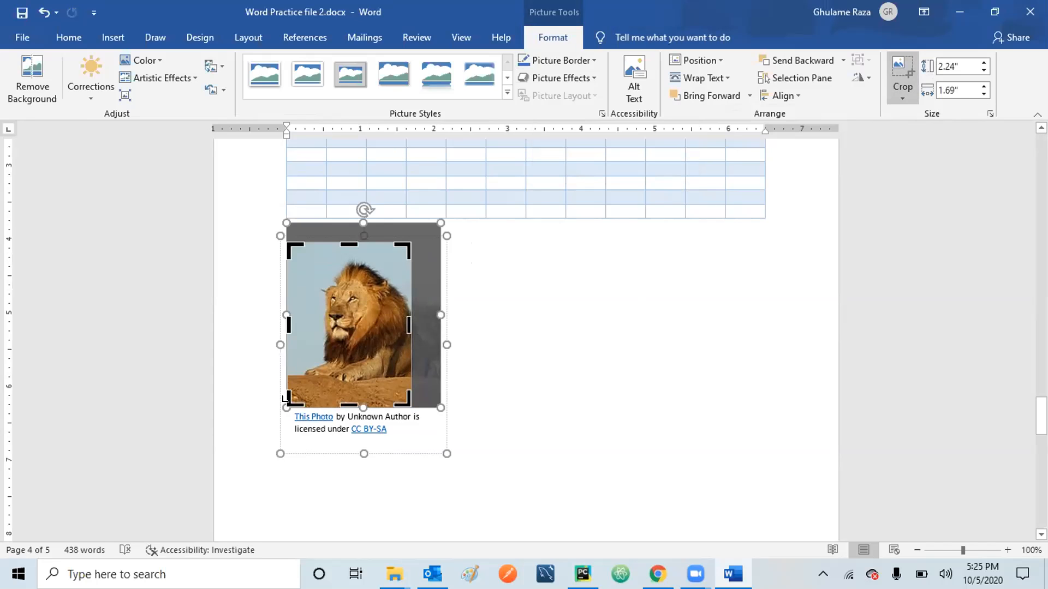
left_click_drag(284, 399, 307, 351)
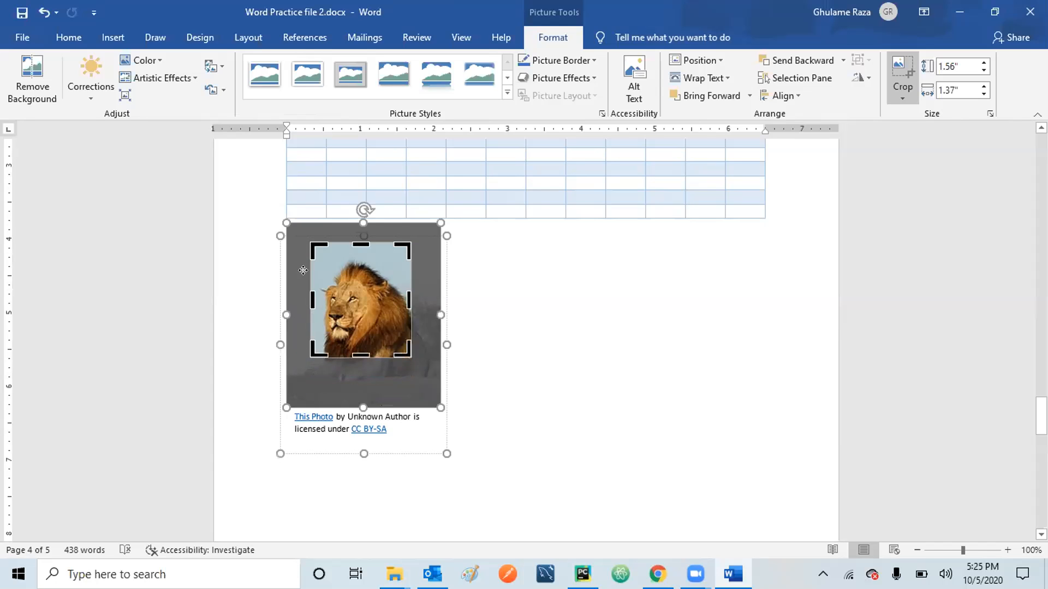
left_click_drag(310, 243, 310, 263)
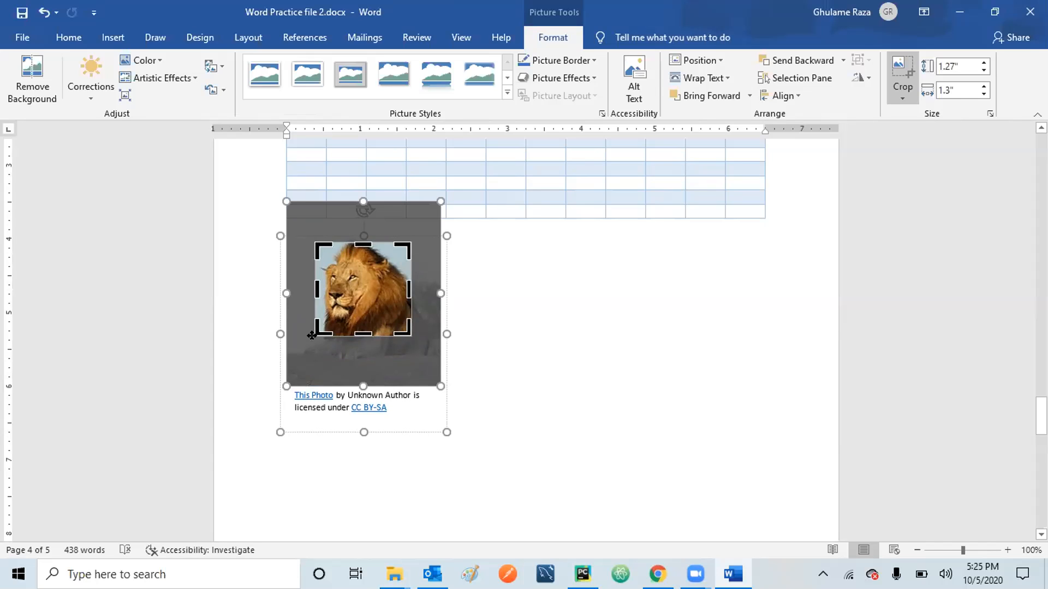
left_click(493, 303)
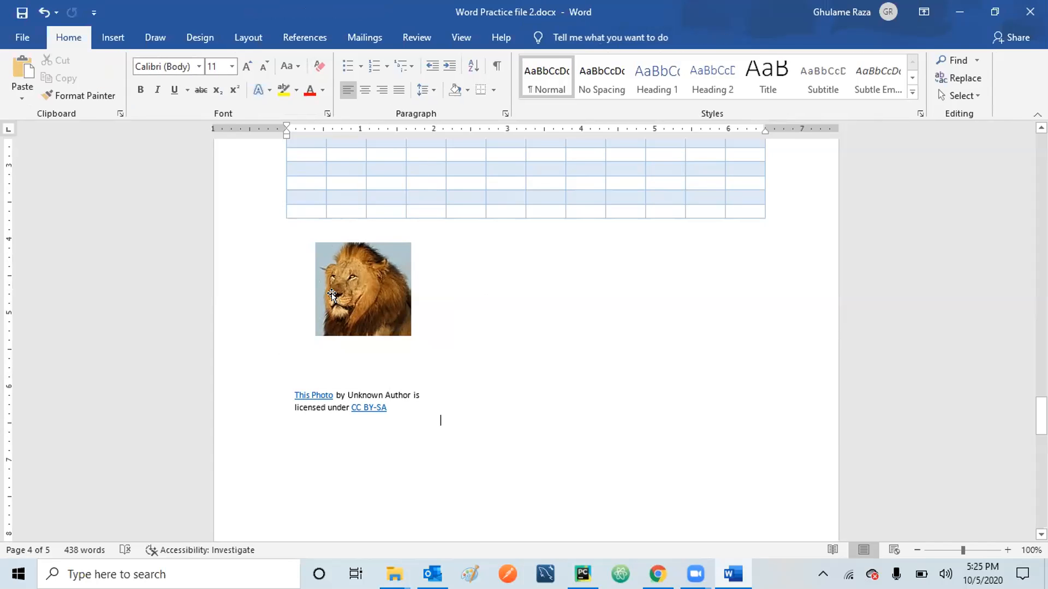
Pull the next page's text up beneath the lion picture, then minimize Word.
key("Return")
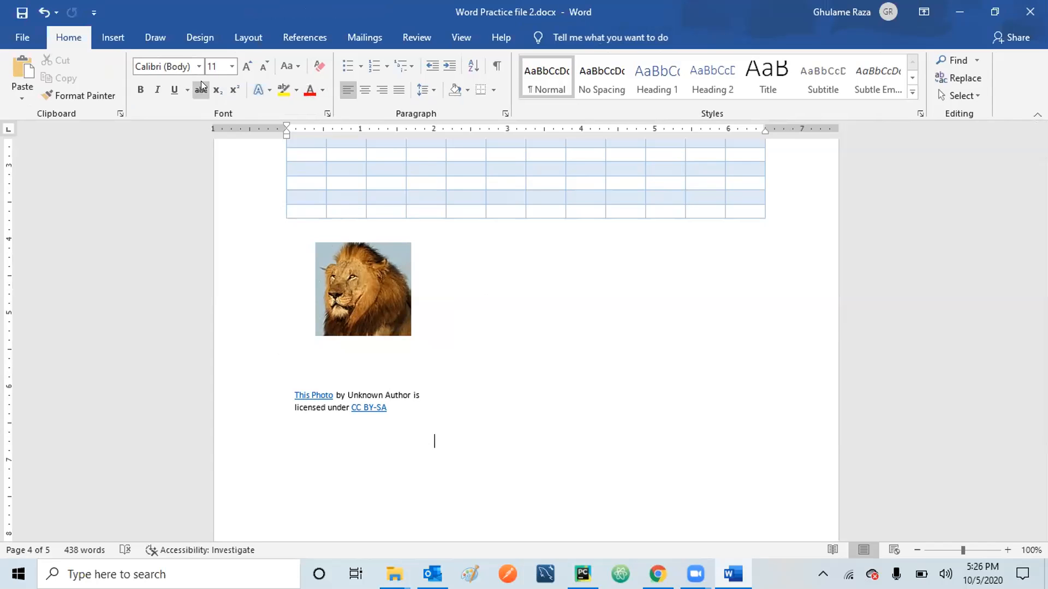
left_click(113, 37)
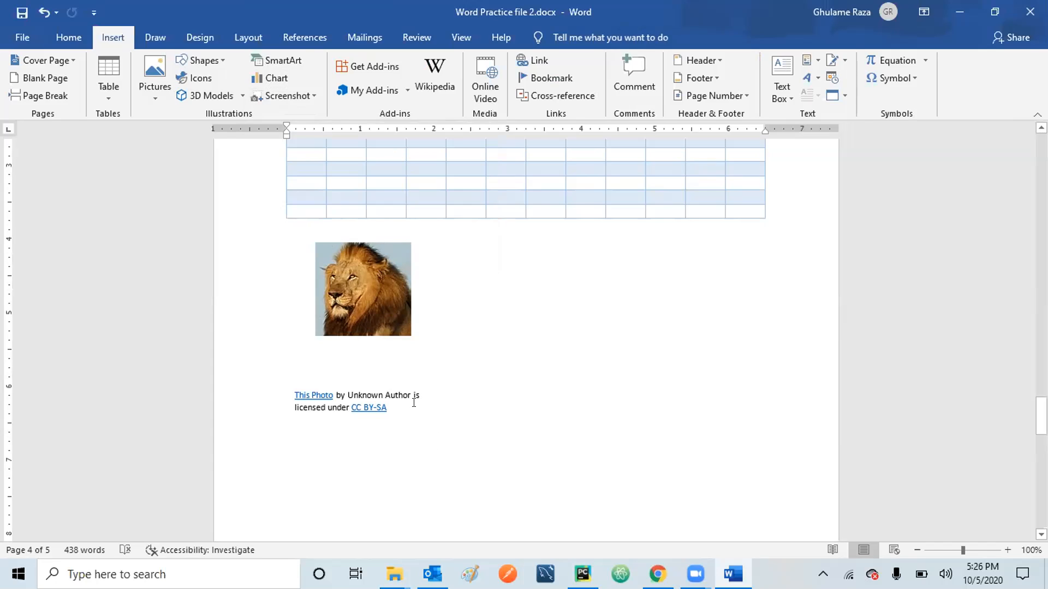
key("BackSpace")
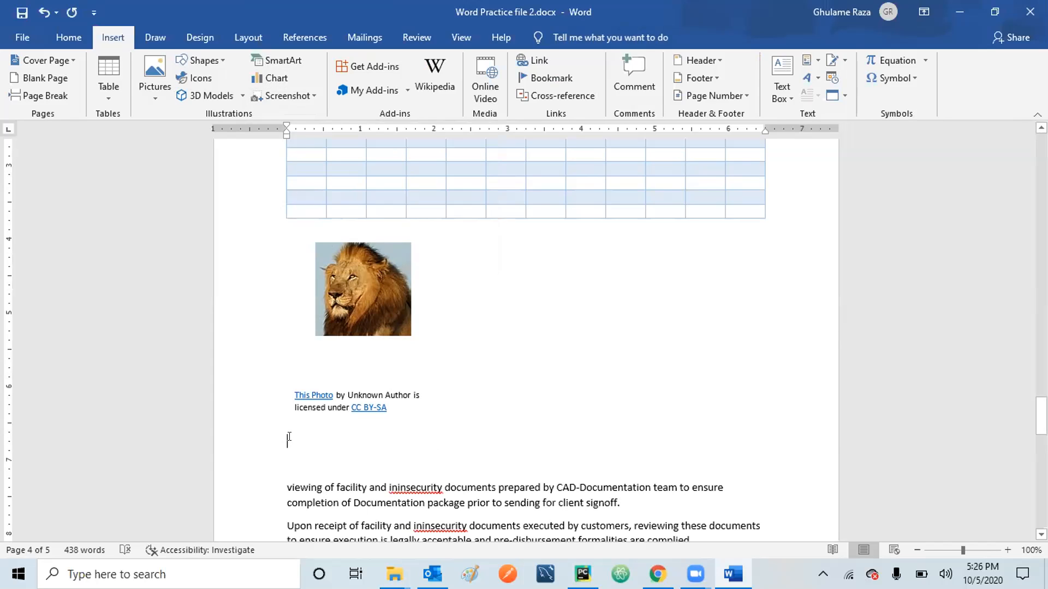
left_click(959, 16)
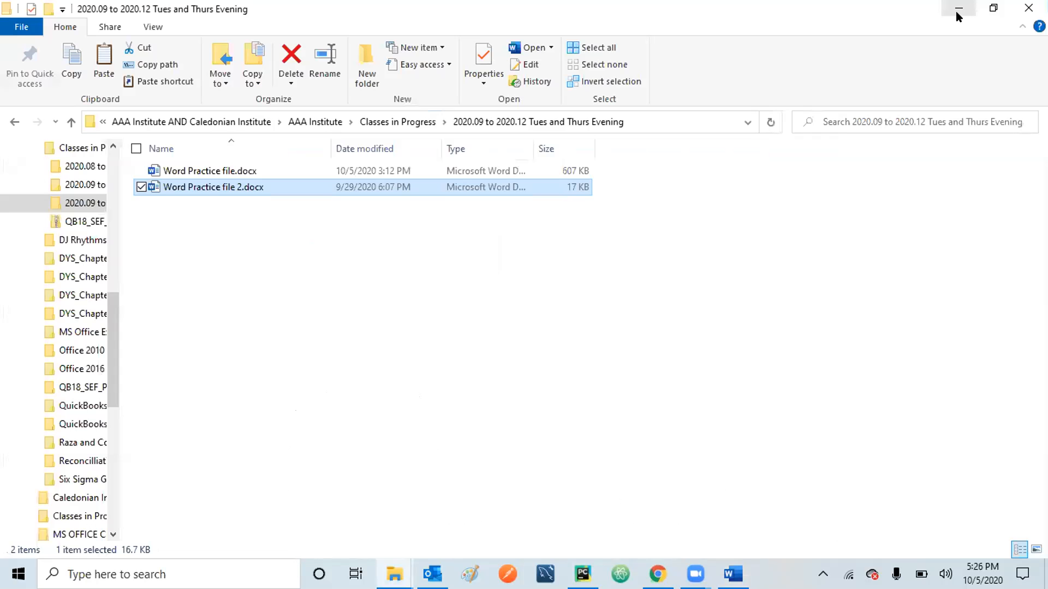
Minimize File Explorer and bring the Word document back on screen.
left_click(959, 12)
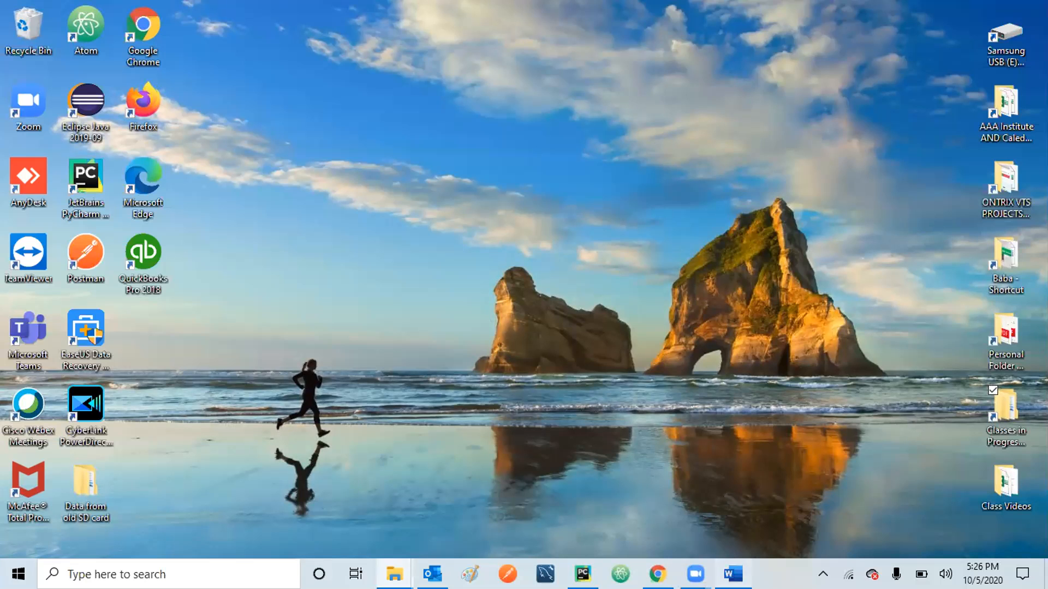
left_click(733, 574)
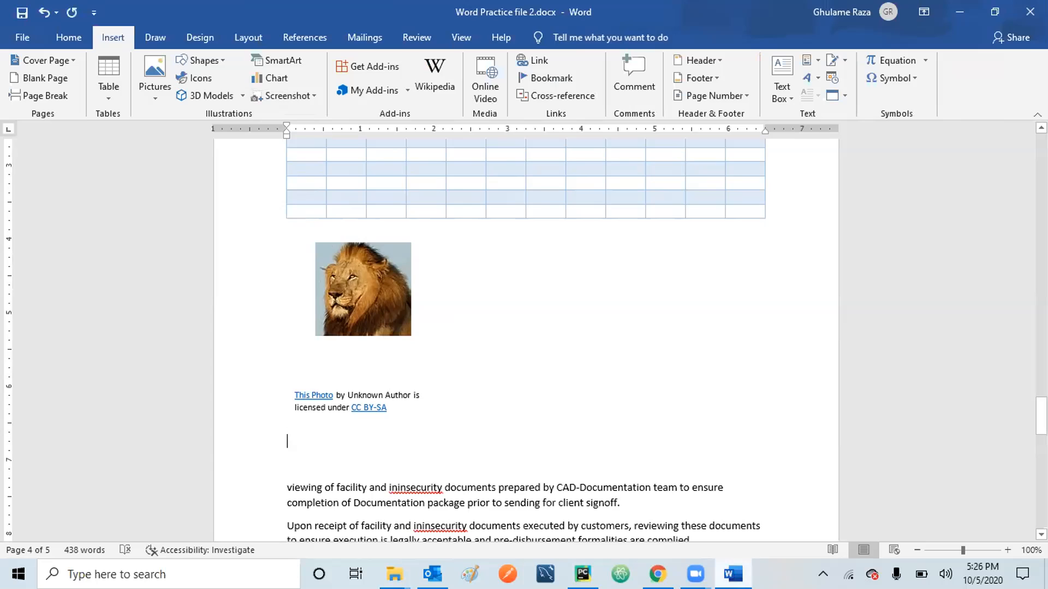
Paste the desktop screenshot with Keep Source Formatting on the blank line under the lion caption.
right_click(290, 440)
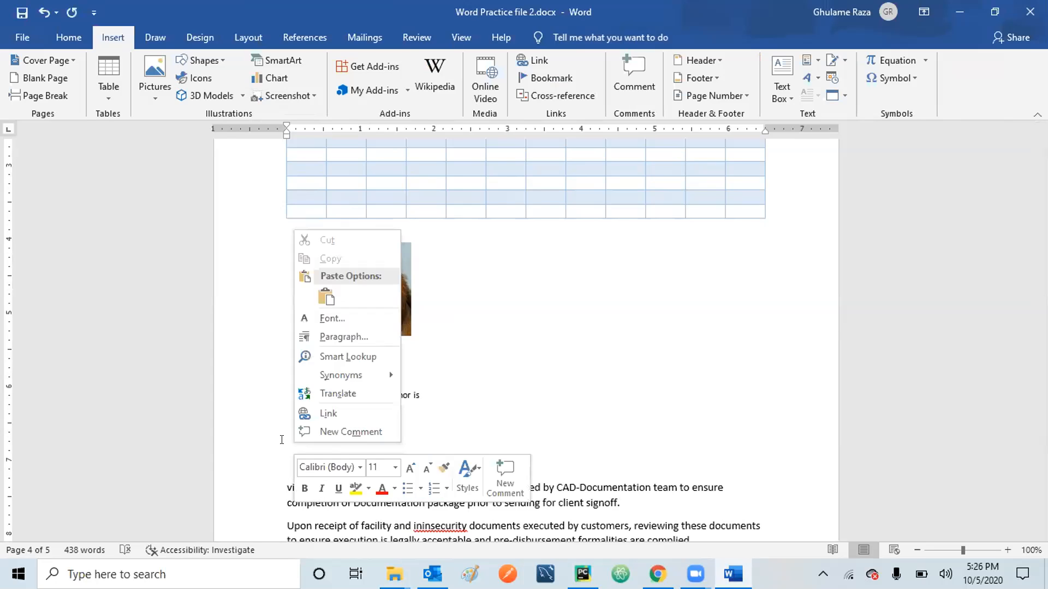
left_click(282, 440)
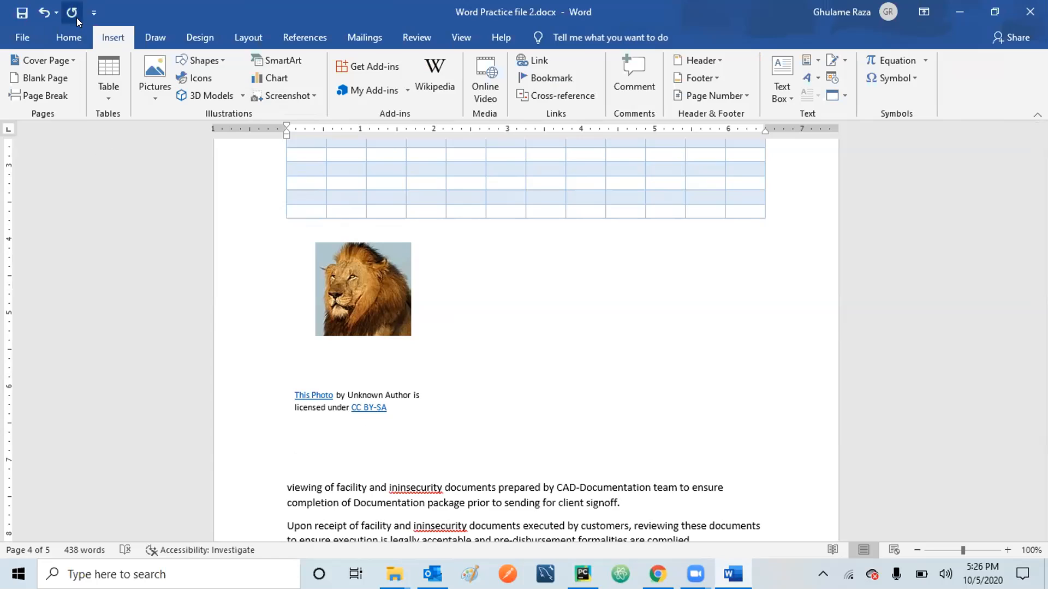
left_click(66, 36)
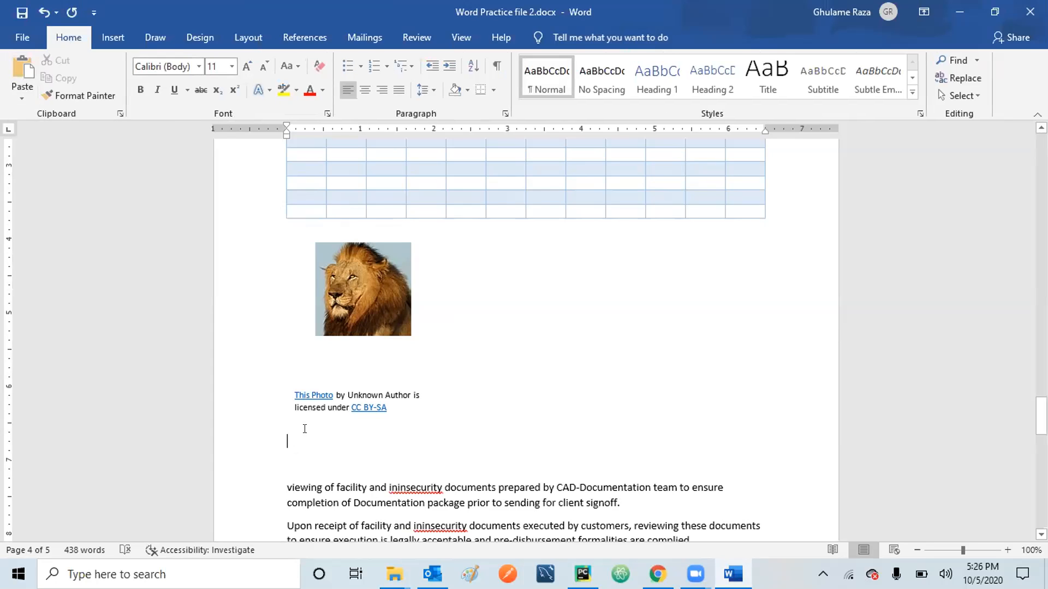
right_click(289, 436)
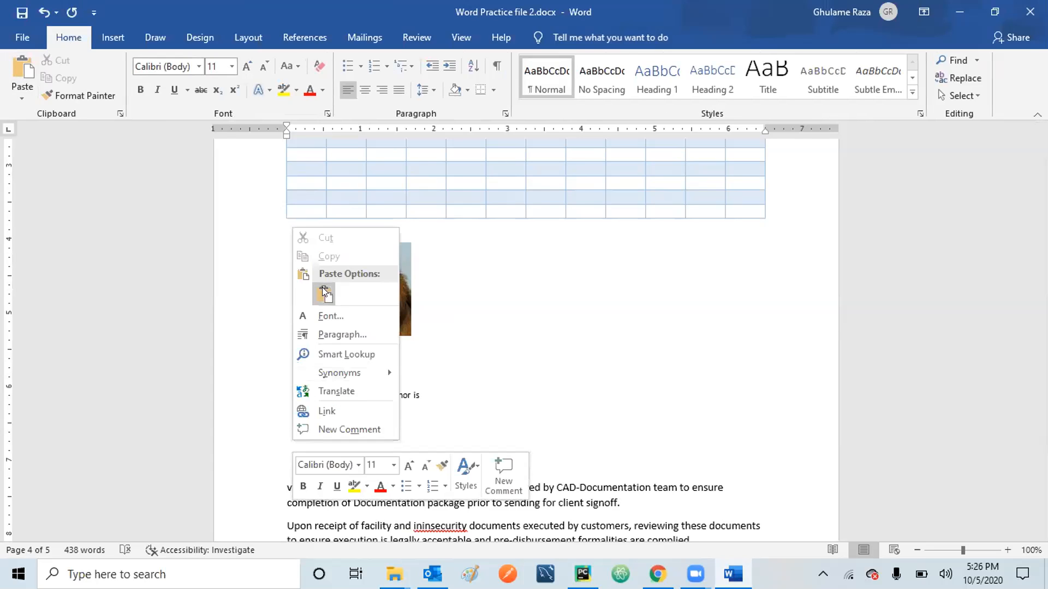
left_click(281, 430)
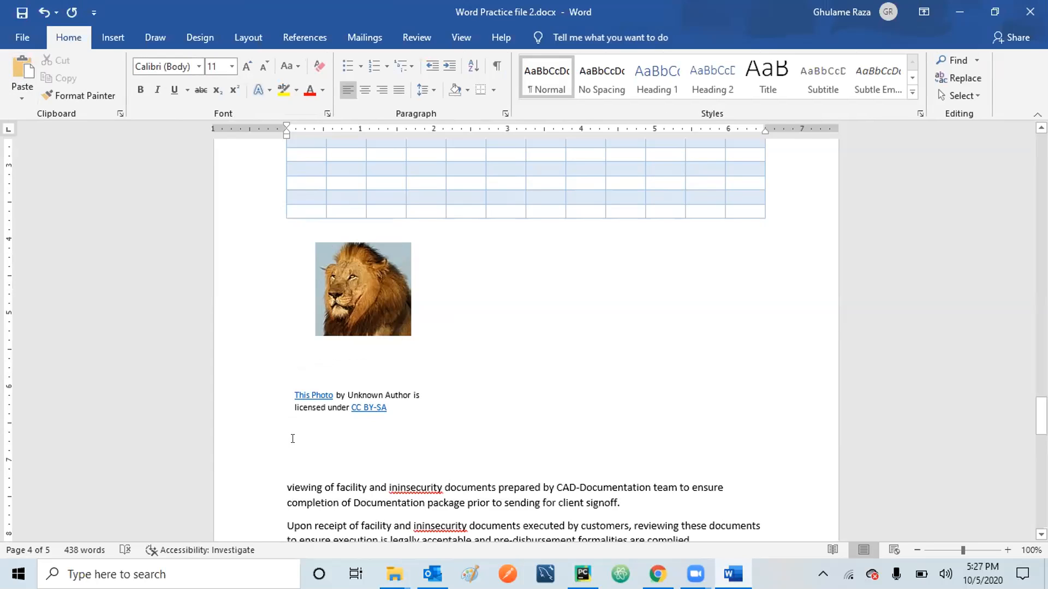
right_click(292, 439)
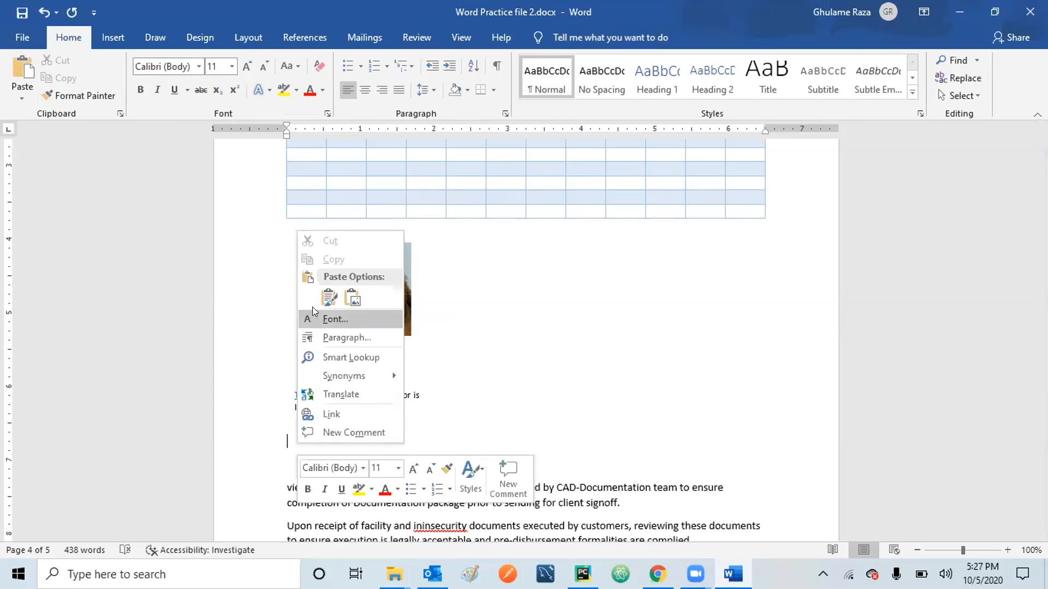
left_click(328, 299)
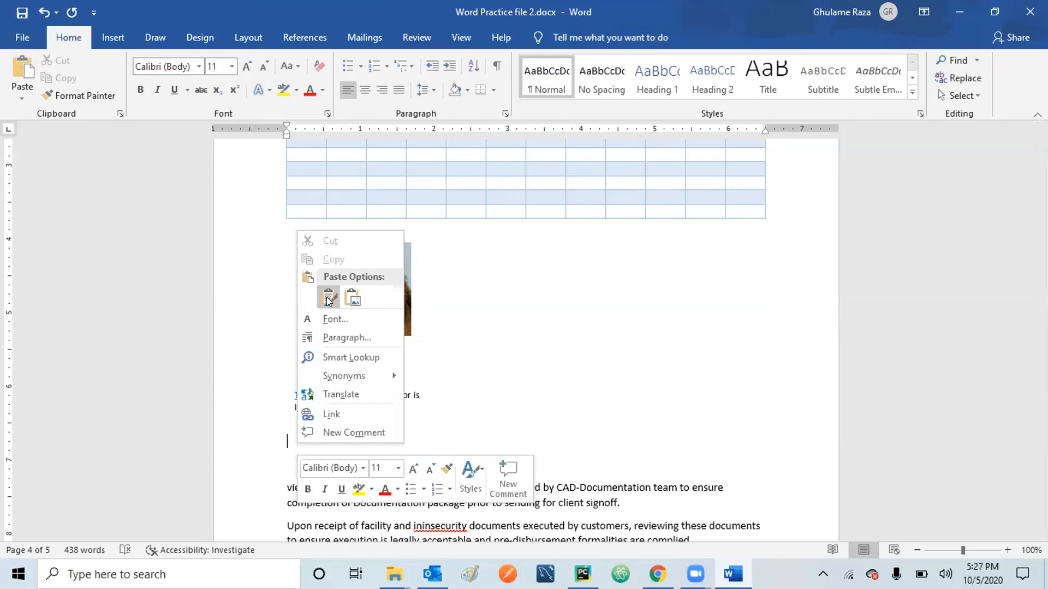
left_click(328, 299)
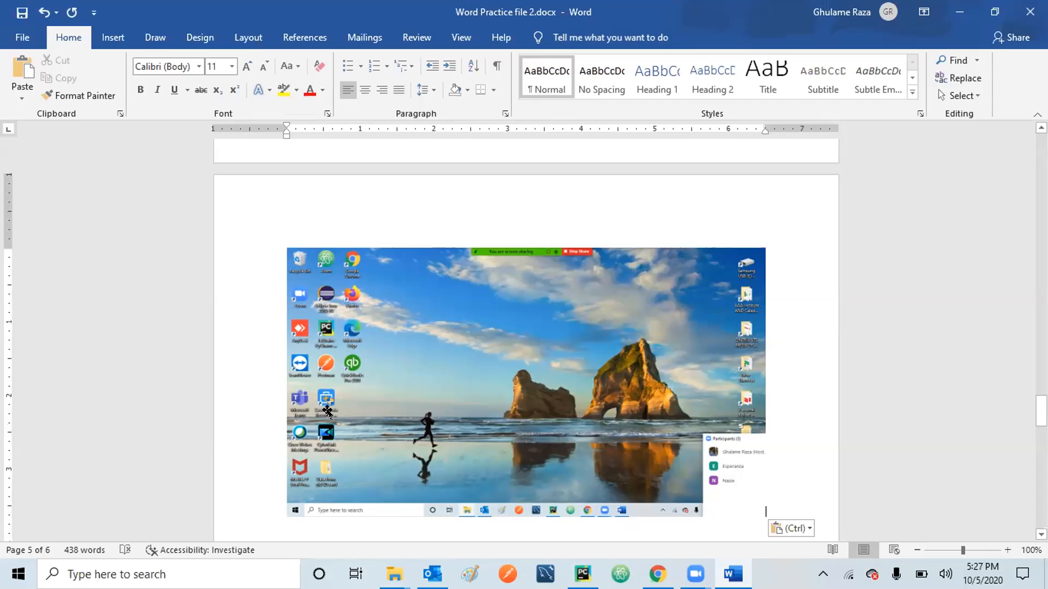
key("Return")
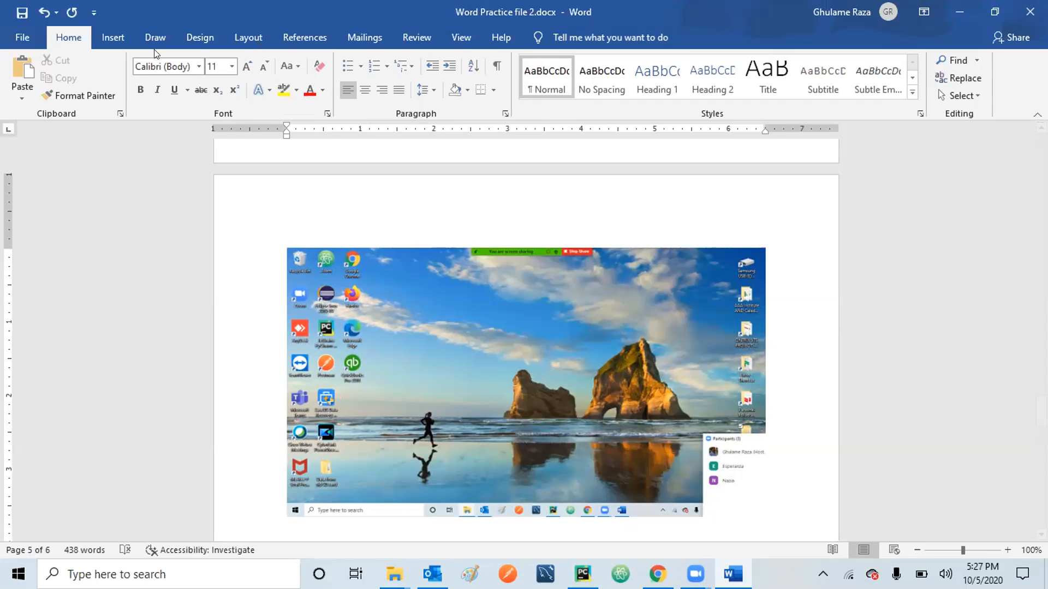
Switch to the Insert tab and minimize Word to show the desktop.
left_click(98, 36)
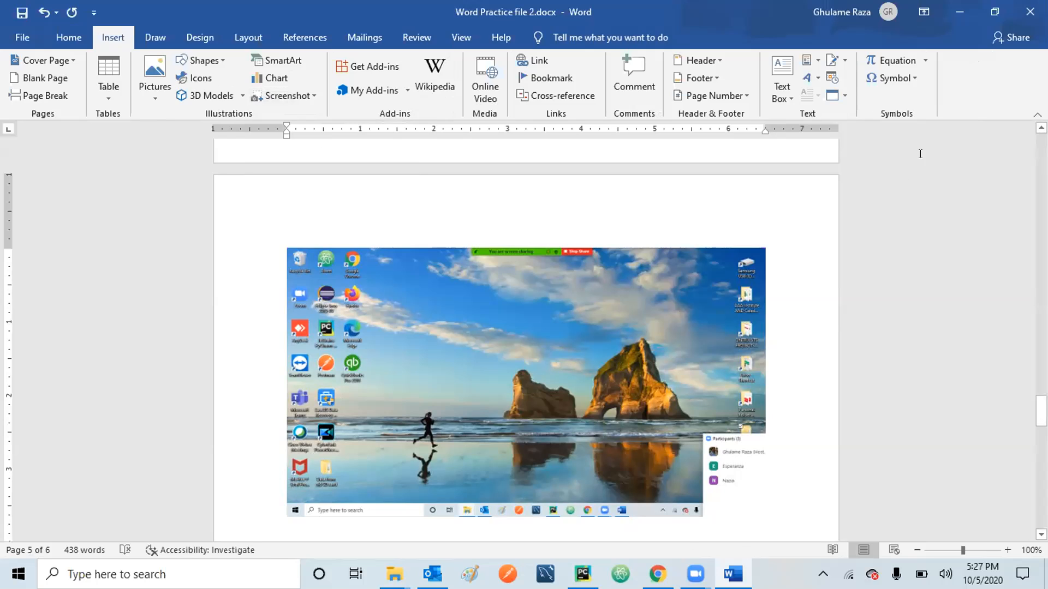
left_click(956, 11)
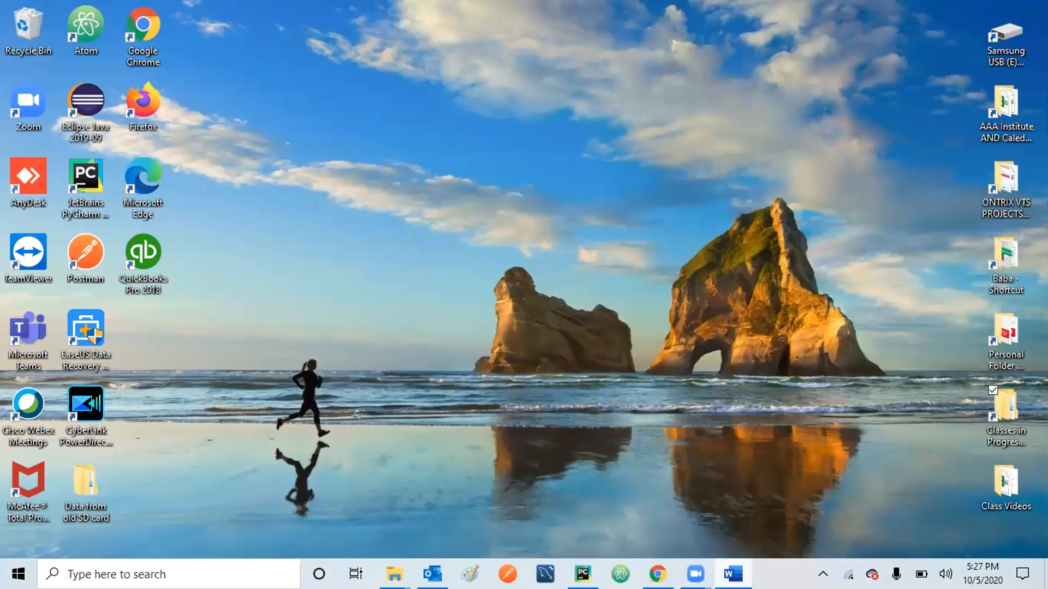
View Chrome's LinkedIn tab, minimize Chrome, and launch Firefox from the desktop.
left_click(657, 574)
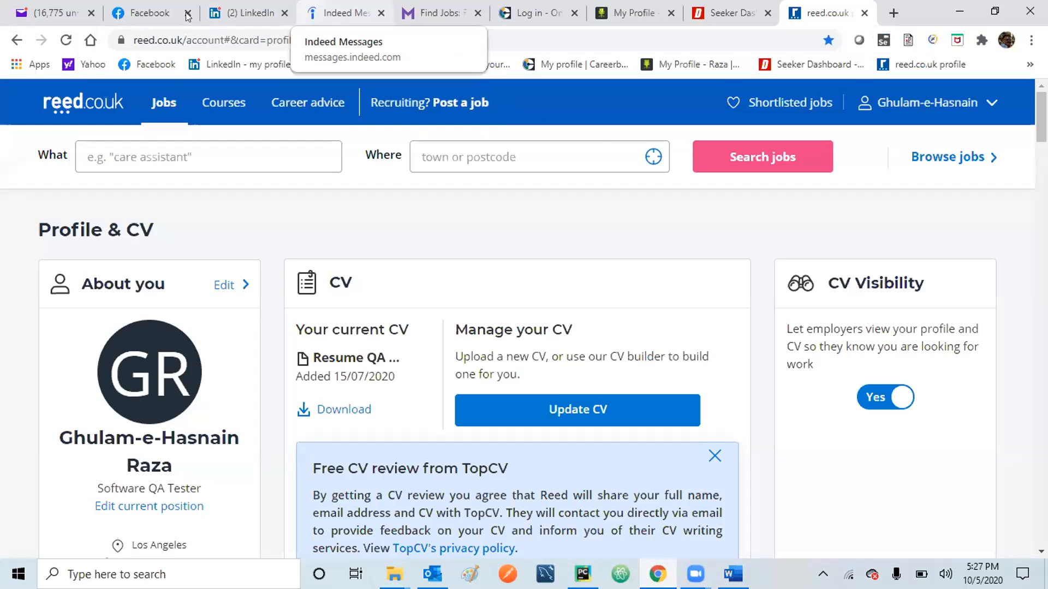
left_click(219, 13)
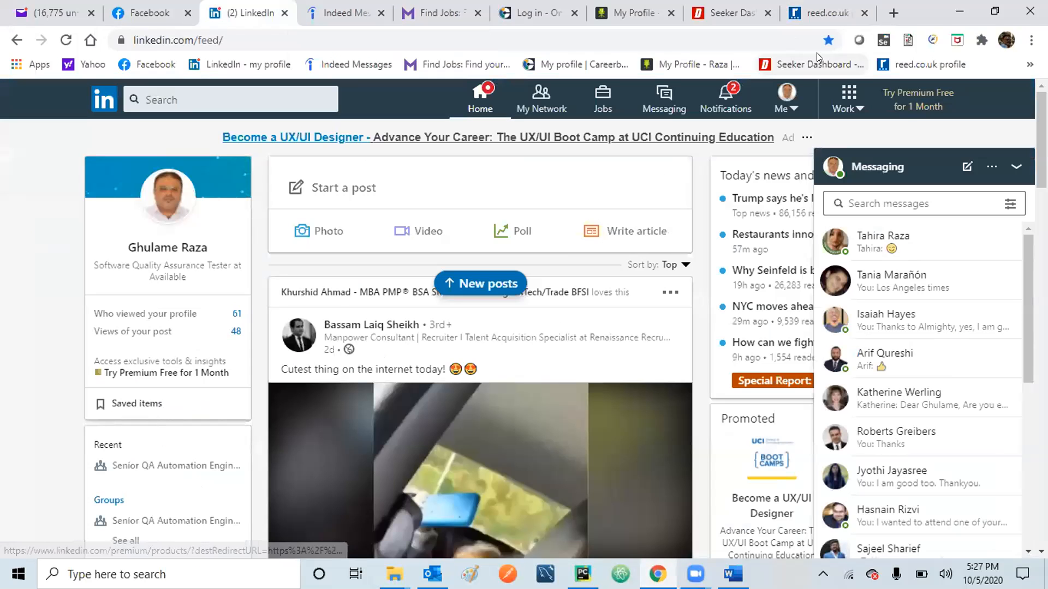
left_click(959, 10)
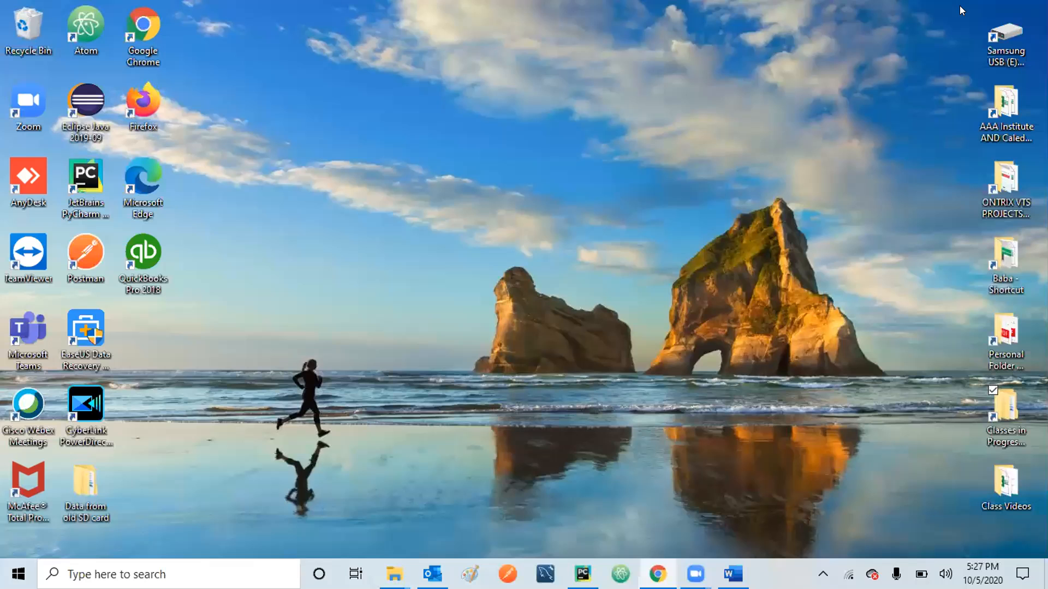
double_click(141, 91)
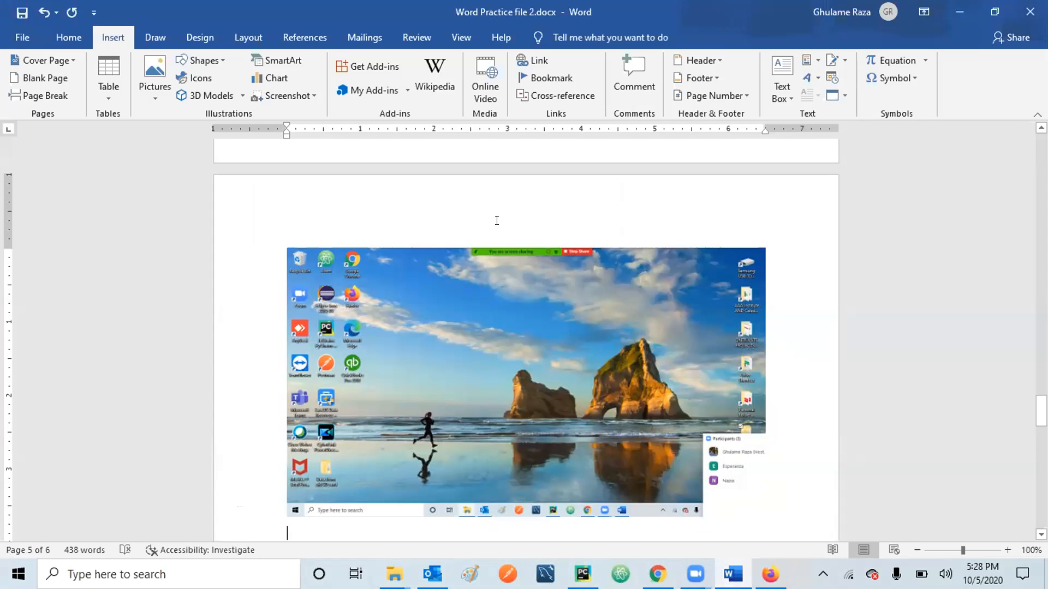
Insert a Firefox window screenshot, undo the blank result, and add an empty line.
left_click(310, 96)
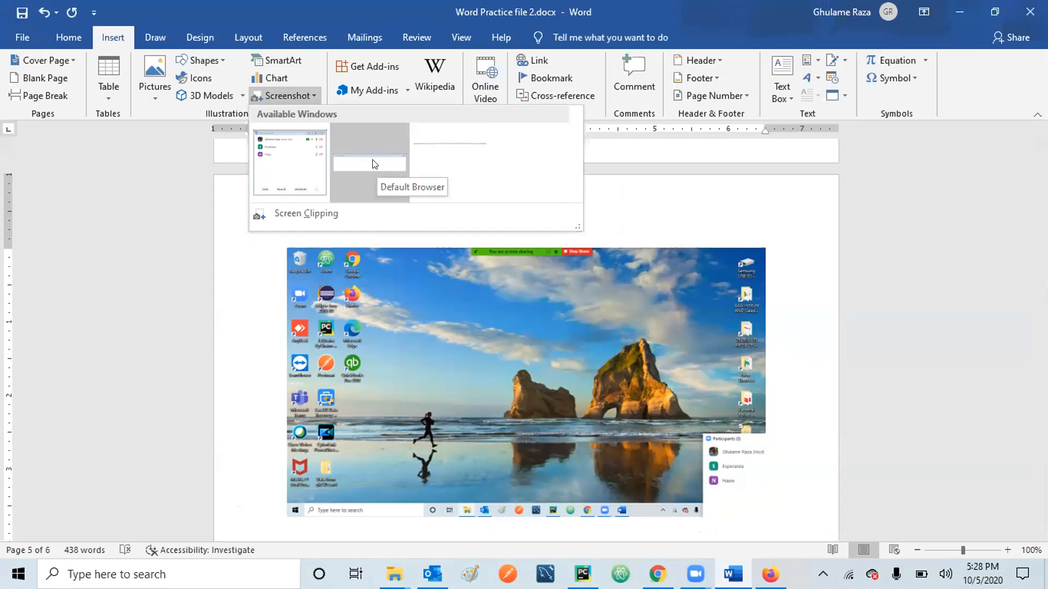
left_click(446, 157)
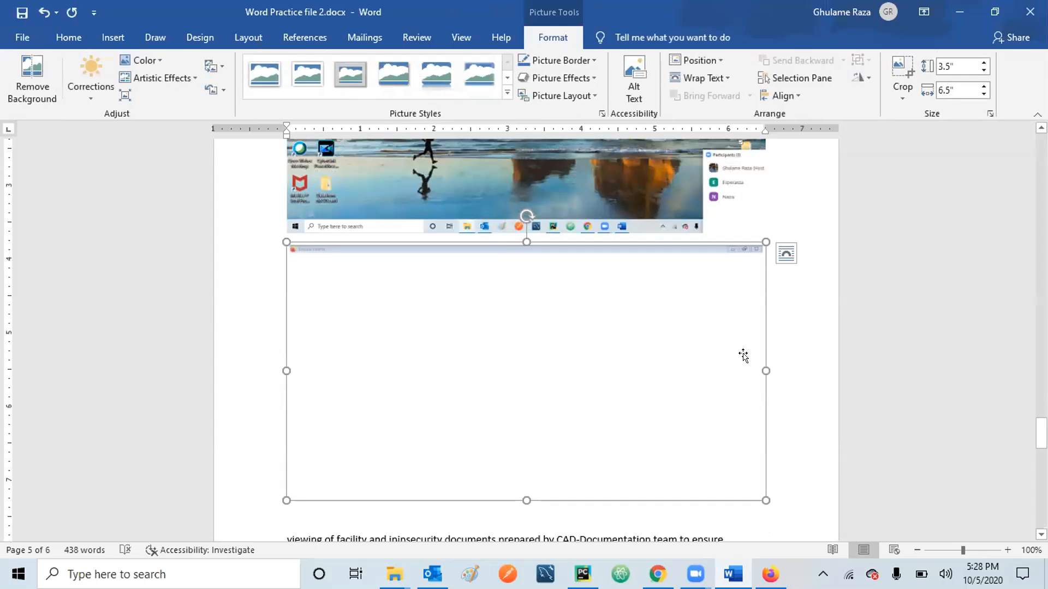
left_click(40, 17)
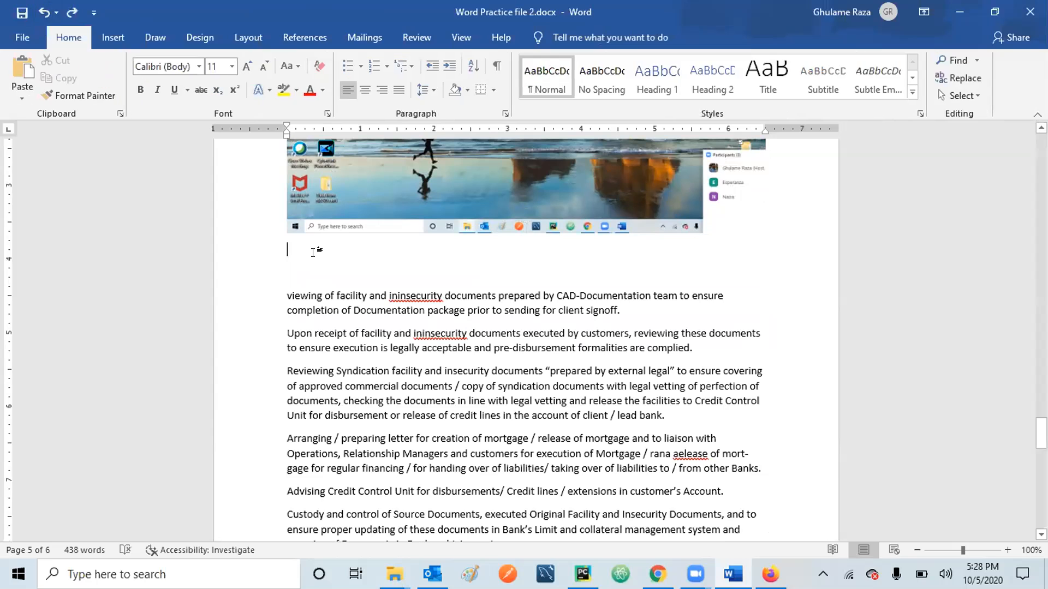
key("Return")
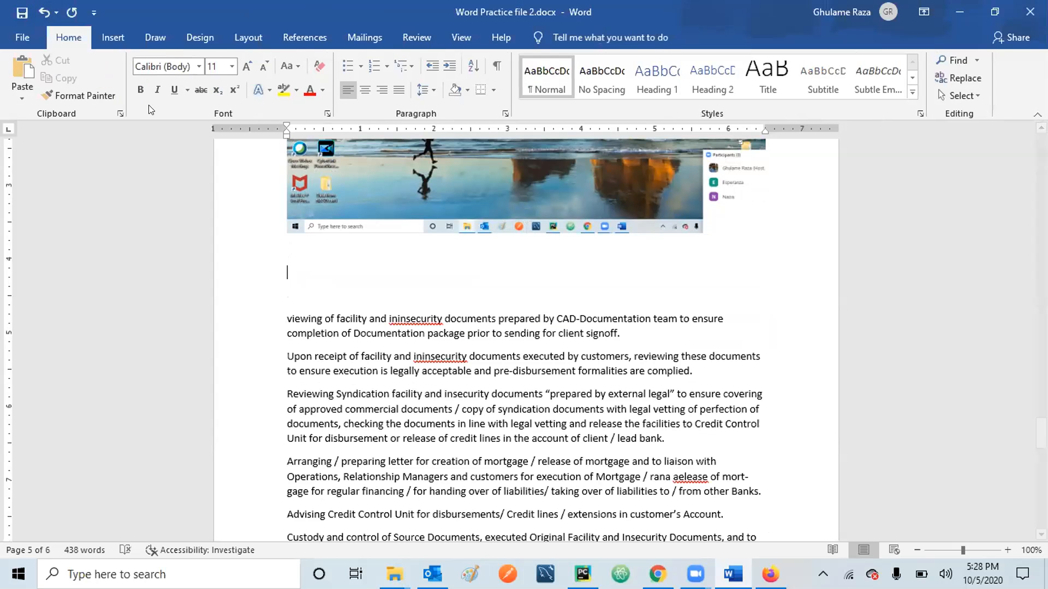
Decline Firefox's default-browser prompt with Not now and return to Word.
left_click(111, 38)
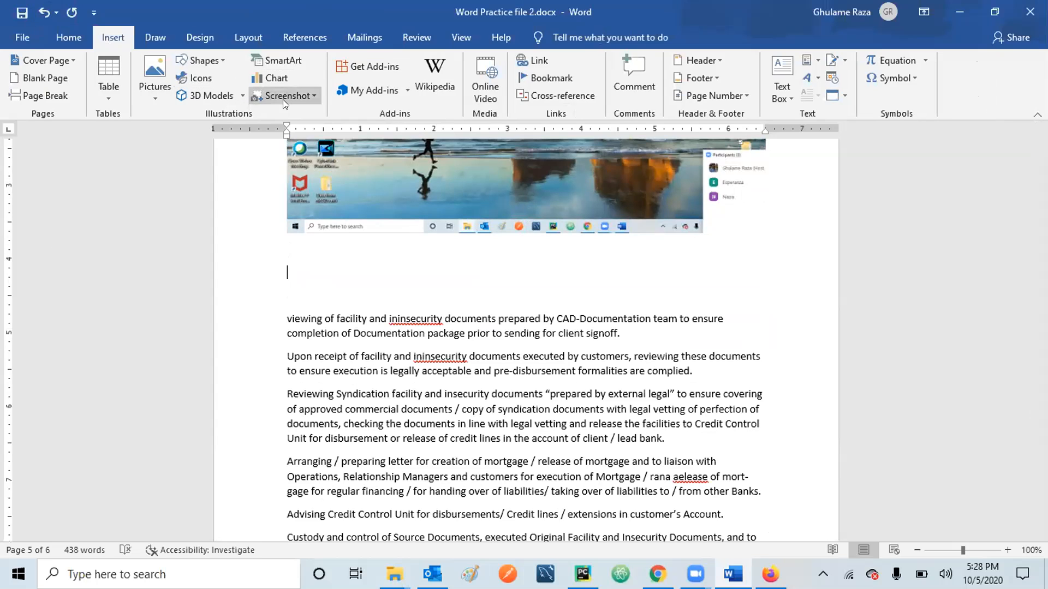
left_click(313, 96)
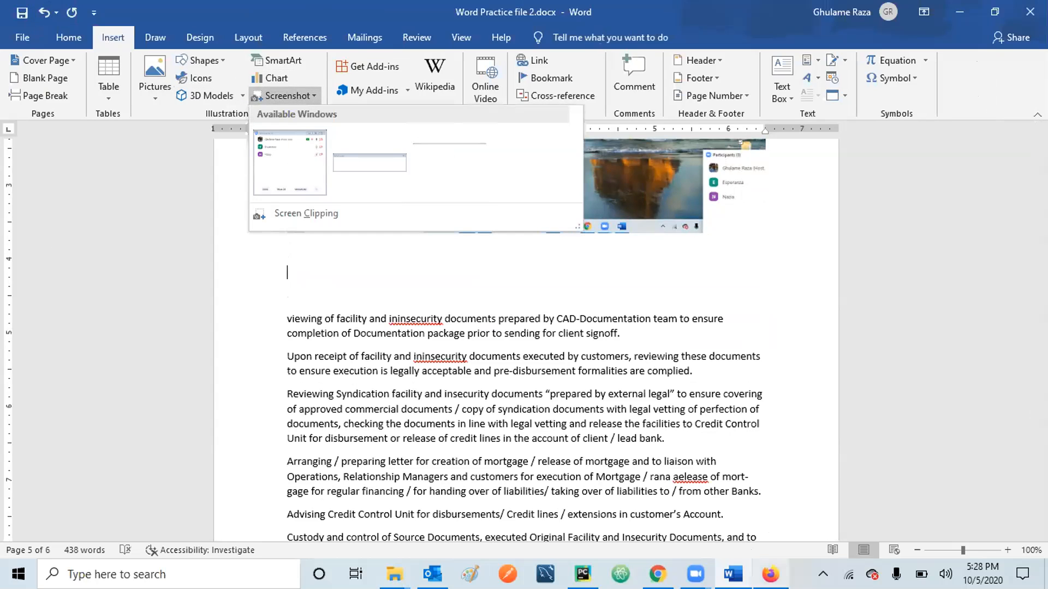
left_click(770, 574)
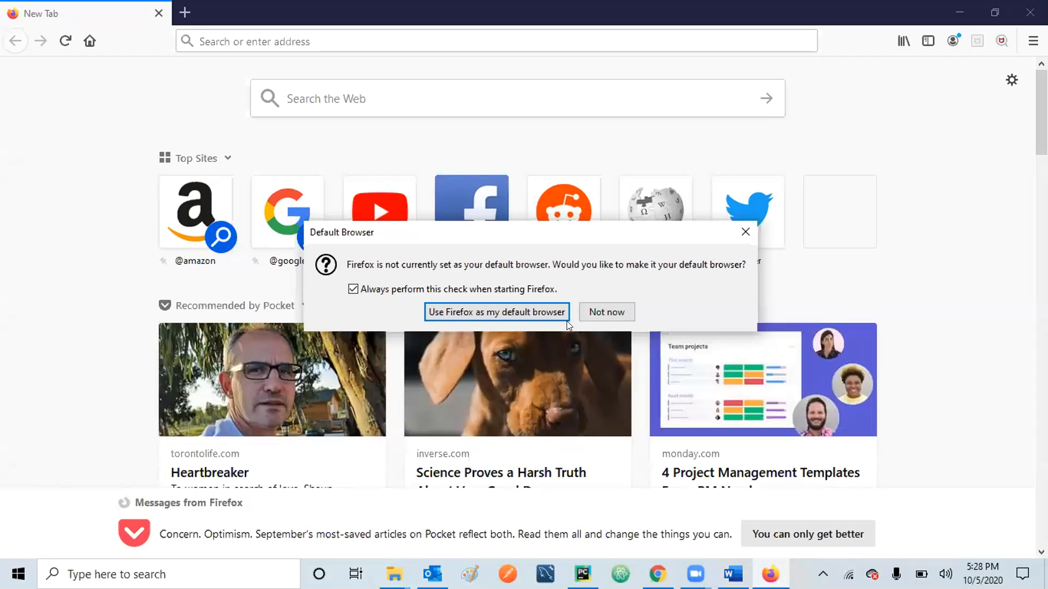
left_click(596, 312)
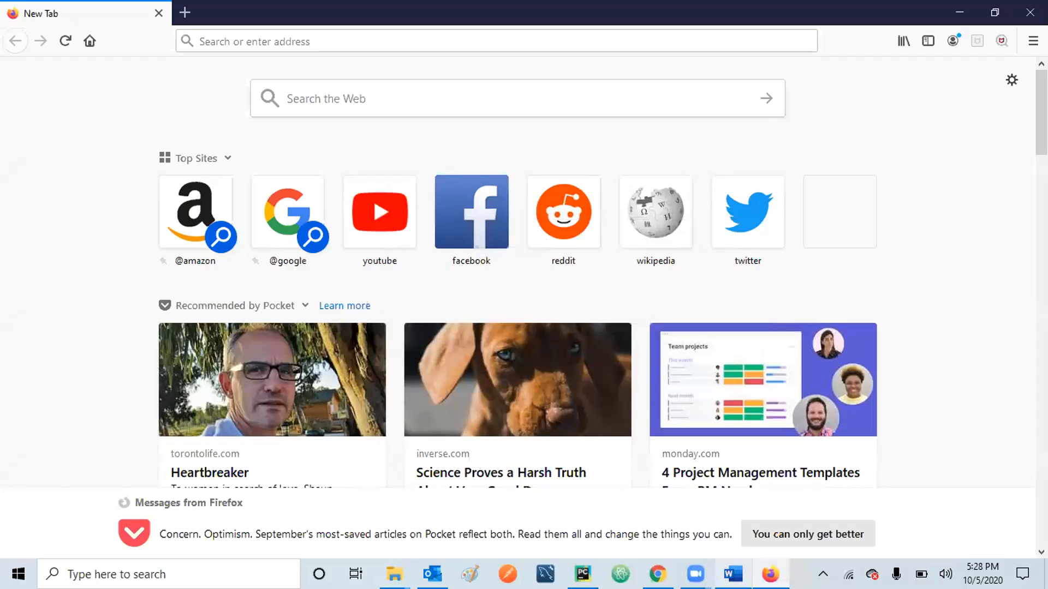
left_click(733, 574)
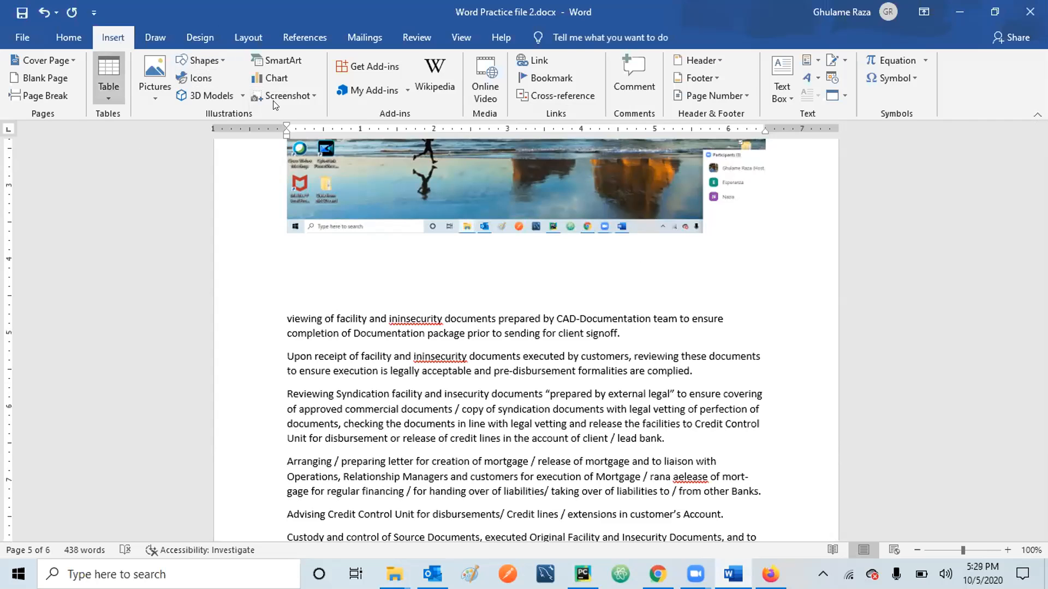
Try inserting a Firefox window screenshot again and undo the blank capture.
left_click(313, 90)
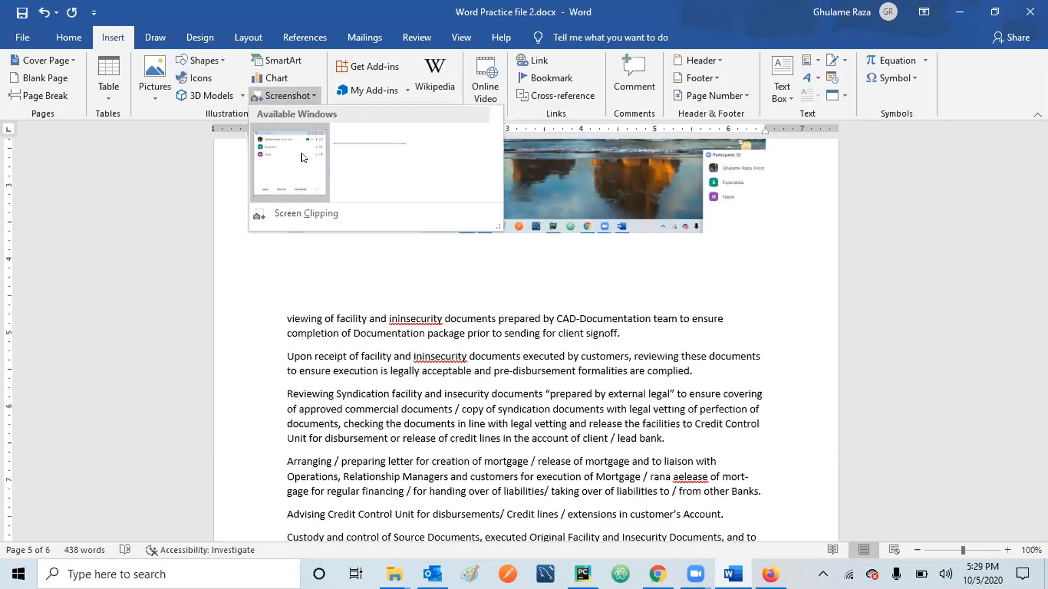
left_click(361, 159)
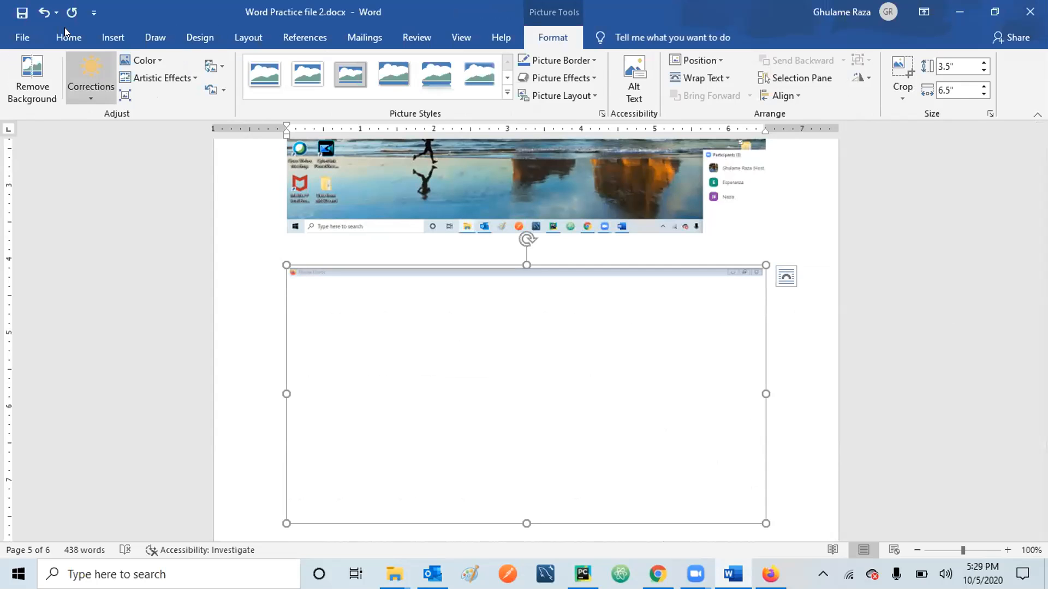
left_click(44, 12)
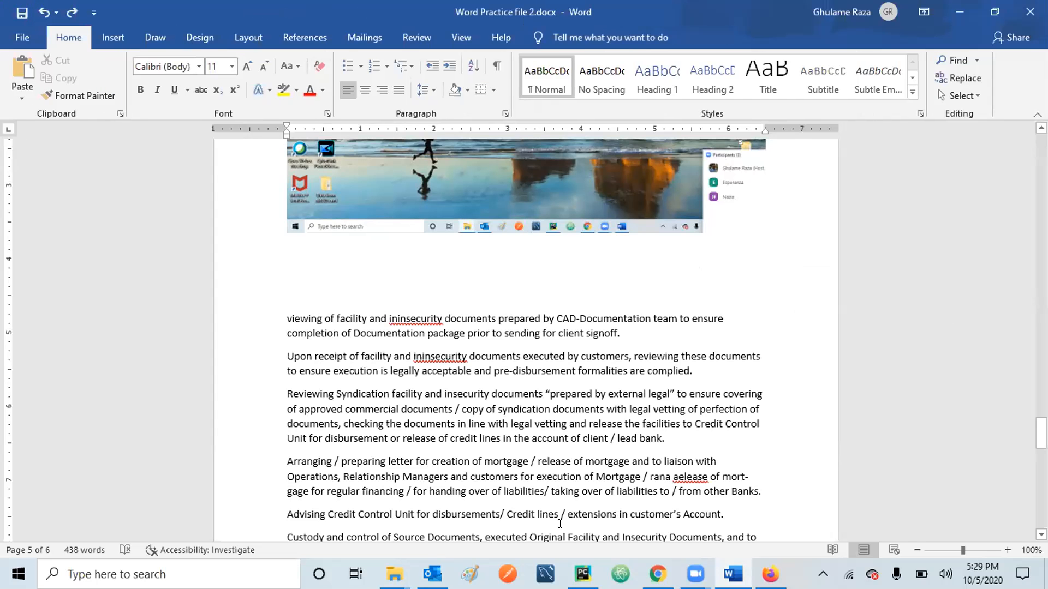
Open the Pocket article 'Science Proves a Harsh Truth About Very Good Dogs' in Firefox, then return to Word.
left_click(770, 574)
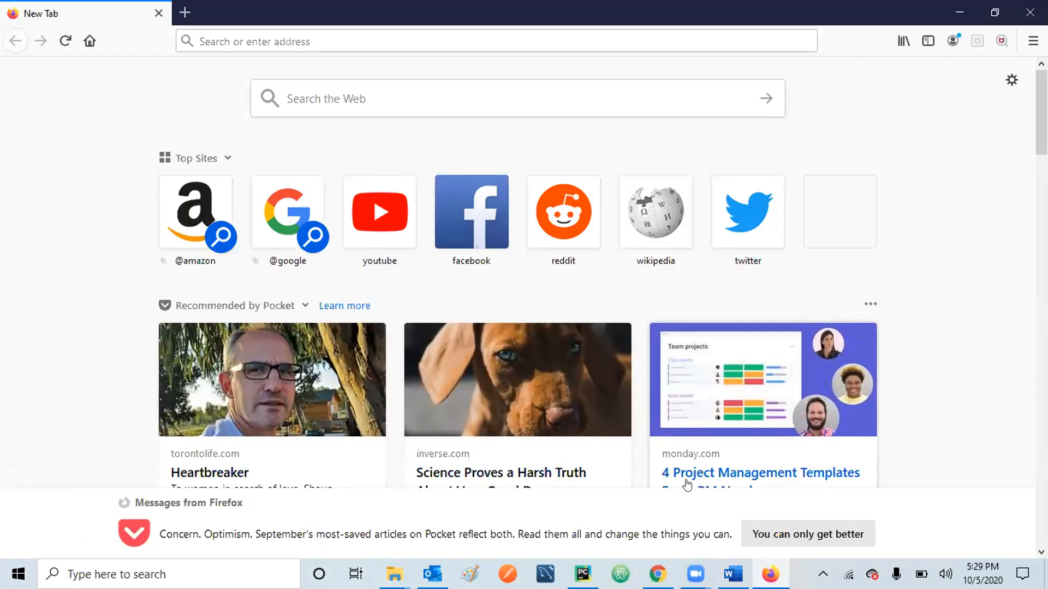
left_click(491, 388)
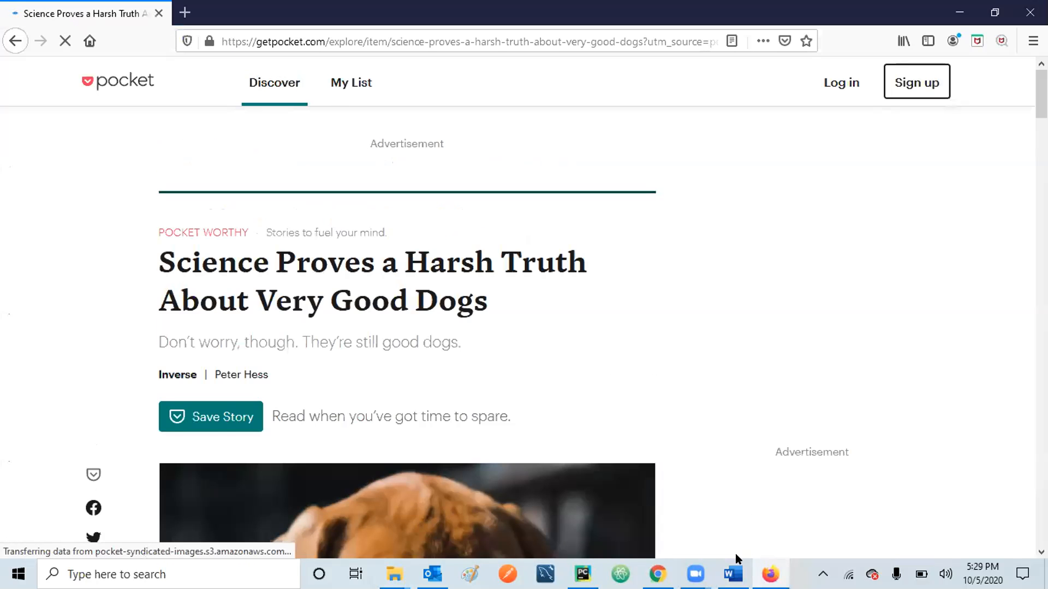
left_click(733, 574)
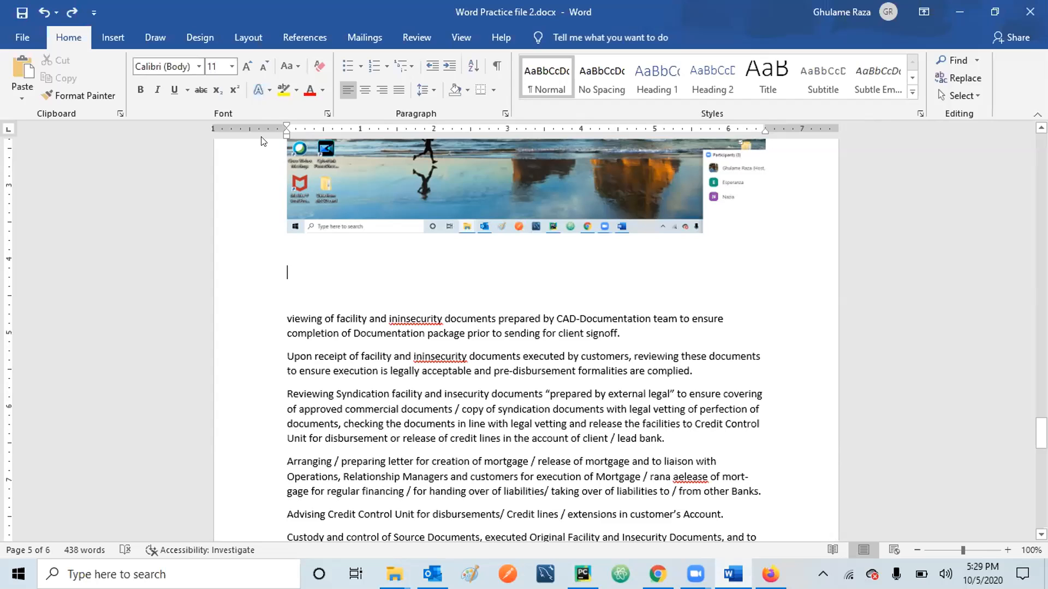
Insert a Firefox window screenshot via Insert > Screenshot, then delete the blank capture.
left_click(113, 39)
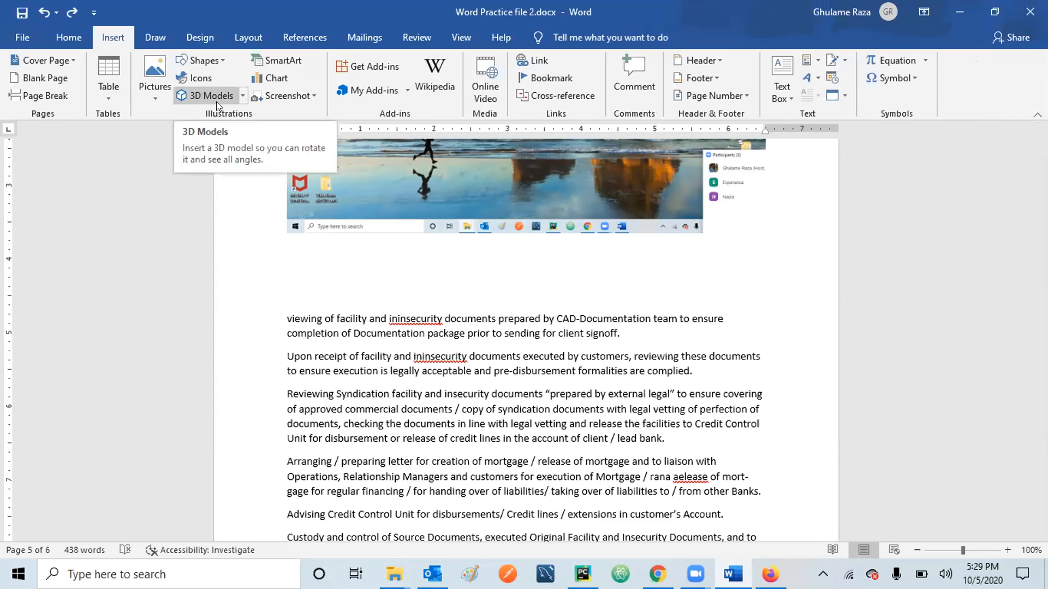
left_click(310, 94)
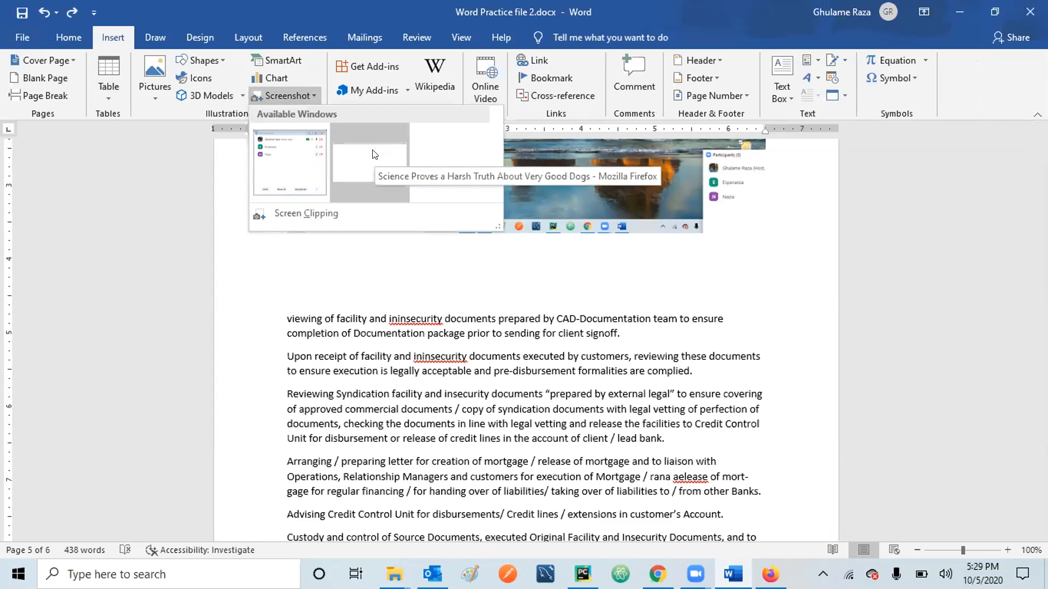
left_click(375, 155)
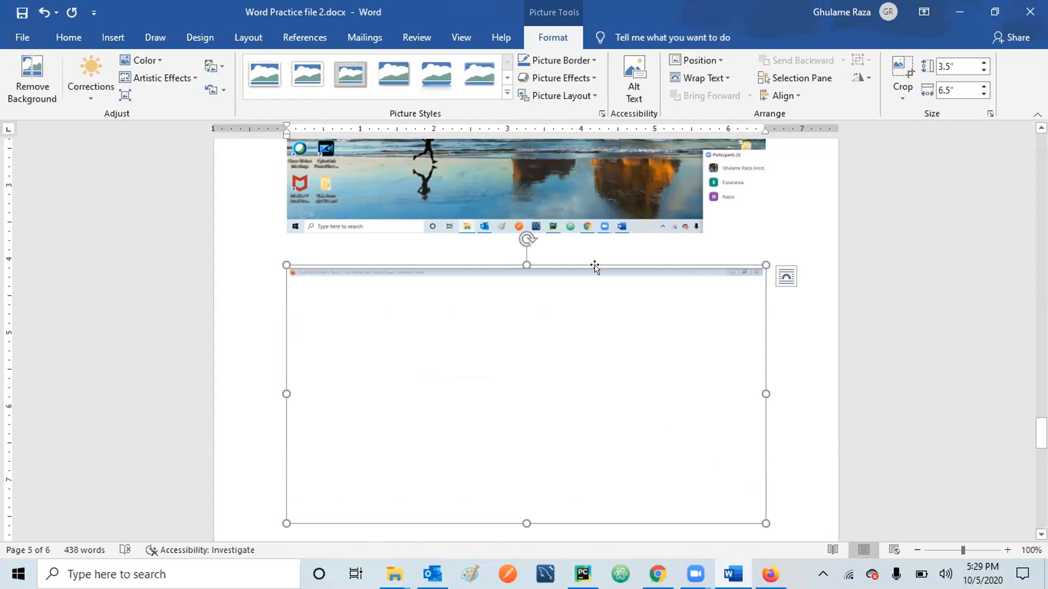
left_click(770, 574)
key("Delete")
Capture the Firefox Pocket dog article and paste it on the empty line below the desktop screenshot.
left_click(770, 574)
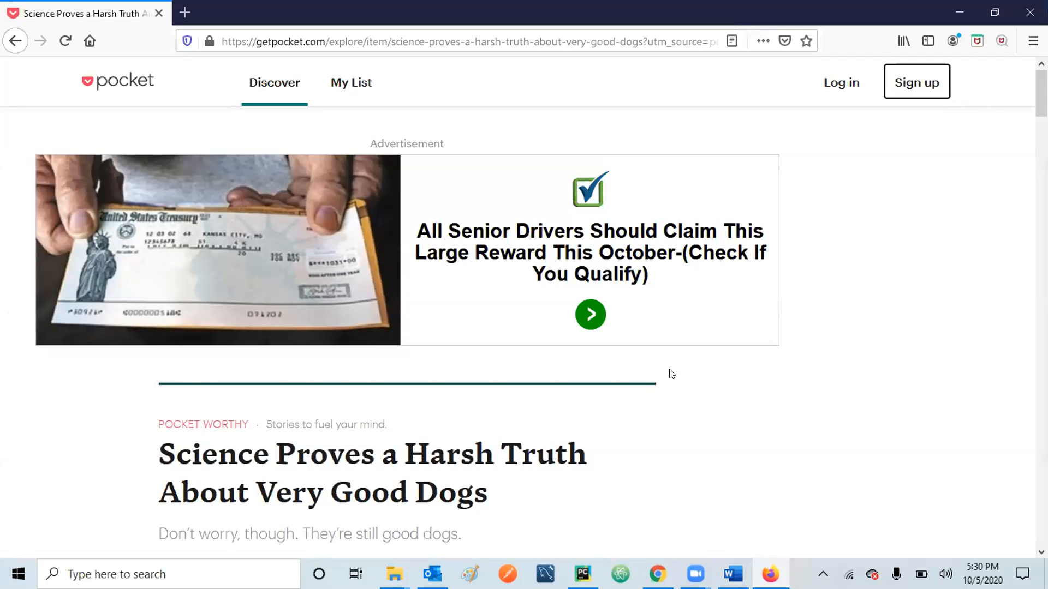
left_click(733, 574)
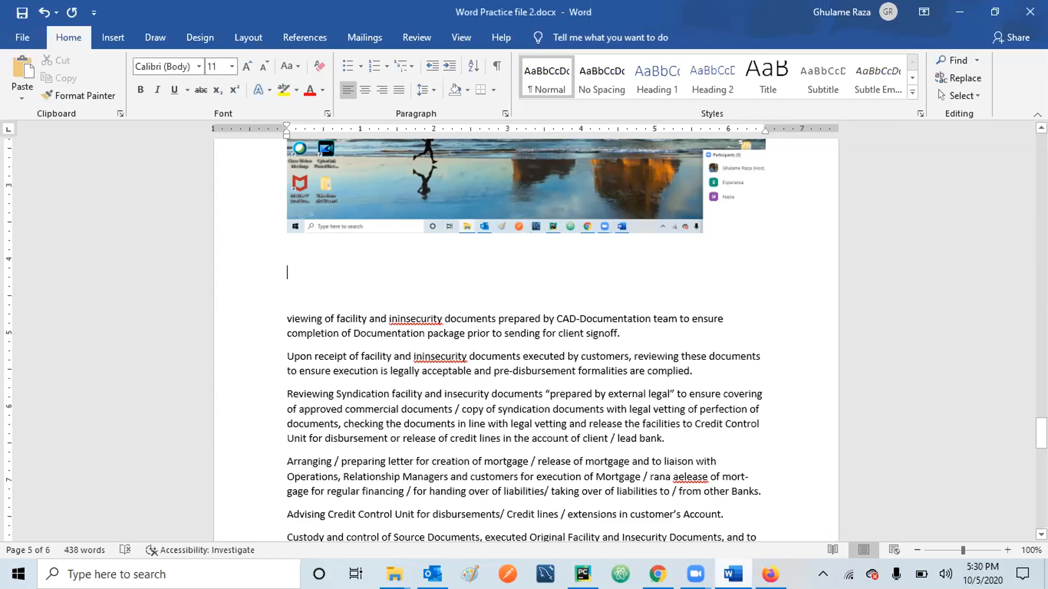
double_click(301, 283)
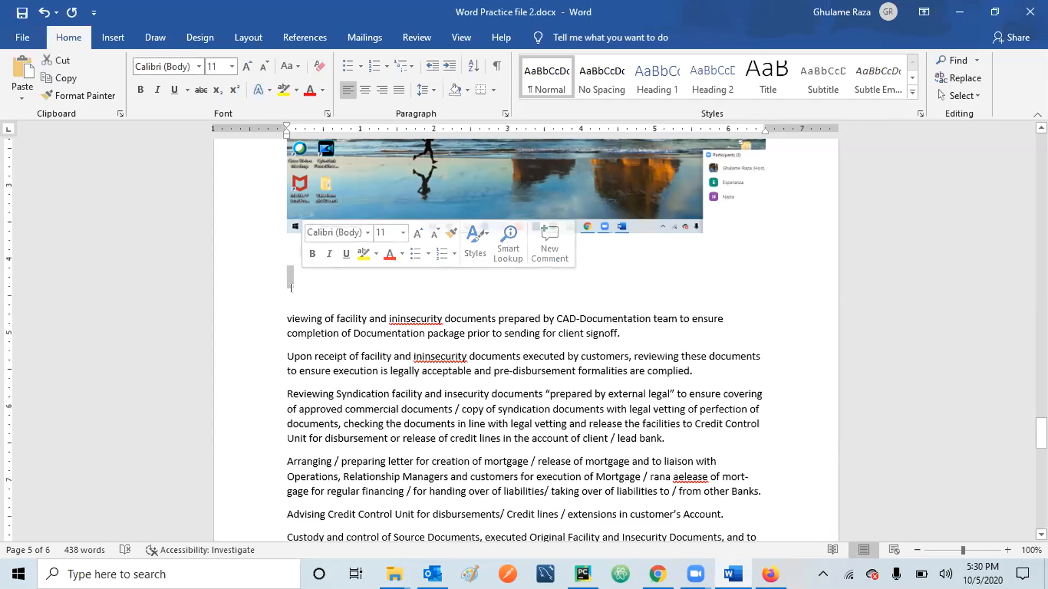
left_click(292, 288)
key("Up")
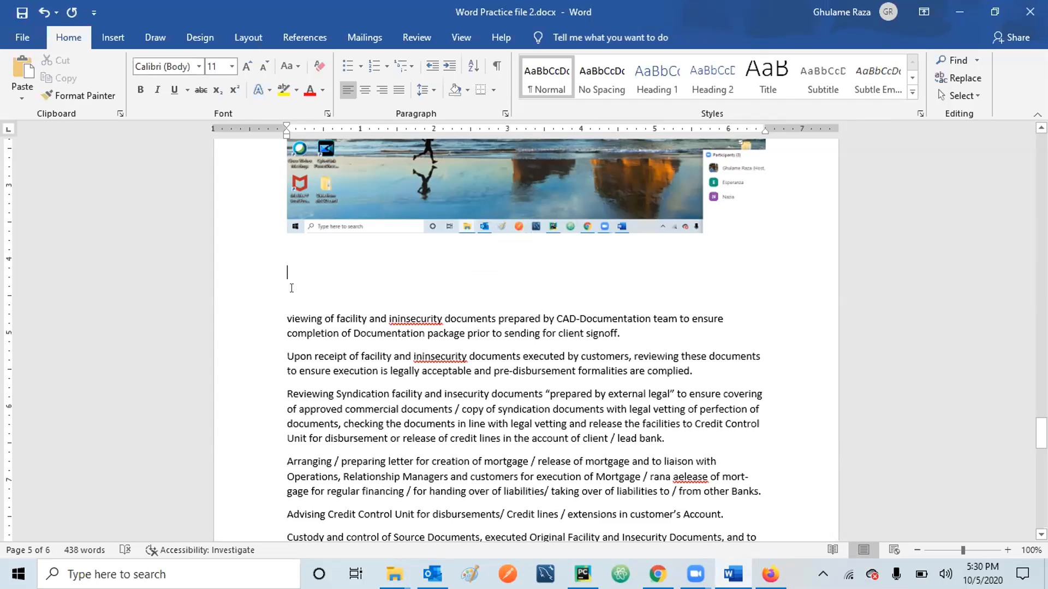
key("Down")
key("ctrl+v")
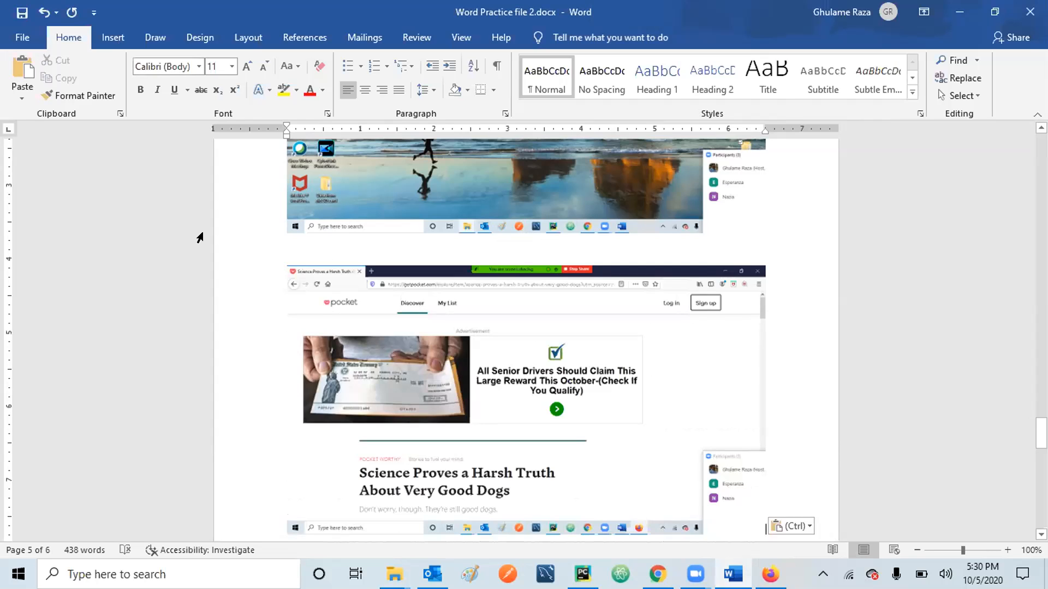
Undo the pasted Pocket screenshot and return to the Insert commands.
left_click(43, 14)
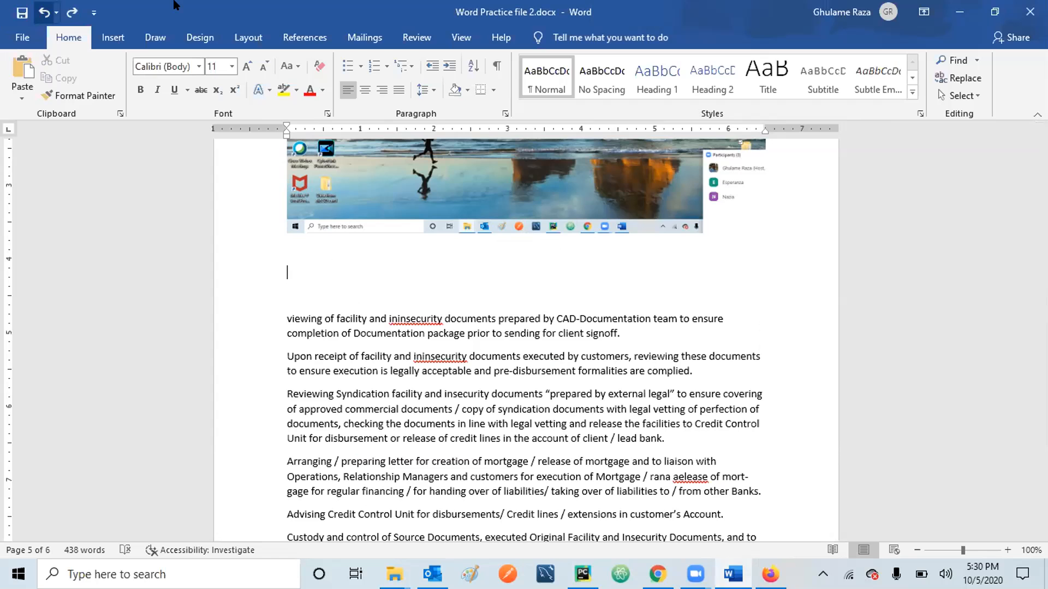
left_click(114, 39)
Insert a screenshot of the meeting participants window and frame it with the silver metal oval style.
left_click(309, 96)
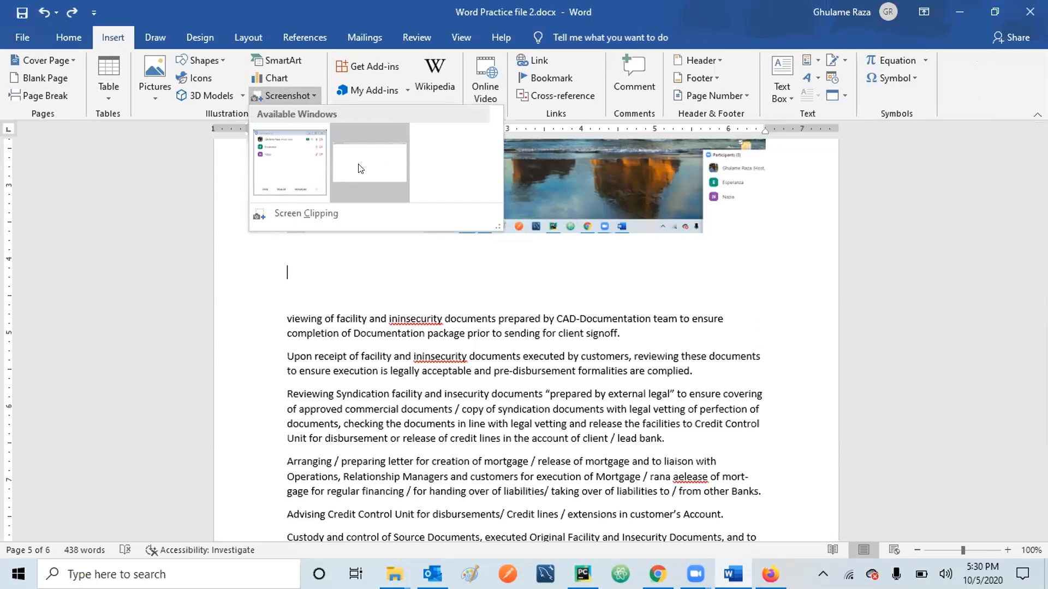
left_click(277, 157)
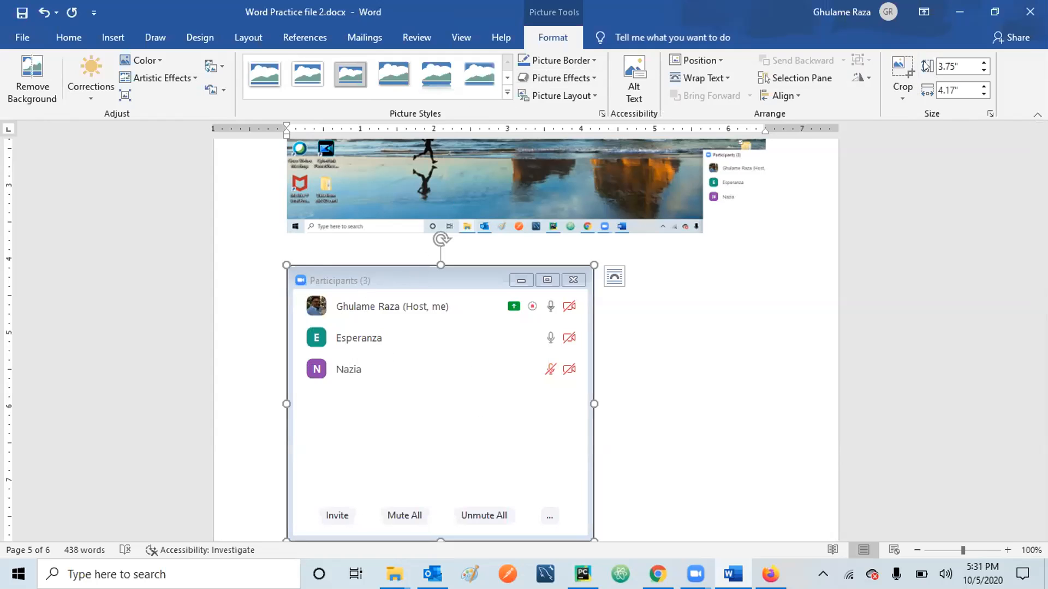
left_click(900, 97)
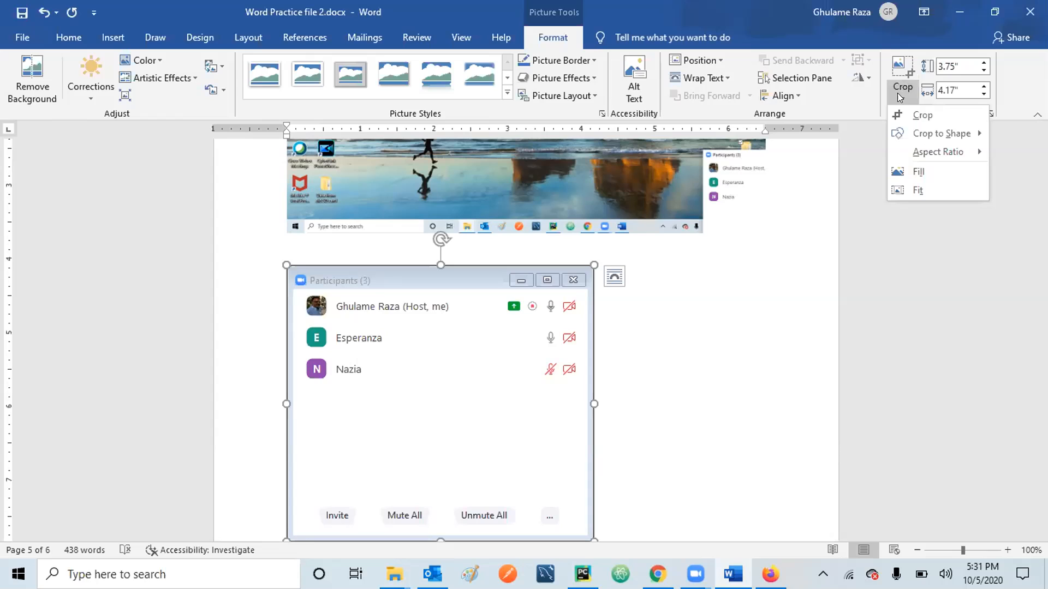
left_click(506, 77)
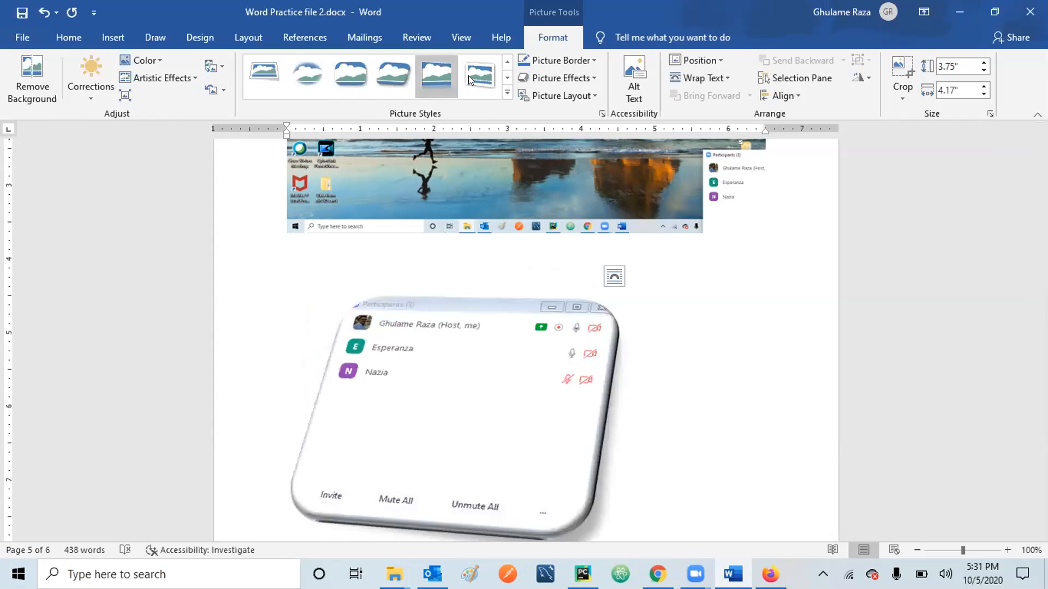
left_click(506, 80)
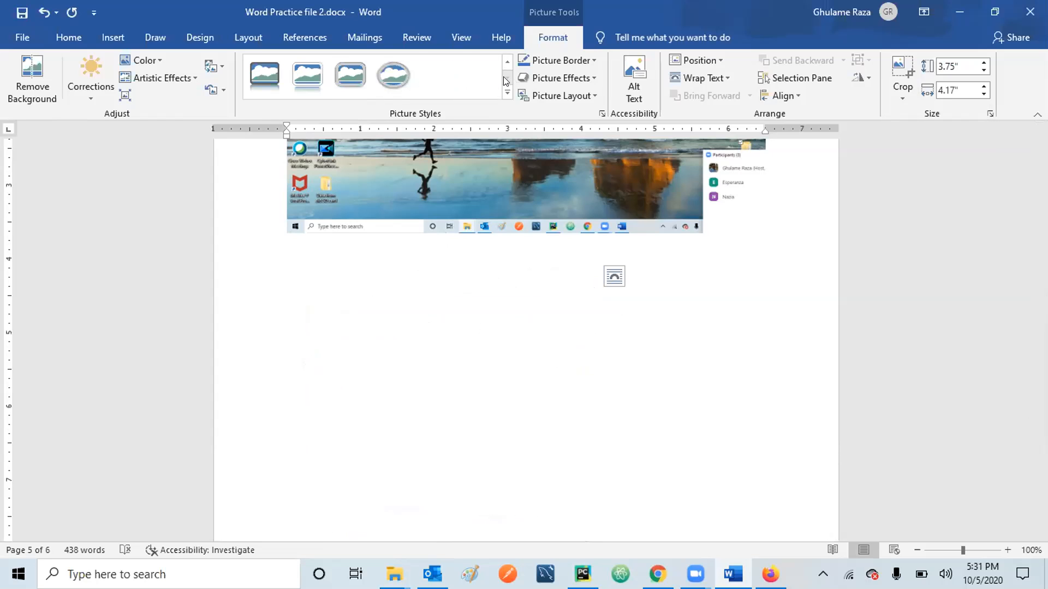
left_click(390, 77)
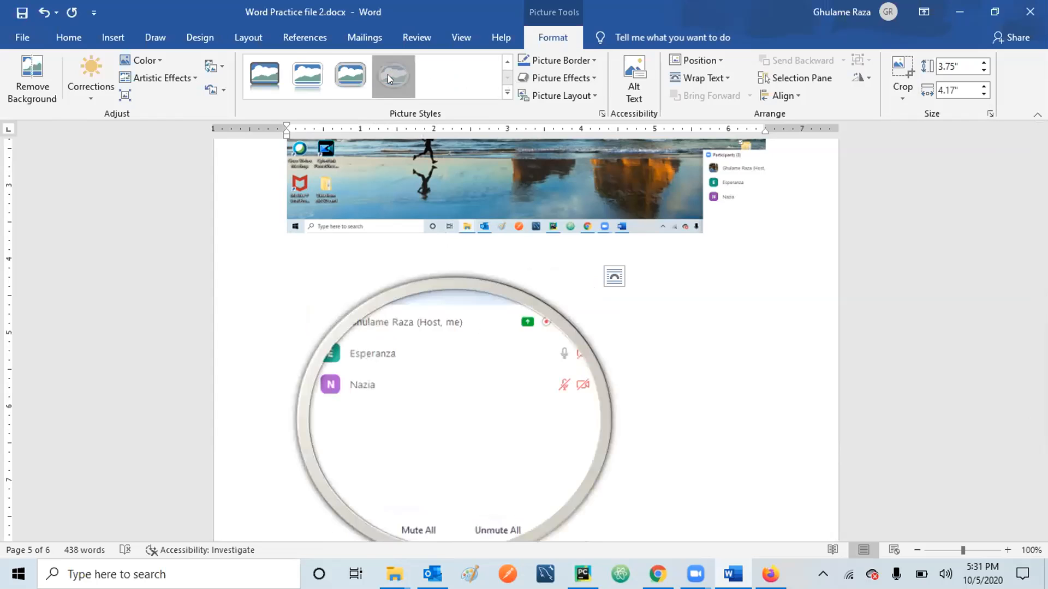
left_click(704, 350)
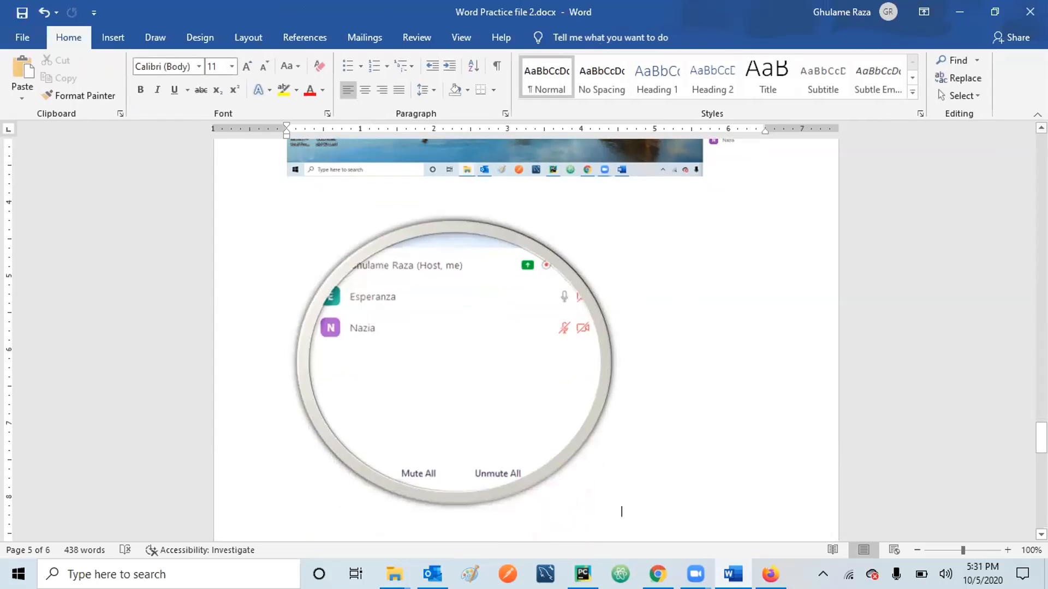
scroll(524, 328, "up", 10)
scroll(842, 215, "up", 8)
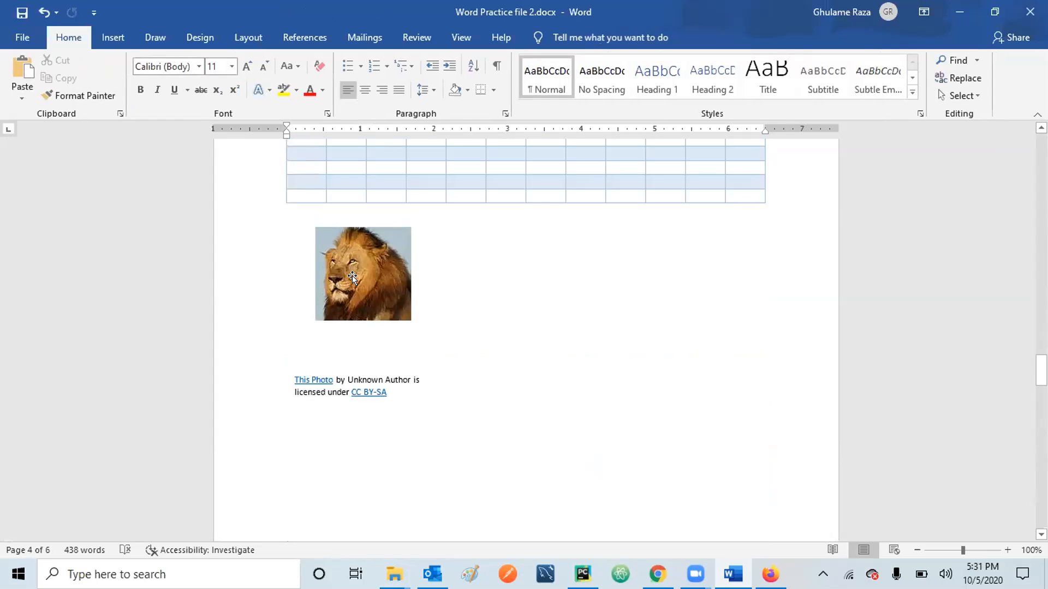
Make the lion picture an oval, widen it to about 1.89 inches, and apply Beveled Oval, Black.
double_click(352, 277)
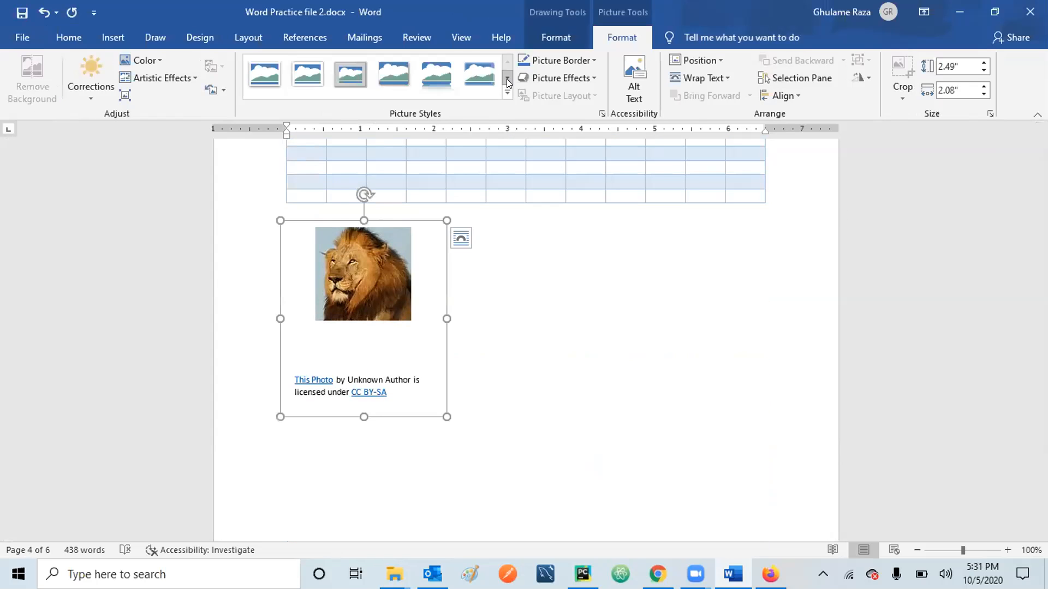
left_click(507, 81)
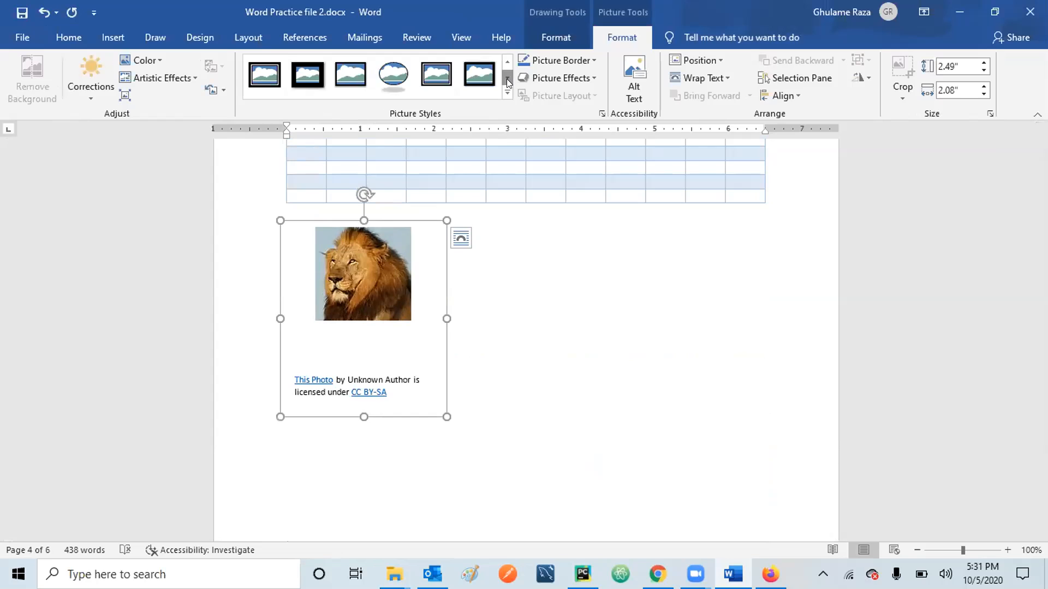
left_click(396, 71)
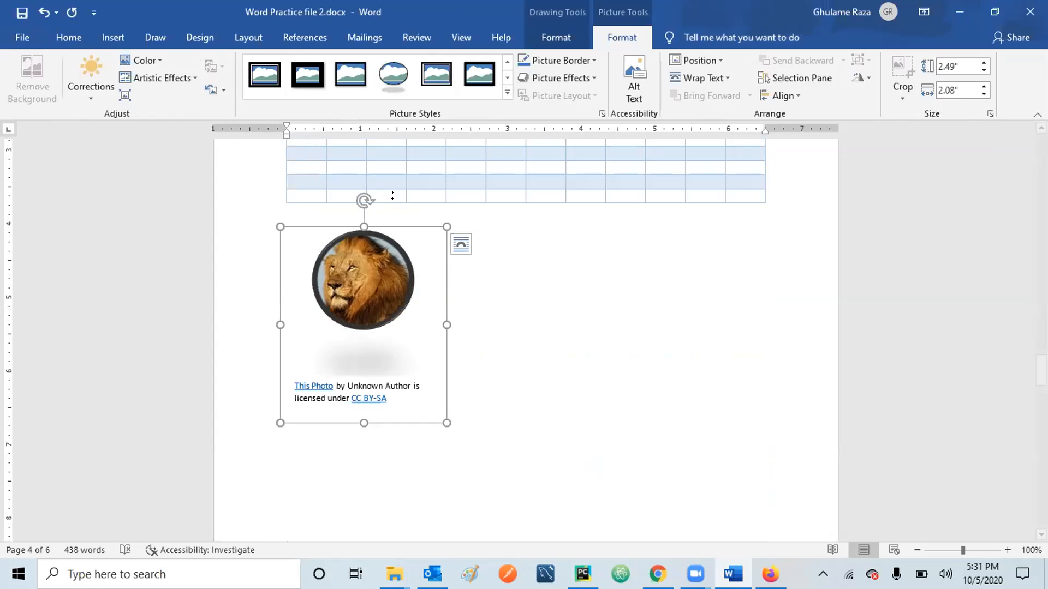
left_click(354, 278)
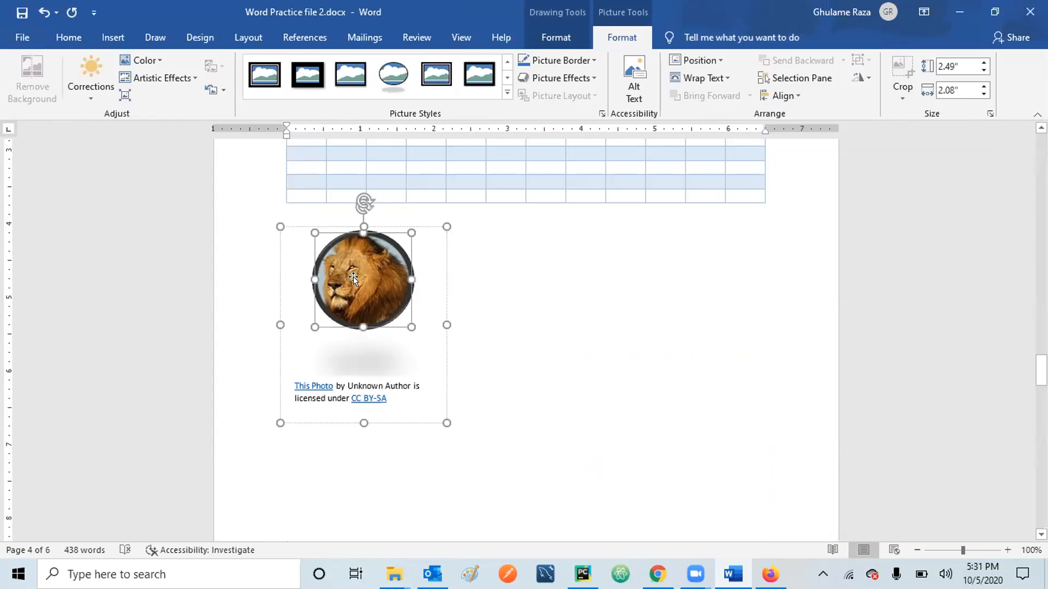
left_click_drag(403, 277, 447, 277)
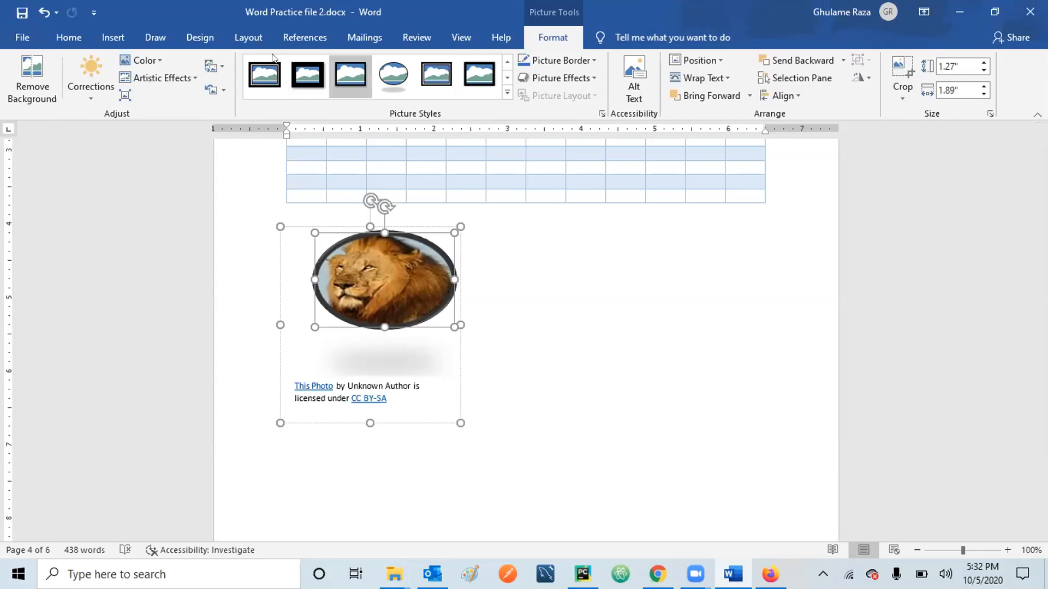
left_click(399, 86)
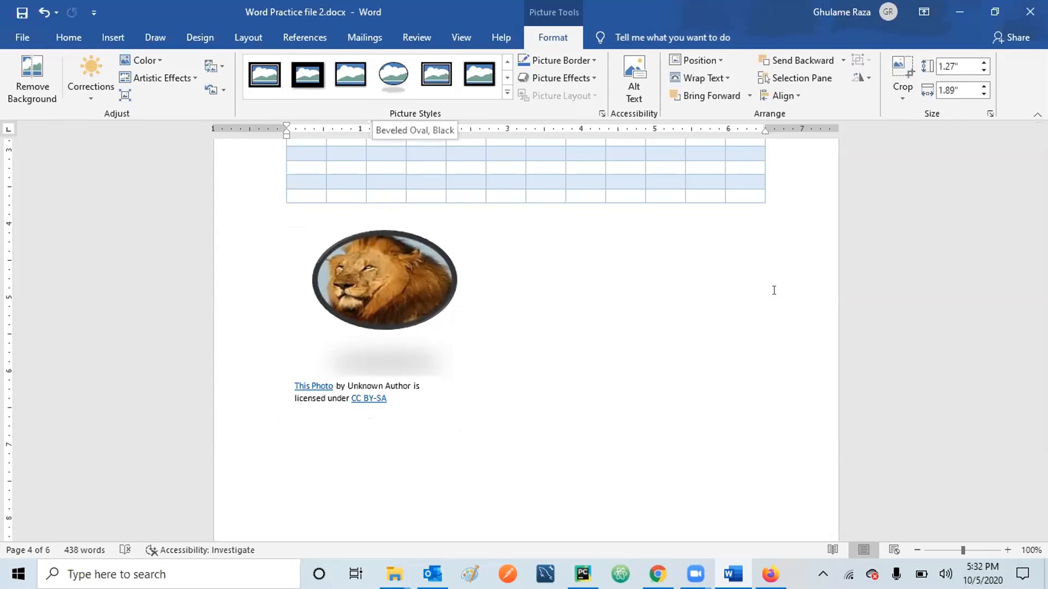
left_click(814, 377)
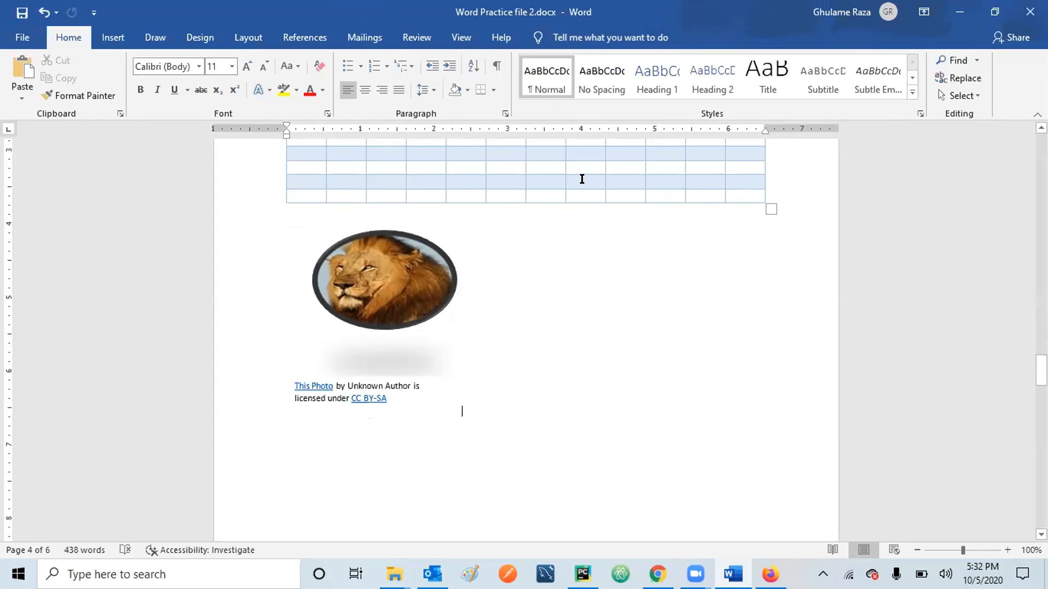
Place the cursor in the blue table and review its Table Tools Design and Layout options.
left_click(582, 179)
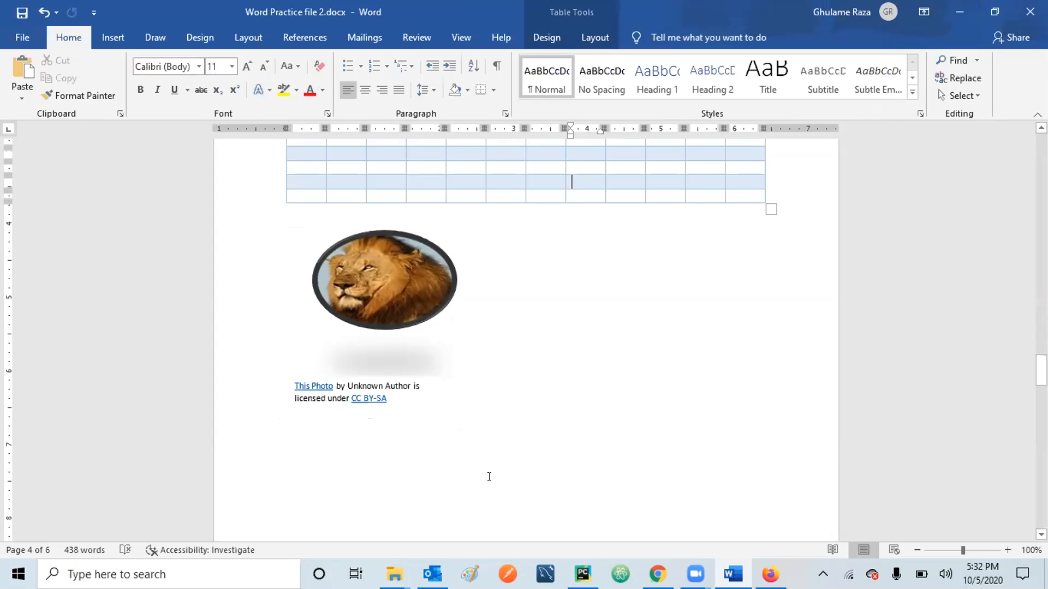
left_click(490, 477)
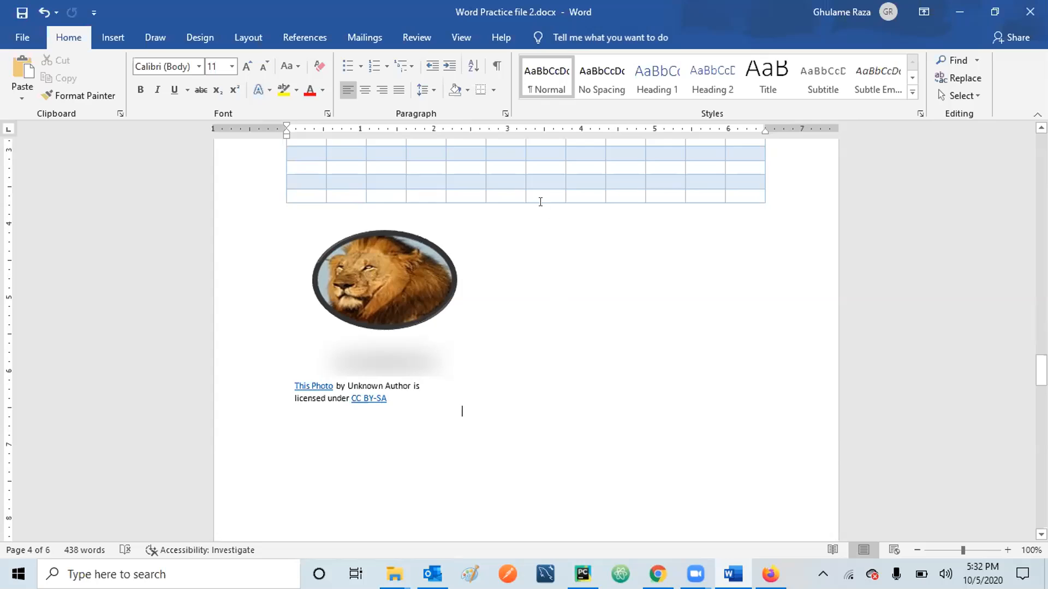
left_click(540, 177)
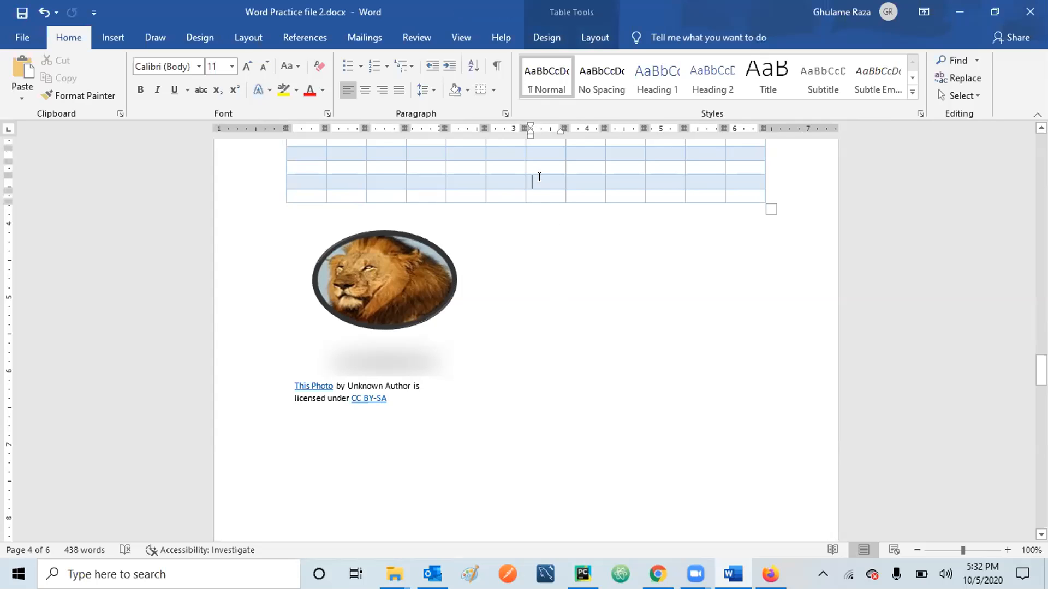
left_click(556, 33)
left_click(590, 37)
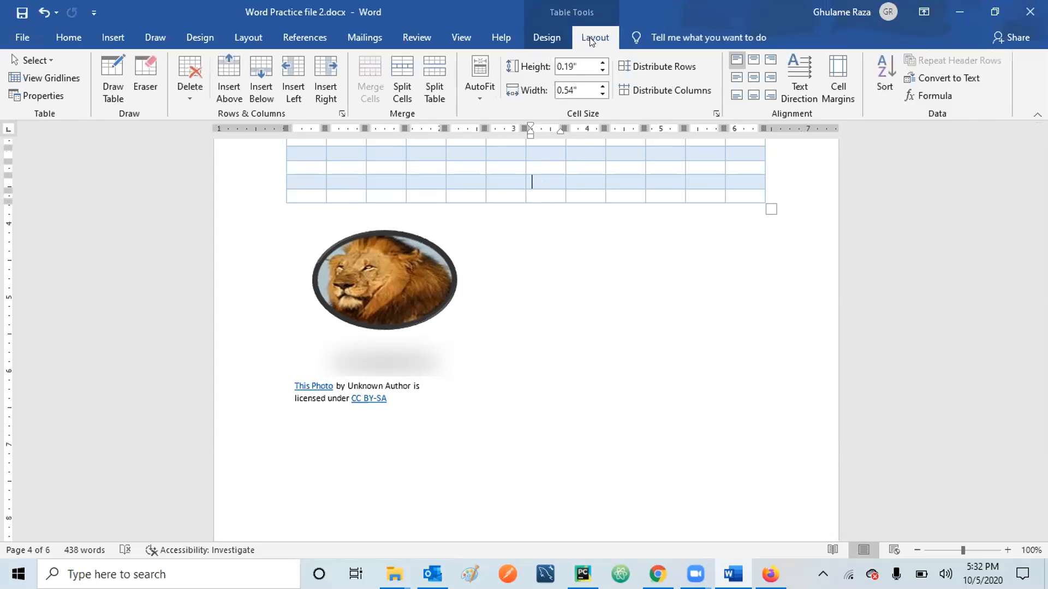
left_click(548, 38)
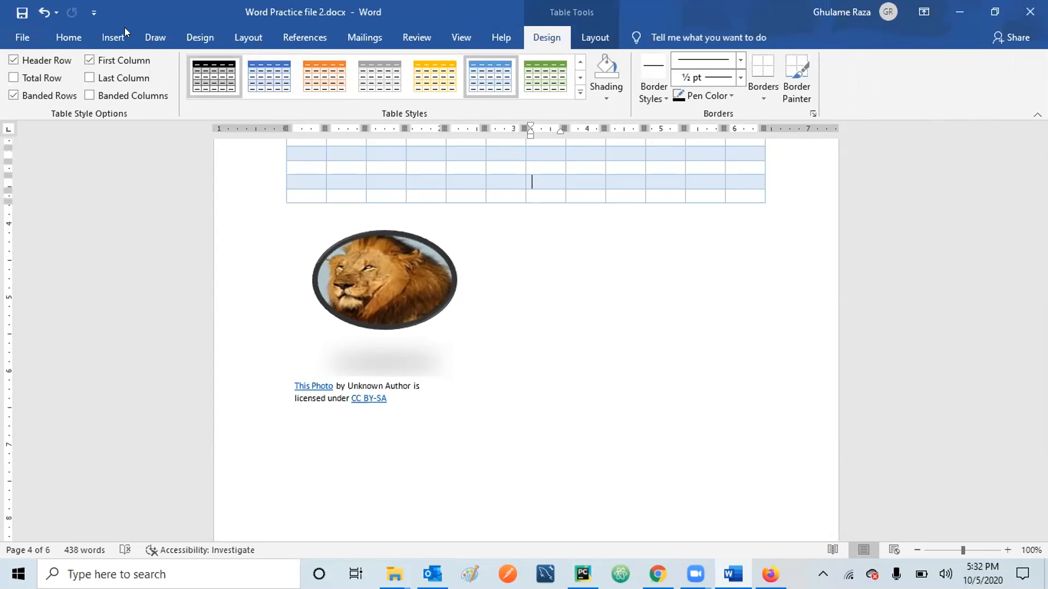
left_click(104, 36)
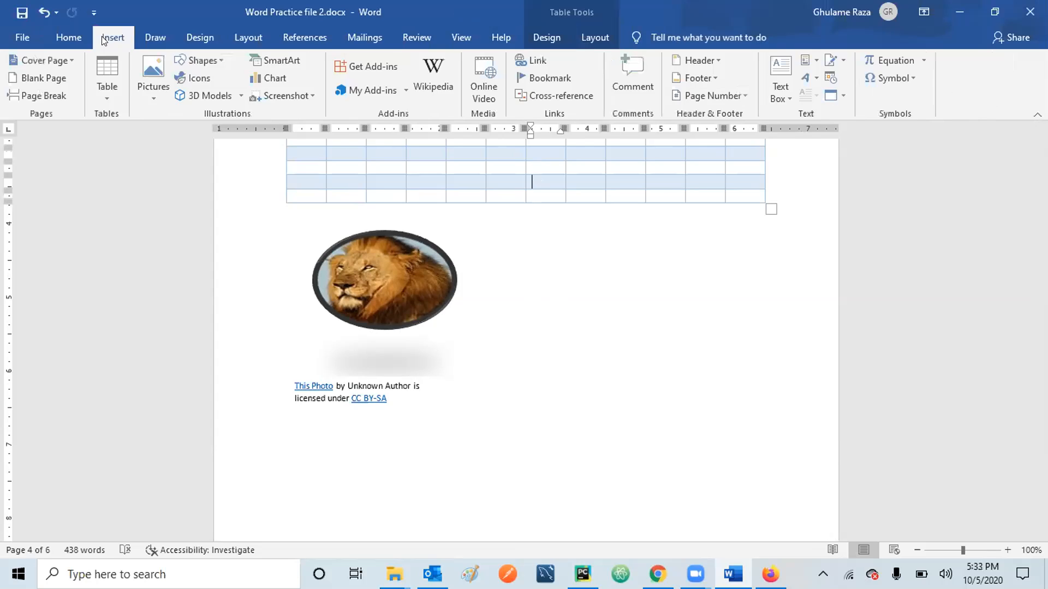
Add an empty line after the lion photo's credit and list the available screenshot choices.
left_click(291, 362)
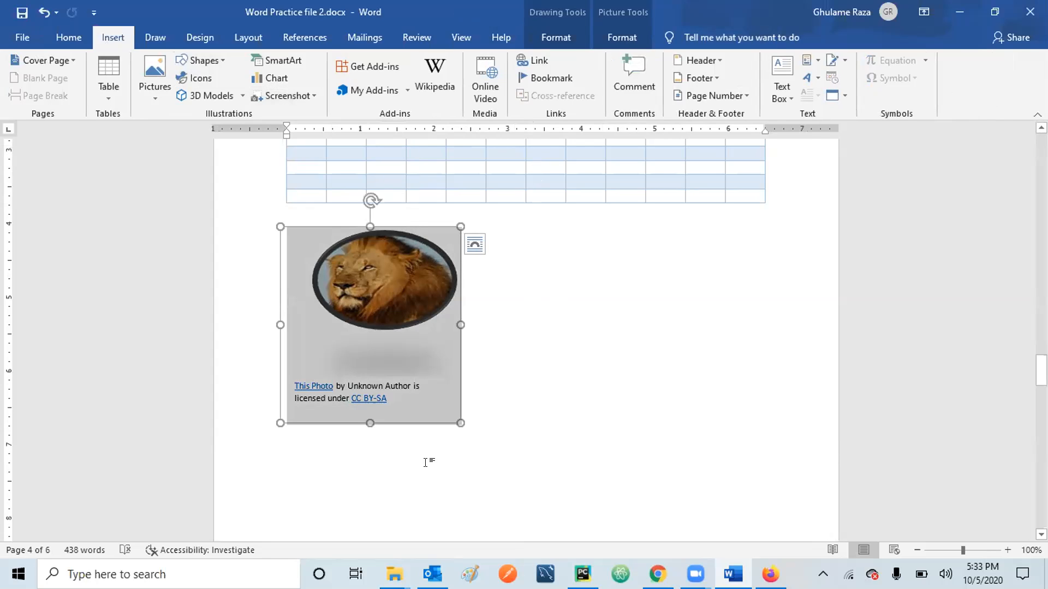
left_click(483, 422)
key("Return")
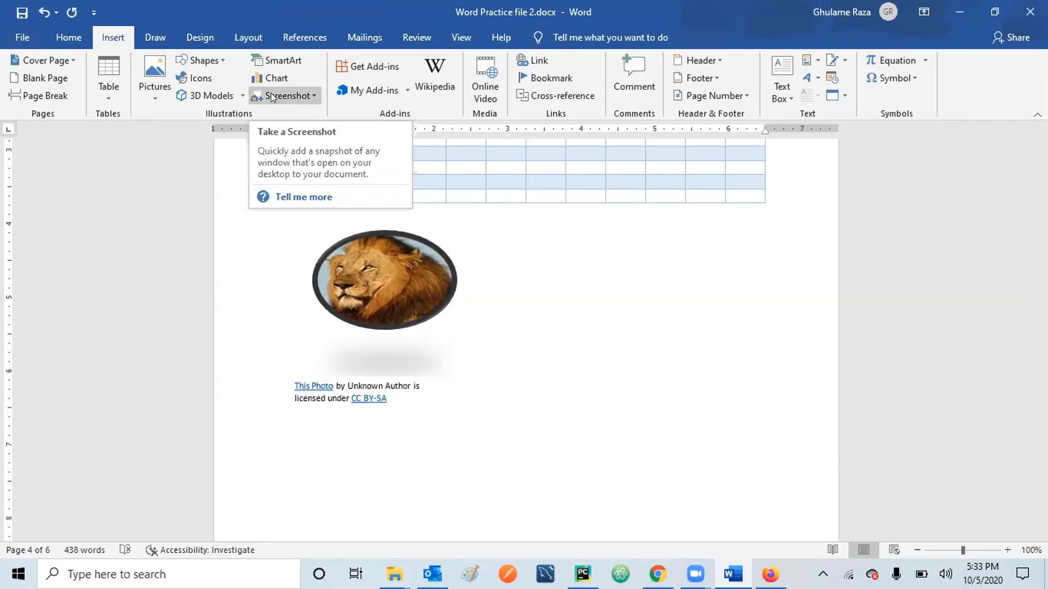
left_click(310, 97)
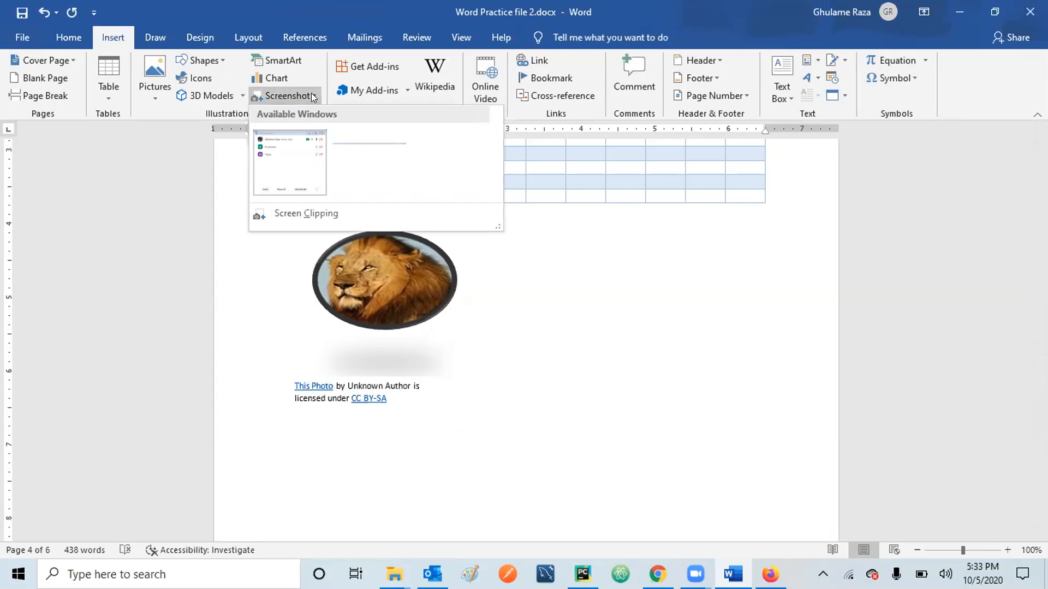
Screen-clip the top-left area of the Firefox Pocket page, then delete that clipping from the document.
left_click(288, 213)
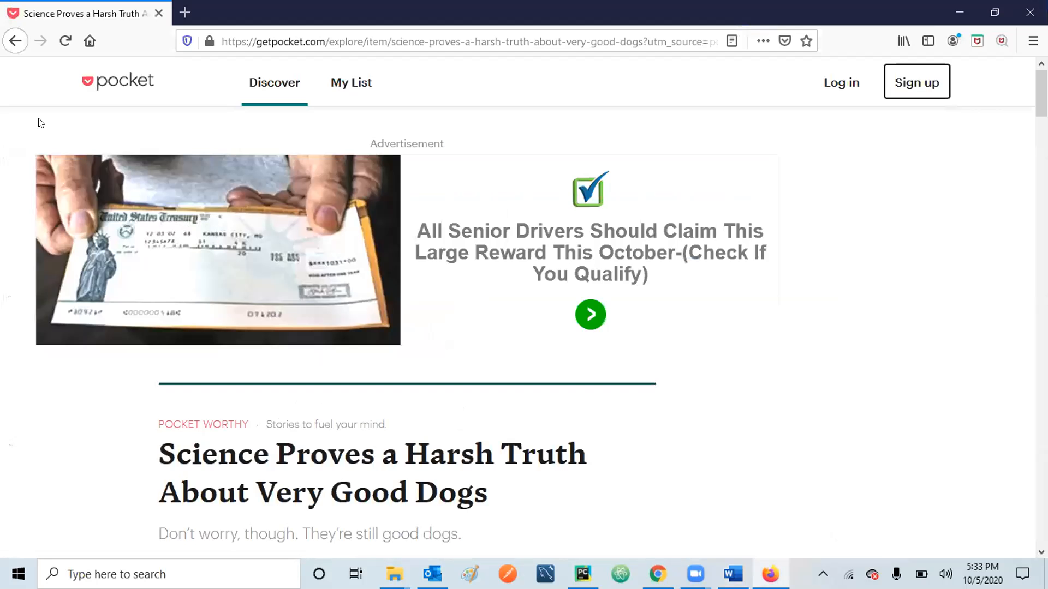
left_click_drag(7, 25, 440, 358)
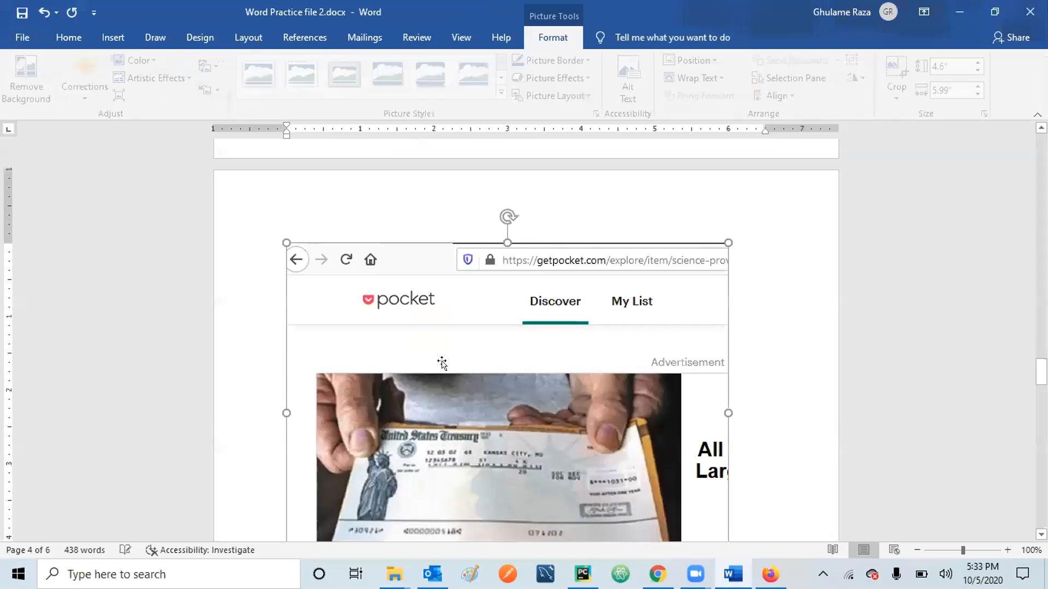
left_click(769, 382)
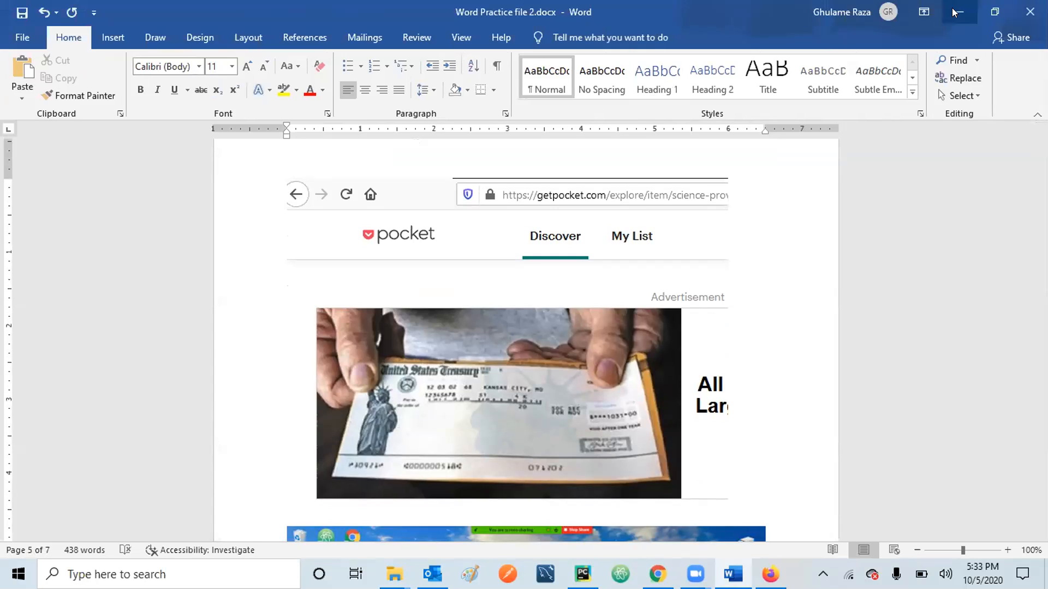
left_click(510, 367)
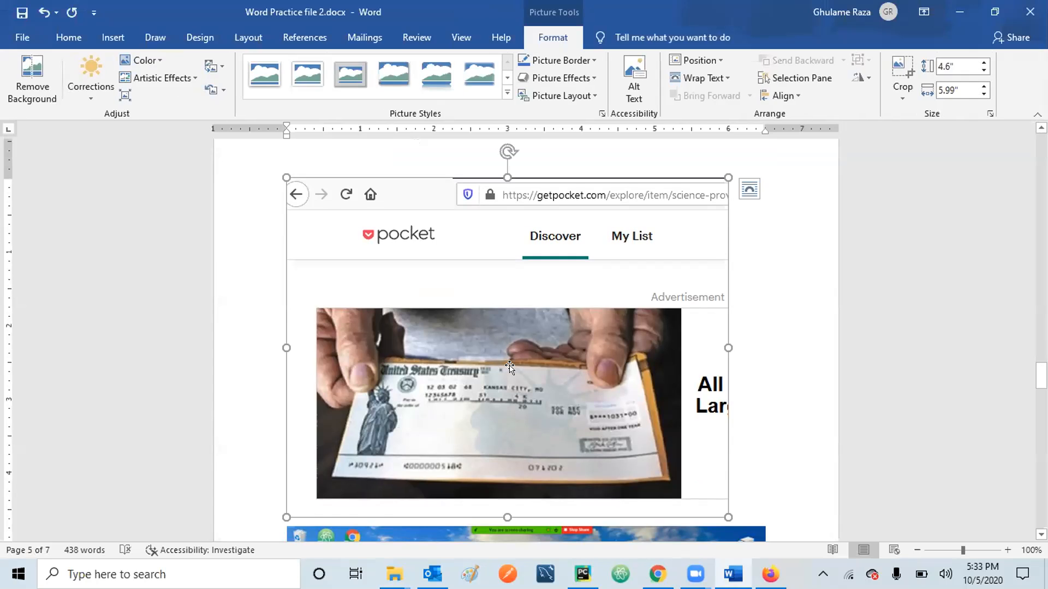
key("Delete")
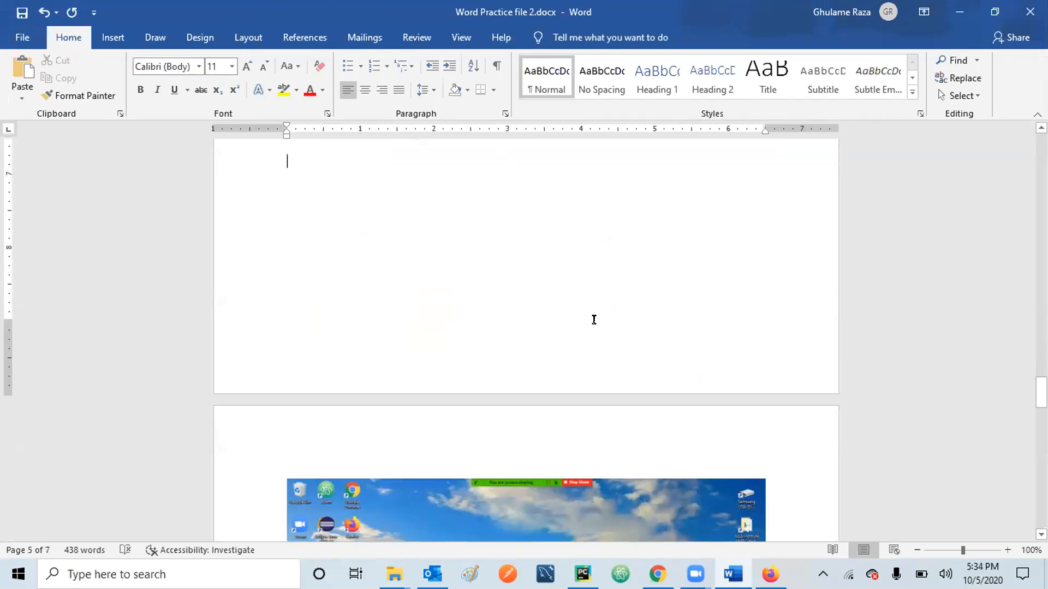
Minimize Word and Firefox to clear the desktop, then restore Word with the screenshot choices listed.
left_click(959, 13)
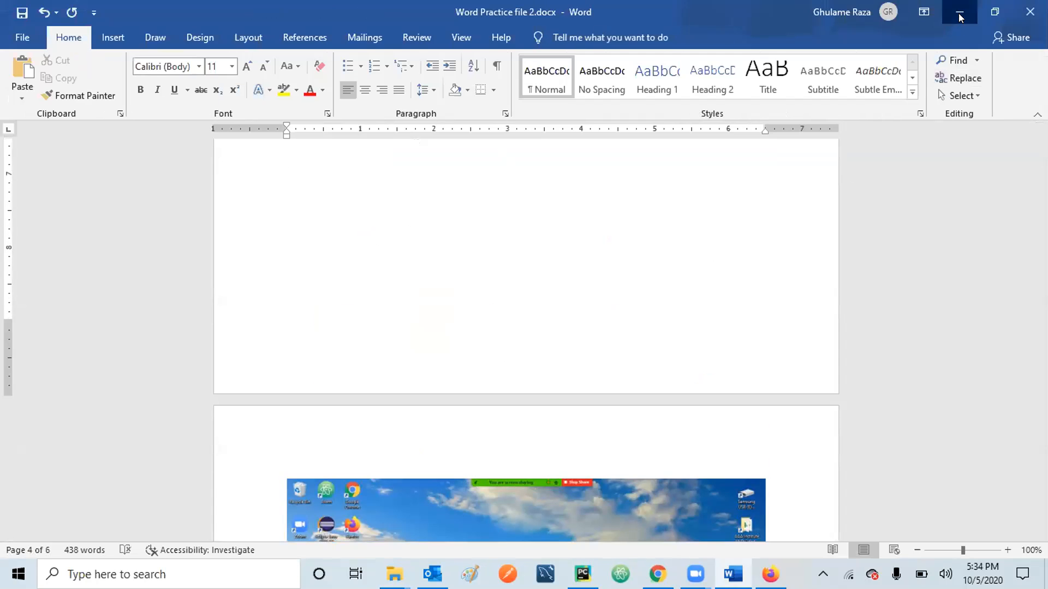
left_click(960, 11)
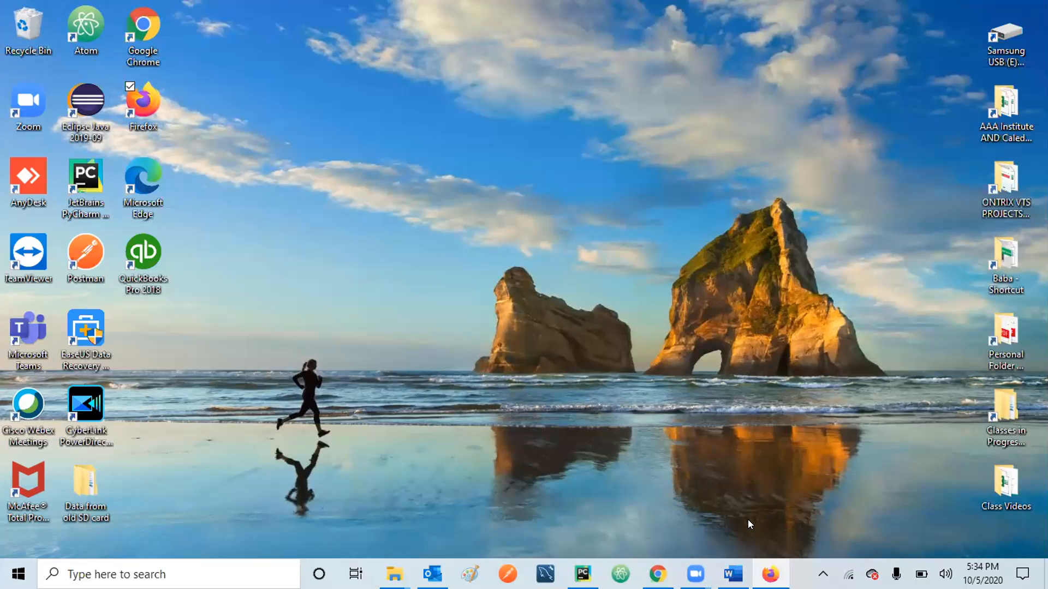
left_click(733, 574)
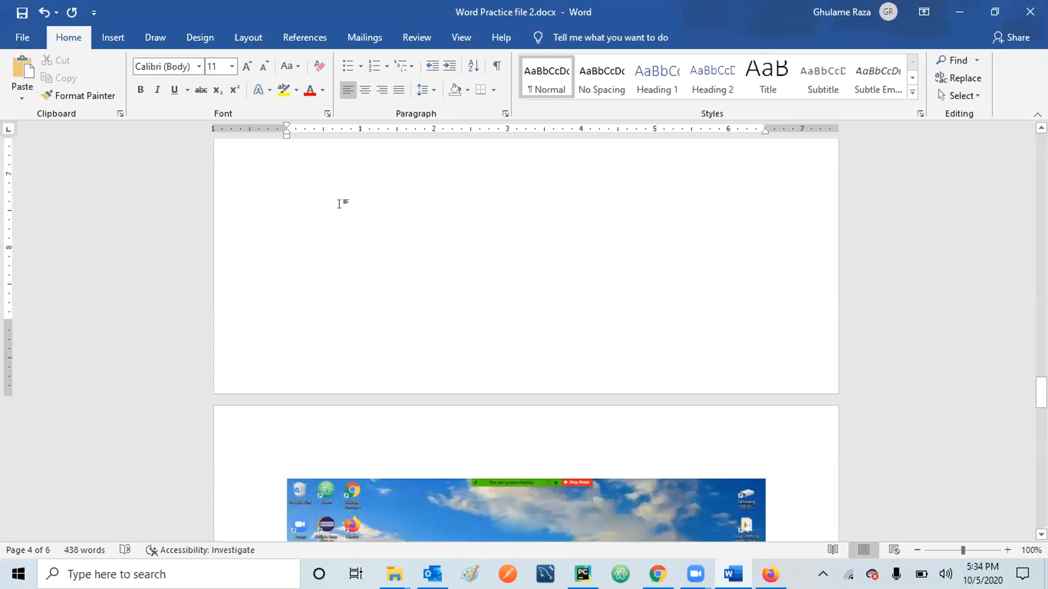
left_click(114, 37)
left_click(312, 96)
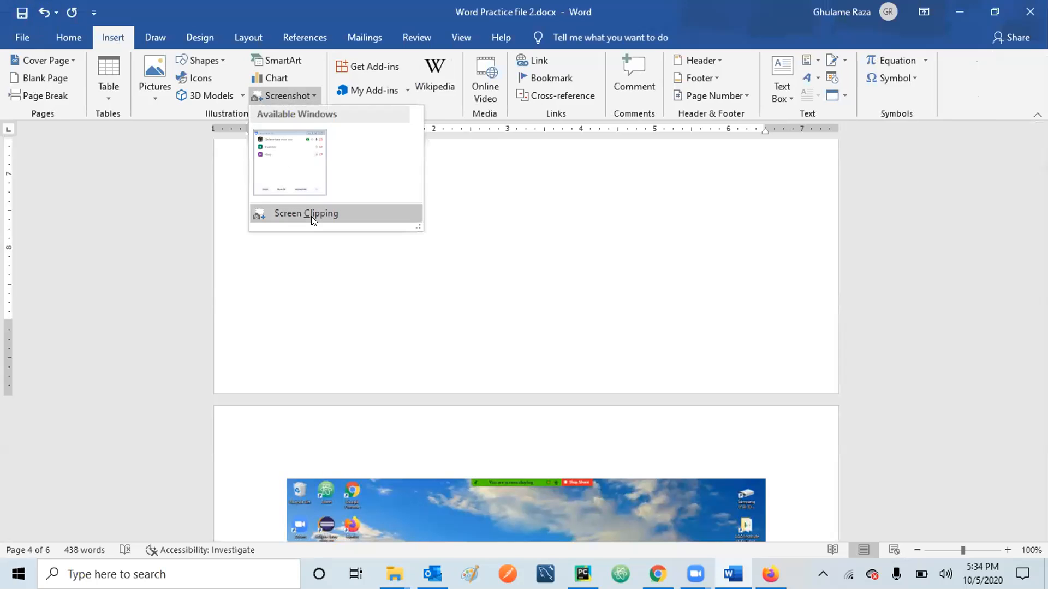
Clip the column of shortcut icons on the desktop's left edge into the document.
left_click(311, 213)
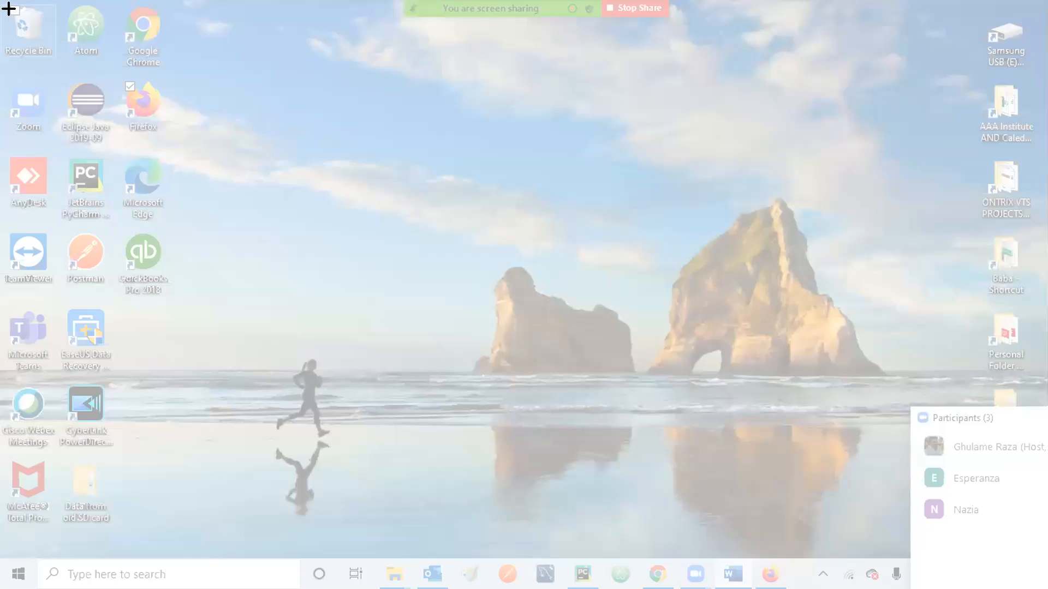
left_click_drag(6, 1, 170, 186)
left_click_drag(172, 364, 172, 539)
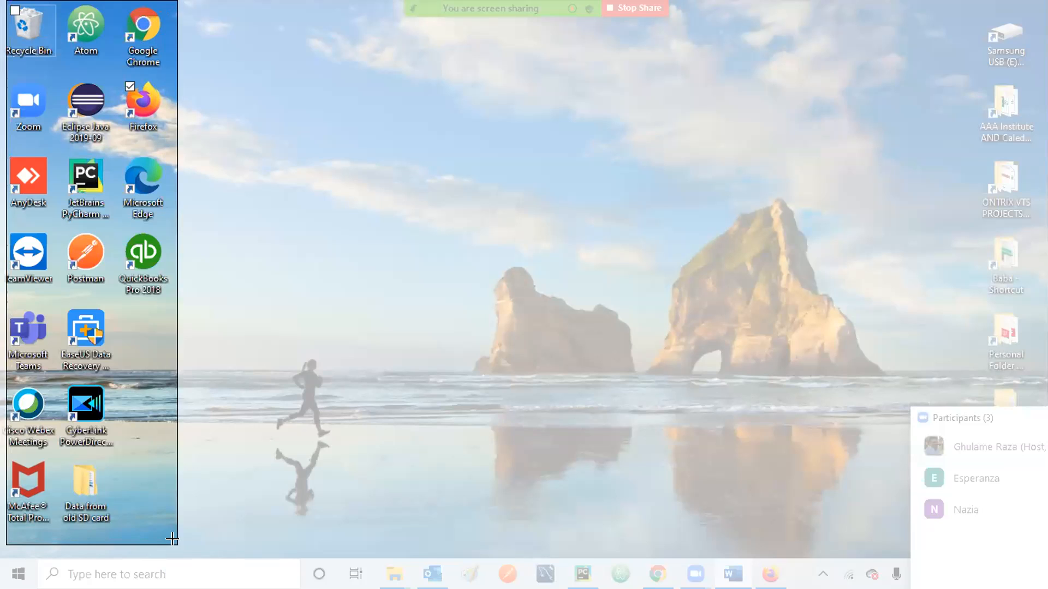
left_click_drag(172, 540, 172, 540)
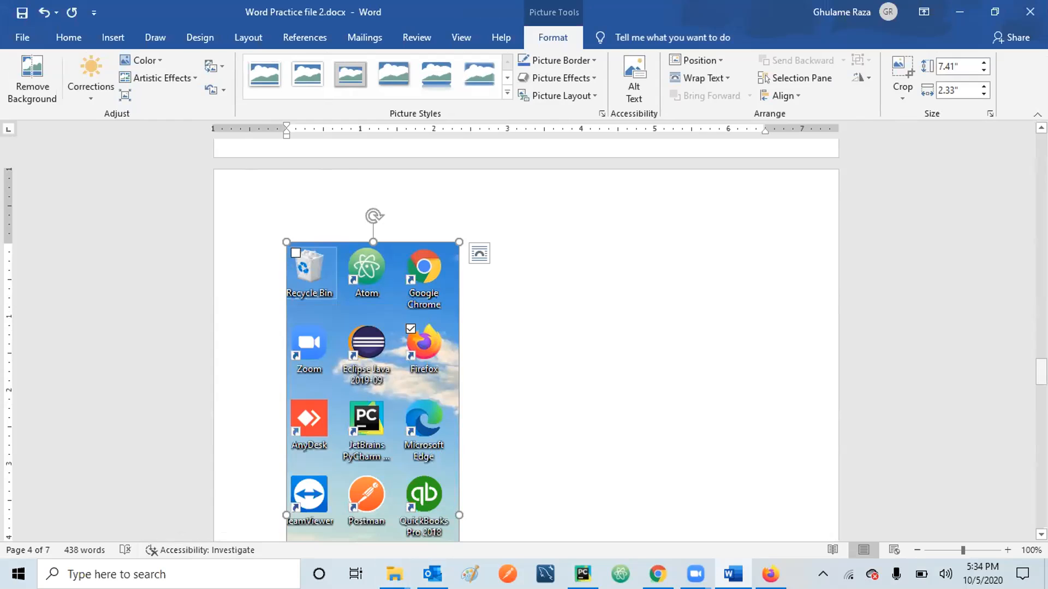
scroll(580, 460, "up", 5)
left_click(580, 460)
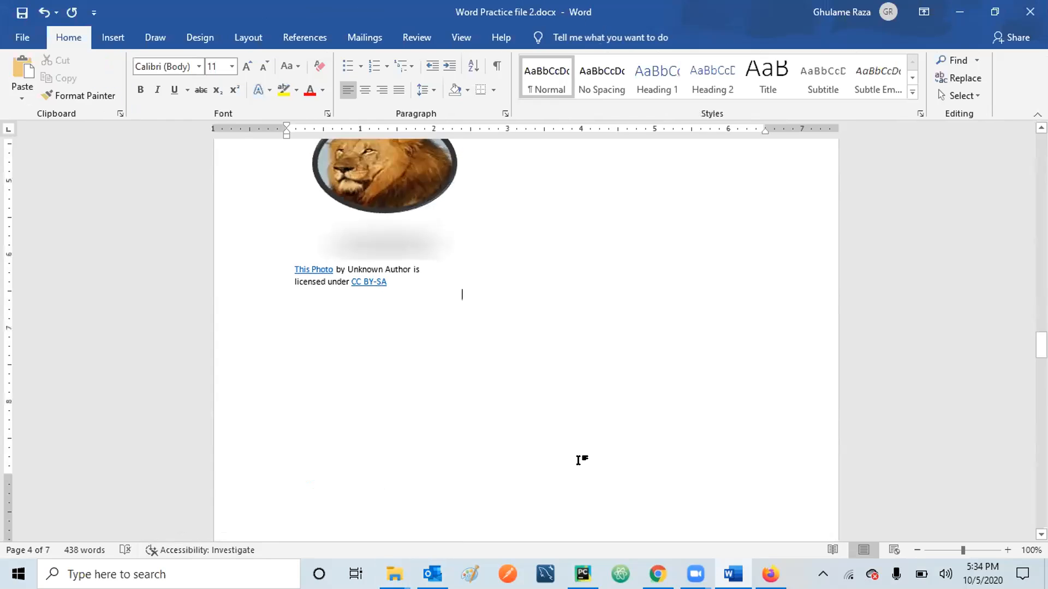
Select the full-desktop screenshot picture on page 6 and show the Insert commands.
scroll(579, 460, "down", 5)
left_click(574, 460)
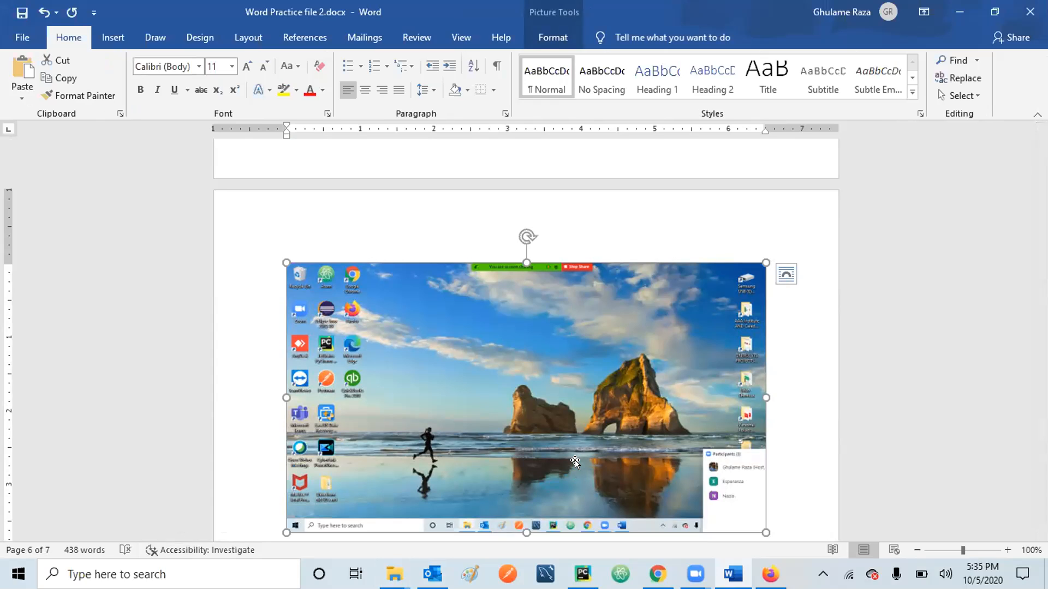
left_click(124, 41)
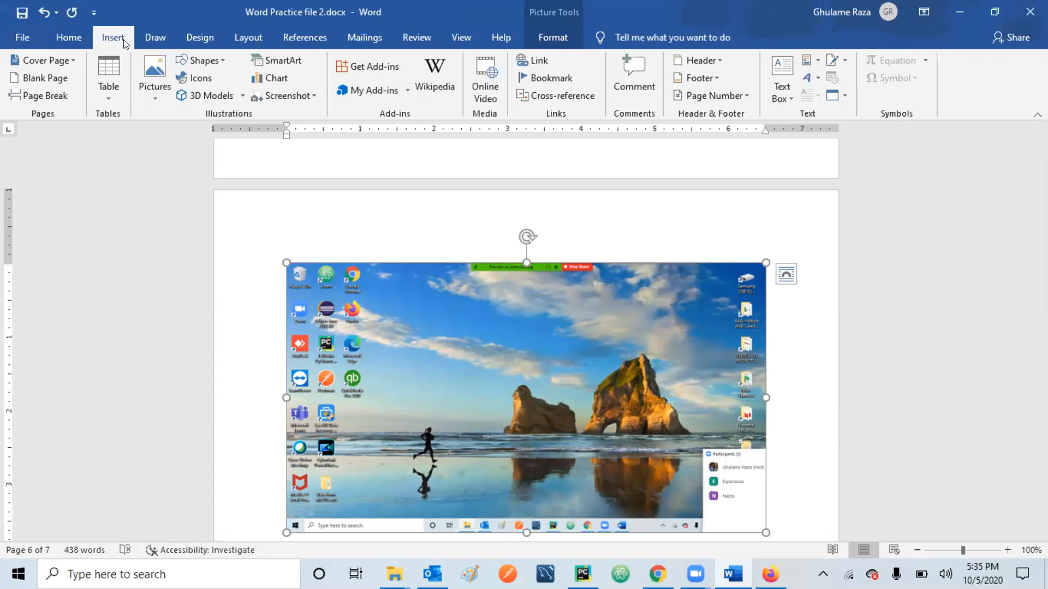
left_click(314, 96)
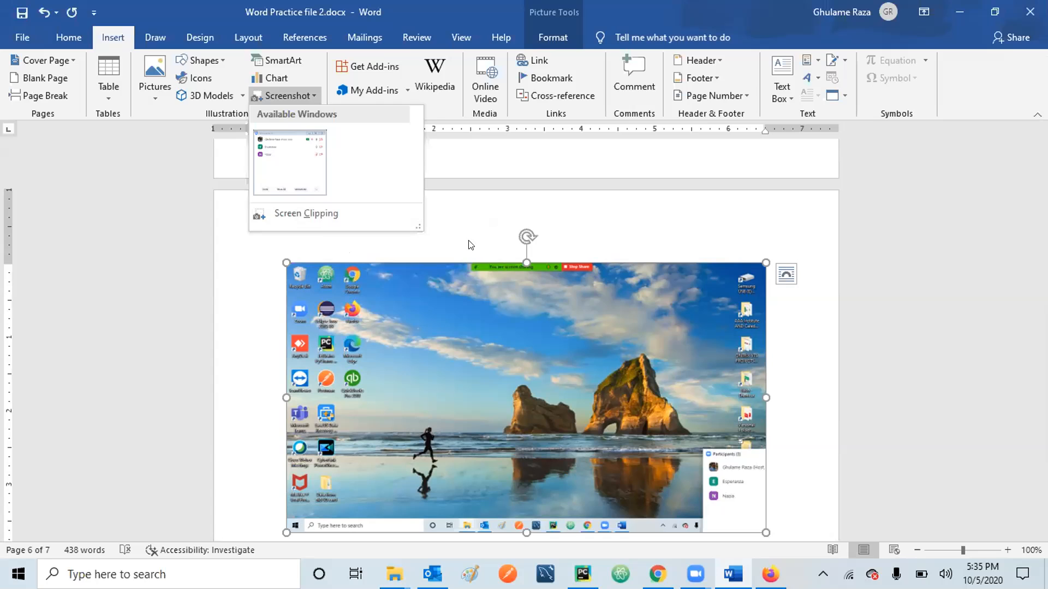
left_click(470, 245)
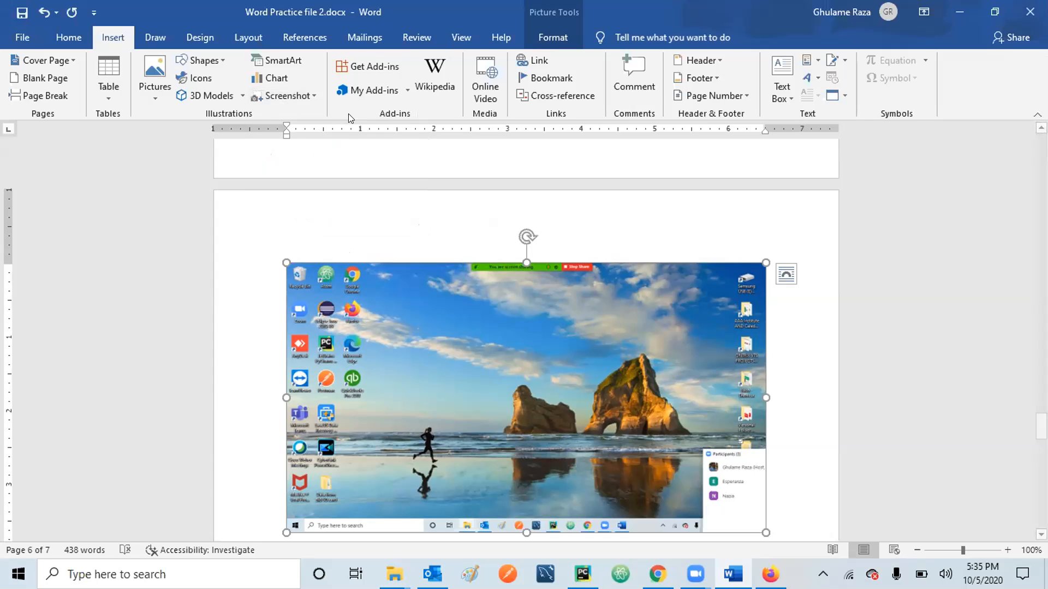
left_click(547, 78)
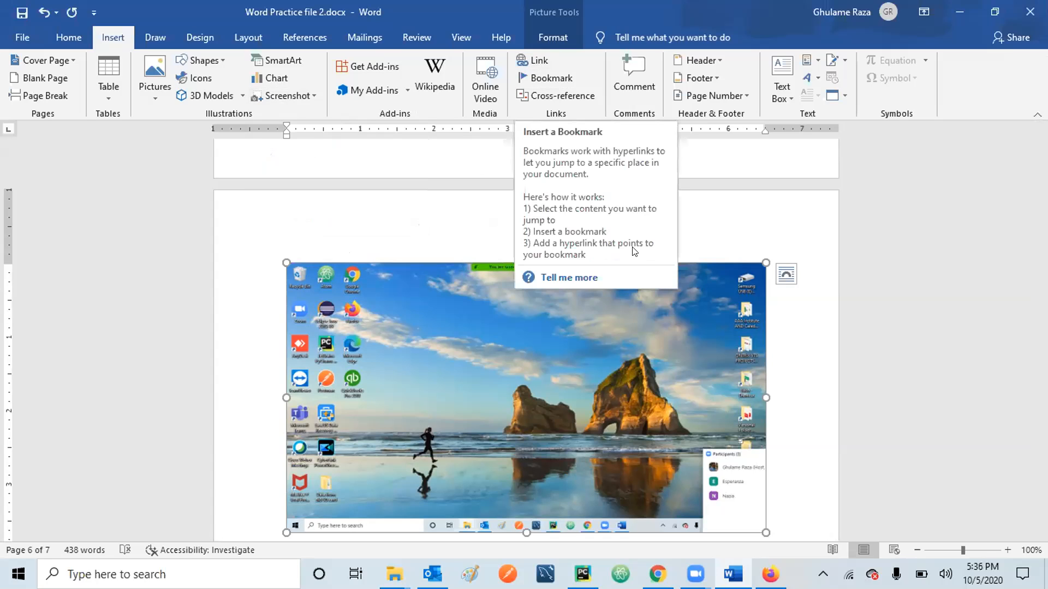
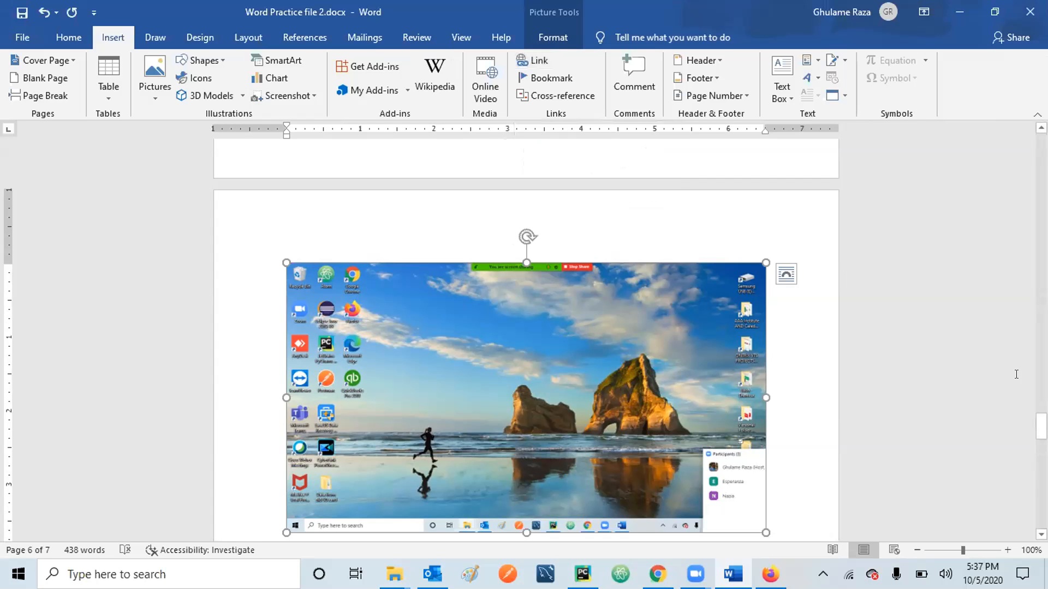
Select the word 'pledge' and start a hyperlink for it, browsing the web to MSN.
scroll(526, 339, "up", 15)
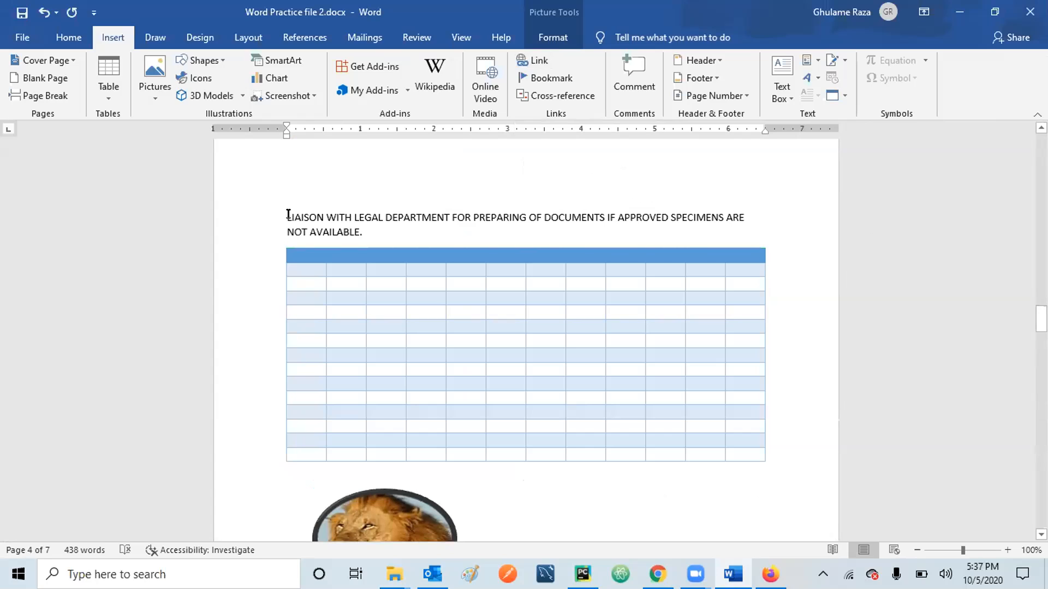
left_click_drag(281, 214, 316, 214)
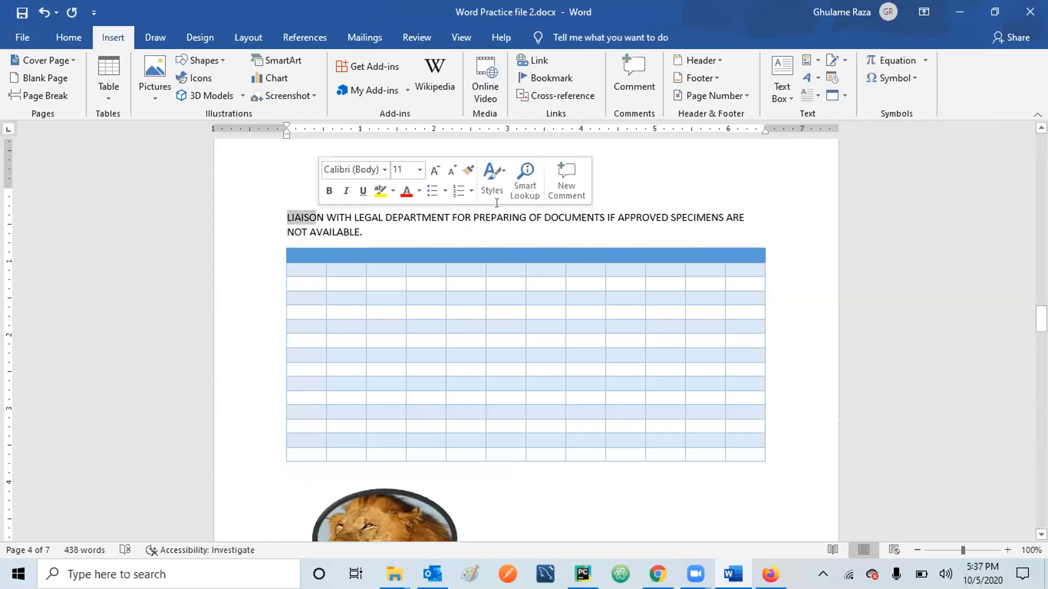
scroll(1015, 278, "up", 10)
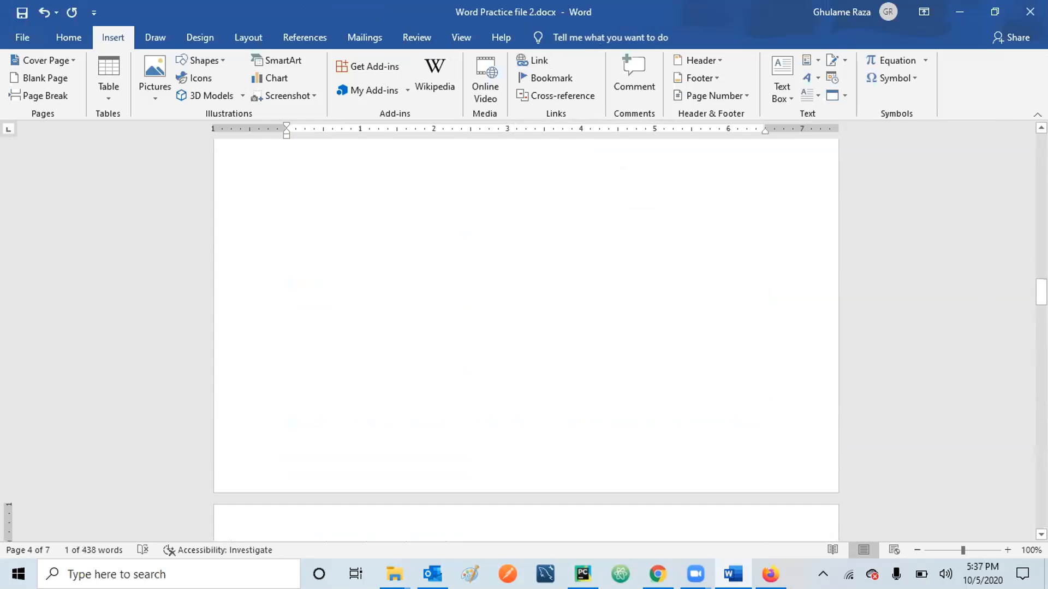
scroll(526, 338, "up", 12)
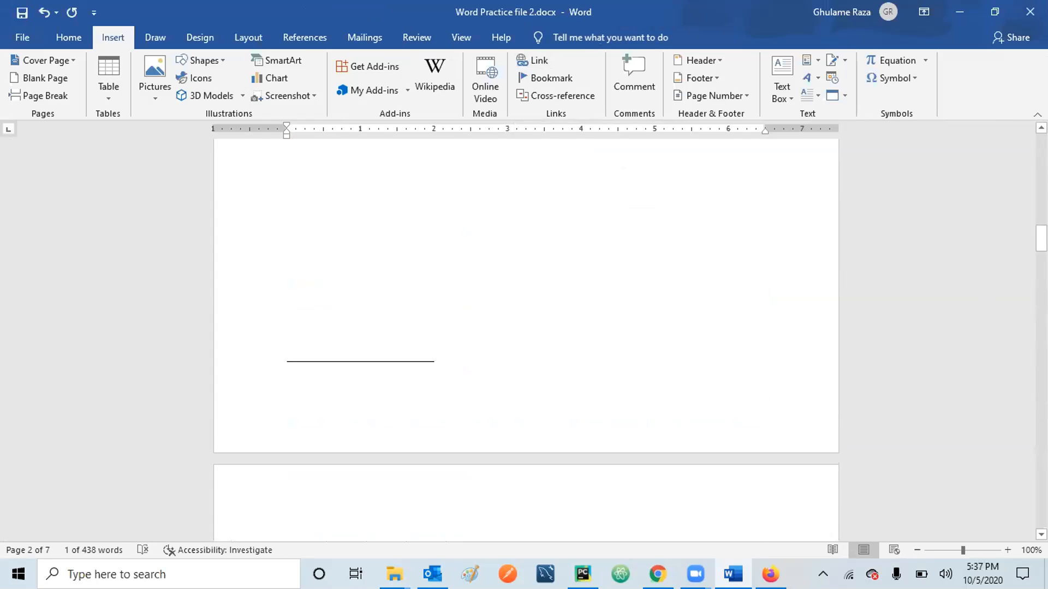
scroll(526, 295, "up", 10)
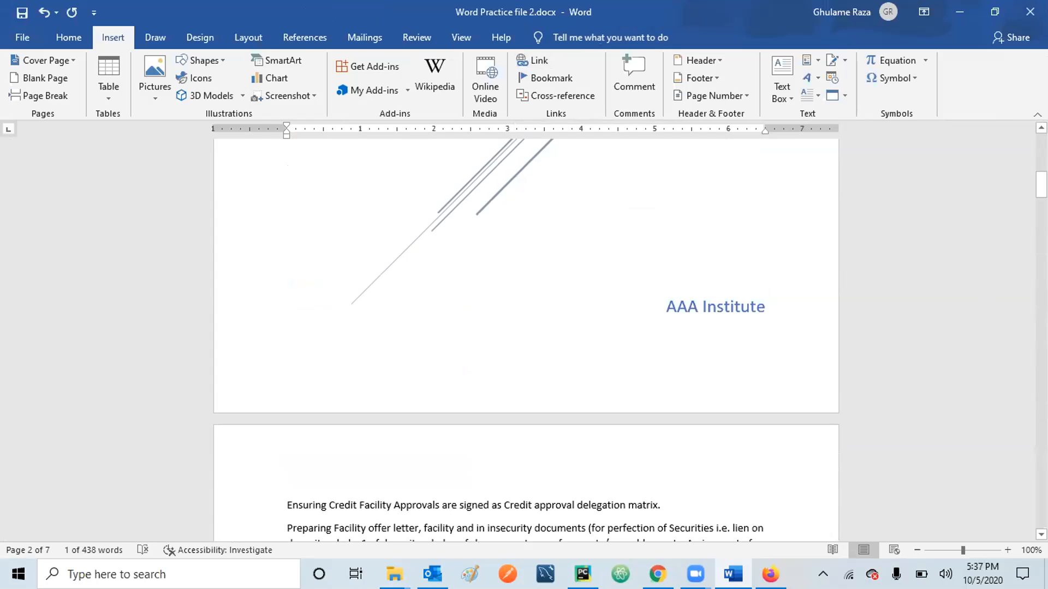
scroll(526, 327, "down", 7)
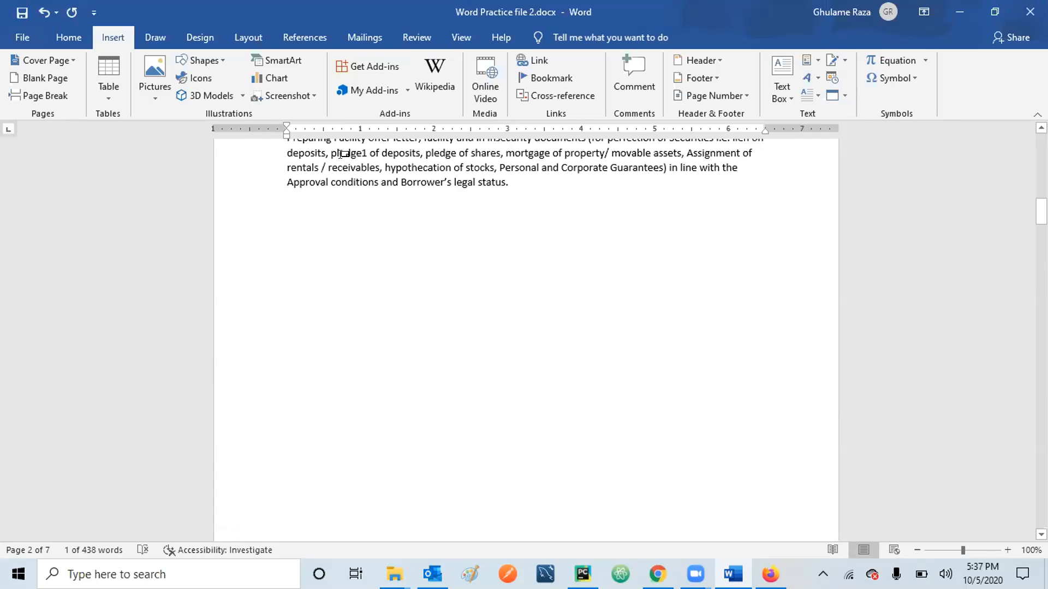
left_click_drag(330, 148, 358, 148)
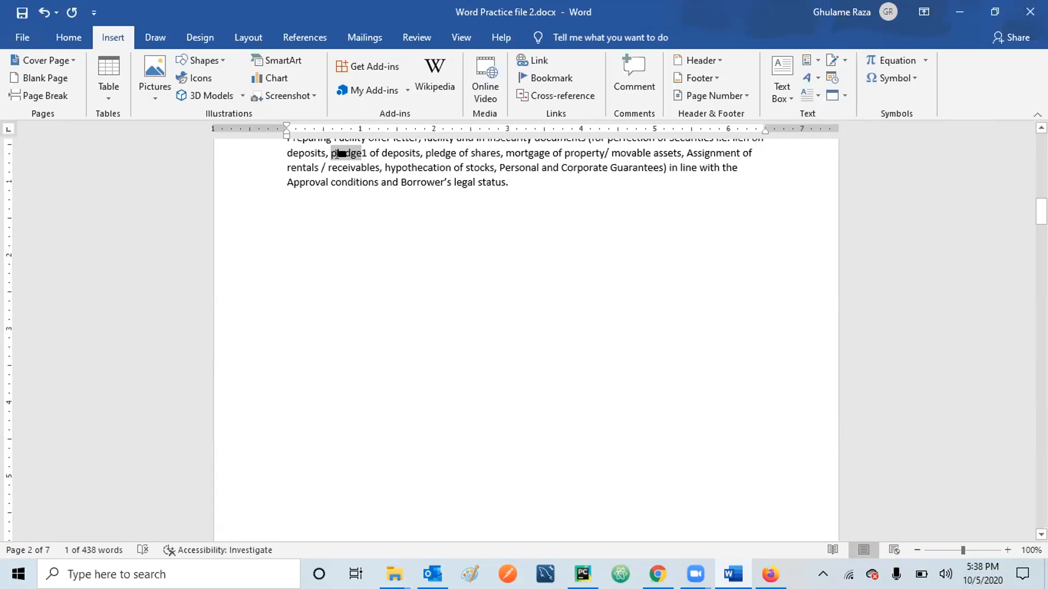
left_click(536, 57)
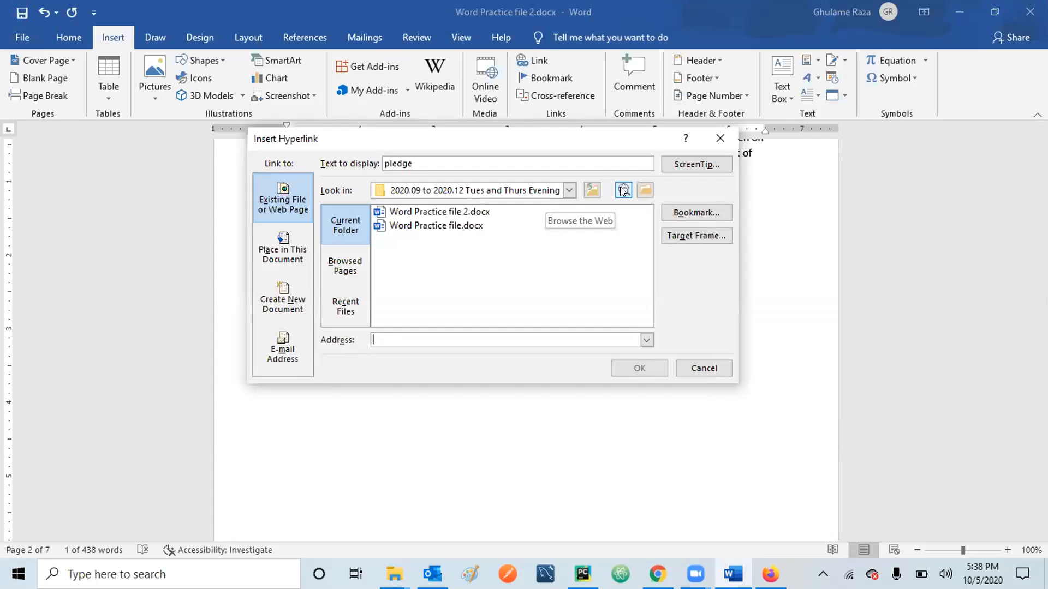
left_click(622, 189)
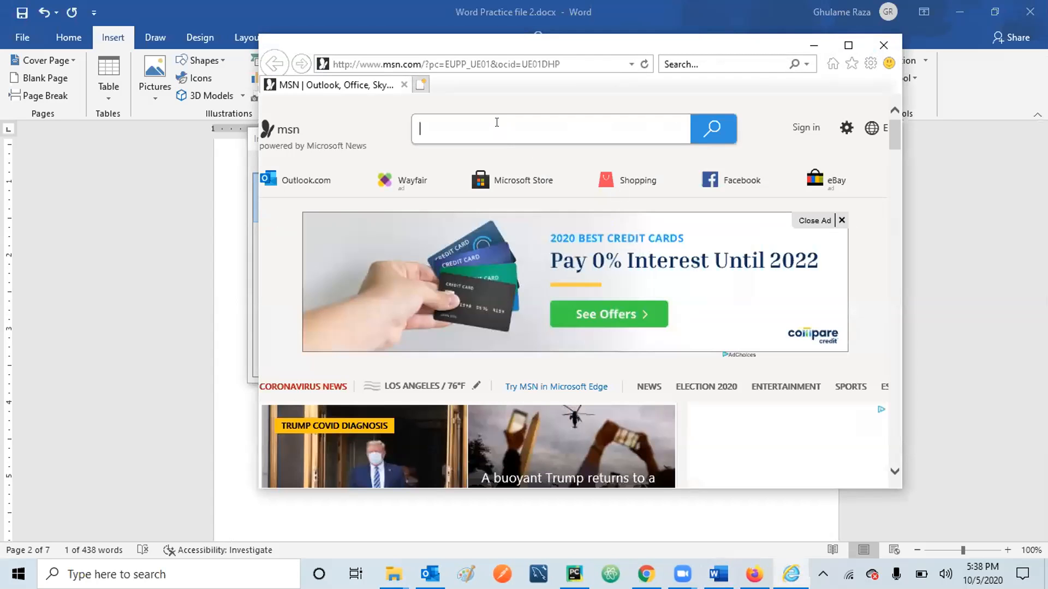
Search for 'pledge' definition, open the Bing result, and return to Word's hyperlink dialog.
type("l")
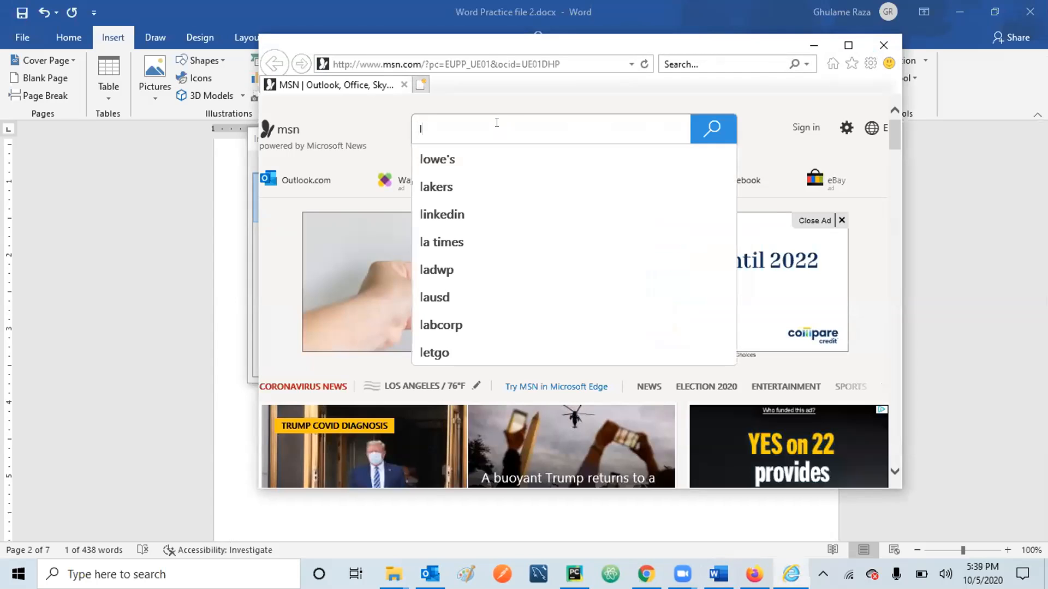
key("BackSpace")
type("ple")
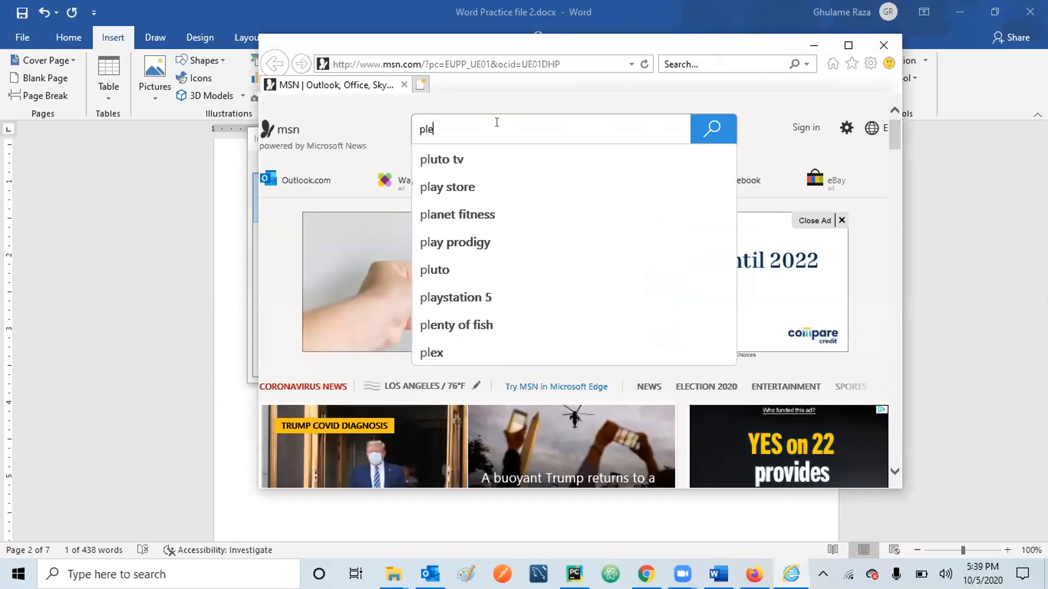
type("dge")
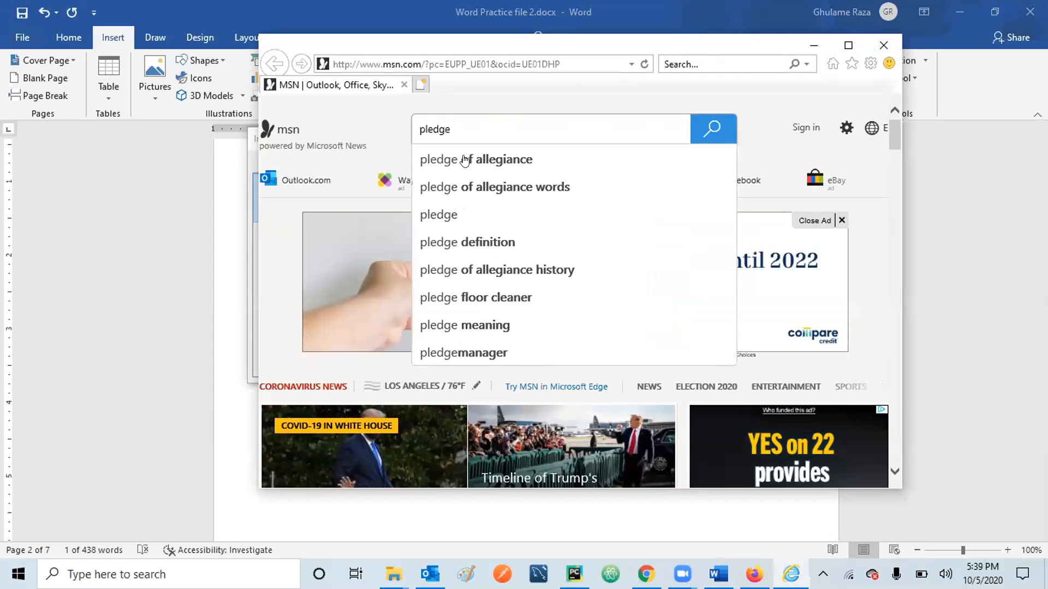
left_click(441, 242)
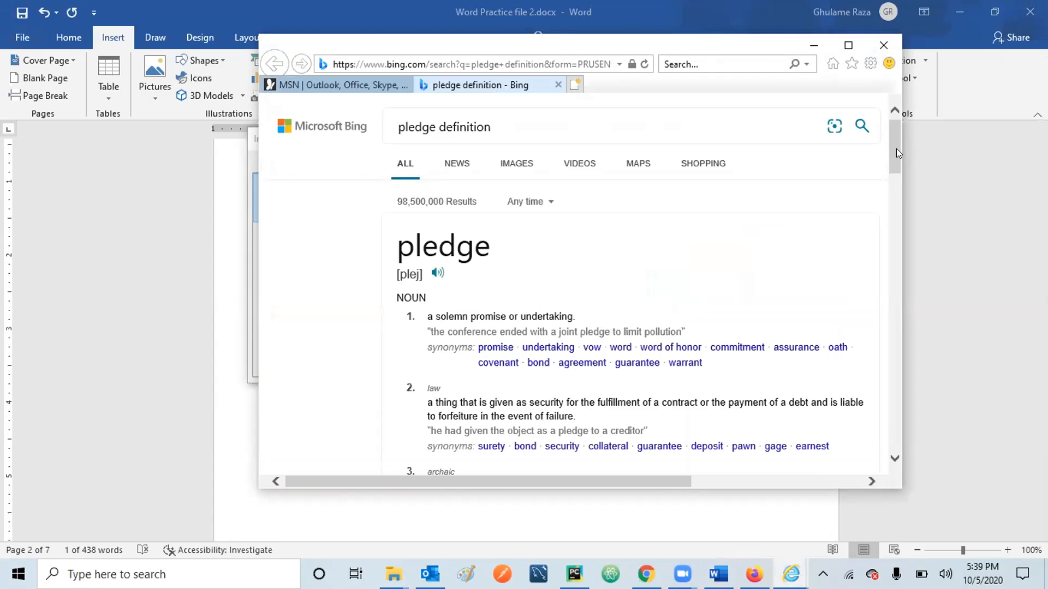
left_click_drag(897, 155, 900, 166)
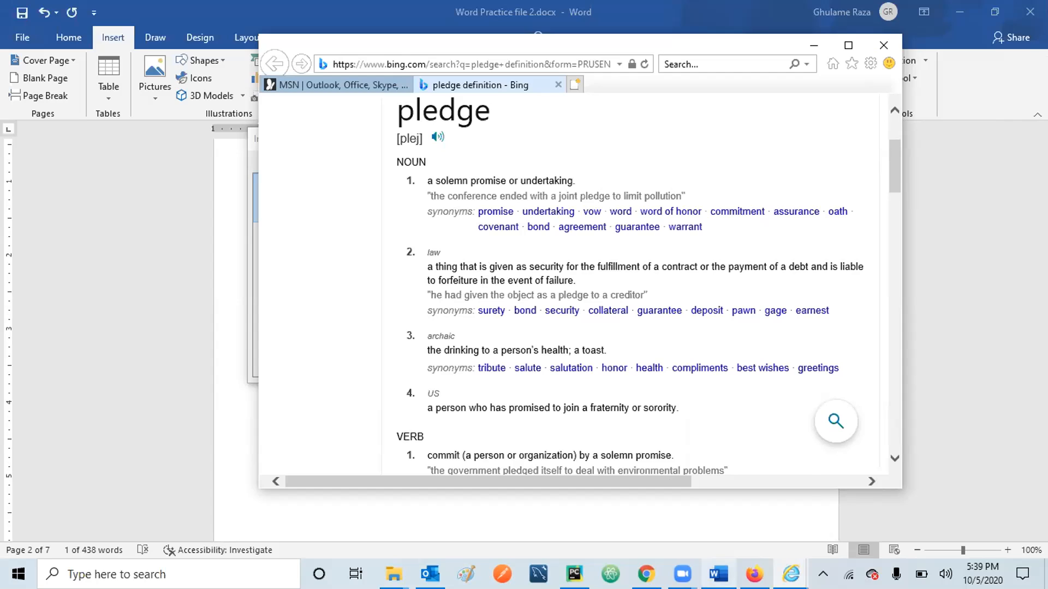
left_click(719, 574)
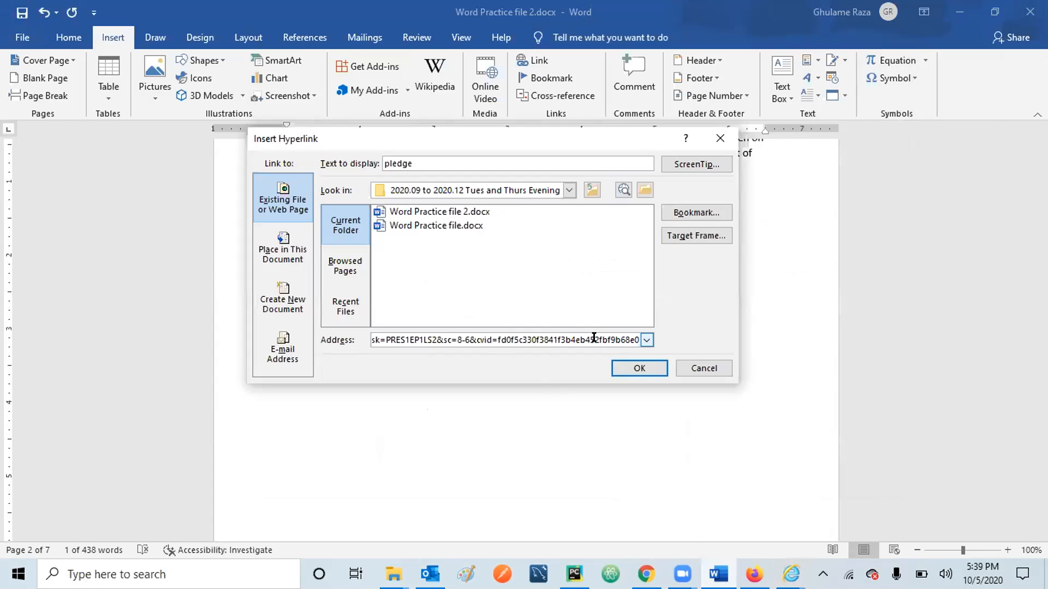
Confirm the hyperlink on 'pledge' and bring up the Bing definition page in Internet Explorer.
left_click(629, 367)
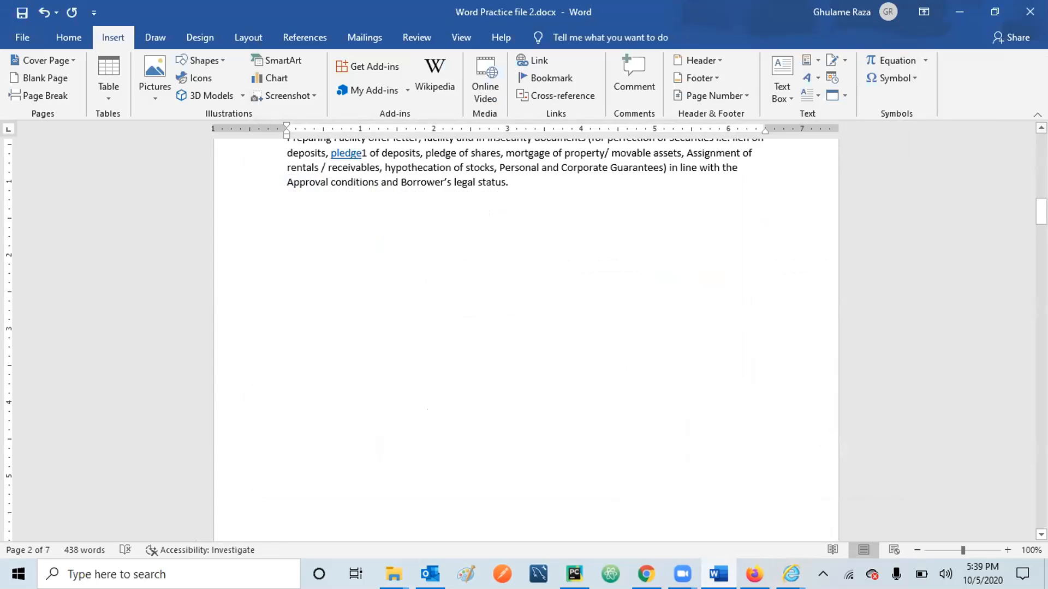
scroll(1003, 159, "up", 1)
scroll(524, 191, "up", 1)
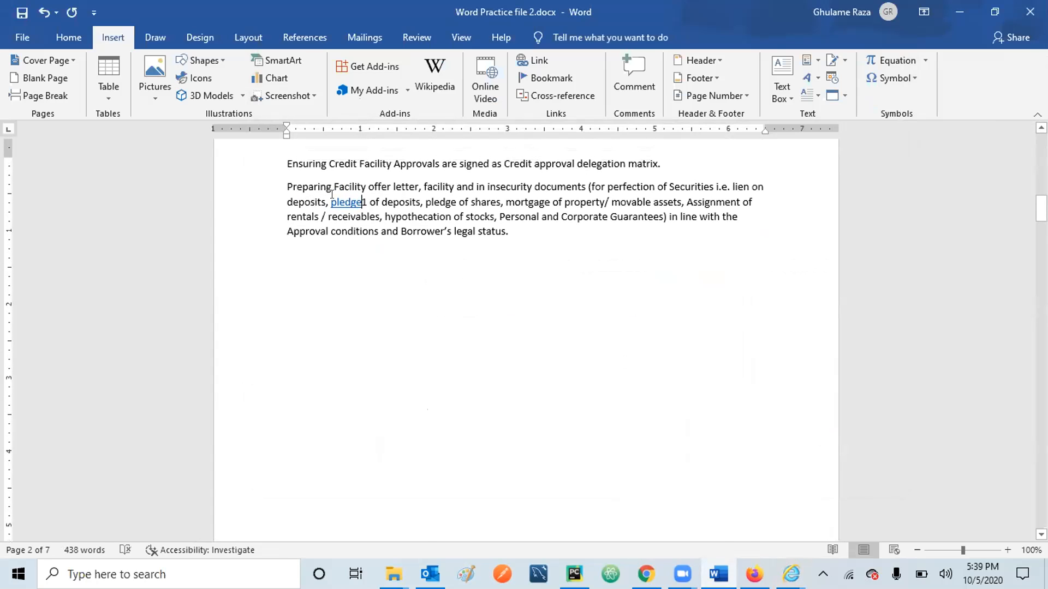
mouse_move(341, 195)
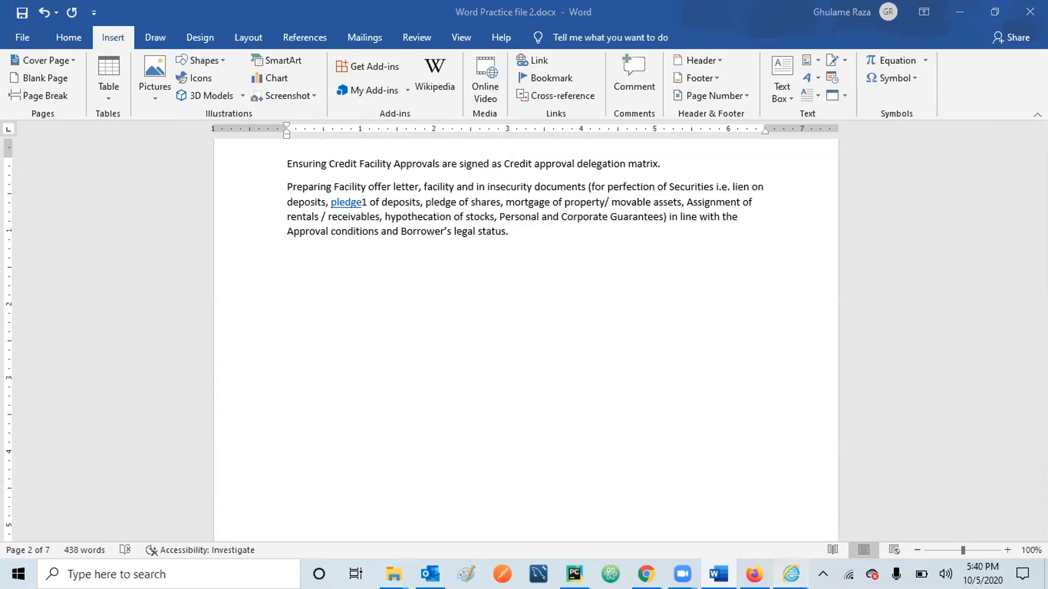
mouse_move(792, 574)
left_click(848, 496)
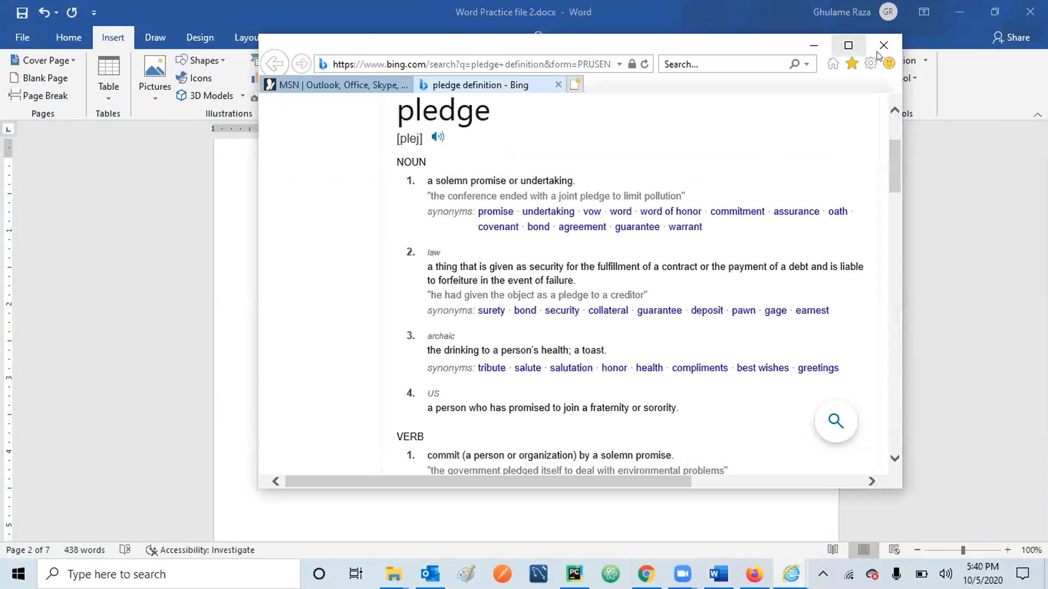
Close Internet Explorer with all its tabs and Firefox, then bring up and minimize Chrome.
left_click(883, 46)
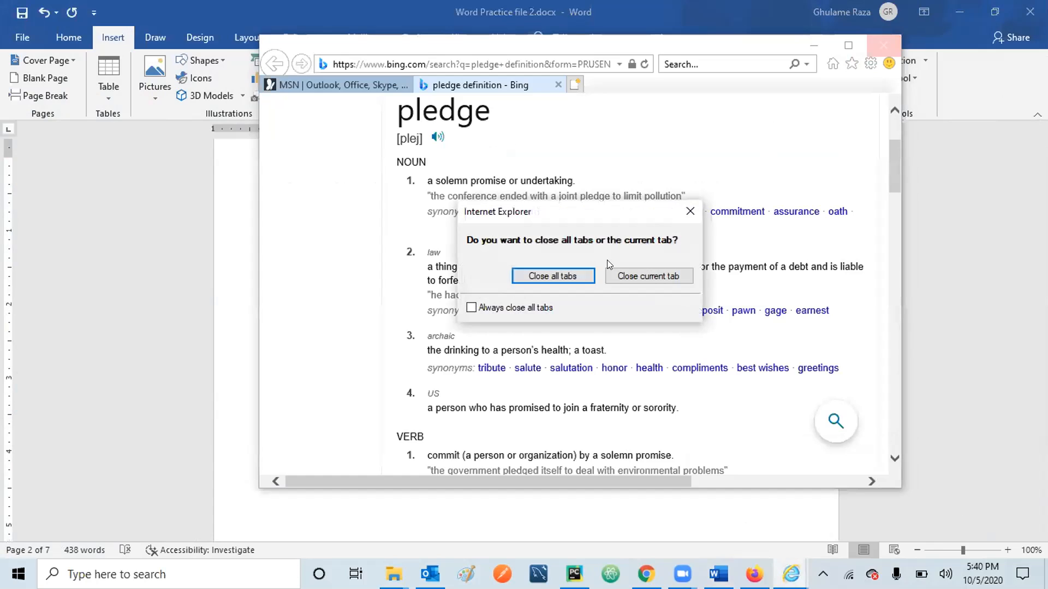
left_click(568, 275)
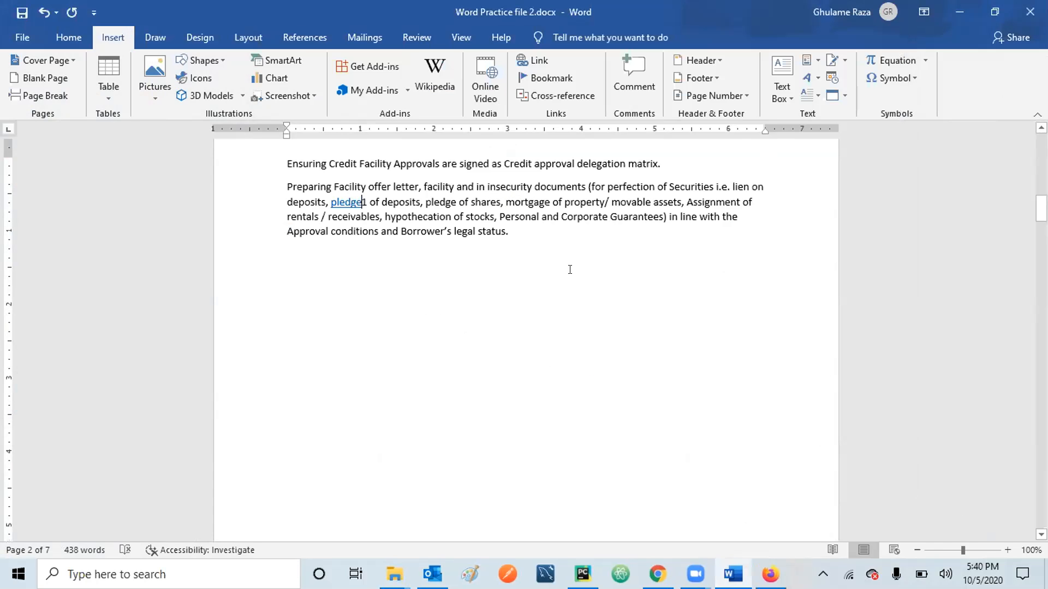
left_click(770, 573)
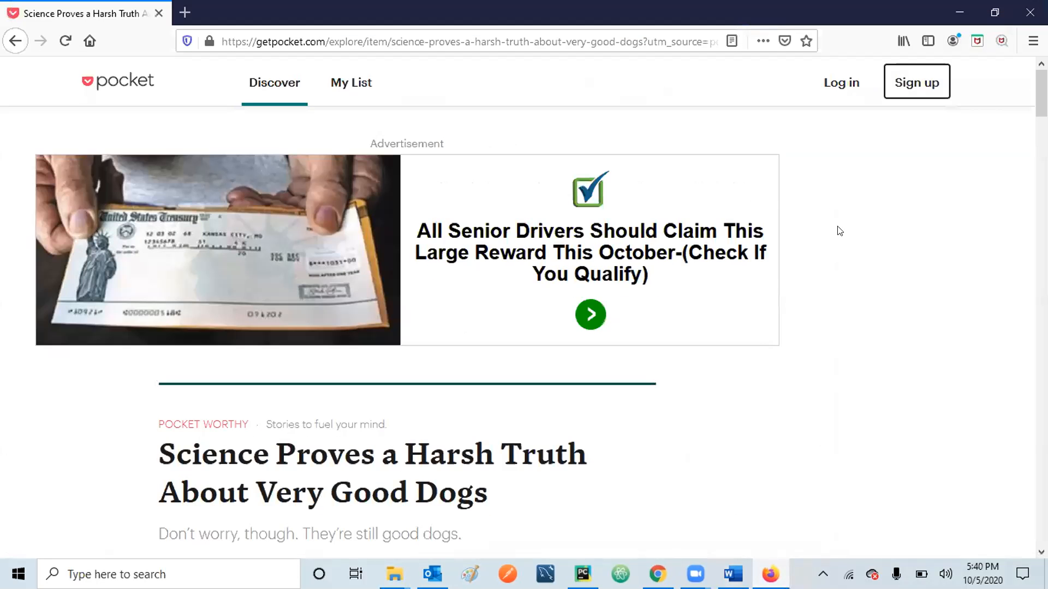
left_click(1030, 12)
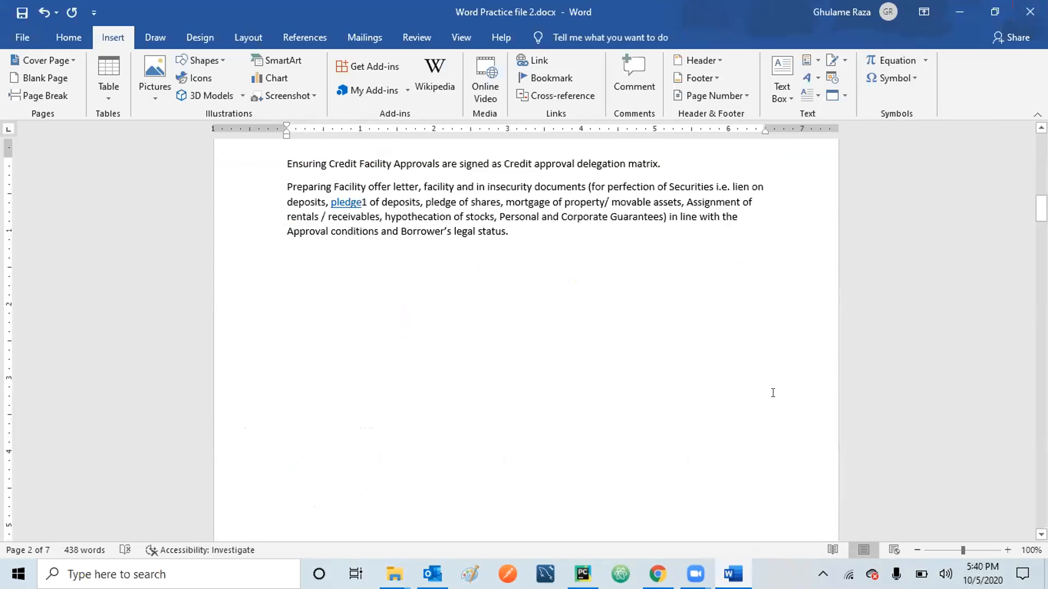
left_click(657, 574)
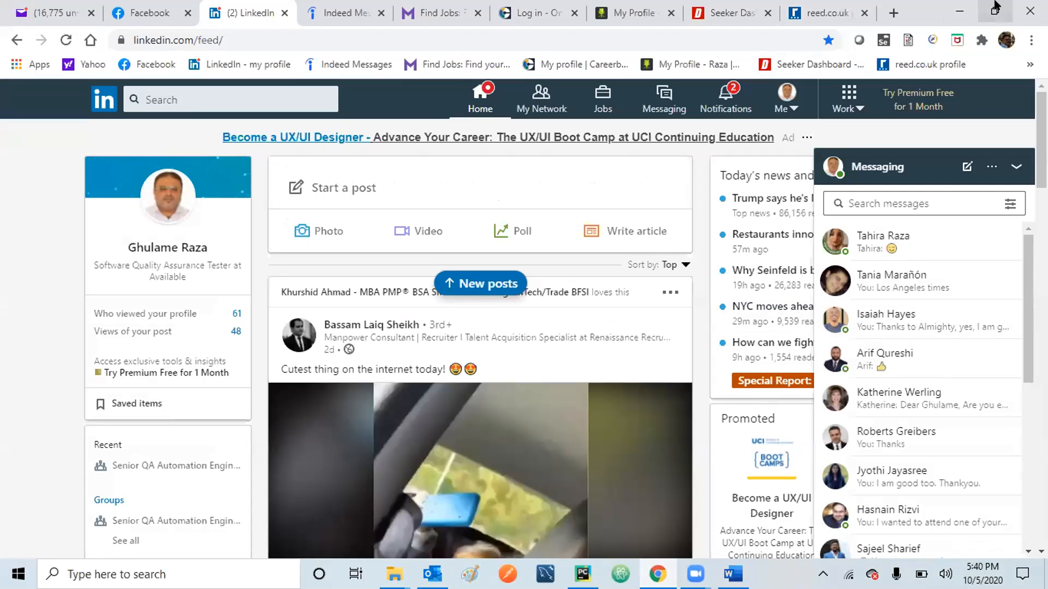
left_click(960, 8)
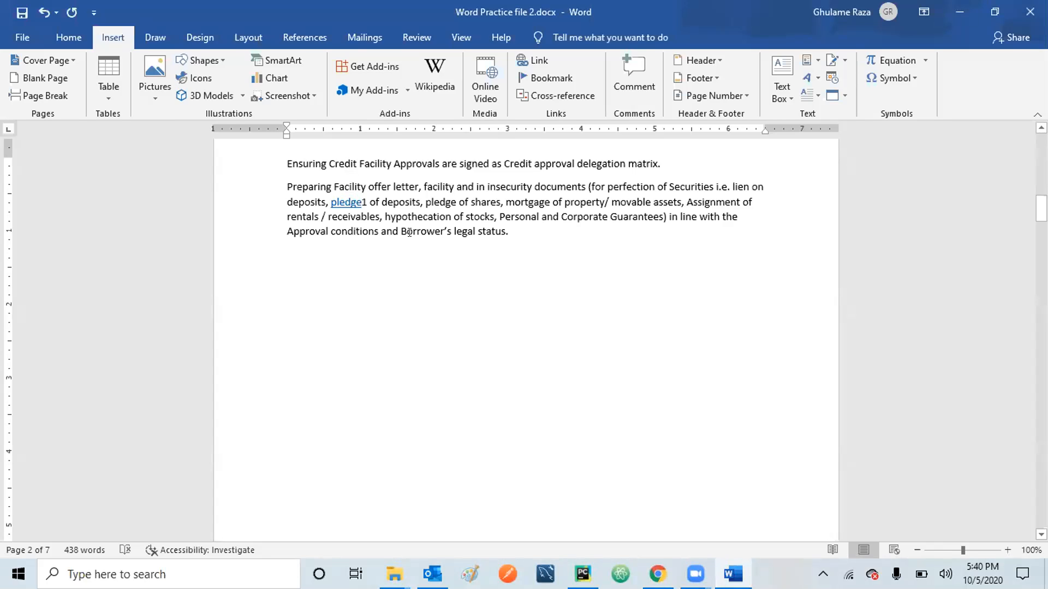
Follow the 'pledge' hyperlink to the Bing definition in Chrome, then minimize Chrome.
left_click(343, 206, "ctrl")
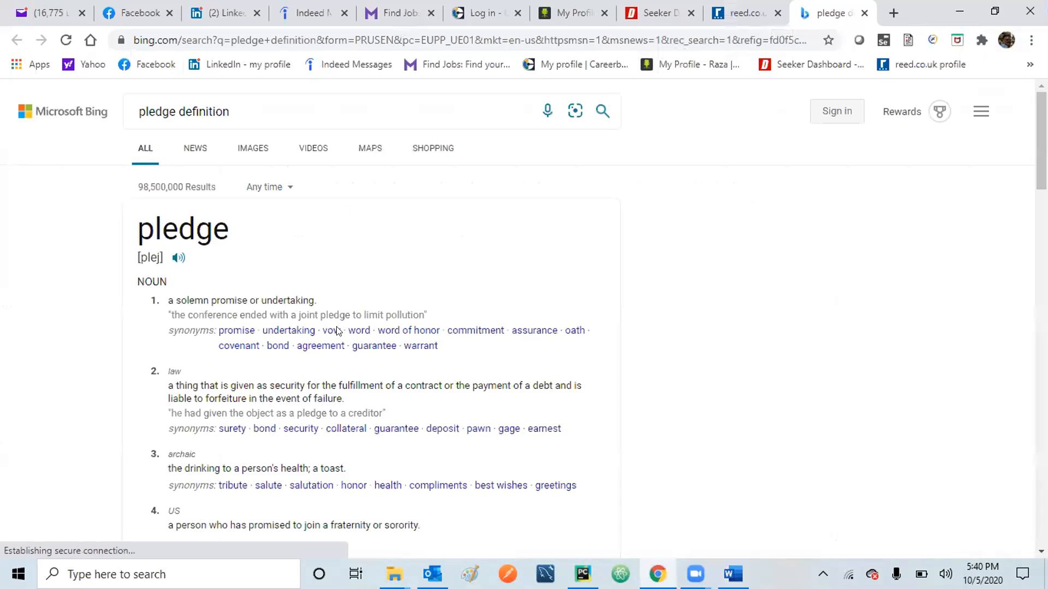
left_click(956, 12)
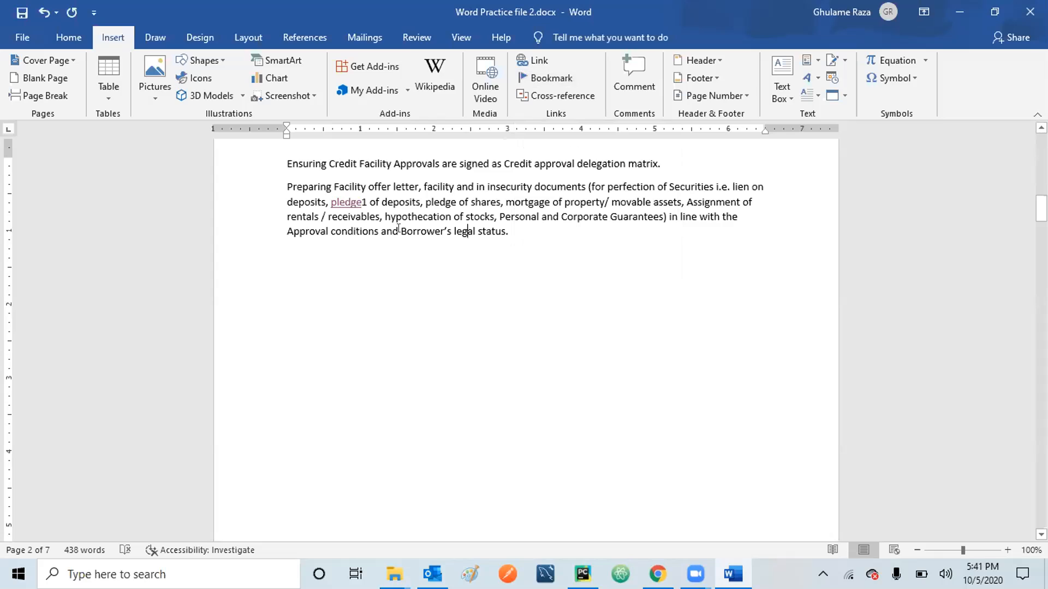
Select the words 'Borrower's legal' and open the Bookmark dialog.
left_click_drag(399, 229, 471, 226)
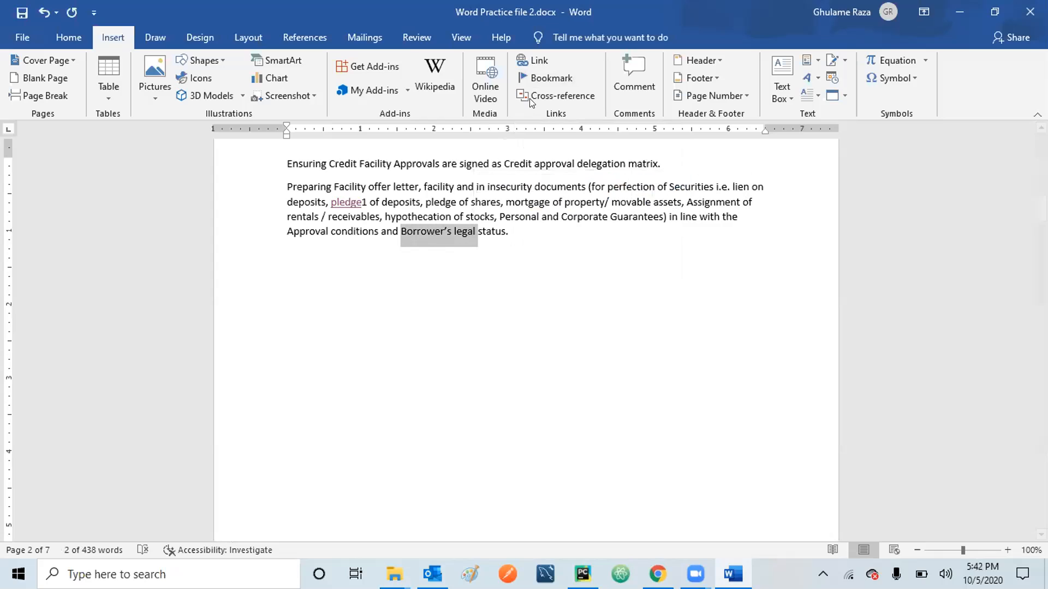
left_click(553, 80)
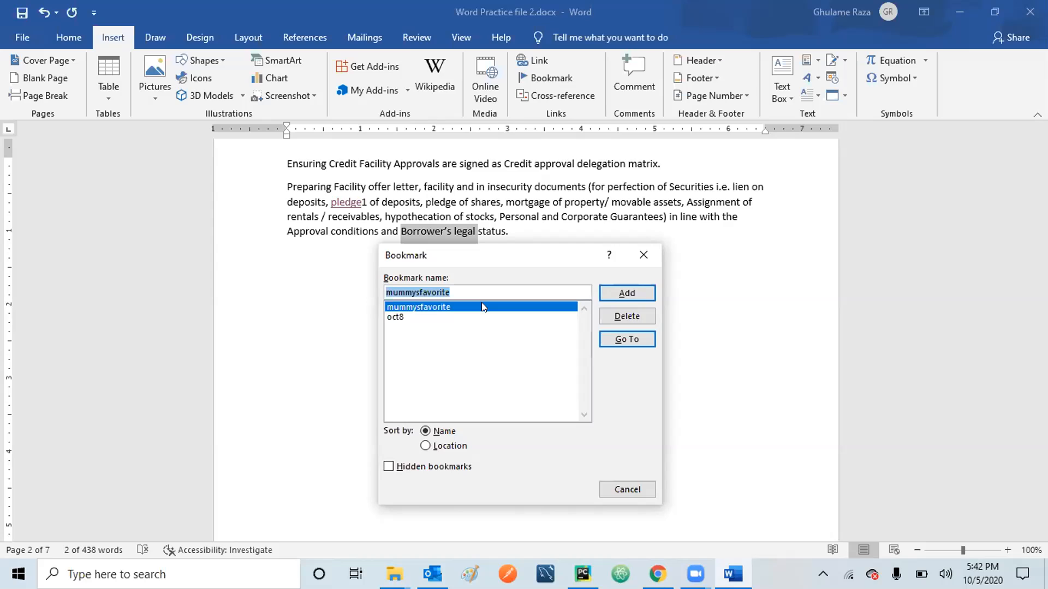
Add a bookmark named Monday10052020, save the document, and close Word.
type("Monday")
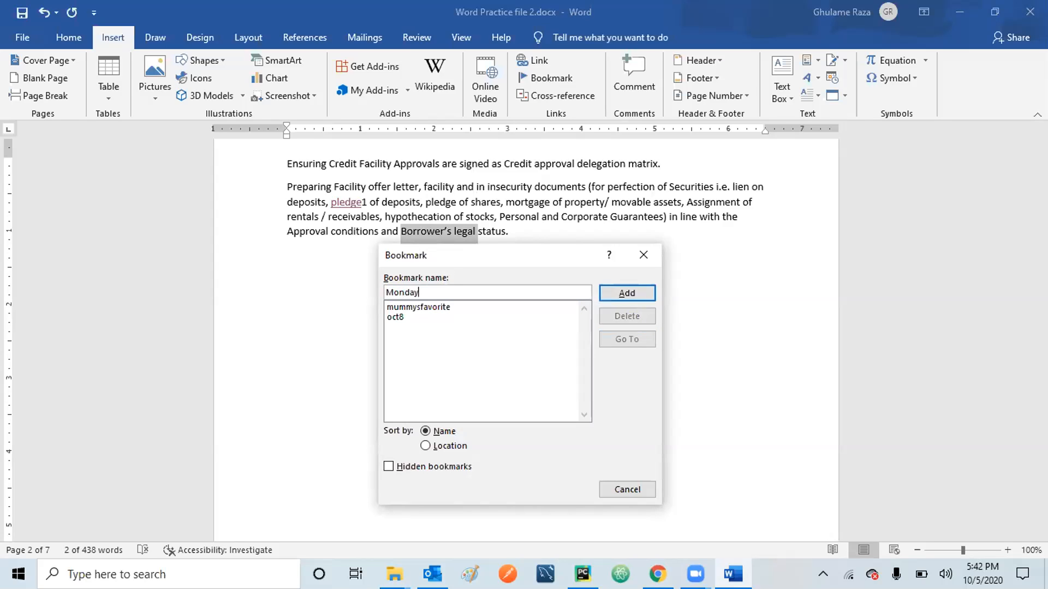
type("10052020")
left_click(631, 297)
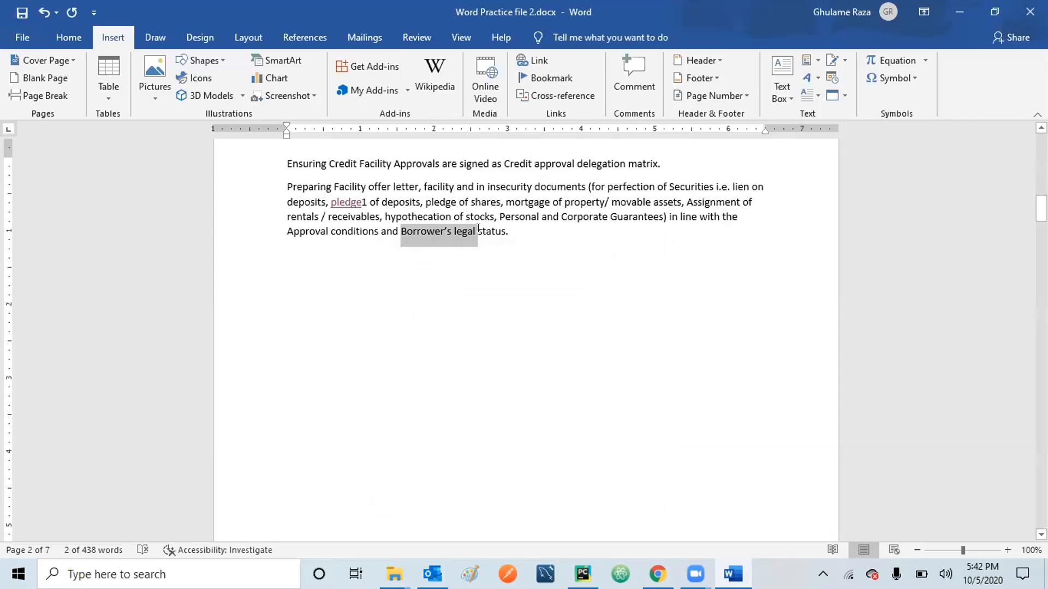
left_click(21, 12)
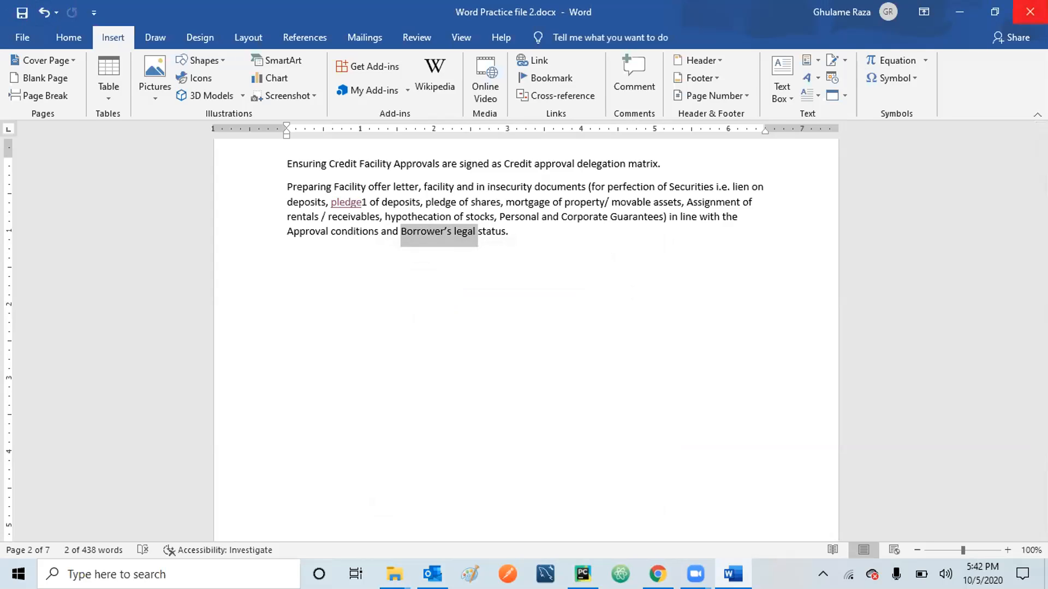
left_click(1030, 12)
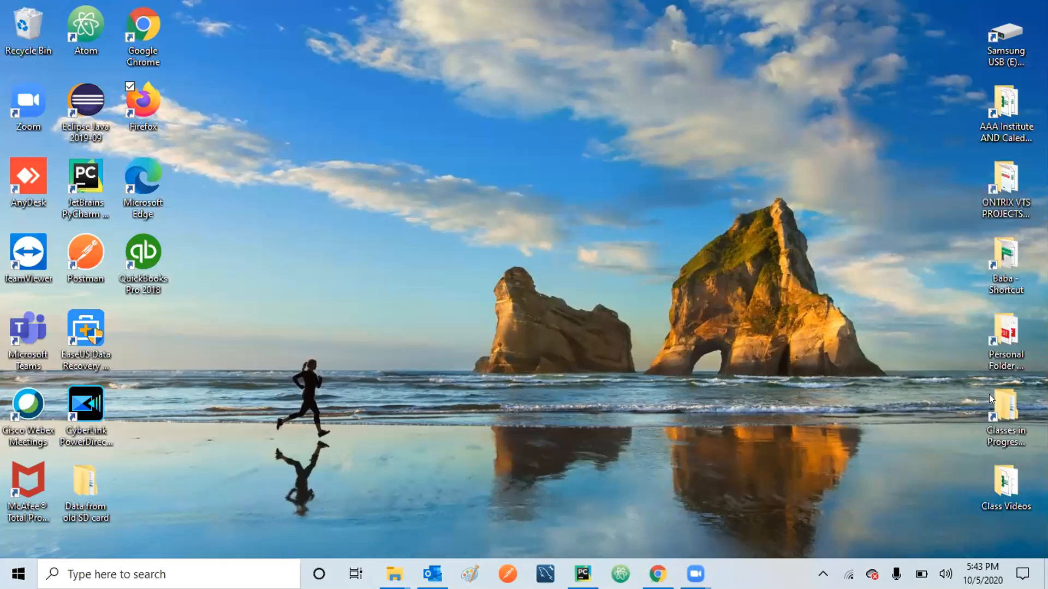
Reopen Word Practice file 2.docx from Classes in Progress > 2020.09 to 2020.12 Tues and Thurs Evening.
left_click(996, 410)
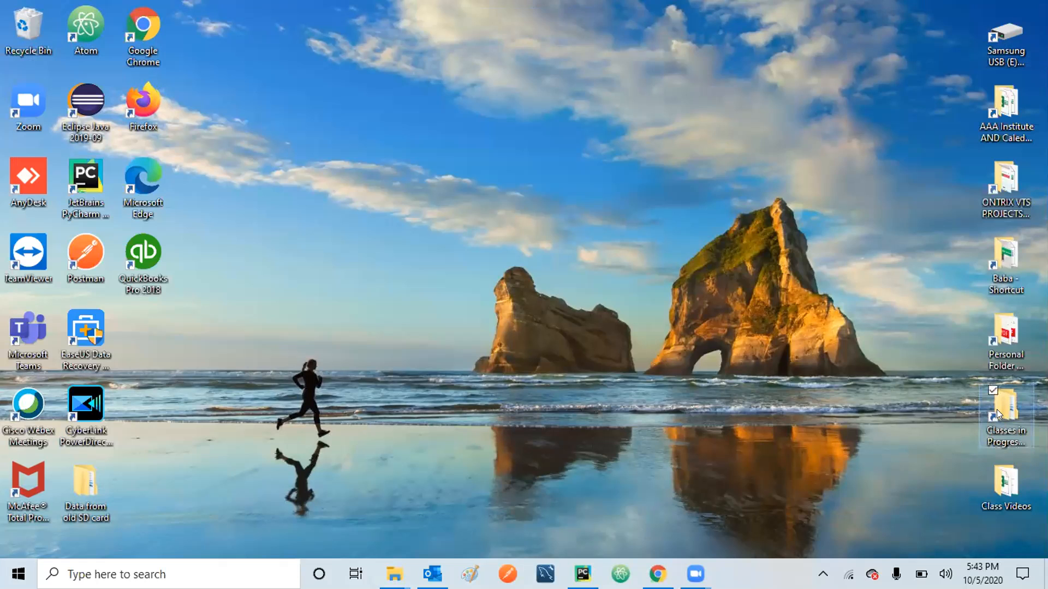
double_click(996, 409)
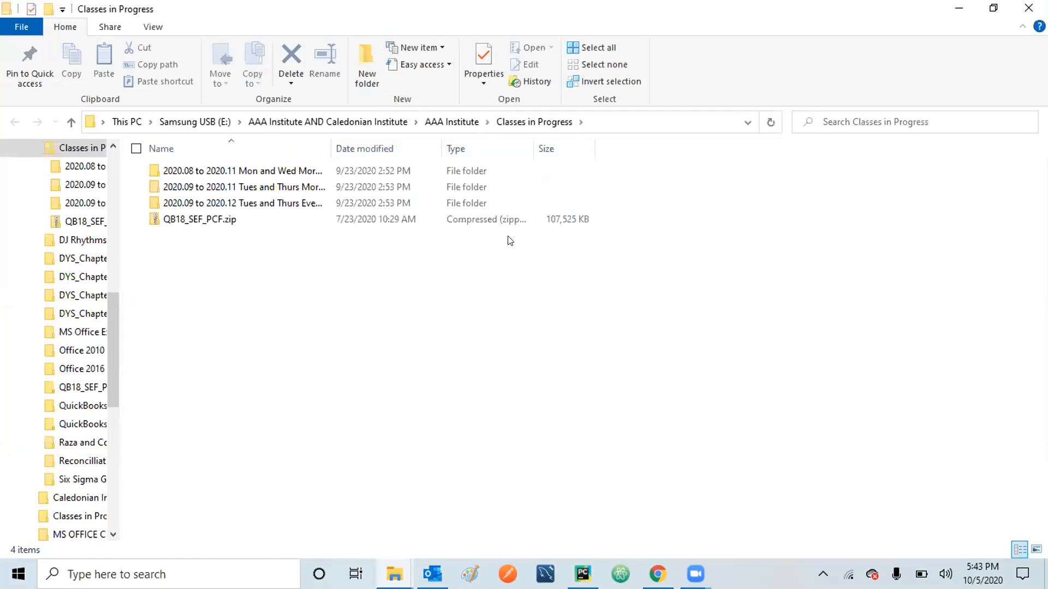
double_click(267, 202)
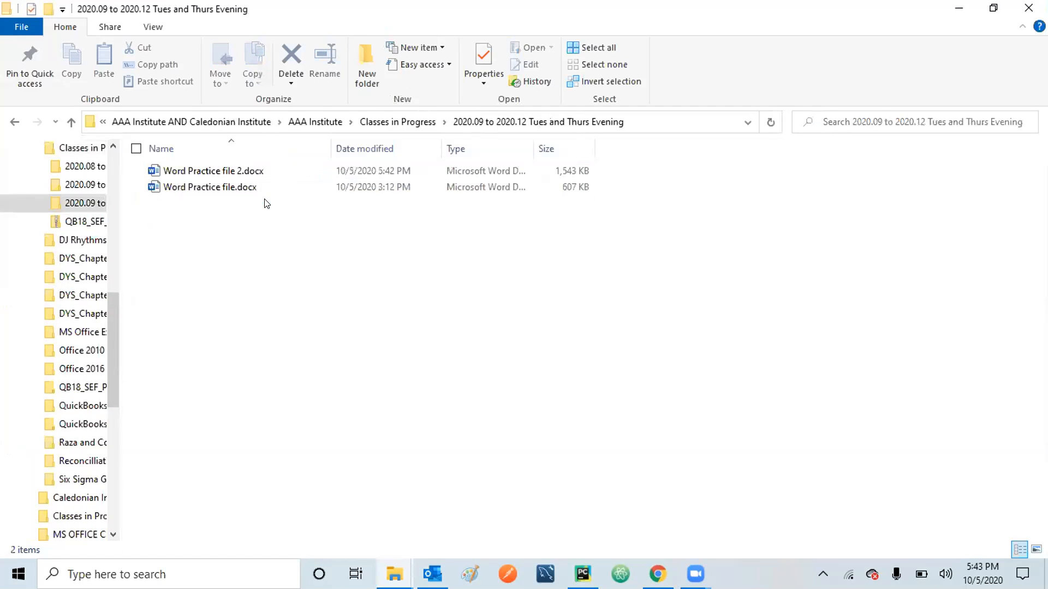
left_click(223, 171)
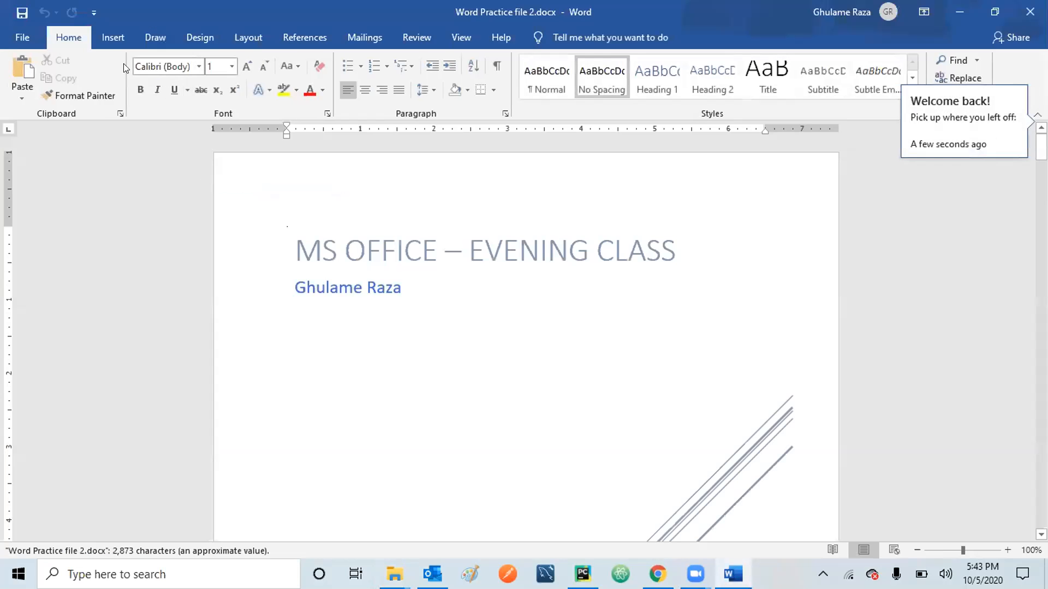
left_click(111, 36)
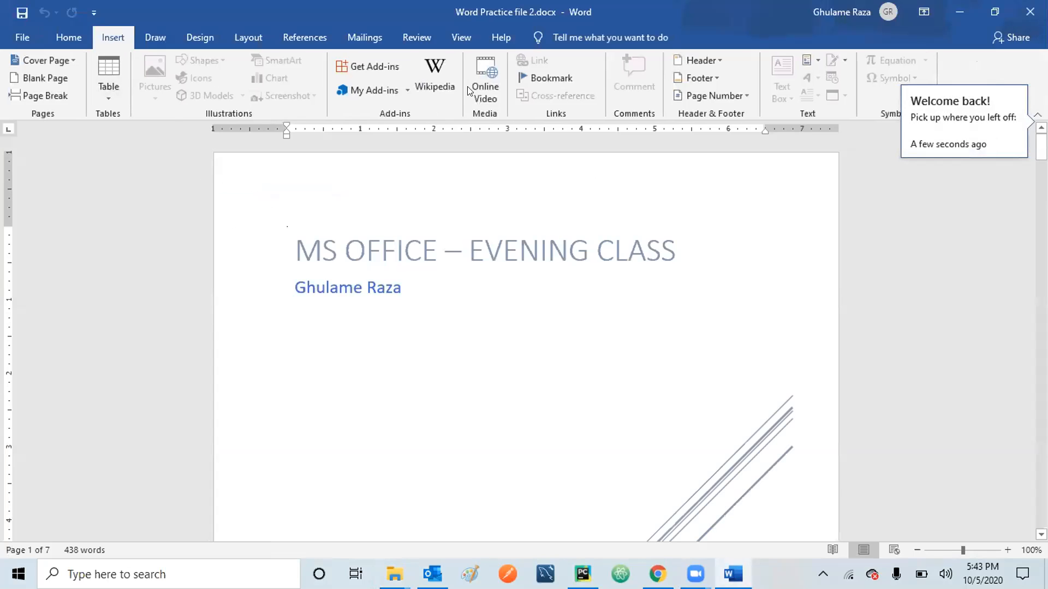
Go to the Monday10052020 bookmark, landing on 'Borrower's legal' on page 2.
left_click(543, 78)
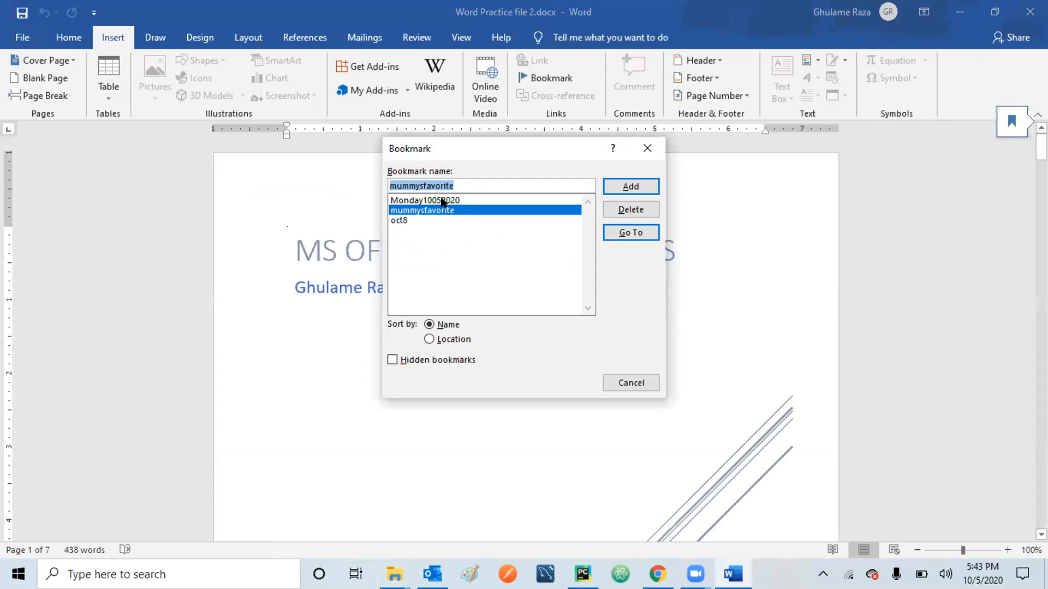
left_click(442, 201)
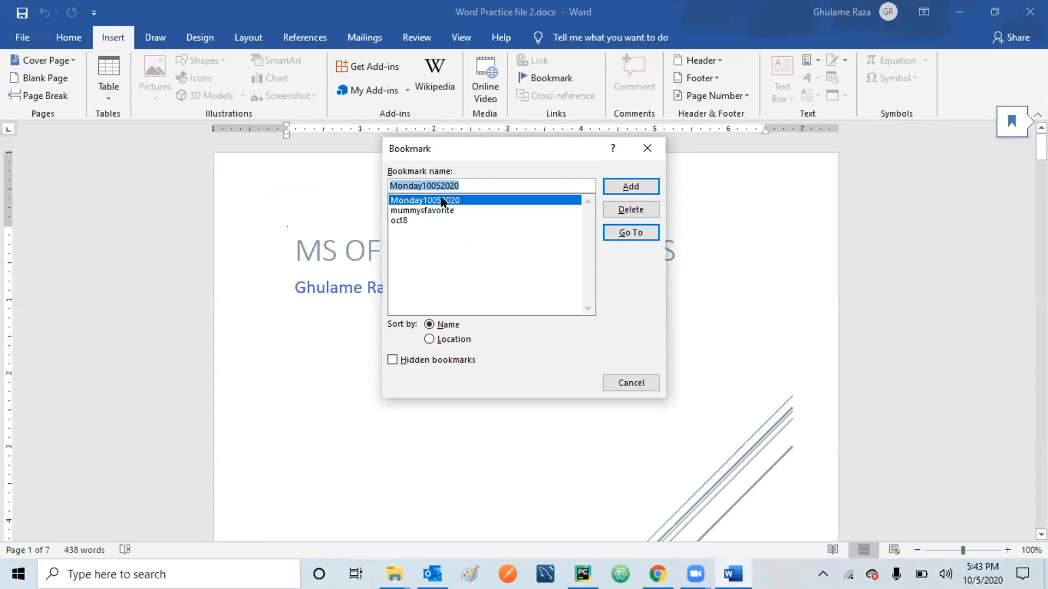
left_click(628, 234)
left_click(627, 382)
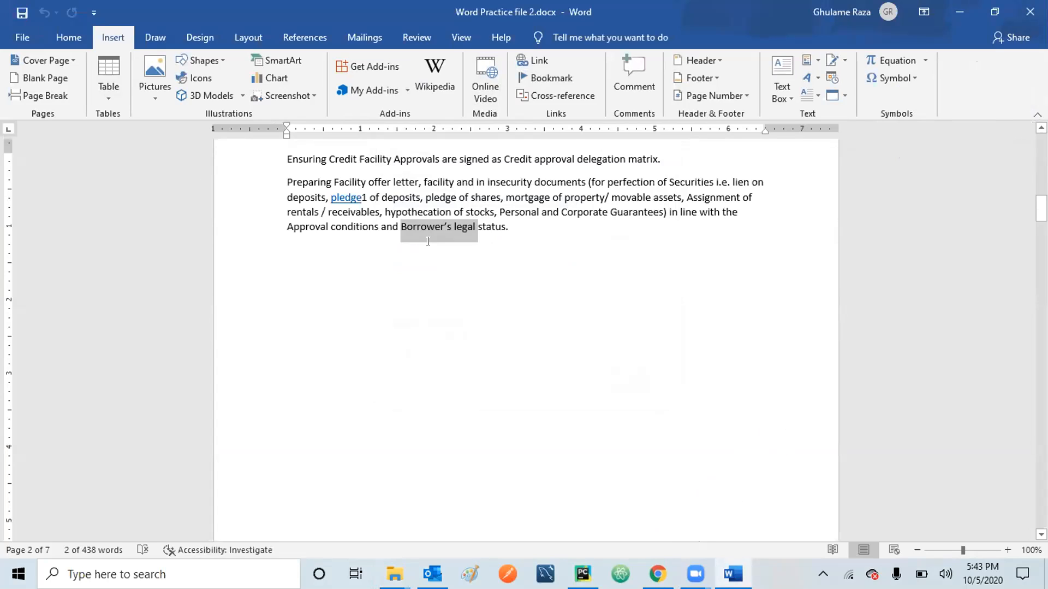
Insert a Plain Number 2 page number centred at the bottom of each page.
left_click(376, 192)
left_click(279, 181)
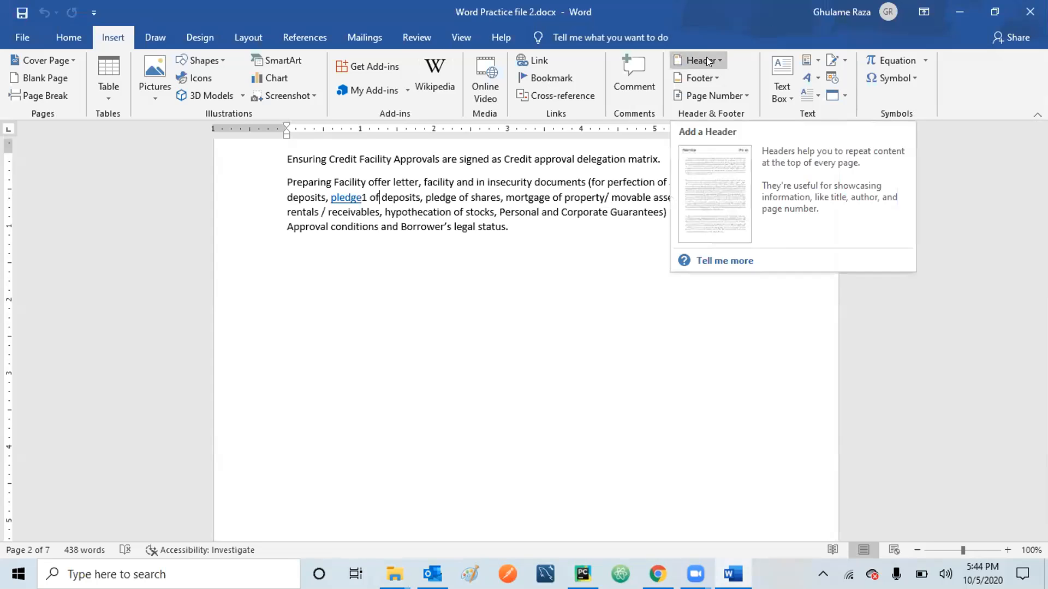
left_click(719, 90)
left_click(722, 114)
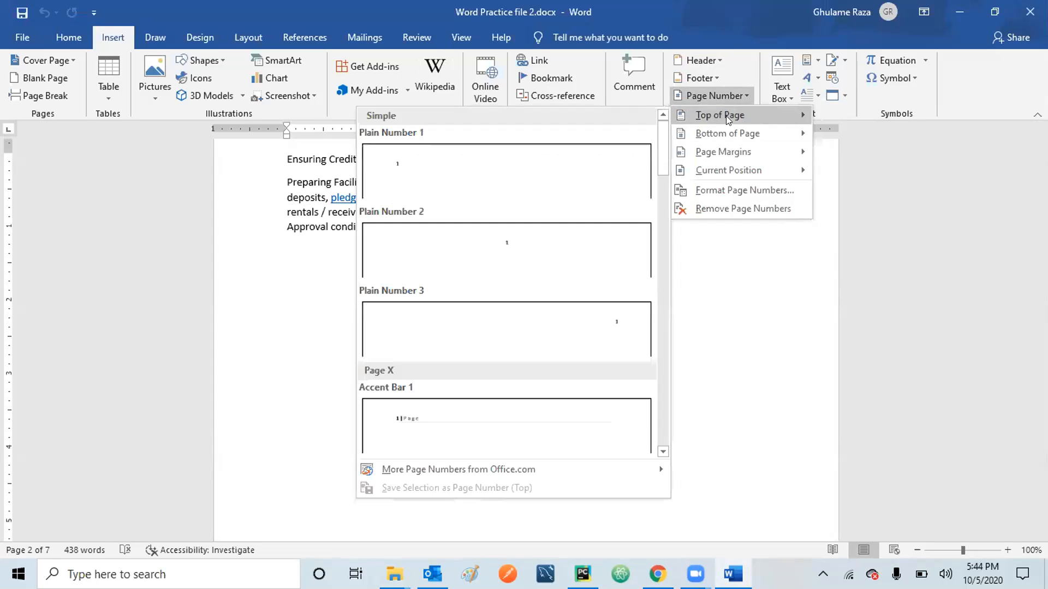
mouse_move(730, 130)
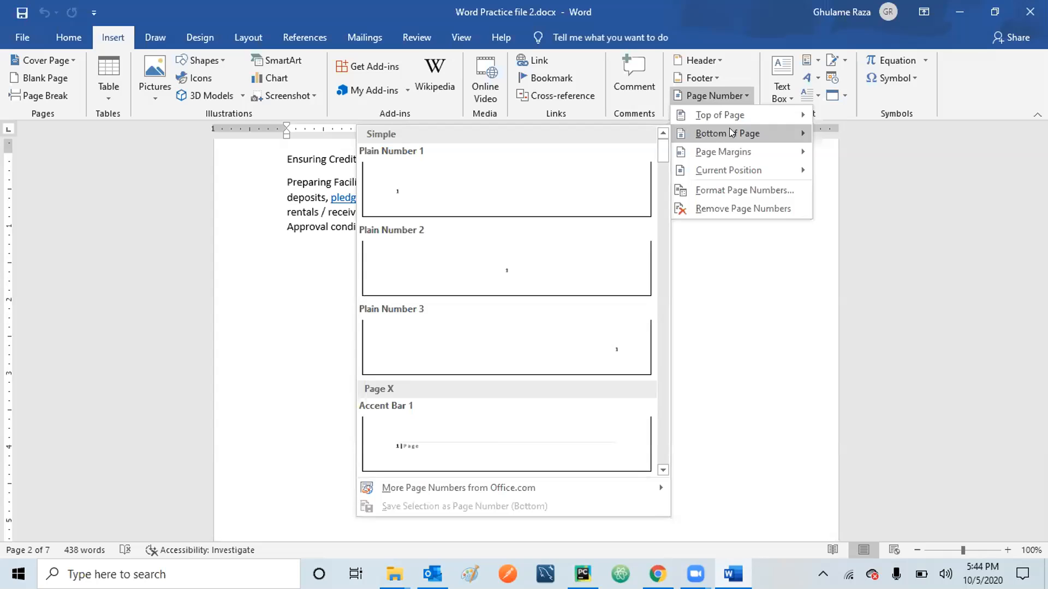
mouse_move(731, 151)
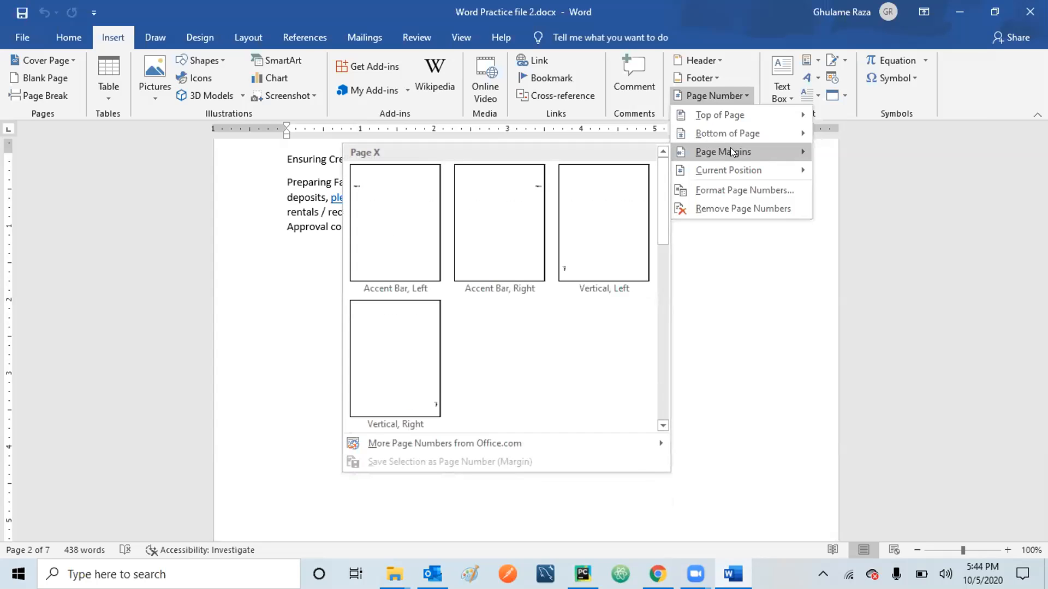
mouse_move(731, 136)
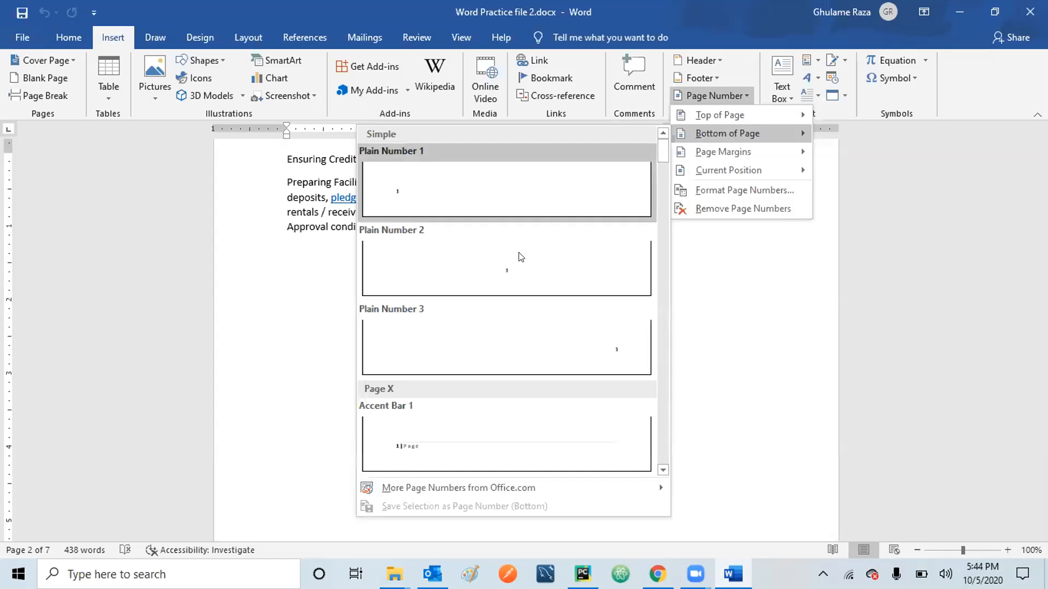
left_click(501, 276)
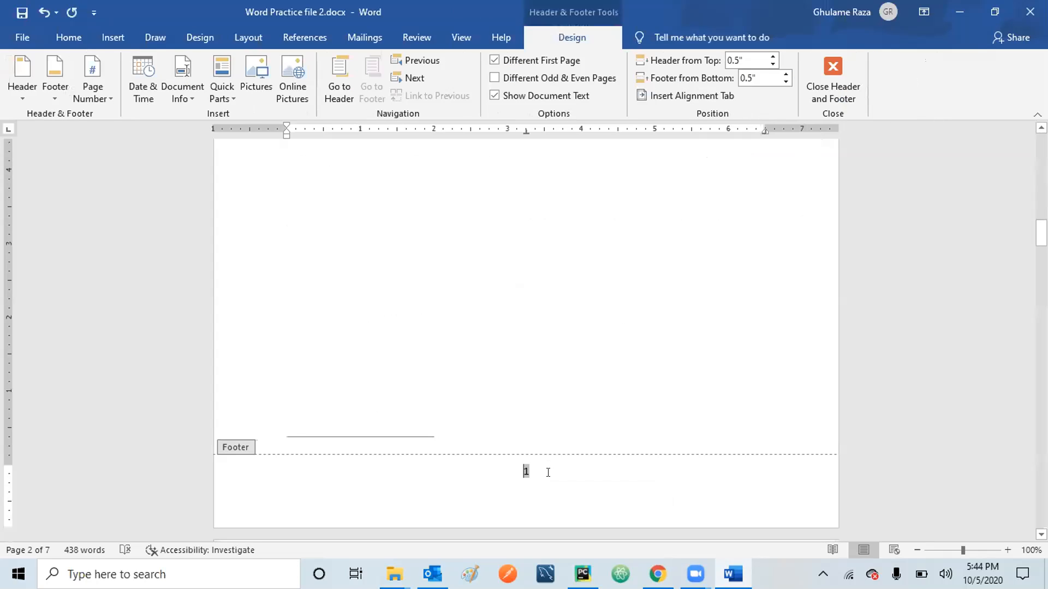
Check the page 2 and first-page headers, then close header editing so page number 1 stays in the footer.
double_click(556, 329)
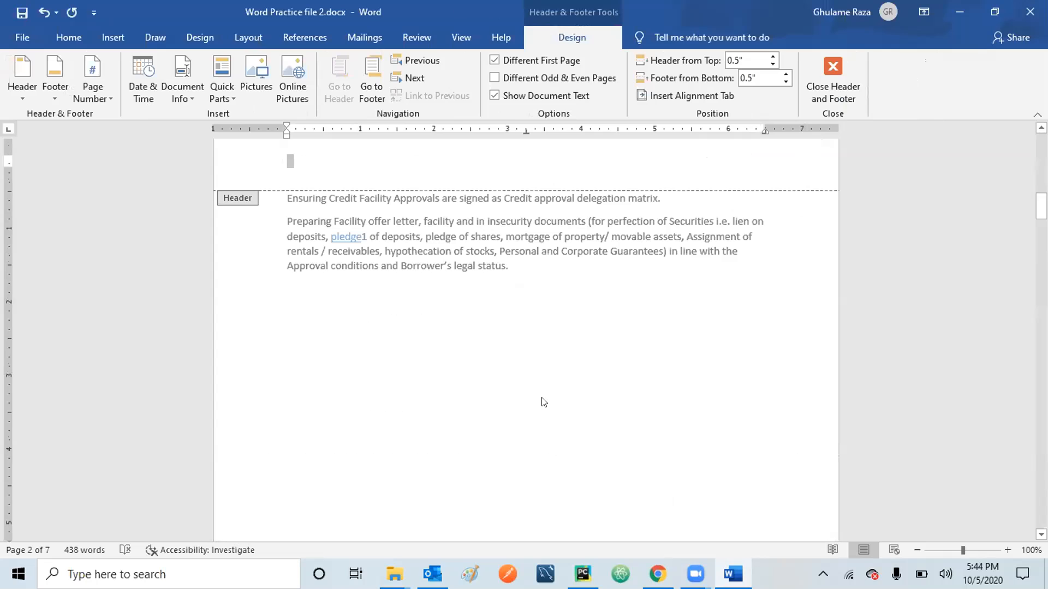
scroll(544, 402, "down", 20)
scroll(544, 402, "down", 20)
key("ctrl+Home")
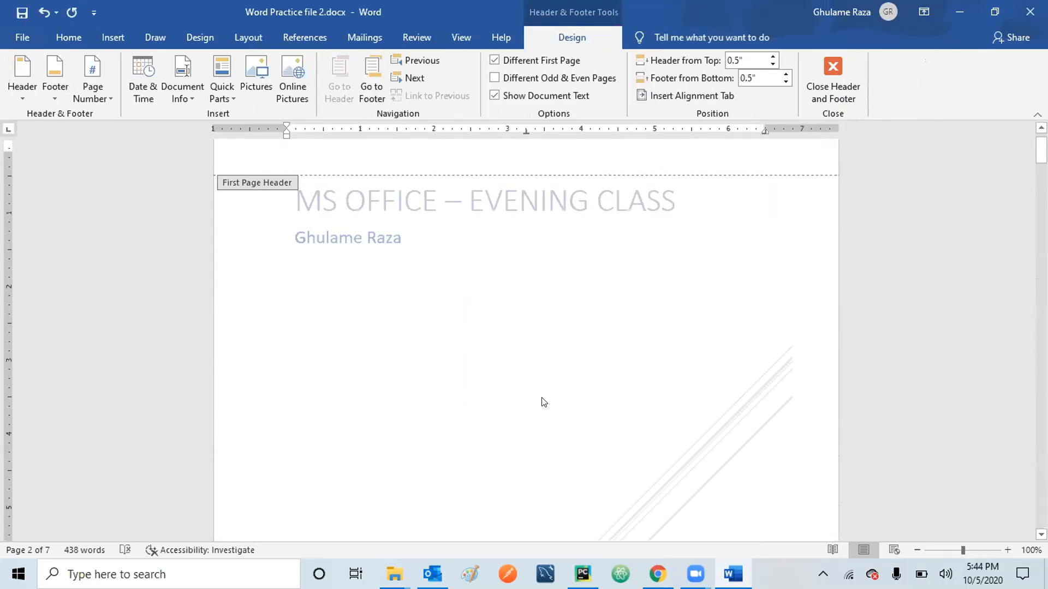
double_click(507, 331)
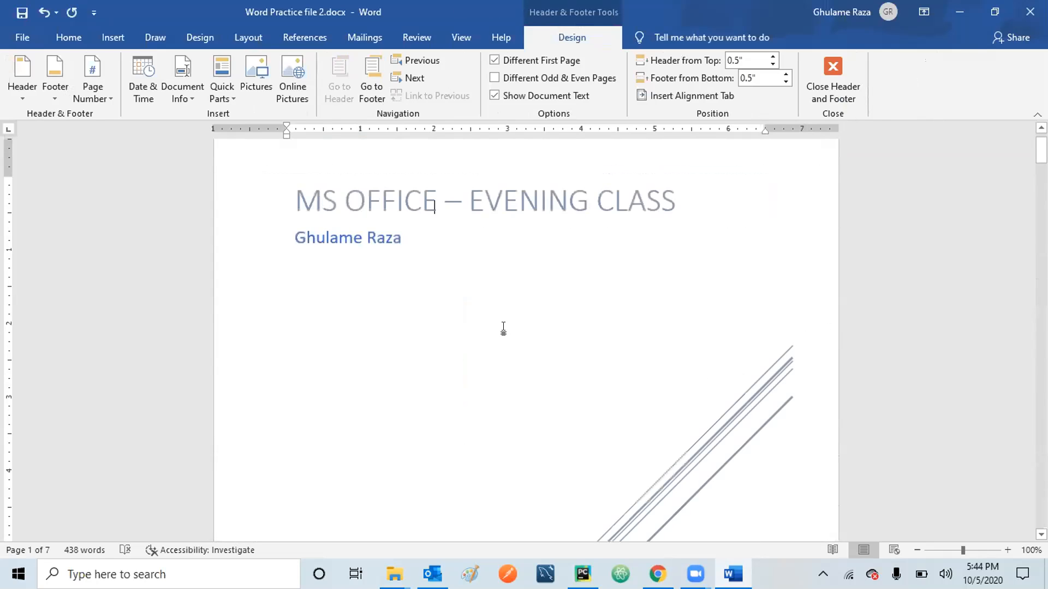
scroll(503, 328, "down", 15)
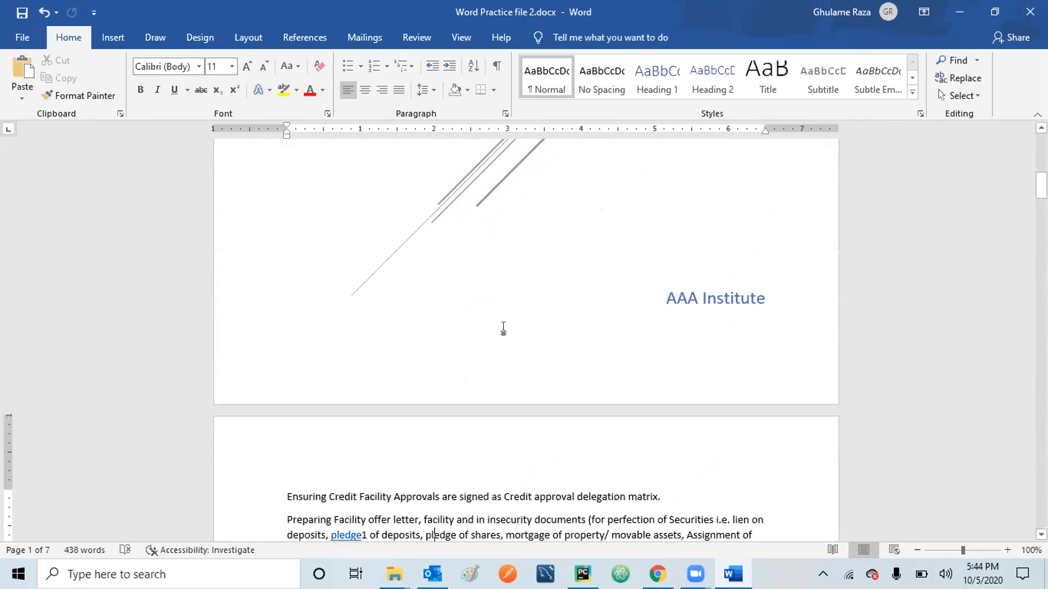
scroll(505, 327, "down", 3)
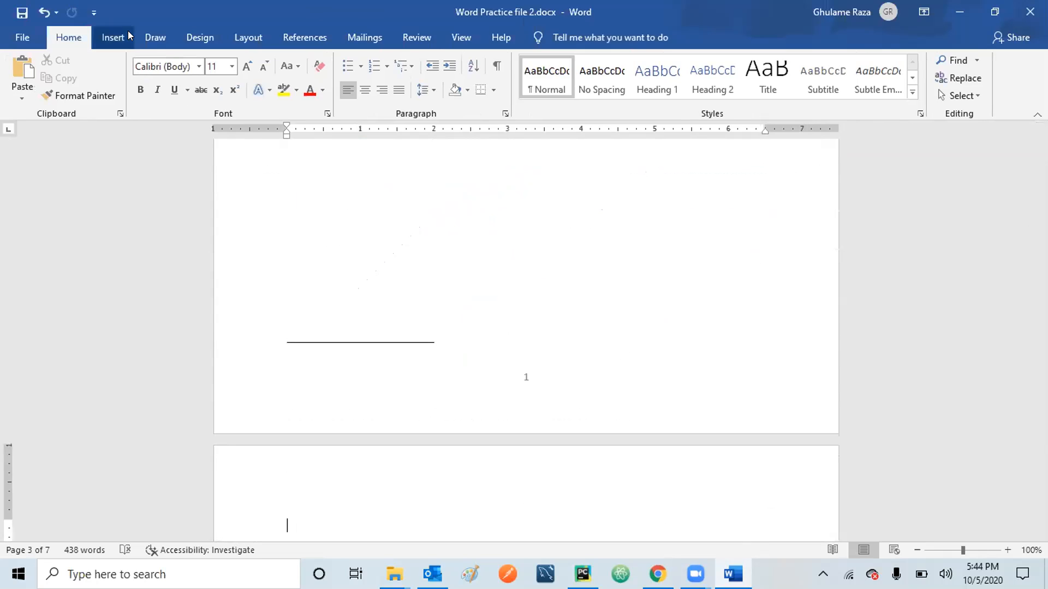
left_click(114, 39)
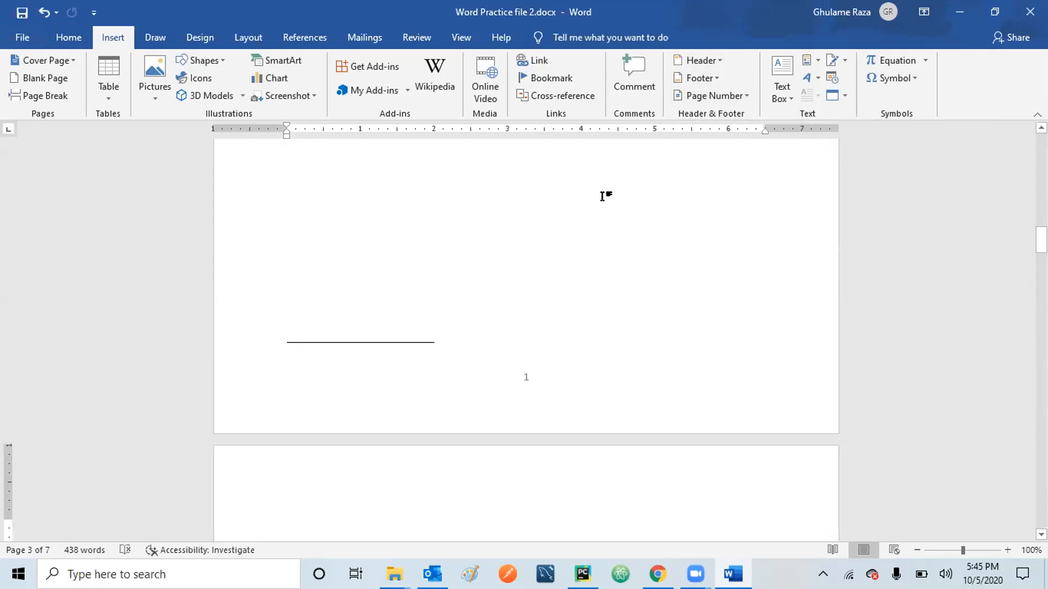
Insert the Banded header design reading 'MS OFFICE – EVENING CLASS' at the top of the pages.
left_click(704, 56)
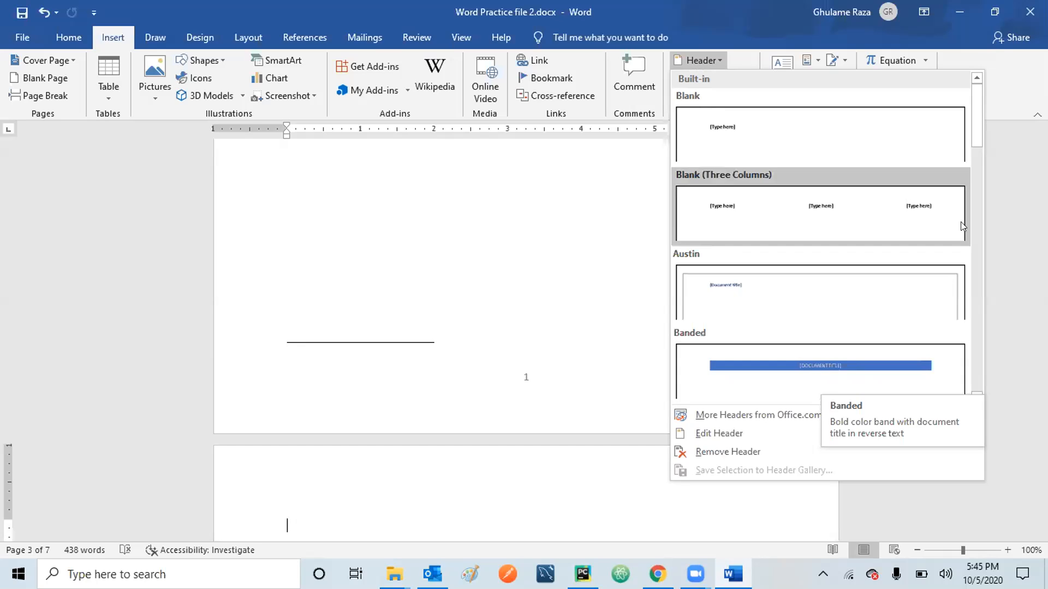
left_click_drag(977, 131, 978, 191)
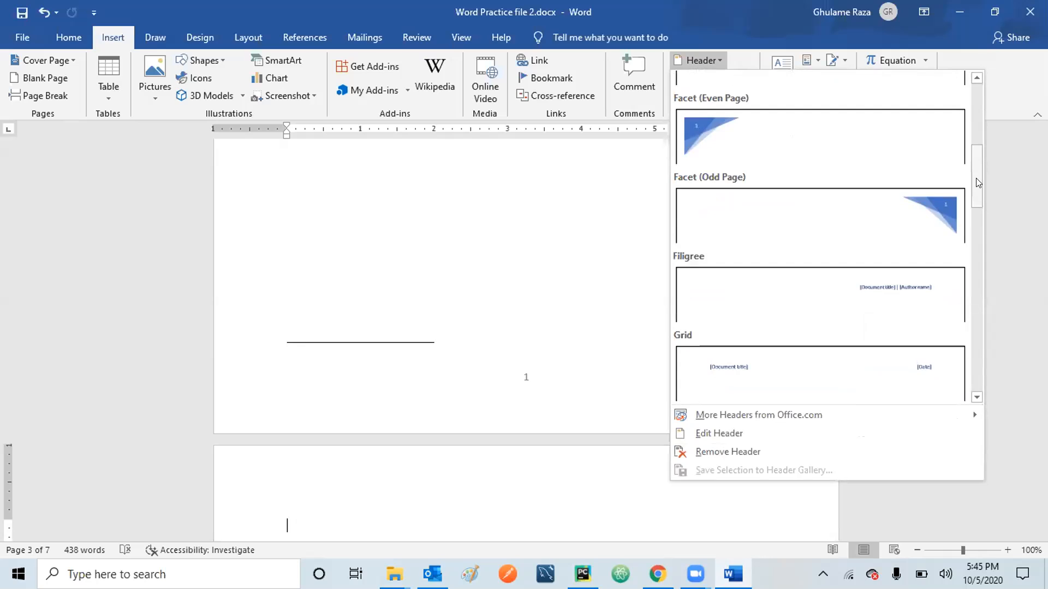
scroll(977, 224, "down", 3)
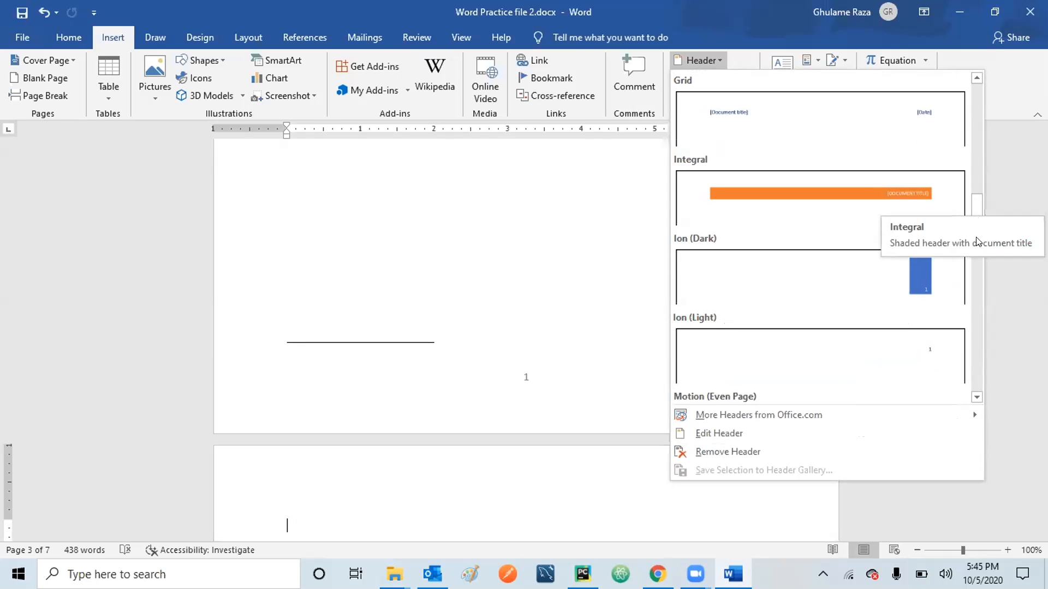
left_click_drag(977, 229, 963, 141)
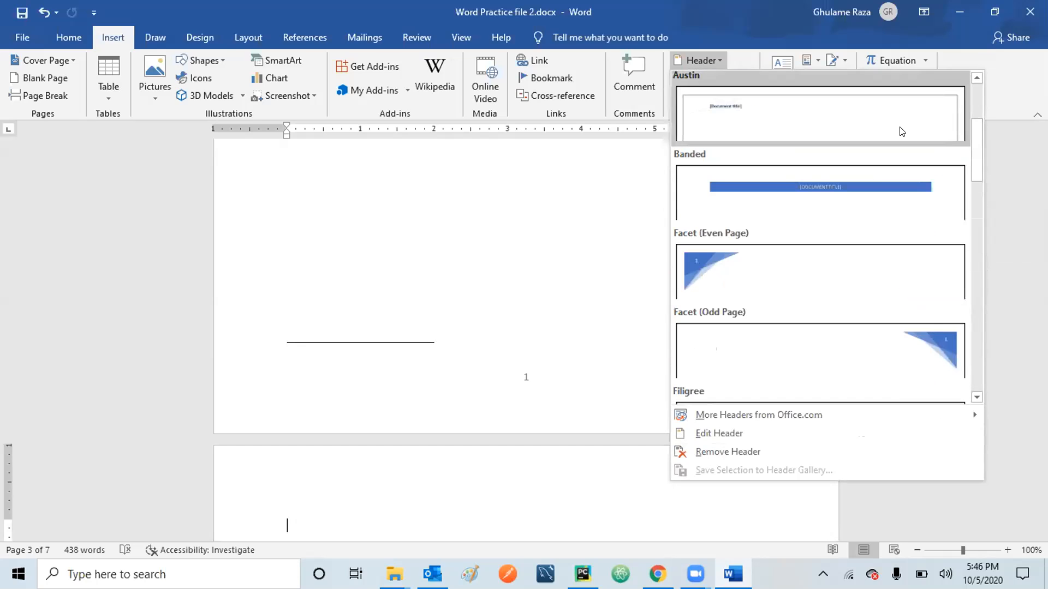
left_click(819, 187)
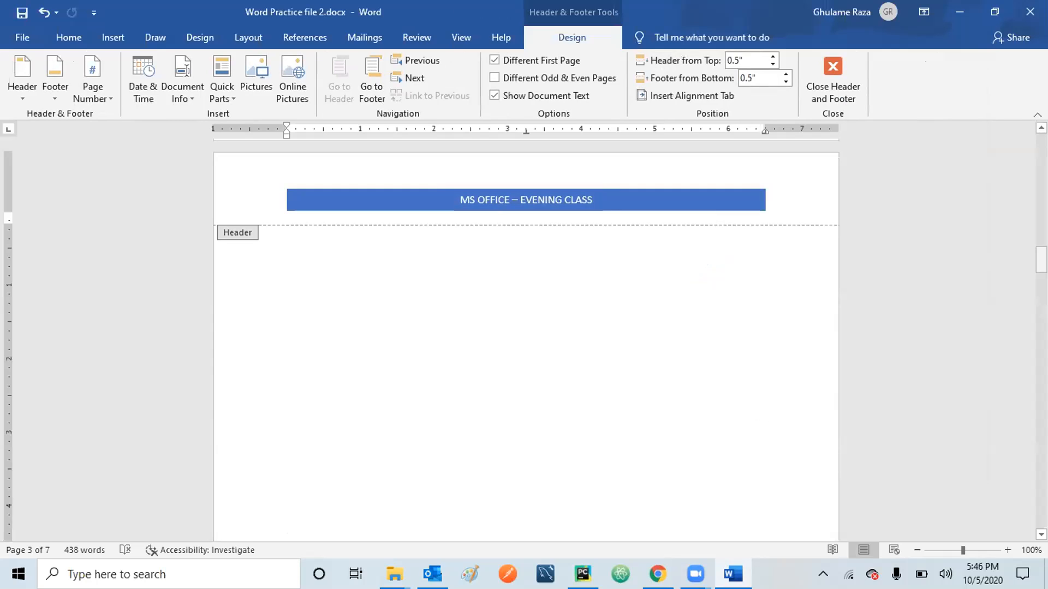
Leave header editing, briefly reopening the page 2 header, and return to the body text.
left_click_drag(1041, 261, 1013, 78)
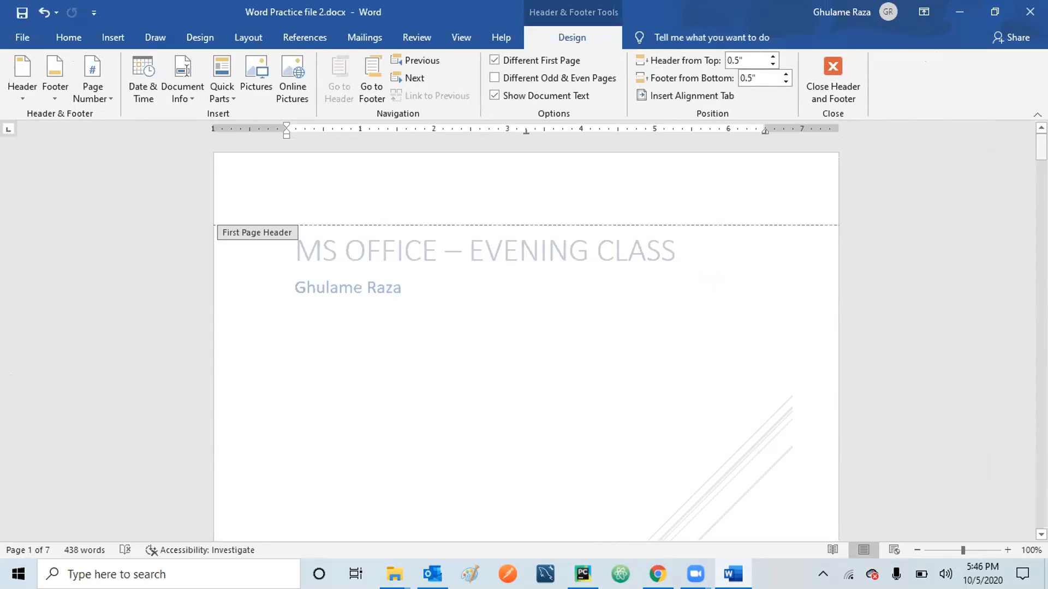
left_click_drag(1042, 148, 1041, 198)
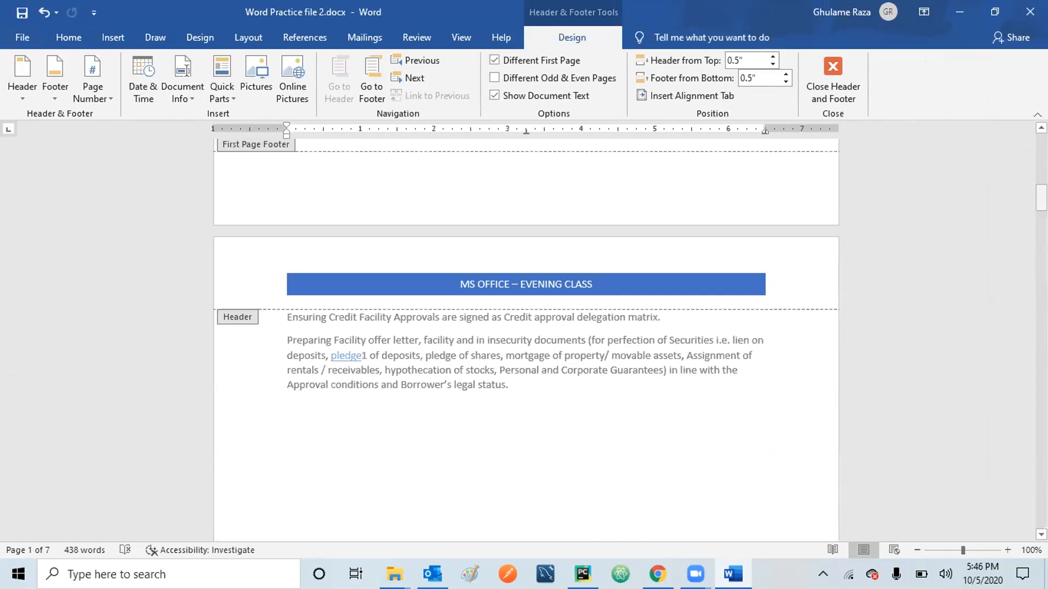
double_click(498, 388)
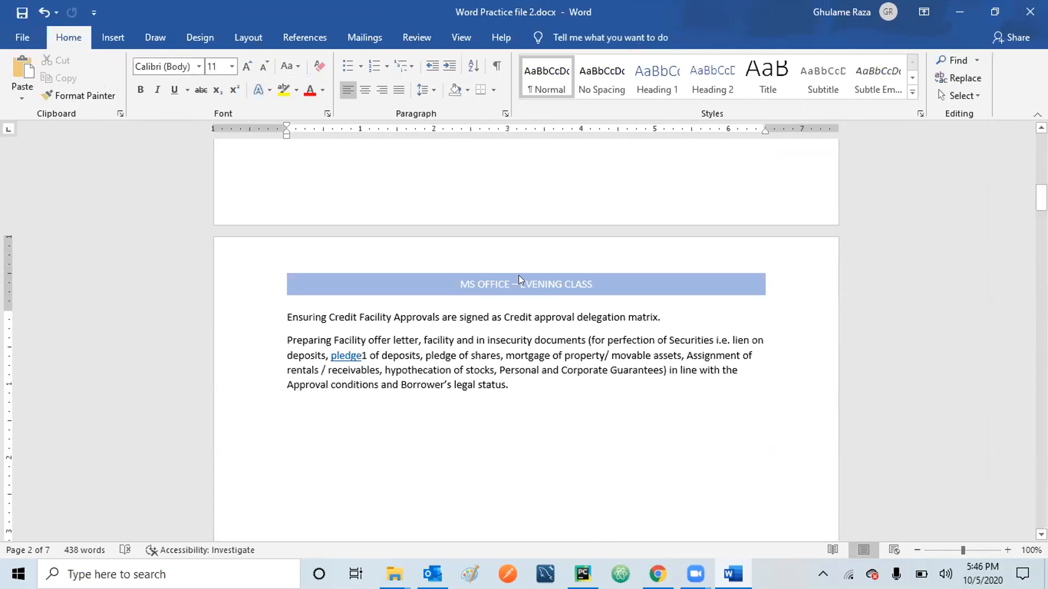
double_click(517, 318)
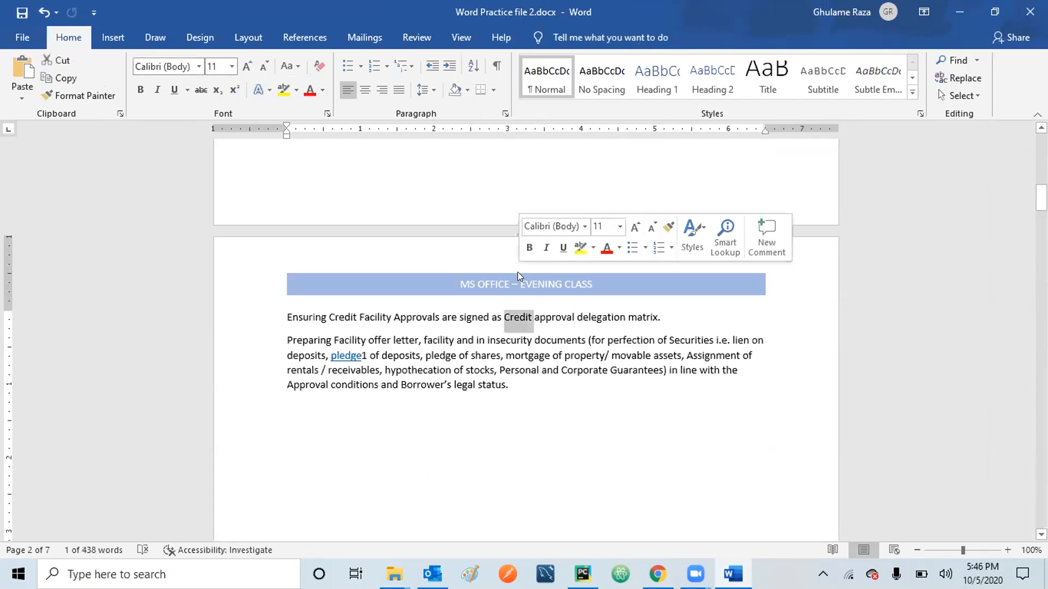
double_click(491, 278)
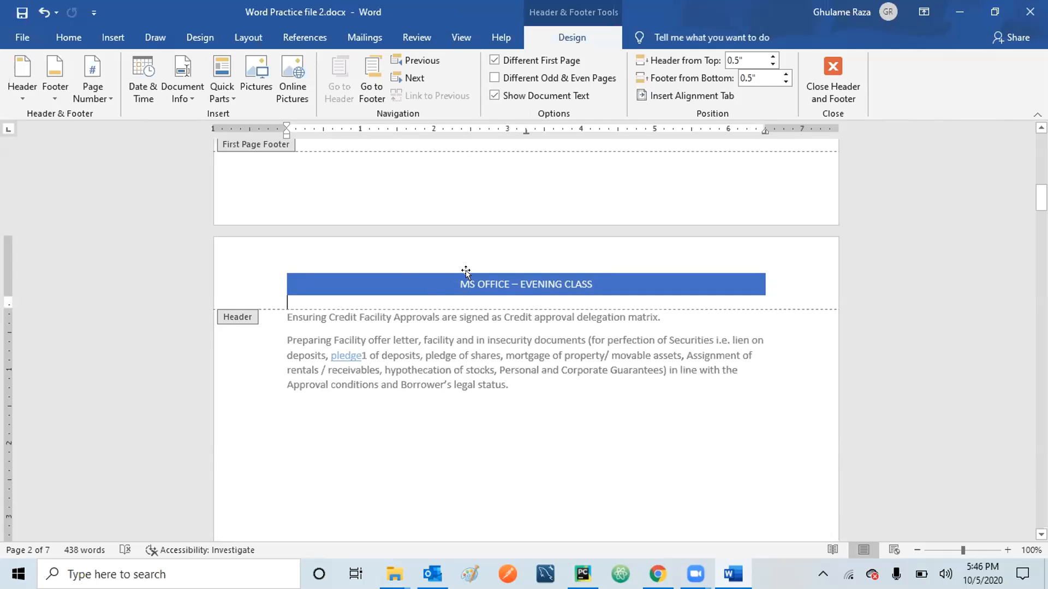
double_click(480, 368)
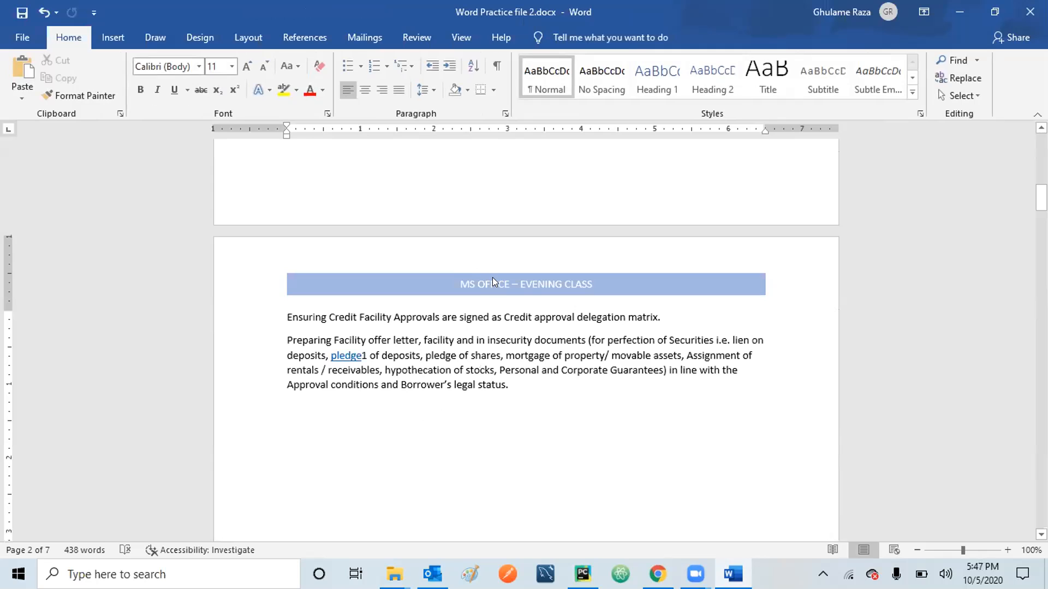
double_click(432, 291)
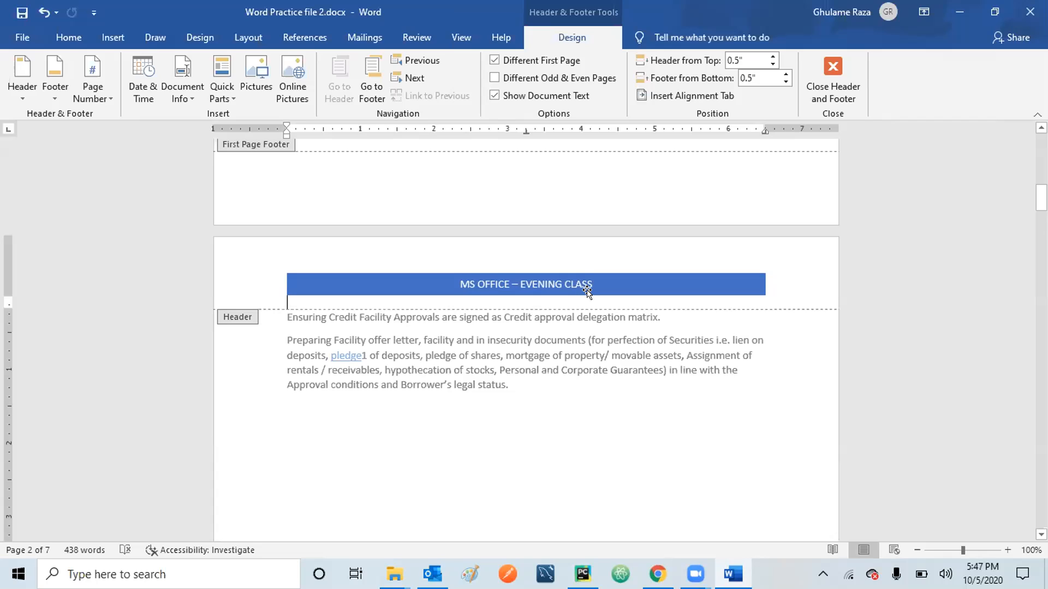
double_click(494, 425)
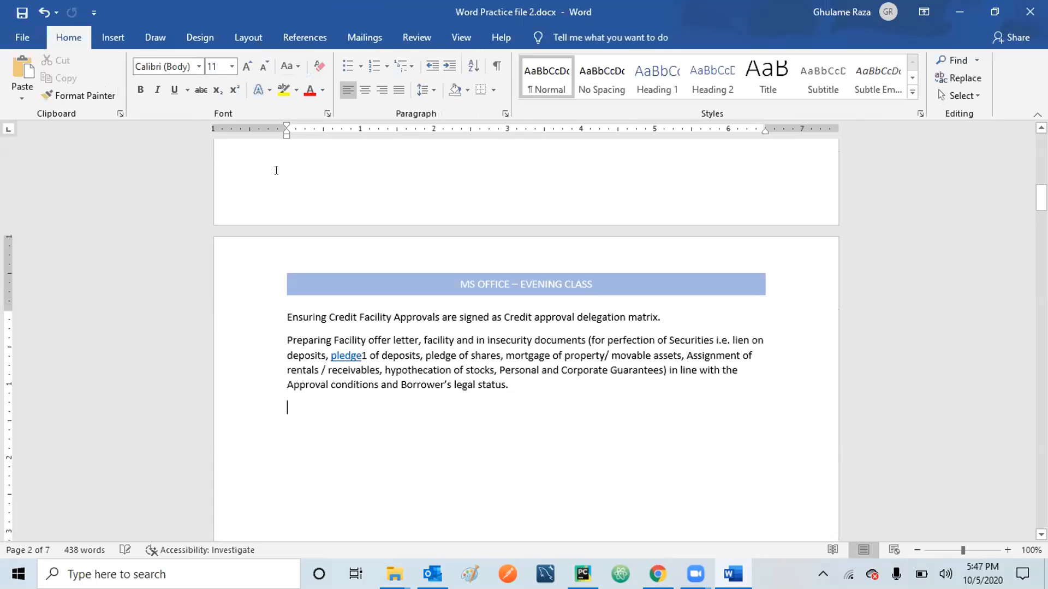
left_click(113, 36)
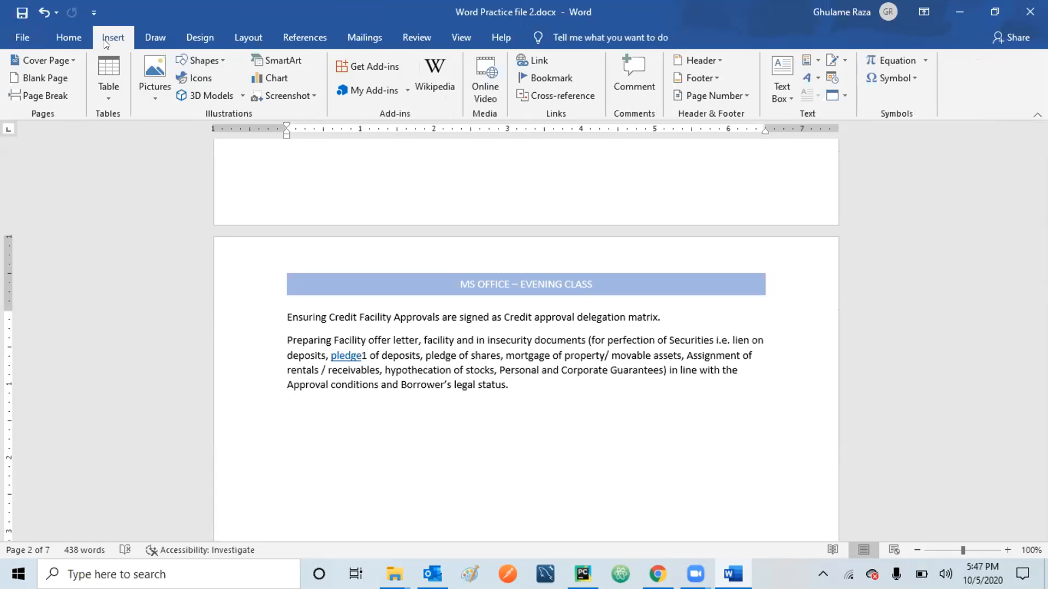
Browse the built-in Footer designs down to Retrospect.
left_click(717, 81)
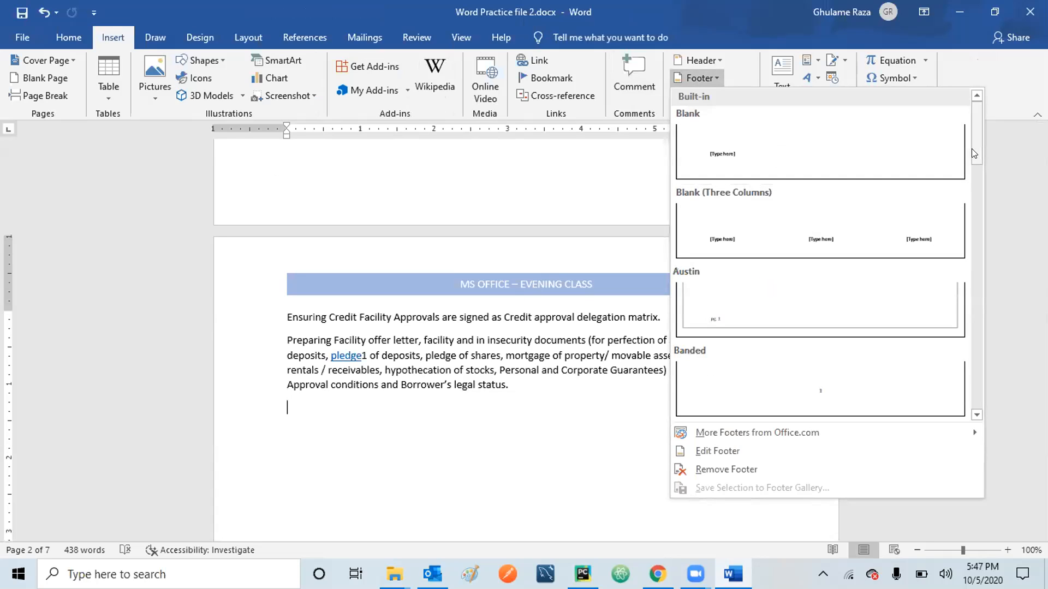
left_click_drag(972, 148, 986, 265)
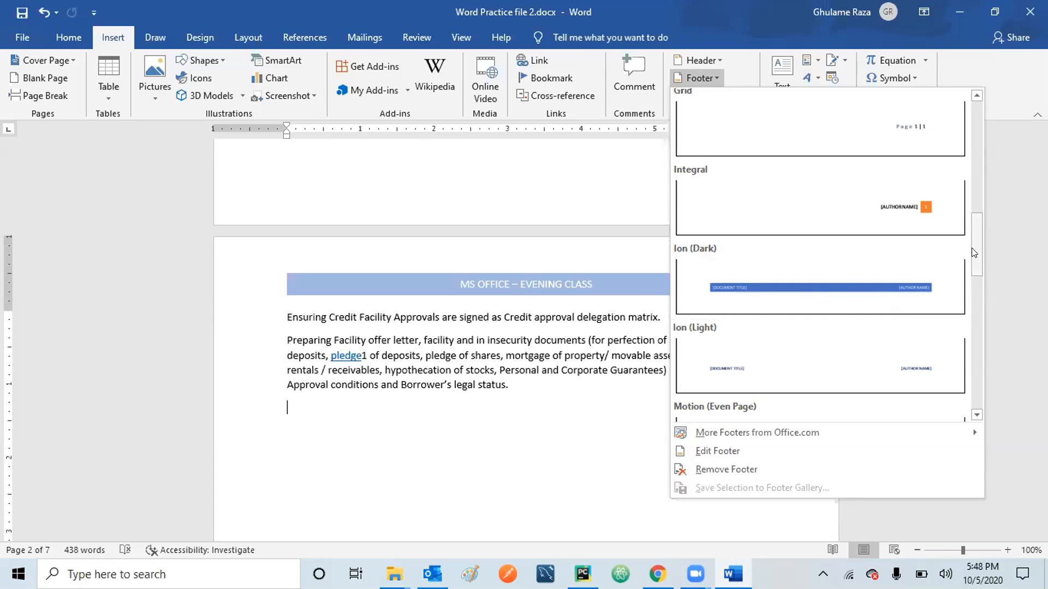
left_click_drag(973, 250, 982, 310)
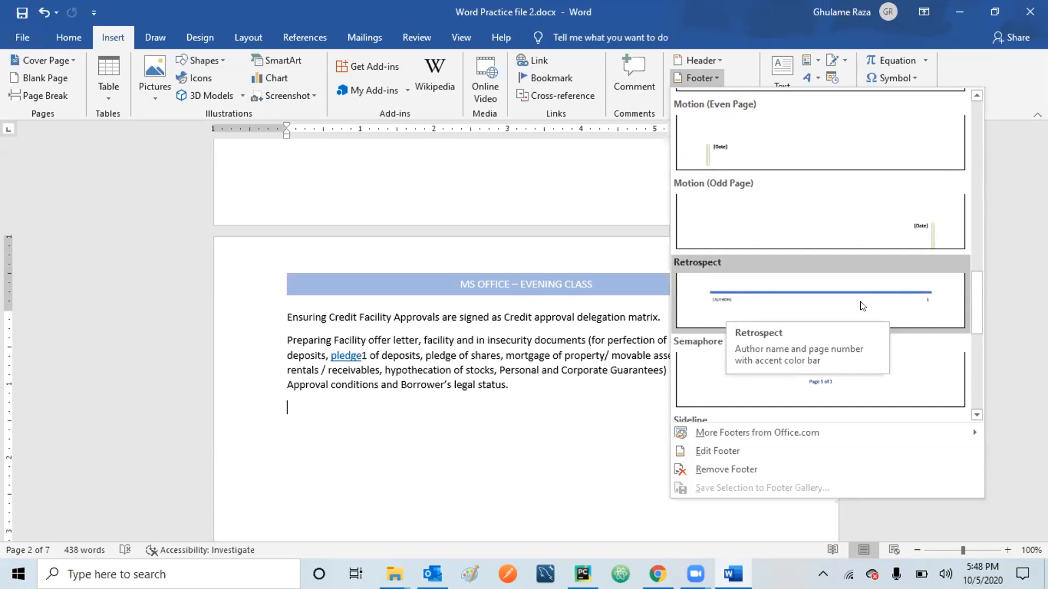
Apply the Retrospect footer with the author name and page number, then return to the body.
left_click(842, 302)
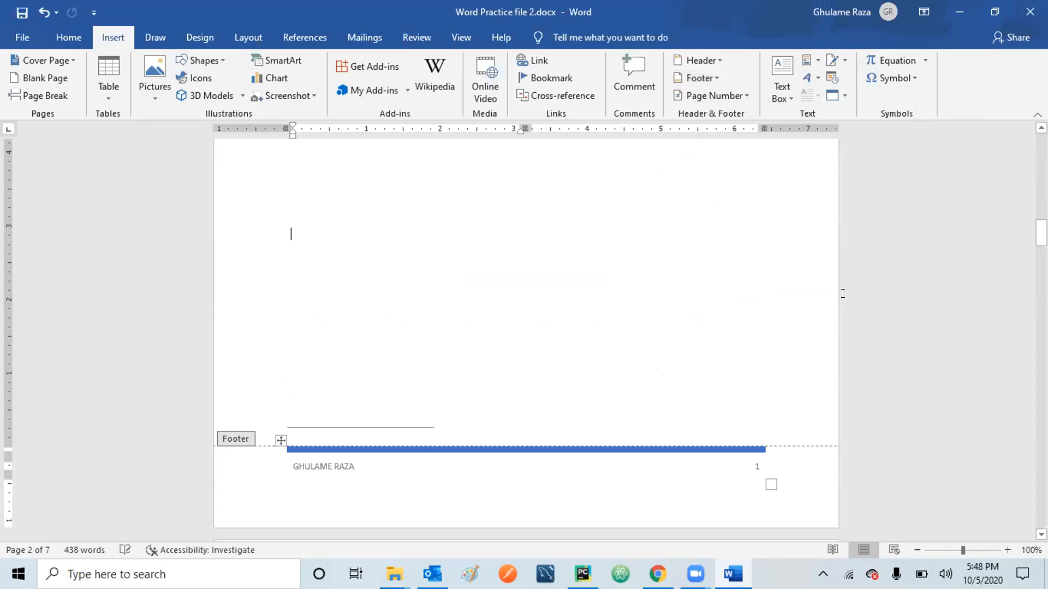
left_click(361, 462)
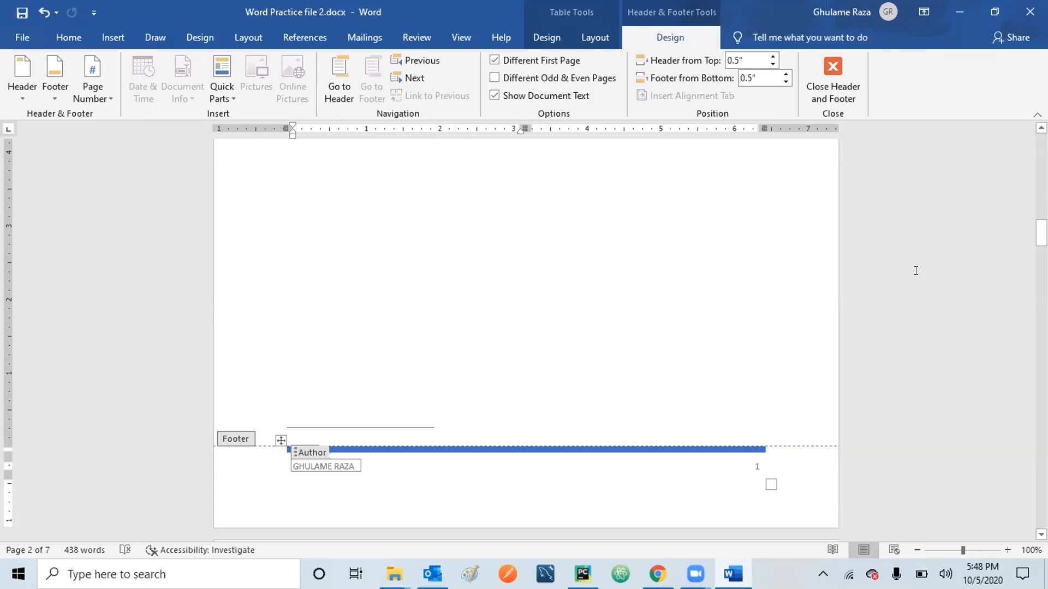
scroll(524, 328, "up", 10)
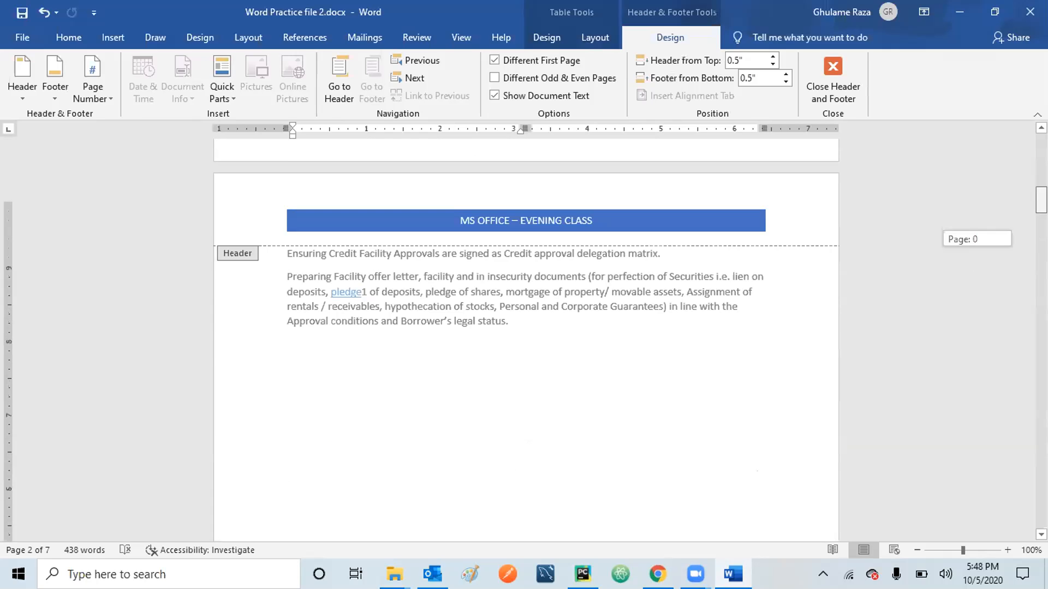
left_click_drag(1041, 195, 1042, 196)
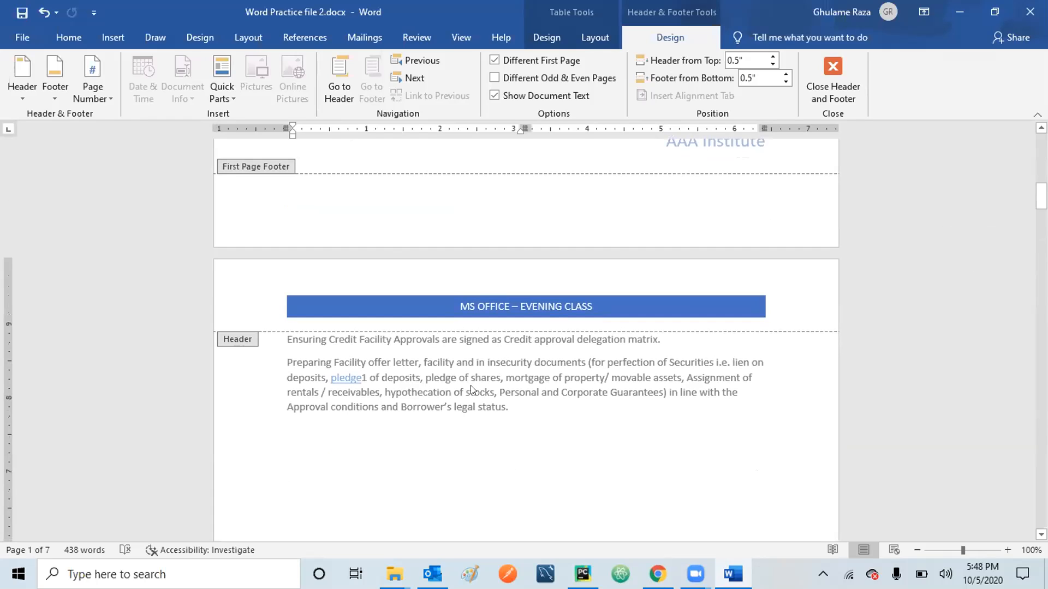
double_click(536, 411)
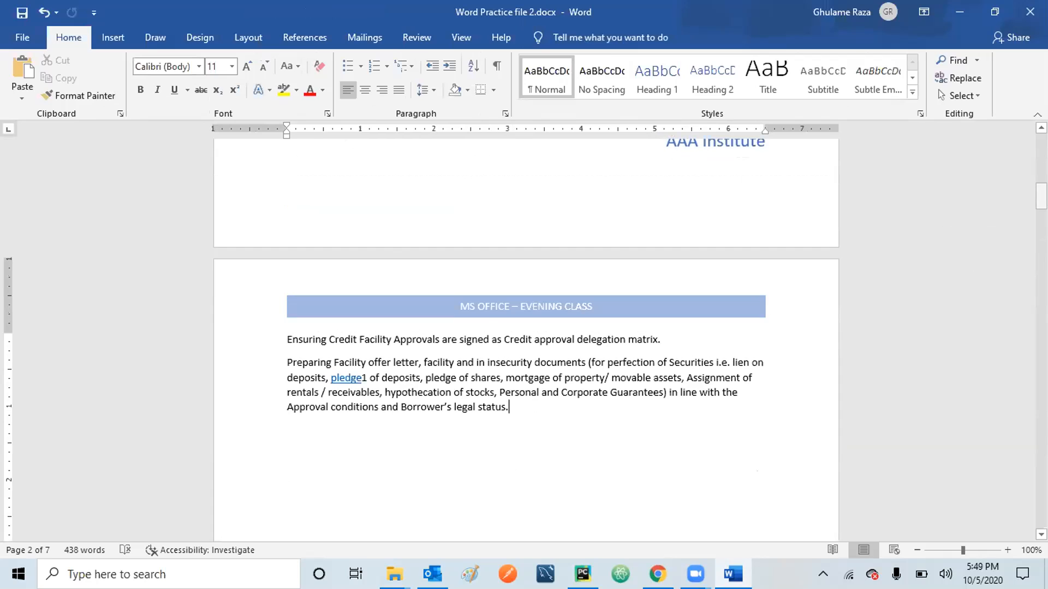
left_click_drag(1042, 195, 1041, 313)
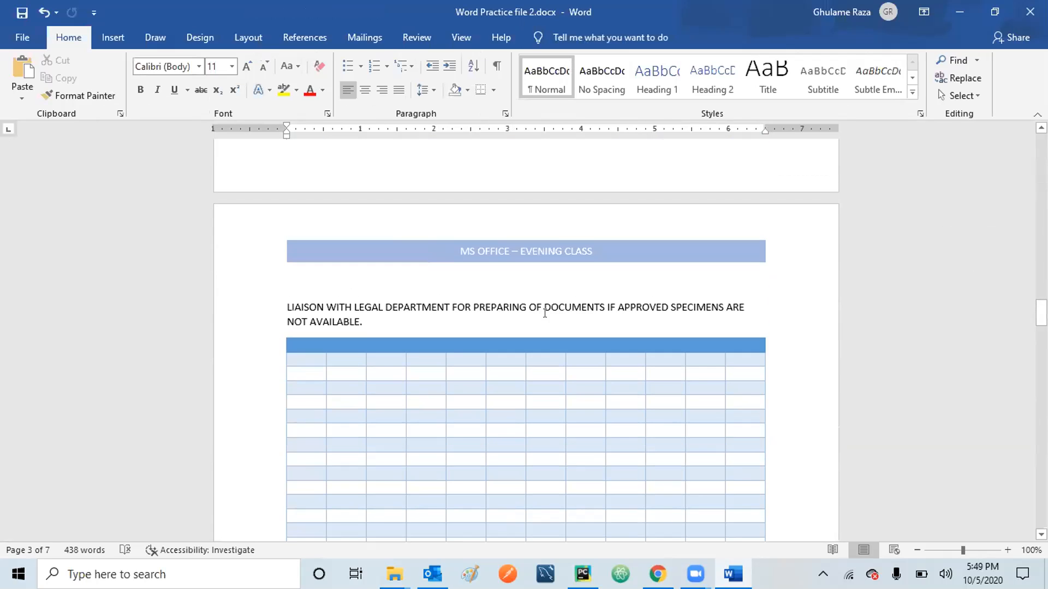
left_click(544, 311)
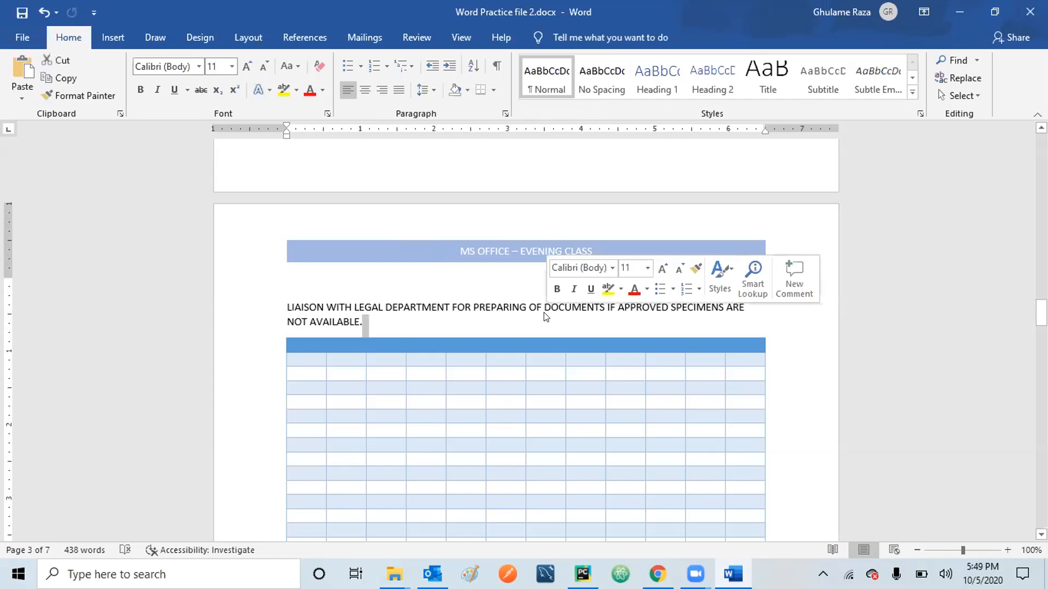
left_click(460, 319)
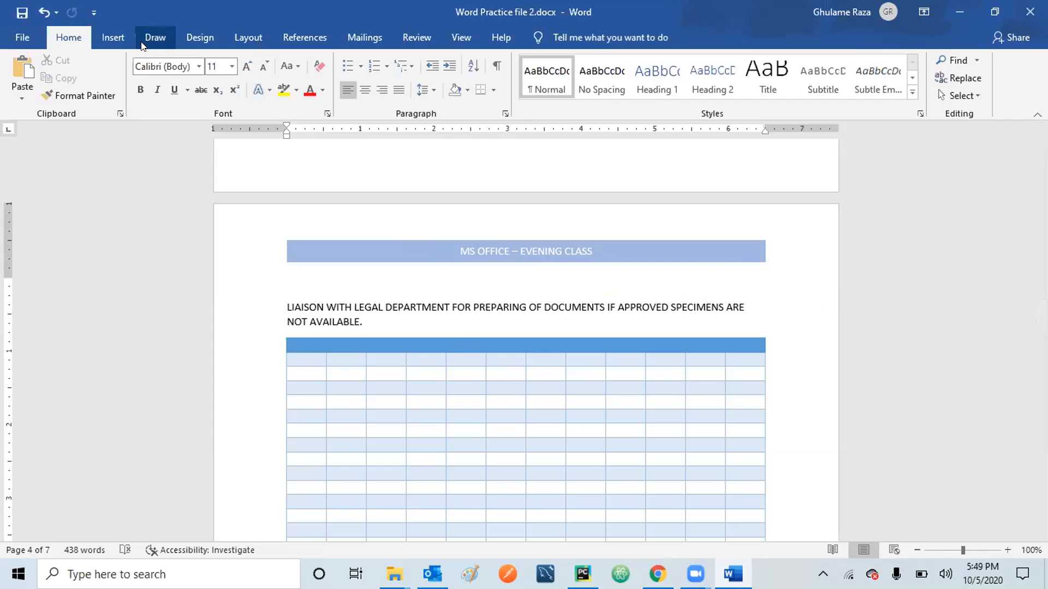
left_click(105, 39)
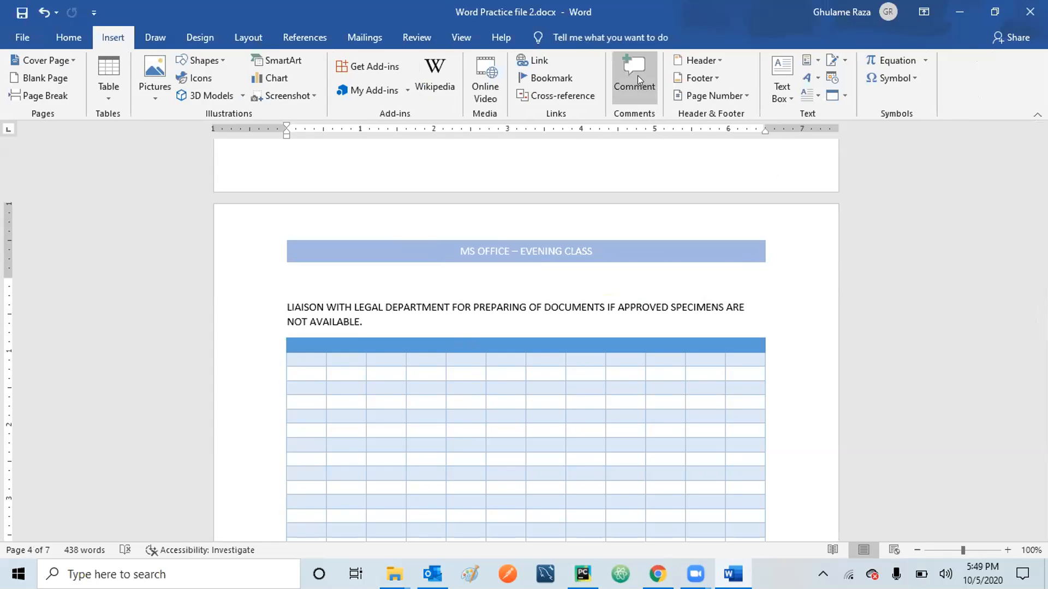
left_click(418, 36)
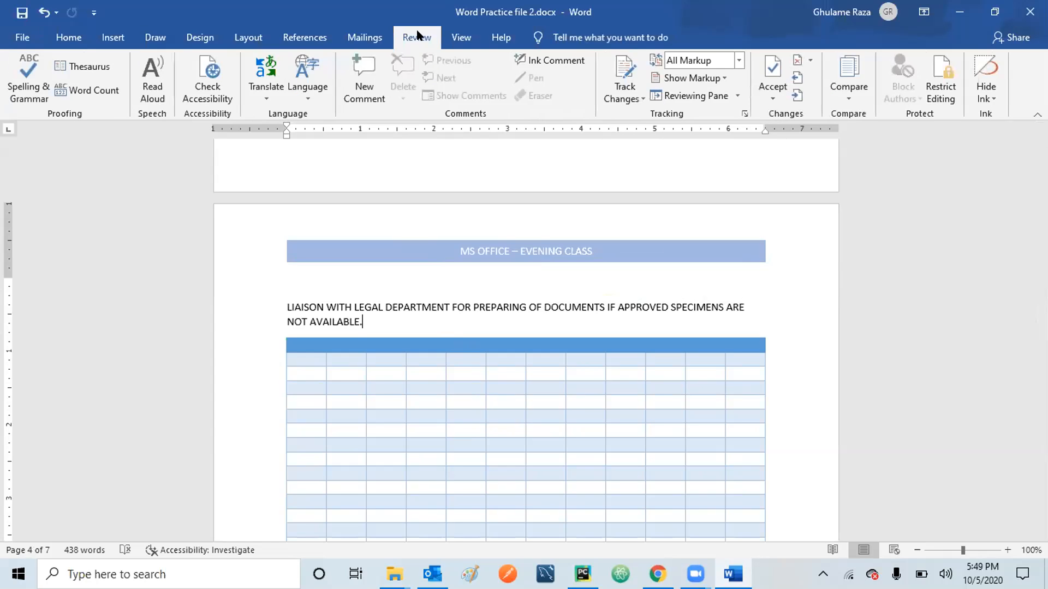
left_click(114, 38)
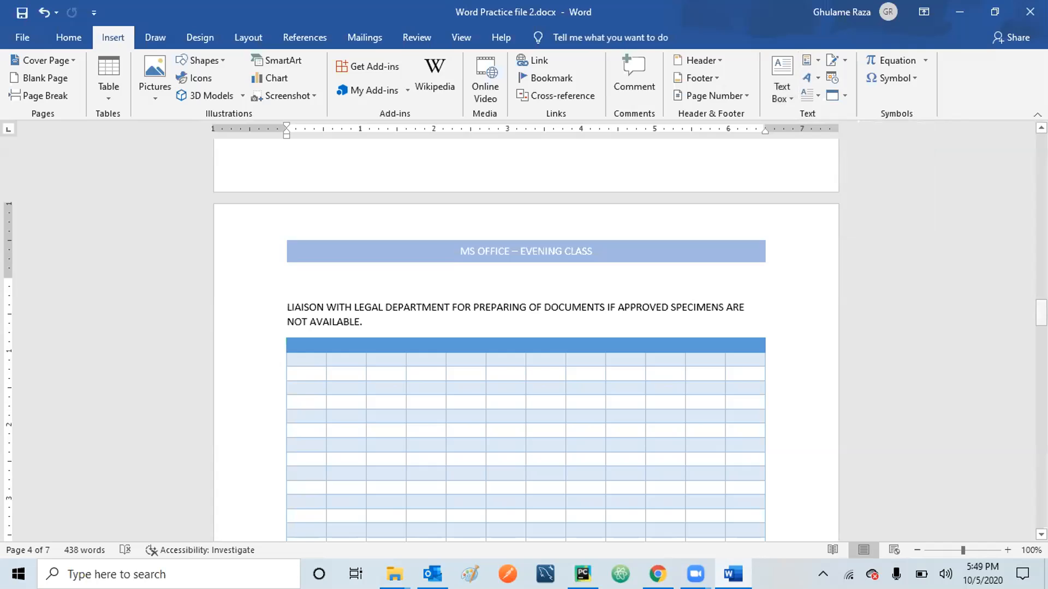
left_click_drag(1041, 313, 1042, 485)
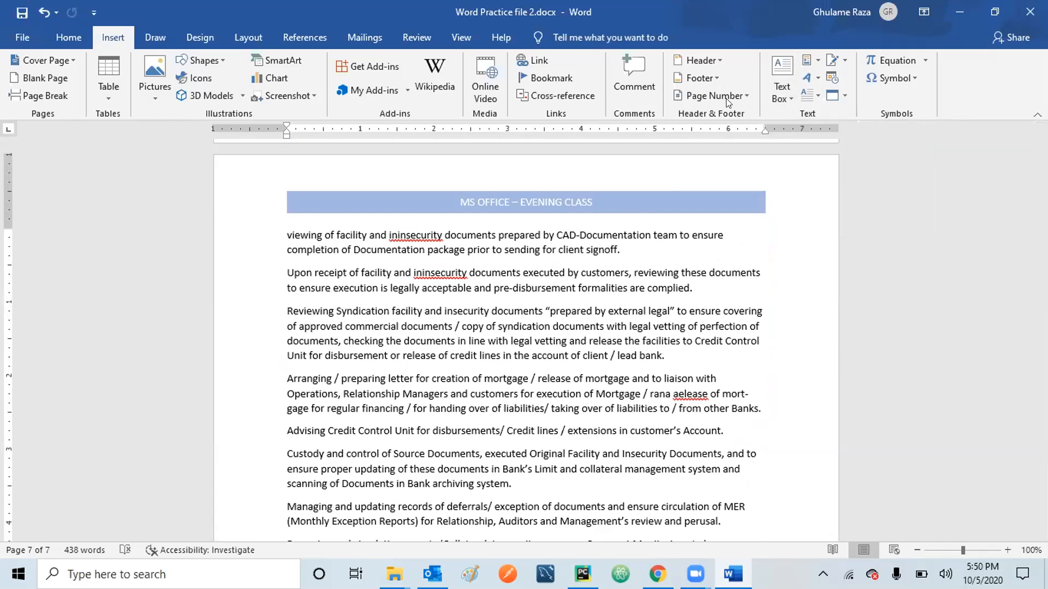
left_click(788, 97)
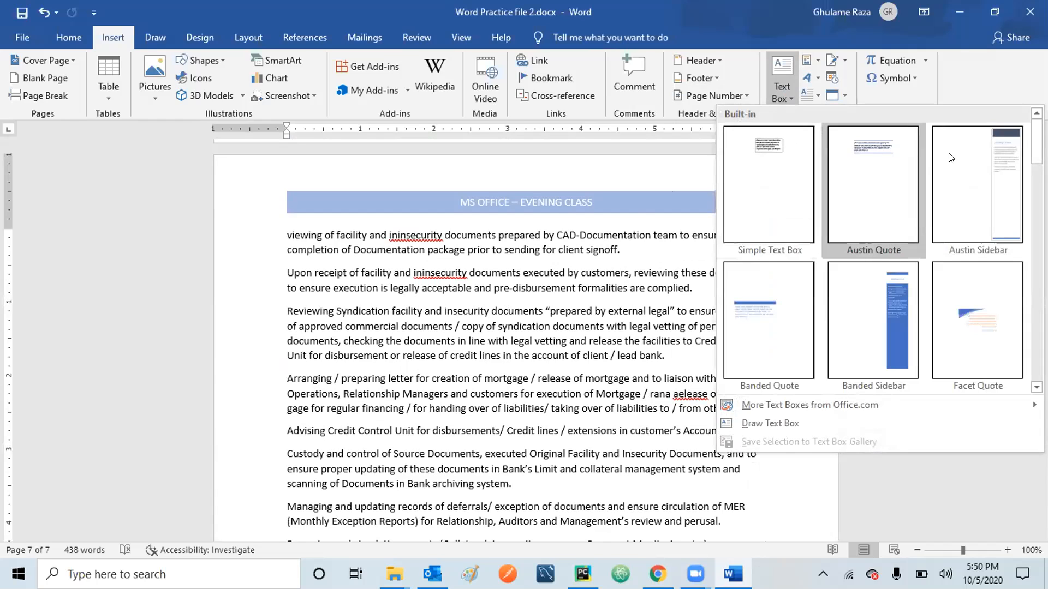
left_click(895, 309)
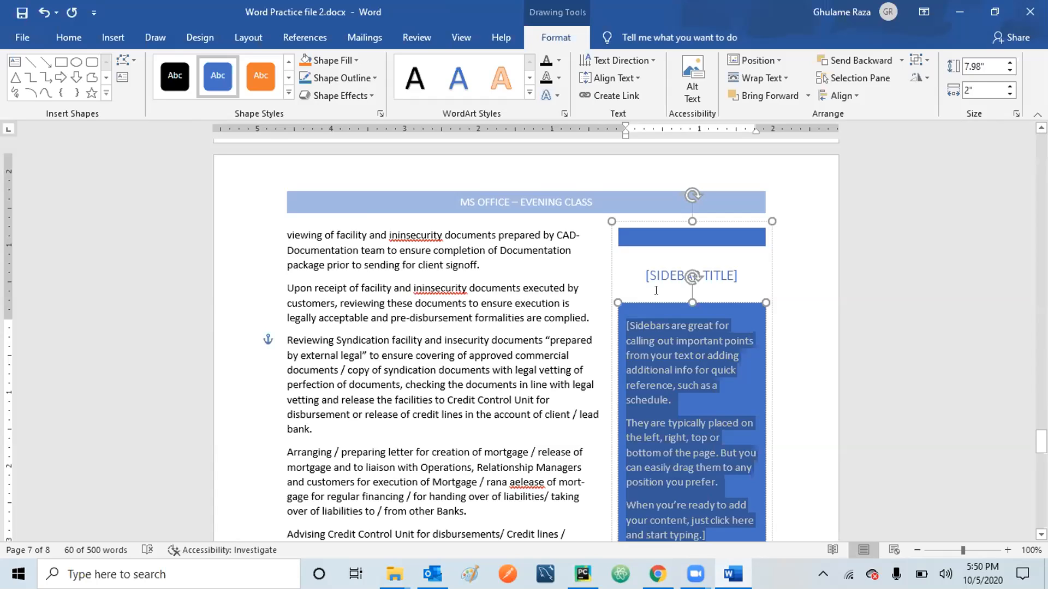
left_click(41, 13)
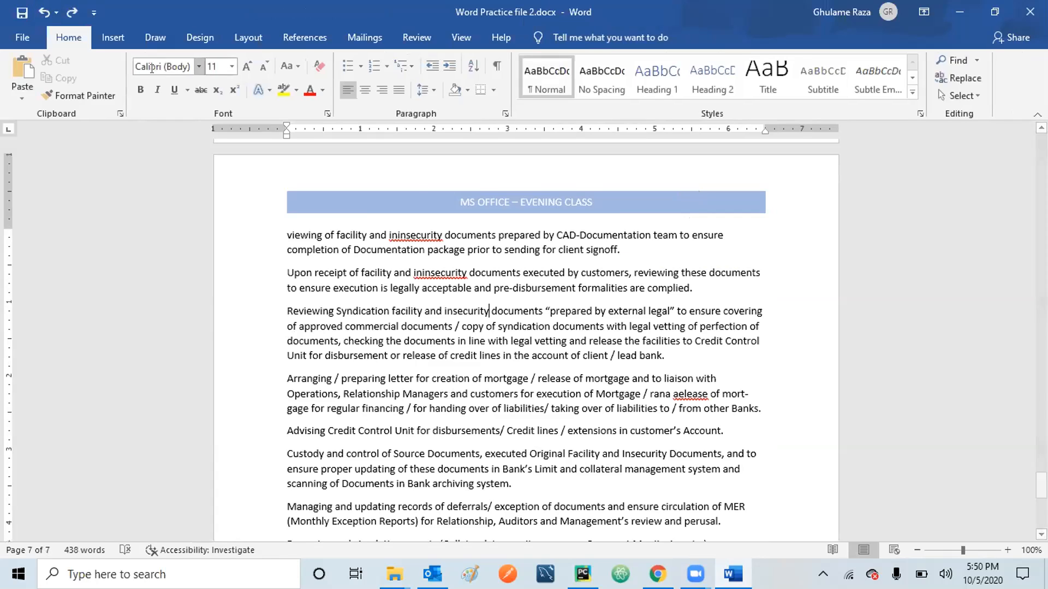
Insert a Simple Text Box with placeholder quote text into the Reviewing Syndication paragraph.
left_click(112, 37)
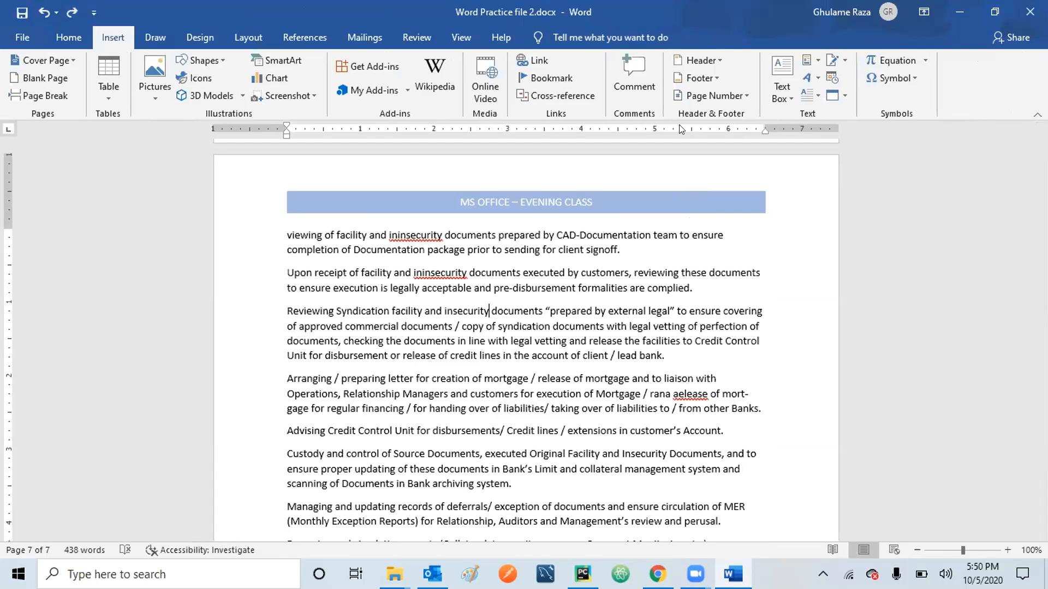
left_click(786, 93)
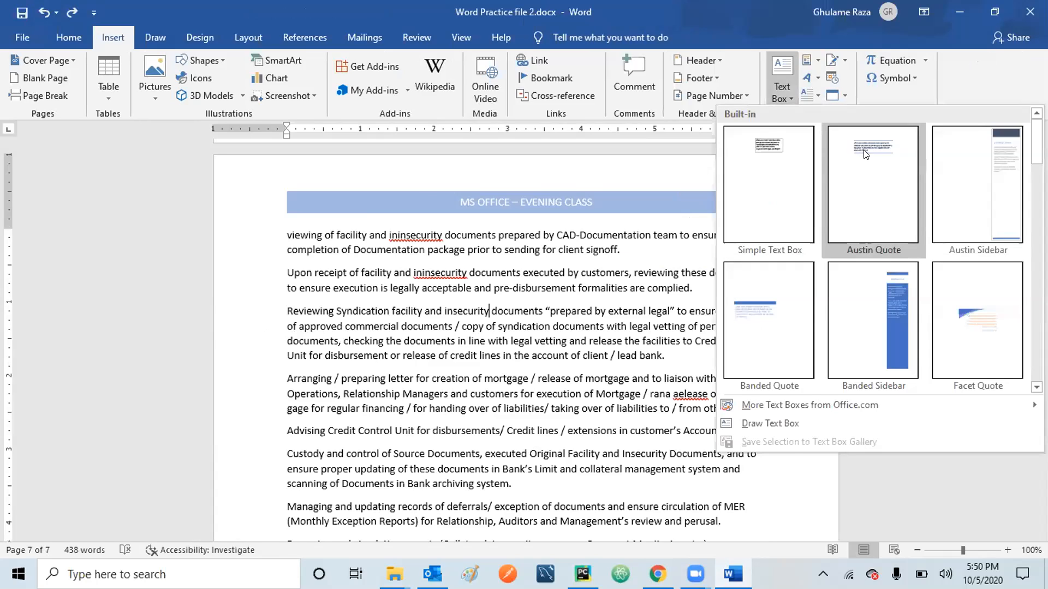
left_click(767, 141)
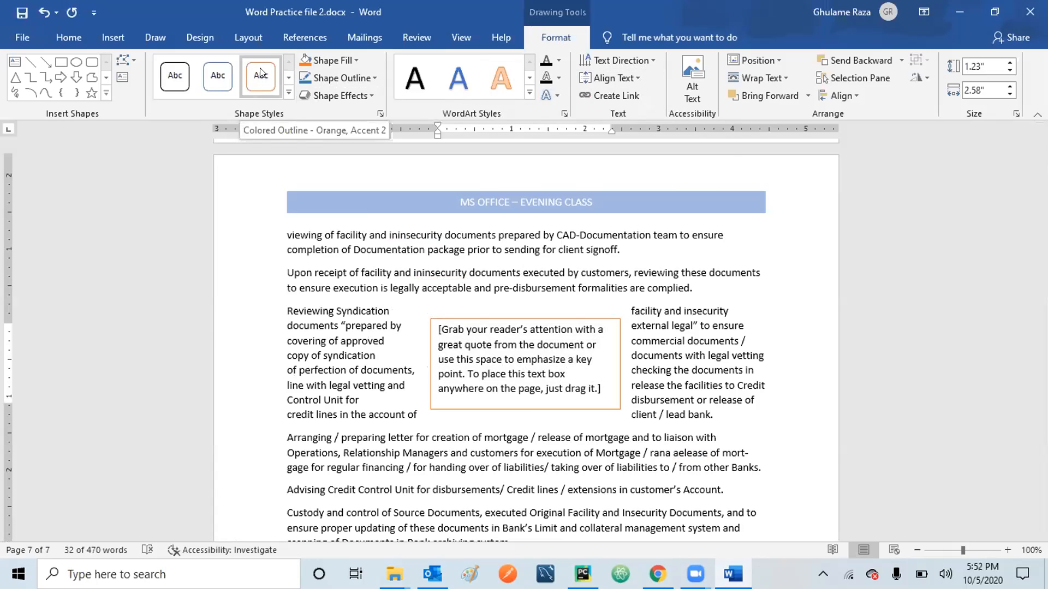
Browse the text box's Shape Styles without applying one, then place the cursor before 'Arranging'.
left_click(287, 81)
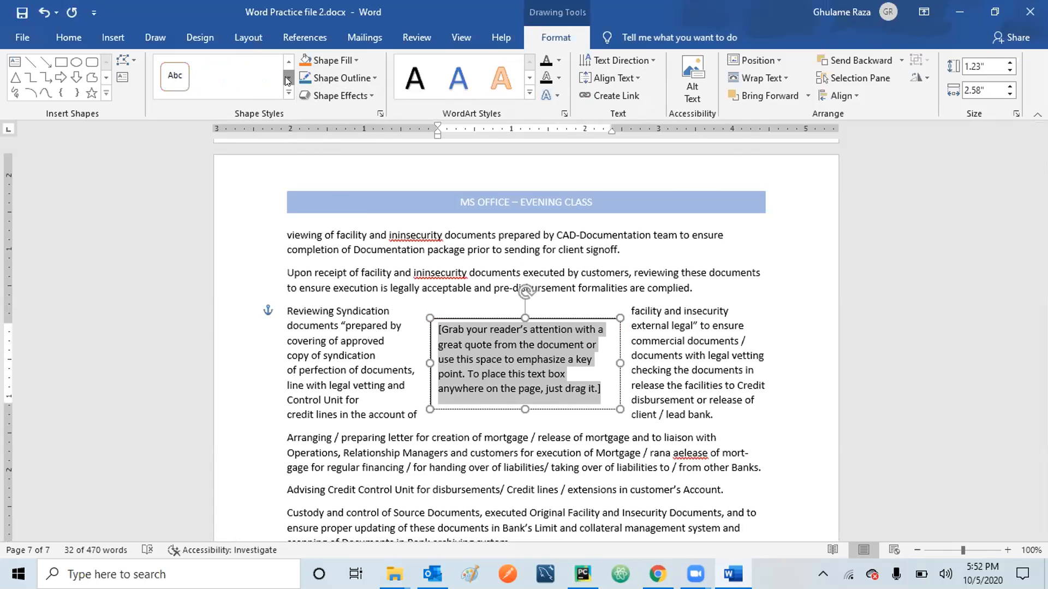
left_click(288, 81)
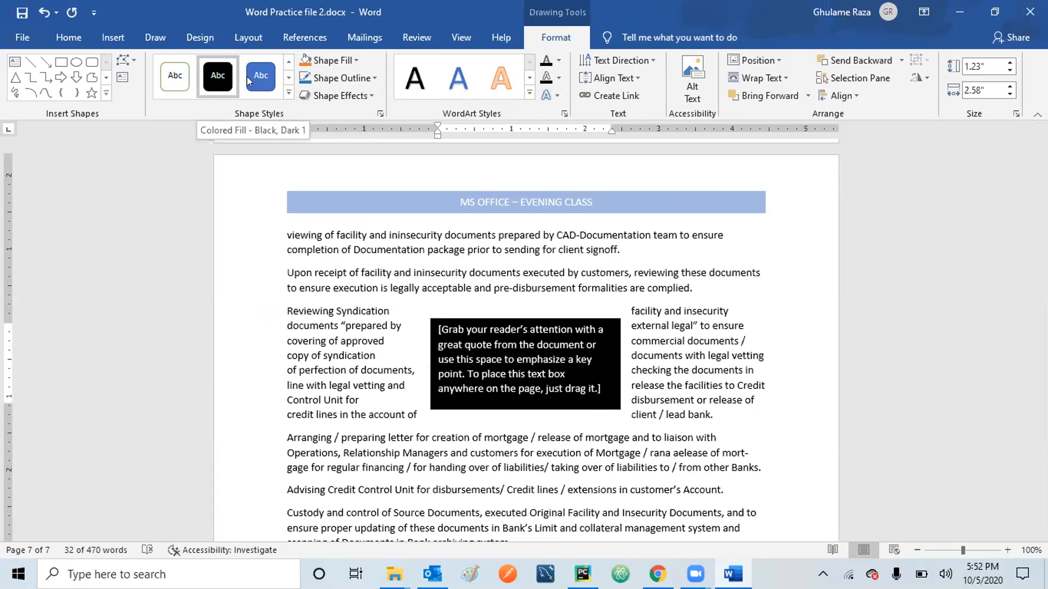
left_click(286, 79)
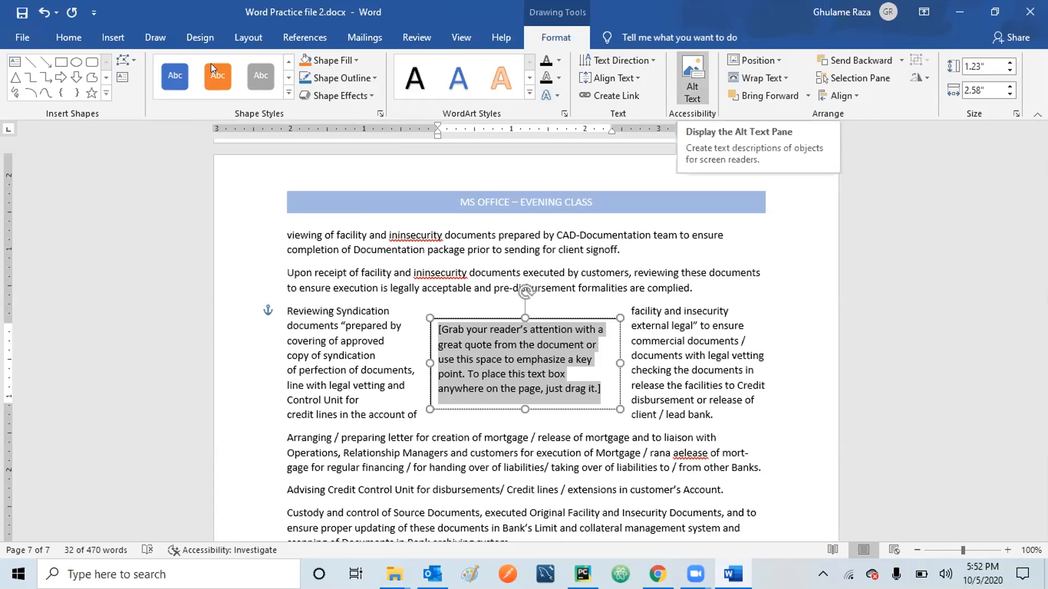
left_click(113, 37)
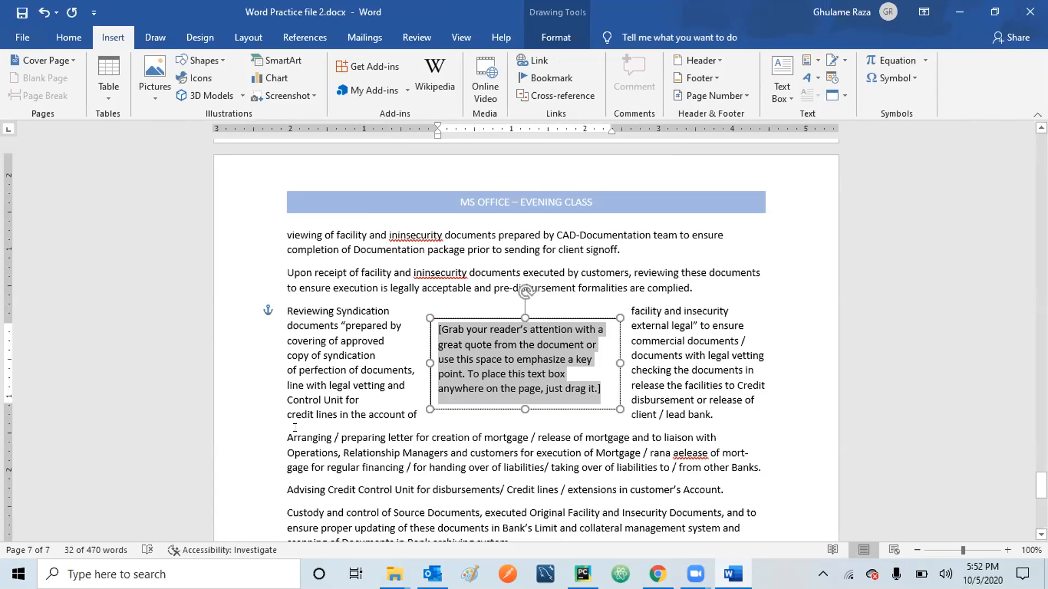
left_click(281, 435)
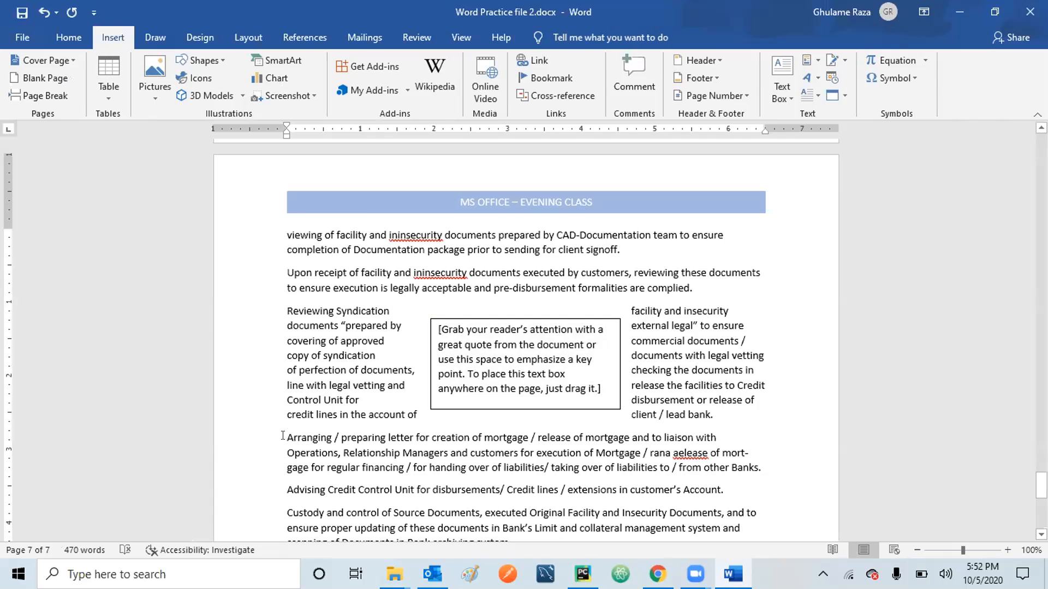
Turn the 'A' of 'Arranging' into a Dropped capital spanning three lines.
left_click_drag(283, 435, 332, 439)
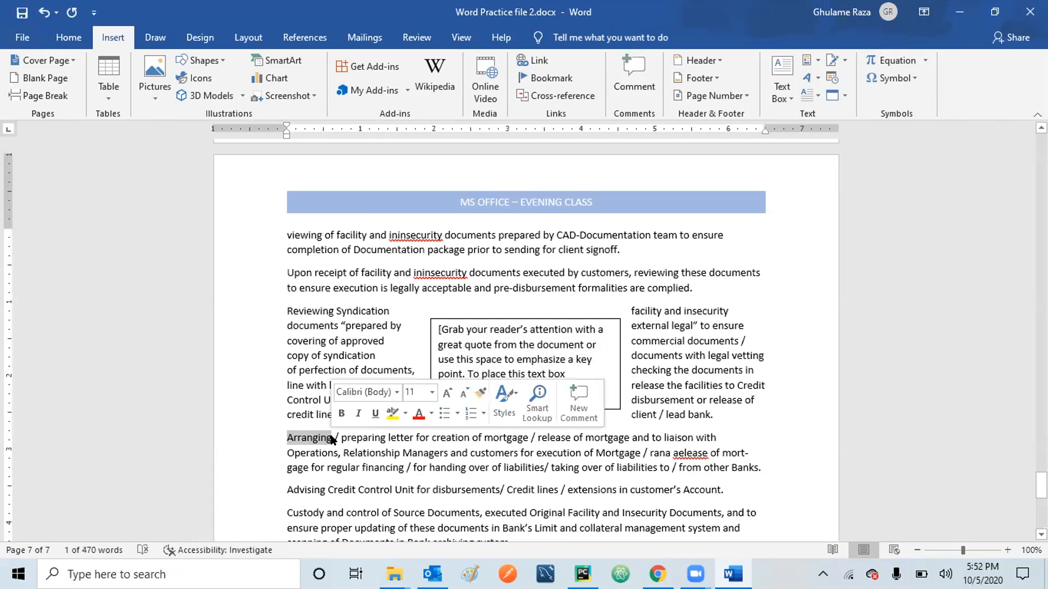
left_click(287, 438)
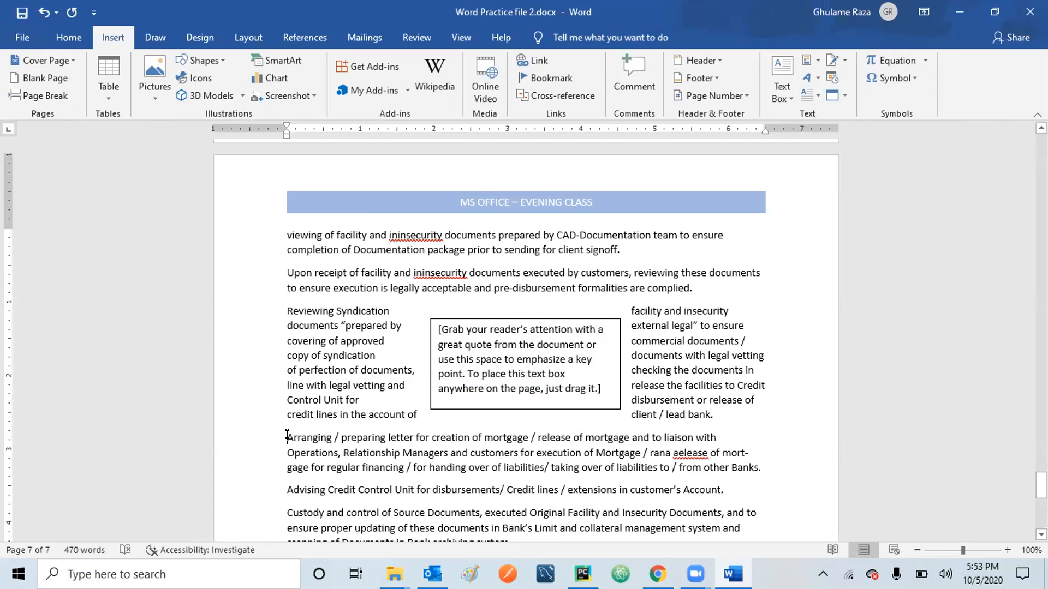
left_click_drag(287, 436, 289, 438)
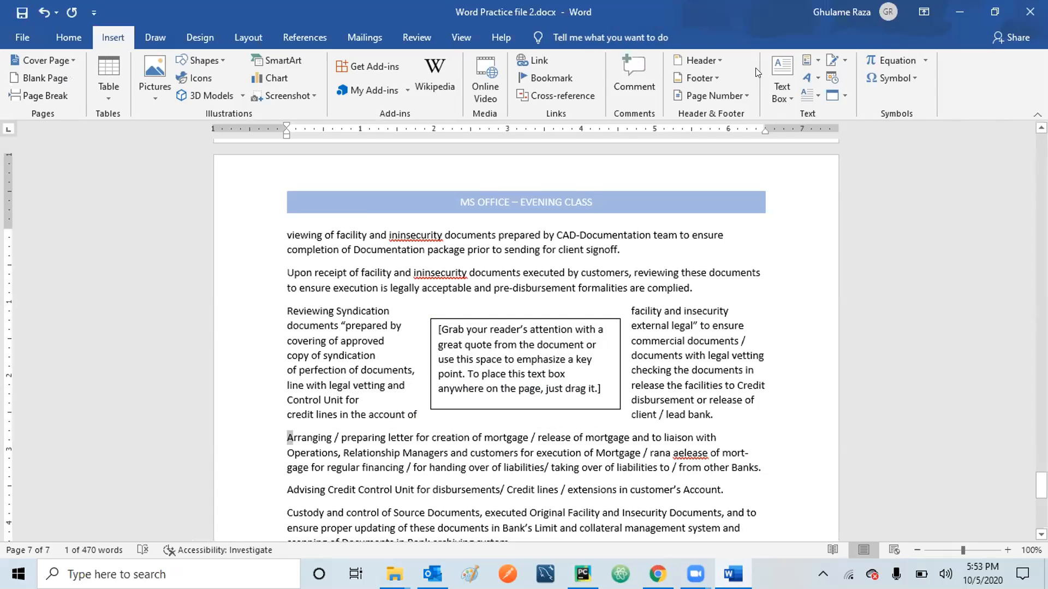
left_click(816, 96)
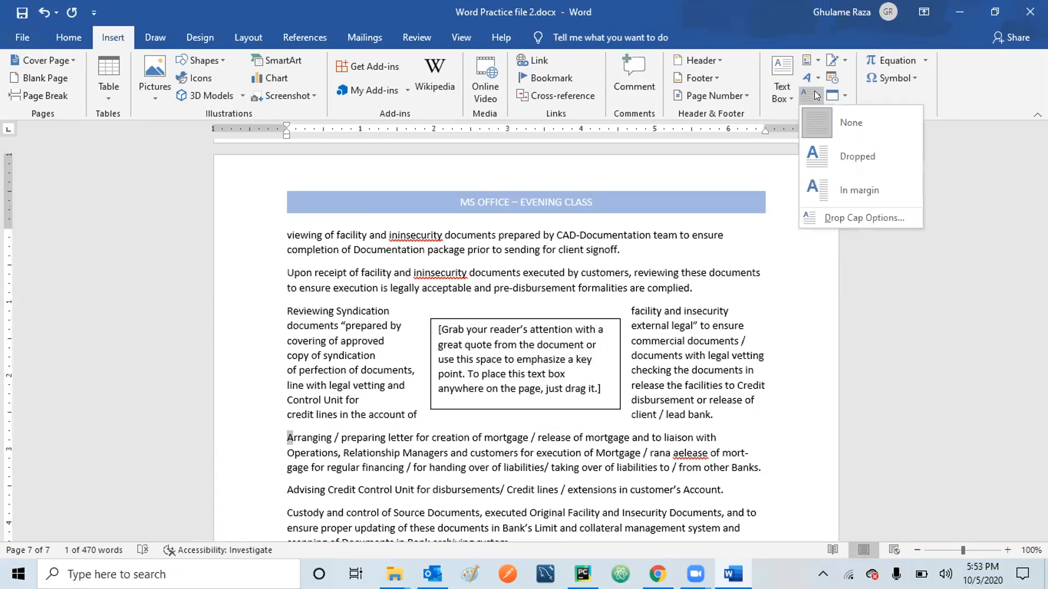
left_click(815, 160)
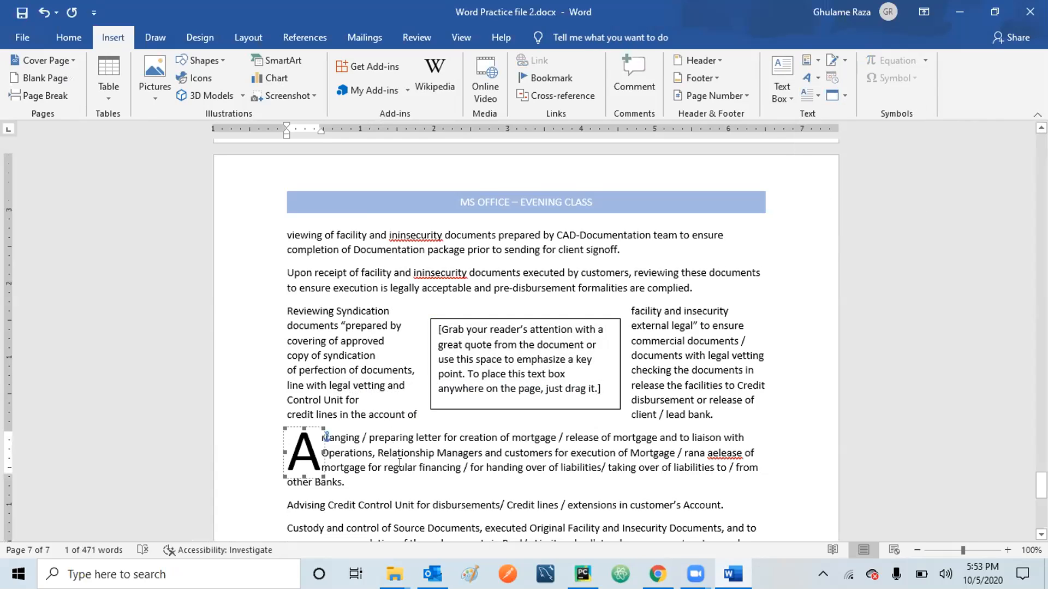
left_click(401, 466)
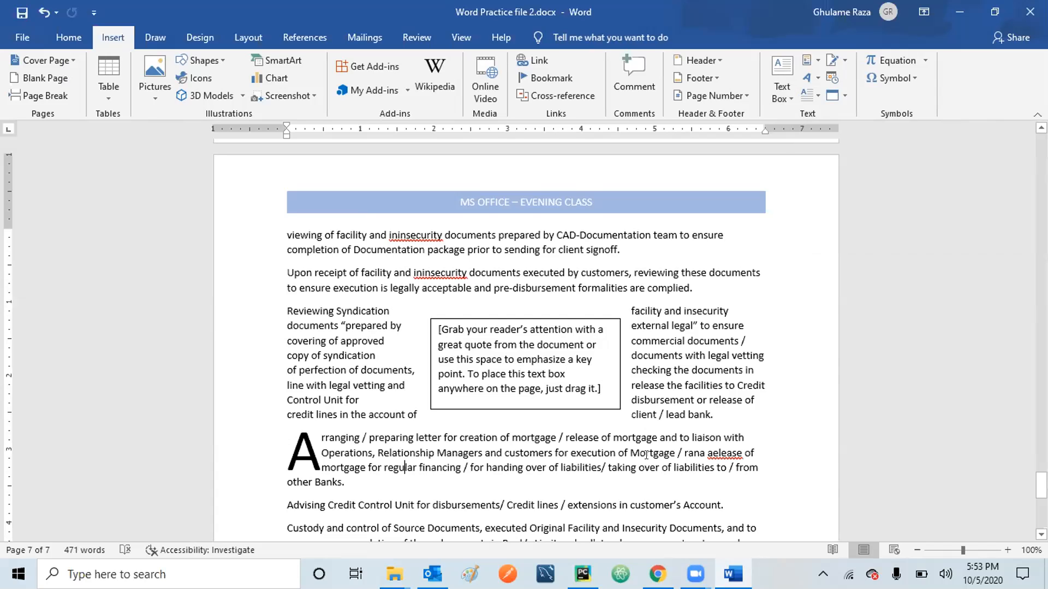
left_click(586, 502)
Add a Microsoft Office Signature Line at the document end with the signer's name and title Instructor.
key("Down")
key("Down")
key("Down")
key("Down")
key("Down")
key("Down")
key("Down")
key("Down")
key("Down")
key("Down")
key("Down")
key("Down")
key("Down")
key("Down")
key("Down")
key("Down")
key("Down")
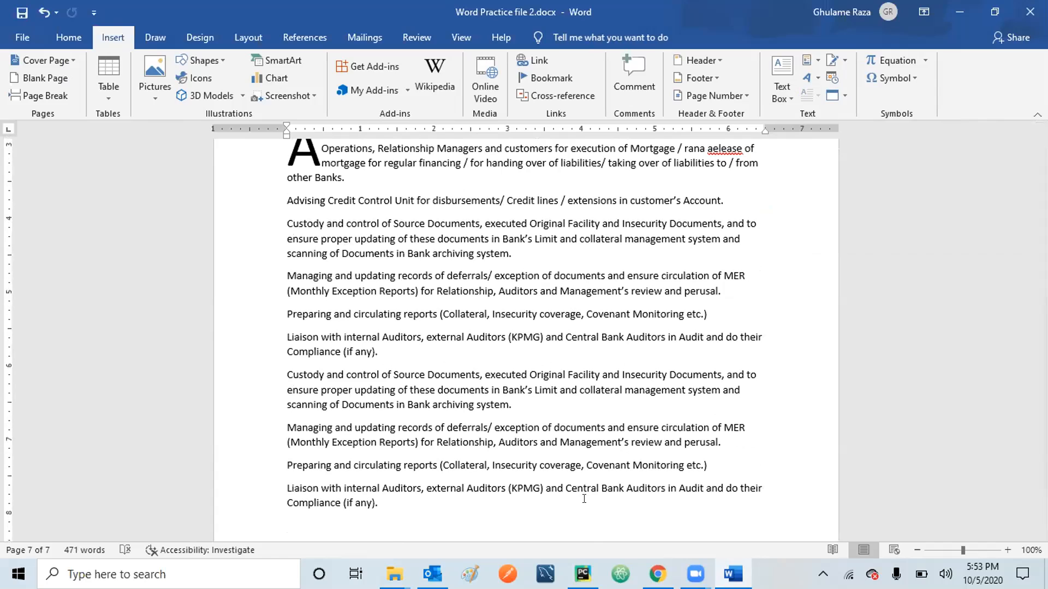
key("Return")
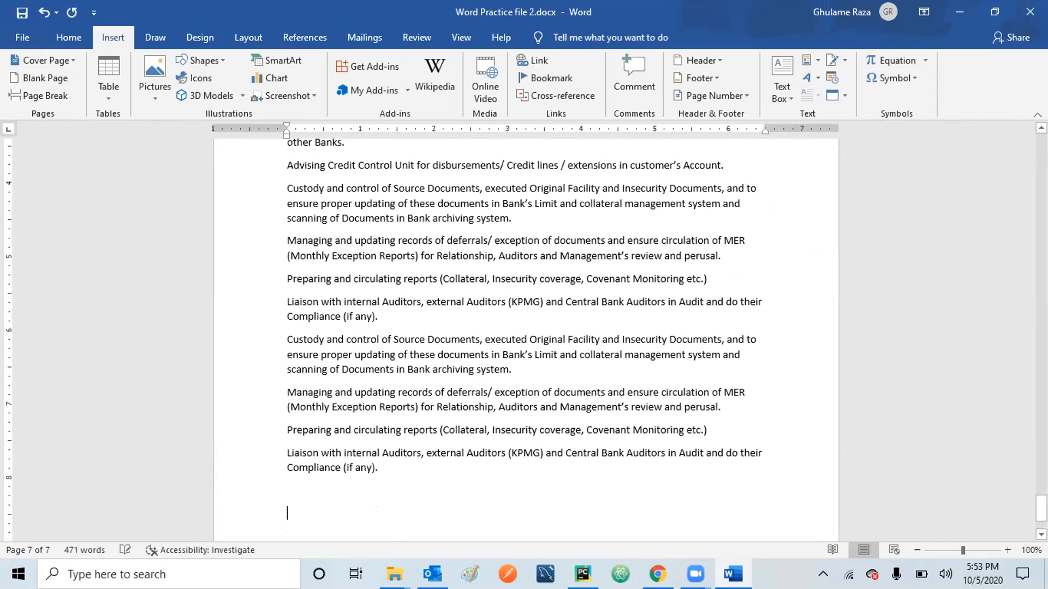
left_click(844, 60)
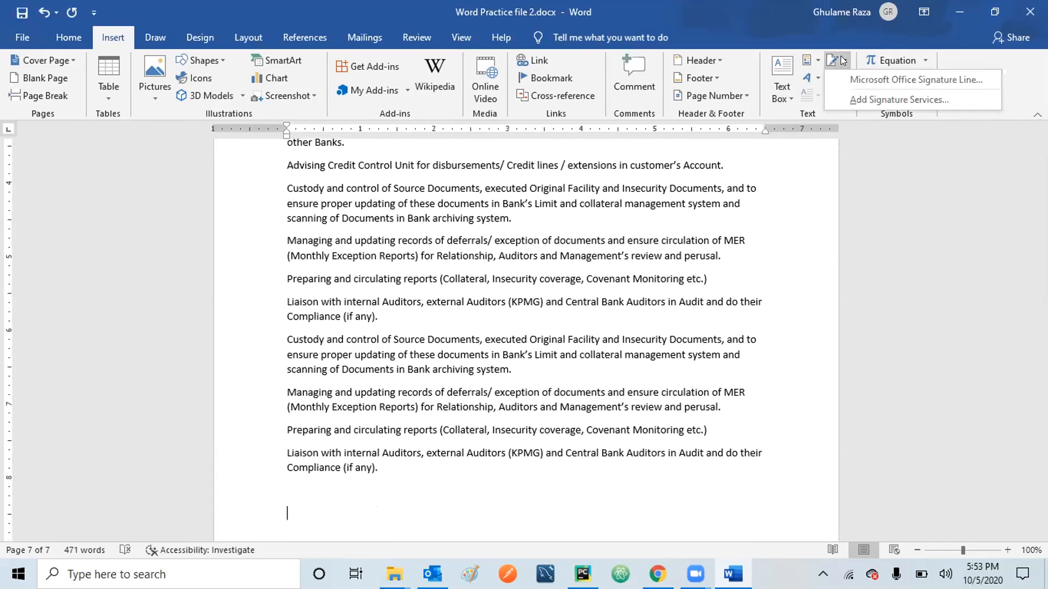
left_click(867, 81)
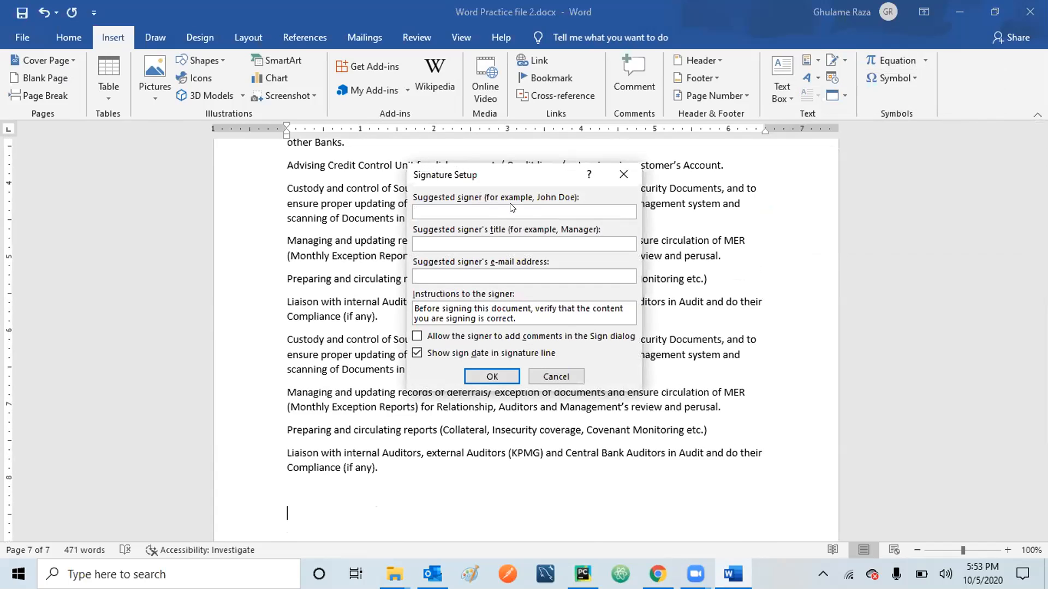
type("Ghulame Raza")
key("Tab")
type("Instructor")
left_click(503, 272)
left_click(488, 377)
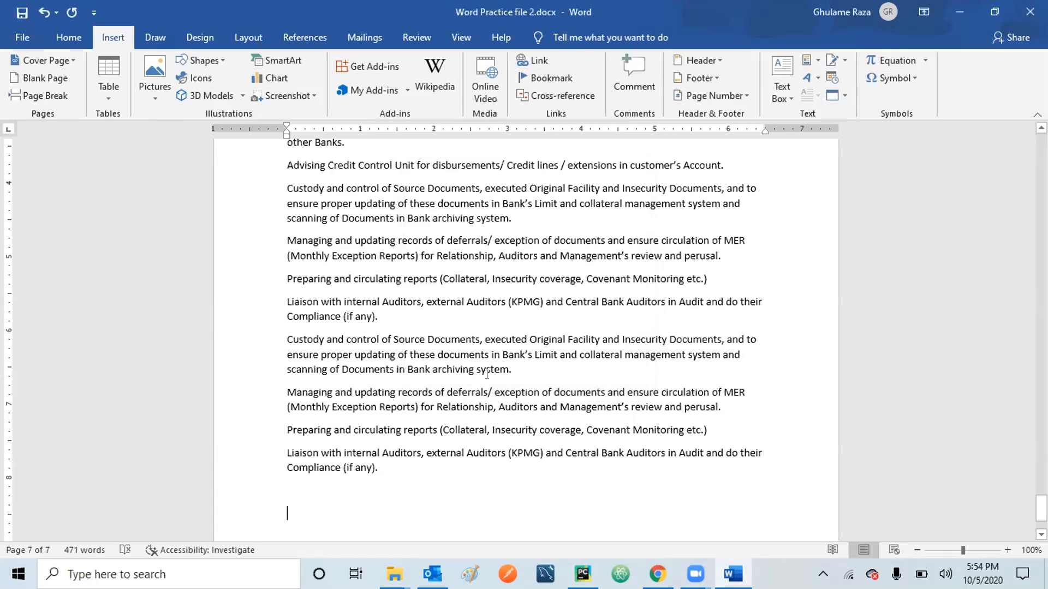
Move the insertion point around the new signature line at the end of the document.
left_click(539, 429)
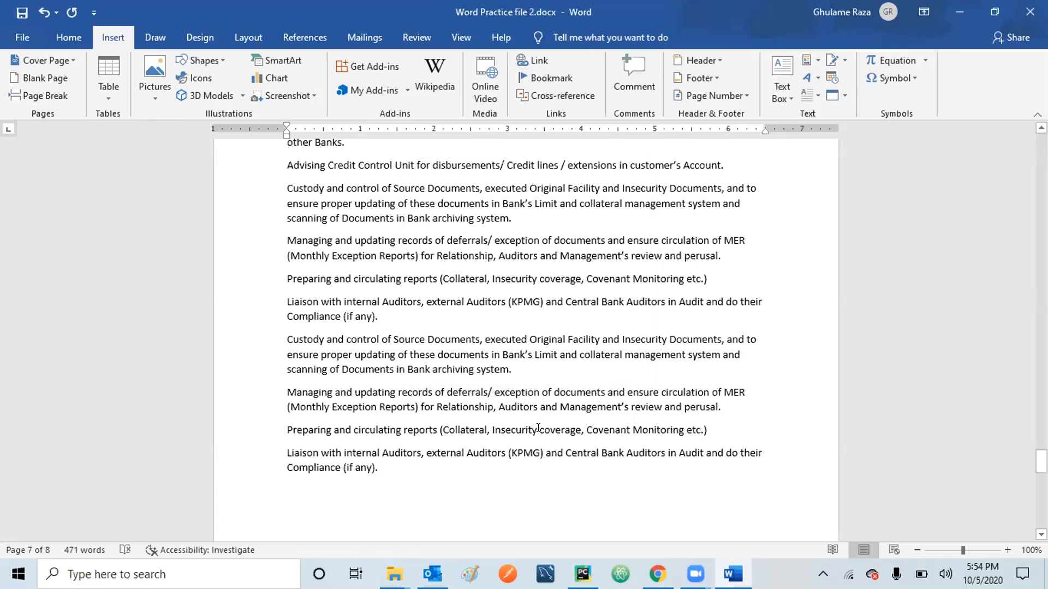
key("Down")
key("Down")
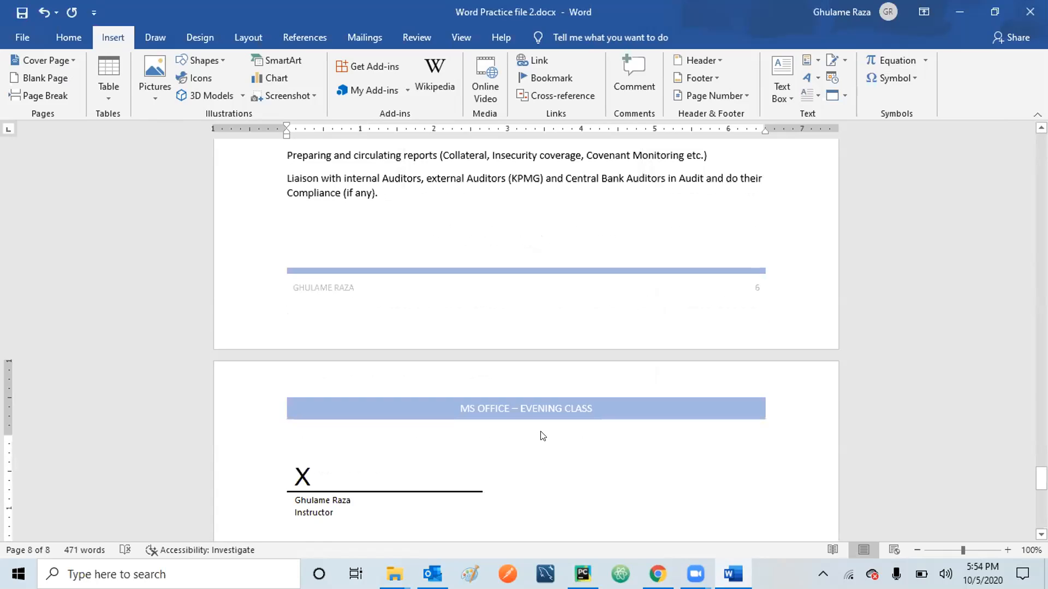
key("Up")
key("Up")
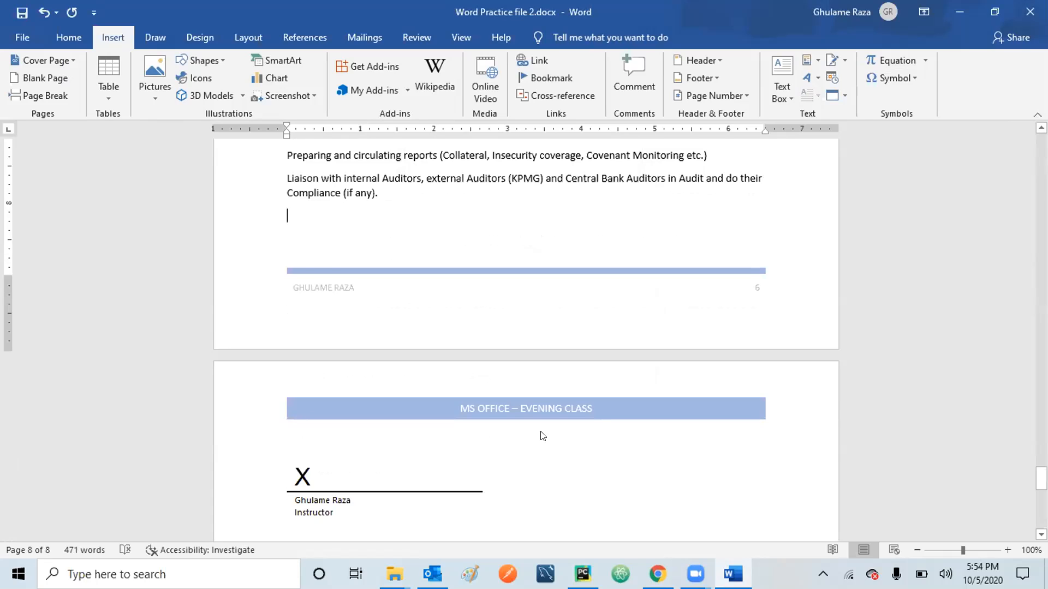
key("Delete")
key("Delete")
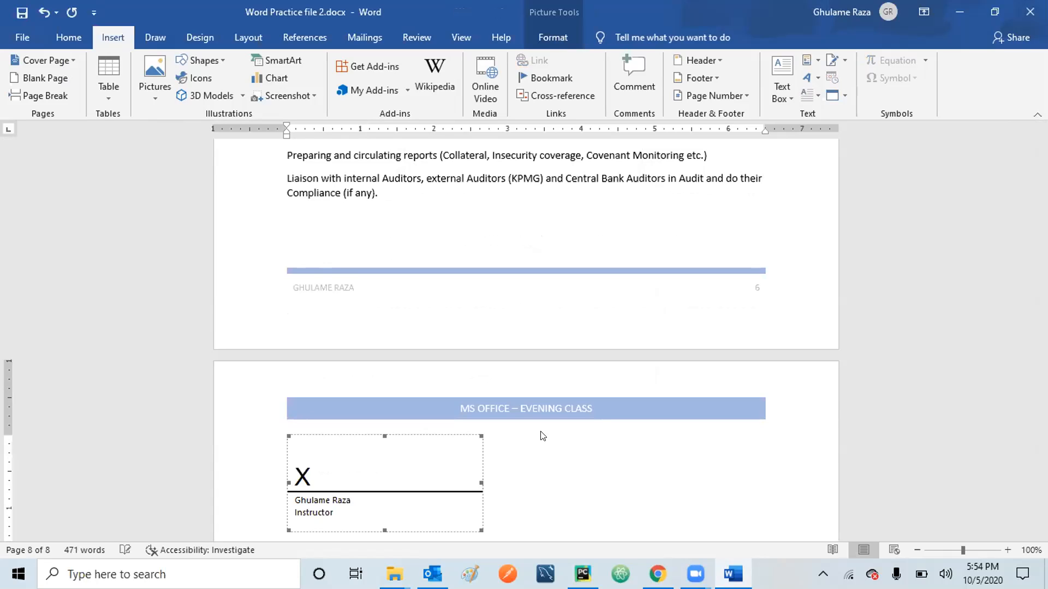
Try pushing the Liaison paragraph onto the next page, then undo it.
left_click(434, 245)
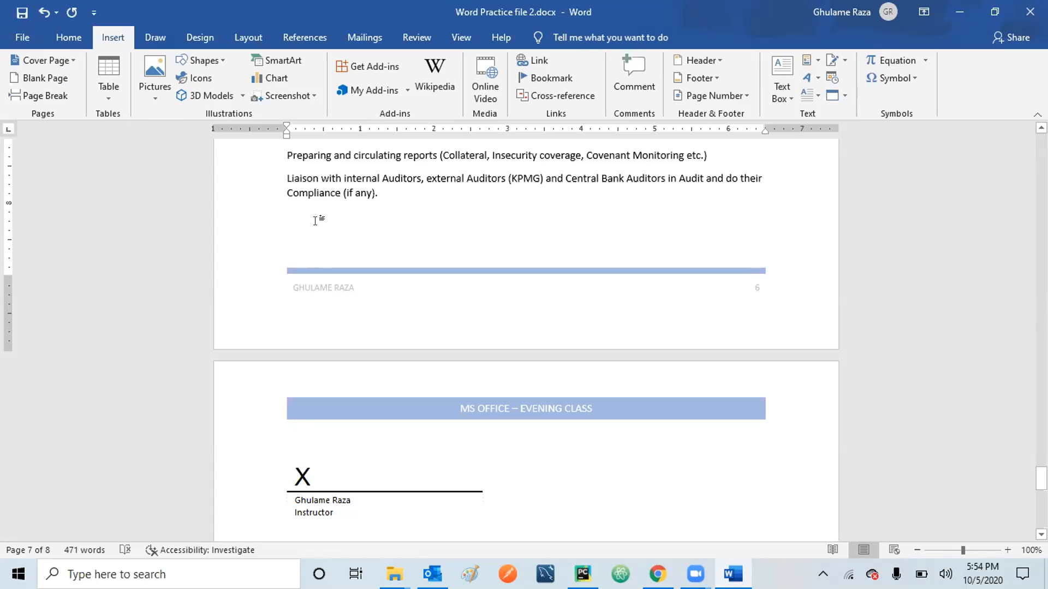
left_click(345, 489)
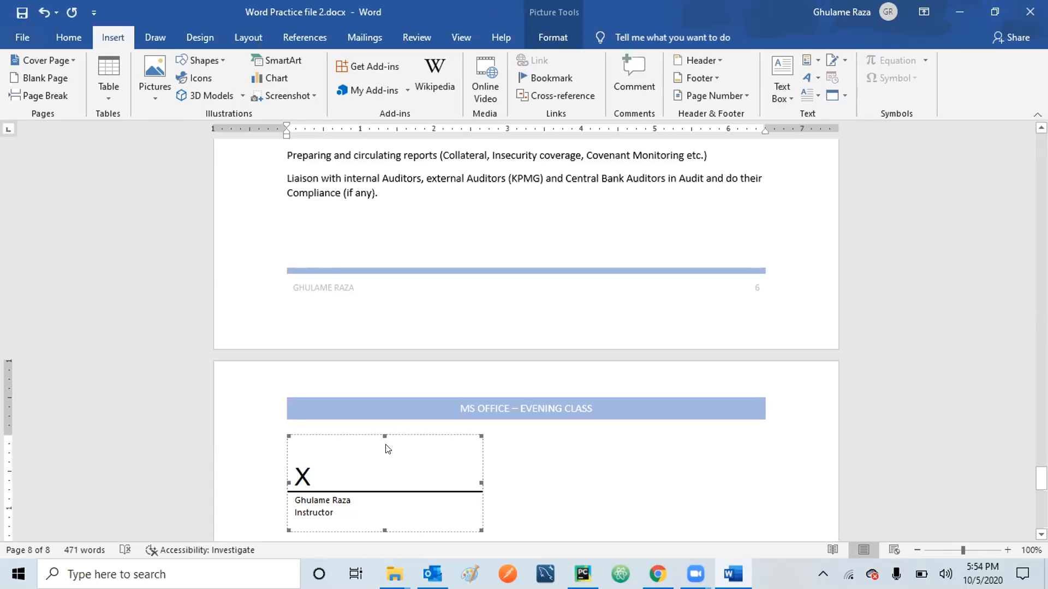
left_click(279, 171)
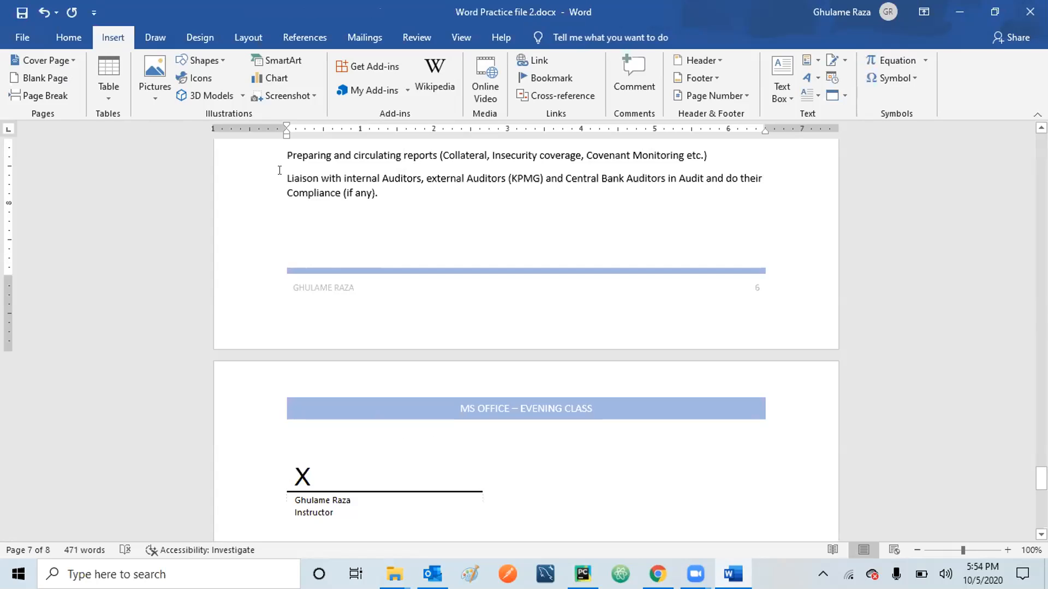
key("Return")
key("Return")
key("Return")
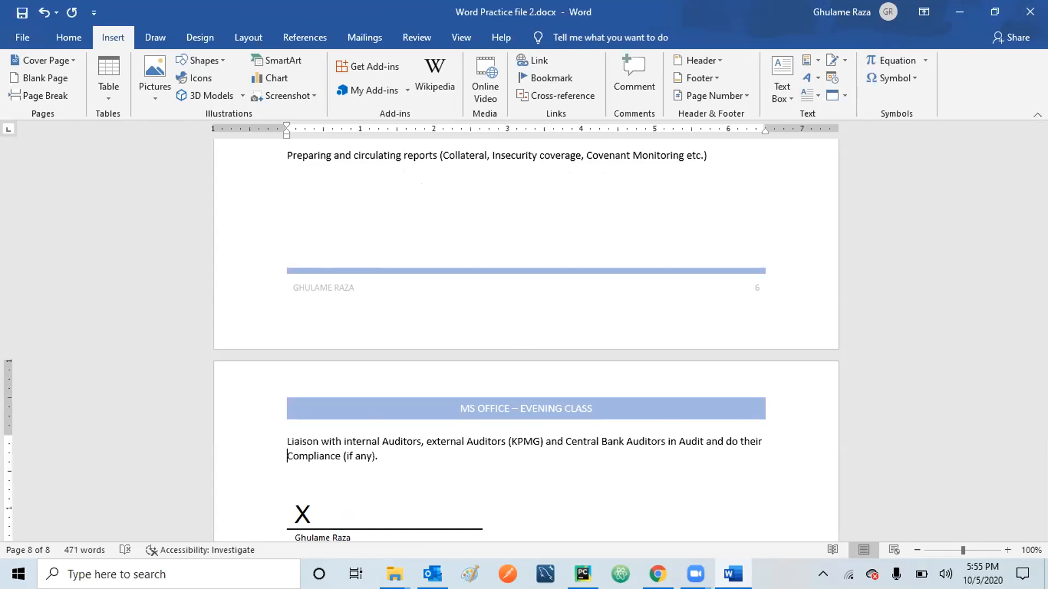
key("ctrl+End")
key("Up")
key("Down")
key("Down")
key("Up")
key("Up")
key("Up")
key("Down")
key("Up")
key("Up")
key("Down")
key("Down")
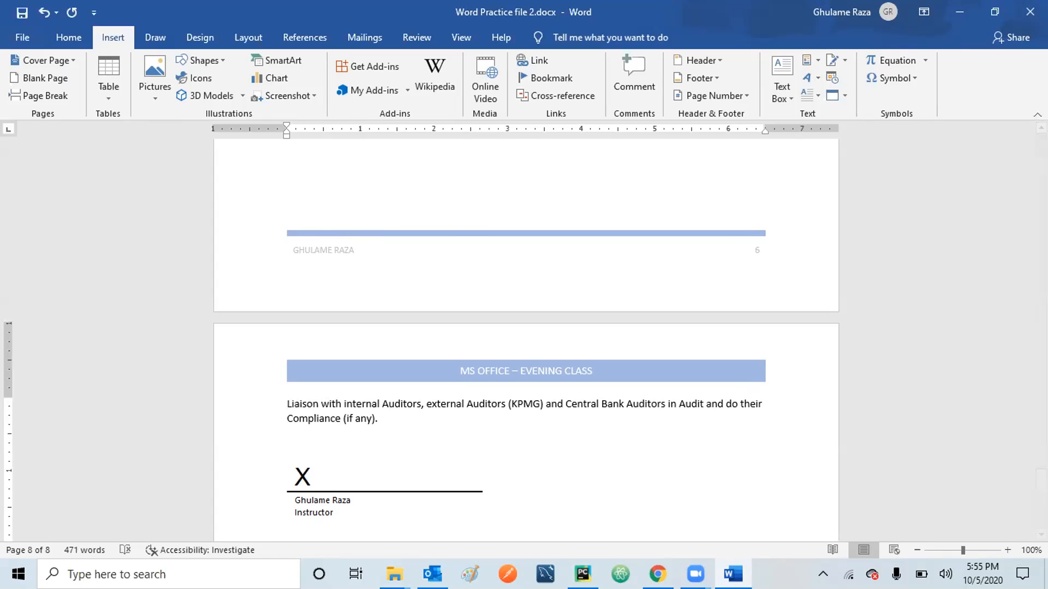
left_click(44, 12)
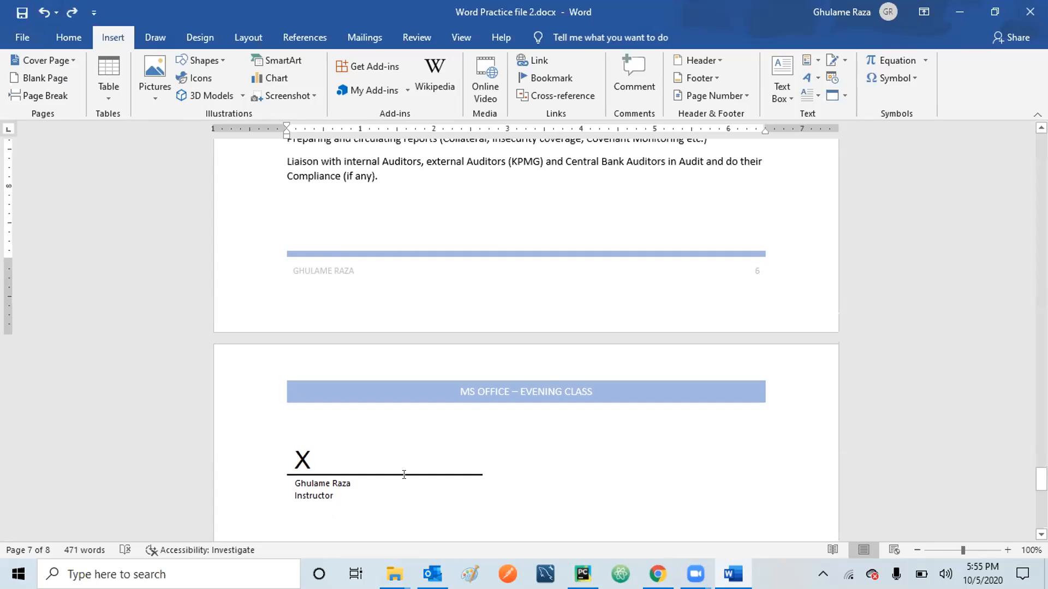
Shorten the signature picture to fit at the bottom of page 7 and add a page break after it.
left_click(377, 451)
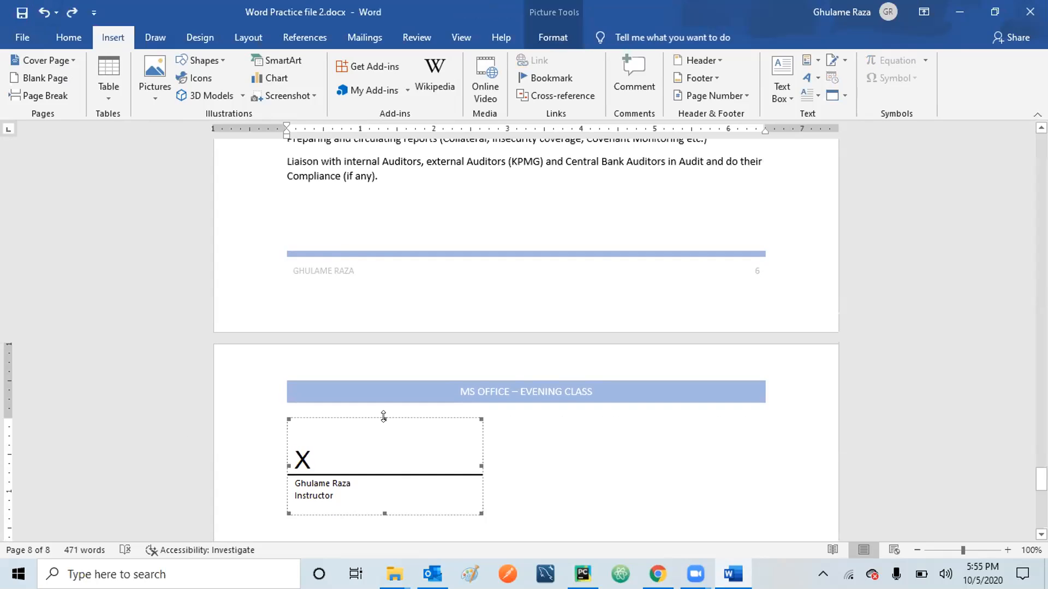
left_click_drag(379, 416, 391, 434)
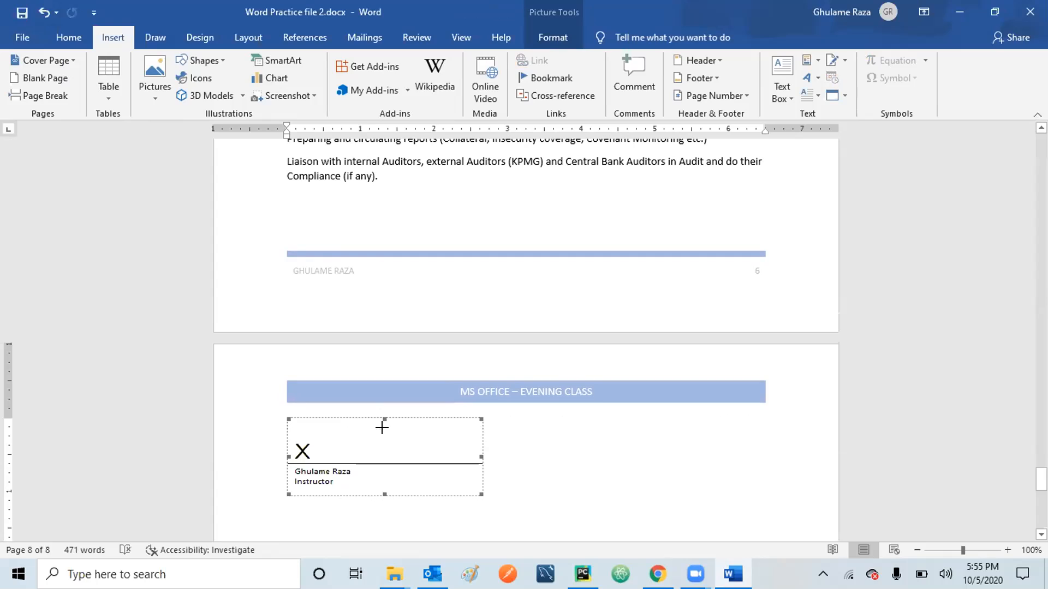
left_click_drag(381, 427, 383, 431)
left_click(351, 215)
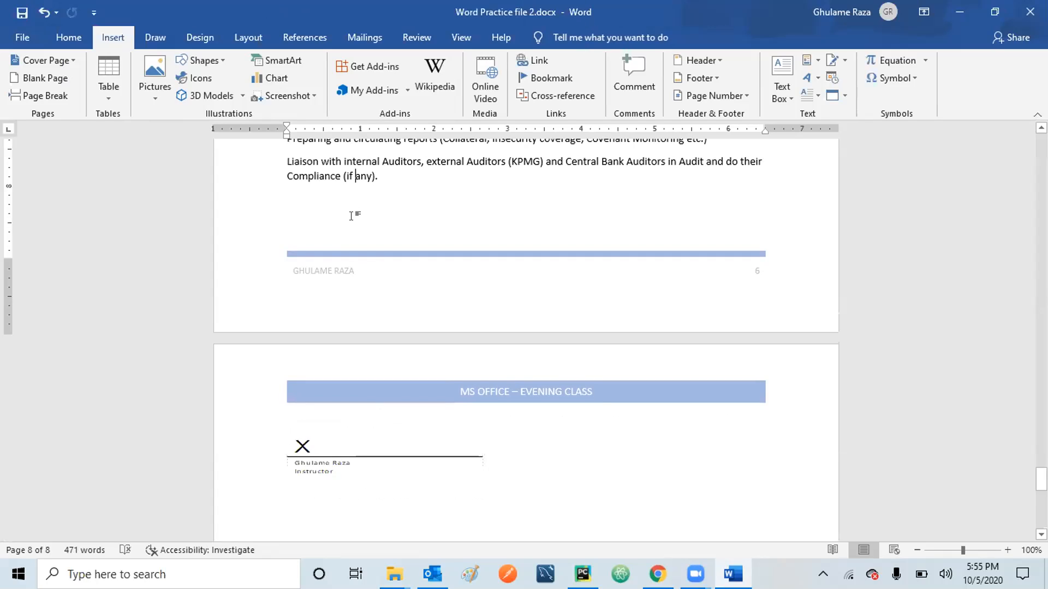
key("Right")
key("Right")
key("Right")
key("Right")
key("Right")
key("Right")
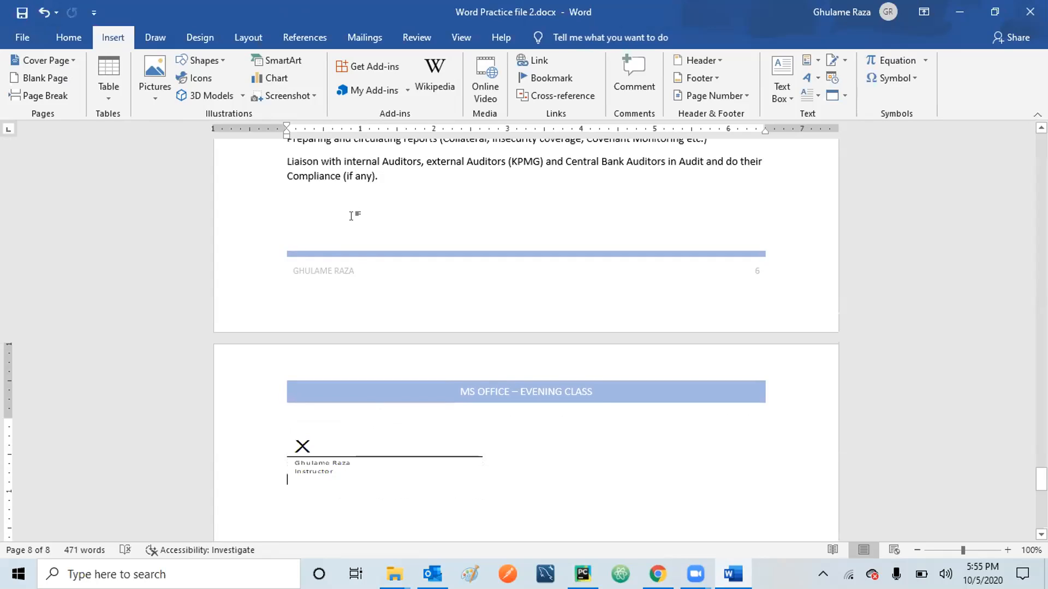
left_click(339, 440)
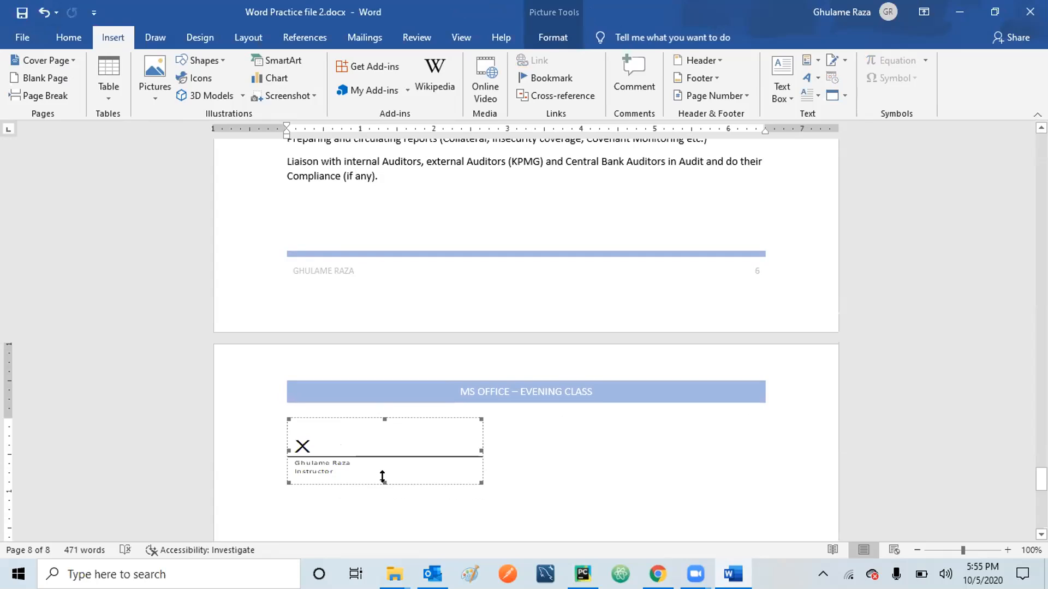
mouse_move(382, 476)
left_mouse_down()
mouse_move(376, 468)
mouse_move(383, 473)
left_mouse_up()
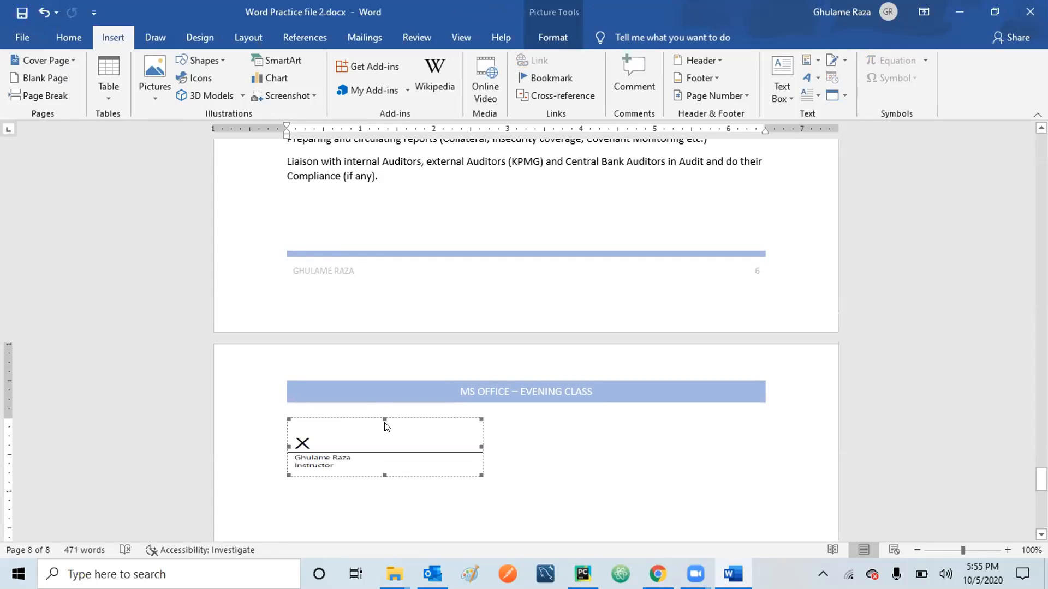
left_click_drag(383, 415, 388, 429)
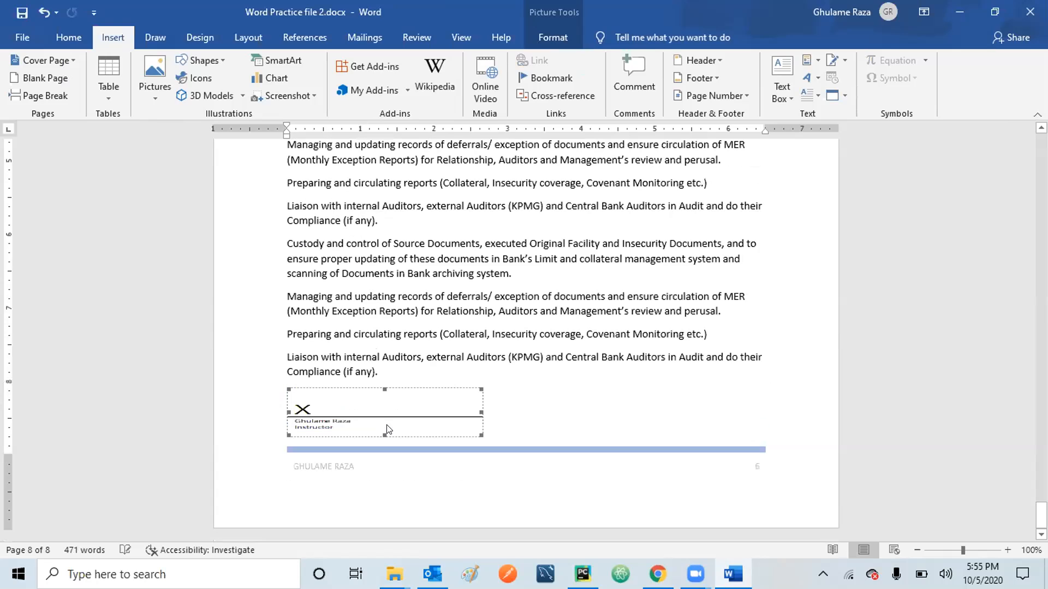
left_click(503, 391)
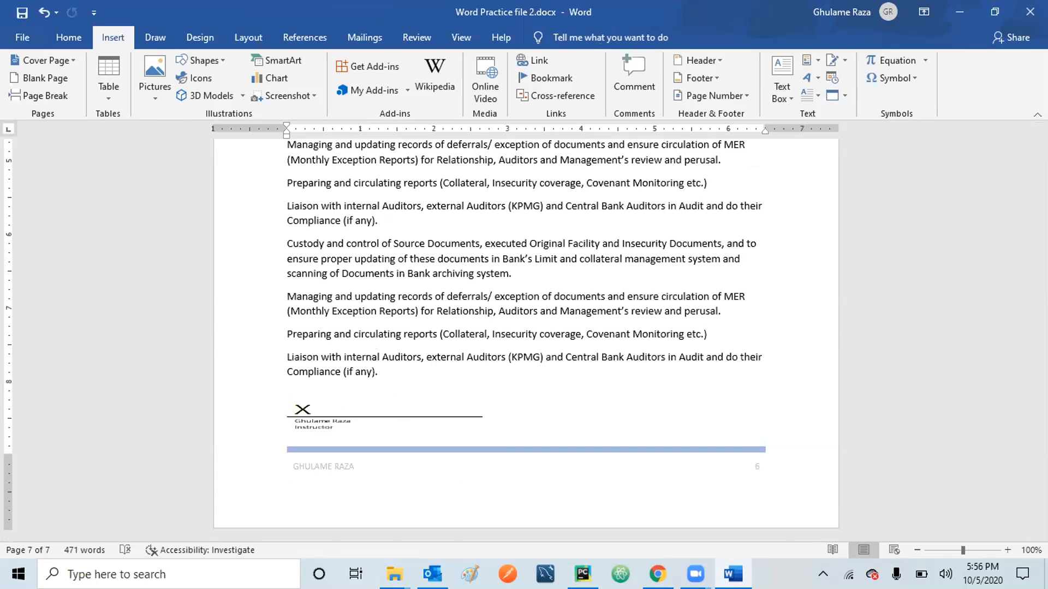
key("ctrl+Return")
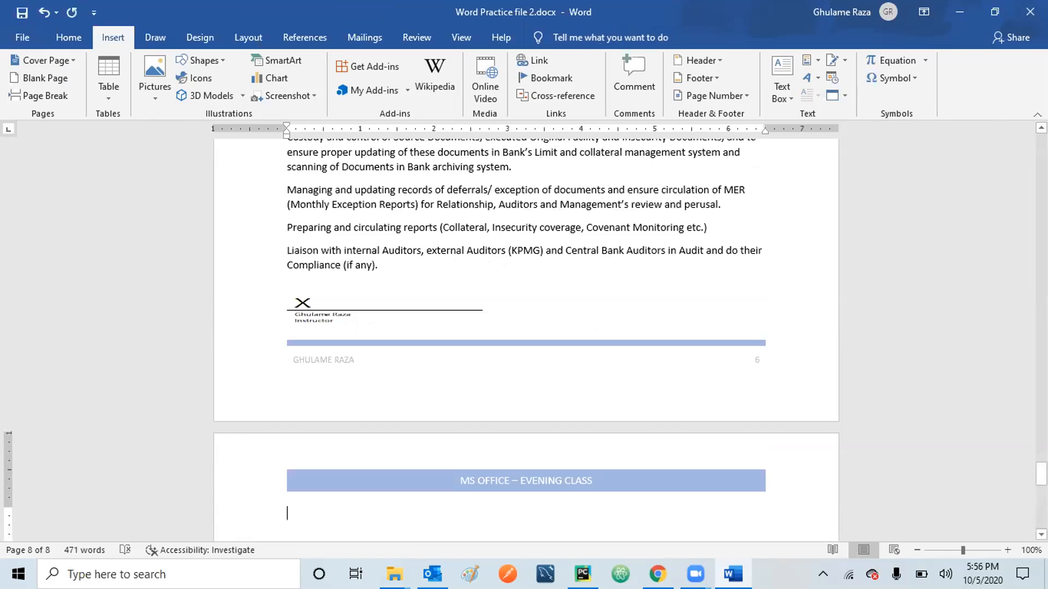
Insert an 'October 5, 2020' date, then undo it and remove the extra blank page.
left_click(834, 77)
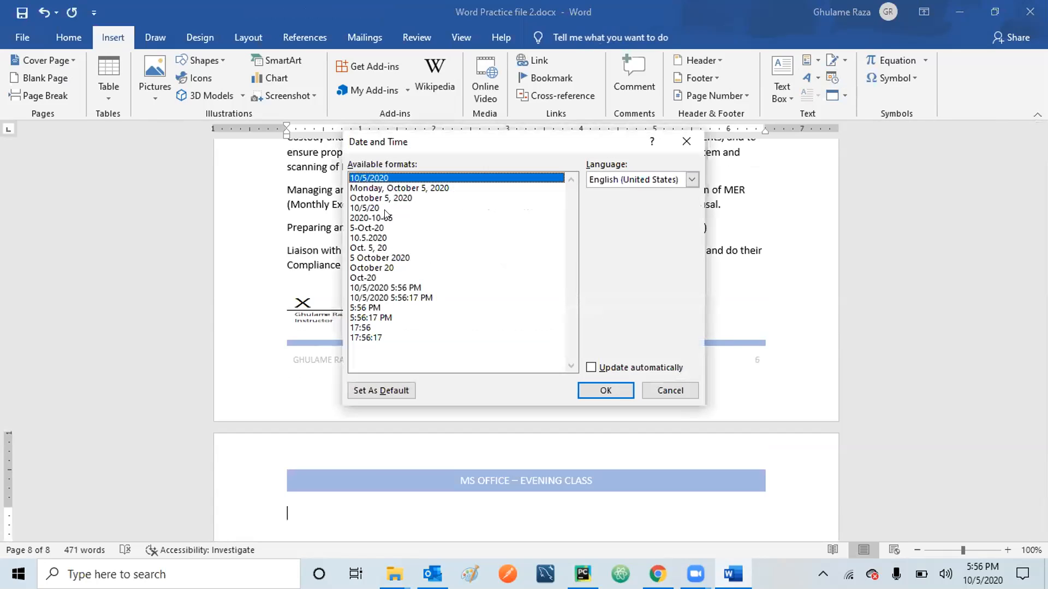
left_click(394, 199)
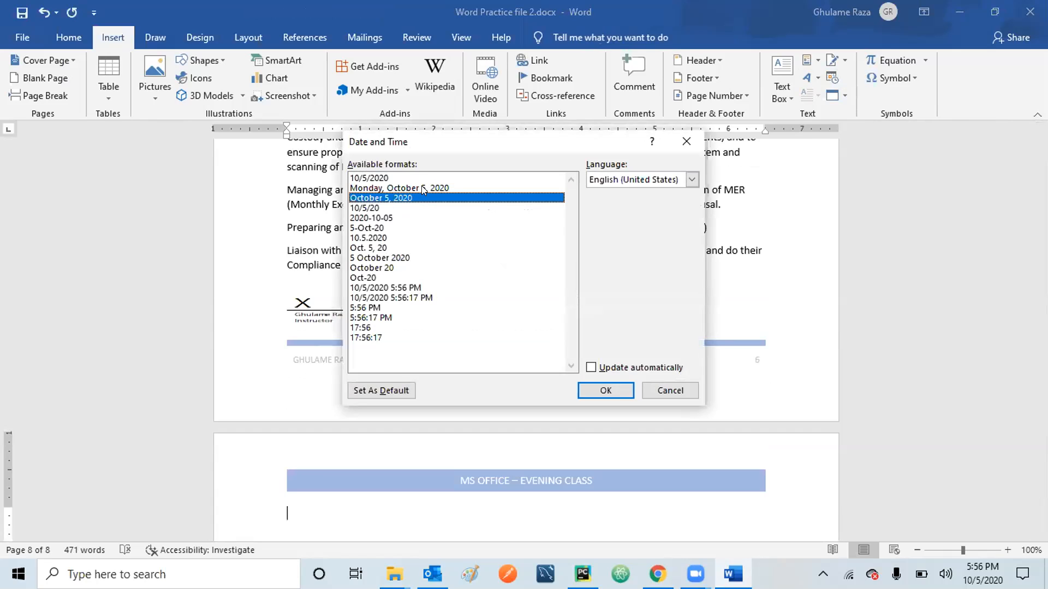
left_click(606, 392)
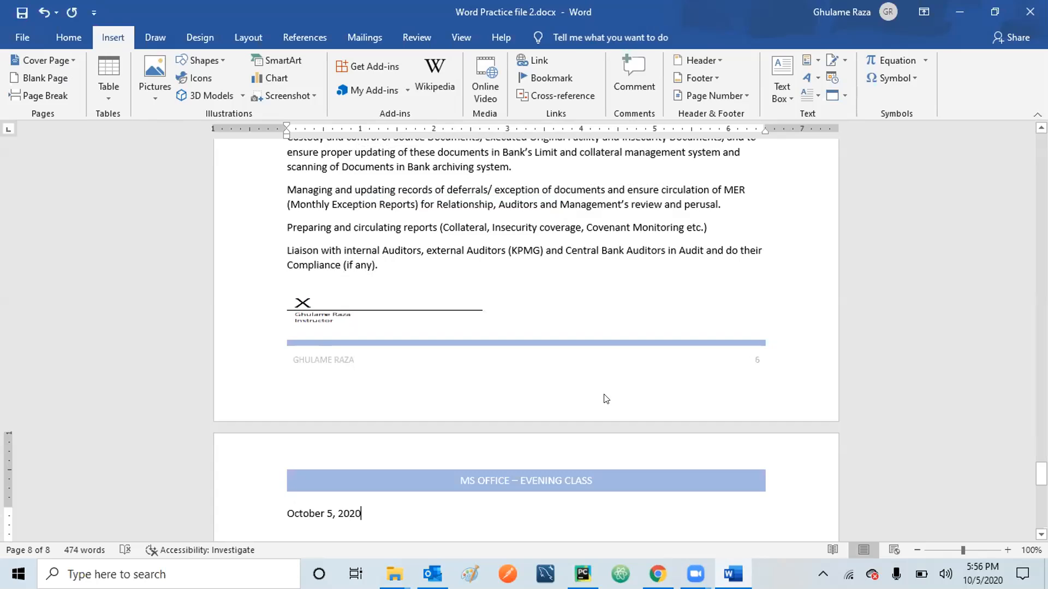
key("ctrl+z")
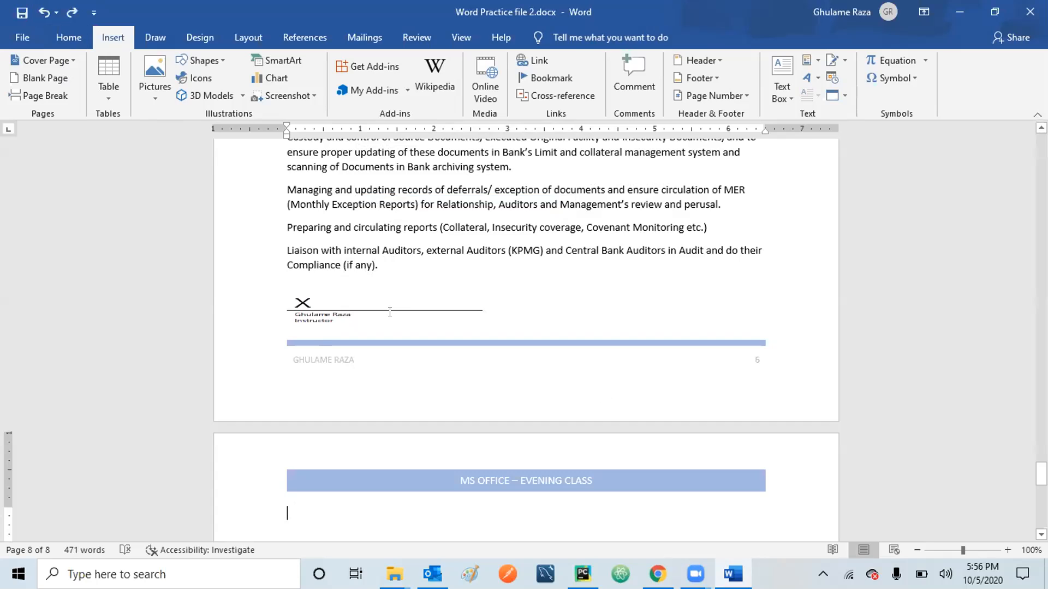
key("BackSpace")
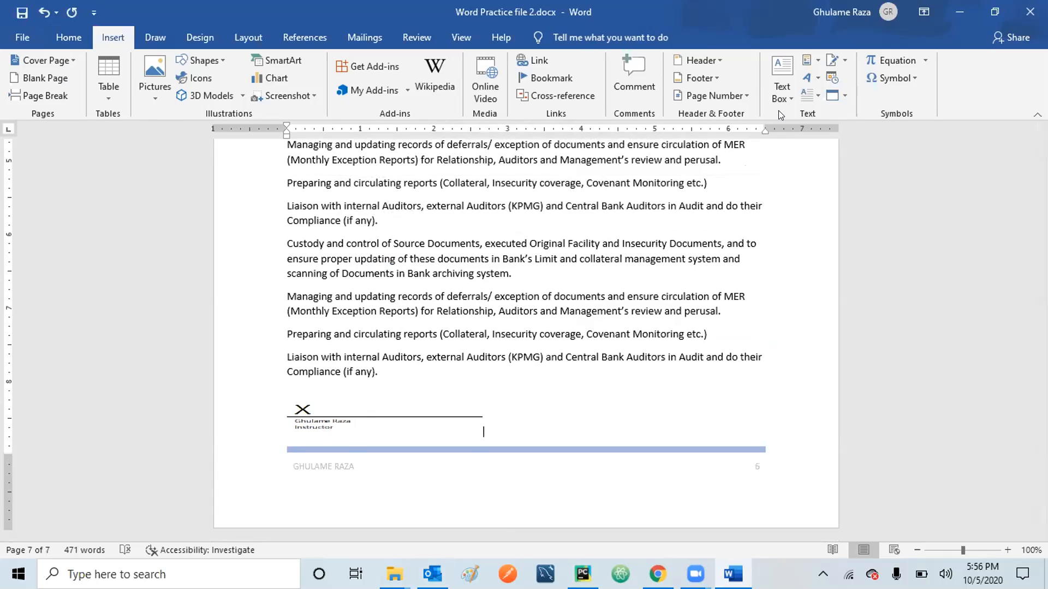
left_click(662, 195)
key("Up")
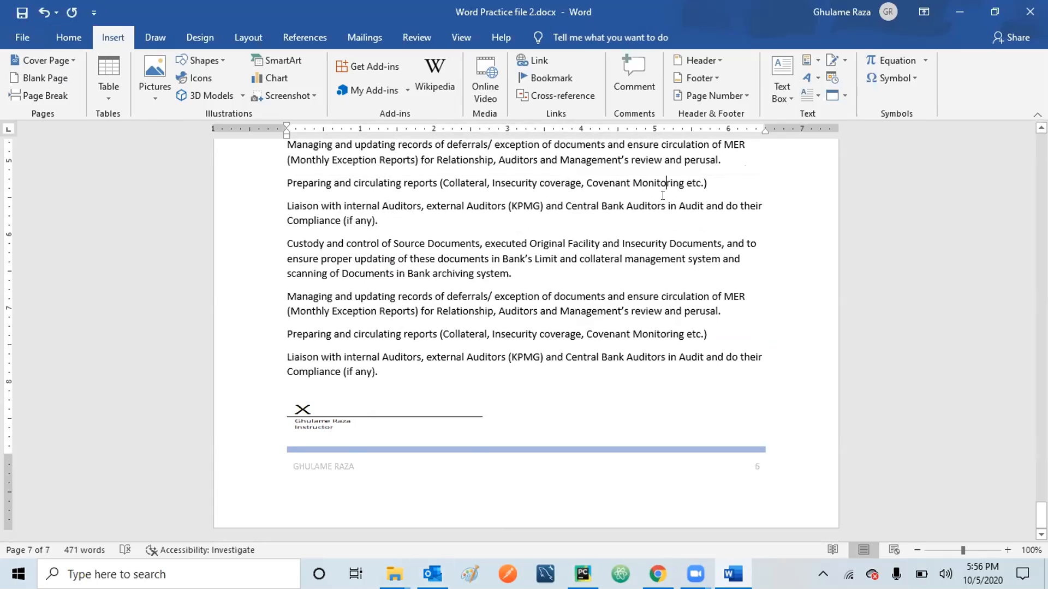
scroll(662, 195, "up", 12)
key("Up")
key("Up")
key("Up")
key("Up")
key("Up")
key("Up")
key("Up")
key("Up")
key("Up")
key("Up")
key("Up")
key("Up")
key("Up")
key("Up")
key("Up")
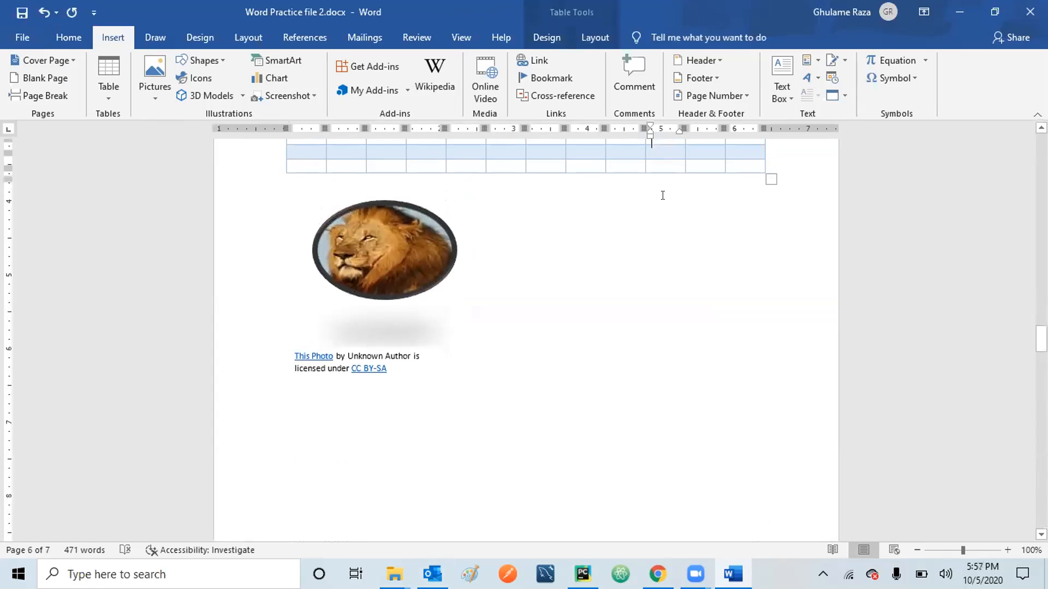
key("Up")
key("Up")
key("Up")
key("Up")
key("Up")
key("Up")
key("Up")
key("Up")
key("Up")
key("Up")
key("Up")
key("Up")
key("Up")
key("Up")
key("Up")
key("Up")
key("Up")
key("Up")
key("Up")
key("Up")
key("Up")
key("Up")
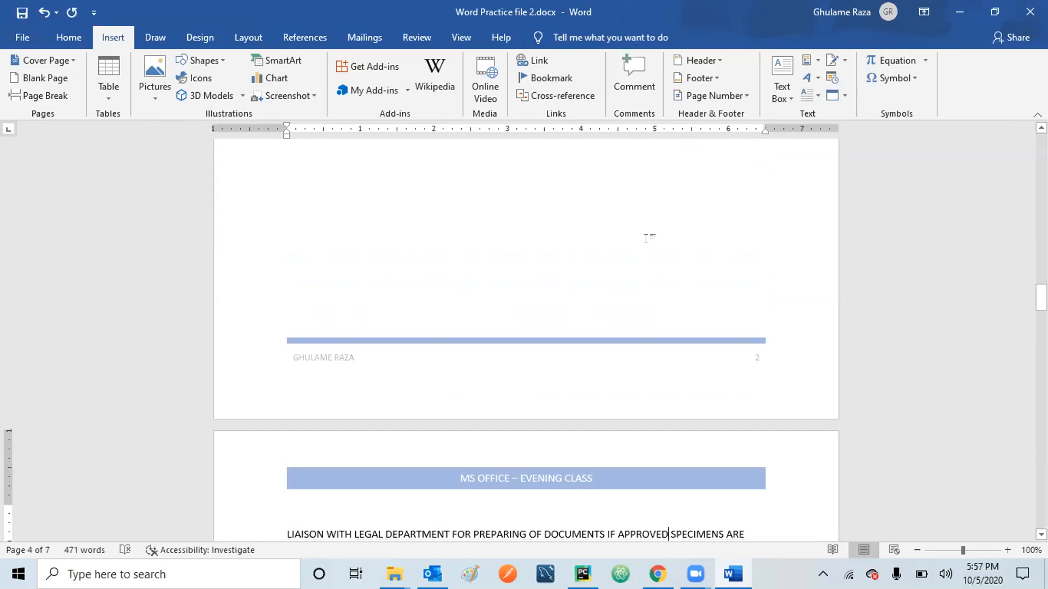
Close the equation gallery without inserting and scroll up to the 'legal status.' paragraph.
left_click(923, 57)
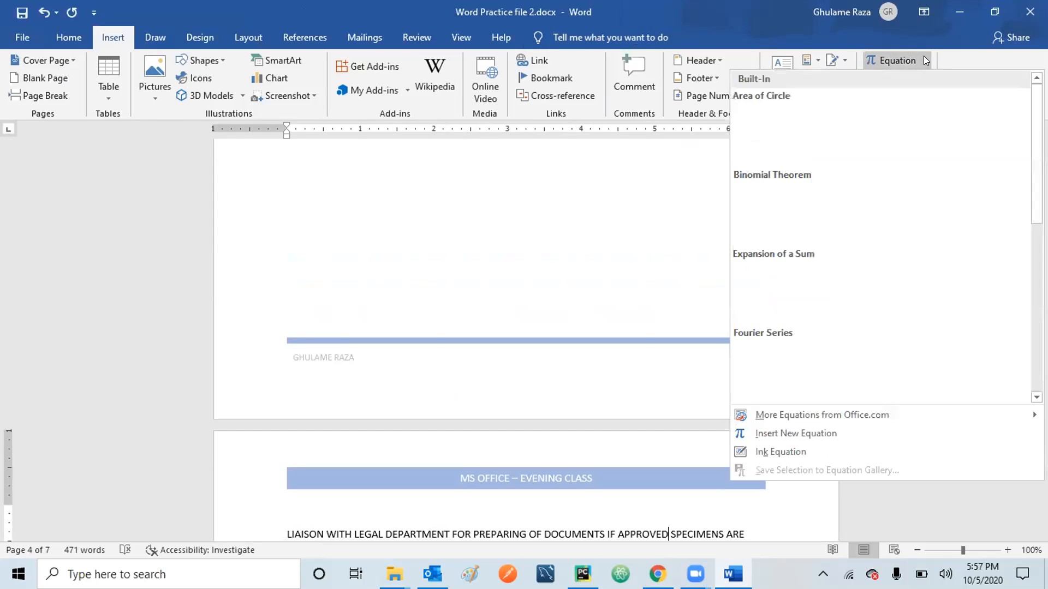
left_click(539, 218)
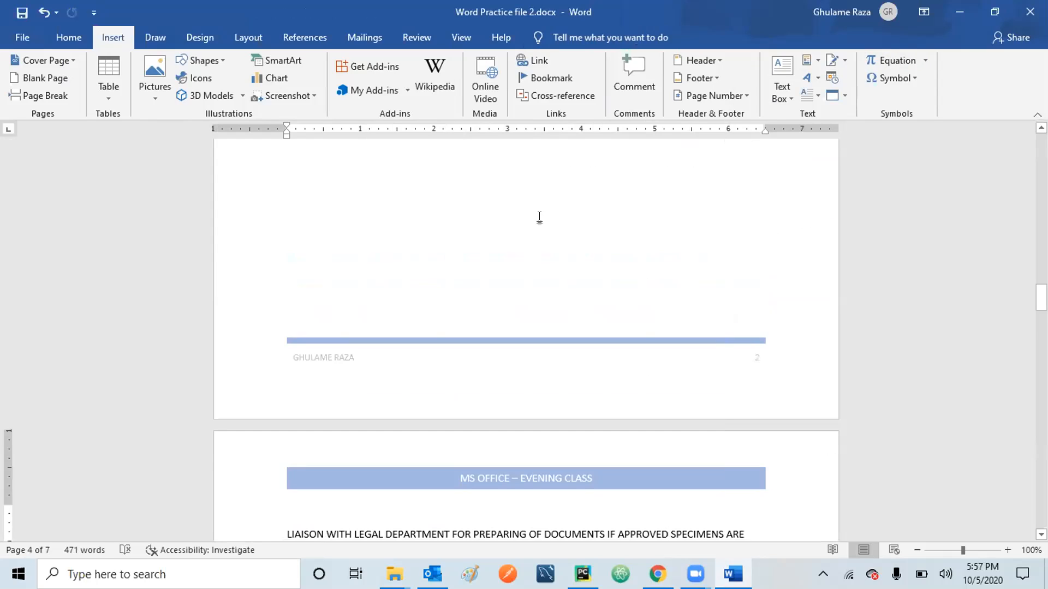
left_click(1041, 128)
left_click(1041, 128)
left_click(1041, 128)
scroll(526, 339, "up", 7)
scroll(526, 339, "up", 6)
scroll(526, 340, "up", 6)
scroll(526, 339, "up", 3)
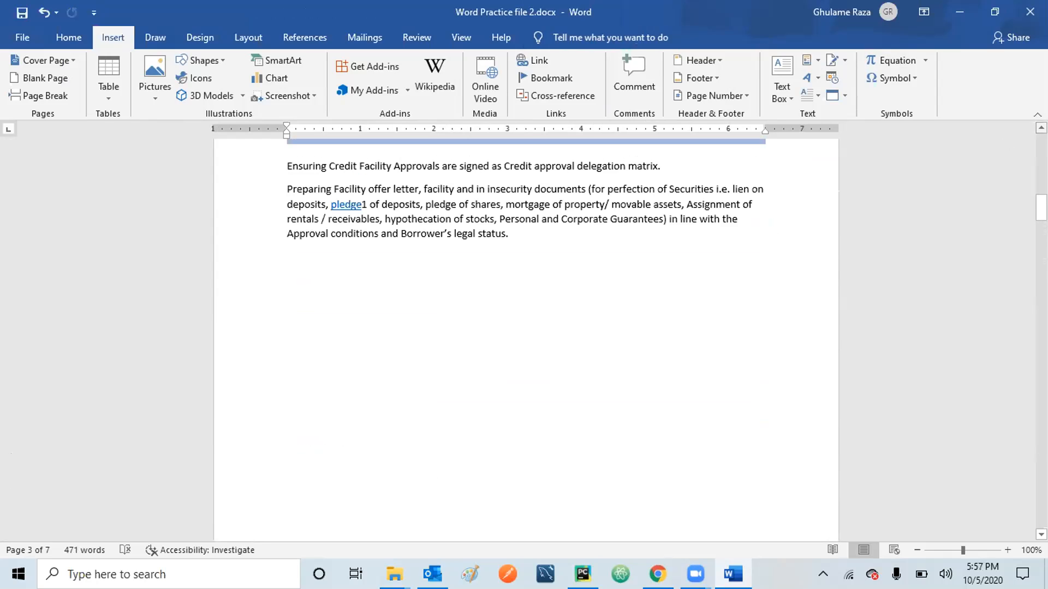
Insert the Expansion of a Sum equation on a new line after 'legal status.'.
left_click(525, 238)
key("Return")
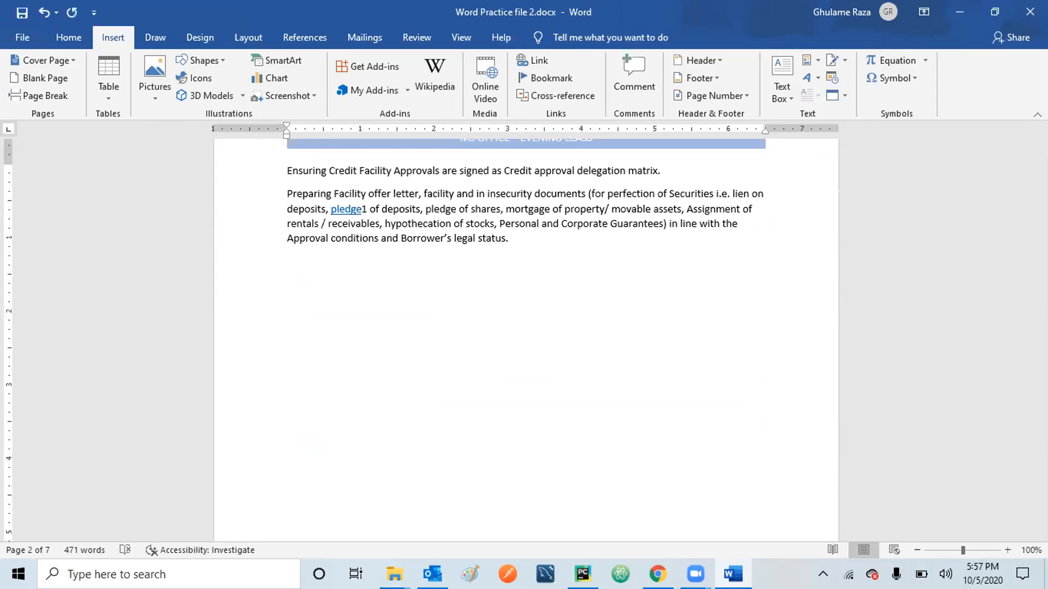
left_click(920, 53)
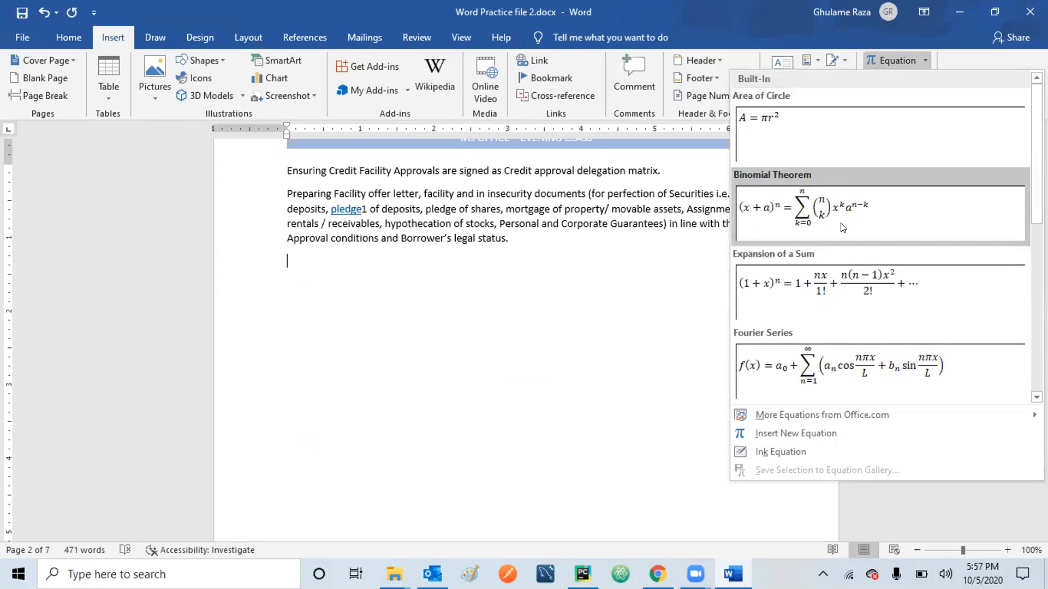
left_click(779, 286)
left_click(552, 331)
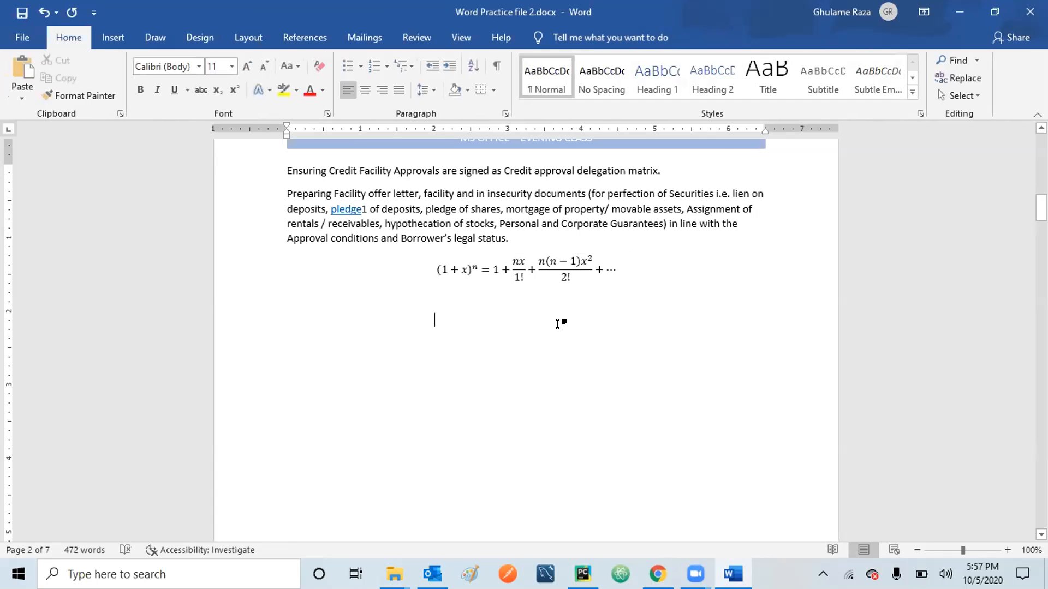
left_click(112, 39)
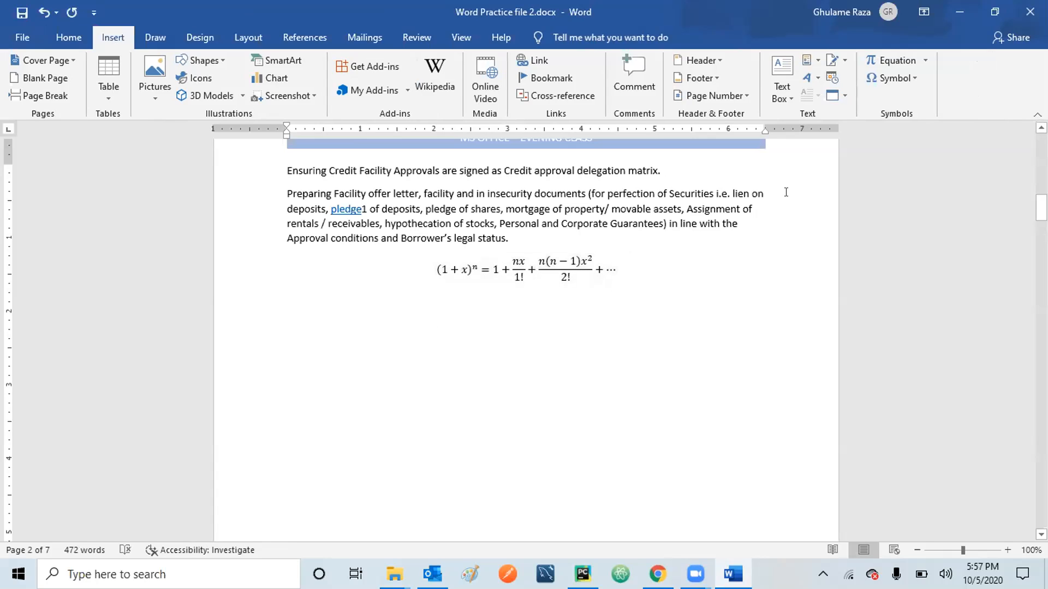
left_click(910, 73)
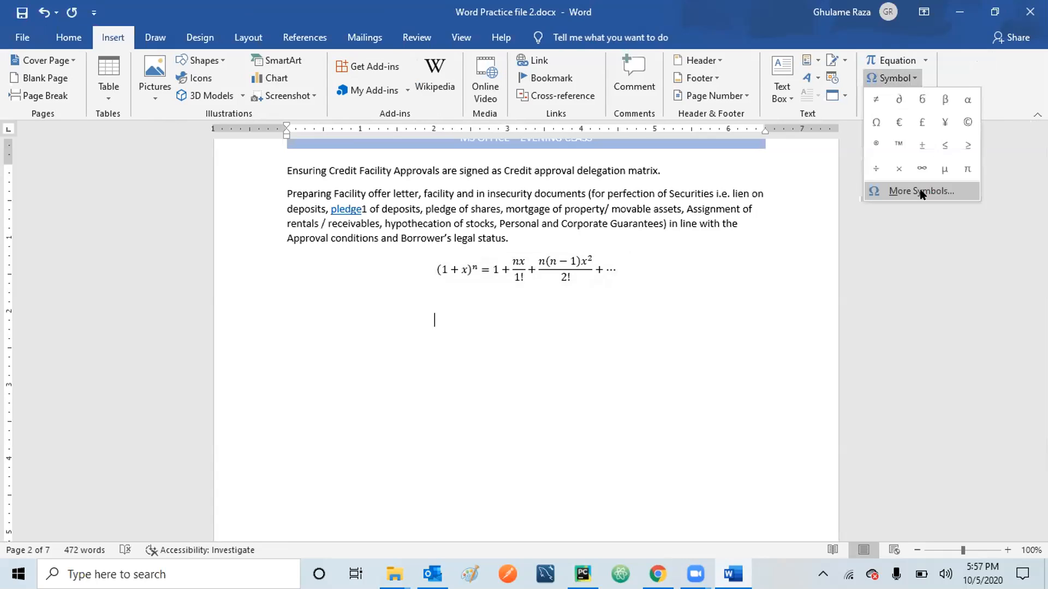
left_click(920, 192)
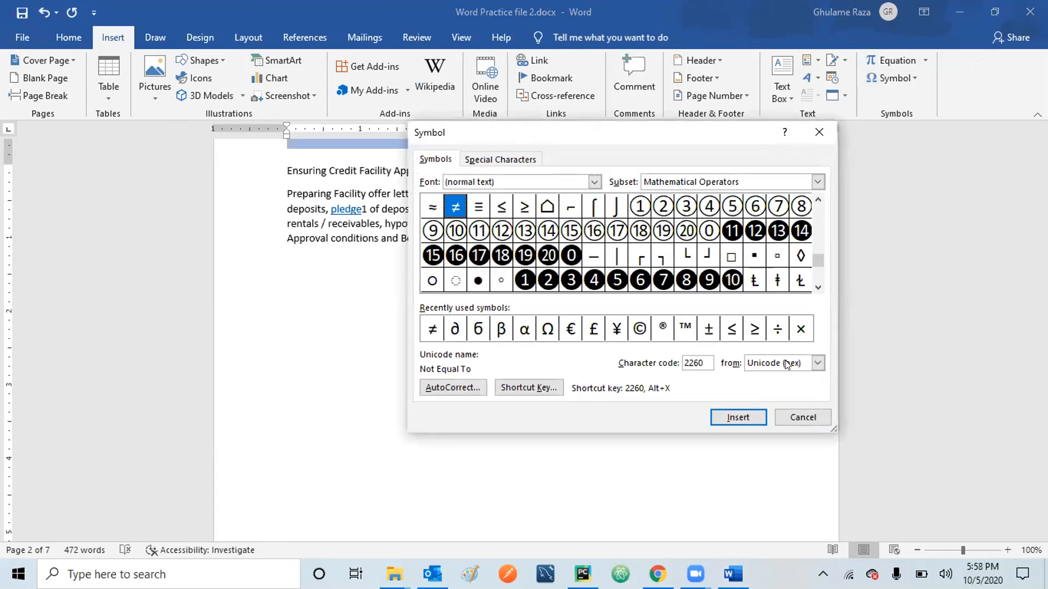
left_click(796, 416)
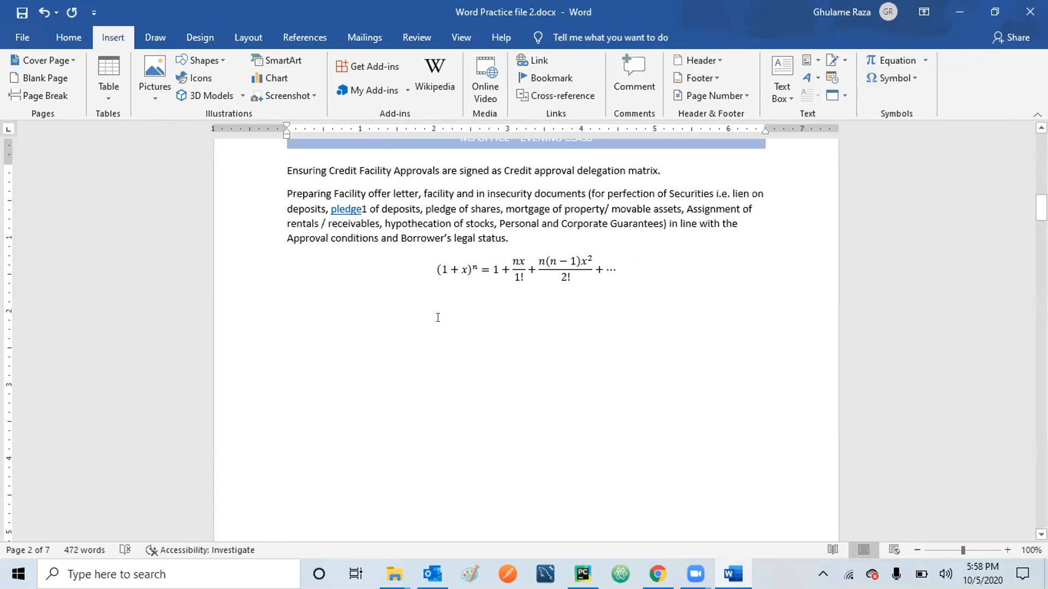
key("ctrl+Return")
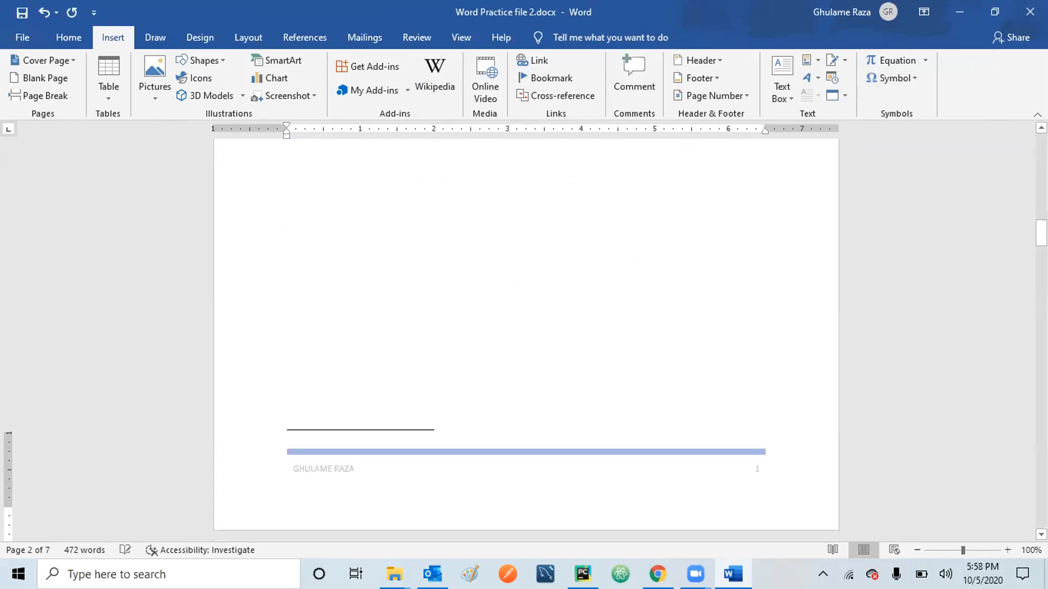
type("2")
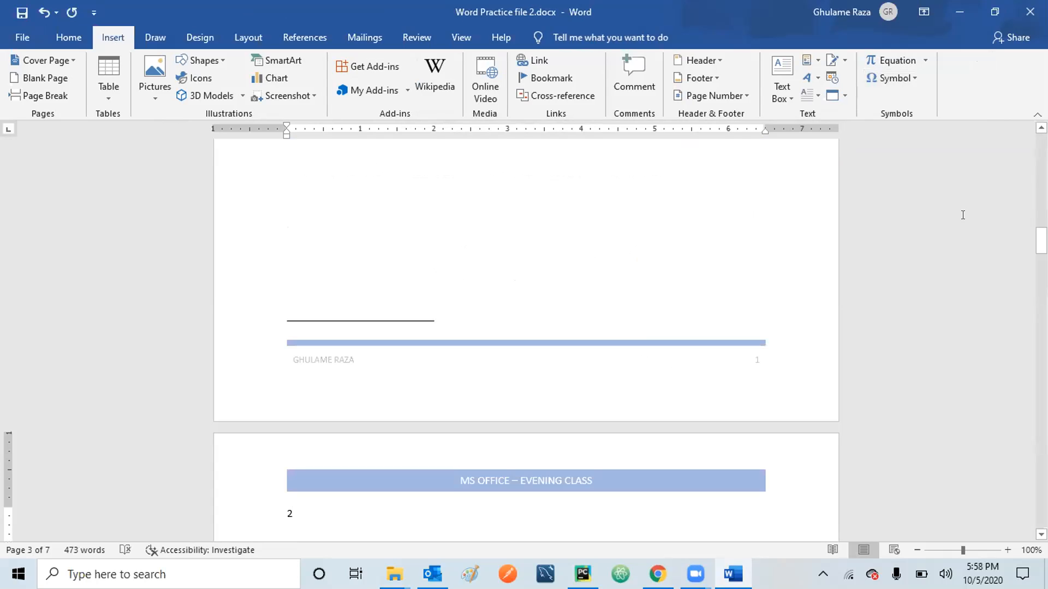
key("BackSpace")
key("BackSpace")
key("BackSpace")
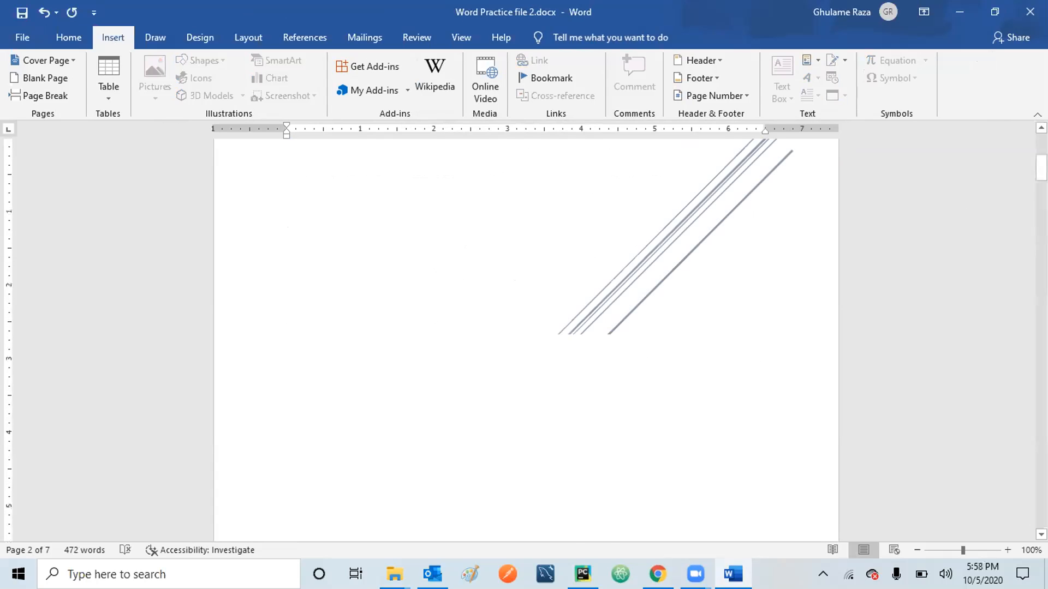
Start a new page with a page break and type 2 on it.
scroll(434, 527, "down", 7)
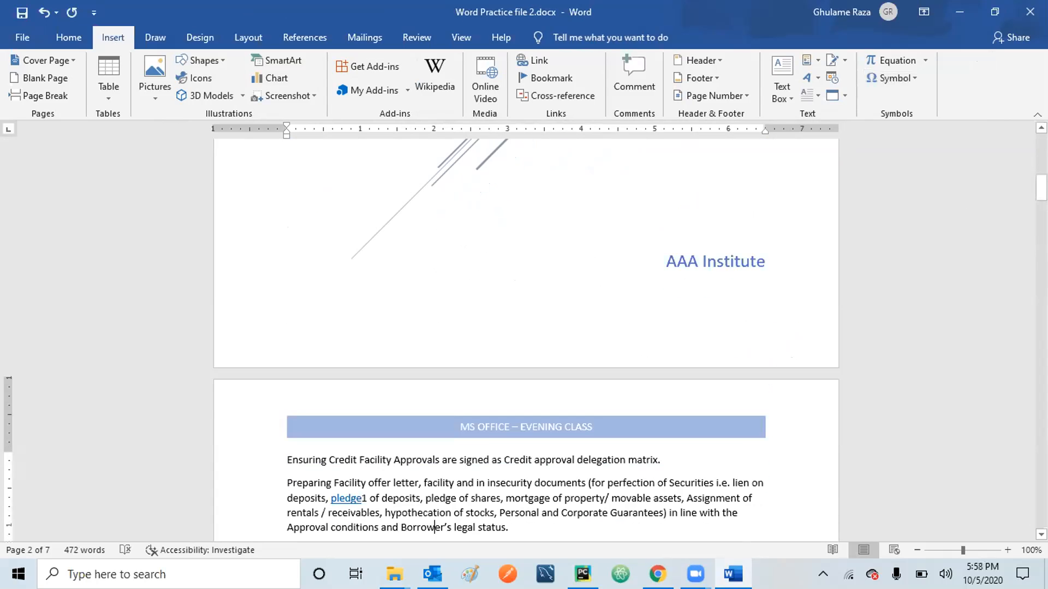
scroll(435, 527, "down", 2)
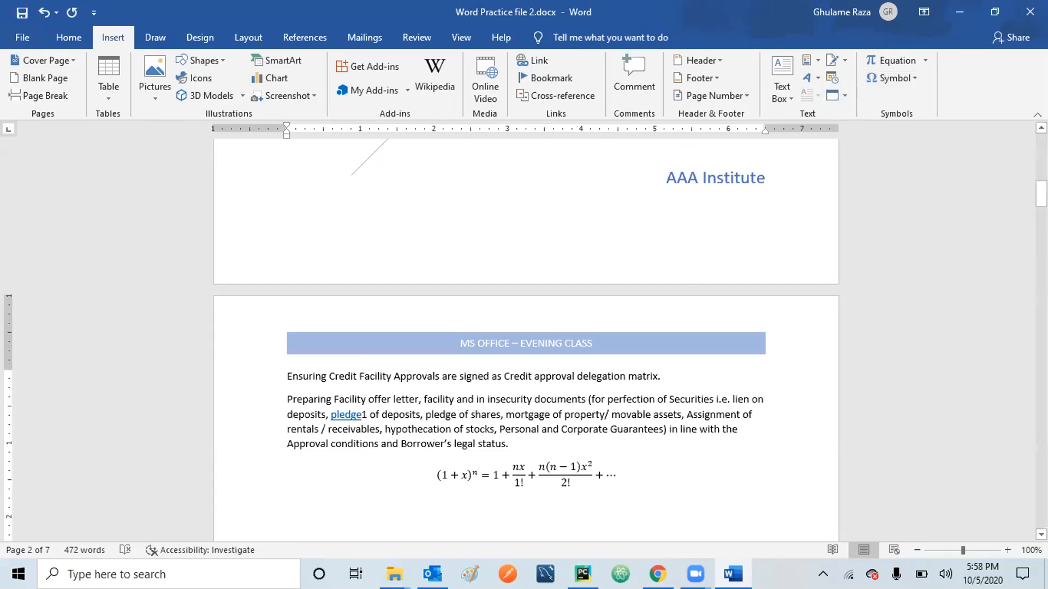
right_click(457, 522)
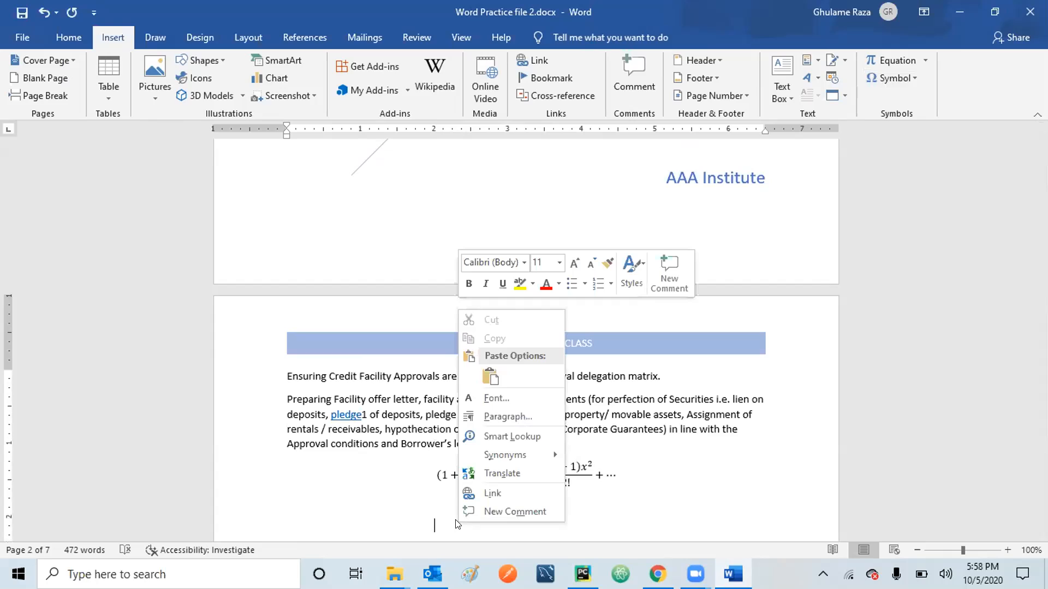
left_click(436, 523)
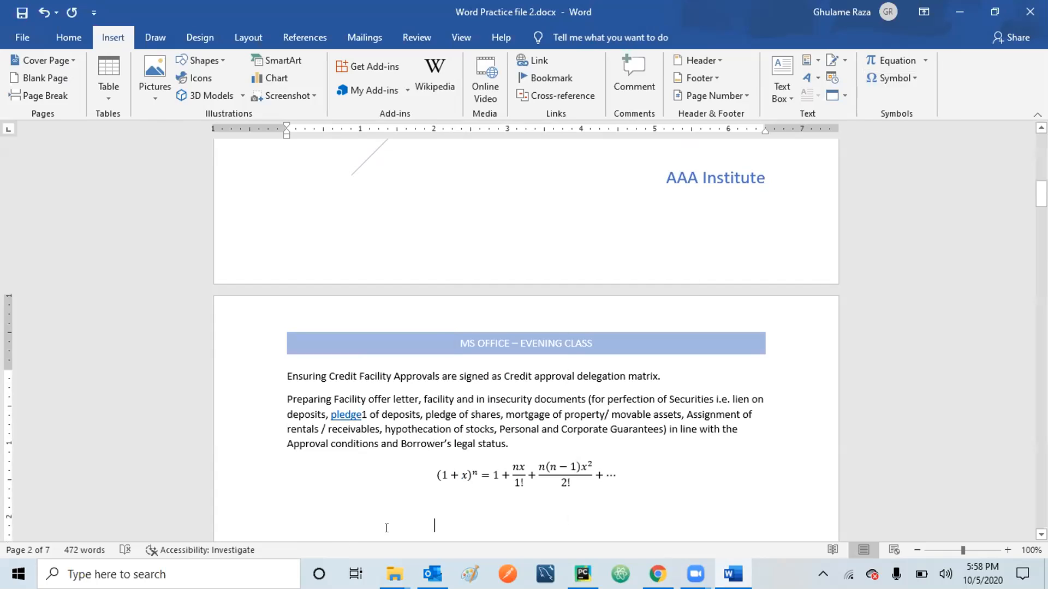
key("ctrl+Return")
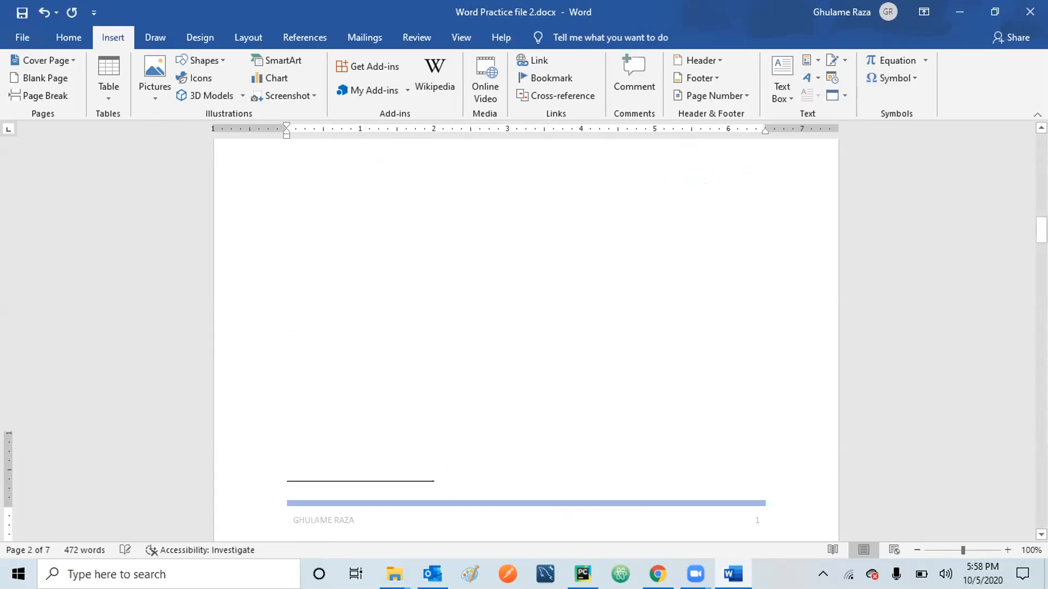
type("2")
Type 2 on the empty line beneath the Expansion of a Sum equation.
scroll(526, 338, "up", 5)
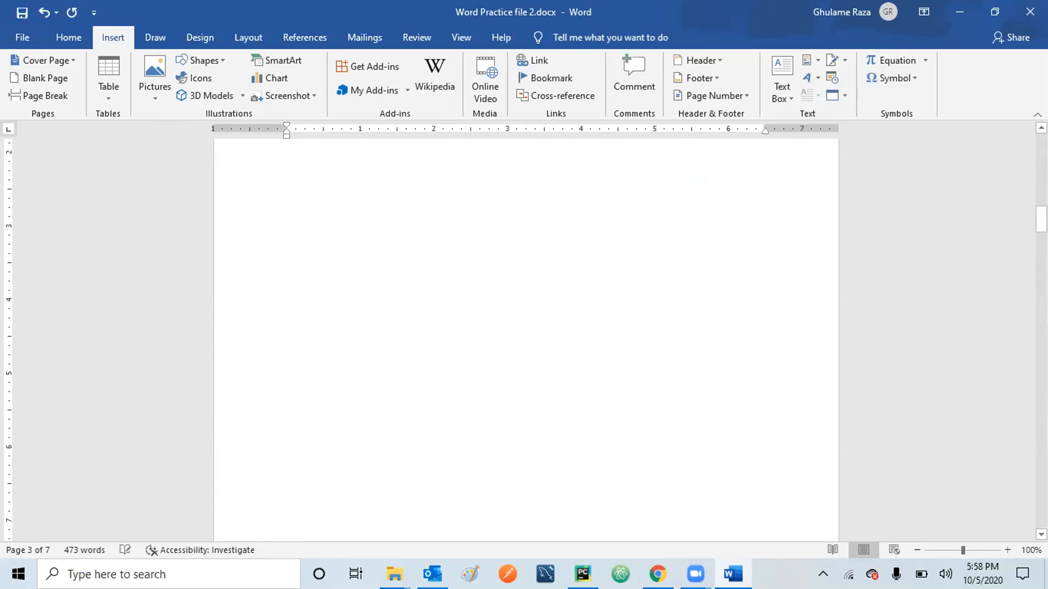
key("Up")
key("Up")
key("Down")
key("Down")
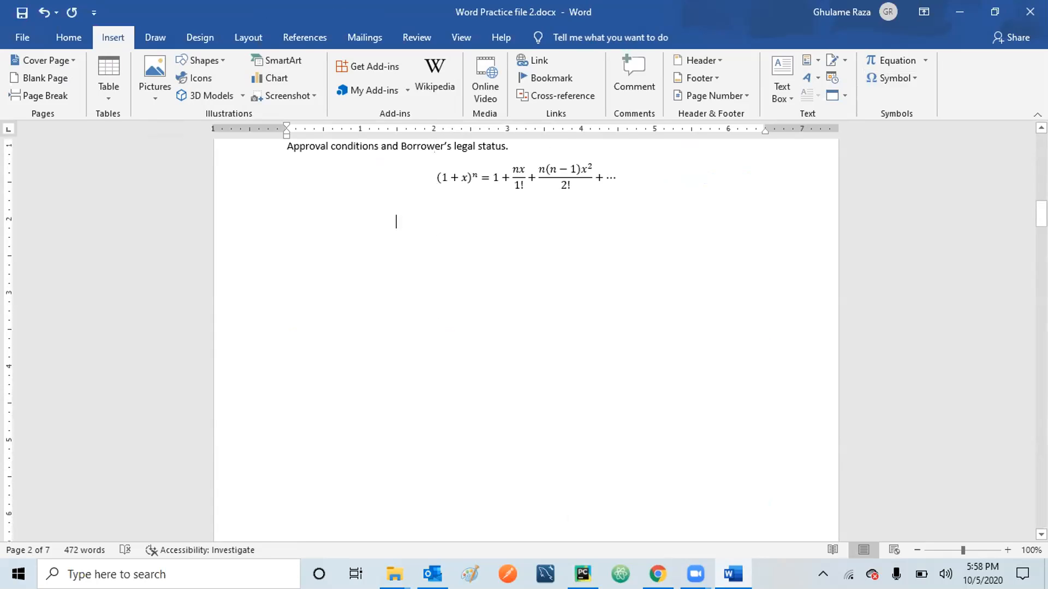
type("2")
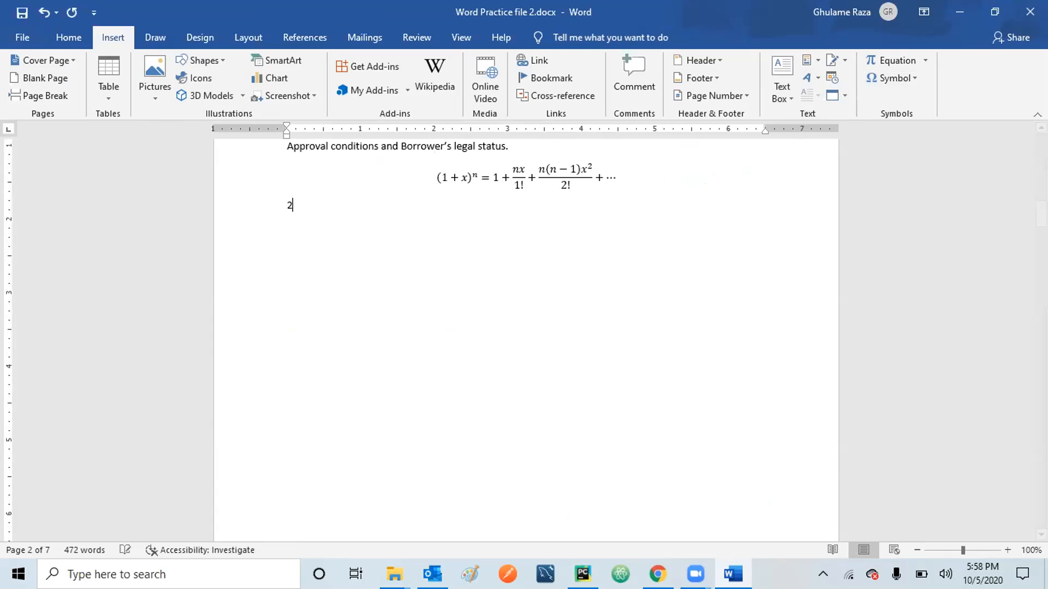
left_click(912, 77)
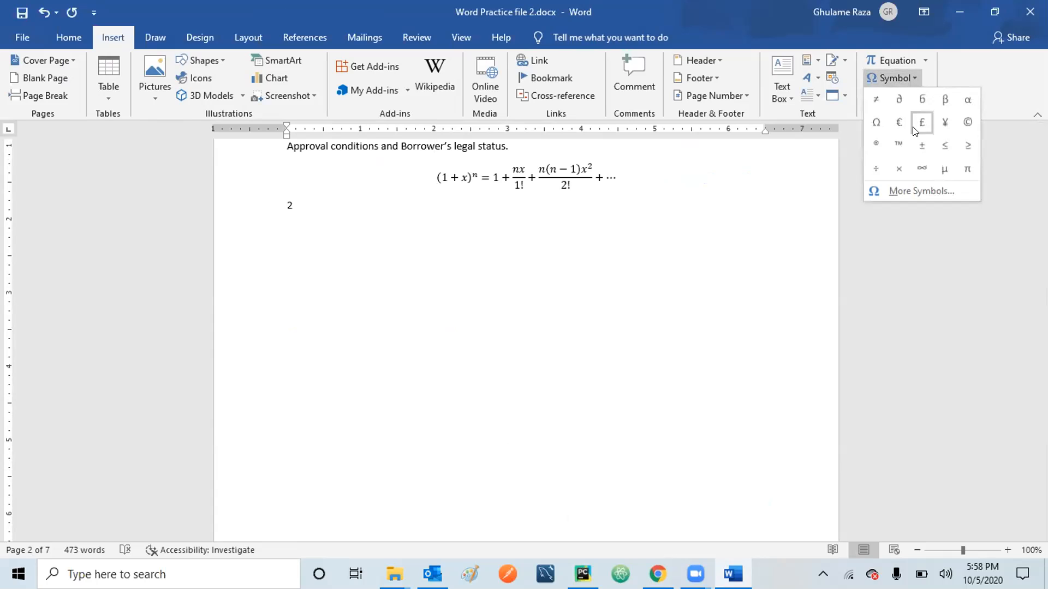
Add the ≤ symbol after 2, delete the stray x, and type x to make '2≤x'.
left_click(940, 145)
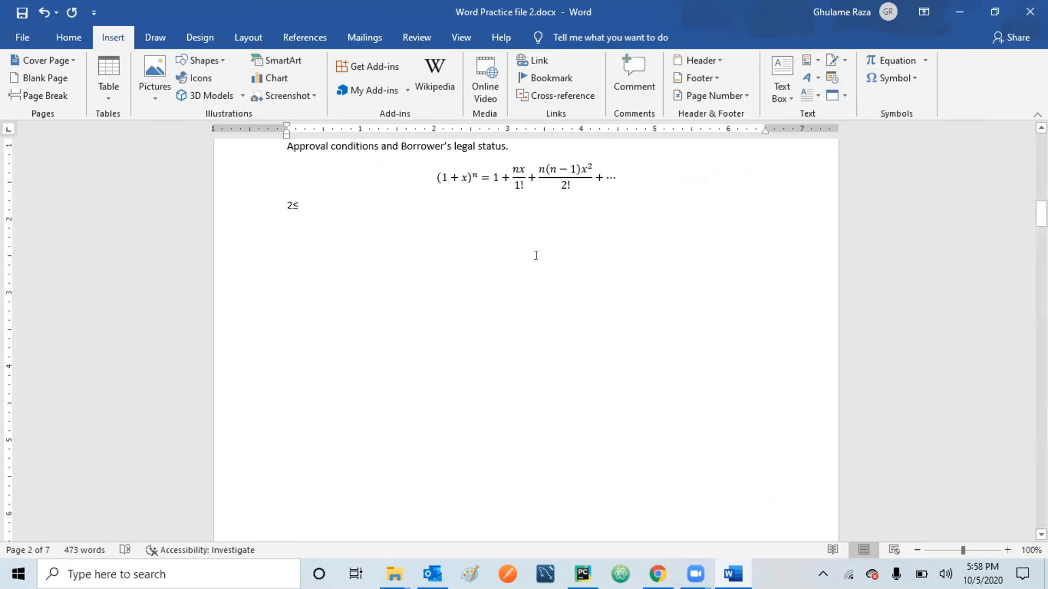
key("ctrl+Return")
type("x")
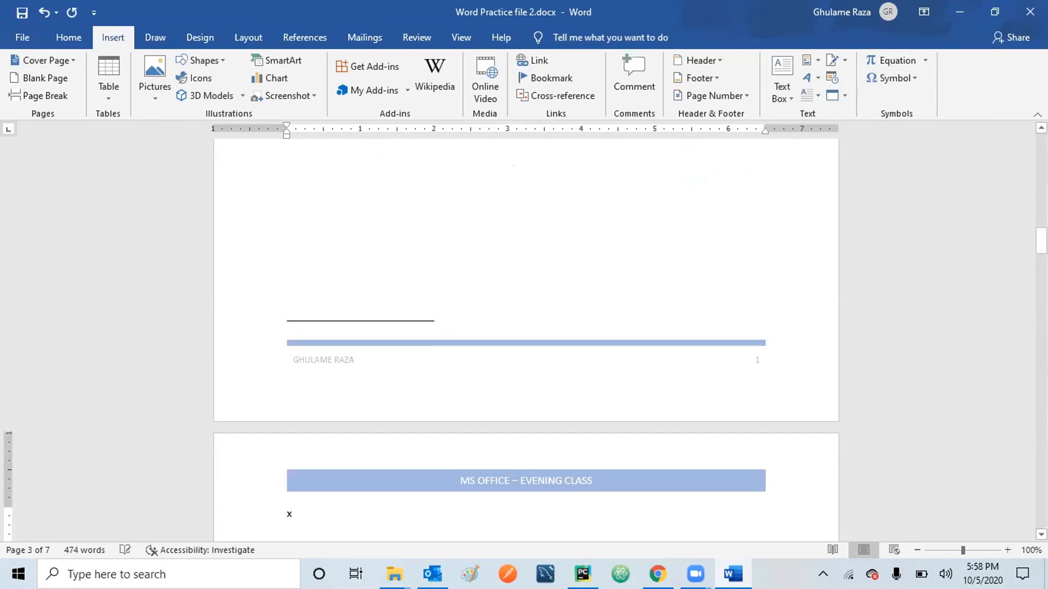
key("BackSpace")
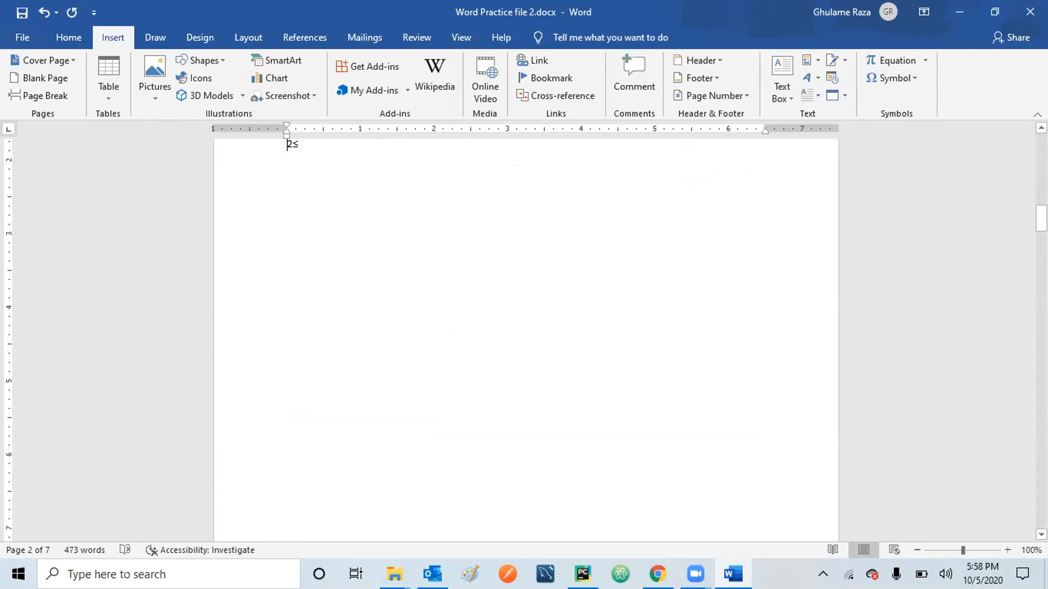
type("x")
scroll(656, 244, "up", 2)
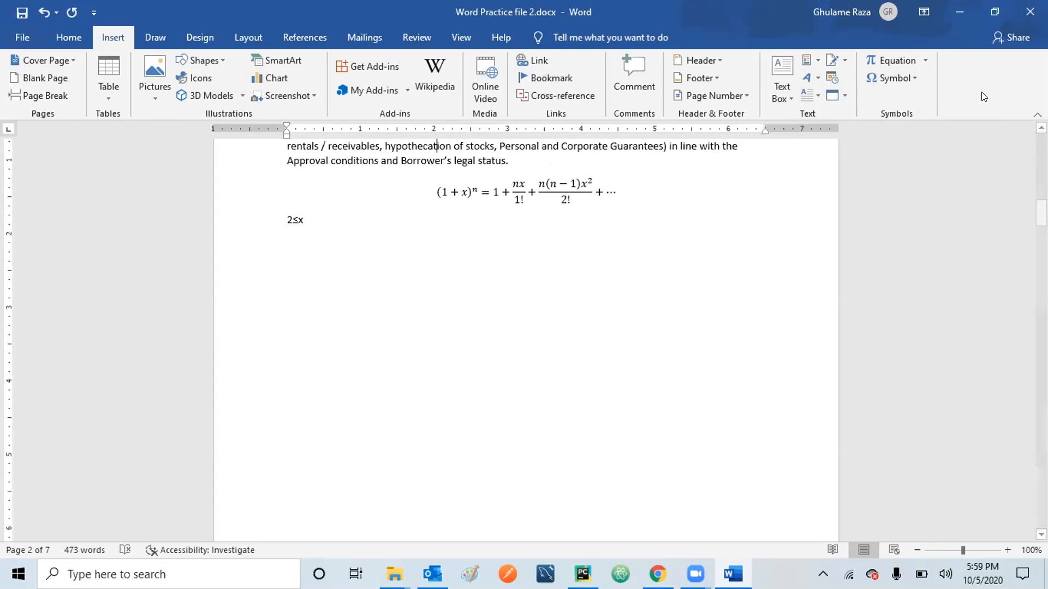
left_click(913, 78)
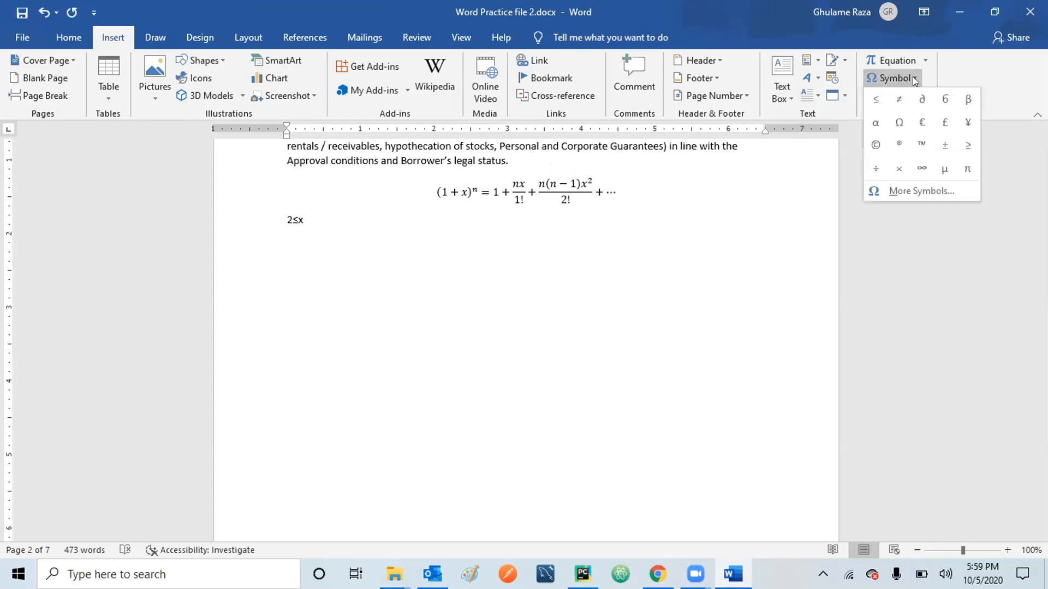
left_click(912, 191)
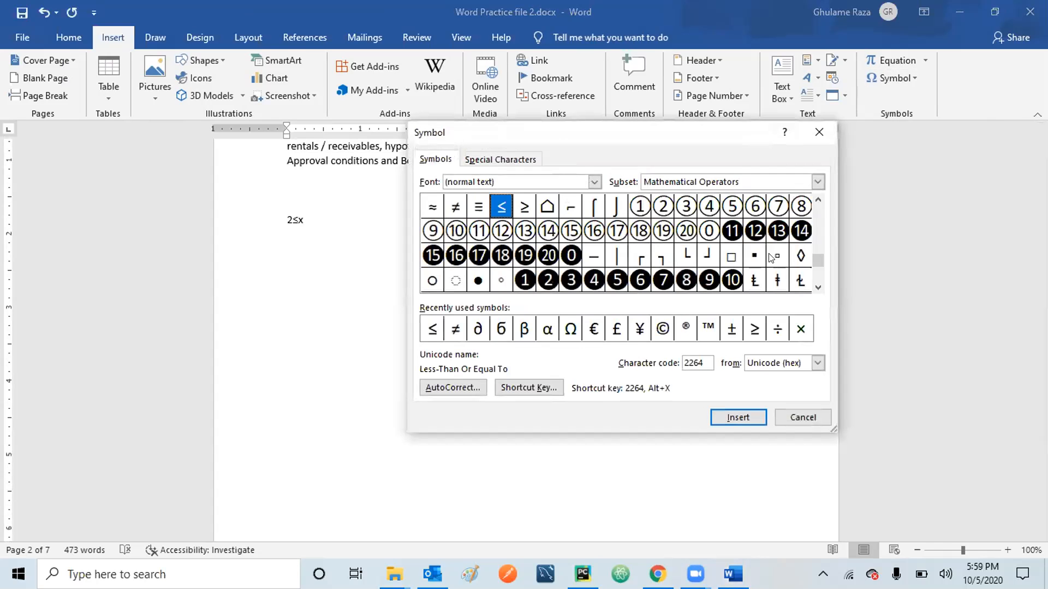
scroll(816, 220, "up", 9)
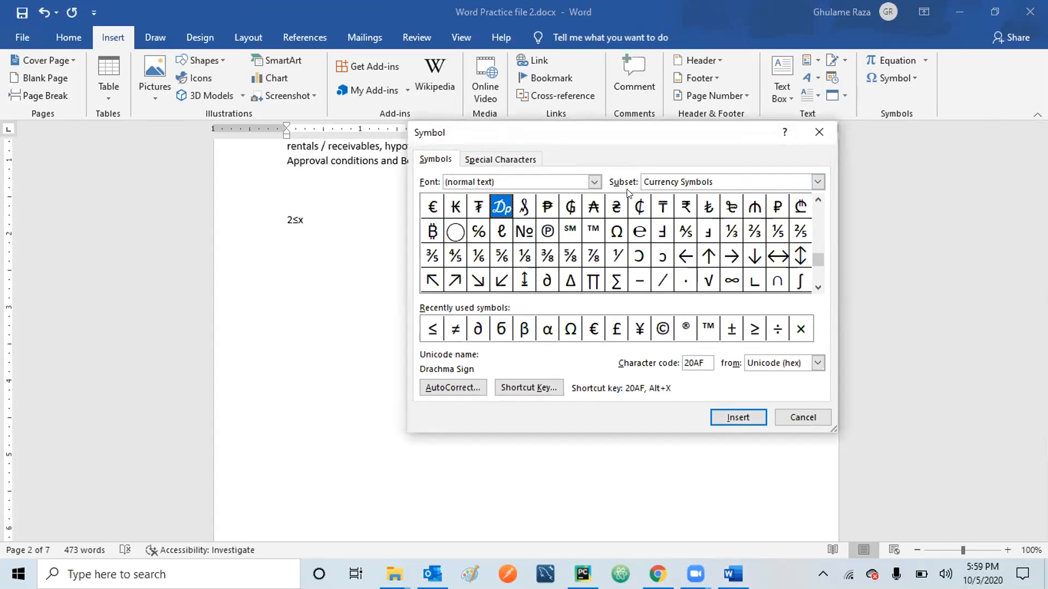
left_click(819, 184)
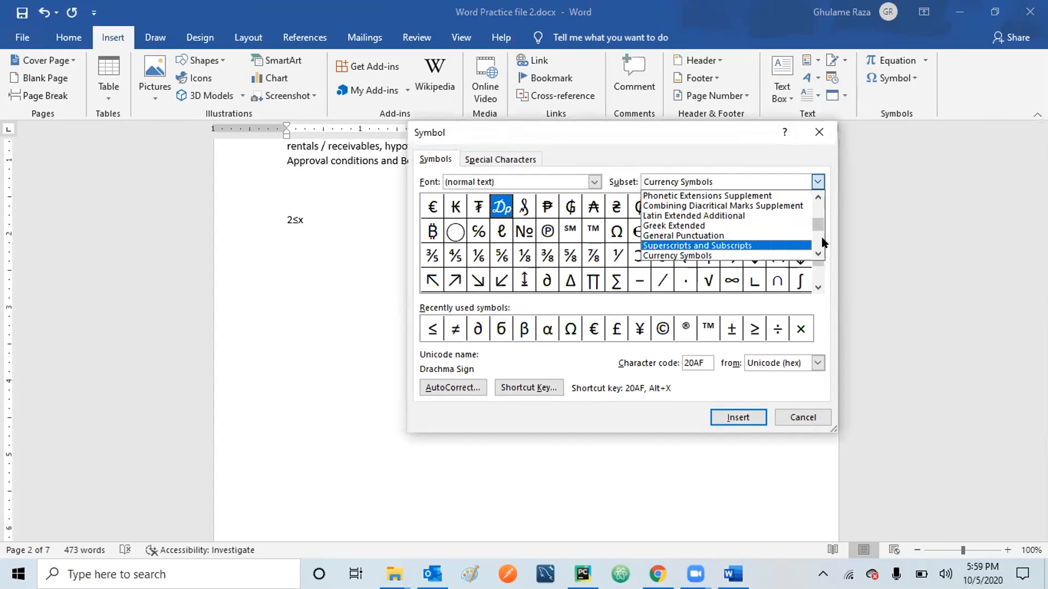
left_click(814, 206)
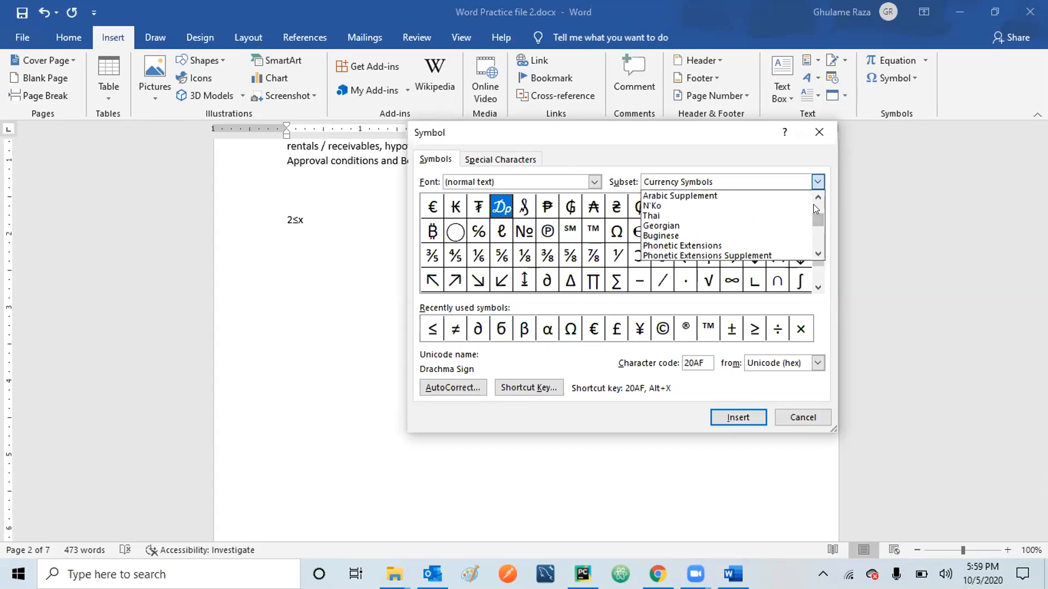
left_click(813, 204)
left_click(813, 204)
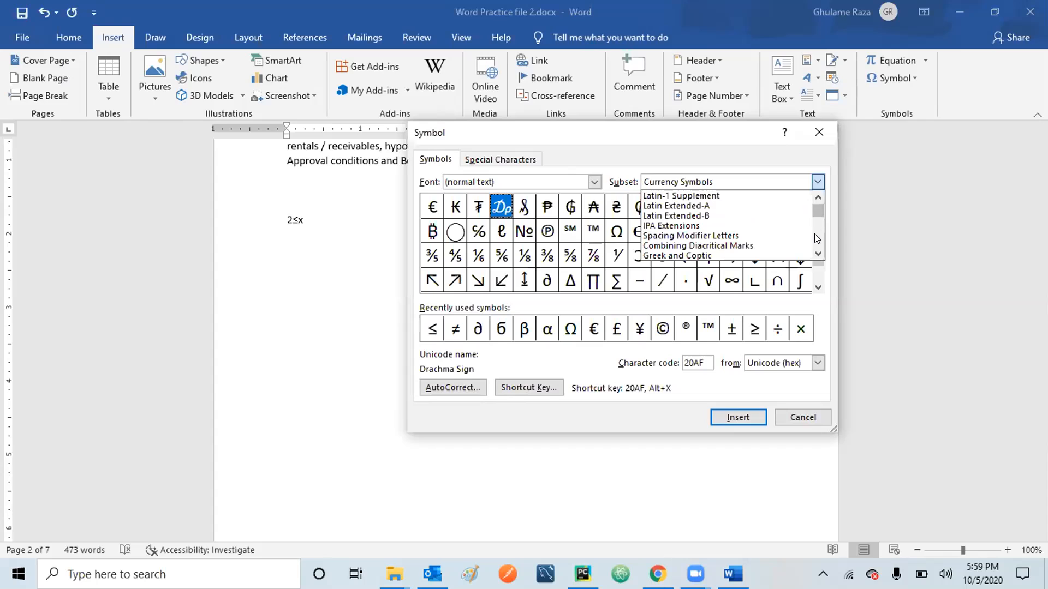
left_click_drag(817, 206, 817, 201)
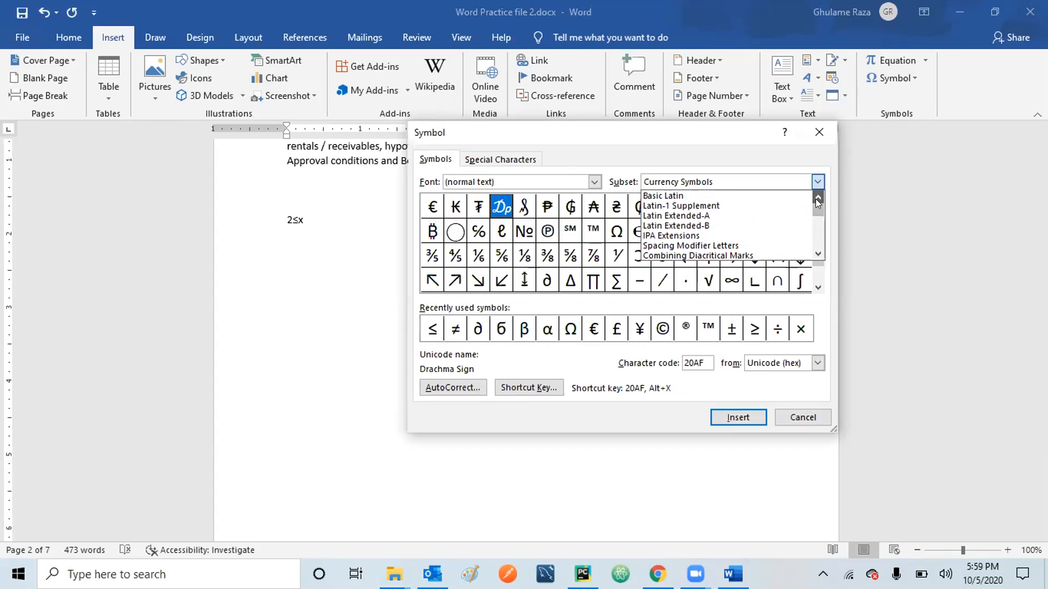
left_click(814, 229)
left_click(814, 229)
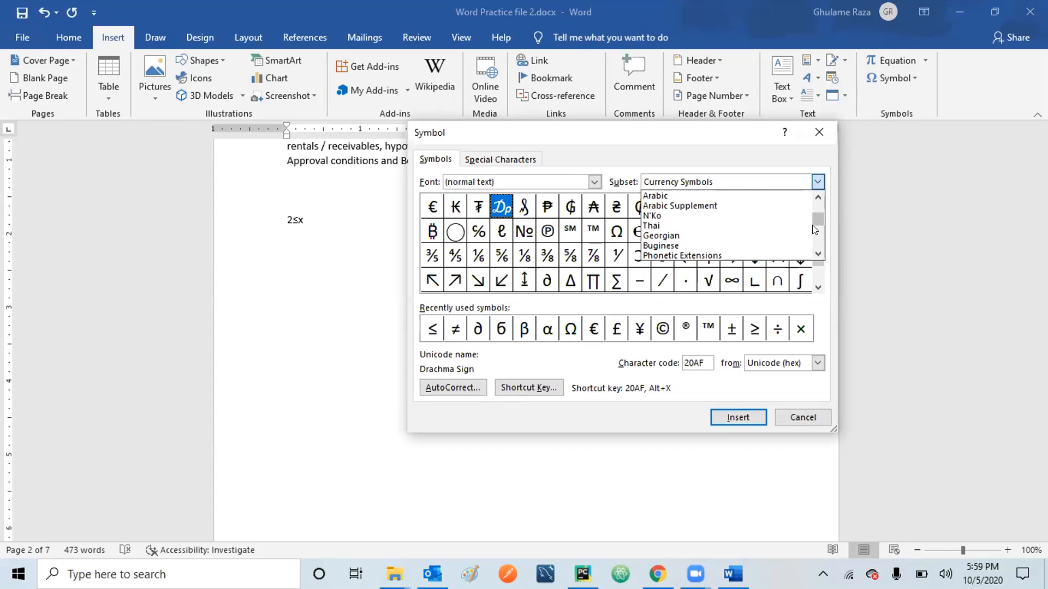
left_click(816, 243)
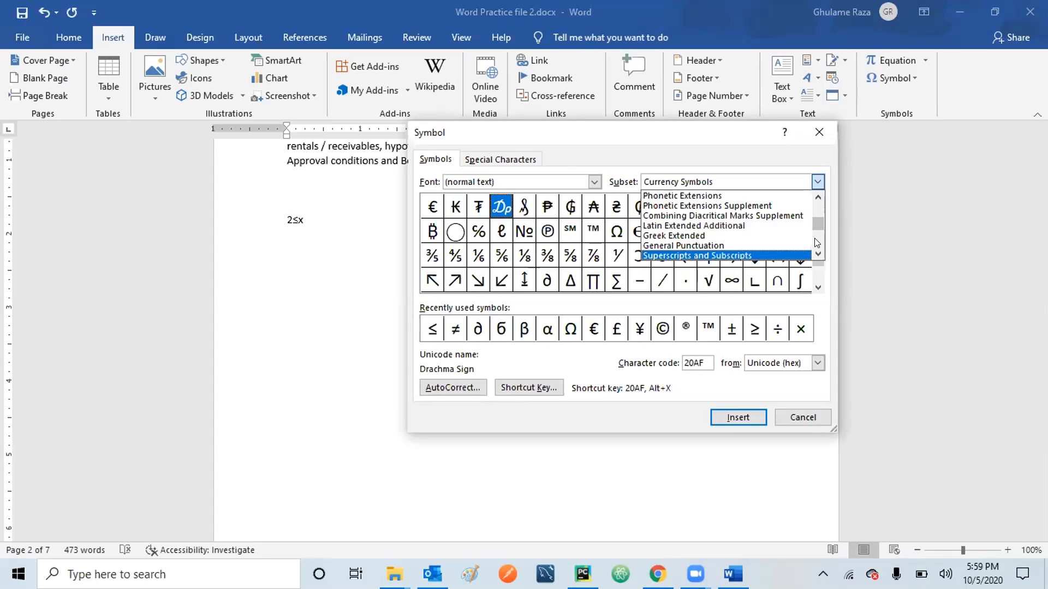
left_click(816, 240)
left_click(814, 238)
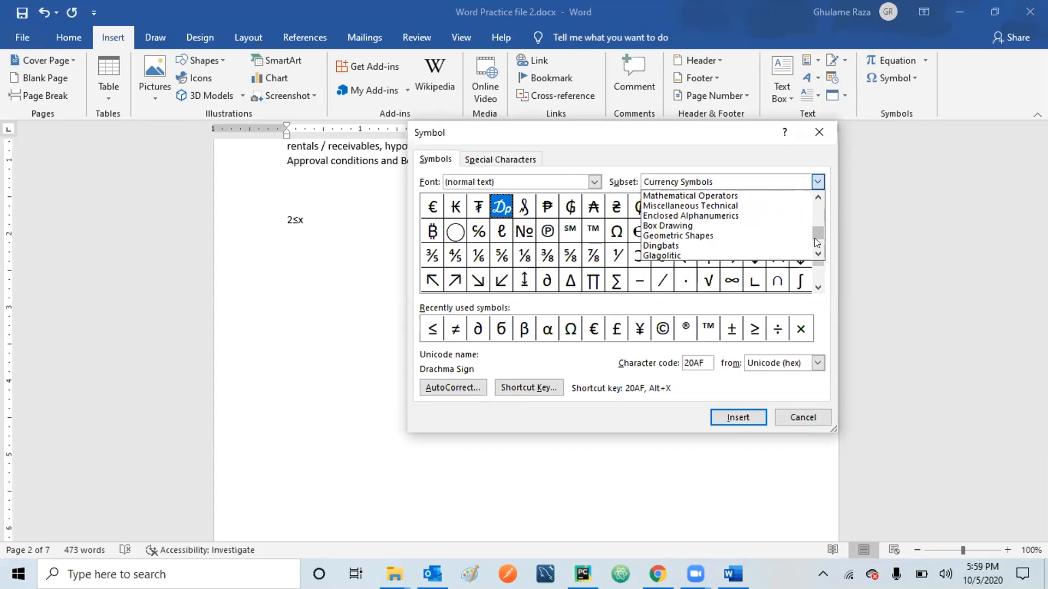
left_click(690, 195)
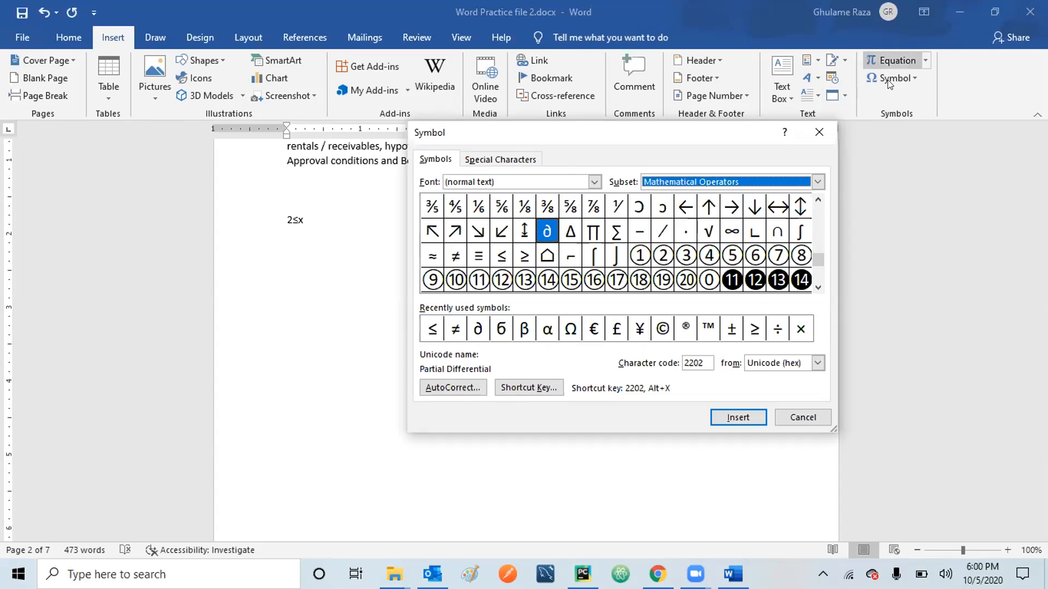
left_click(810, 418)
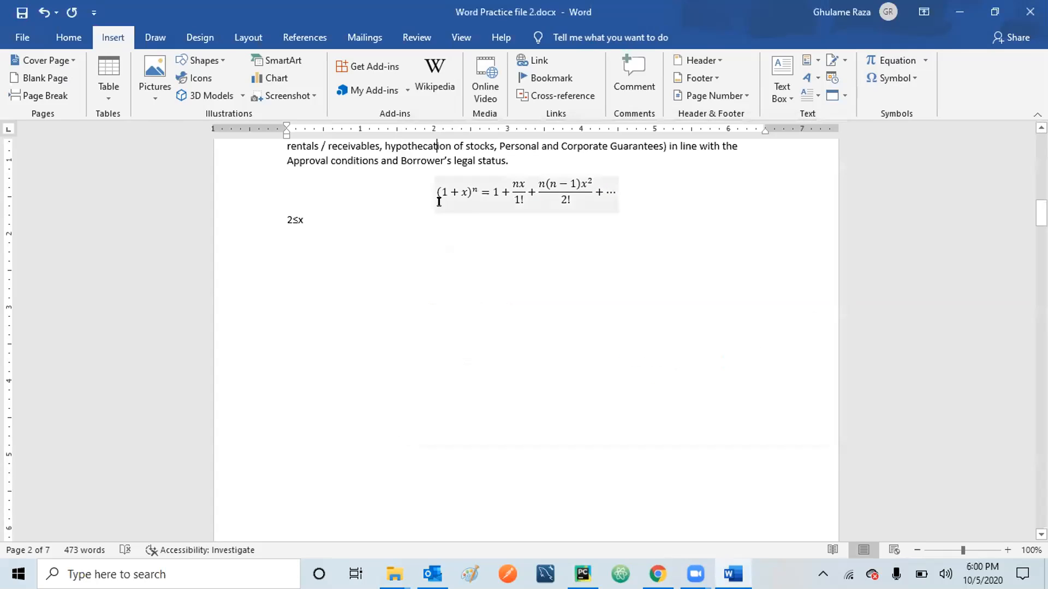
left_click(140, 38)
Open the Custom Watermark dialog from the Design tab's Watermark menu.
left_click(199, 38)
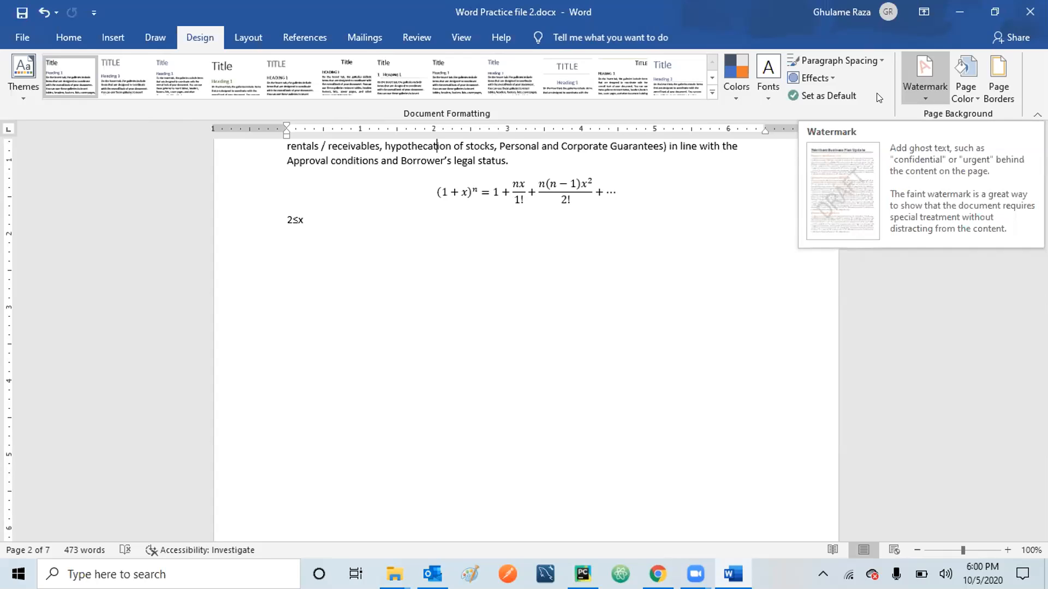
left_click(924, 97)
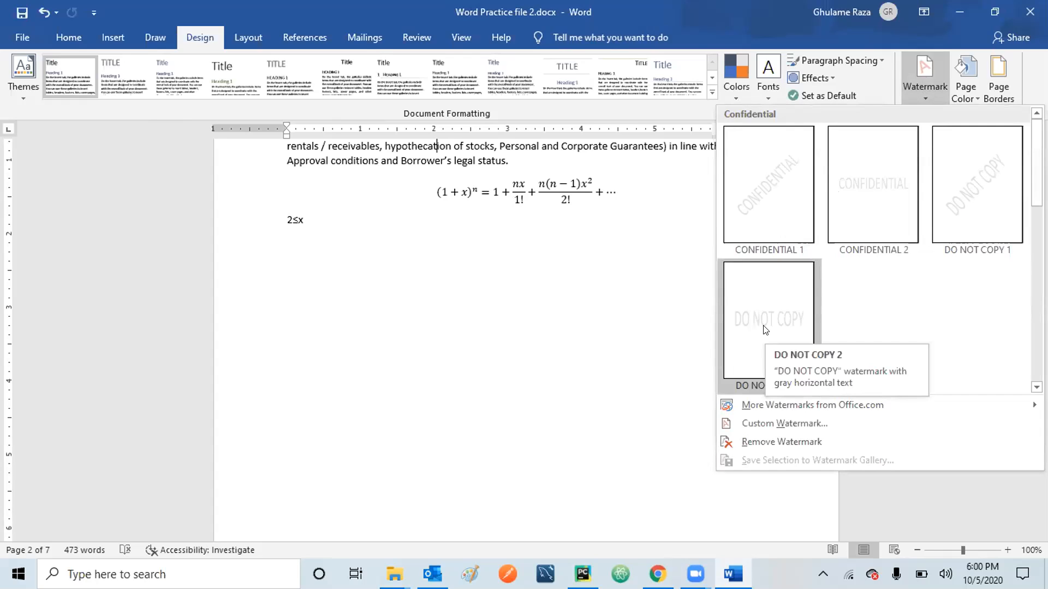
left_click(765, 424)
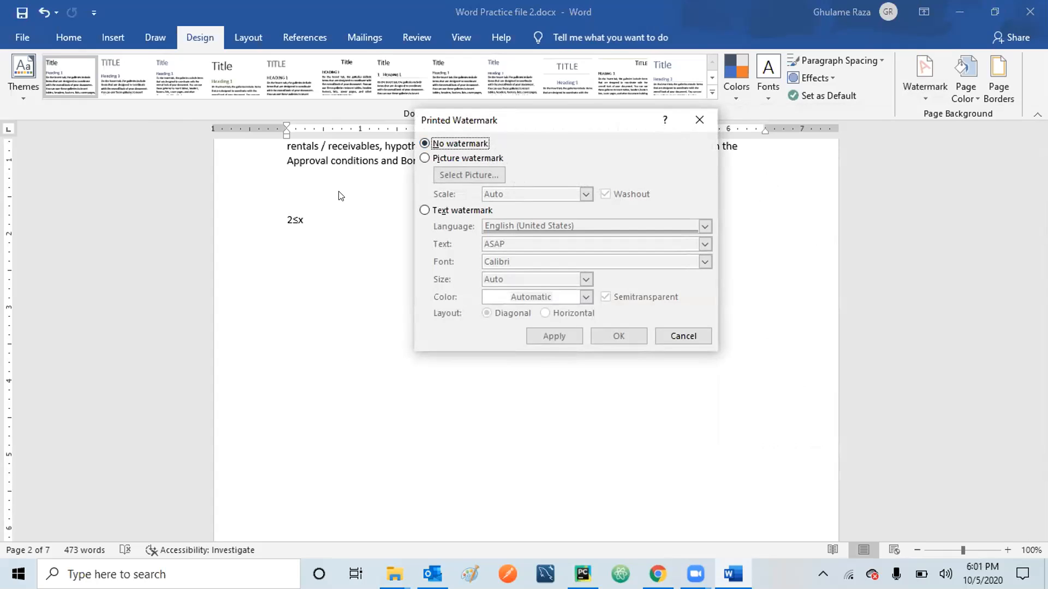
Search Bing for 'lion' and apply the lion-on-grass photo as a washed-out picture watermark.
left_click(423, 160)
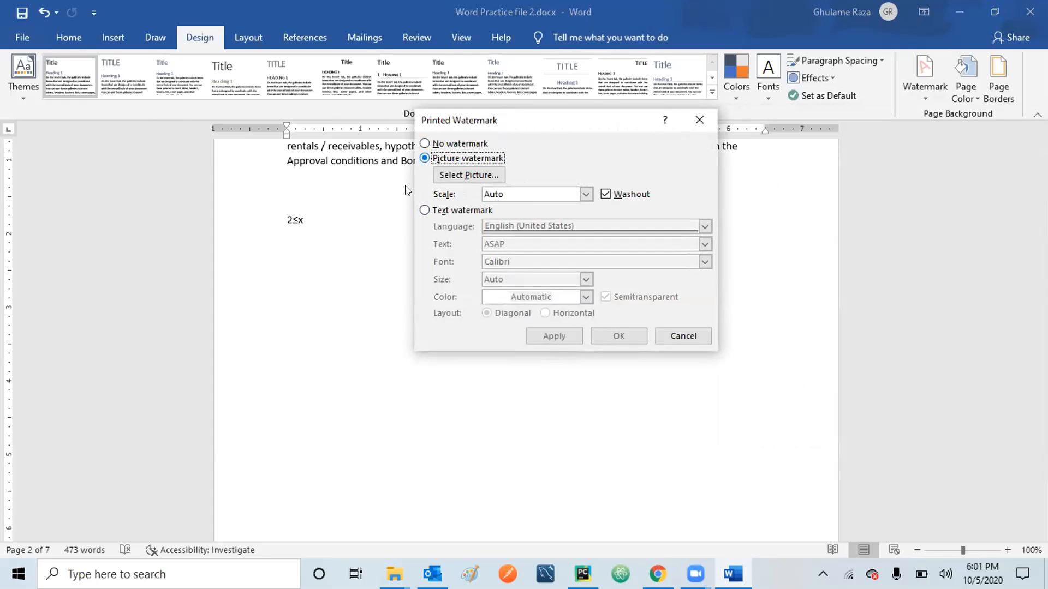
left_click(463, 174)
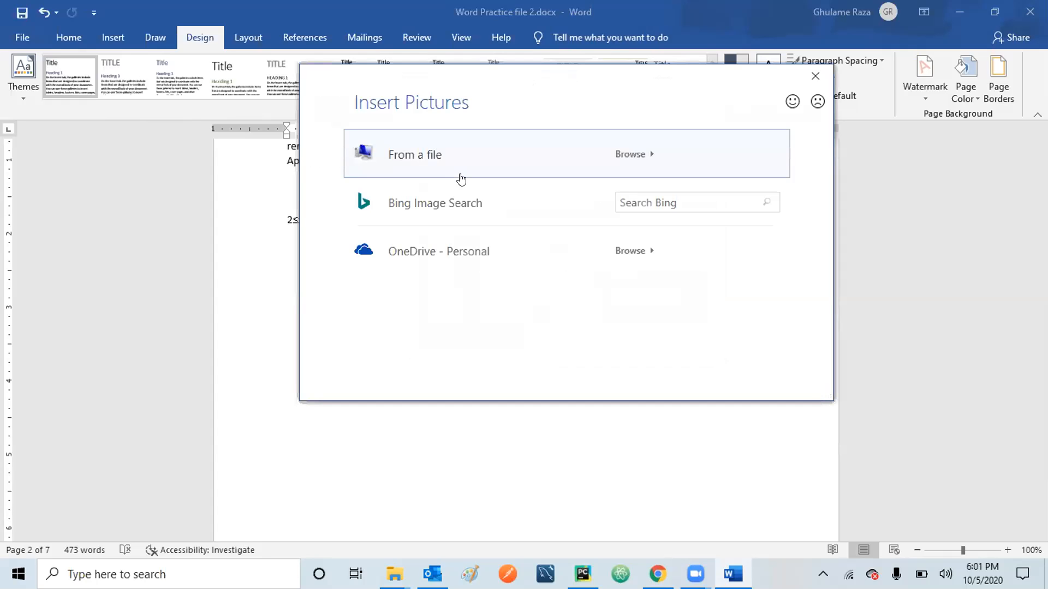
left_click(638, 193)
type("lion")
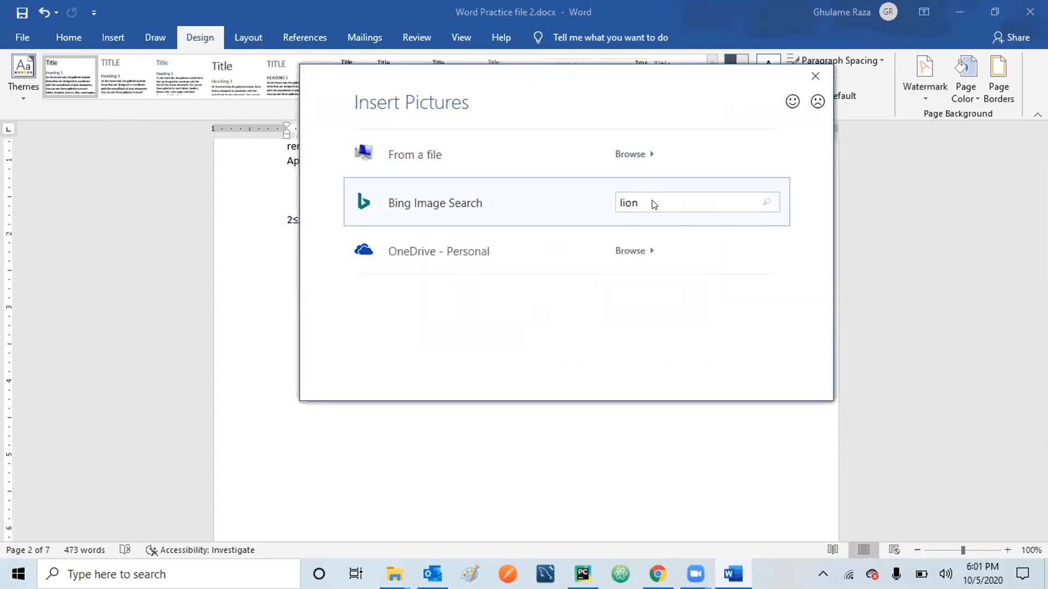
key("Return")
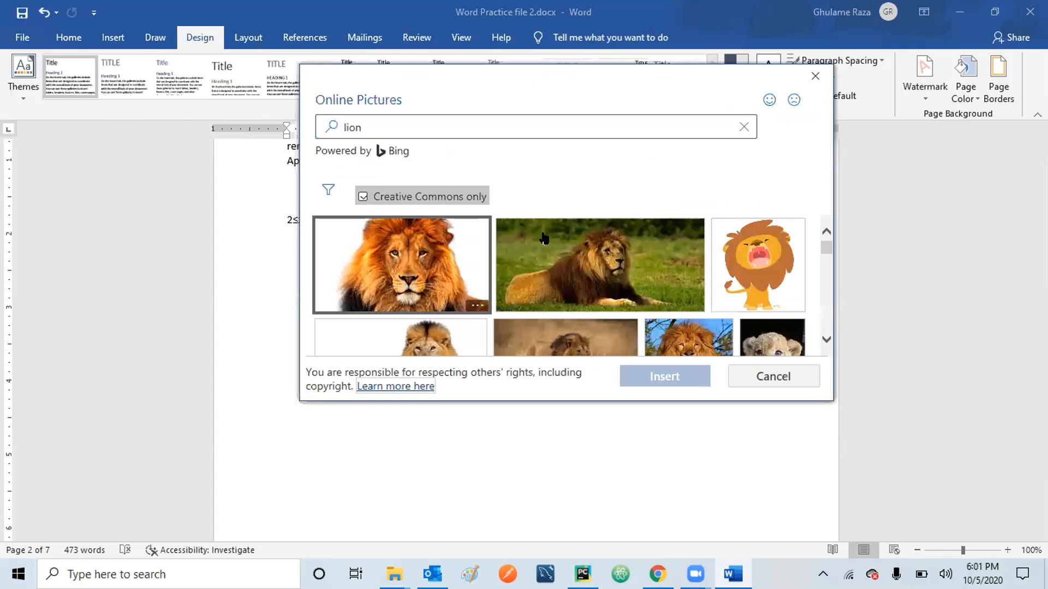
left_click(604, 273)
left_click(669, 378)
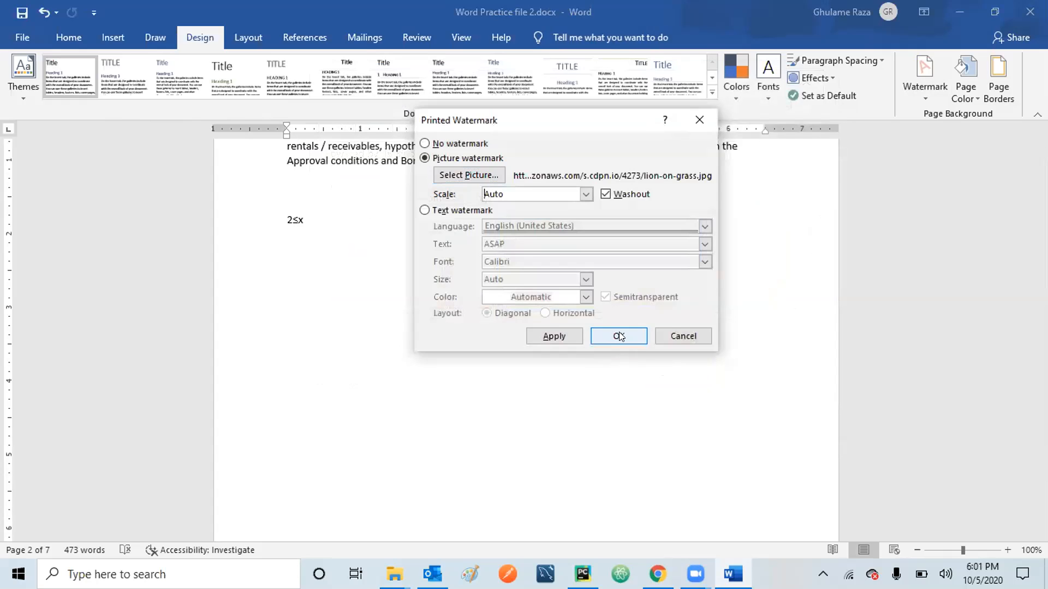
left_click(619, 336)
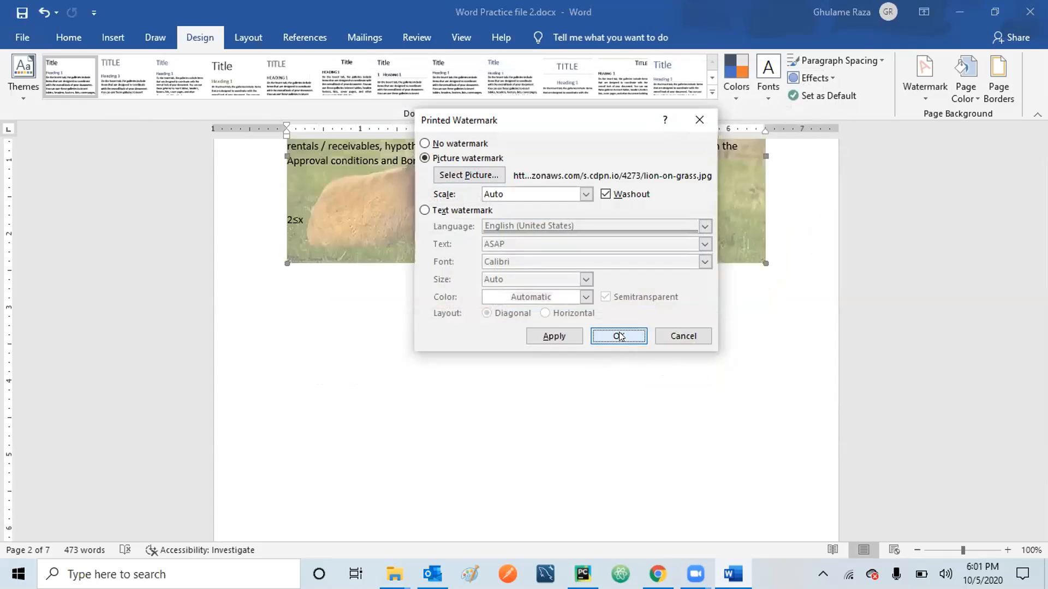
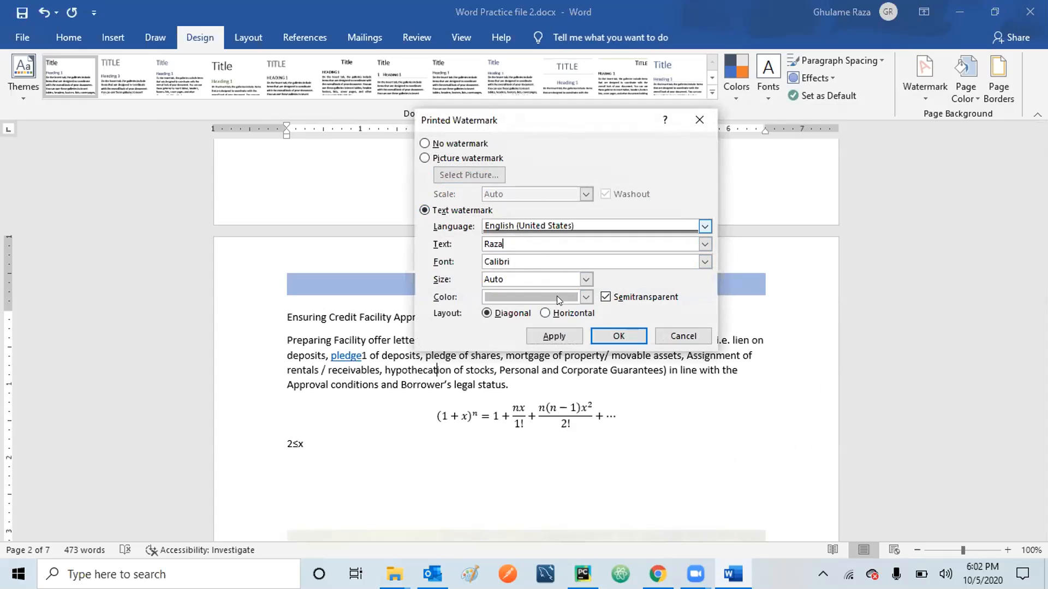
Confirm the diagonal, semitransparent Calibri 'Raza' text watermark and scroll through the page.
left_click(608, 336)
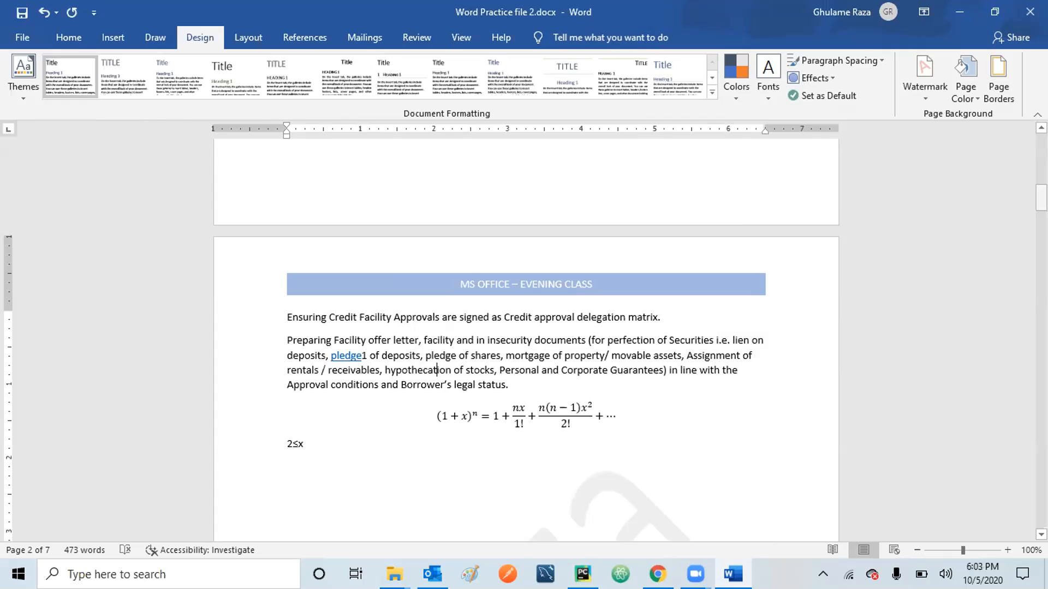
left_click_drag(1041, 198, 1041, 260)
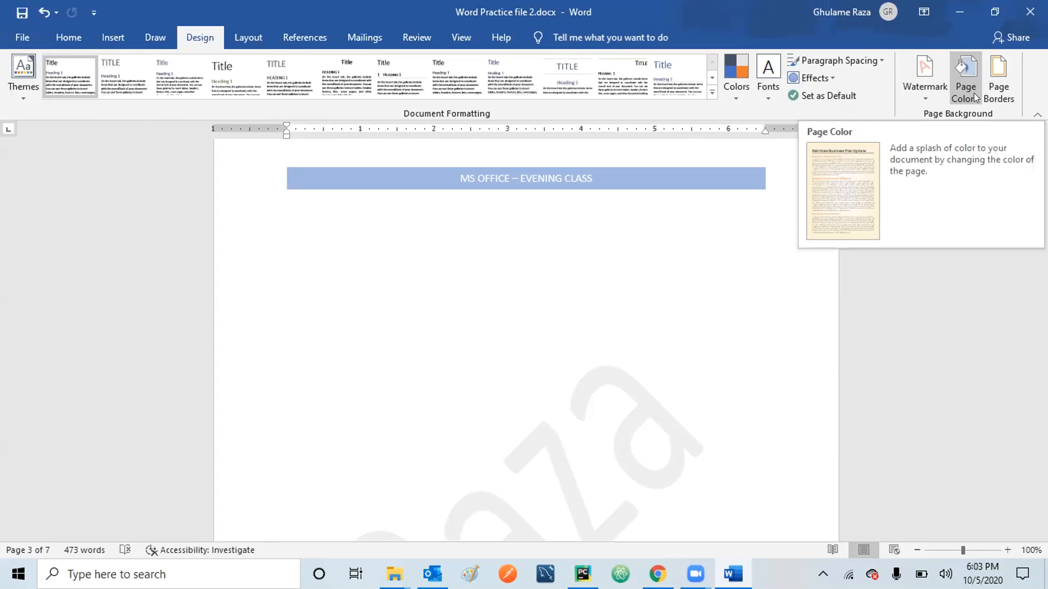
Fill the page background with Blue-Gray, Text 2, Lighter 60% and scroll to check it.
left_click(974, 92)
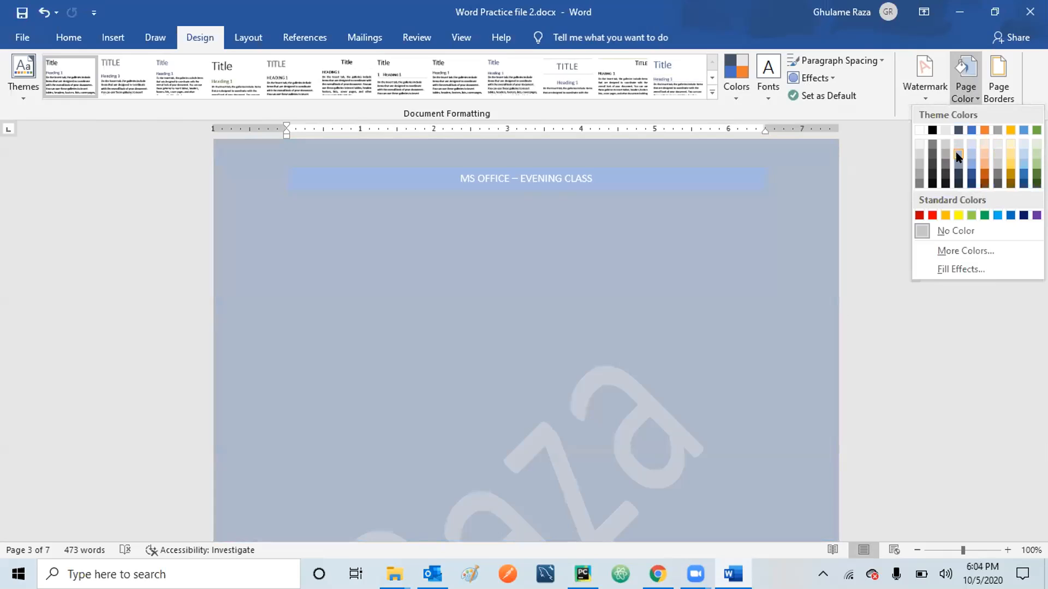
left_click(956, 157)
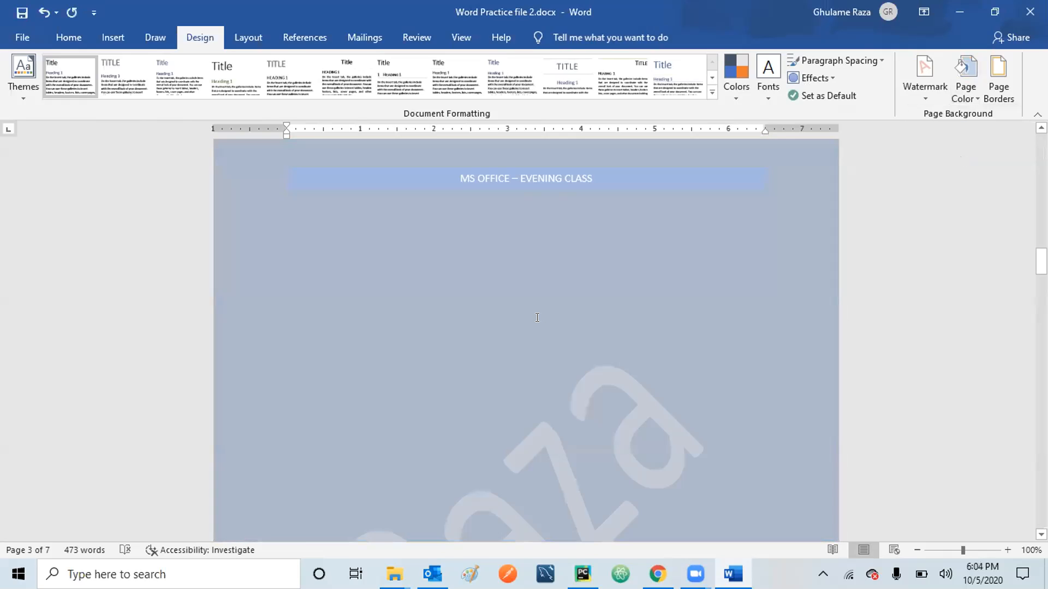
scroll(536, 319, "up", 15)
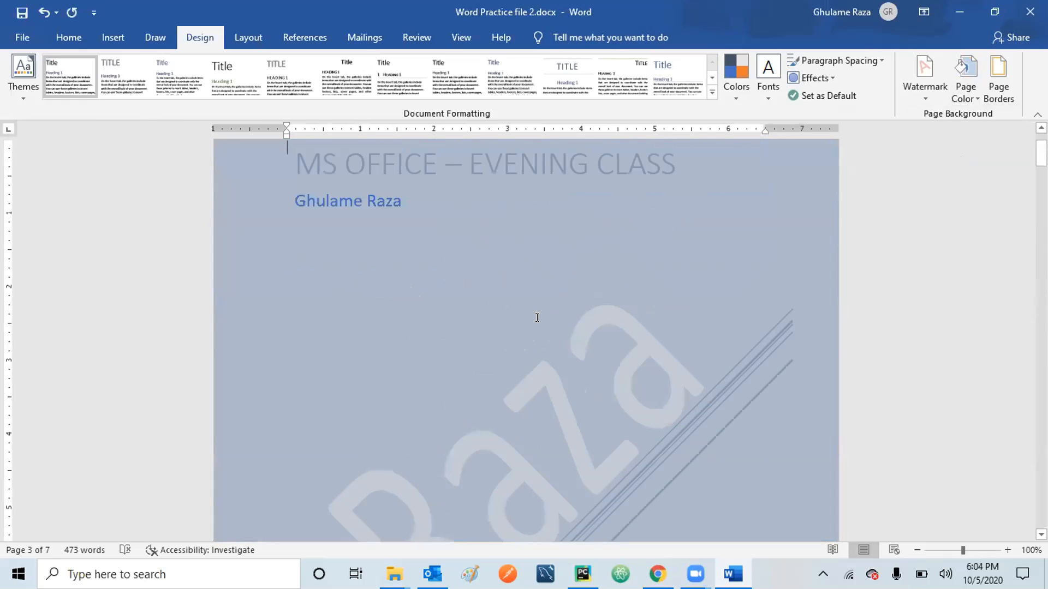
scroll(537, 317, "down", 10)
scroll(537, 317, "down", 15)
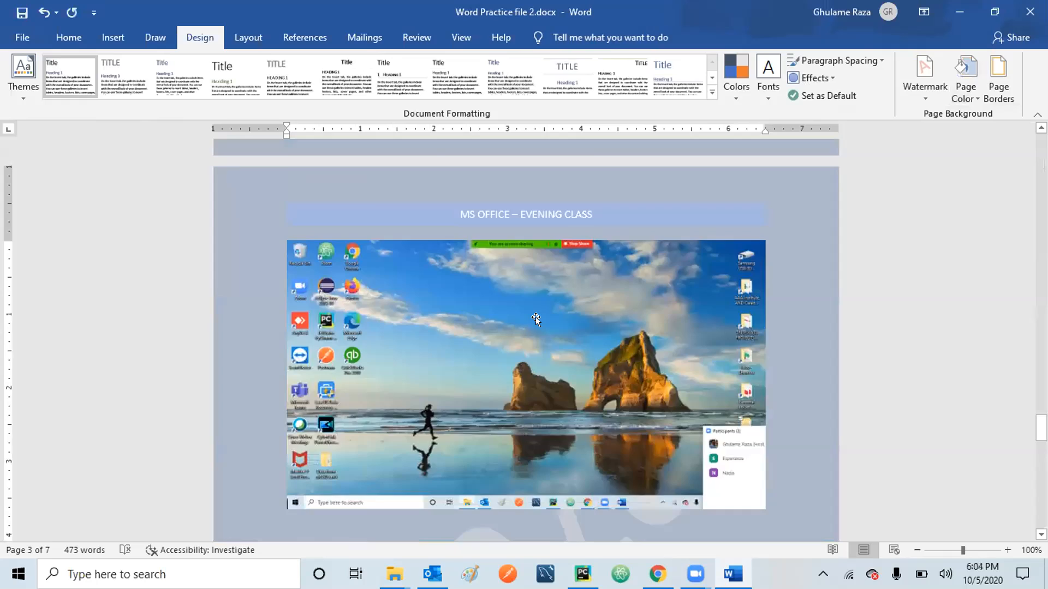
scroll(535, 319, "up", 20)
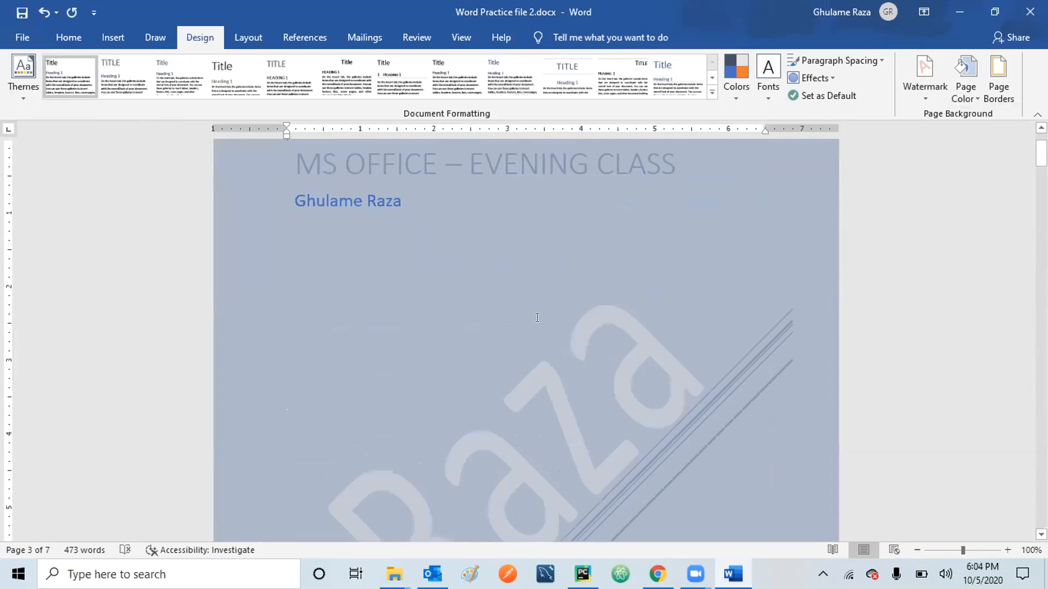
Apply a 3 pt Box page border to the whole document after comparing Shadow and 3-D.
left_click(998, 75)
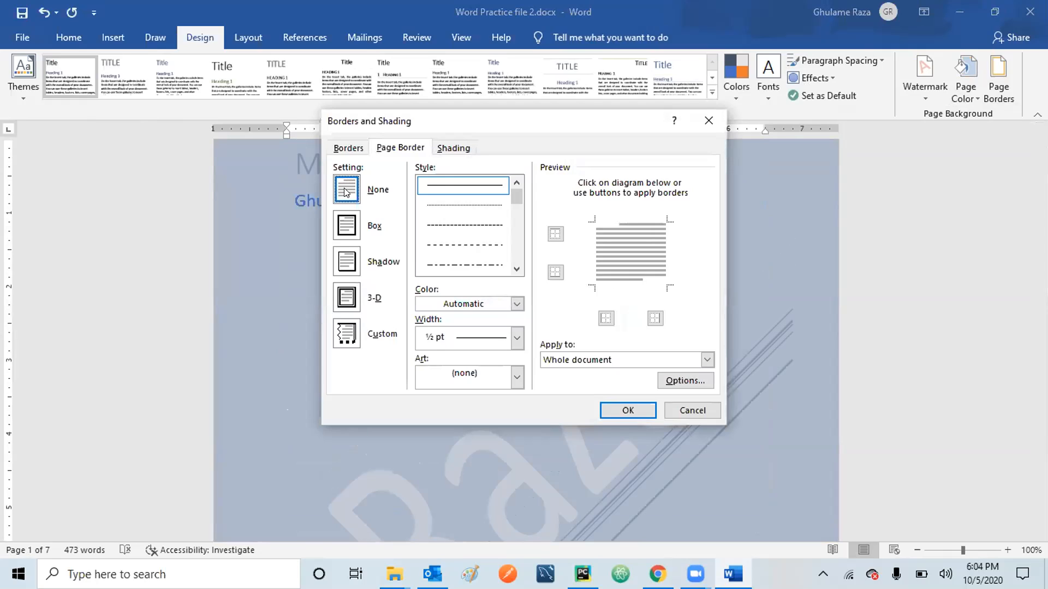
left_click(345, 227)
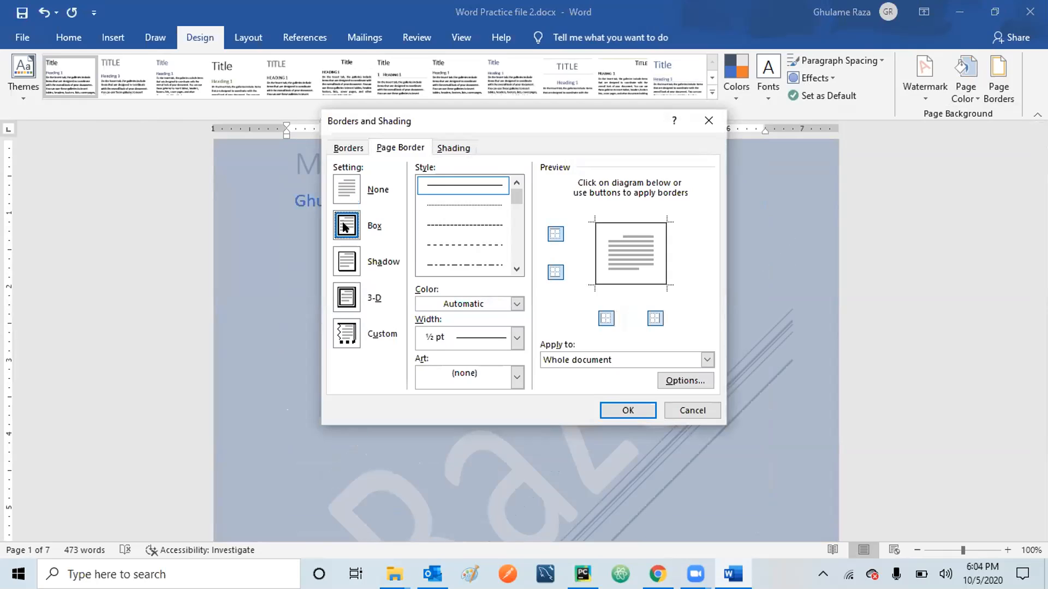
left_click(348, 264)
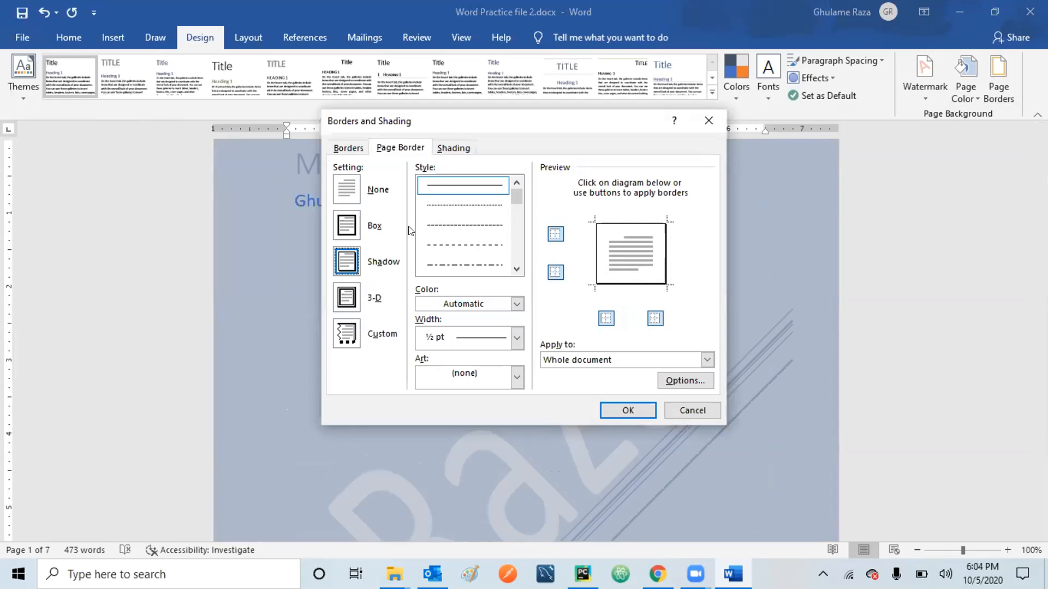
left_click(346, 299)
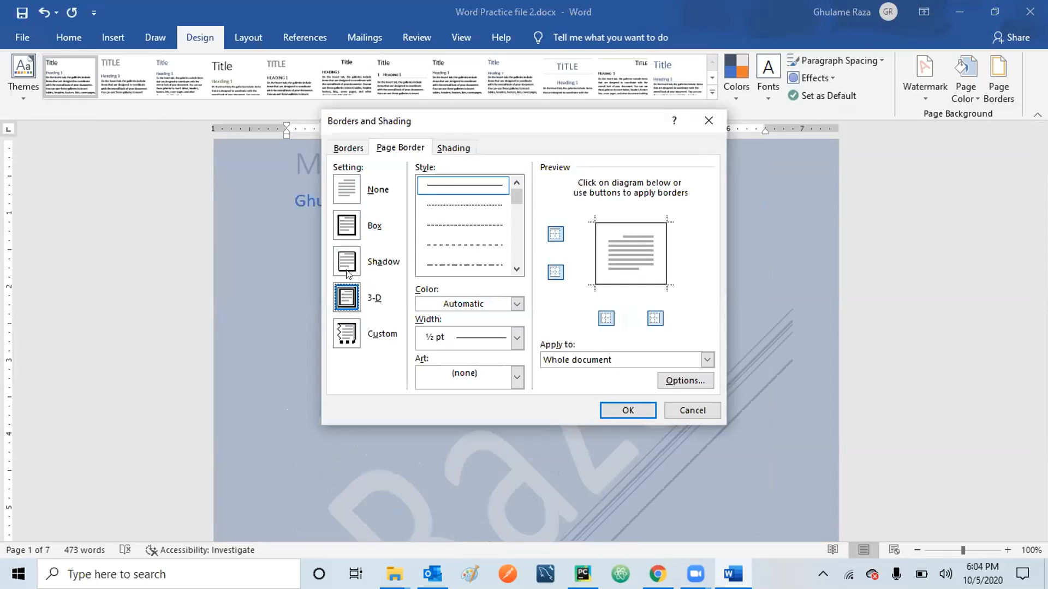
left_click(345, 228)
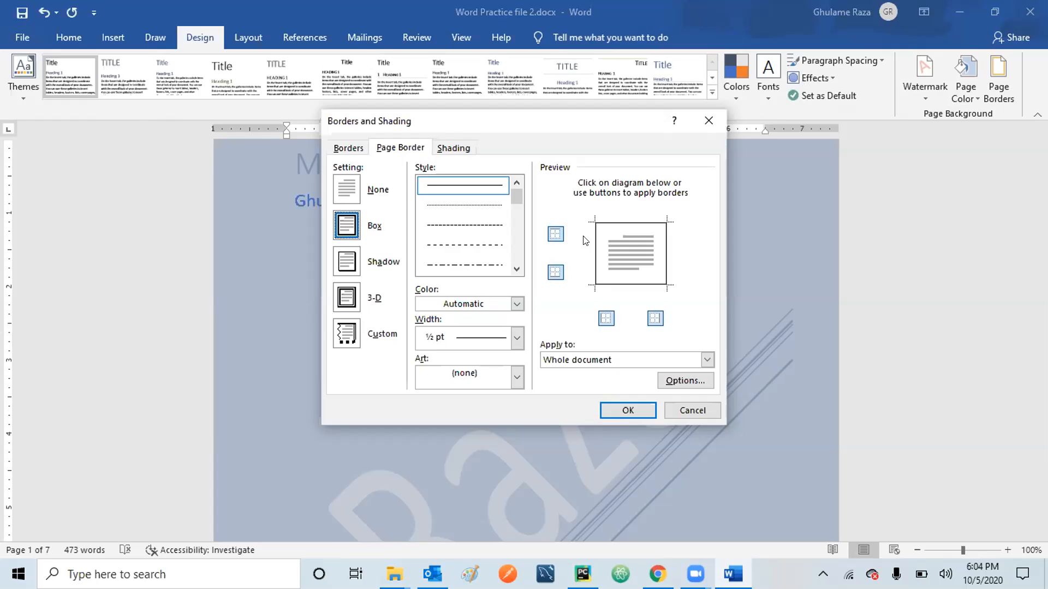
left_click(516, 270)
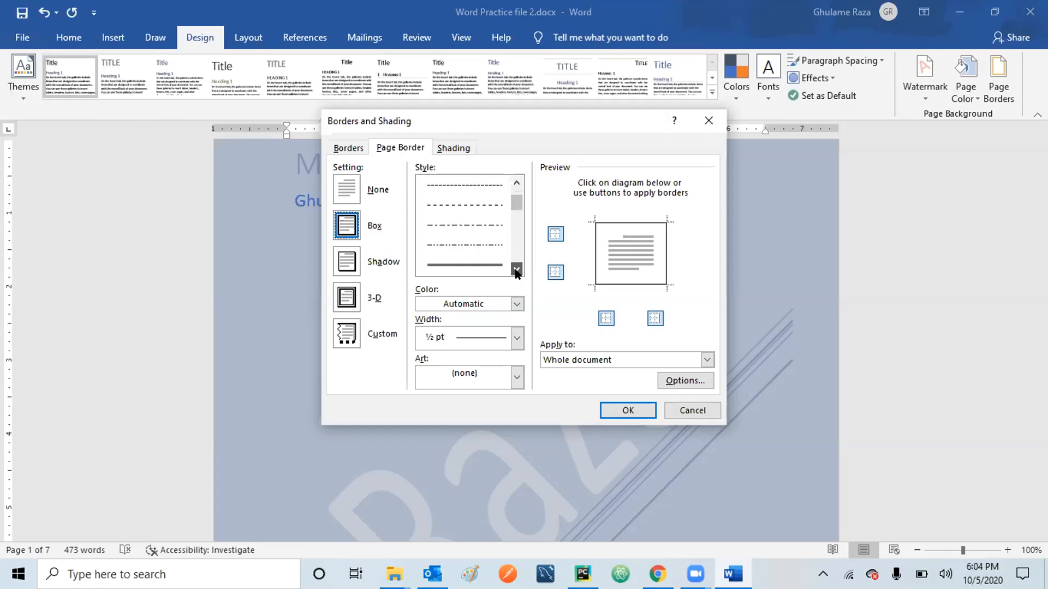
left_click(469, 226)
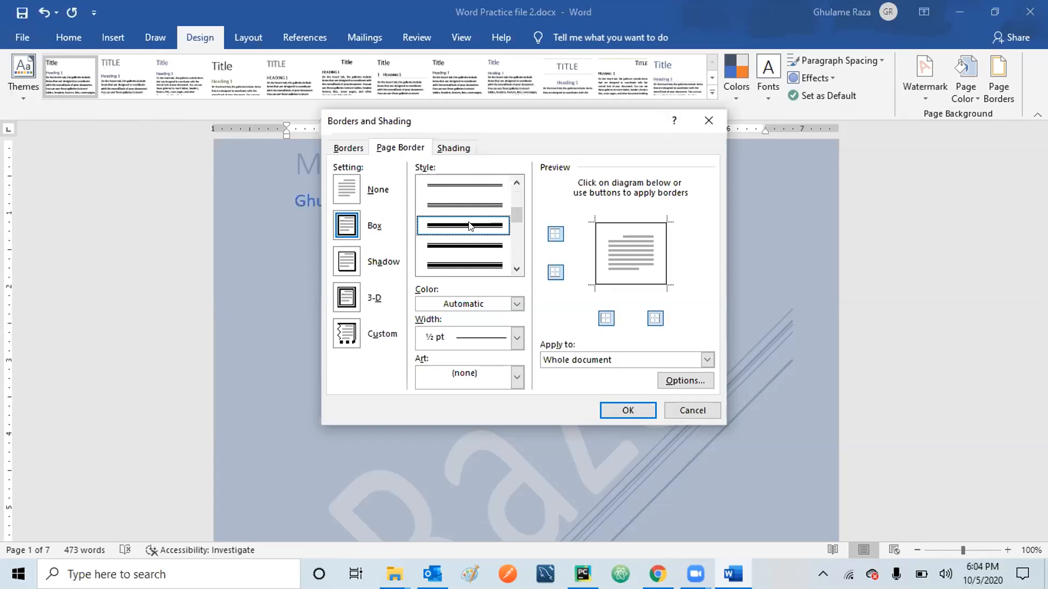
left_click(619, 409)
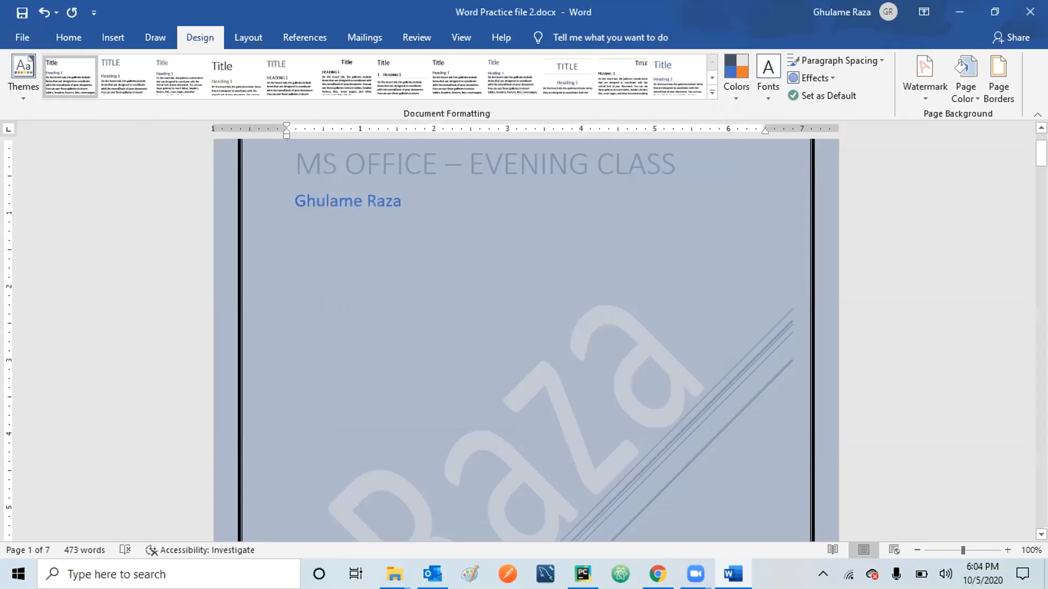
scroll(526, 339, "up", 2)
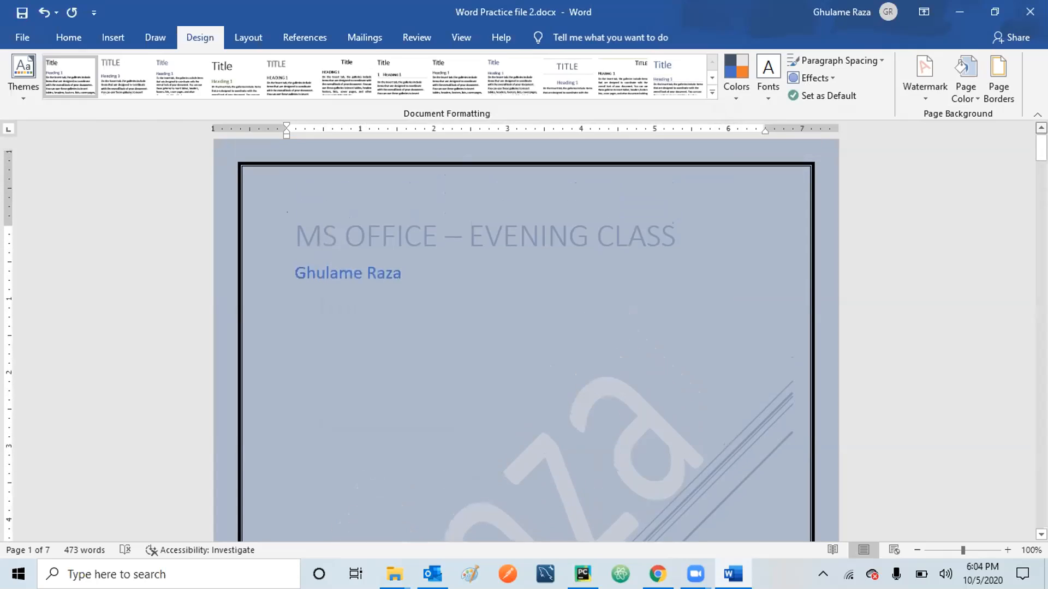
scroll(526, 338, "up", 1)
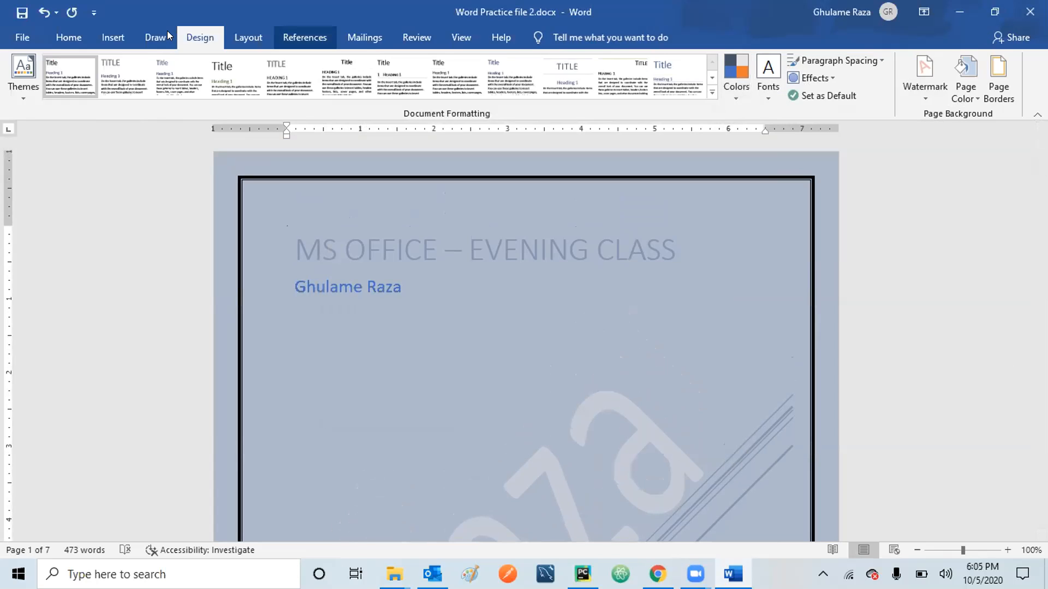
left_click(82, 36)
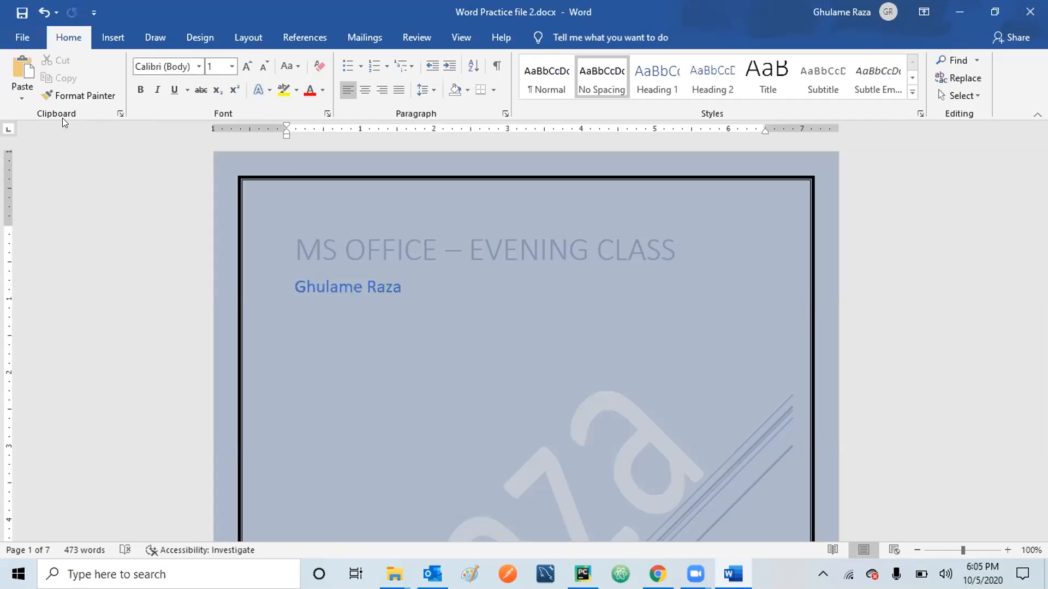
left_click(271, 91)
left_click(271, 91)
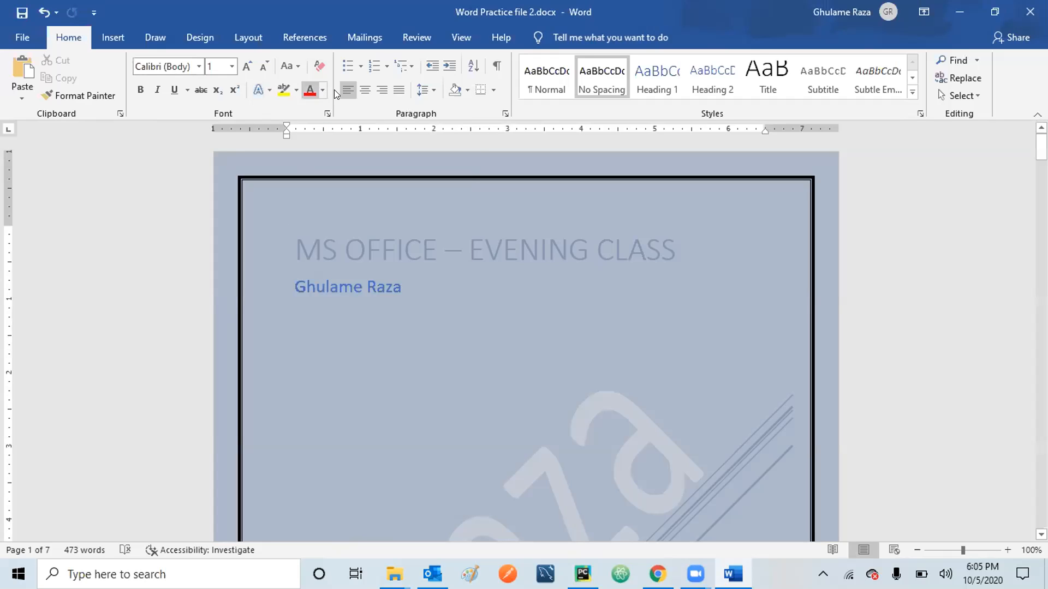
left_click(433, 90)
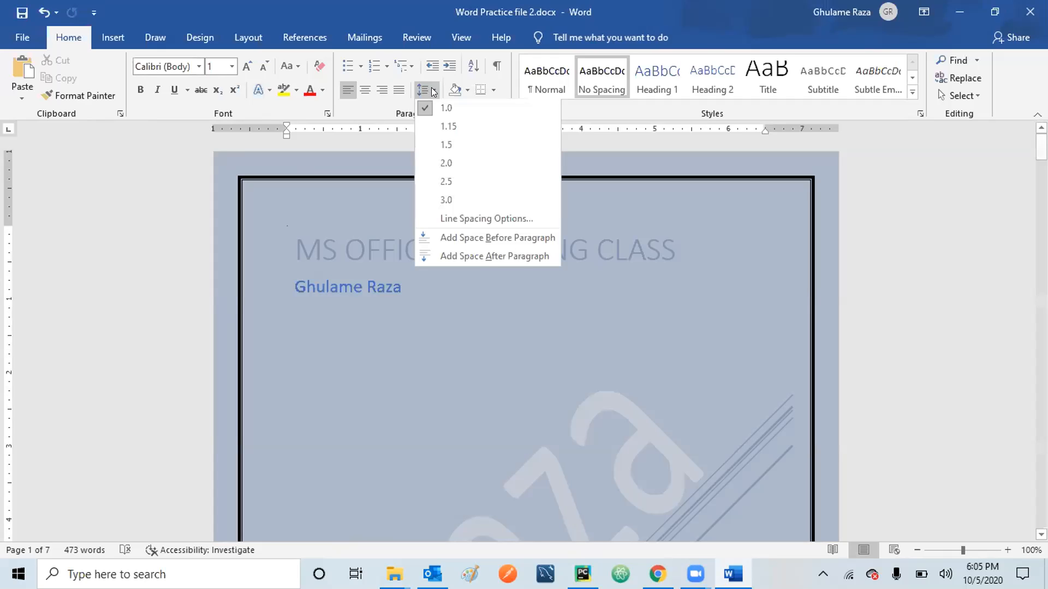
left_click(433, 90)
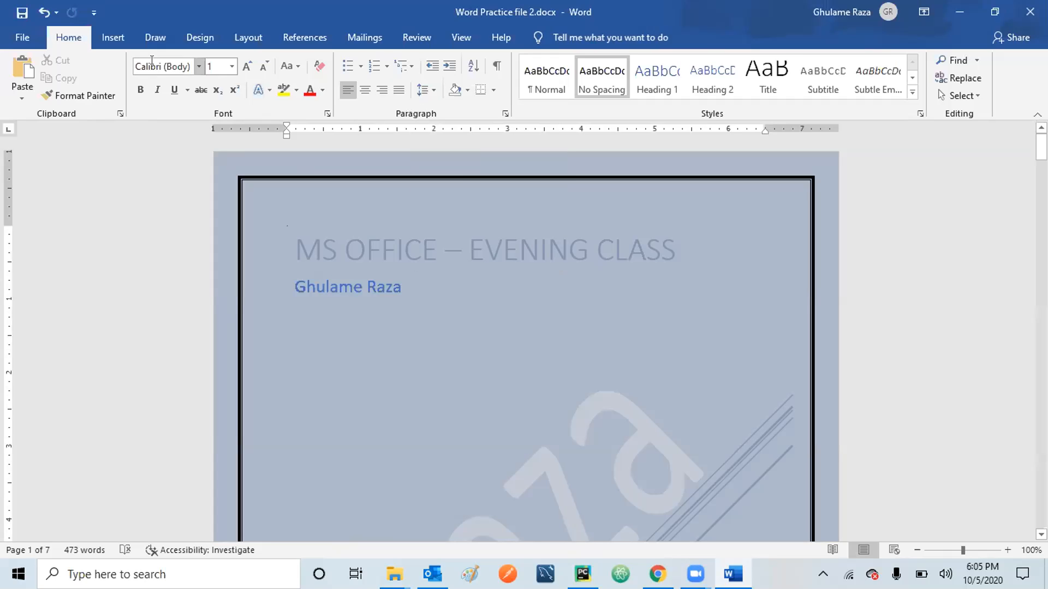
left_click(113, 44)
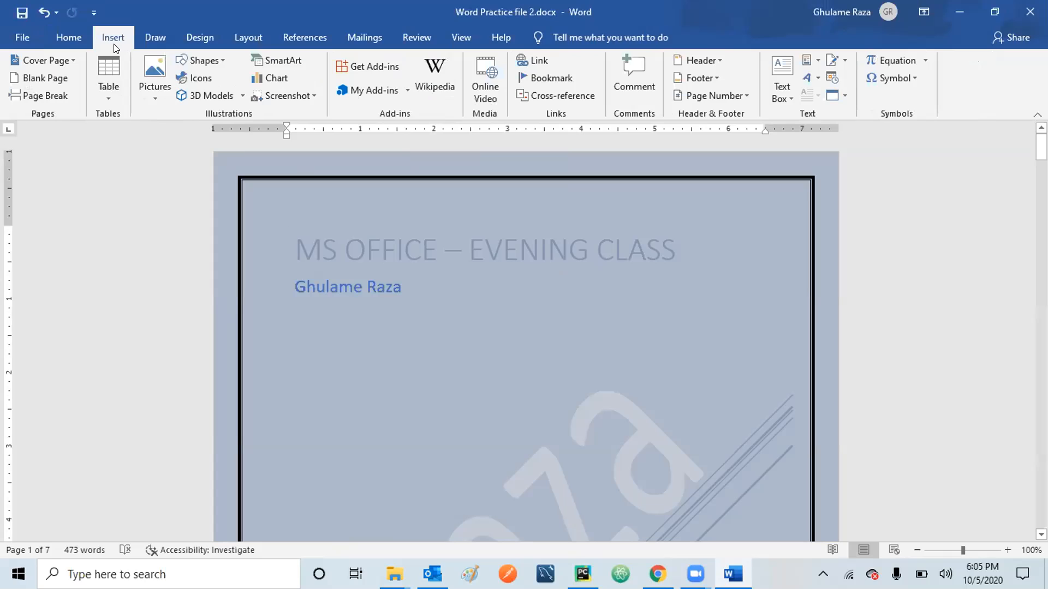
left_click(813, 78)
left_click(813, 78)
left_click(68, 38)
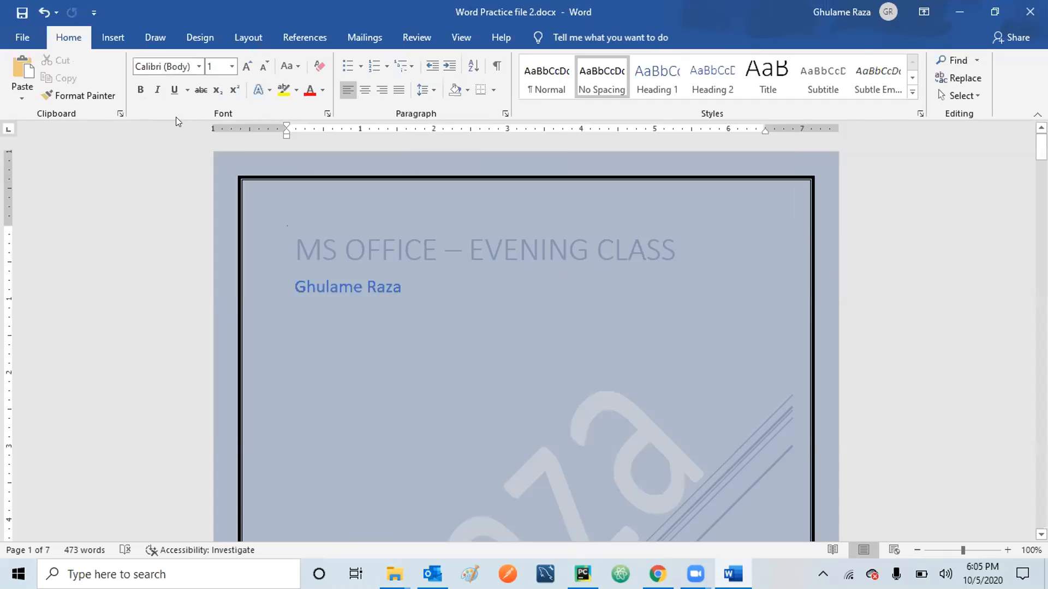
left_click(265, 90)
left_click(265, 90)
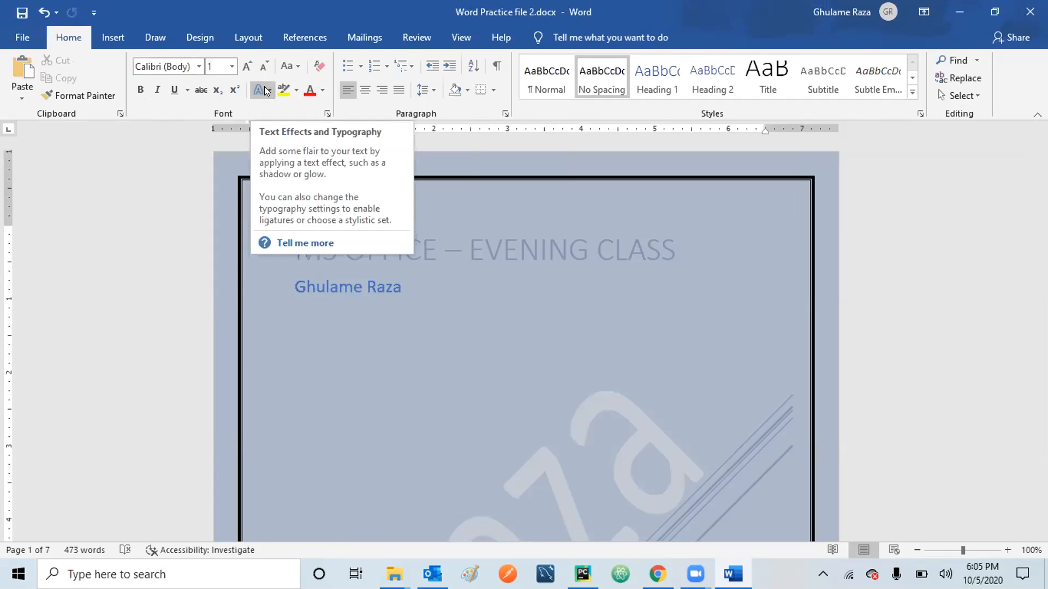
left_click(115, 38)
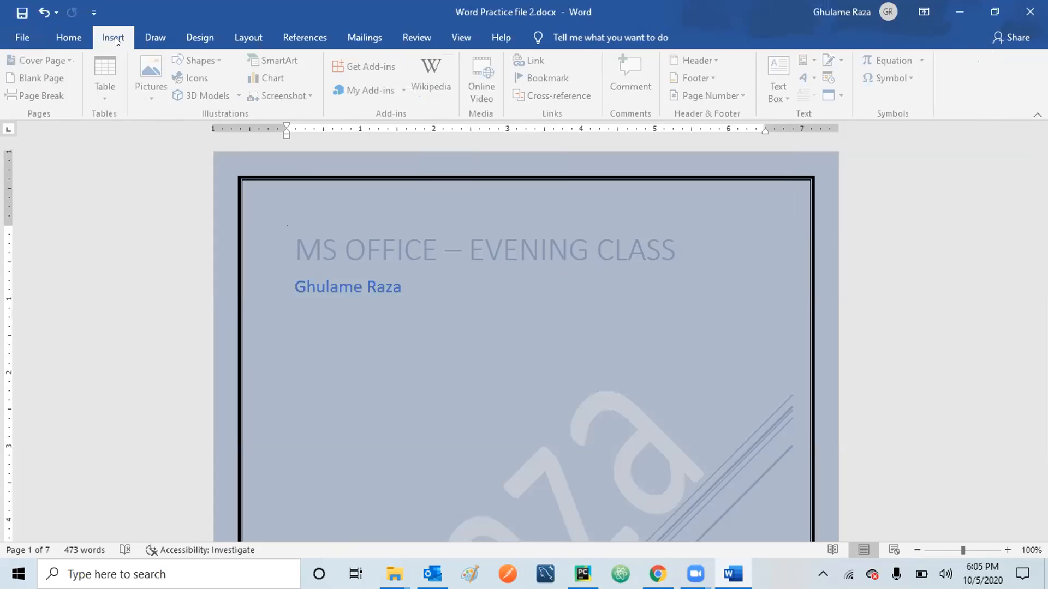
left_click(147, 35)
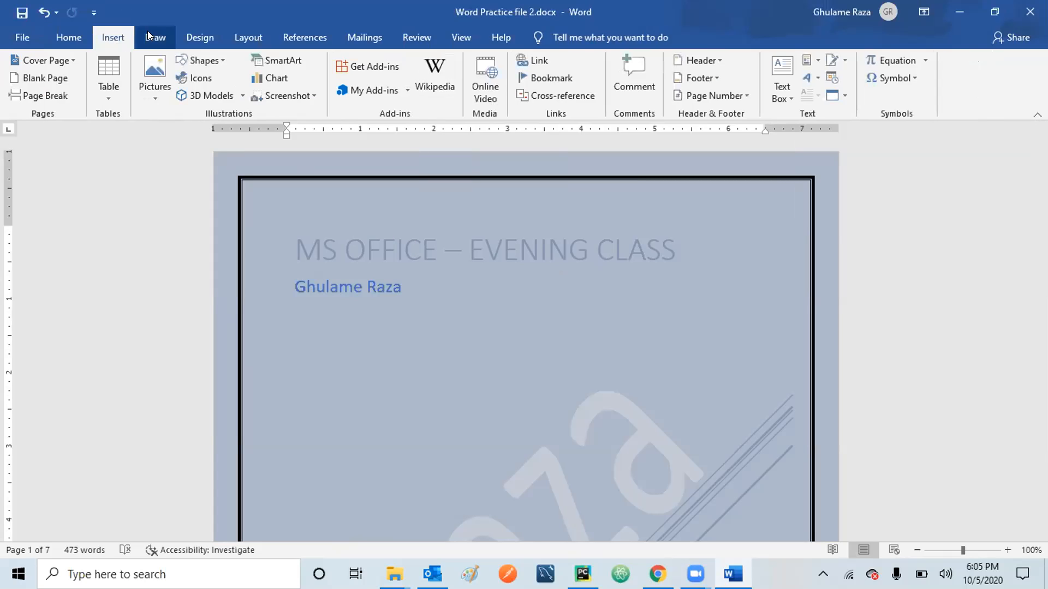
left_click(185, 31)
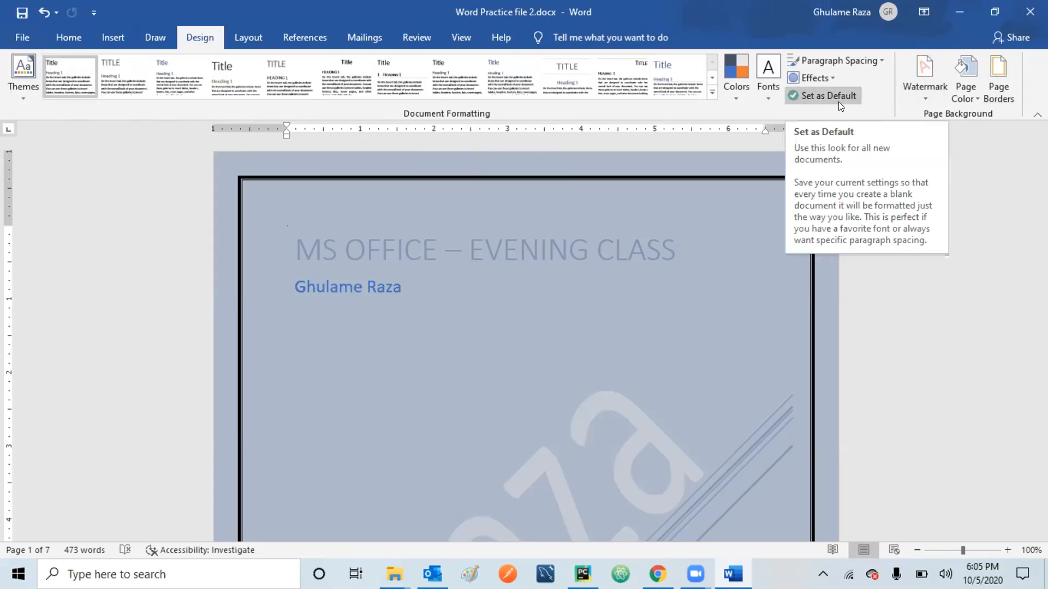
left_click(875, 58)
left_click(876, 57)
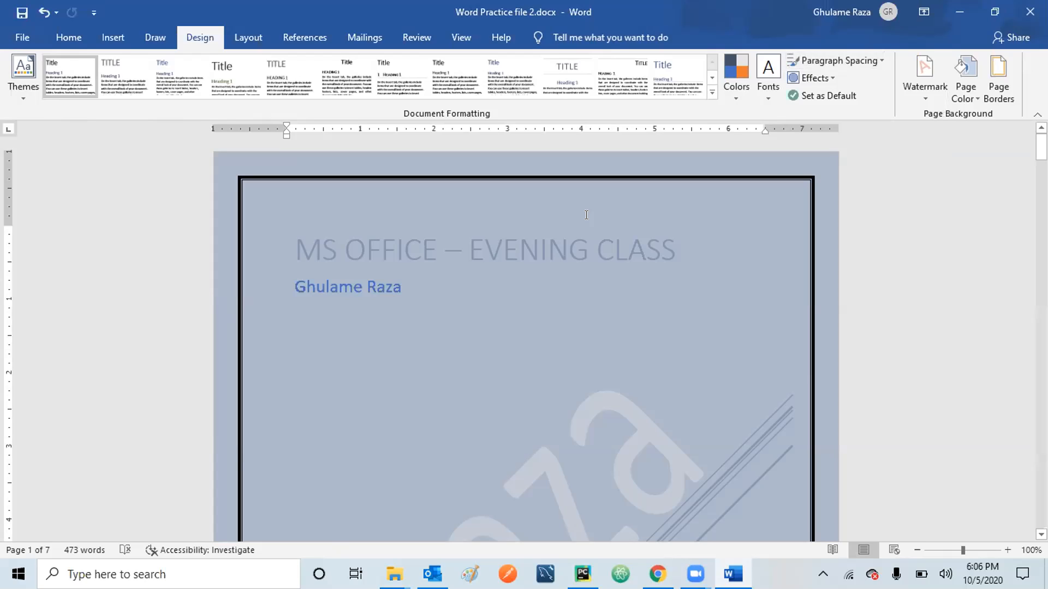
Highlight the title with yellow ink and draw a wavy pencil line on the page.
left_click(153, 38)
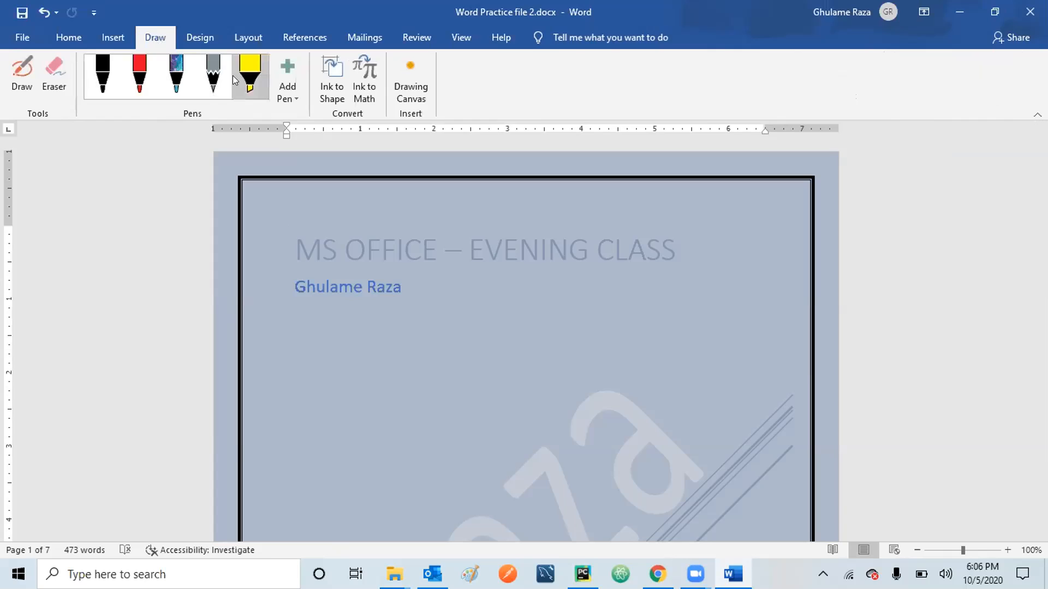
left_click(248, 76)
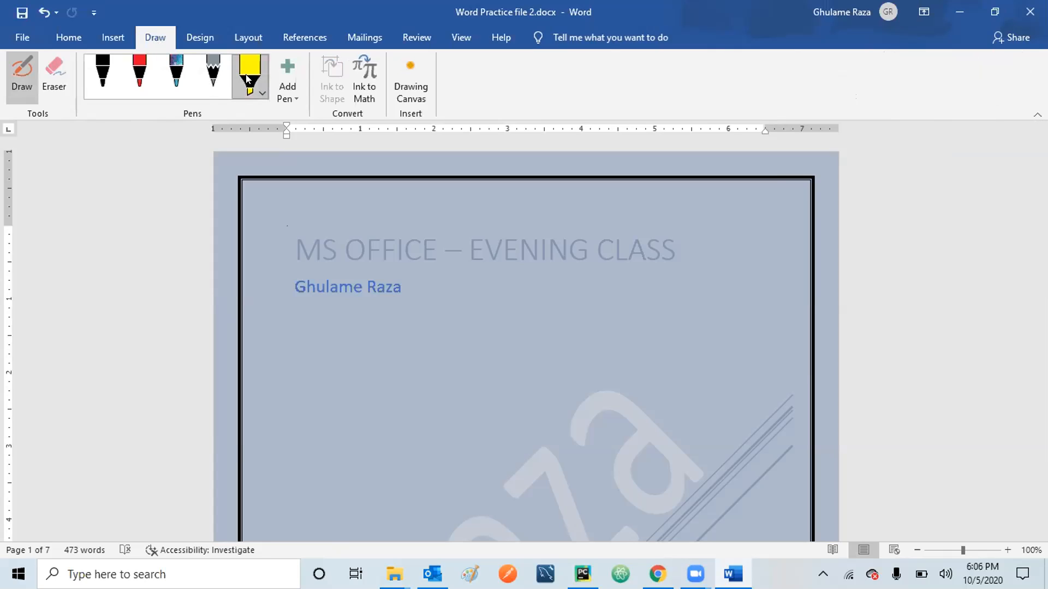
left_click_drag(318, 246, 617, 267)
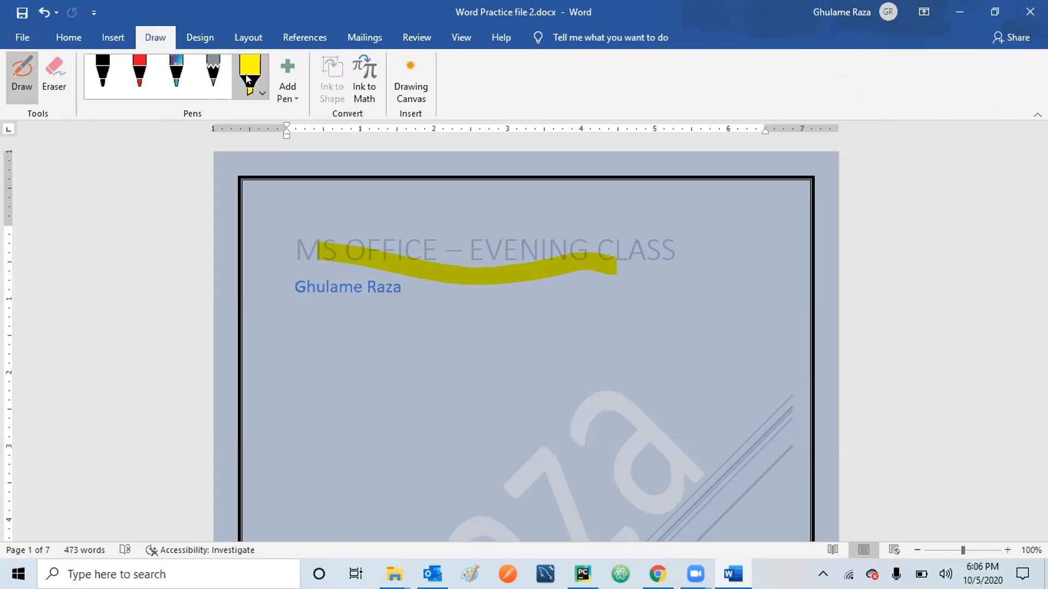
left_click(214, 76)
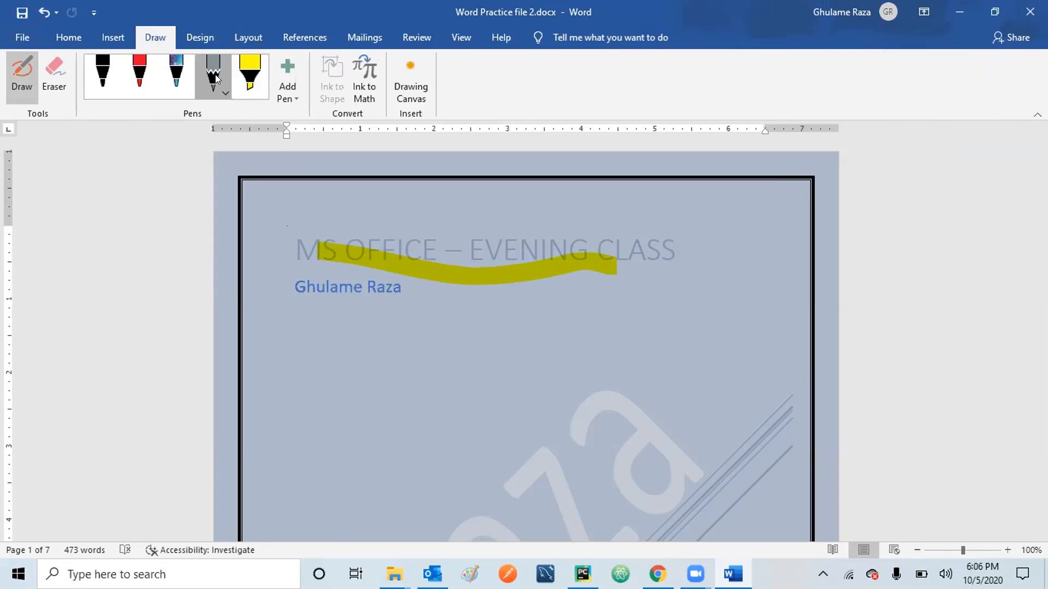
mouse_move(413, 370)
left_mouse_down()
mouse_move(429, 351)
mouse_move(483, 414)
mouse_move(516, 355)
mouse_move(596, 360)
mouse_move(698, 329)
left_mouse_up()
Undo the ink strokes, then move through the Design and Layout options.
left_click(102, 76)
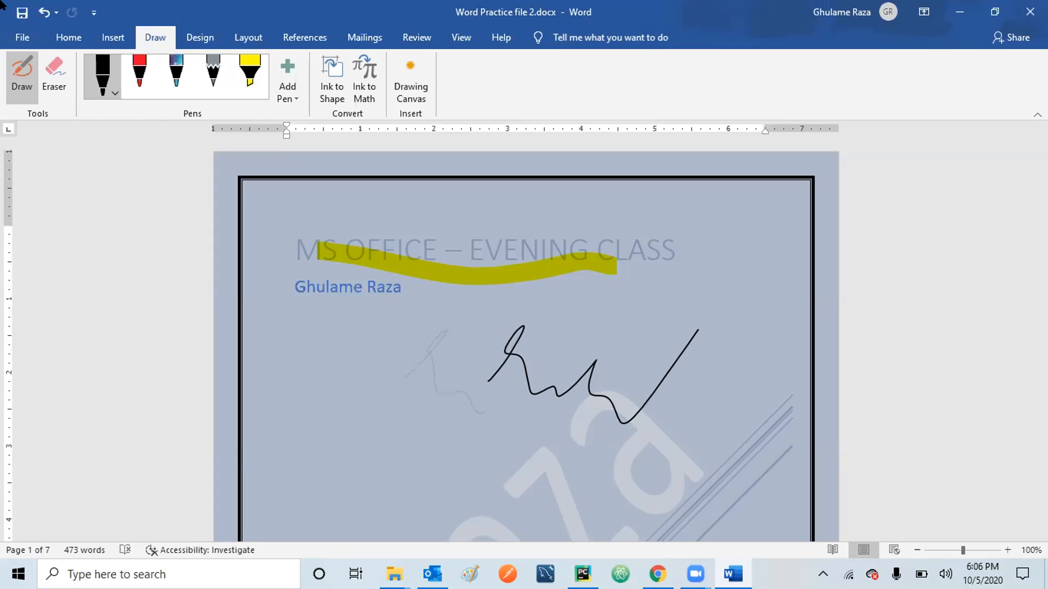
left_click(43, 13)
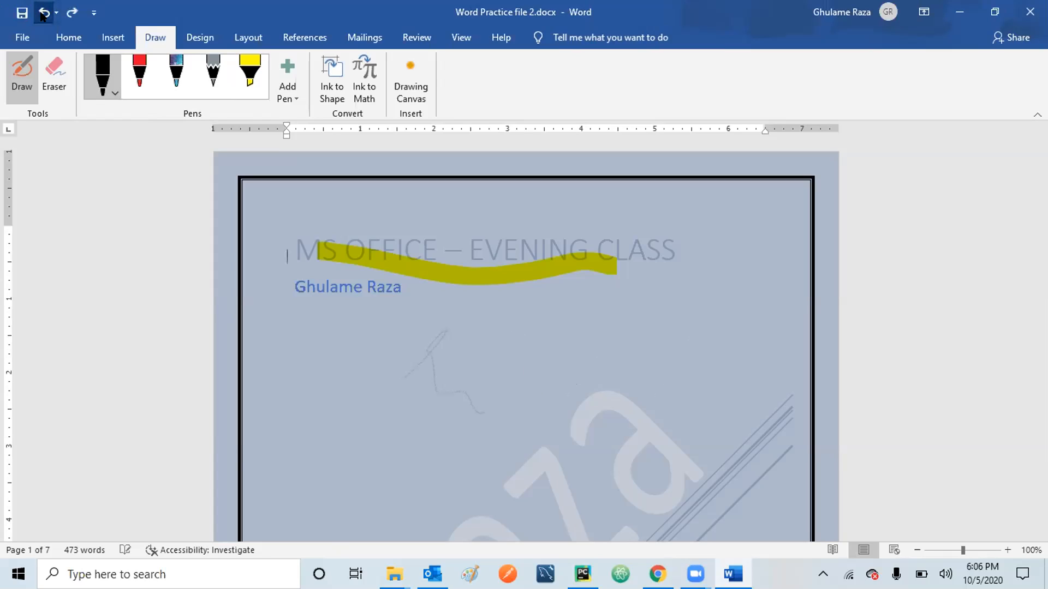
left_click(43, 13)
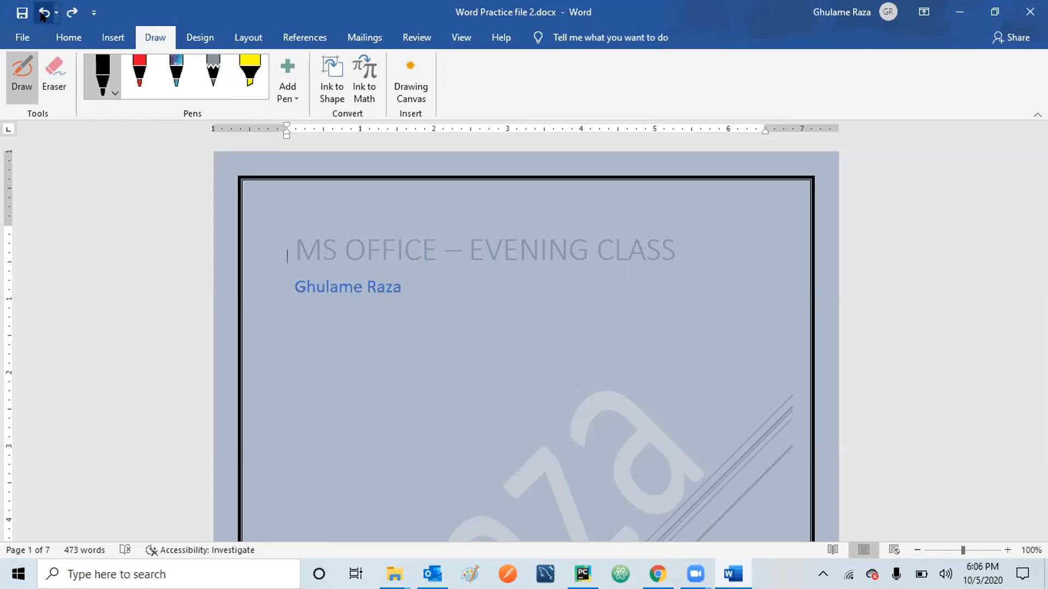
left_click(197, 39)
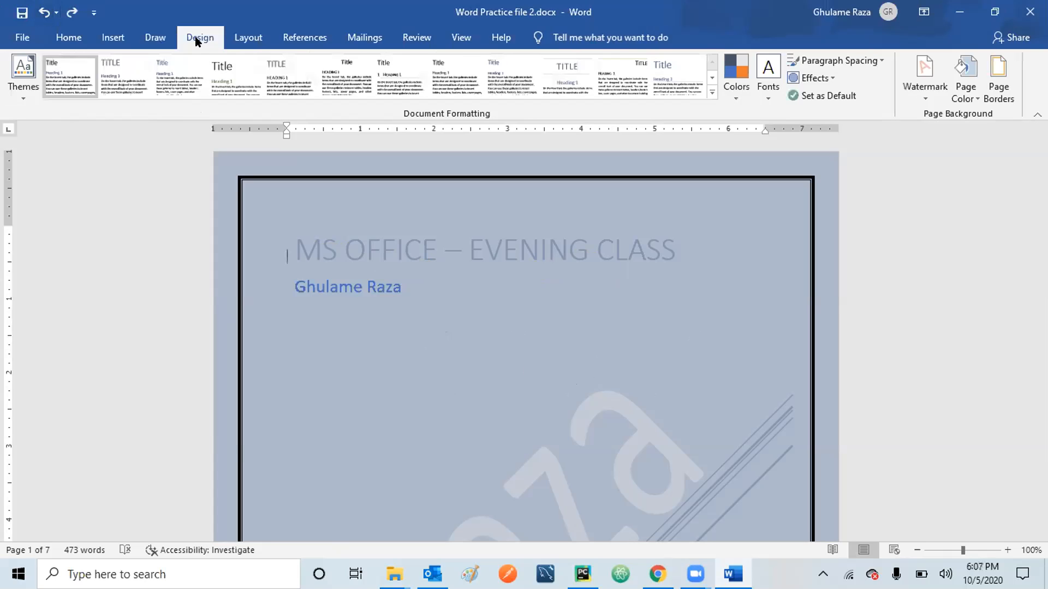
left_click(240, 37)
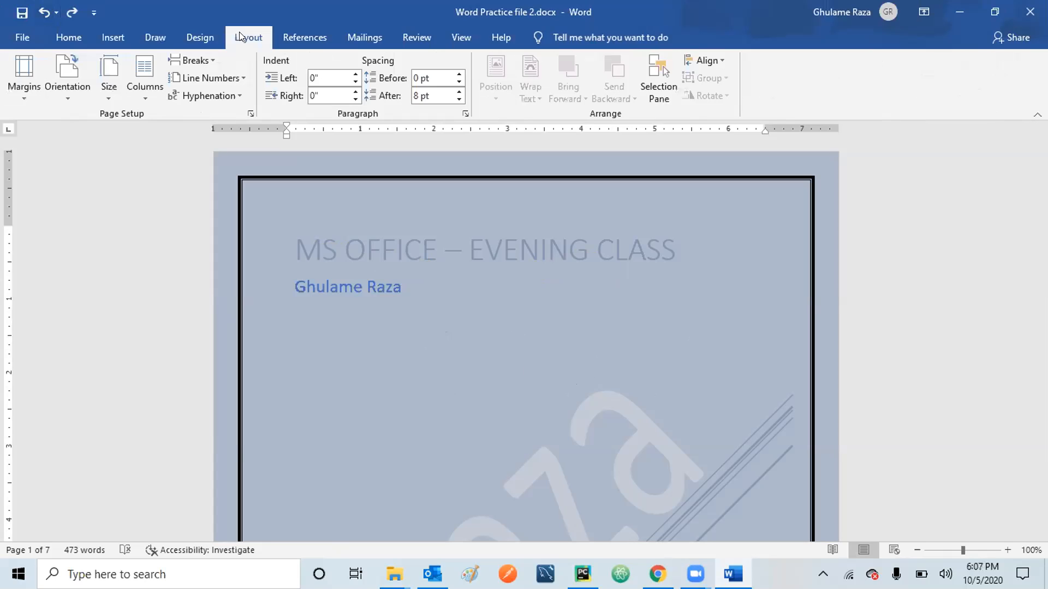
Show the Normal, Narrow, Moderate, Wide and Mirrored margin presets from Layout.
left_click(209, 36)
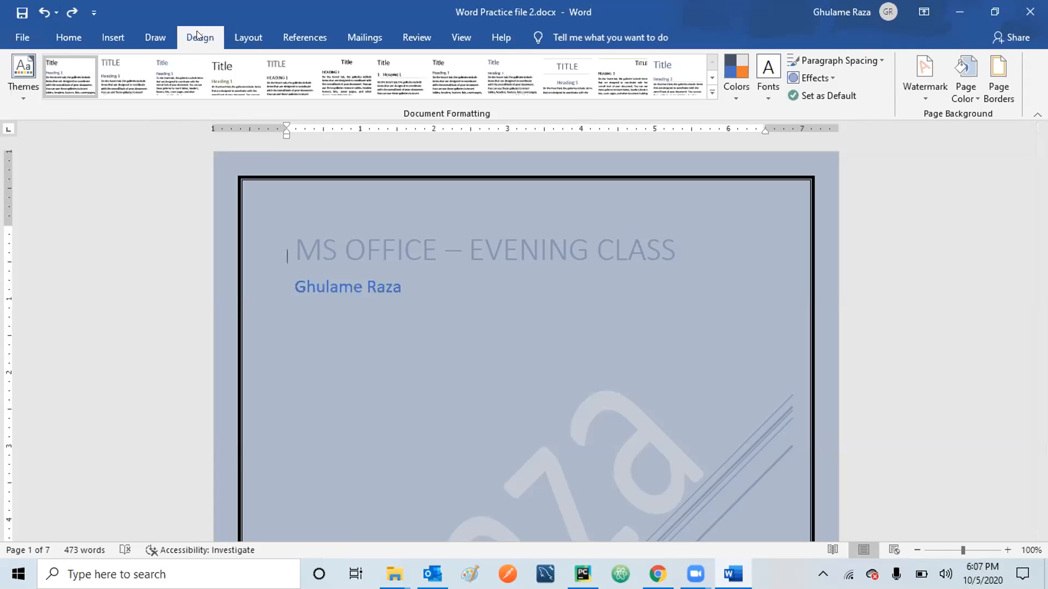
left_click(244, 38)
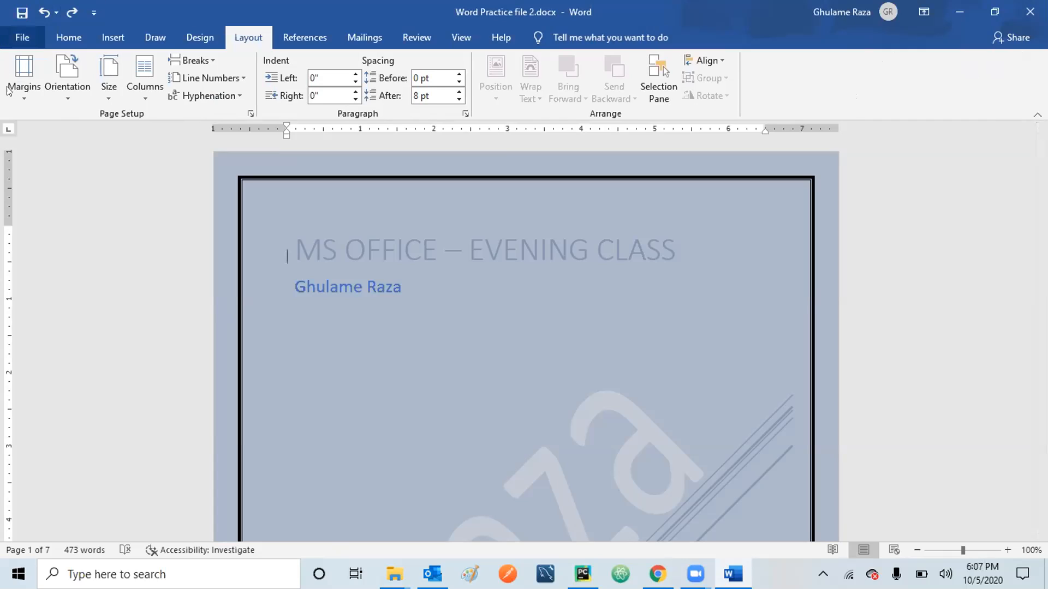
left_click(24, 91)
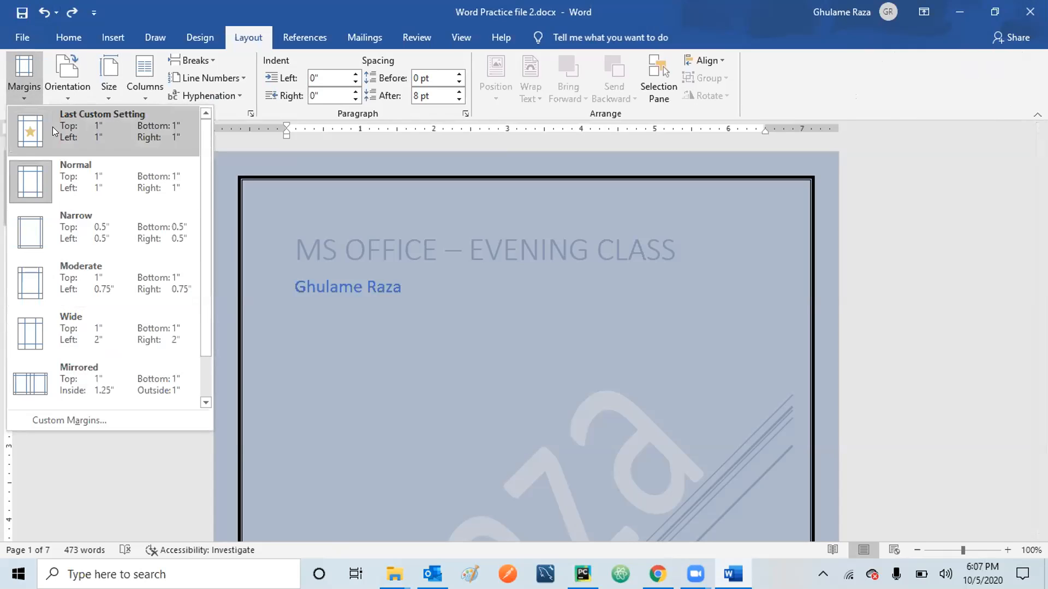
left_click(122, 184)
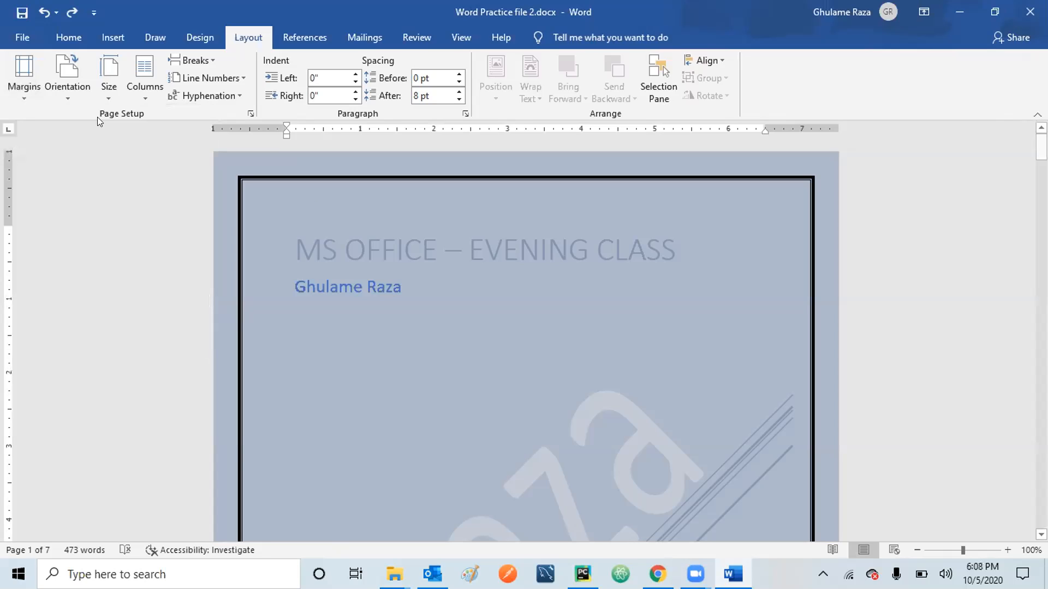
left_click(19, 102)
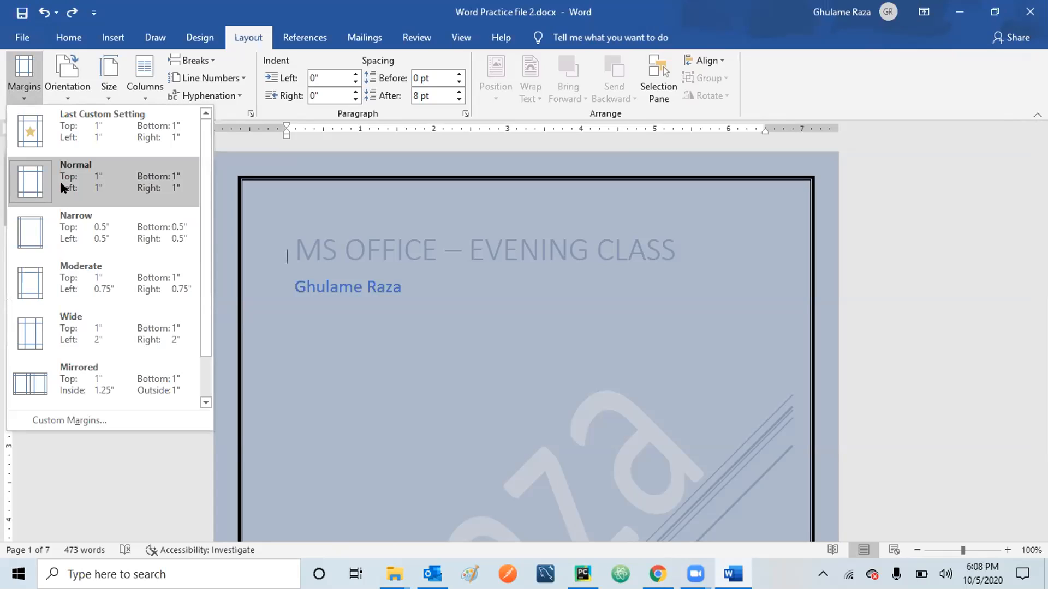
left_click(38, 232)
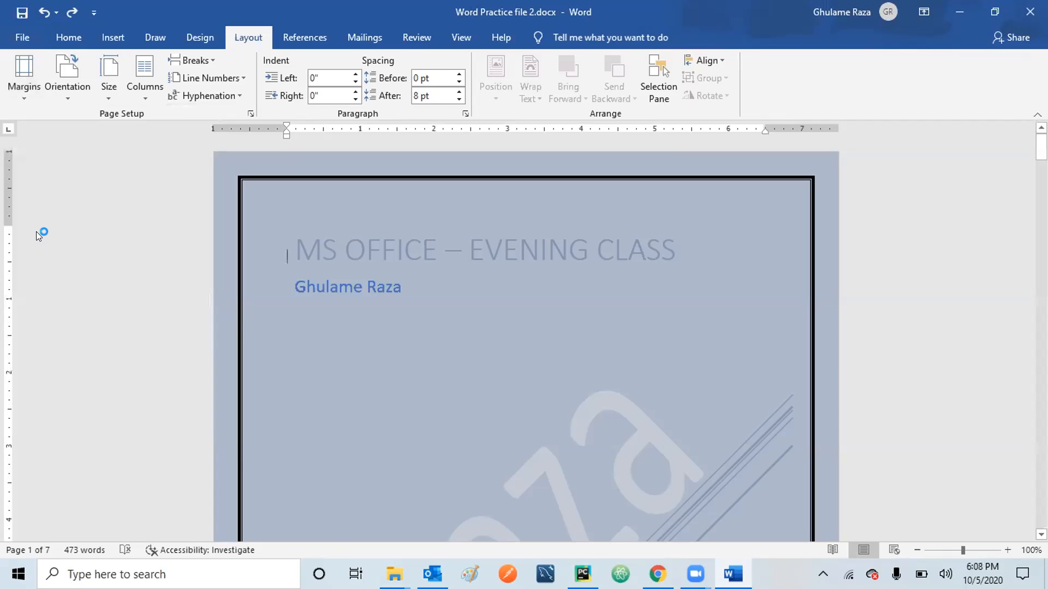
left_click(26, 95)
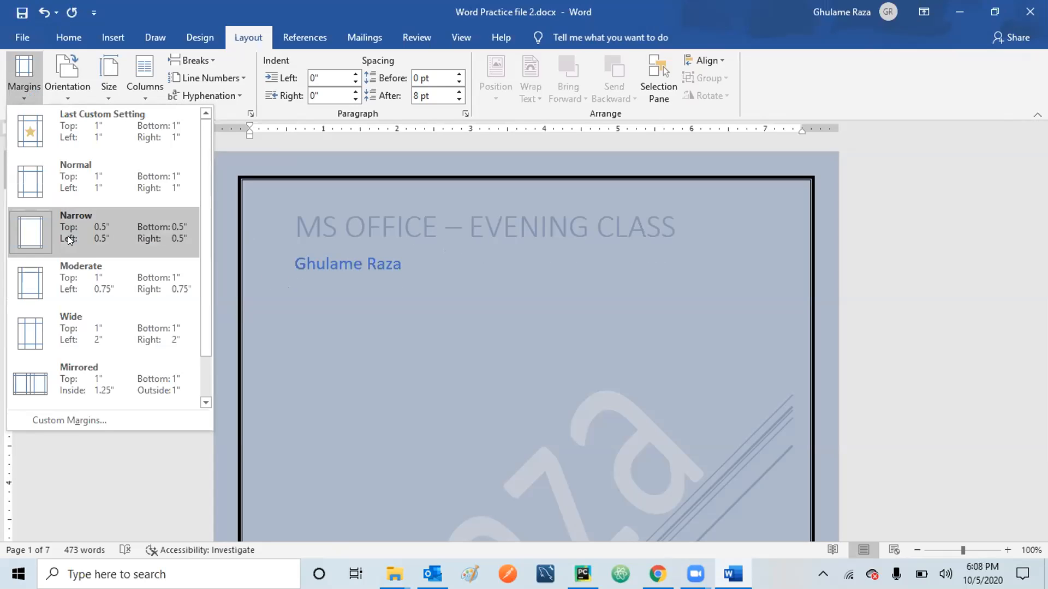
left_click(28, 179)
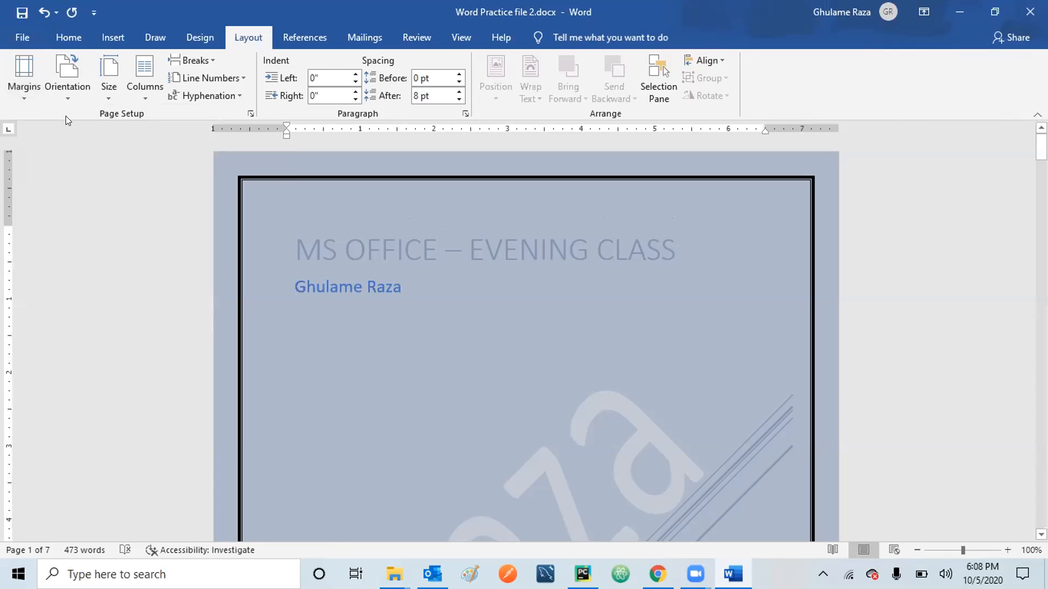
left_click(26, 101)
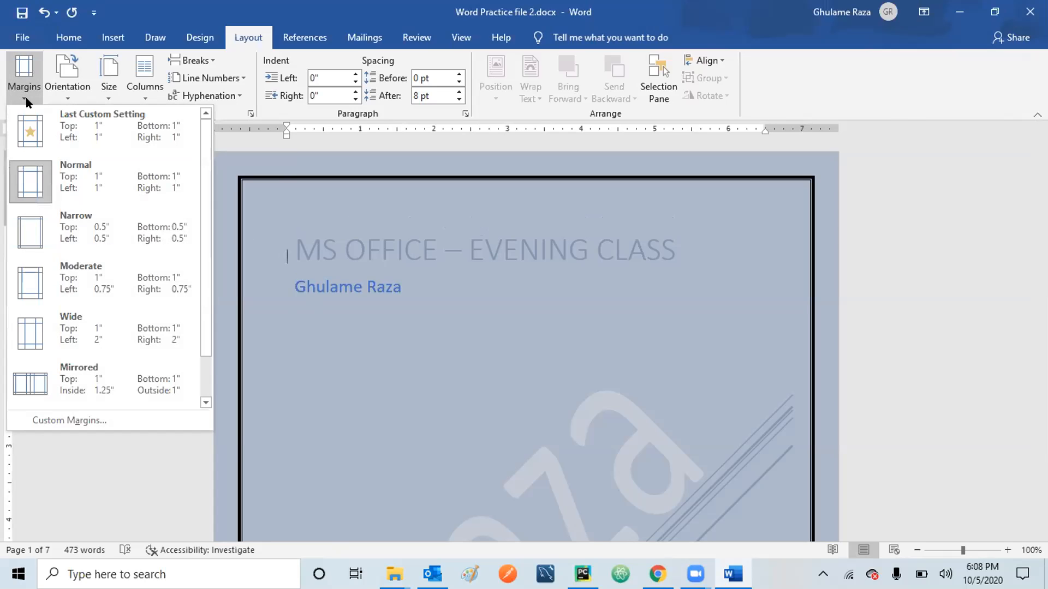
Set custom margins of Top 0.6" and Left 0.6" with a 0.5" left gutter.
left_click(98, 419)
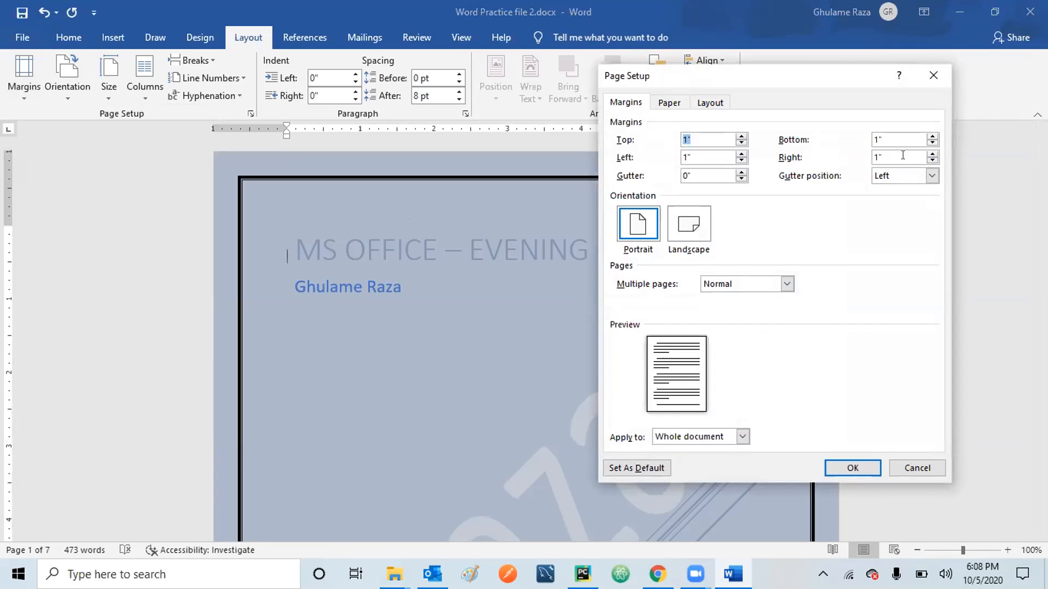
left_click(740, 143)
left_click(741, 144)
left_click(741, 143)
left_click(741, 160)
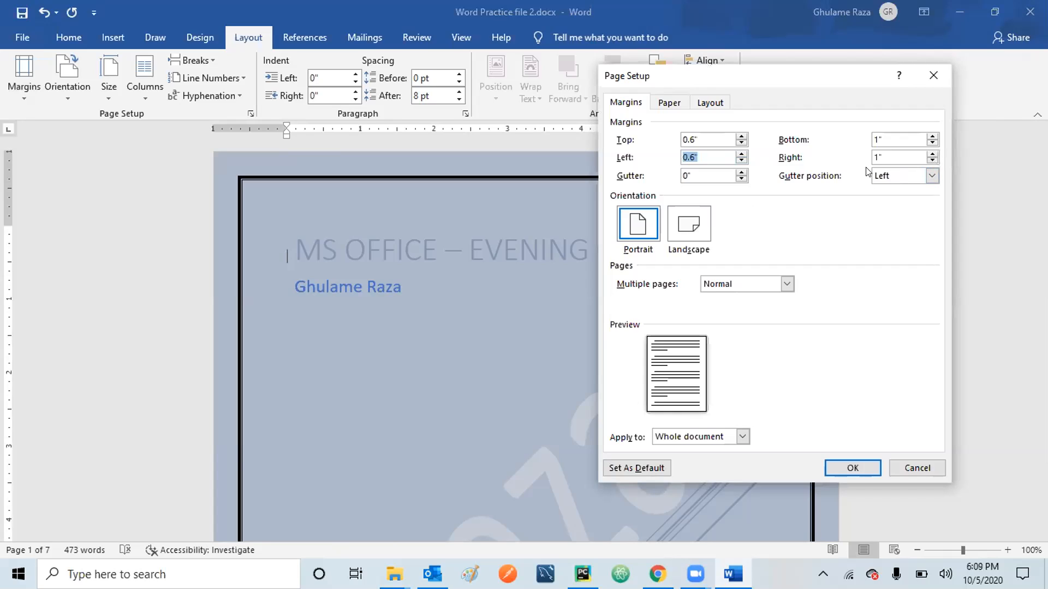
left_click(926, 176)
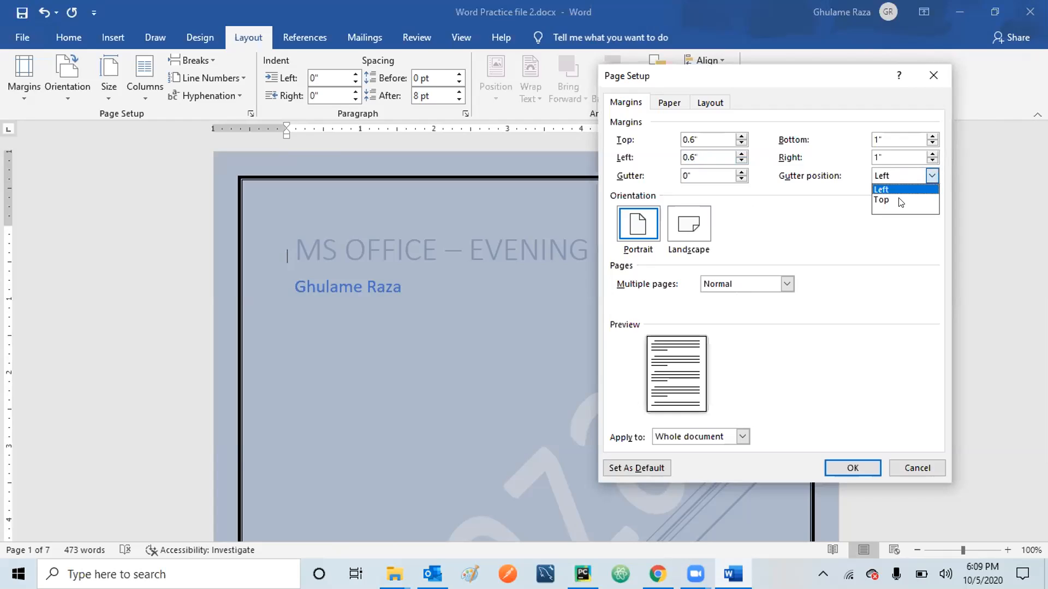
left_click(826, 215)
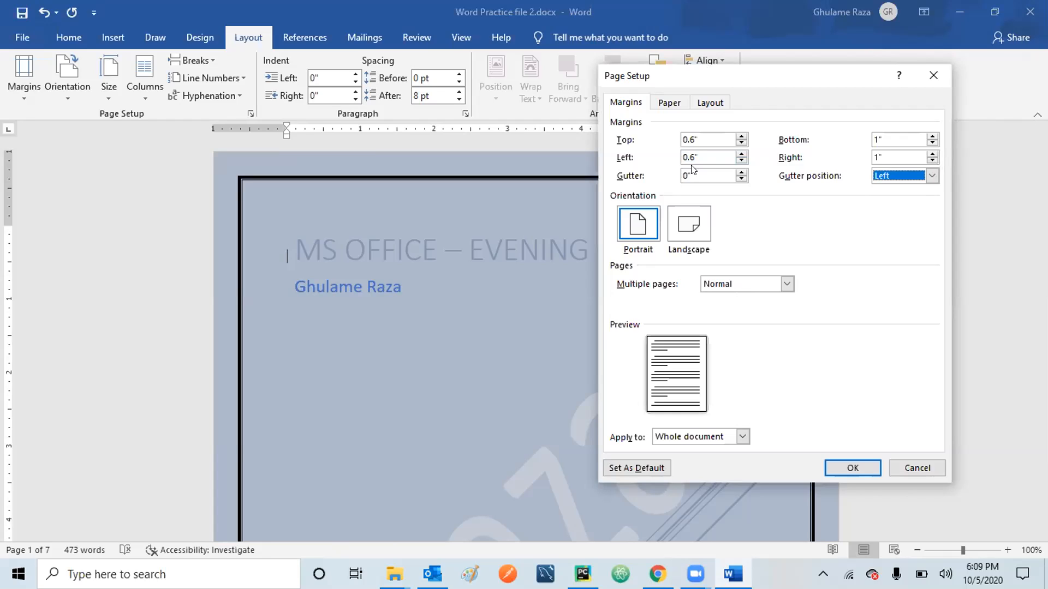
left_click(741, 172)
left_click(741, 171)
left_click(740, 171)
left_click(740, 171)
left_click(740, 172)
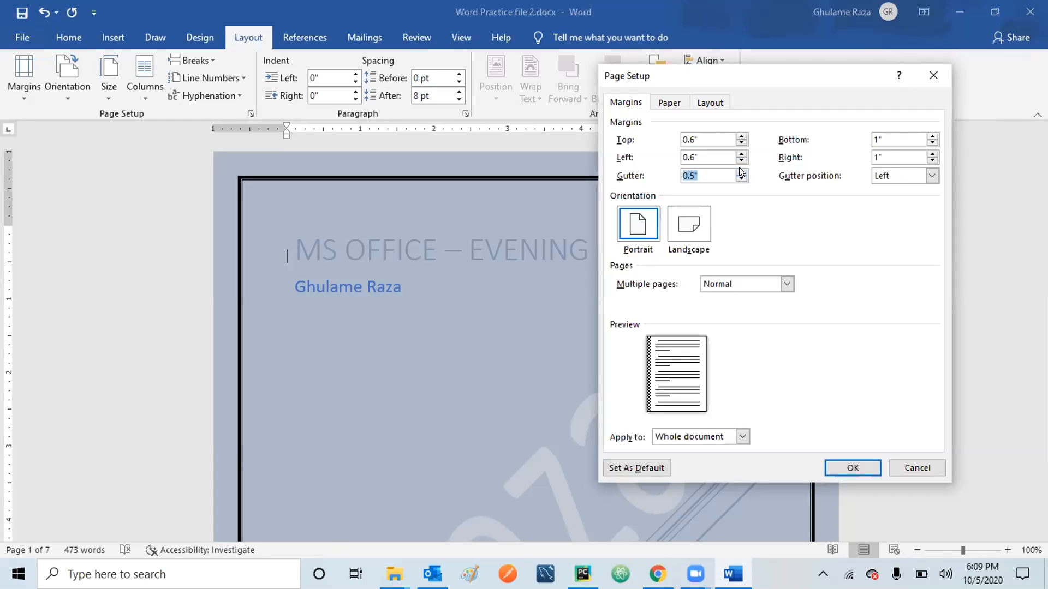
left_click(840, 468)
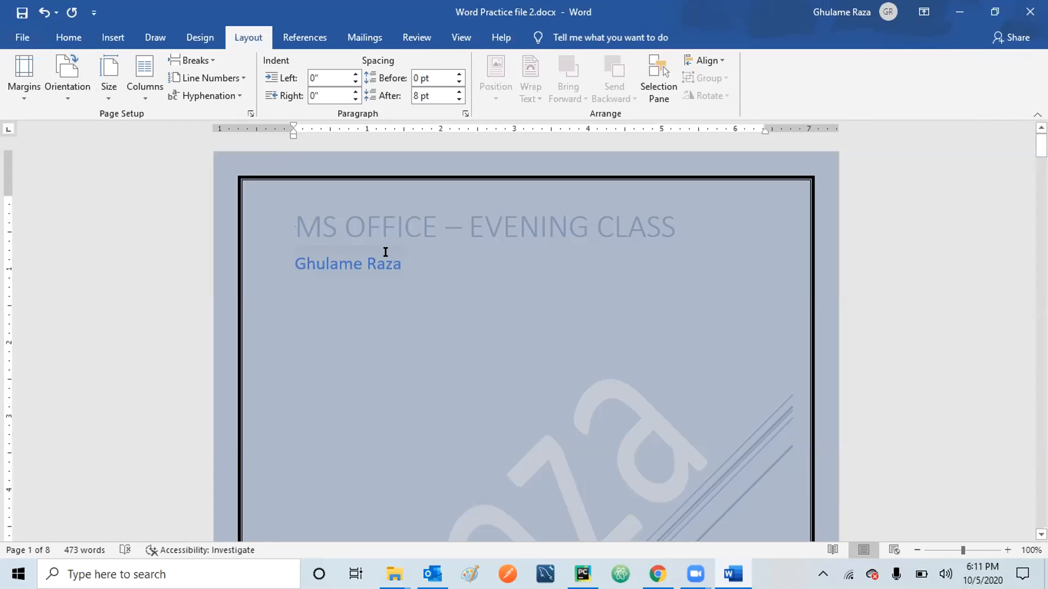
Turn the pages to landscape and zoom out to about 60%.
left_click(68, 100)
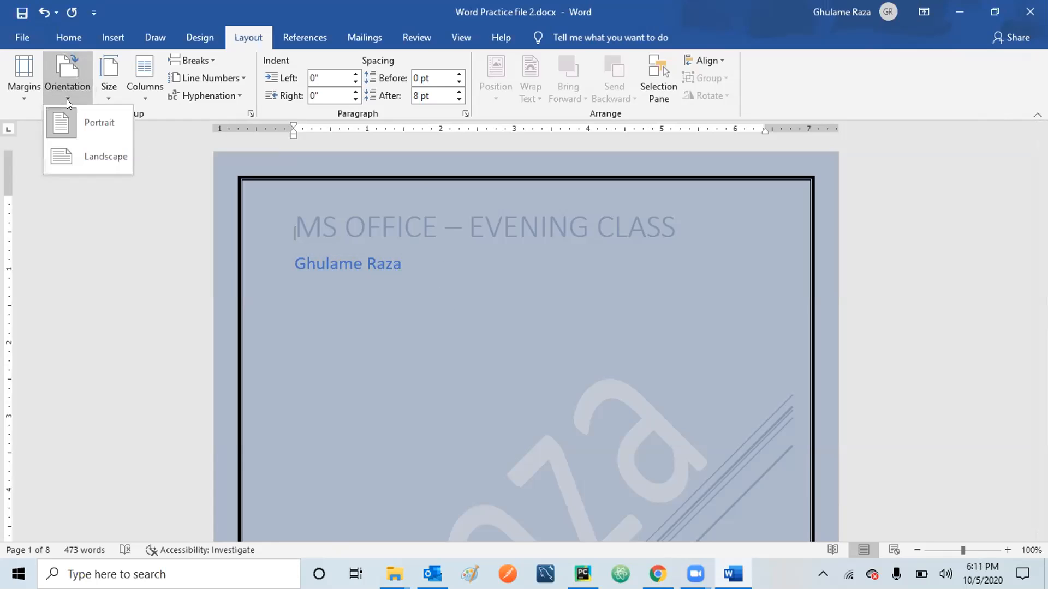
left_click(79, 152)
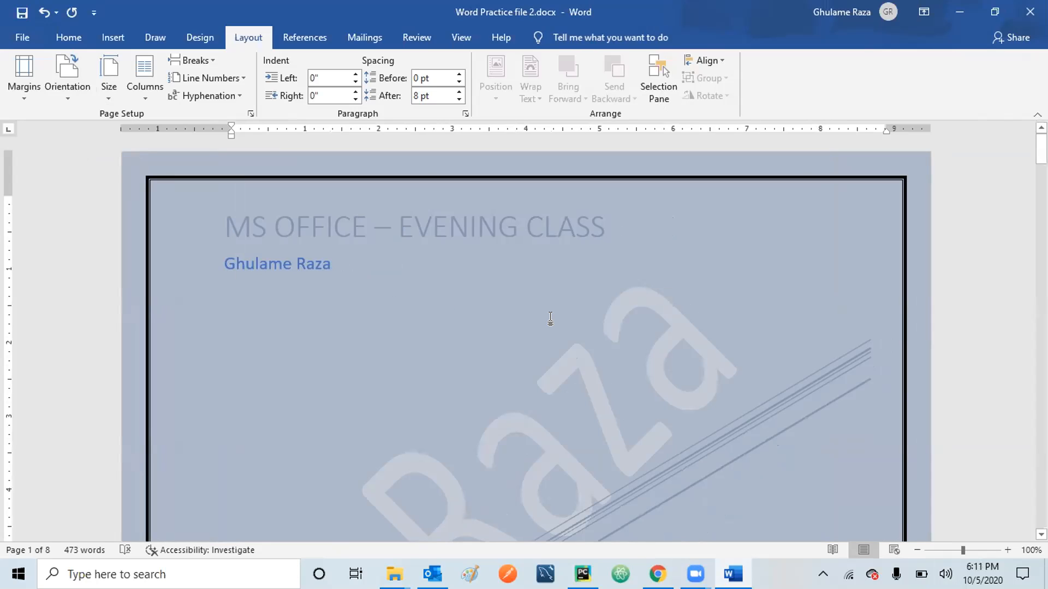
scroll(550, 319, "down", 5)
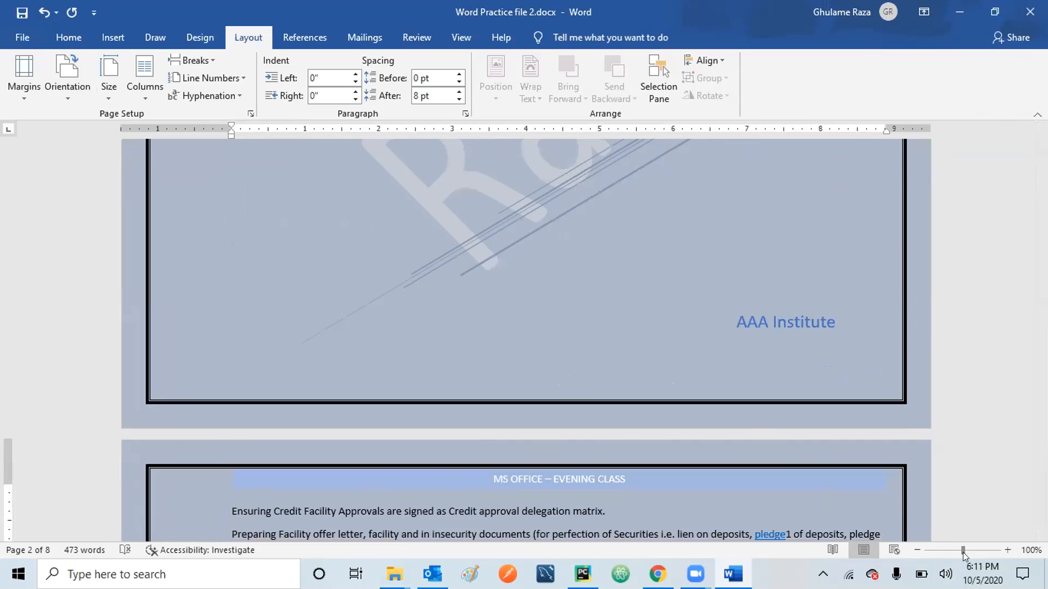
mouse_move(962, 550)
left_mouse_down()
mouse_move(939, 553)
mouse_move(947, 553)
left_mouse_up()
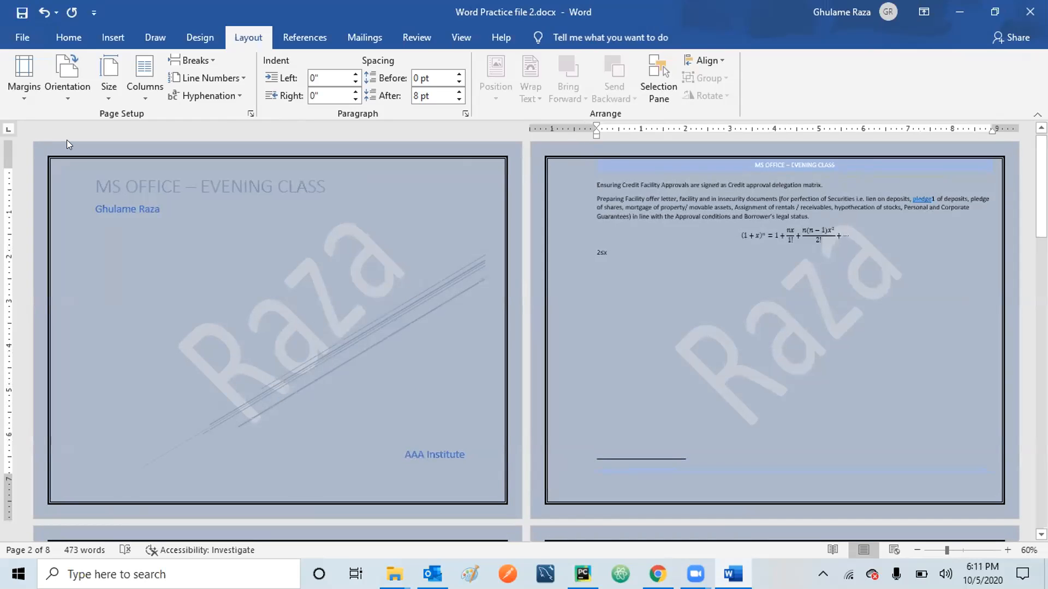
Turn the pages back to portrait and zoom back to around 100%.
left_click(63, 92)
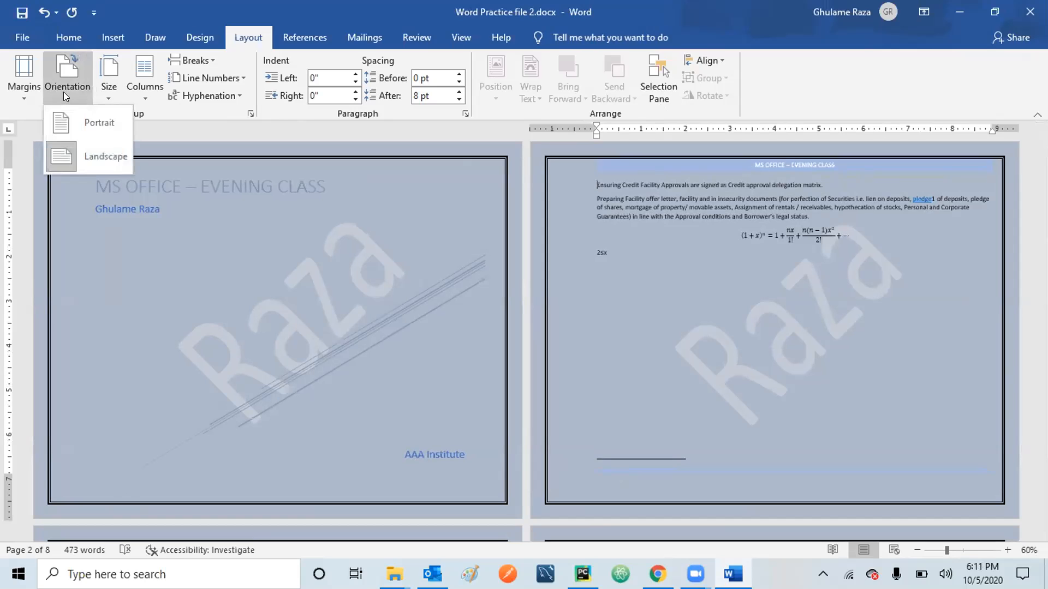
left_click(77, 117)
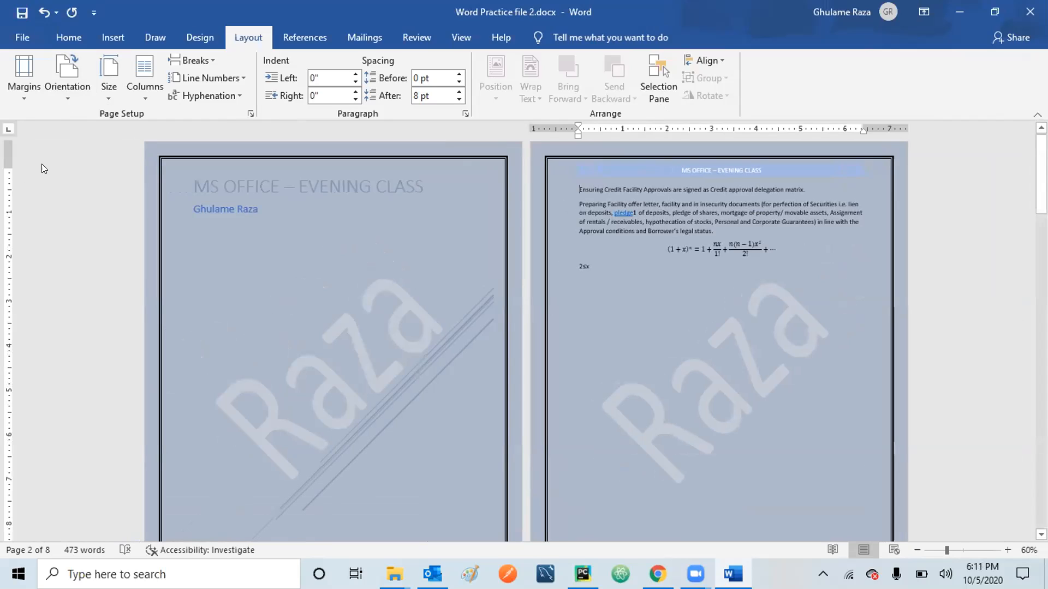
left_click(62, 99)
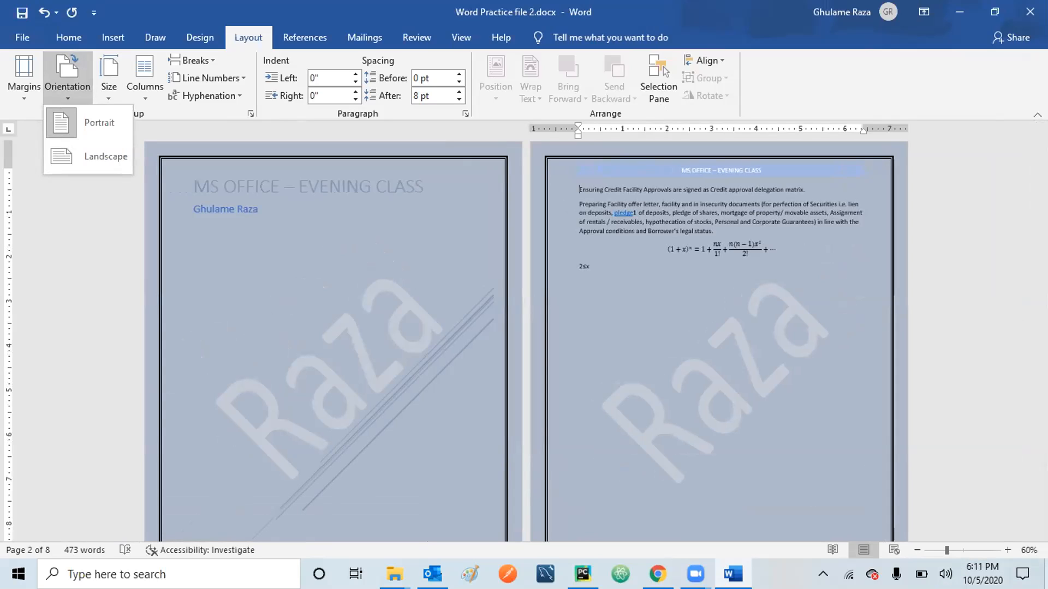
left_click(963, 550)
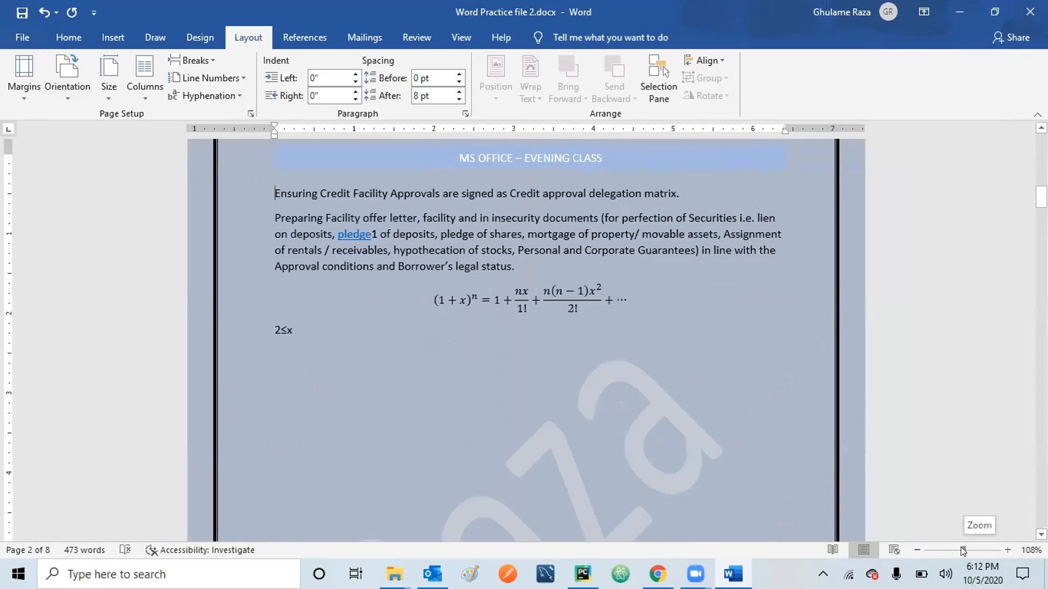
left_click(107, 102)
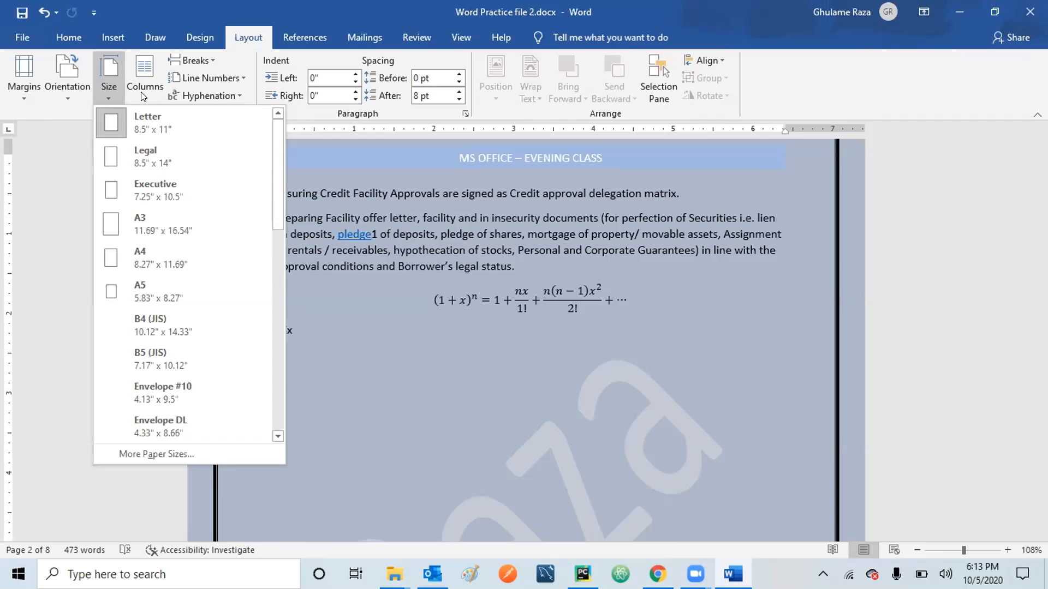
left_click(446, 222)
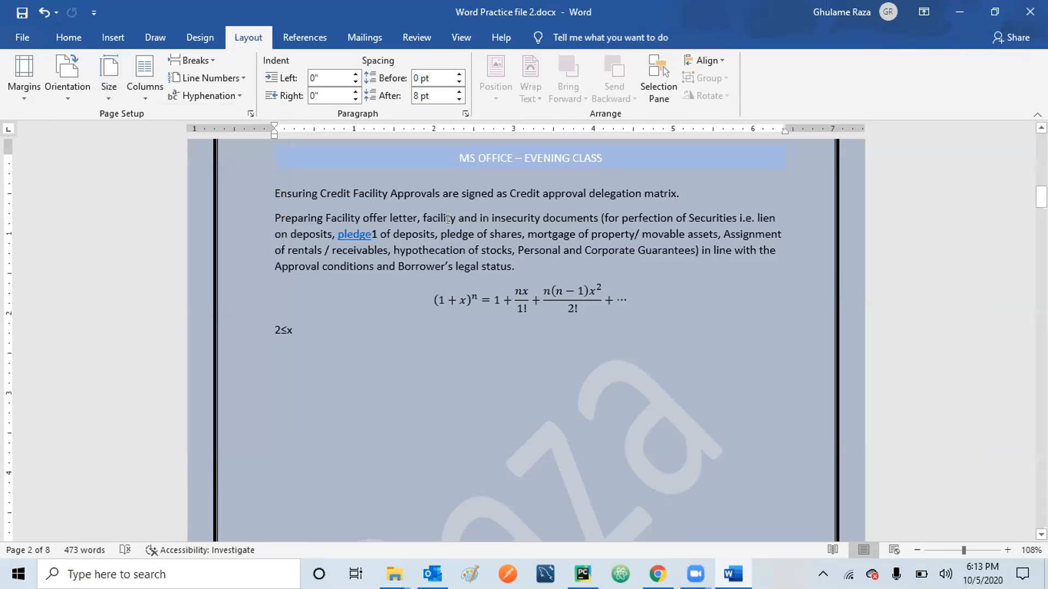
Lay out the document text in two columns.
left_click(143, 101)
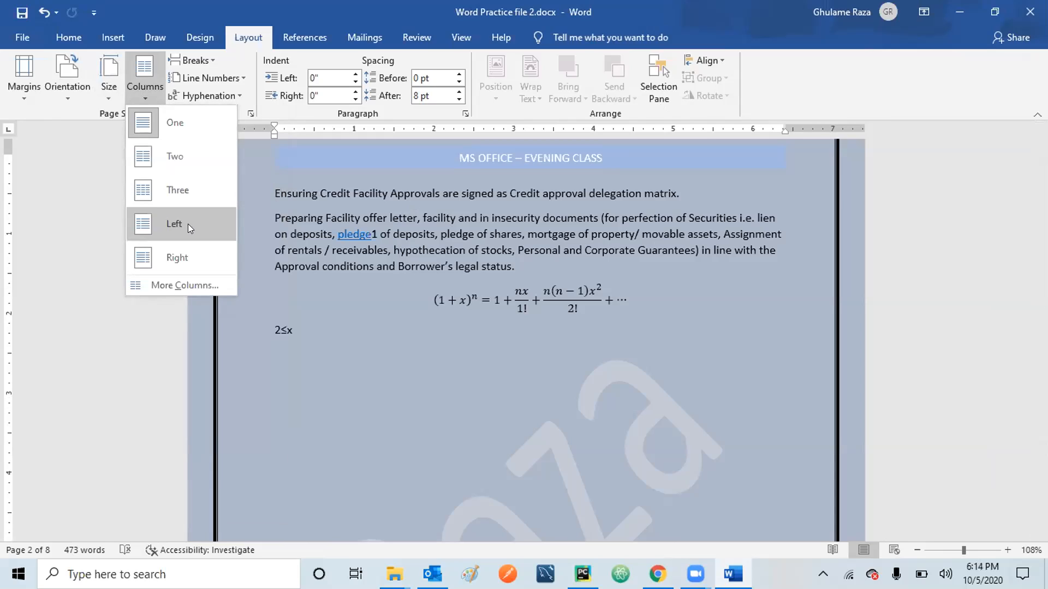
left_click(178, 155)
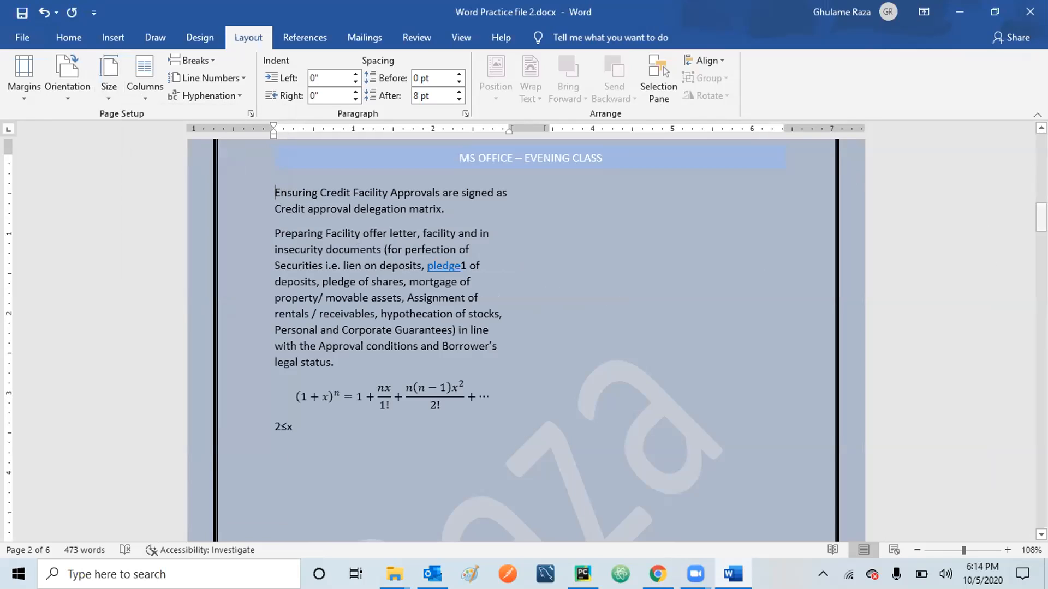
left_click_drag(1041, 217, 1041, 402)
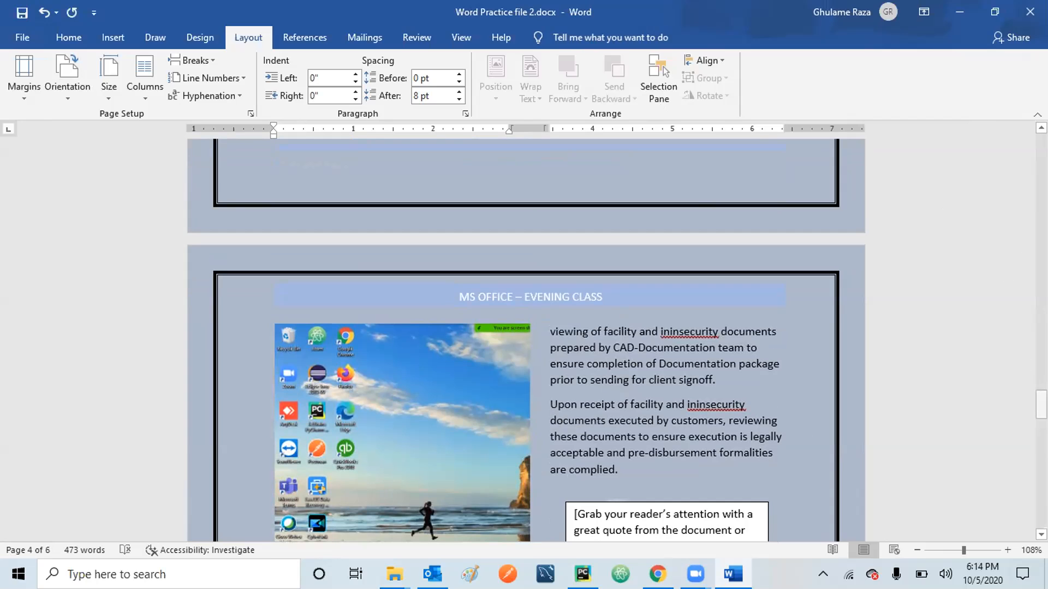
mouse_move(1041, 405)
left_mouse_down()
mouse_move(1042, 513)
mouse_move(1042, 424)
left_mouse_up()
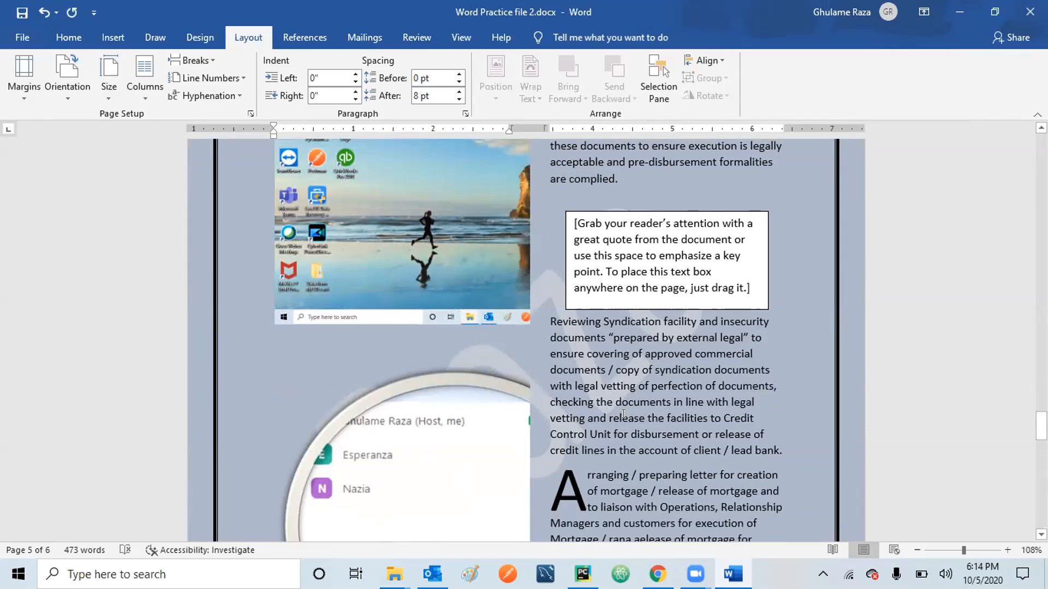
left_click(933, 436)
left_click_drag(1041, 425, 1042, 393)
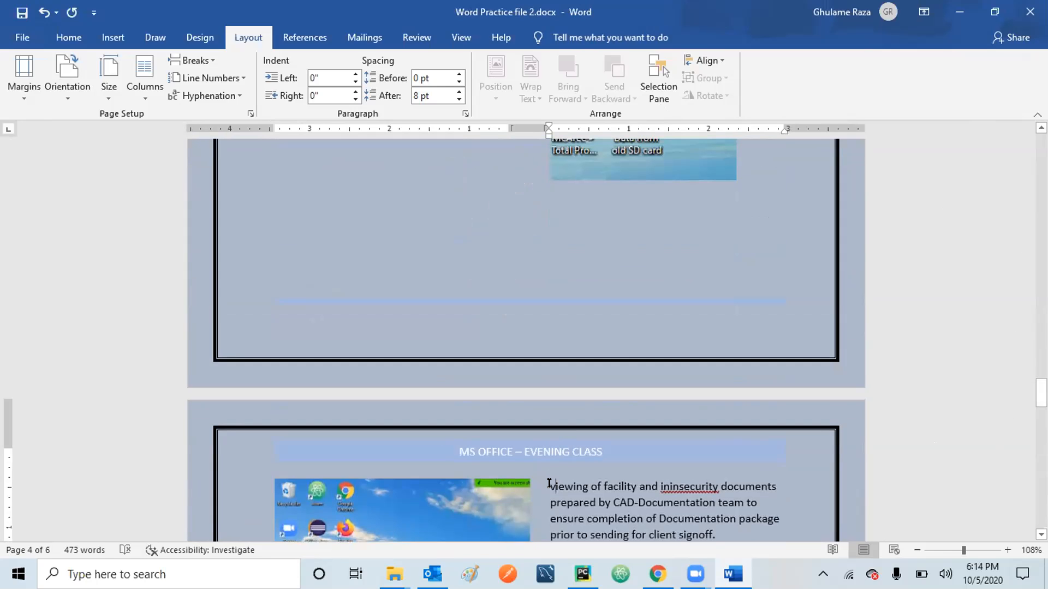
Insert blank lines before 'viewing of facility' so it begins a new page's left column.
key("Return")
key("Return")
key("Return")
key("Return")
key("Return")
key("Return")
key("Return")
key("Return")
key("Return")
key("Return")
key("Return")
key("Return")
key("Return")
key("Return")
key("Return")
key("Return")
key("Return")
key("Return")
key("Return")
key("Return")
key("Return")
key("Return")
key("Return")
key("Return")
key("Return")
key("Return")
key("Return")
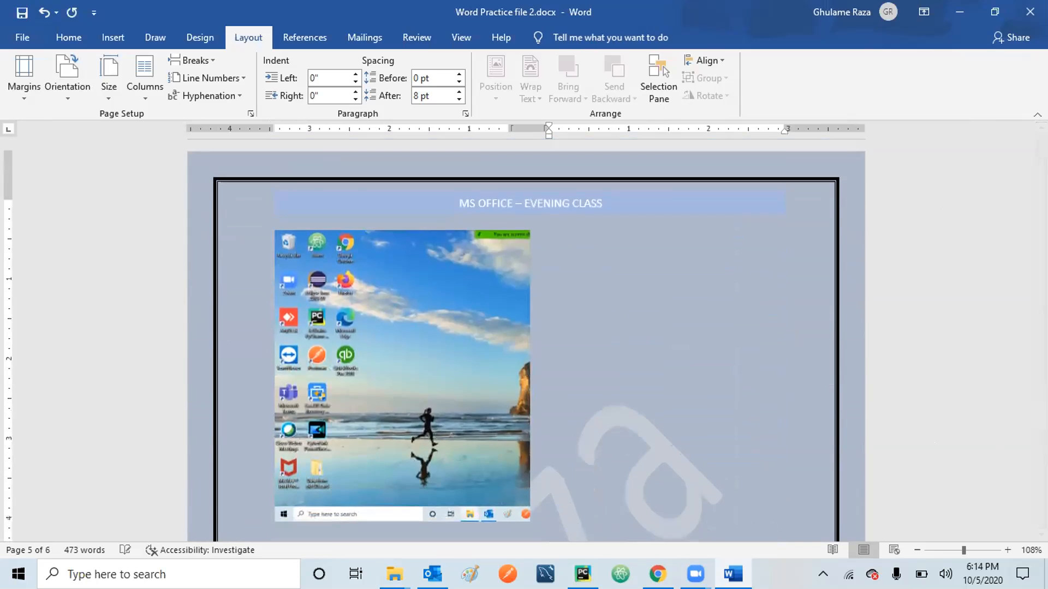
key("Return")
key("Return")
key("Return")
key("Return")
key("Return")
key("Return")
key("Return")
key("Return")
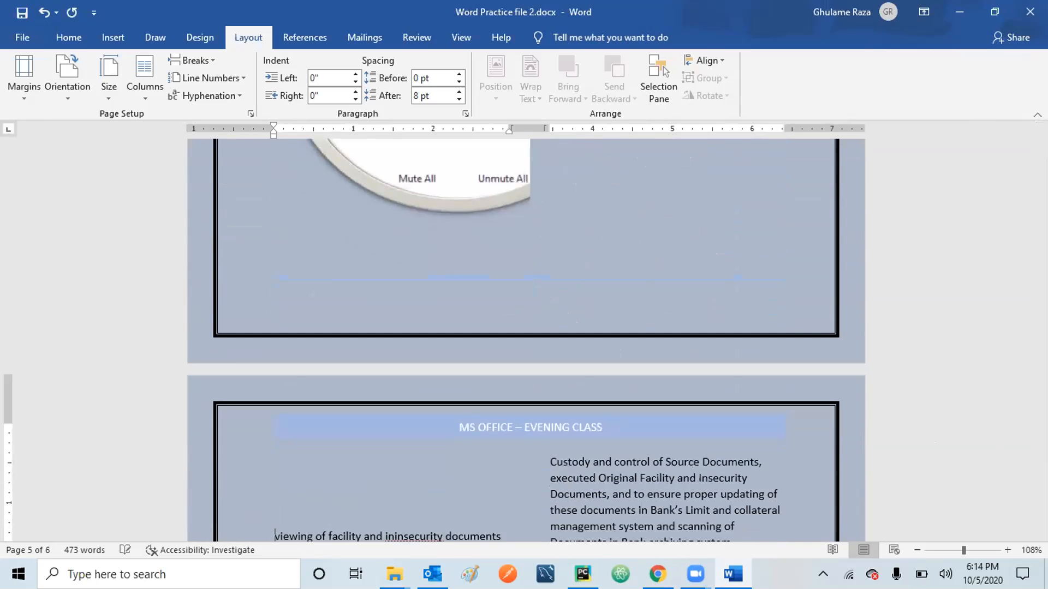
key("BackSpace")
key("BackSpace")
key("BackSpace")
key("BackSpace")
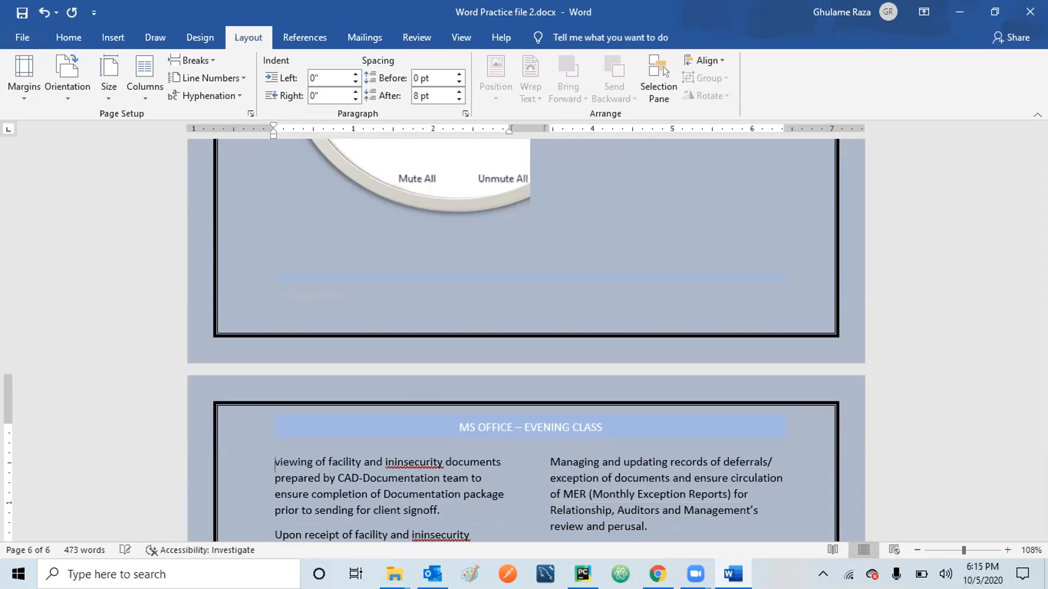
key("Down")
key("Down")
key("Down")
key("Down")
left_click_drag(1040, 461, 1040, 483)
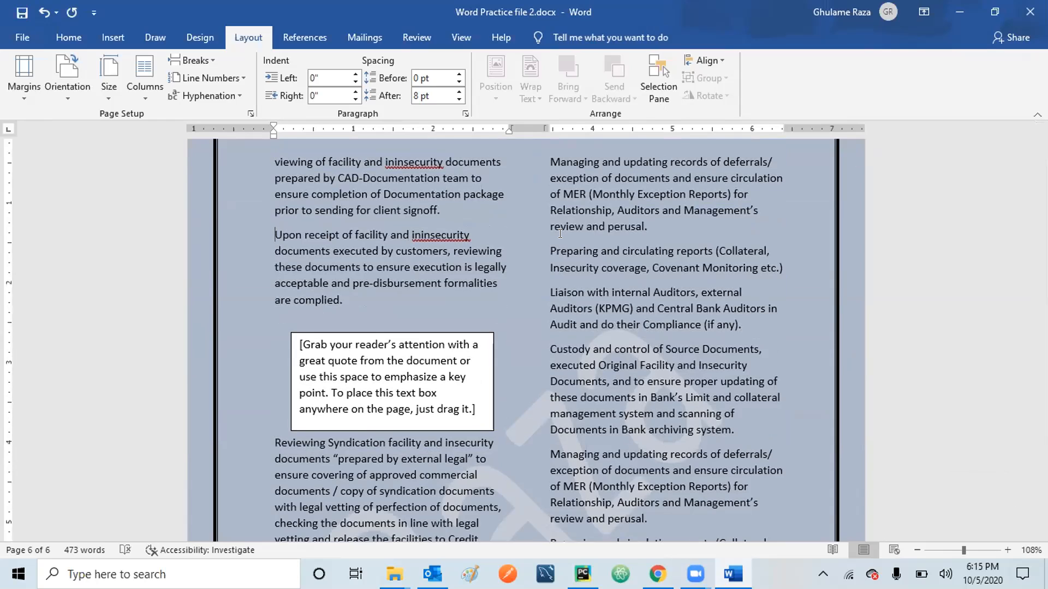
Apply continuous line numbering to the document, then undo it.
left_click(199, 77)
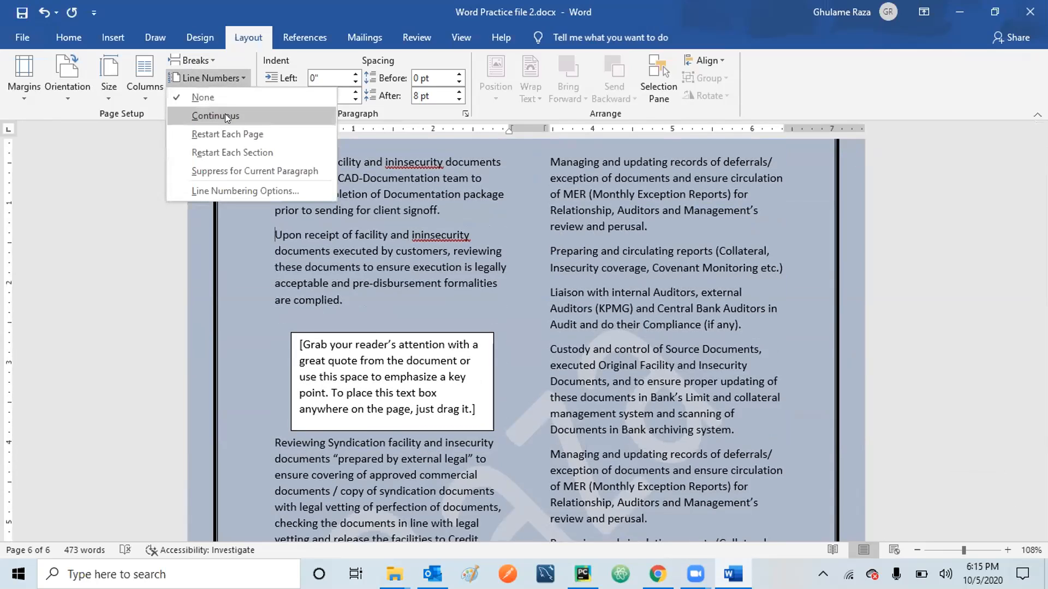
left_click(225, 116)
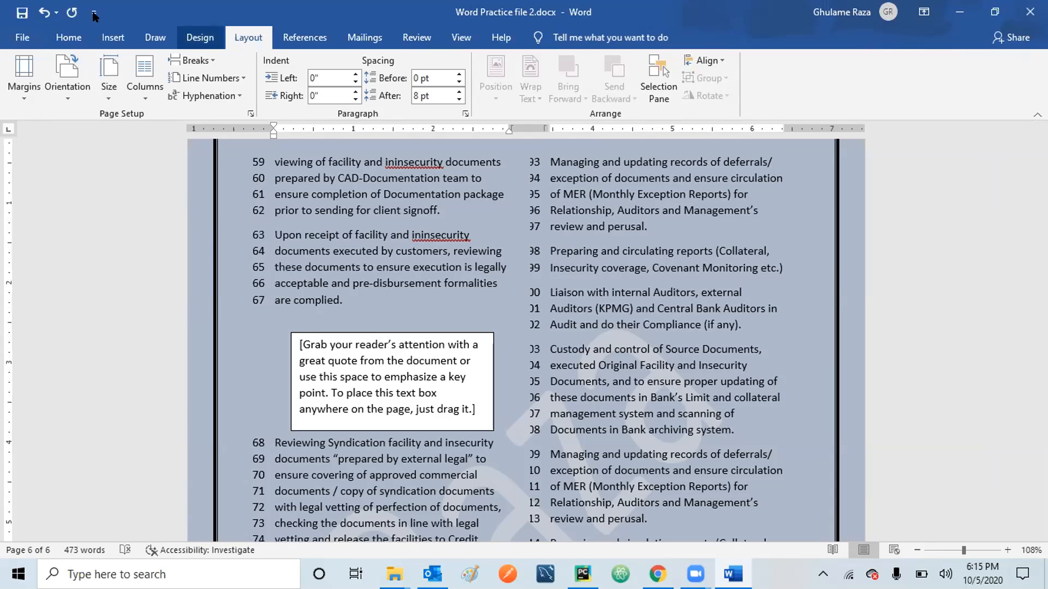
left_click(40, 16)
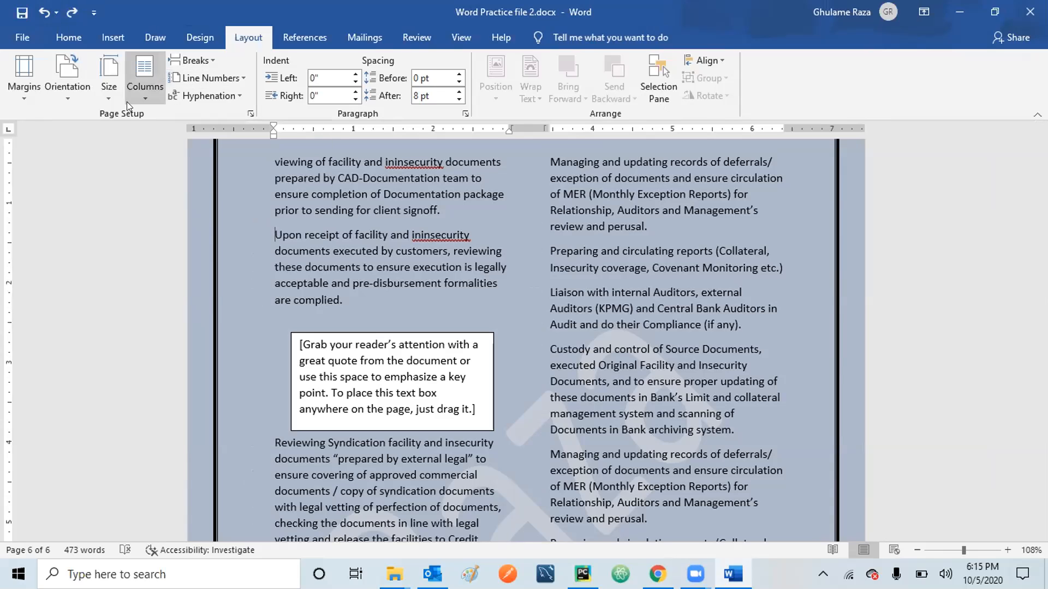
Undo the earlier edits back to before the screenshot was pasted.
left_click(43, 12)
left_click(44, 12)
left_click(44, 12)
left_click(44, 12)
left_click(44, 12)
left_click(43, 12)
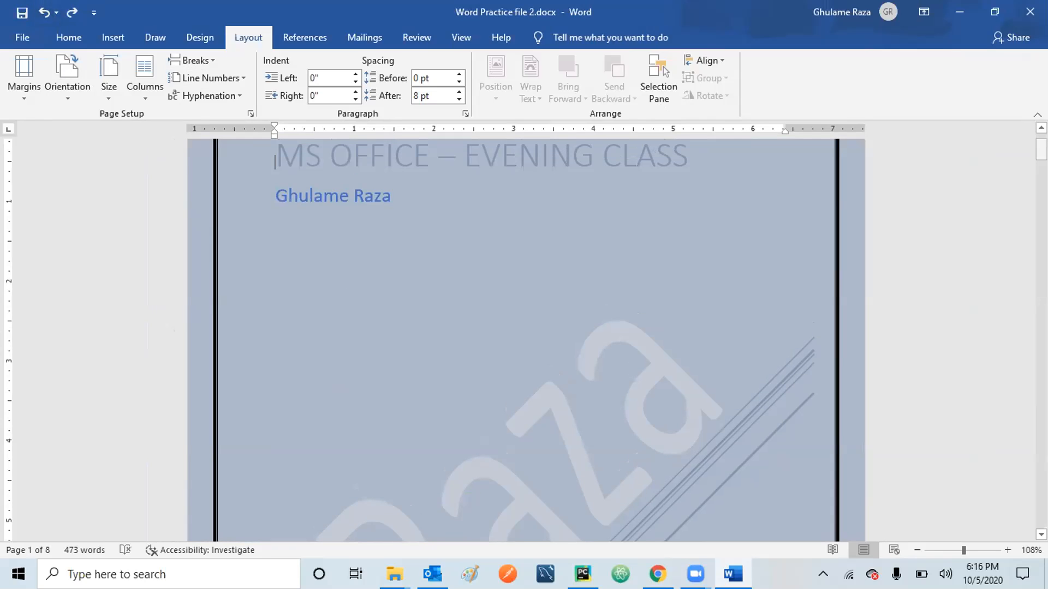
left_click_drag(1040, 150, 1040, 328)
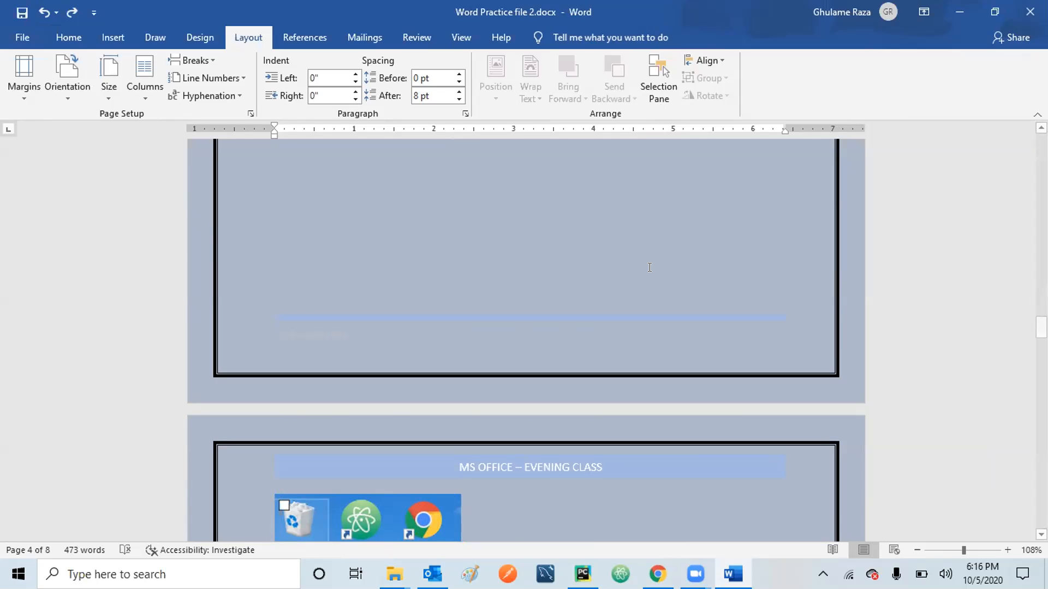
left_click_drag(1041, 327, 1041, 447)
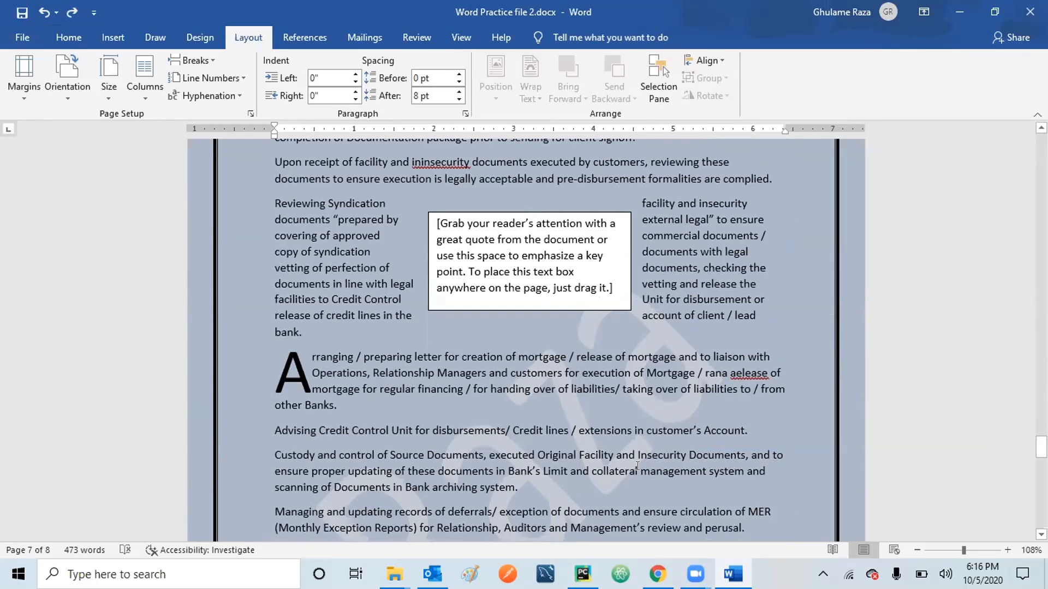
Type 'collateral collateral' before 'management' in the Custody paragraph, fixing the 'collatger' typo.
type("collatger")
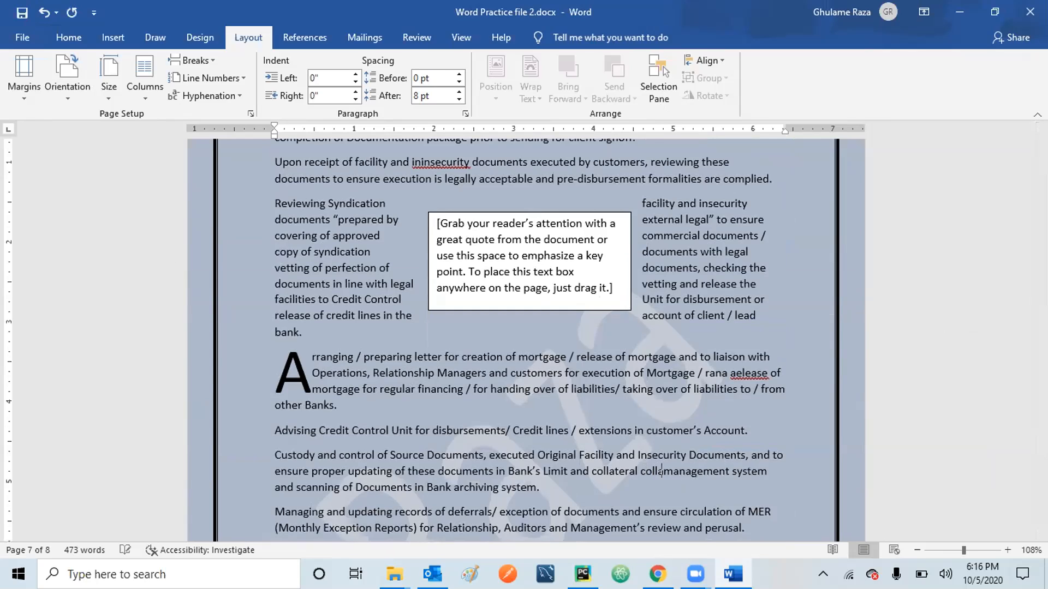
key("BackSpace")
key("BackSpace")
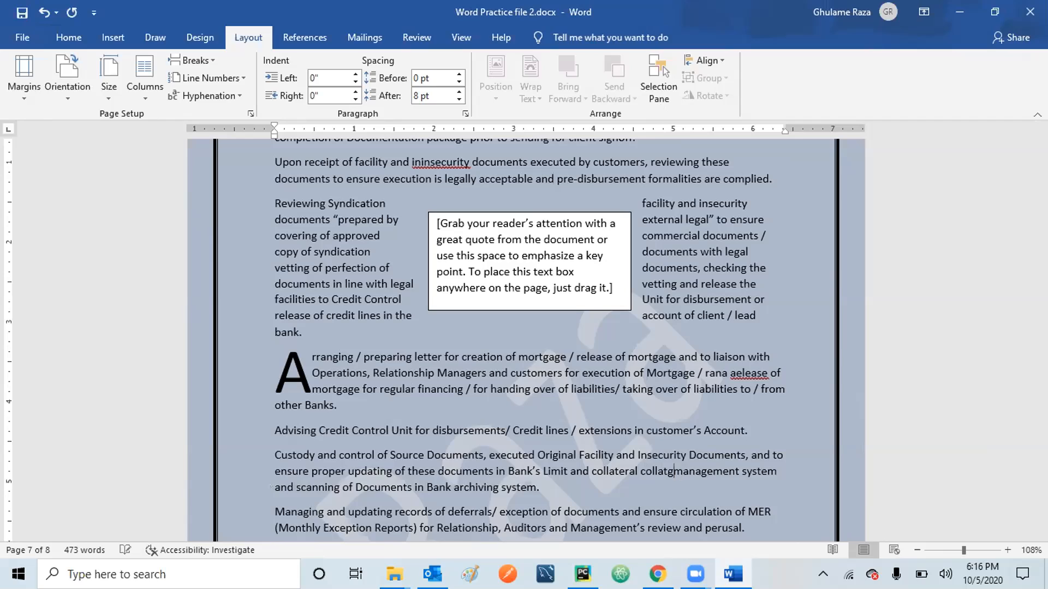
key("BackSpace")
type("eral collateral coll")
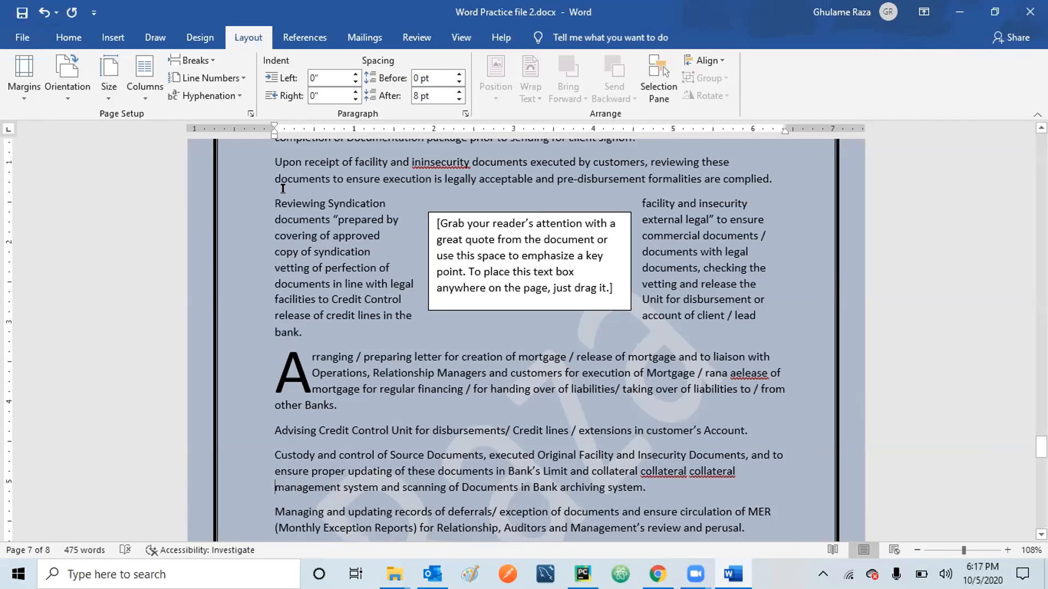
left_click(238, 92)
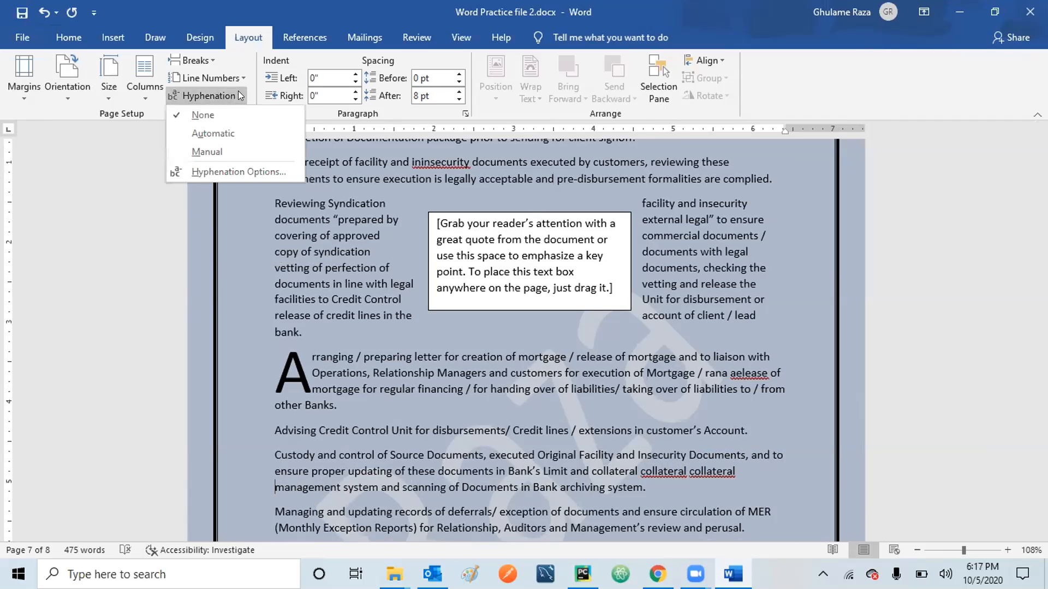
Manually hyphenate 'management' as 'man-agement', leaving 'completion' unhyphenated.
left_click(204, 151)
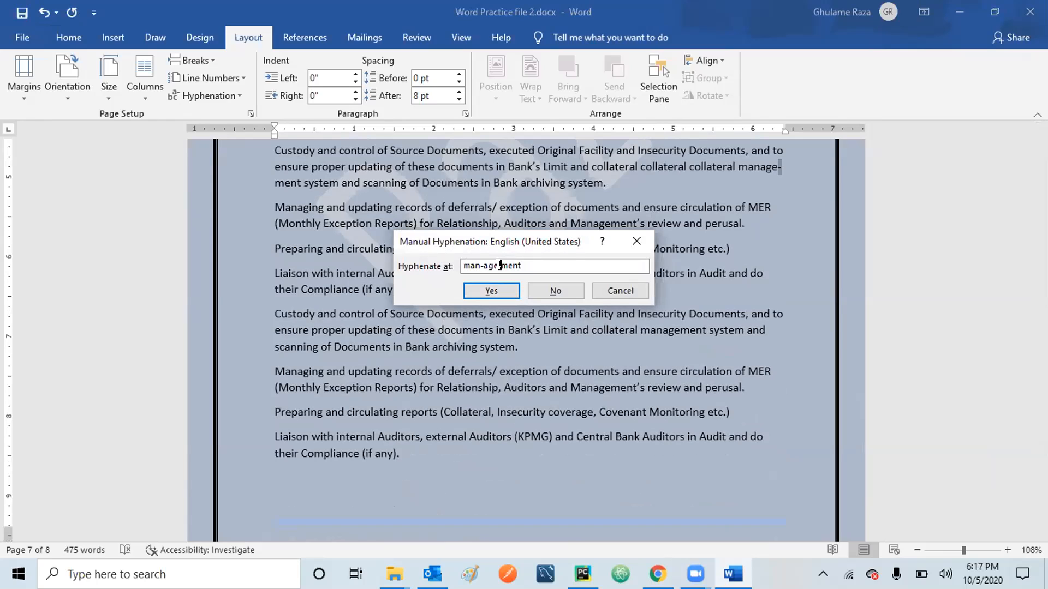
left_click(479, 265)
left_click(498, 265)
left_click(481, 265)
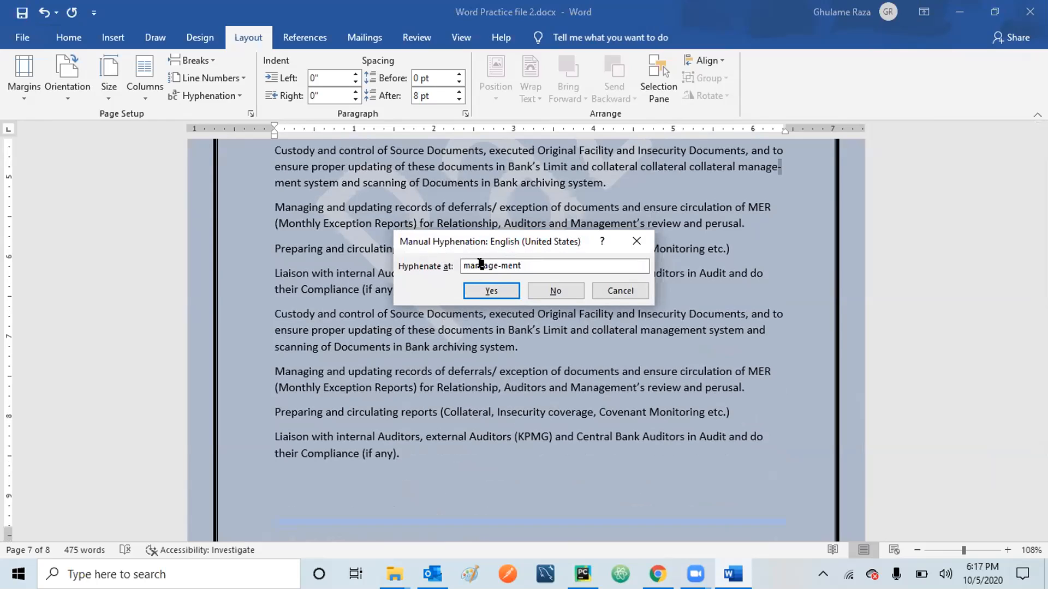
left_click(486, 292)
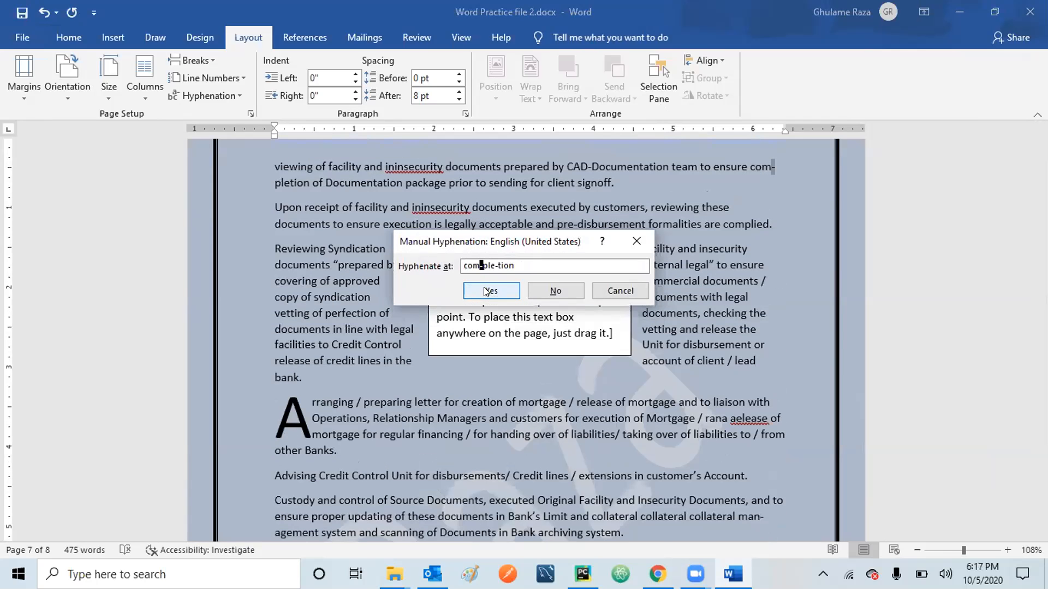
left_click(555, 292)
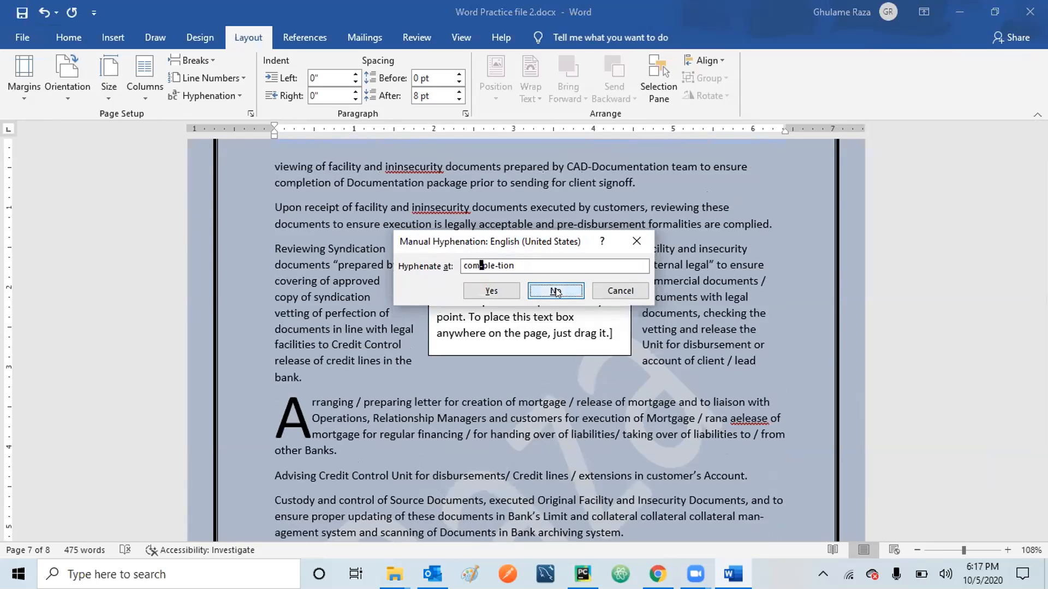
left_click(632, 239)
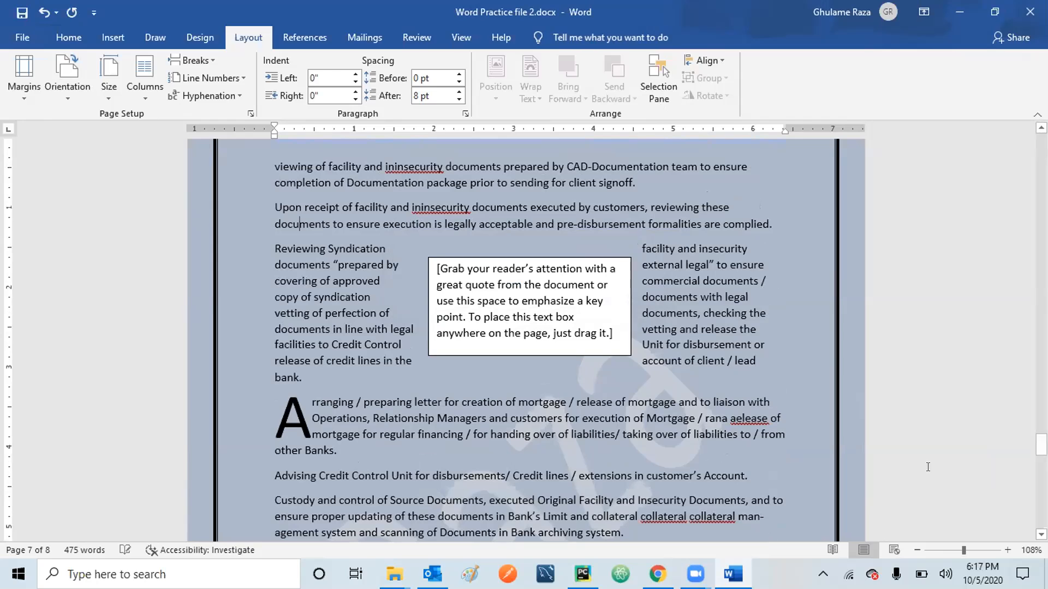
Place the insertion point within 'man-agement' in the Custody paragraph.
left_click(740, 516)
scroll(740, 512, "down", 1)
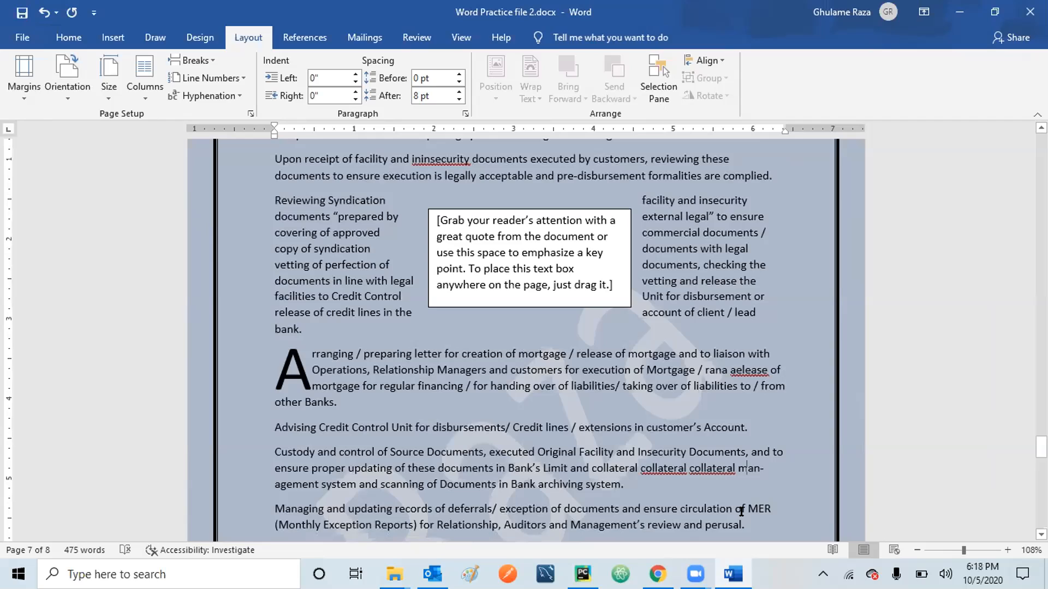
key("Right")
key("Right")
key("Right")
key("Right")
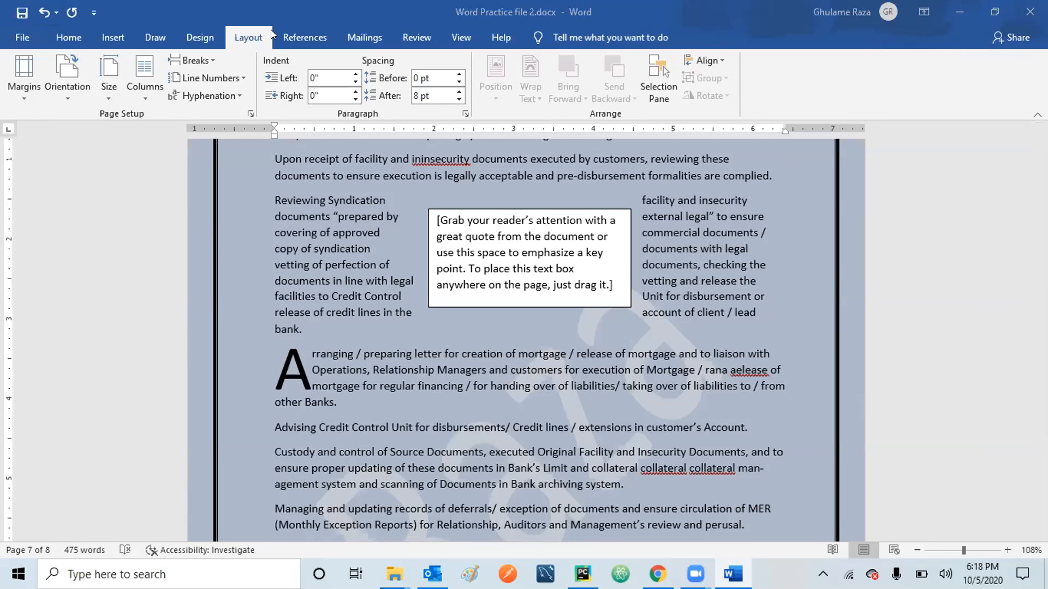
Open the Paragraph settings from the line spacing list and close them unchanged.
left_click(63, 39)
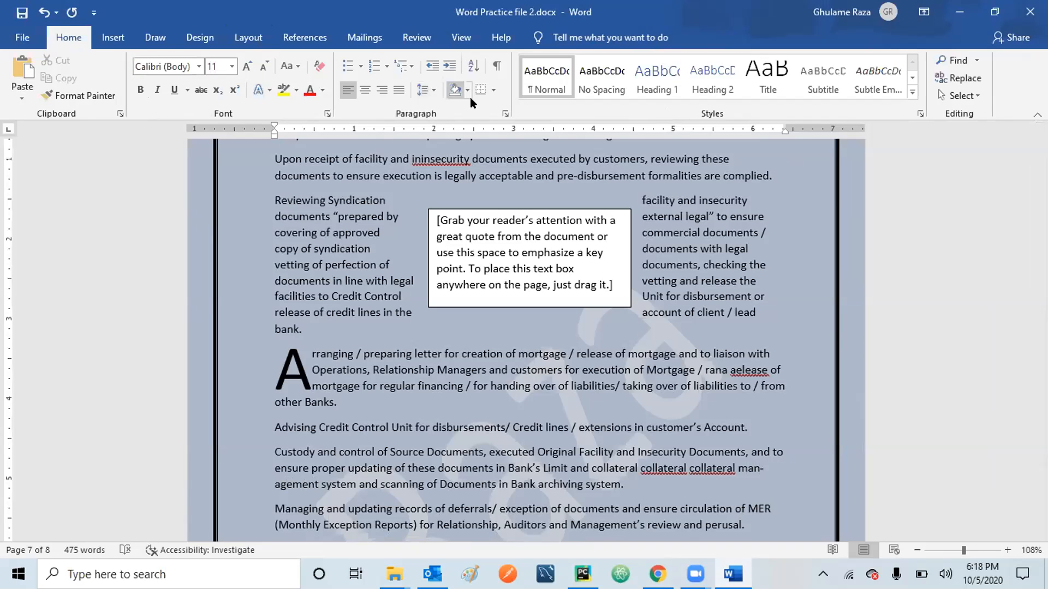
left_click(435, 90)
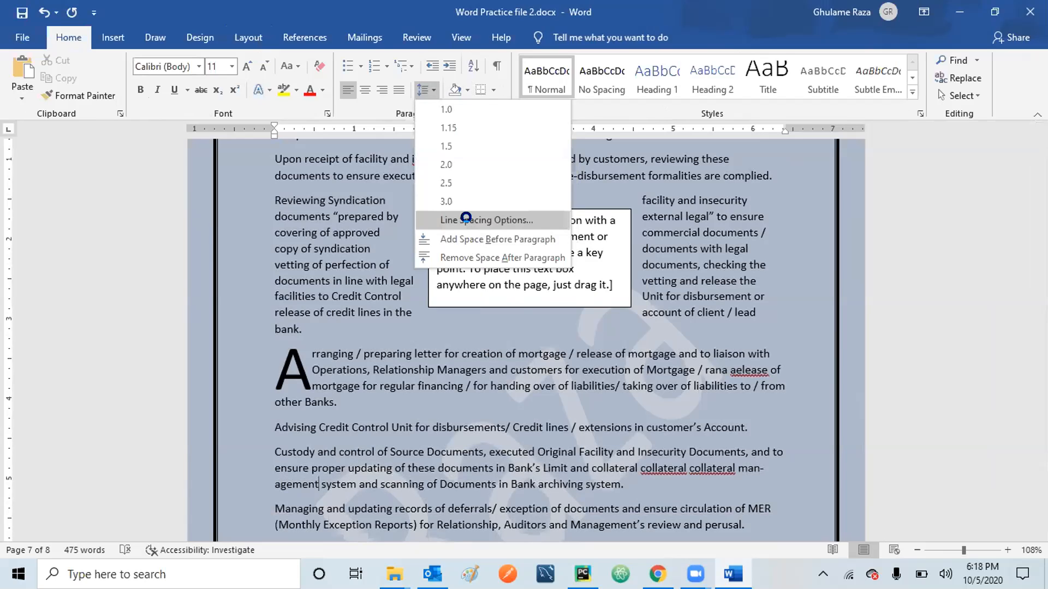
left_click(471, 221)
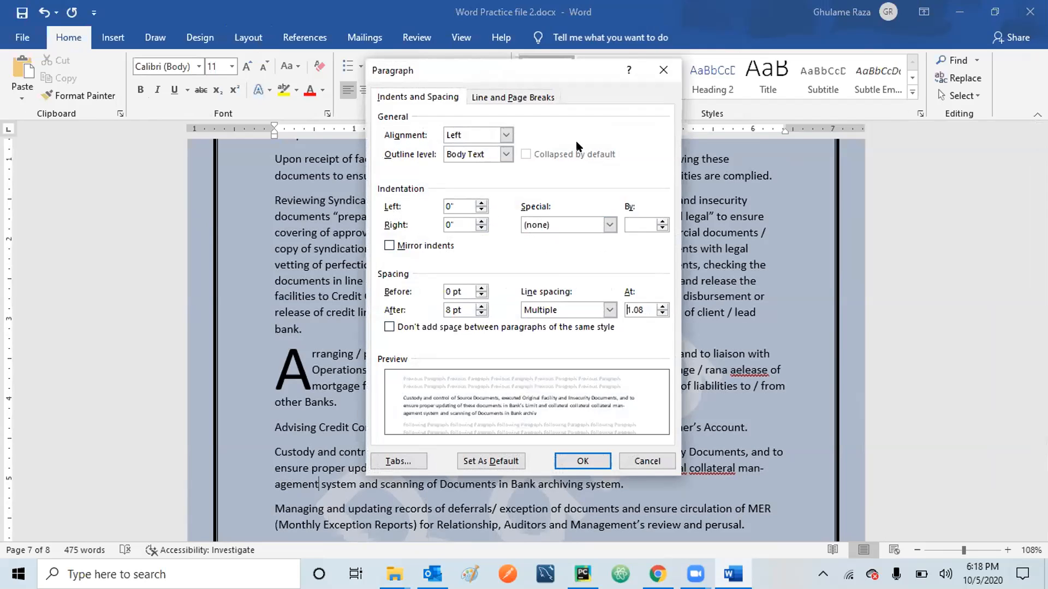
left_click(664, 69)
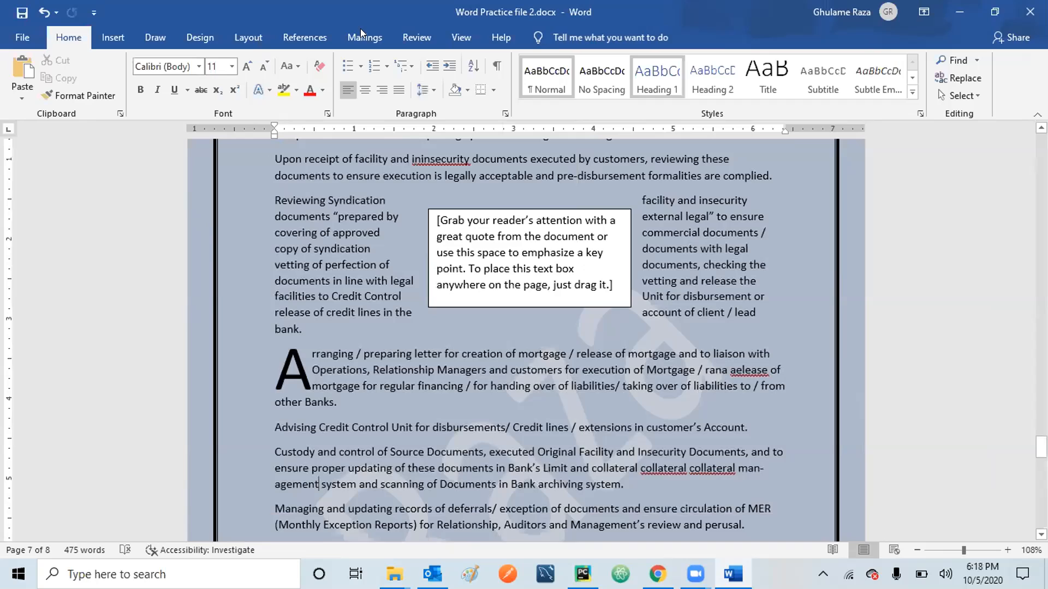
left_click(265, 38)
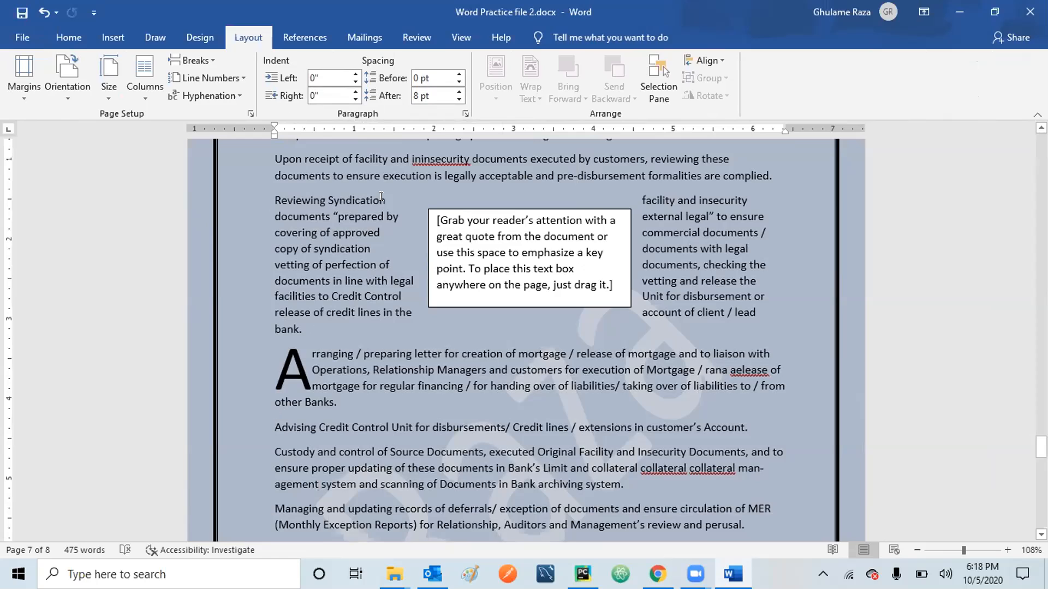
left_click(356, 73)
left_click(356, 73)
left_click(356, 73)
left_click(356, 74)
left_click(356, 74)
left_click(356, 73)
left_click(355, 73)
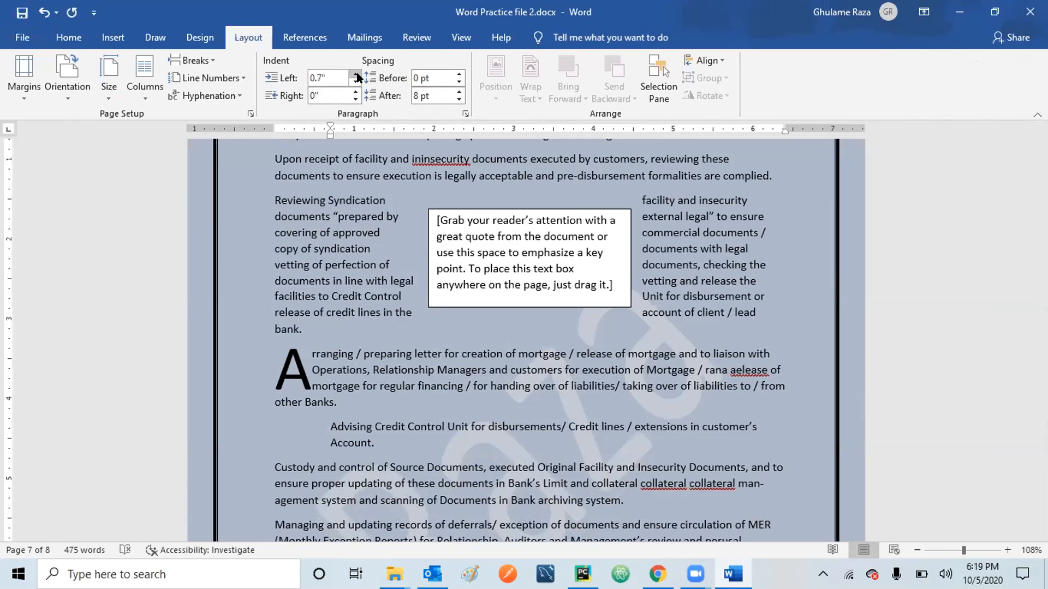
left_click(355, 82)
left_click(356, 82)
left_click(356, 82)
left_click(355, 83)
left_click(356, 83)
left_click(355, 82)
left_click(356, 82)
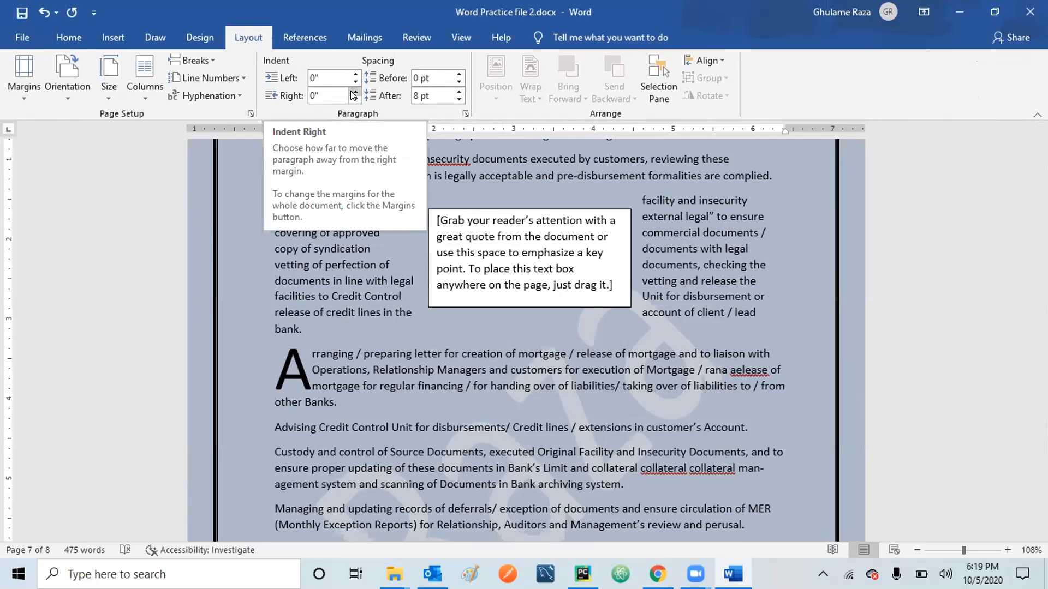
left_click(353, 92)
left_click(354, 92)
left_click(354, 92)
left_click(354, 92)
left_click(354, 92)
left_click(349, 97)
left_click(350, 97)
left_click(350, 98)
left_click(352, 100)
left_click(351, 100)
left_click(351, 99)
left_click(352, 100)
left_click(352, 99)
left_click(352, 99)
left_click(351, 99)
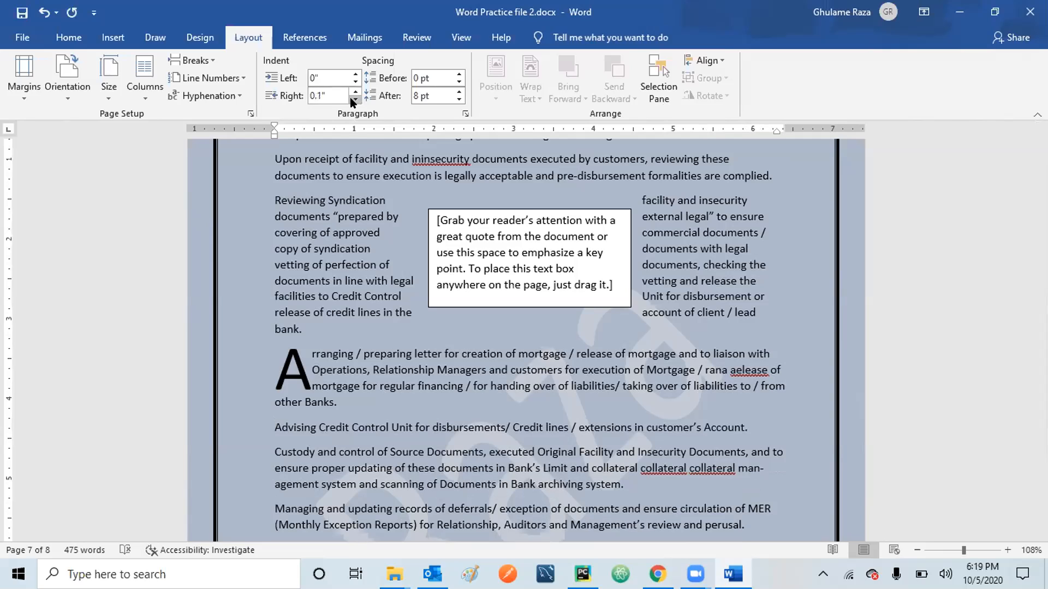
left_click(356, 91)
left_click(355, 92)
left_click(355, 100)
left_click(355, 99)
left_click(356, 100)
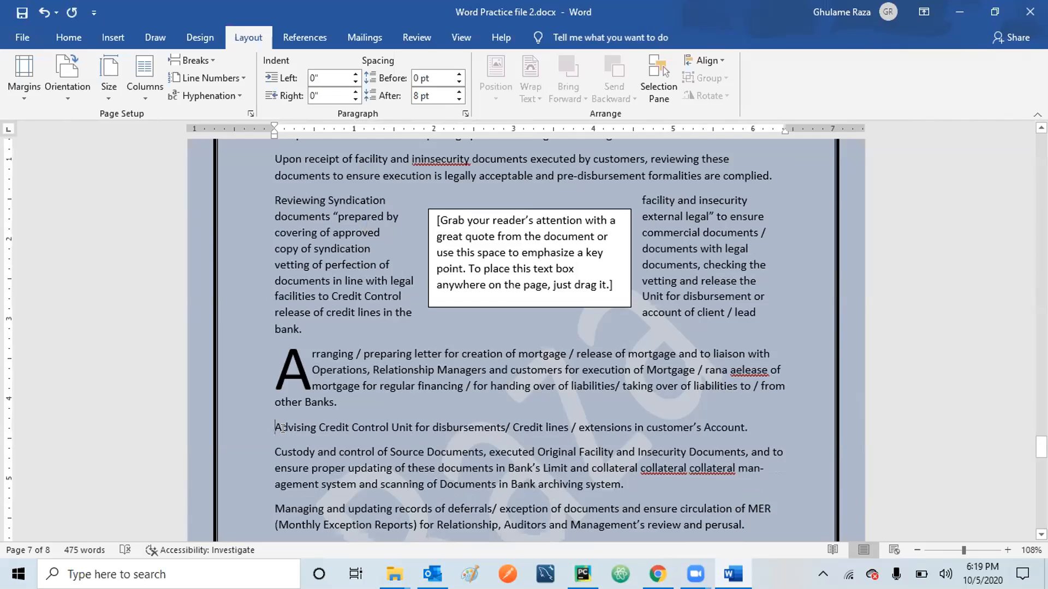
left_click(460, 78)
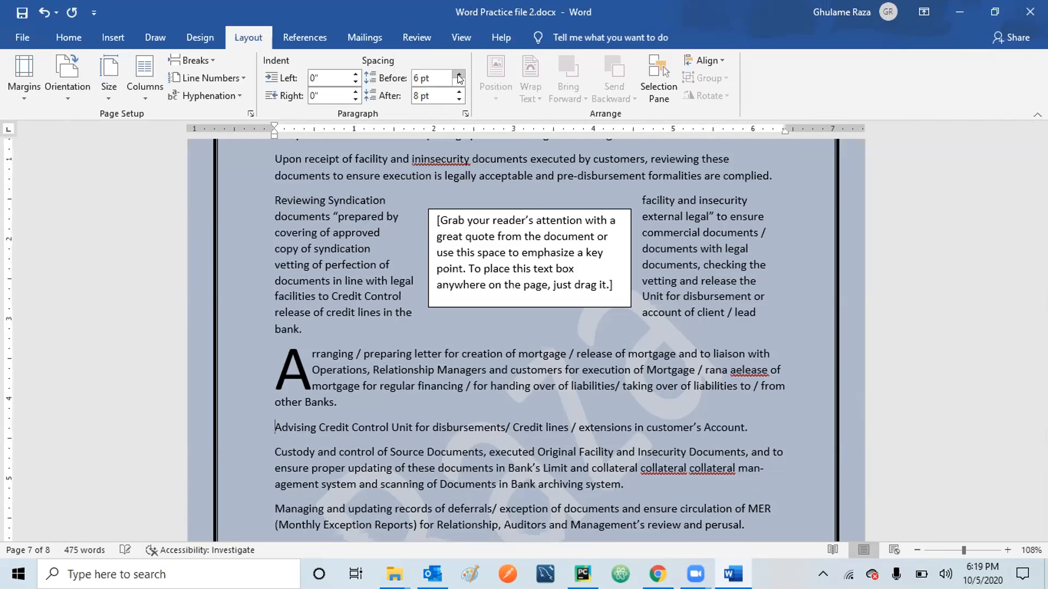
left_click(460, 78)
left_click(460, 78)
left_click(460, 78)
left_click(459, 78)
left_click(459, 78)
left_click(459, 78)
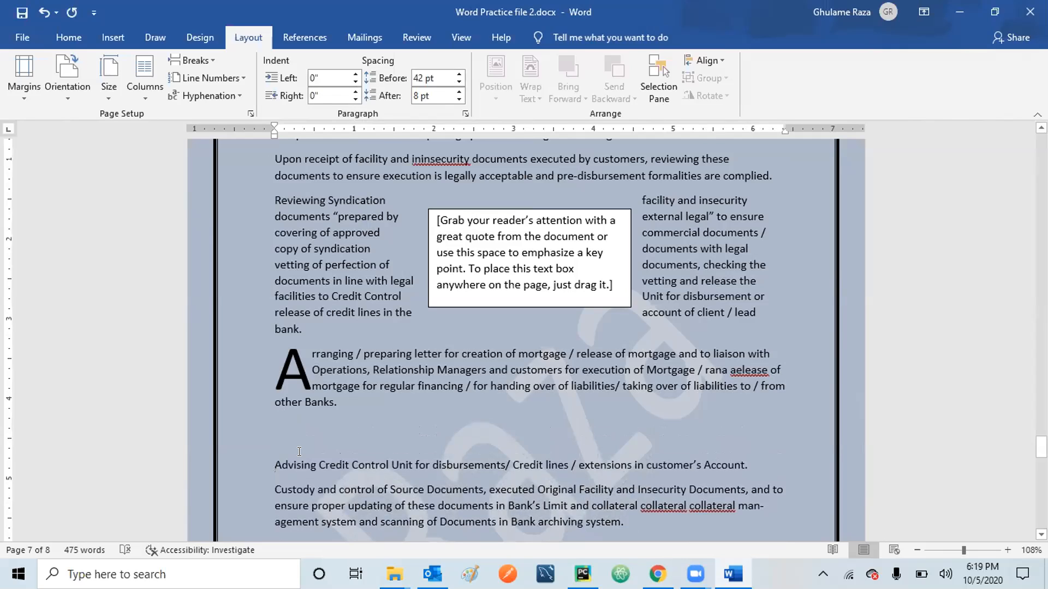
left_click(458, 82)
left_click(458, 82)
left_click(459, 82)
left_click(459, 82)
left_click(459, 82)
left_click(458, 82)
left_click(459, 82)
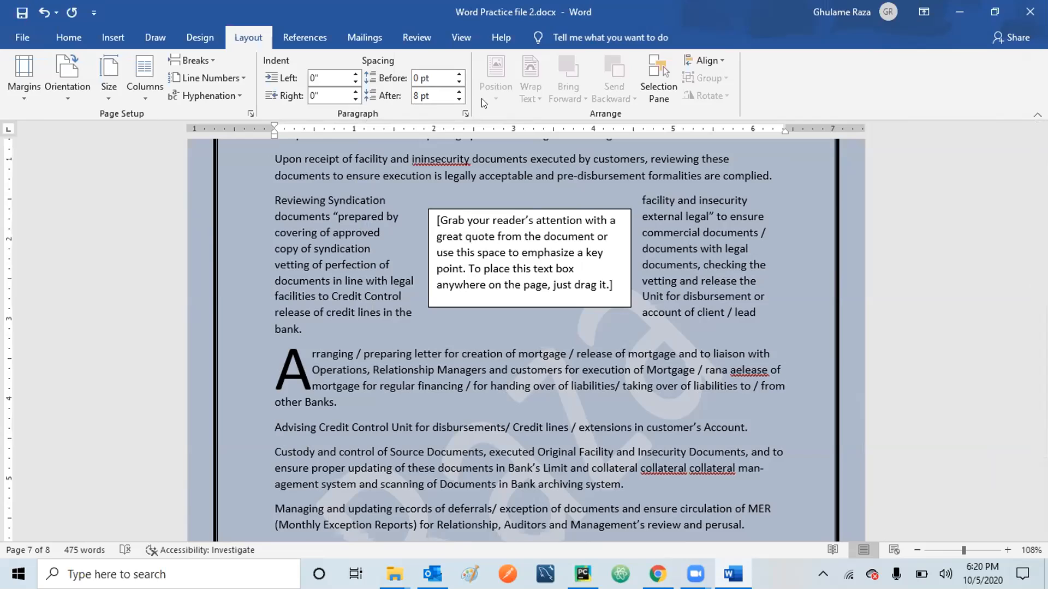
left_click(457, 91)
left_click(456, 91)
left_click(457, 92)
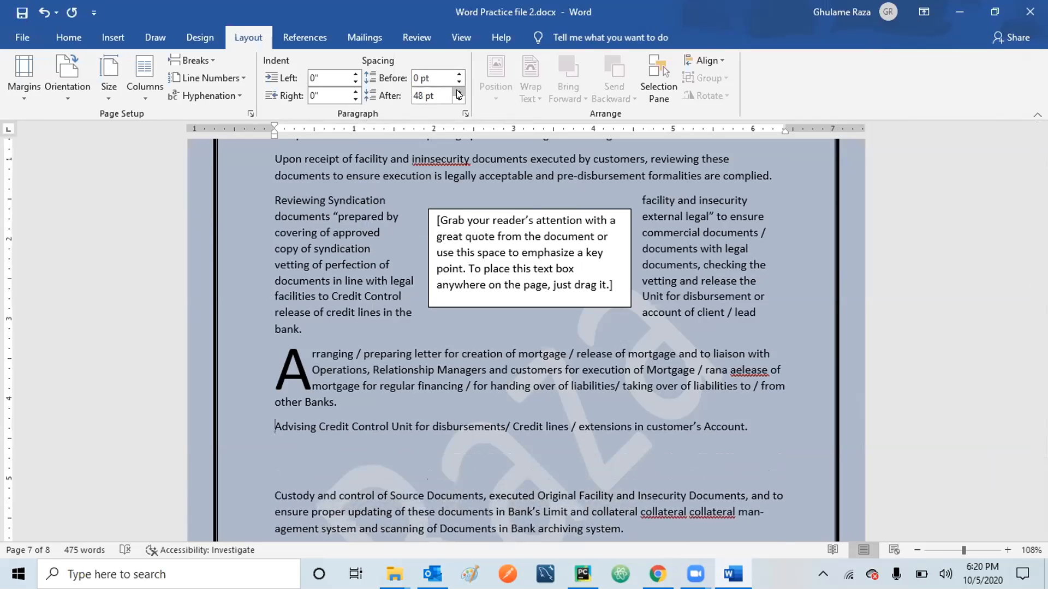
left_click(456, 99)
left_click(456, 99)
left_click(456, 99)
left_click(456, 99)
left_click(456, 99)
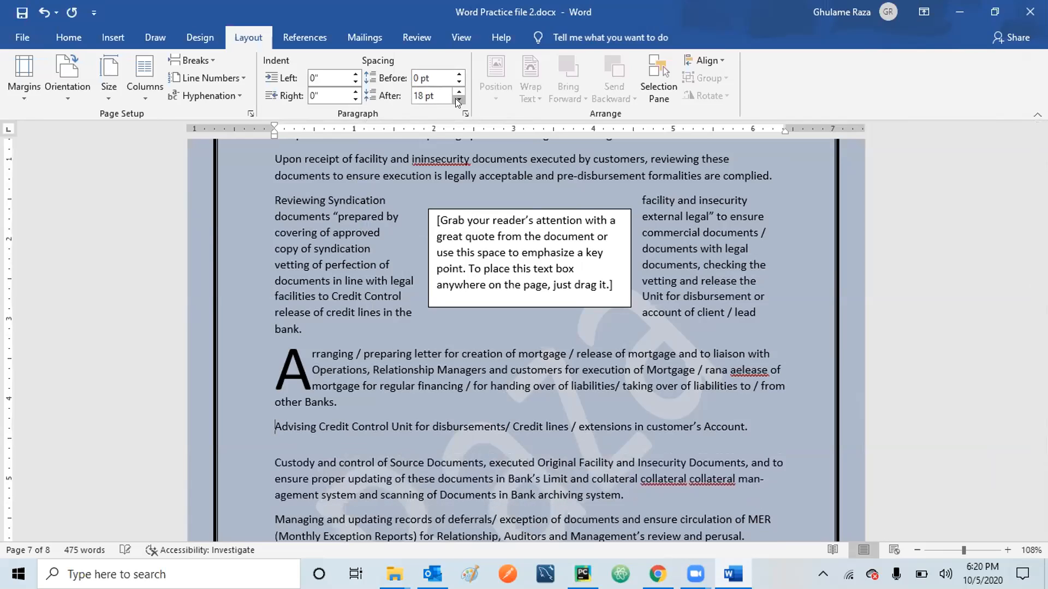
left_click(457, 100)
left_click(457, 100)
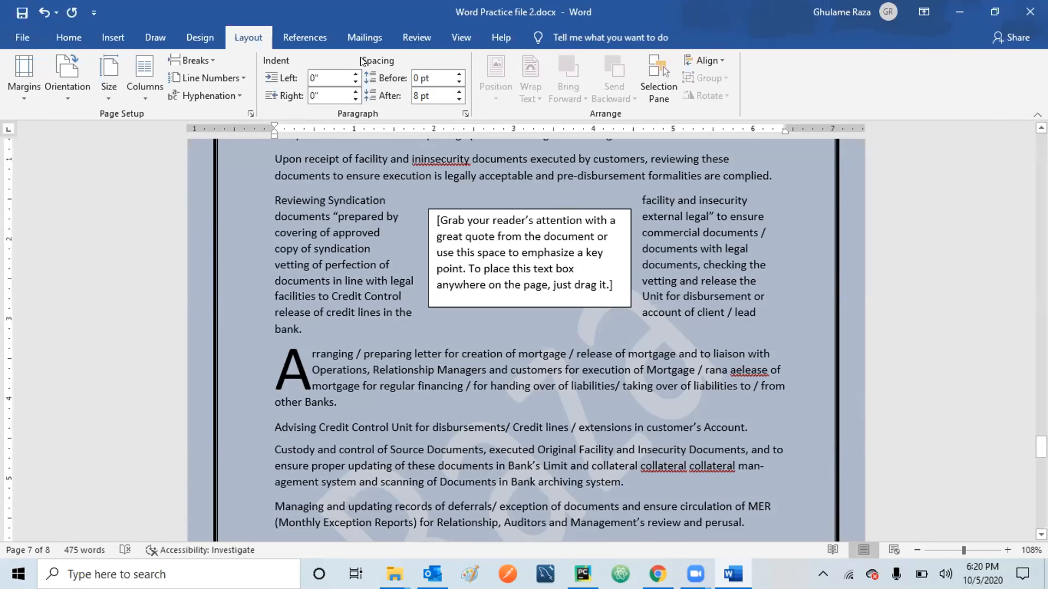
Search Online Pictures for 'Lion'.
left_click(113, 37)
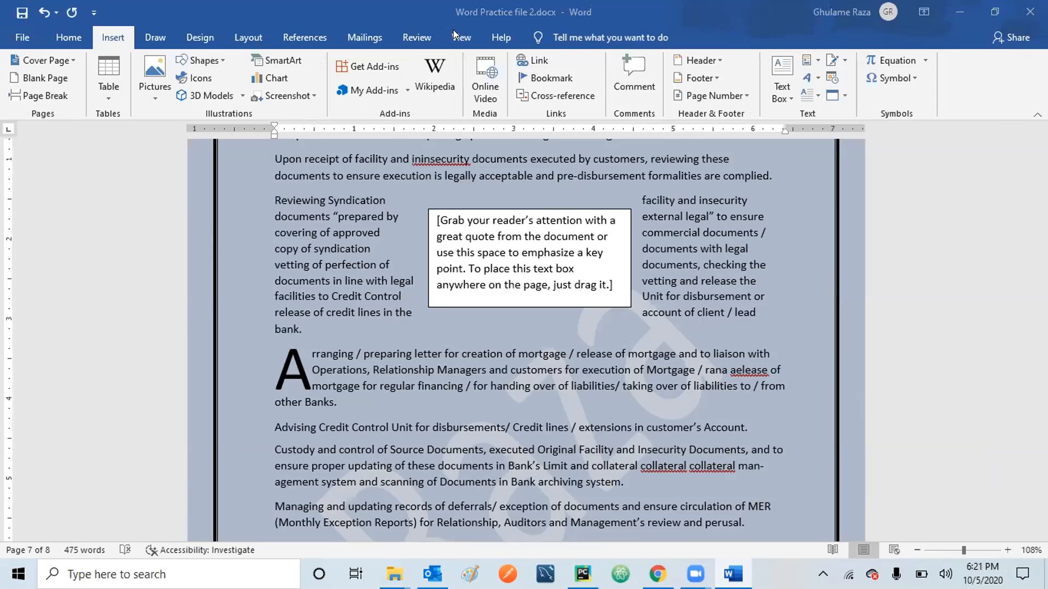
left_click(251, 36)
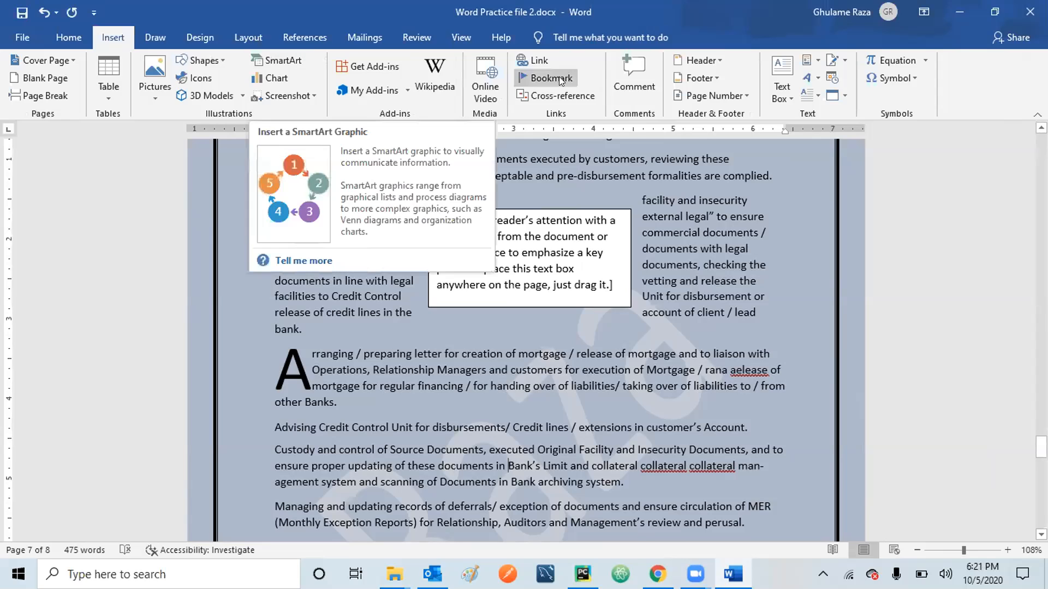
left_click(251, 37)
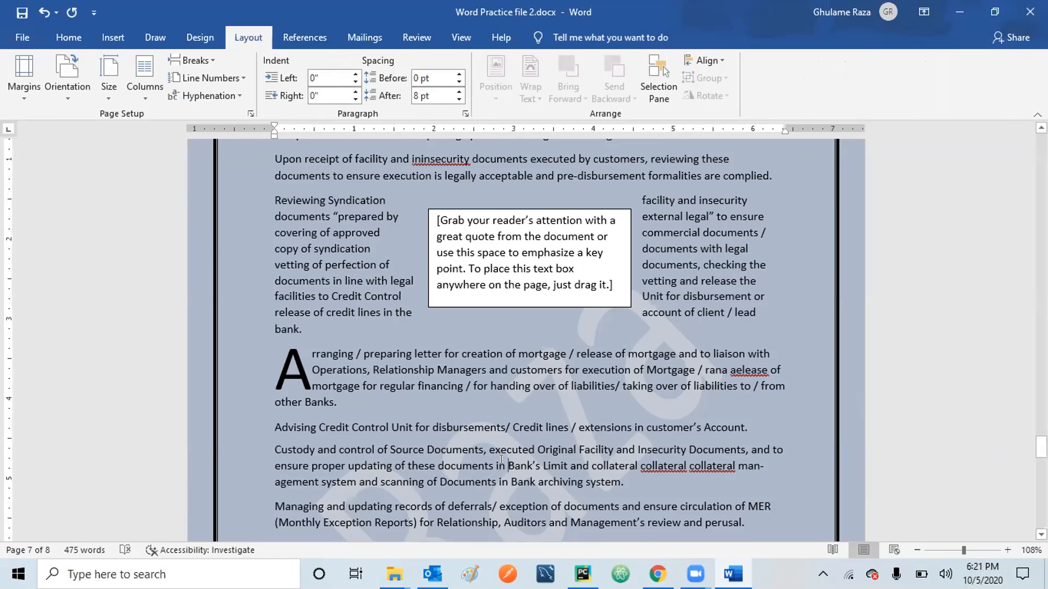
left_click(111, 33)
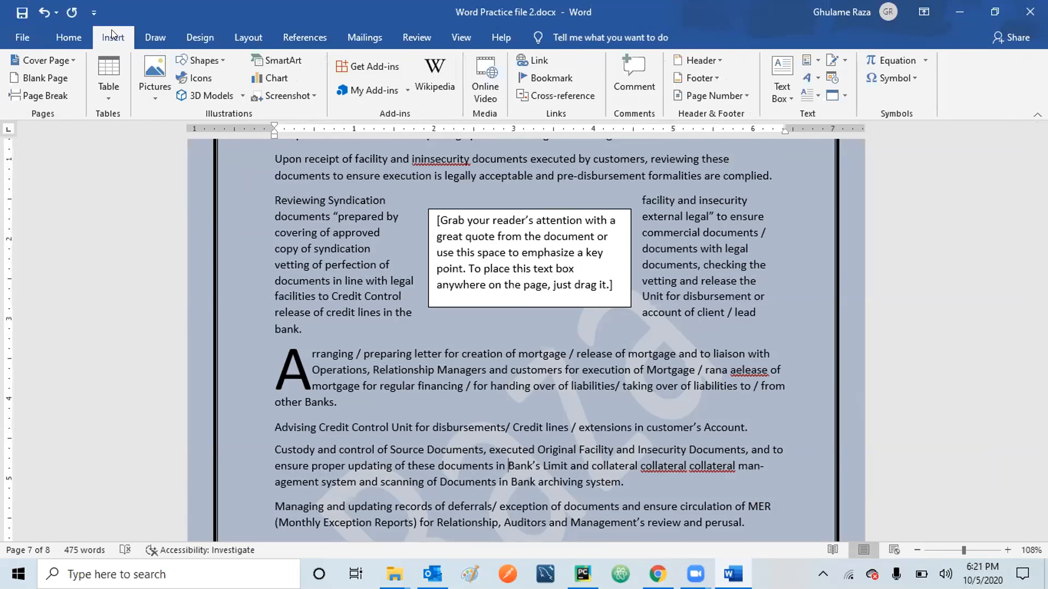
left_click(153, 100)
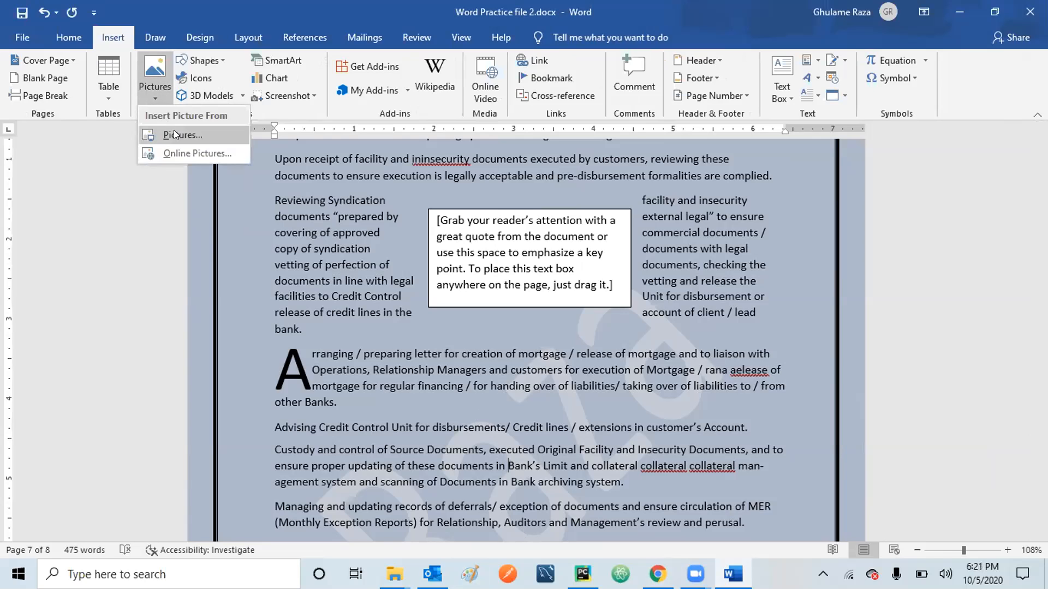
left_click(179, 154)
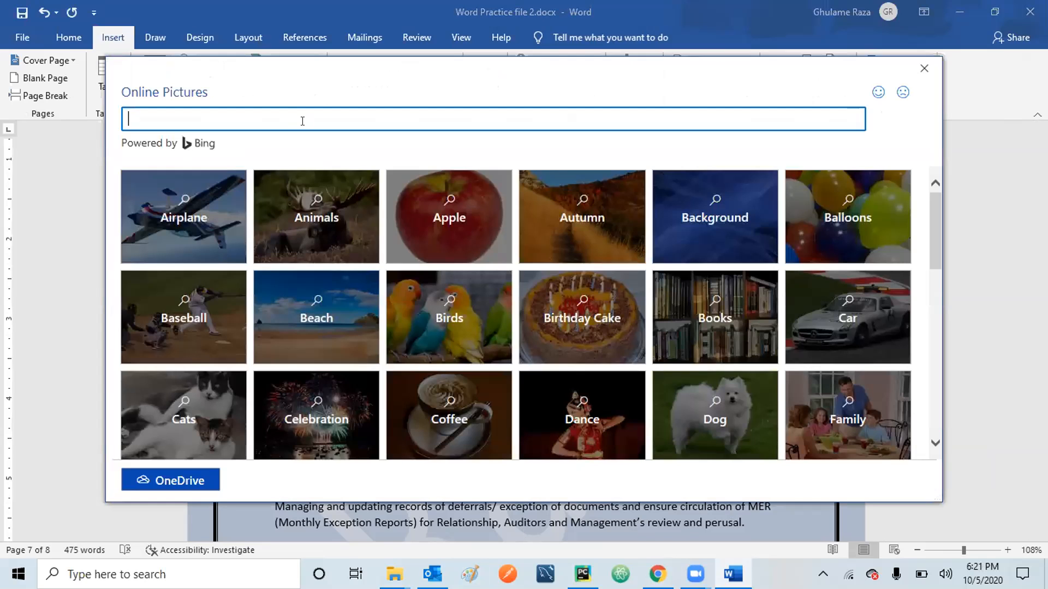
type("Lion")
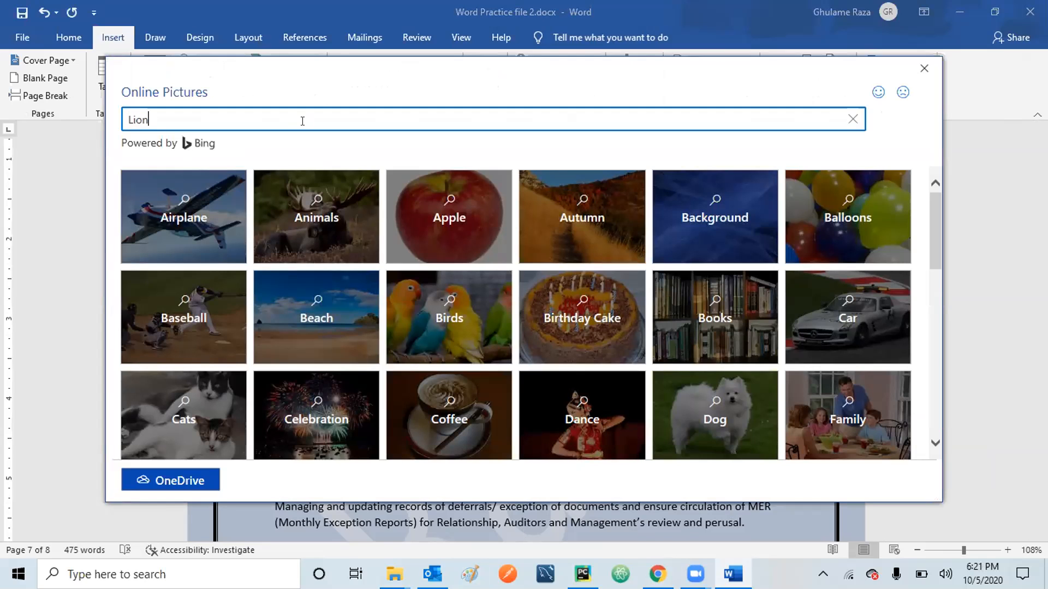
key("Return")
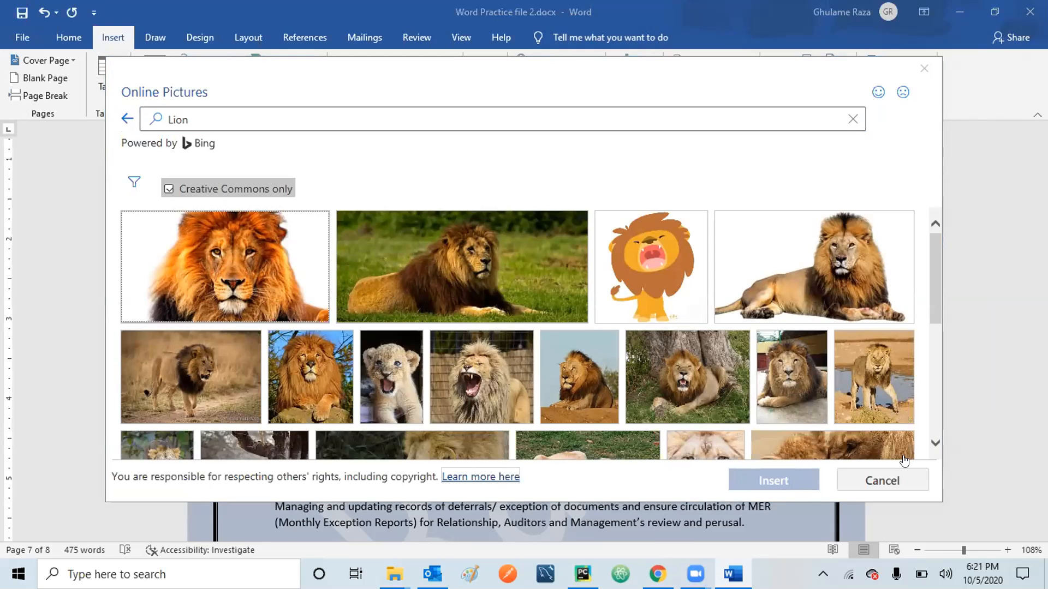
Browse the lion results and insert the Creative Commons photo of a lion on a rock.
scroll(934, 263, "down", 3)
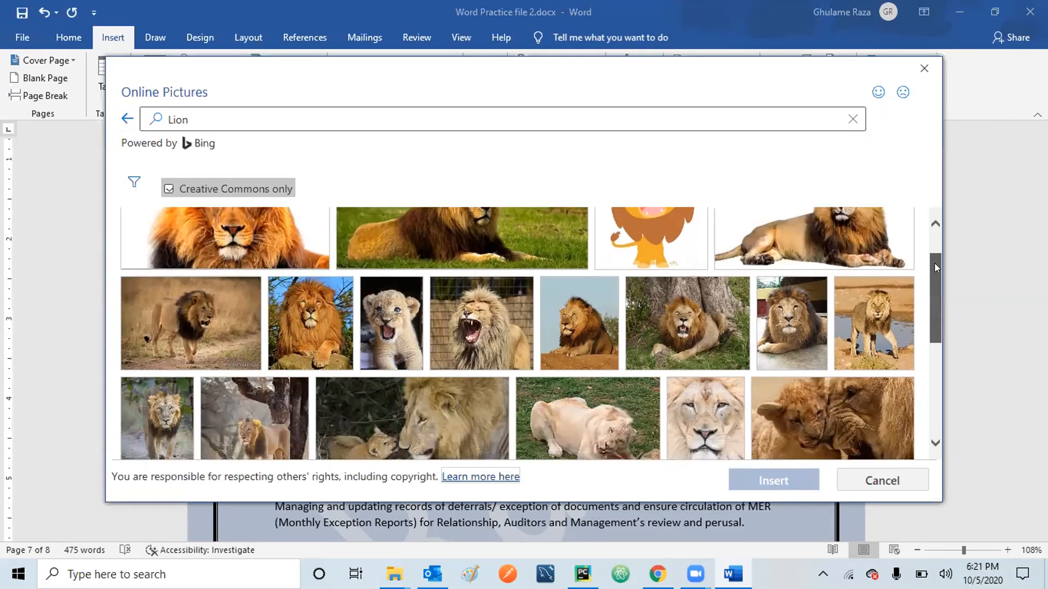
scroll(936, 268, "down", 10)
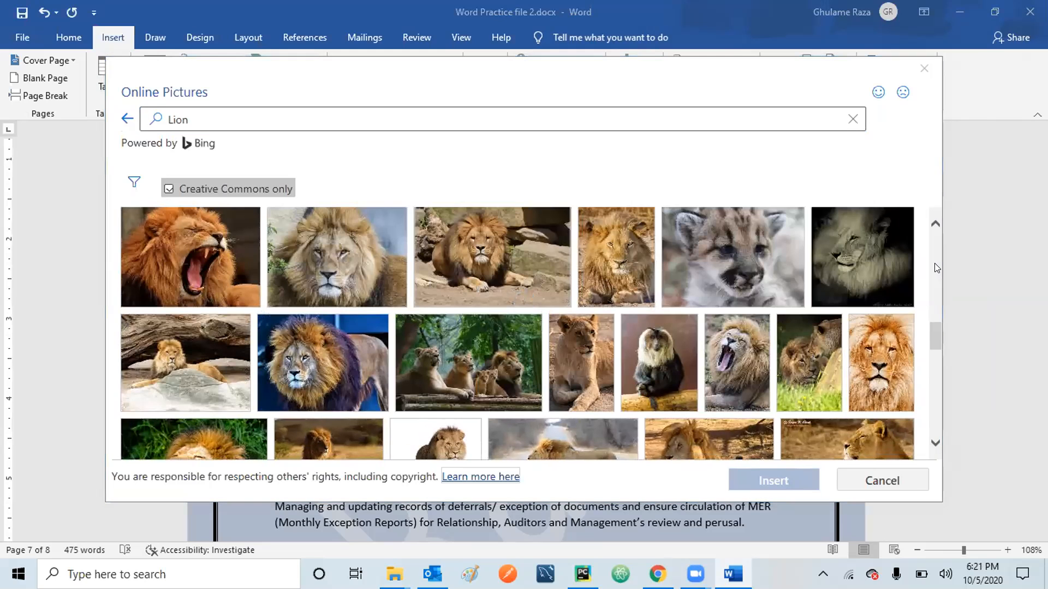
left_click(935, 443)
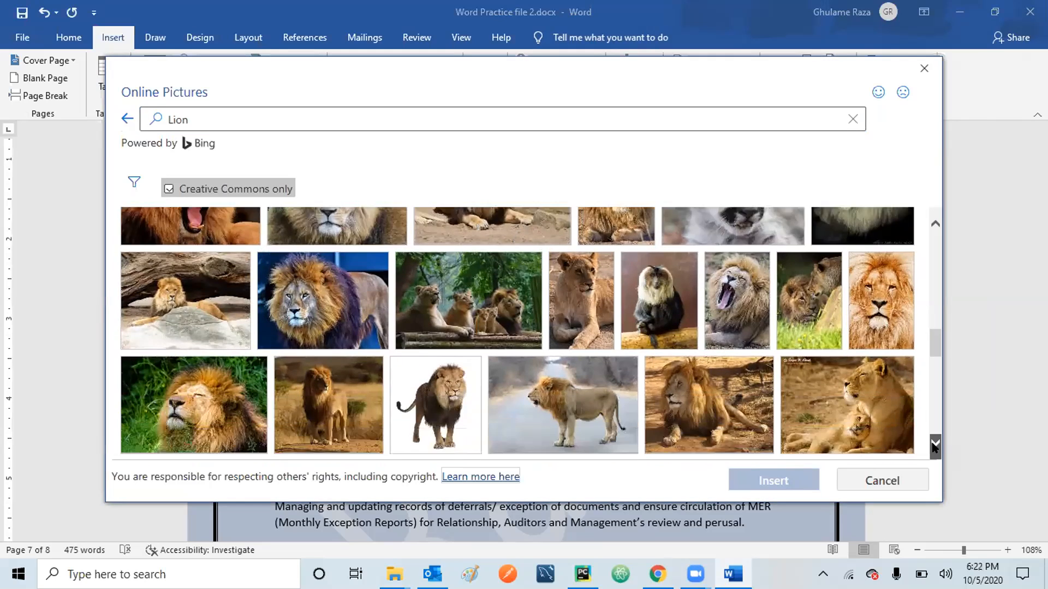
left_click(934, 444)
left_click(935, 443)
left_click(935, 444)
left_click(935, 444)
left_click(935, 443)
left_click(935, 444)
left_click(935, 444)
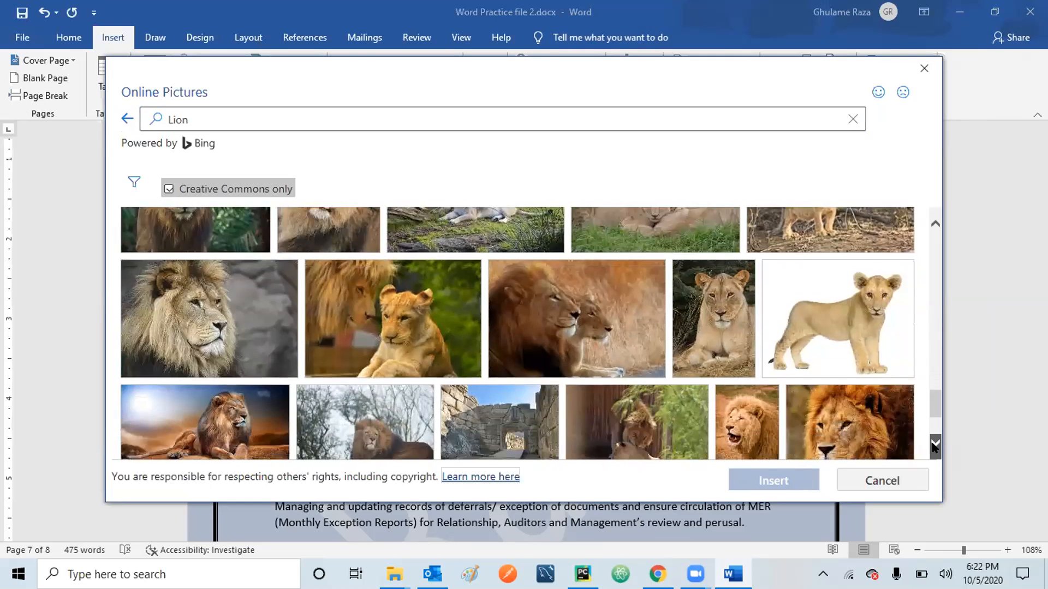
left_click(935, 443)
left_click(935, 444)
left_click(935, 443)
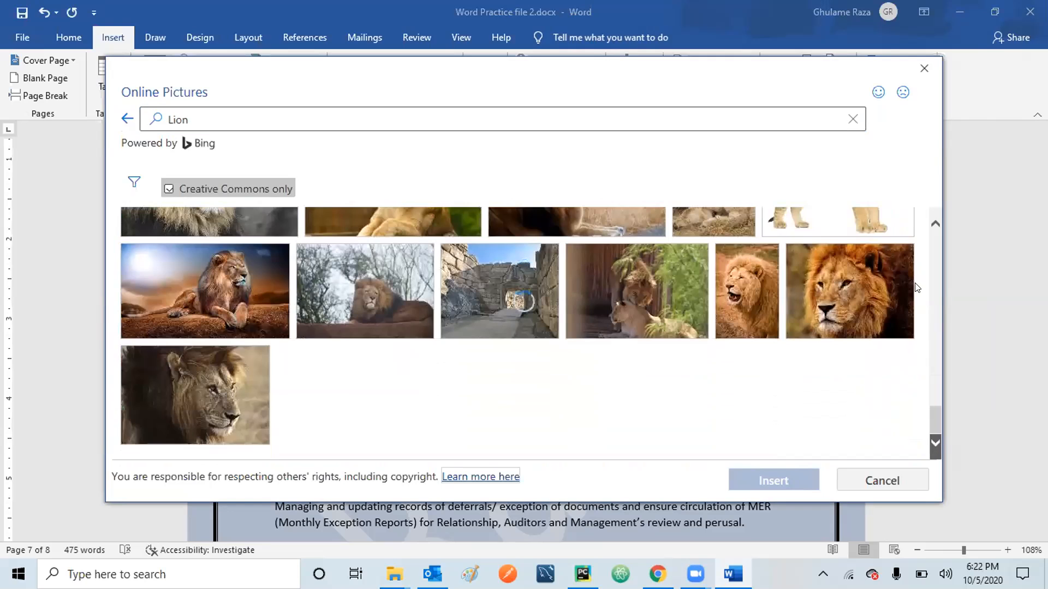
scroll(933, 225, "down", 5)
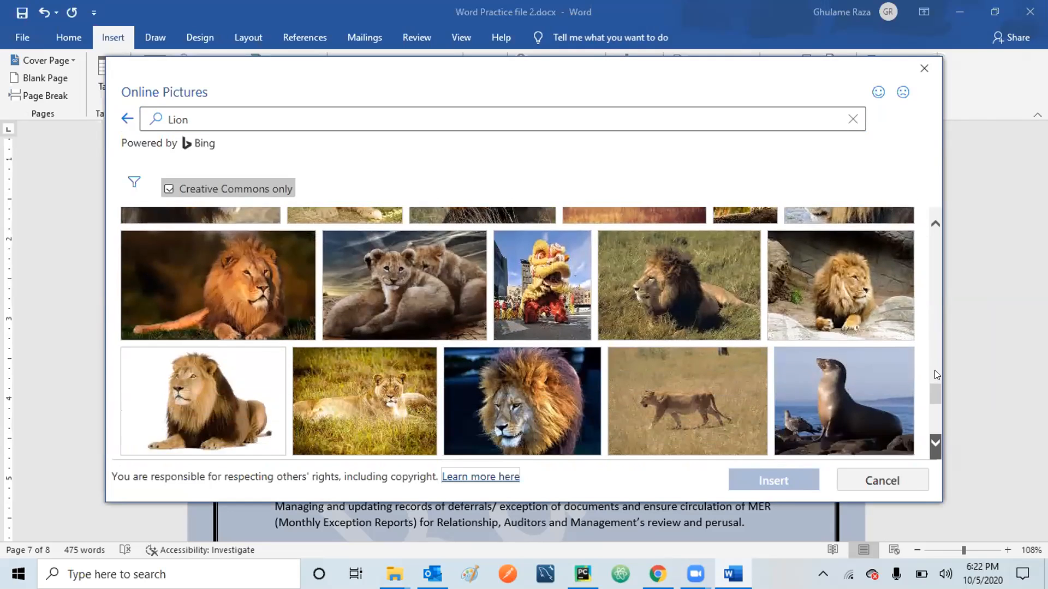
left_click_drag(935, 412, 933, 418)
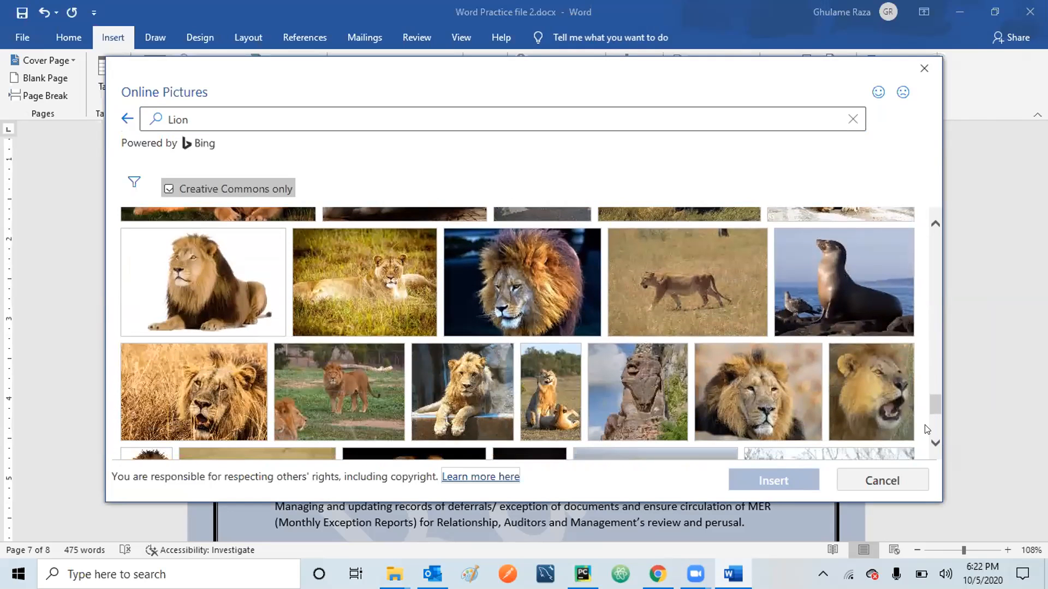
left_click(935, 444)
left_click(935, 444)
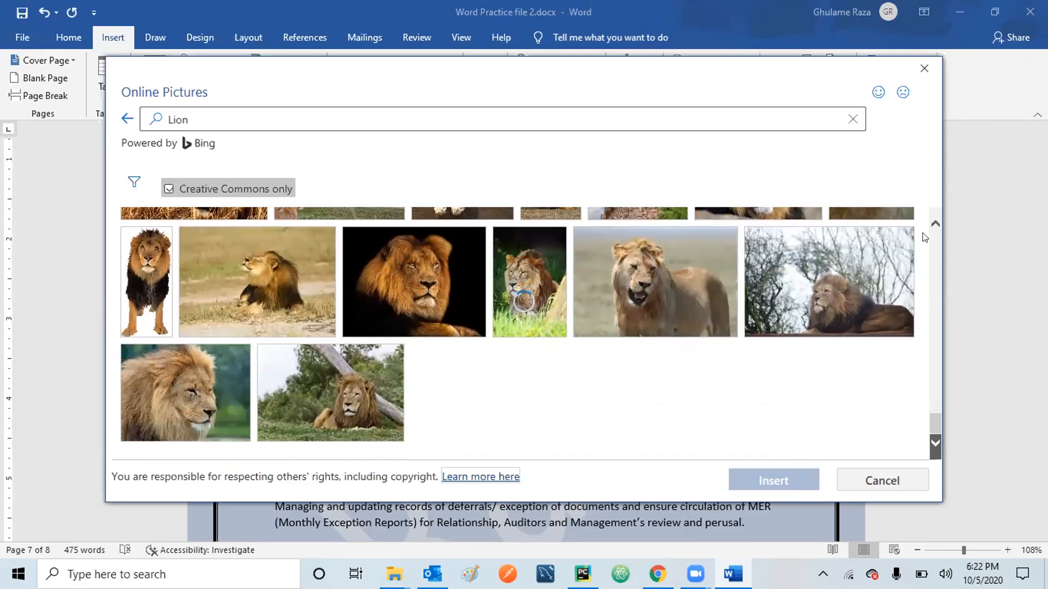
scroll(937, 237, "down", 5)
scroll(936, 238, "down", 10)
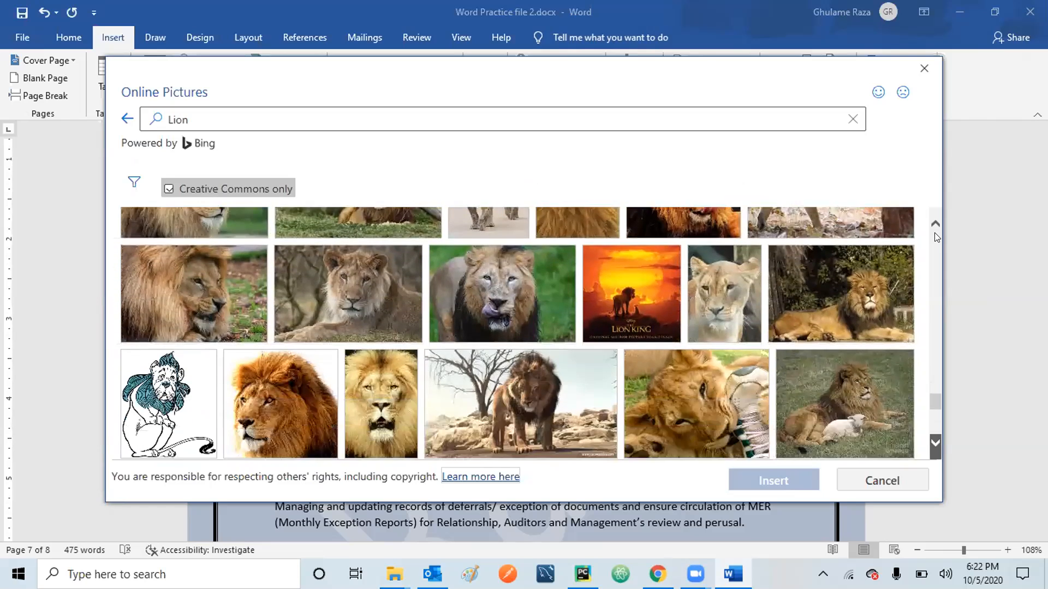
scroll(937, 237, "up", 10)
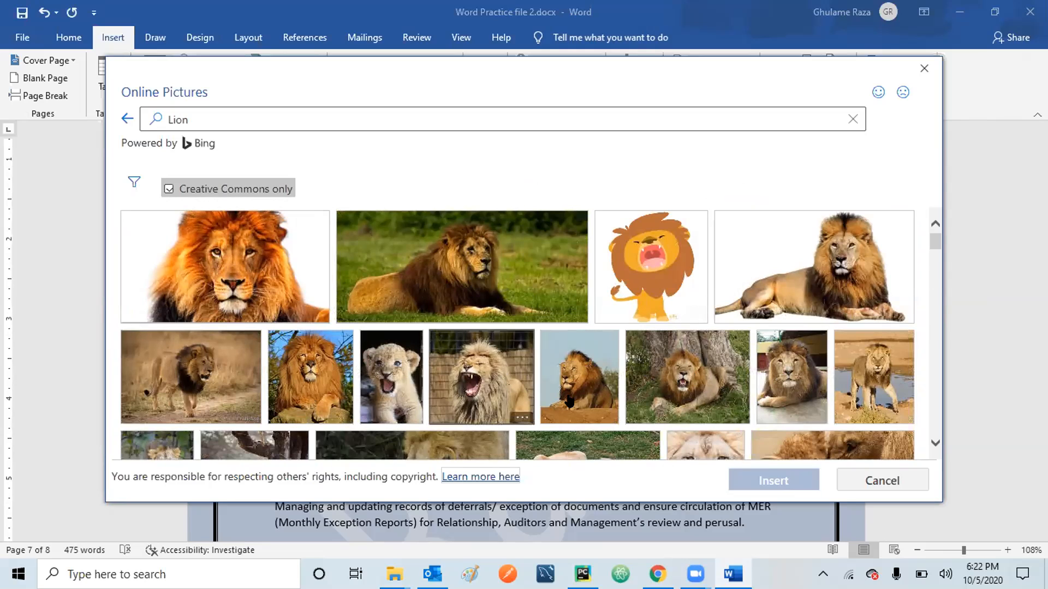
left_click(581, 377)
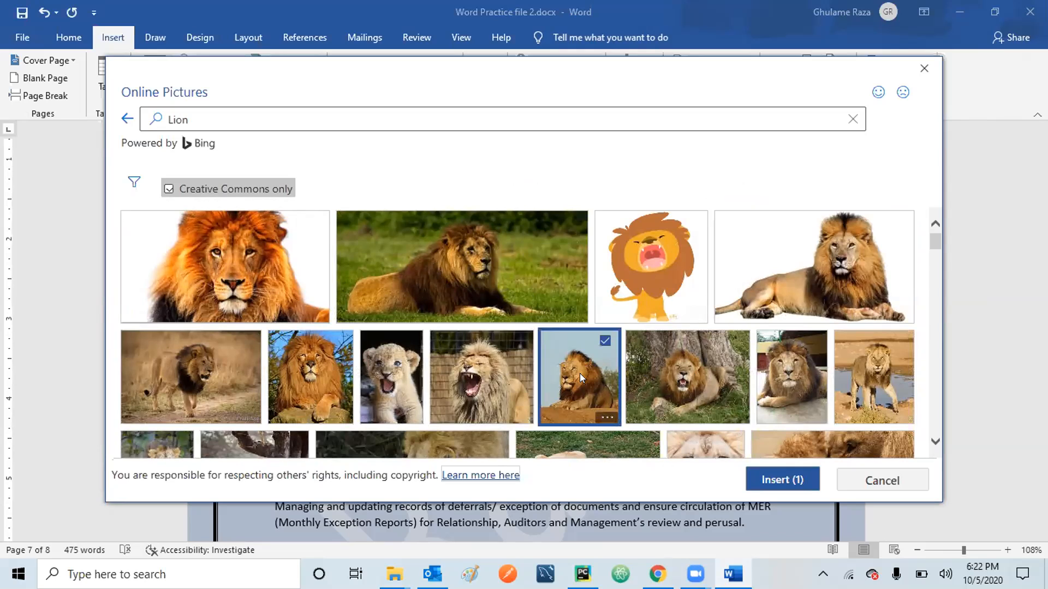
left_click(783, 482)
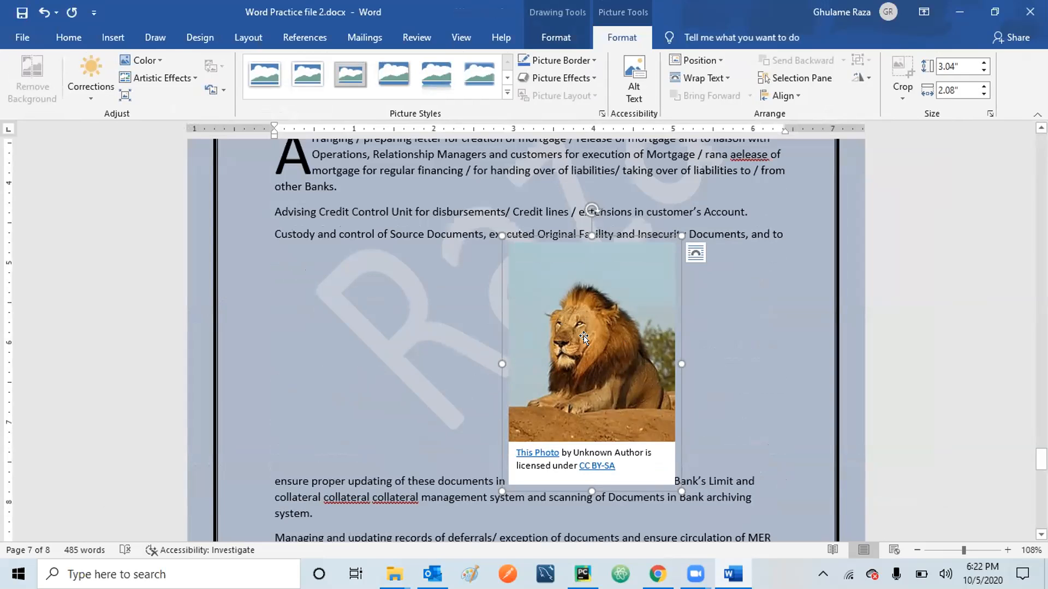
Dismiss the picture Position gallery and place the insertion point after 'bank.' in the text.
left_click(718, 57)
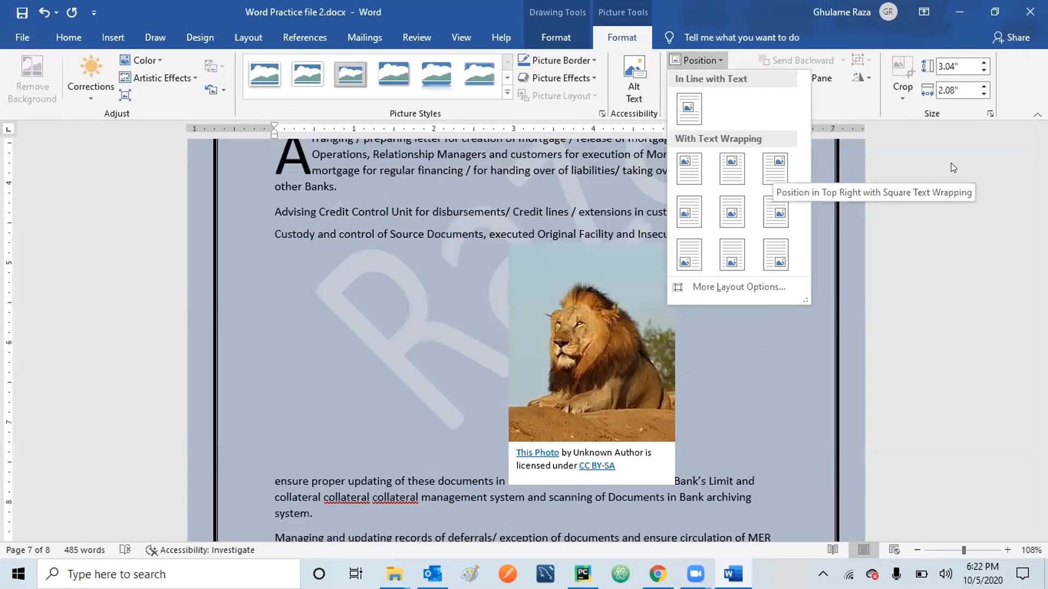
left_click(465, 302)
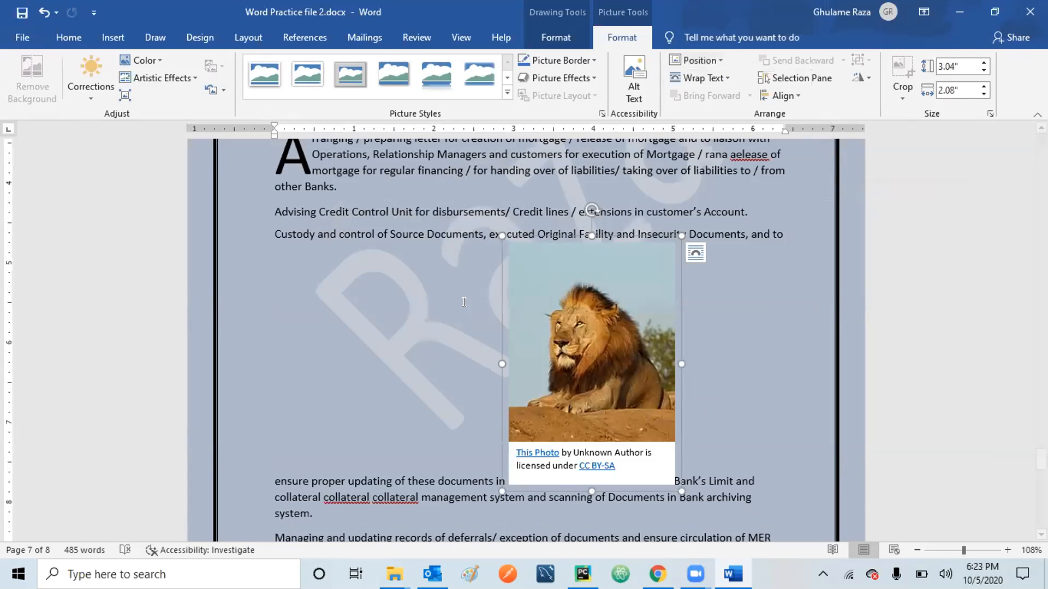
left_click(464, 302)
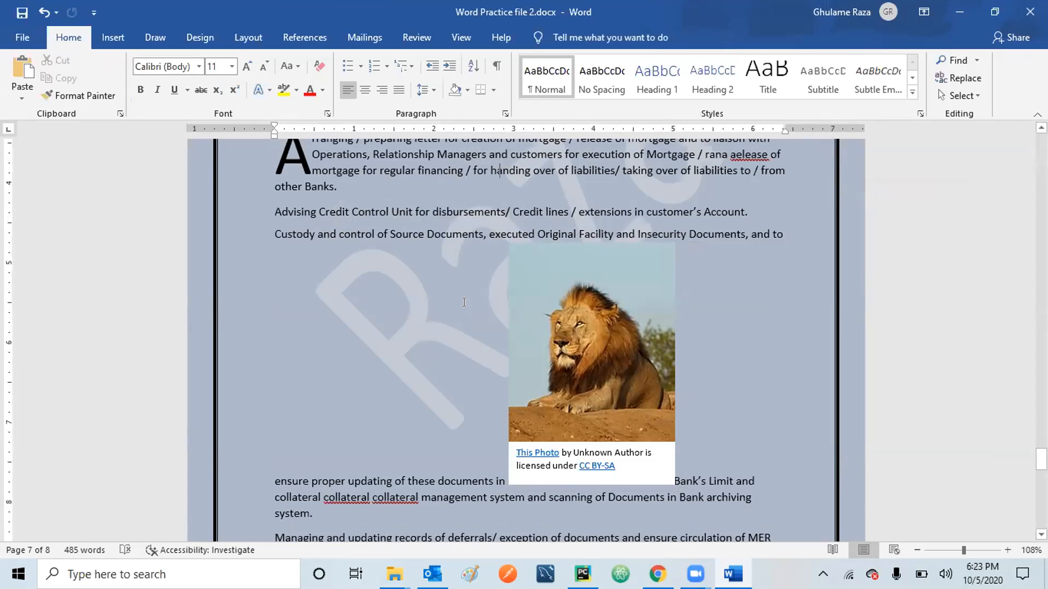
scroll(463, 302, "up", 15)
left_click(463, 304)
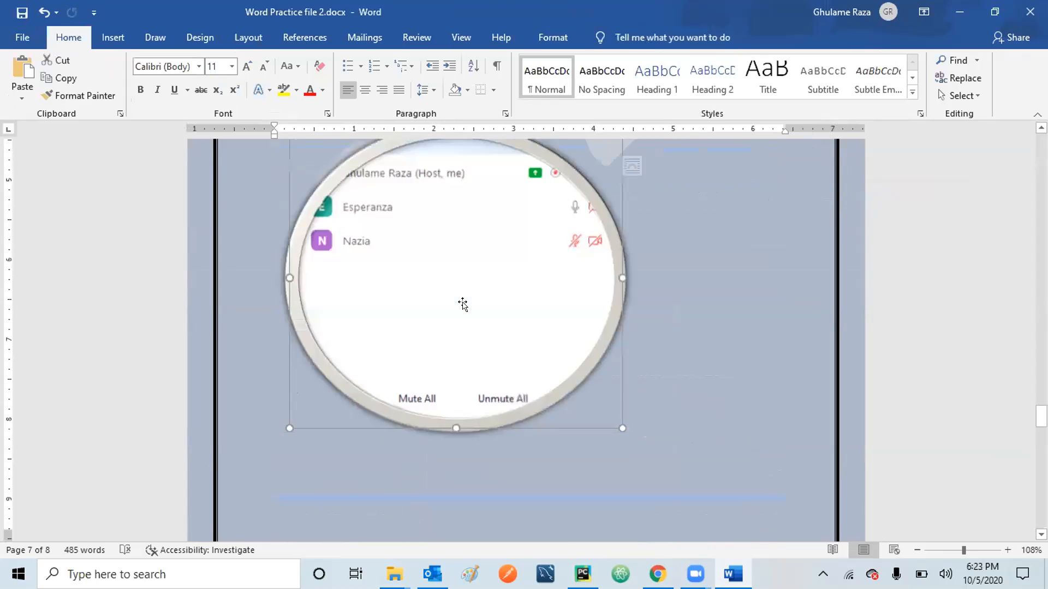
scroll(463, 304, "down", 8)
left_click(463, 304)
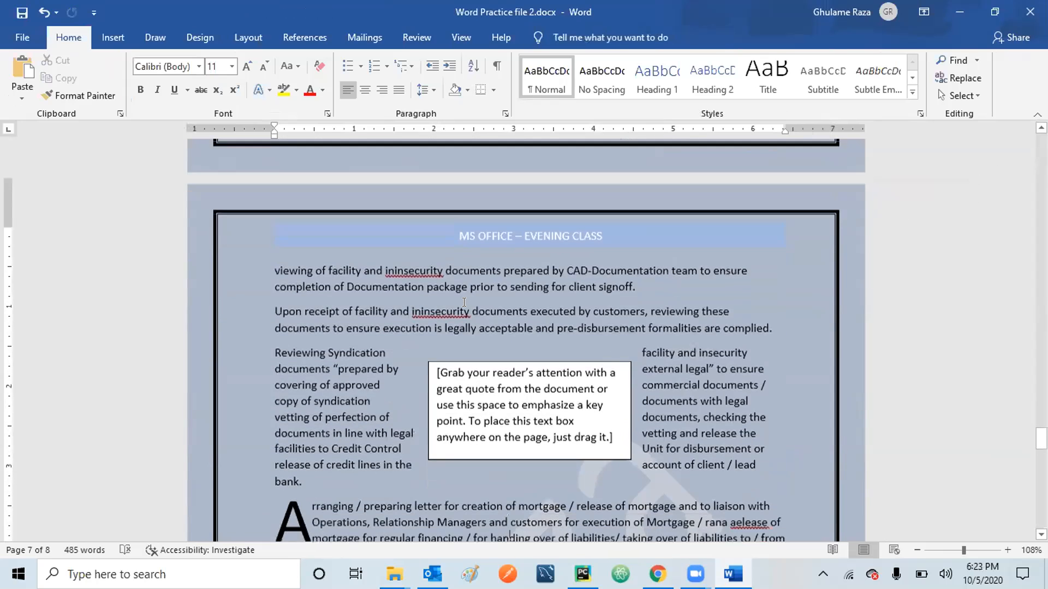
scroll(464, 302, "down", 6)
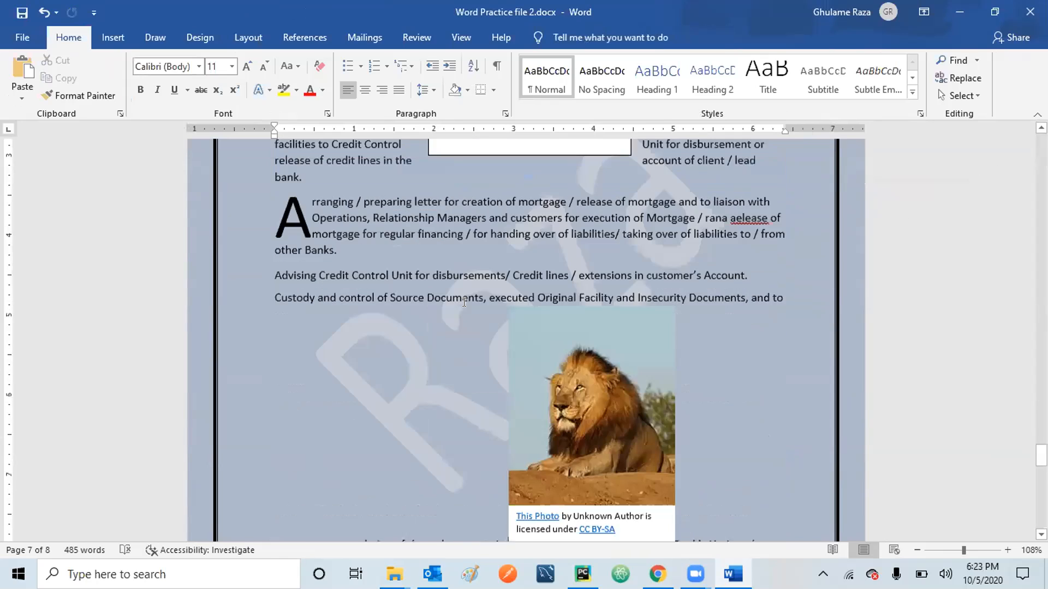
scroll(464, 303, "down", 1)
key("Up")
key("Up")
key("Up")
key("Up")
key("Up")
key("Up")
key("Up")
key("Up")
key("Up")
key("Up")
key("Up")
key("Up")
key("Up")
key("Up")
key("Up")
key("Up")
key("Up")
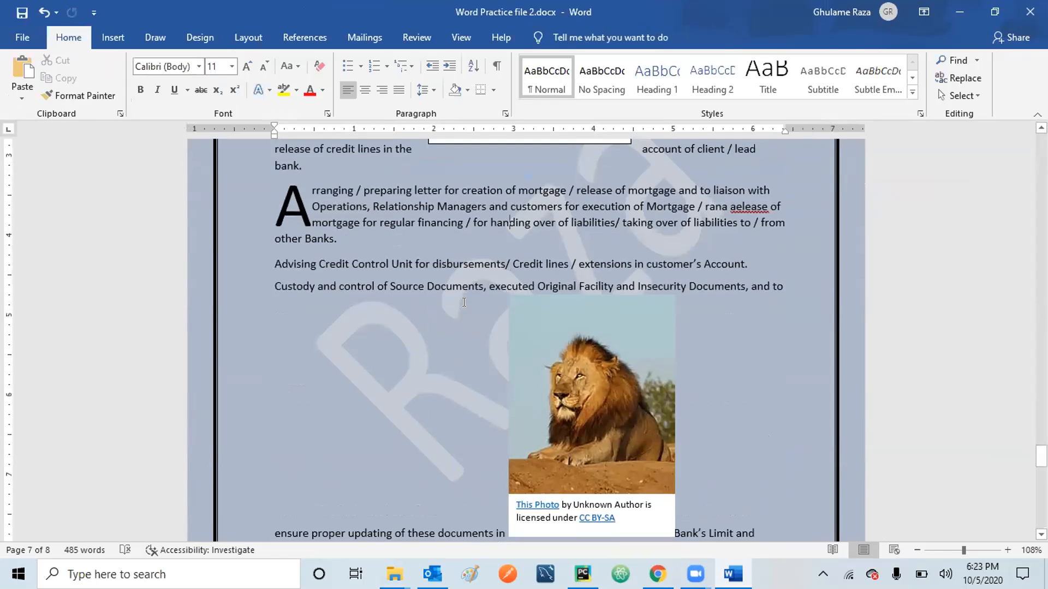
left_click(464, 302)
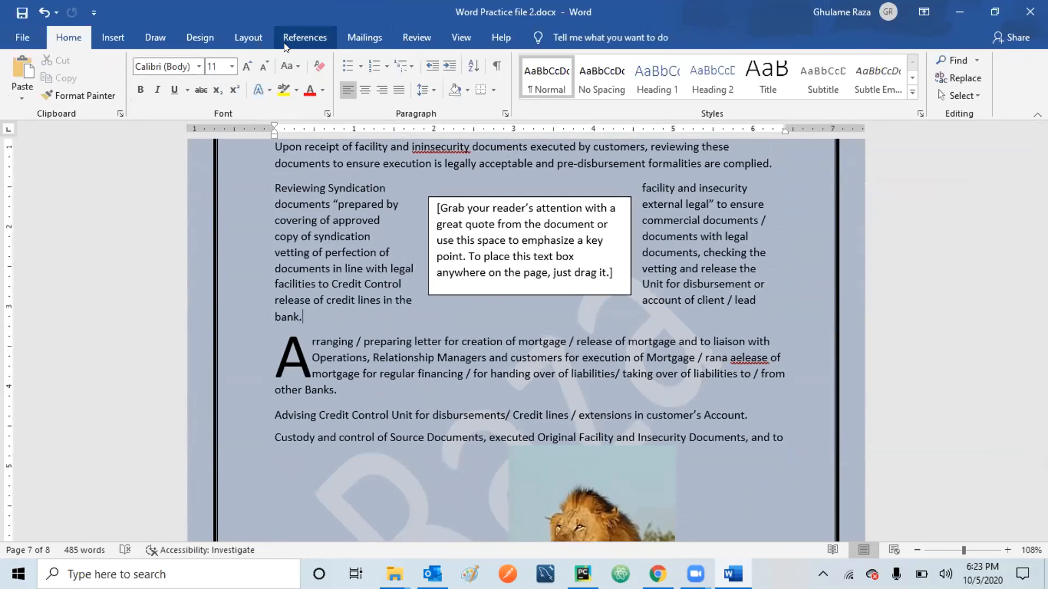
Position the lion photo Middle Center with Square text wrapping.
left_click(248, 36)
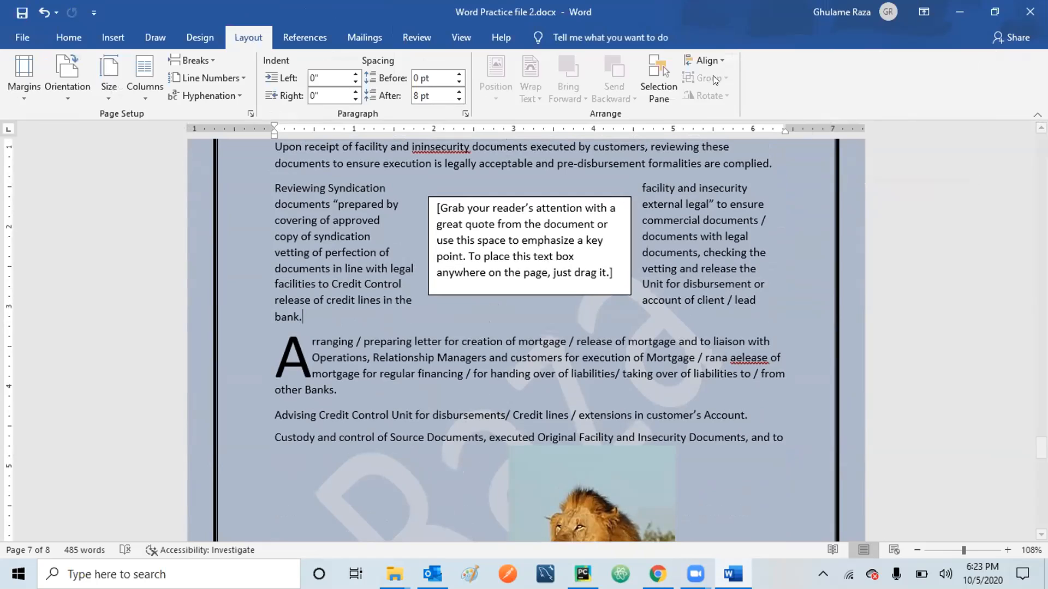
left_click(589, 512)
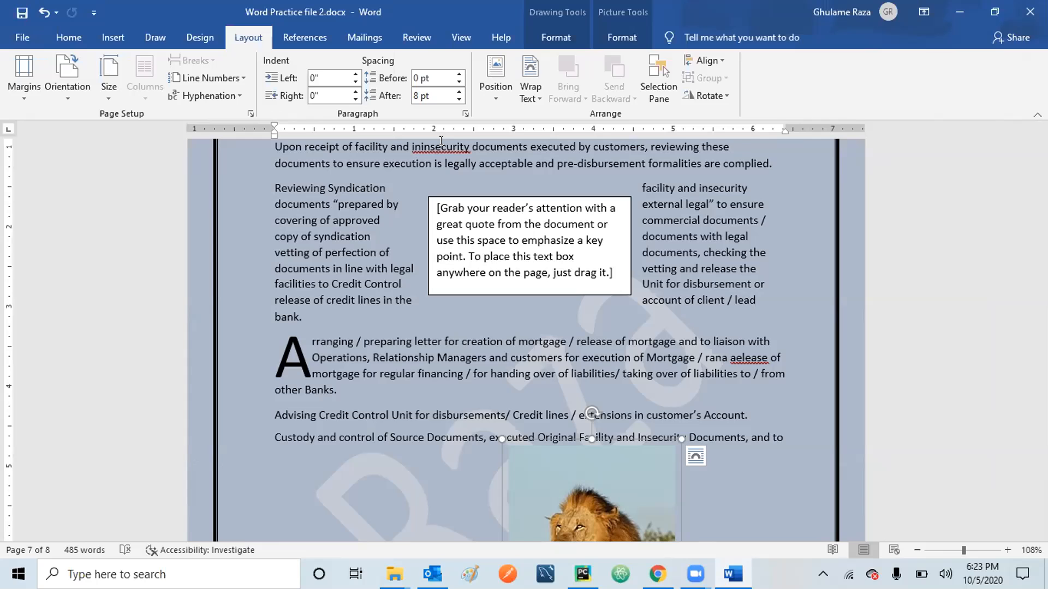
left_click(495, 93)
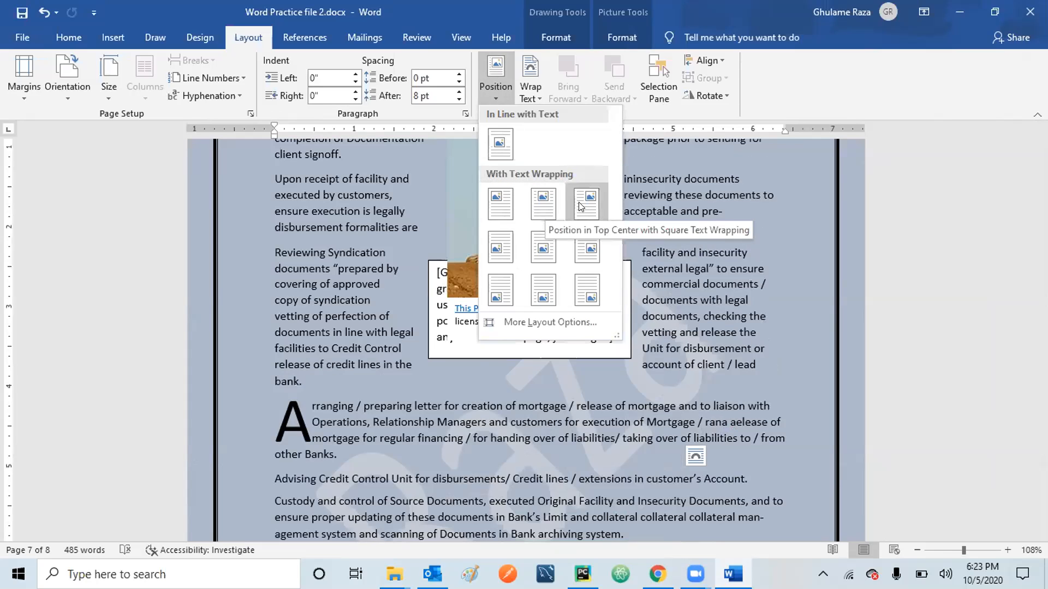
left_click(539, 249)
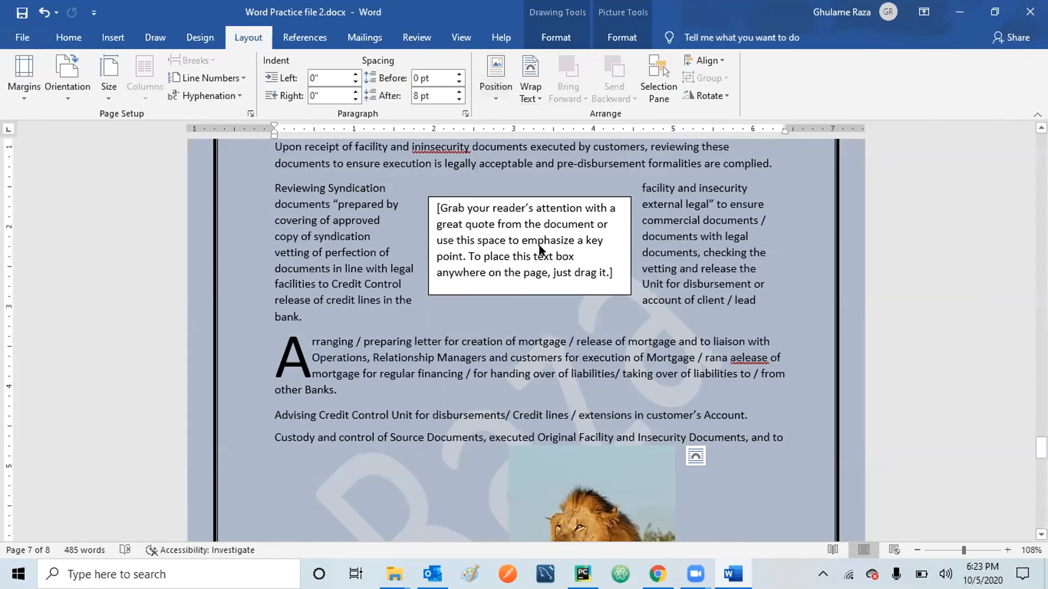
left_click(725, 391)
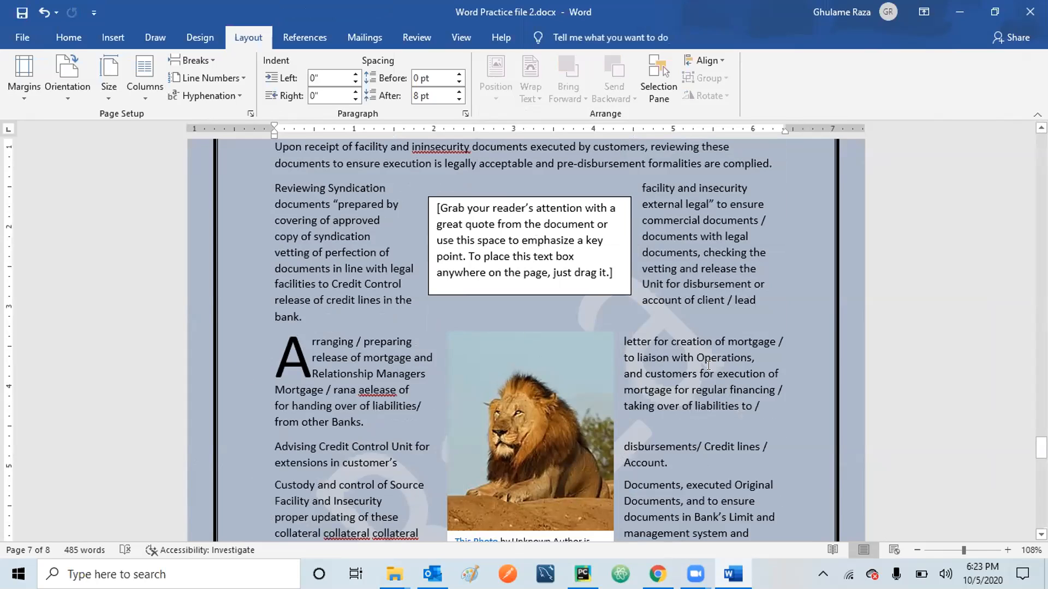
Reselect the lion photo and bring up its text wrapping choices.
left_click(533, 424)
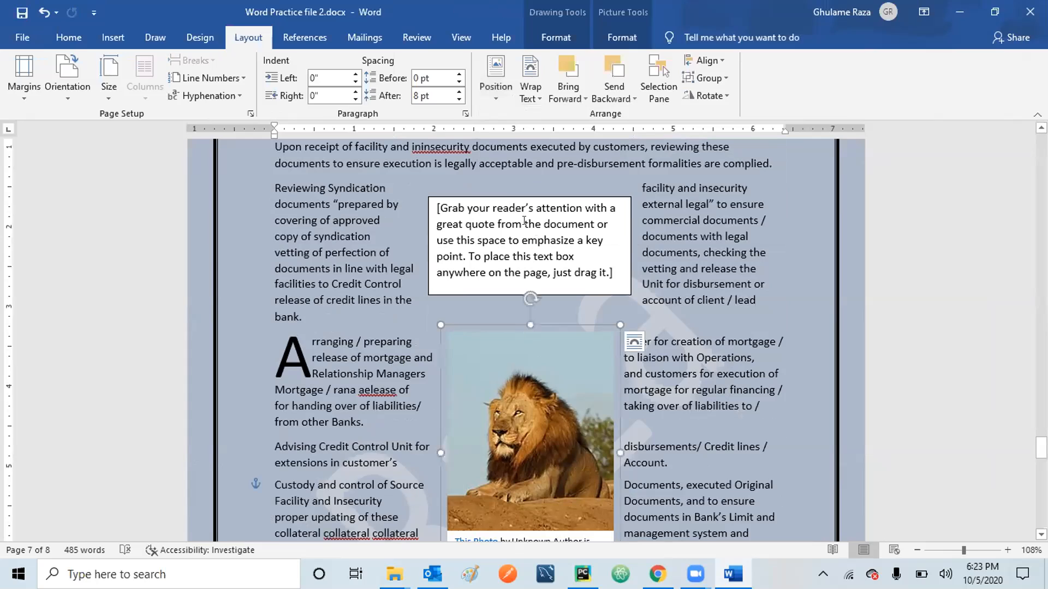
left_click(492, 99)
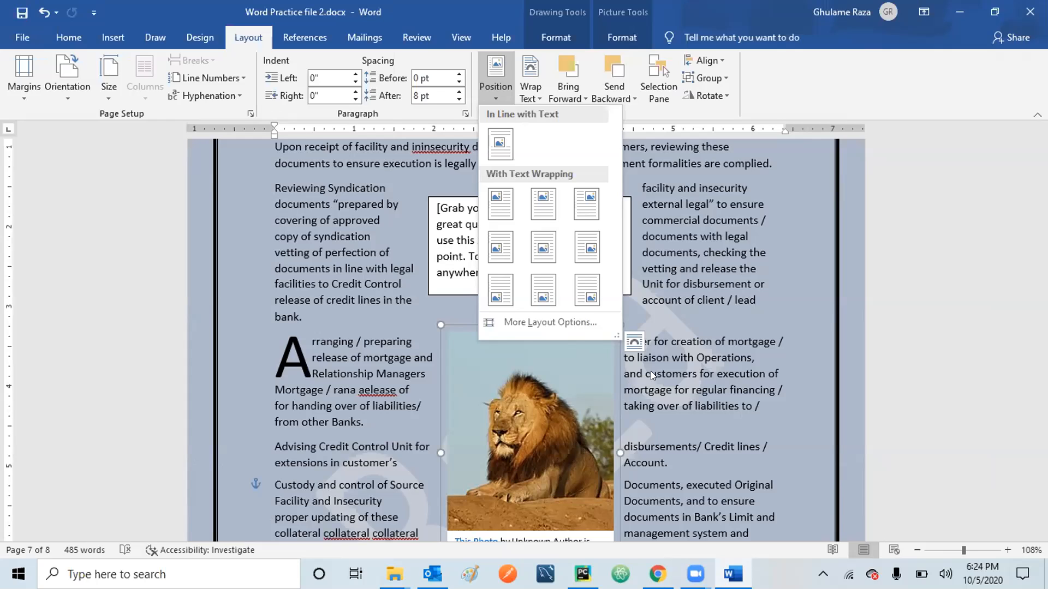
left_click(532, 94)
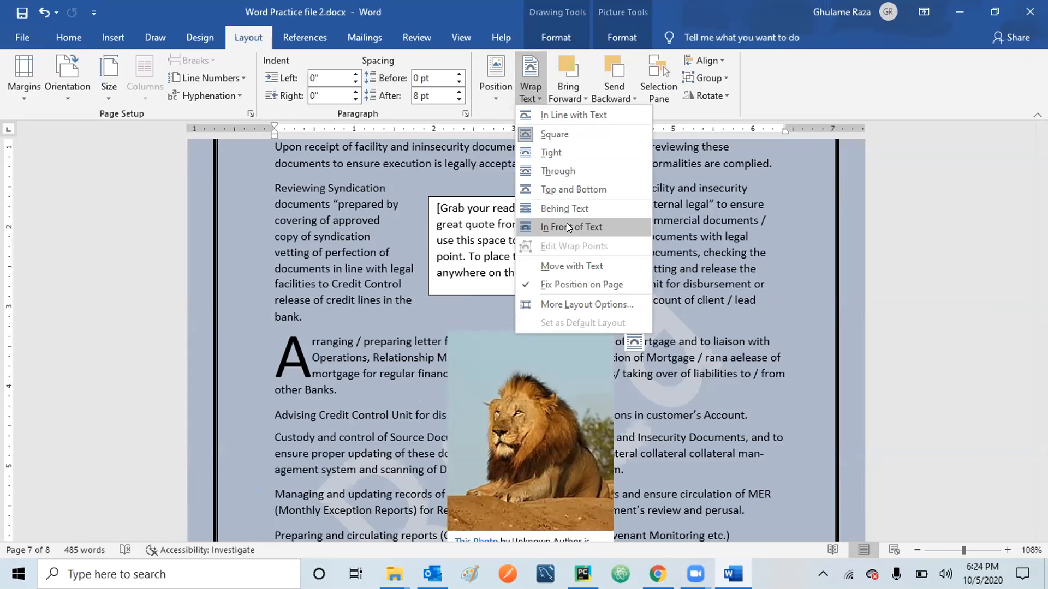
Set the lion photo to Move with Text and check the wrapped layout on page 7.
left_click(568, 266)
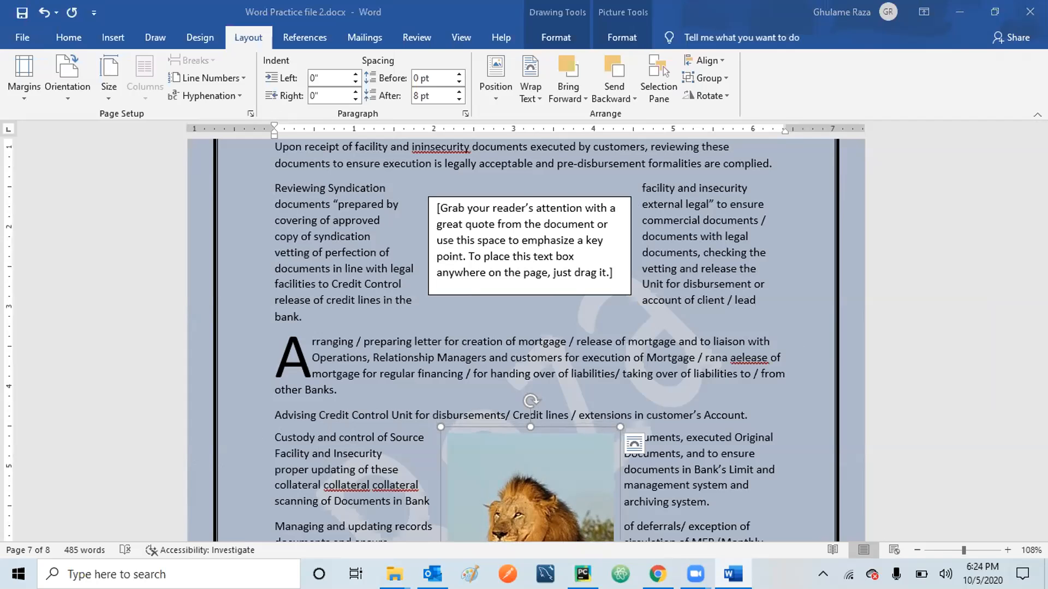
scroll(524, 338, "down", 5)
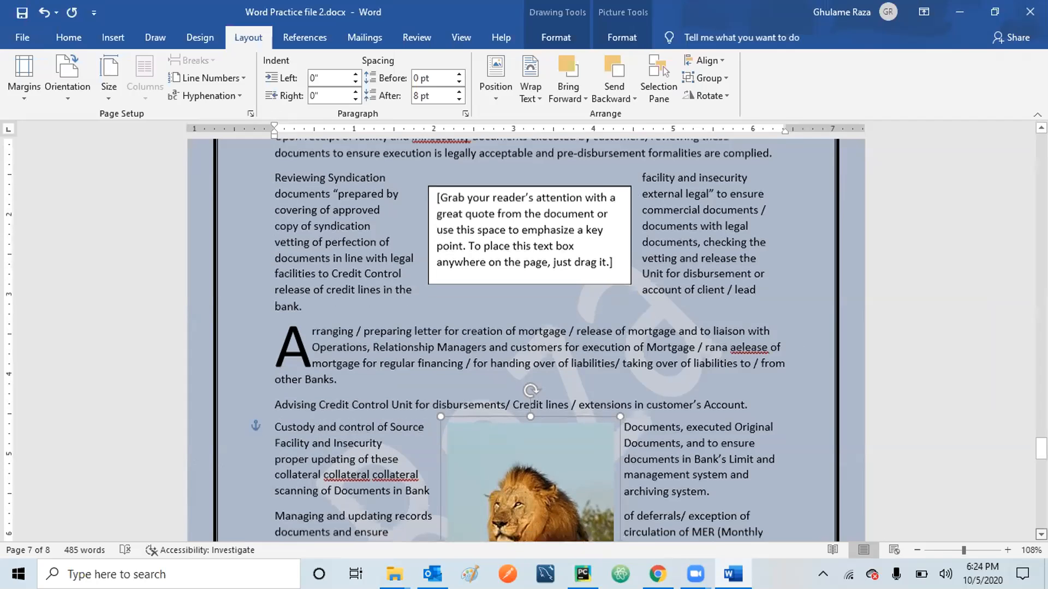
scroll(483, 304, "down", 2)
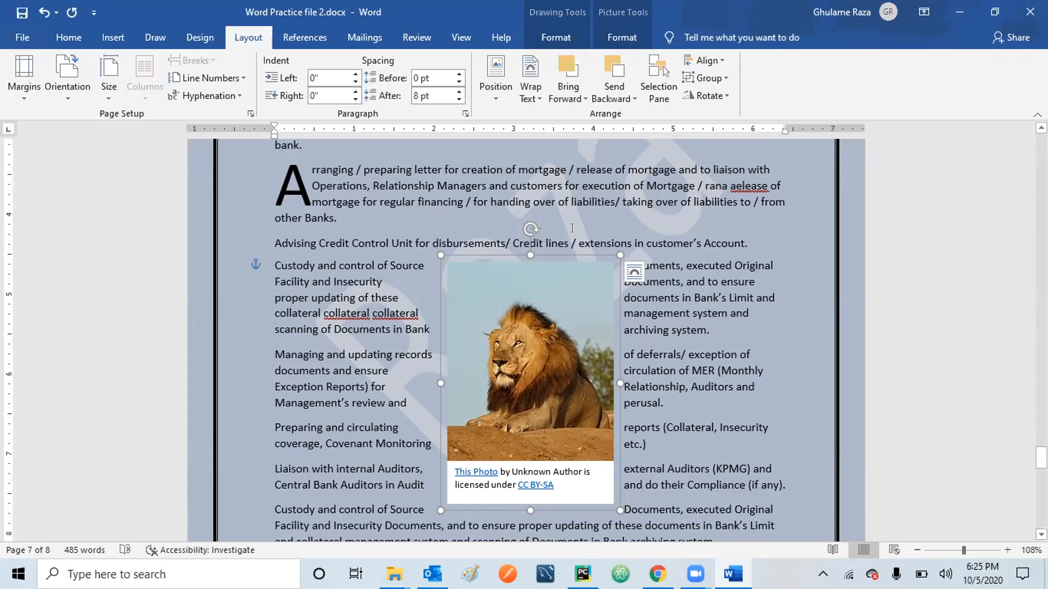
left_click(302, 42)
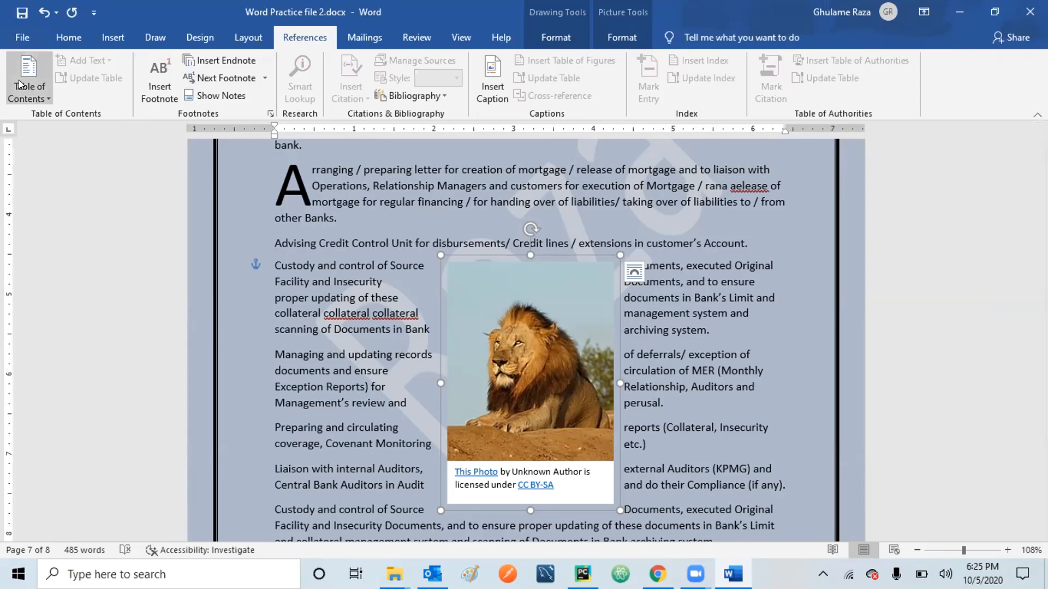
left_click(374, 36)
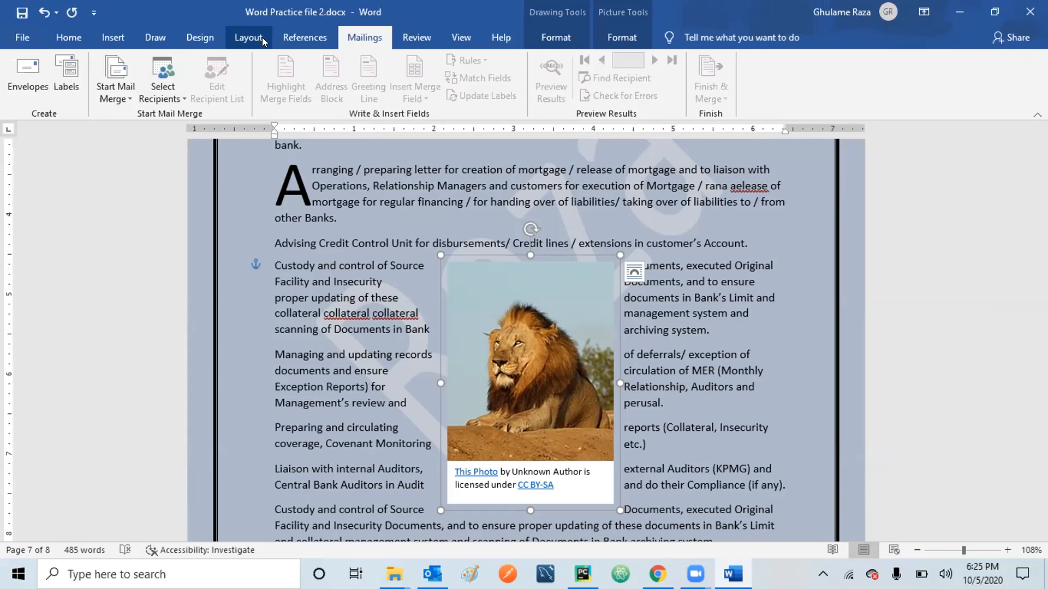
left_click(316, 319)
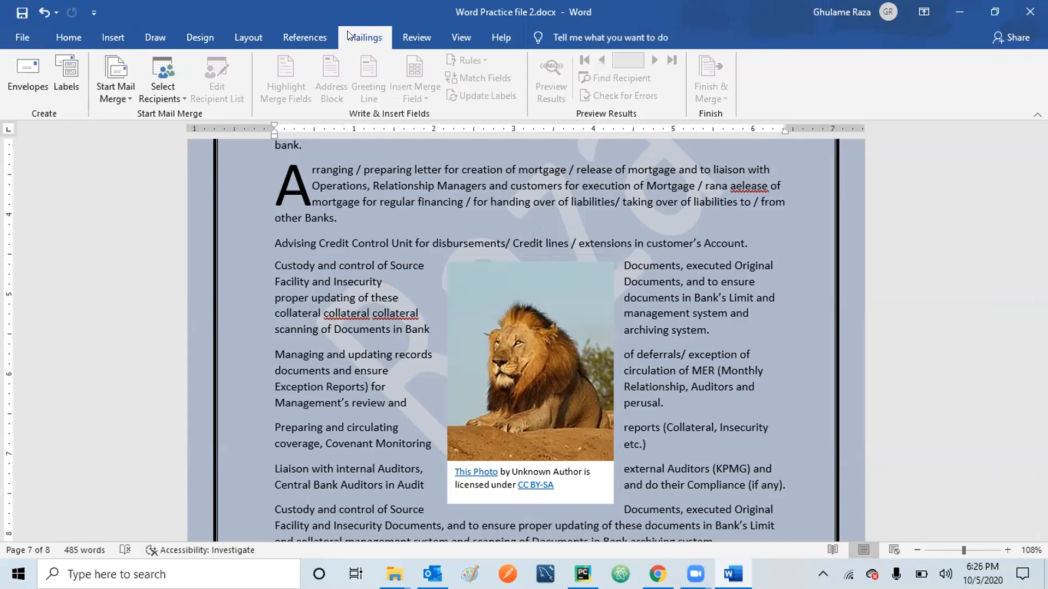
left_click(300, 37)
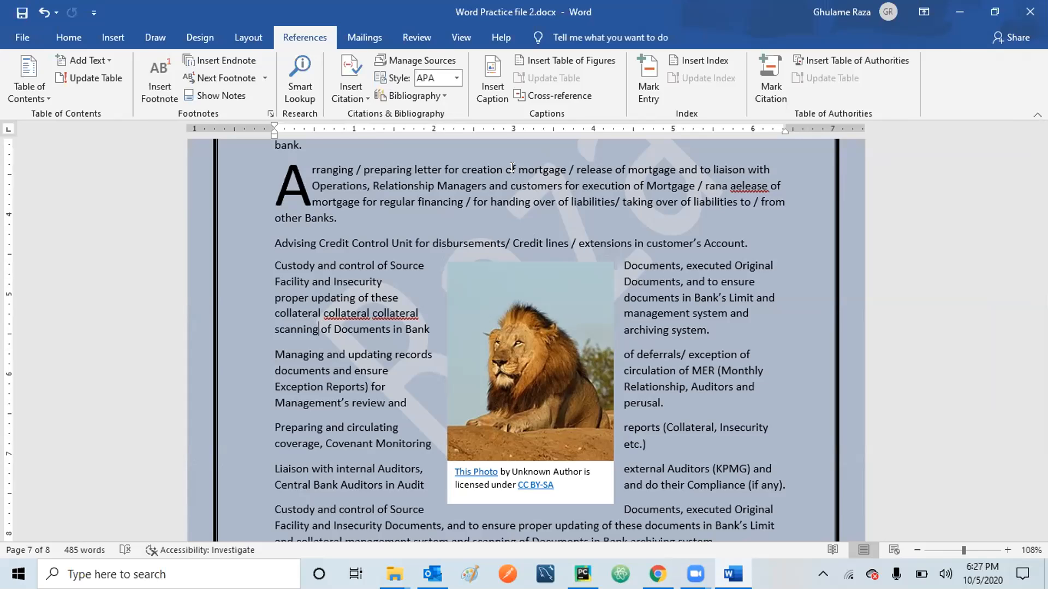
Insert footnote 2 after 'mortgage' in the Arranging paragraph, with the note text 'mortgage'.
left_click_drag(517, 169, 562, 169)
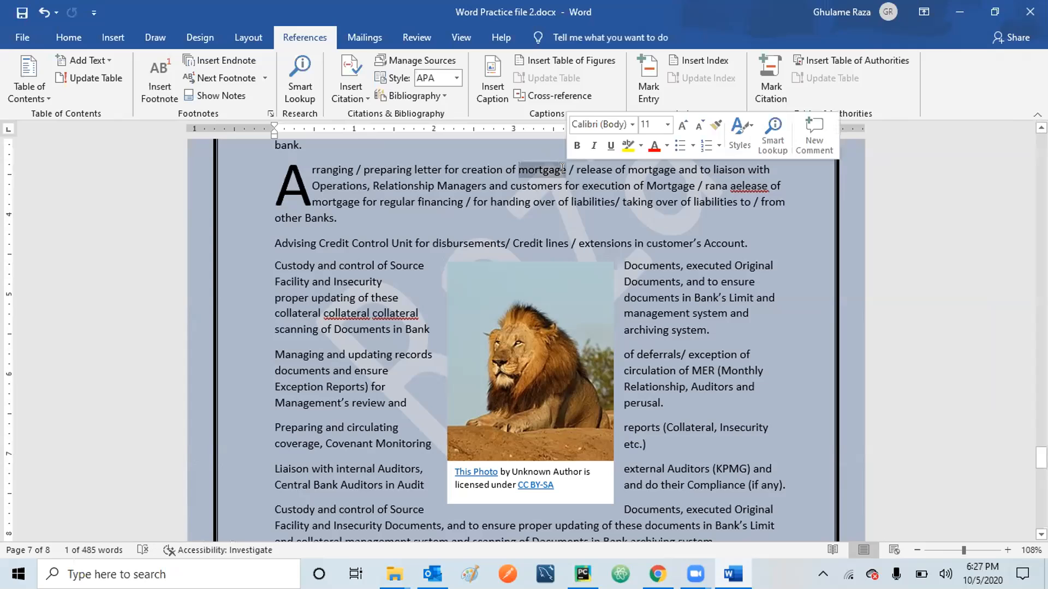
left_click(161, 76)
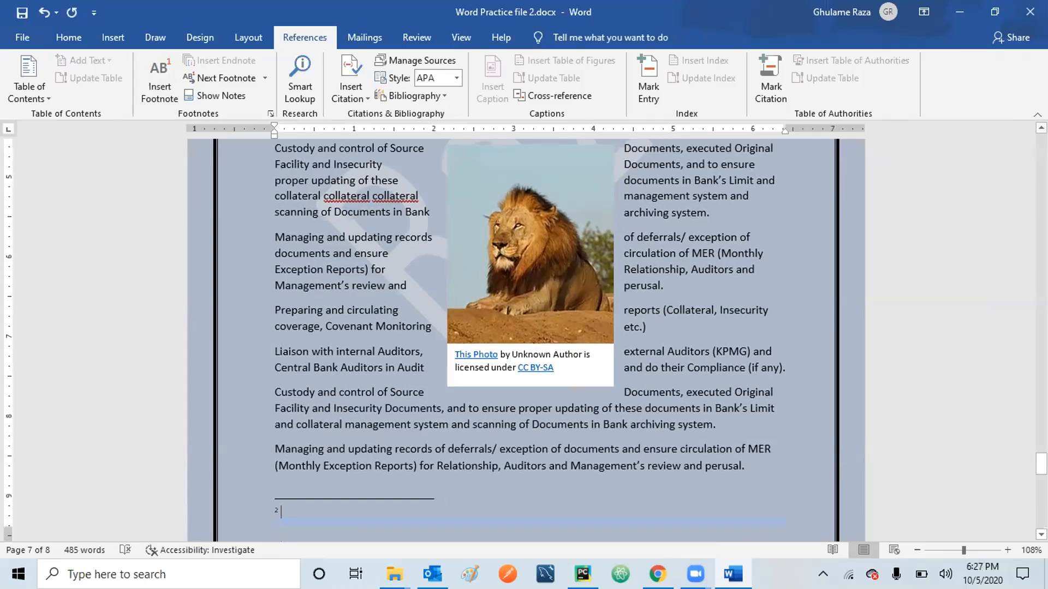
scroll(524, 339, "up", 3)
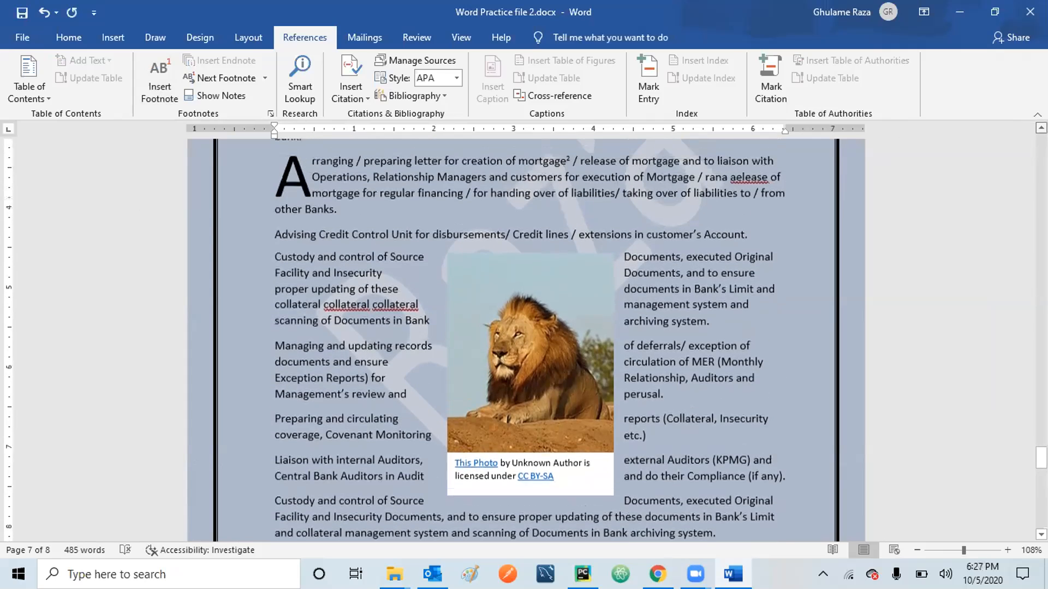
scroll(676, 159, "up", 1)
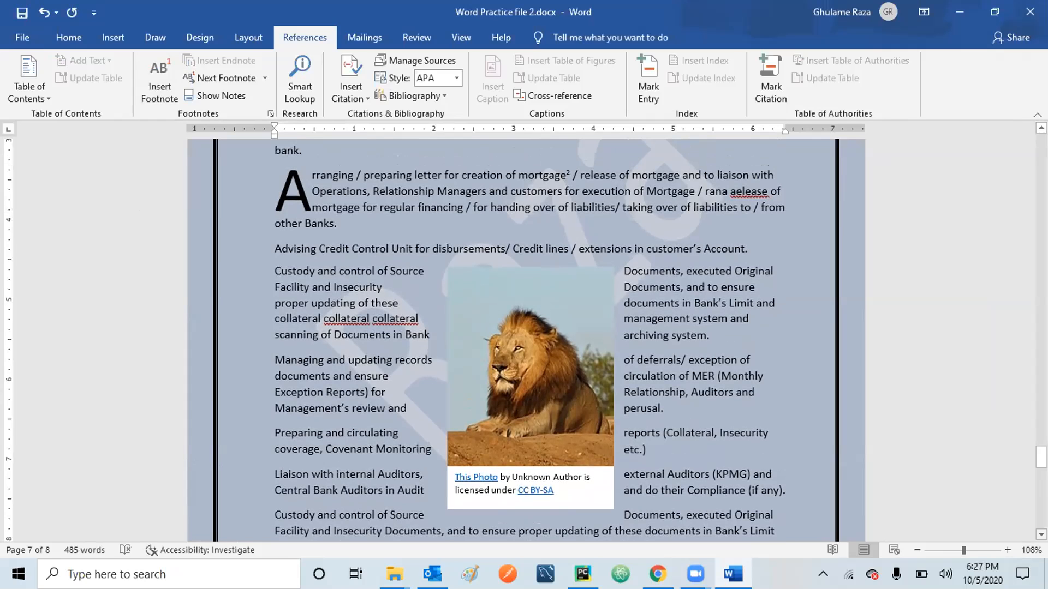
scroll(526, 339, "down", 3)
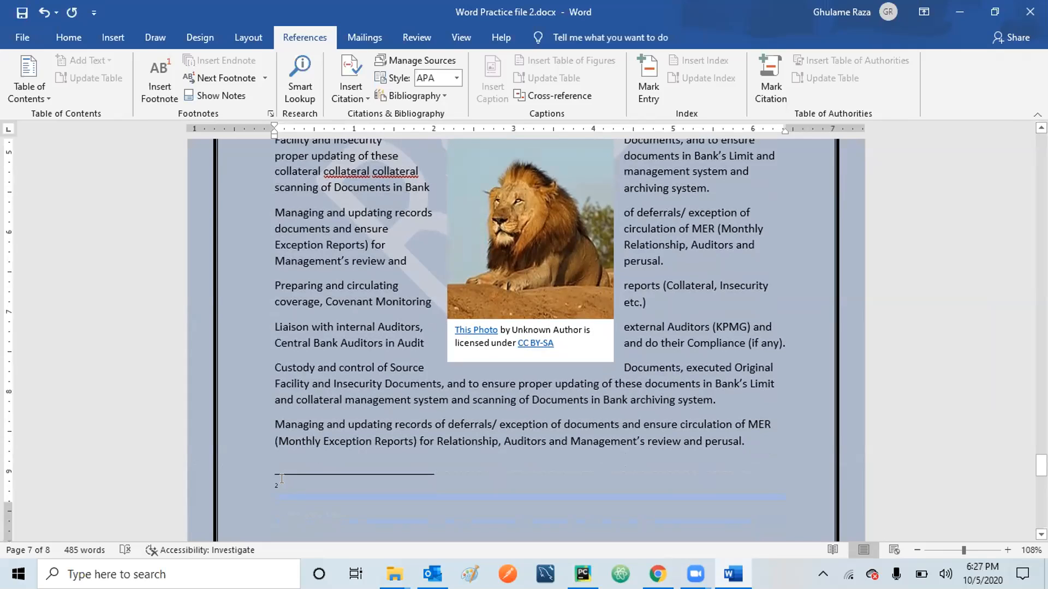
type("morta")
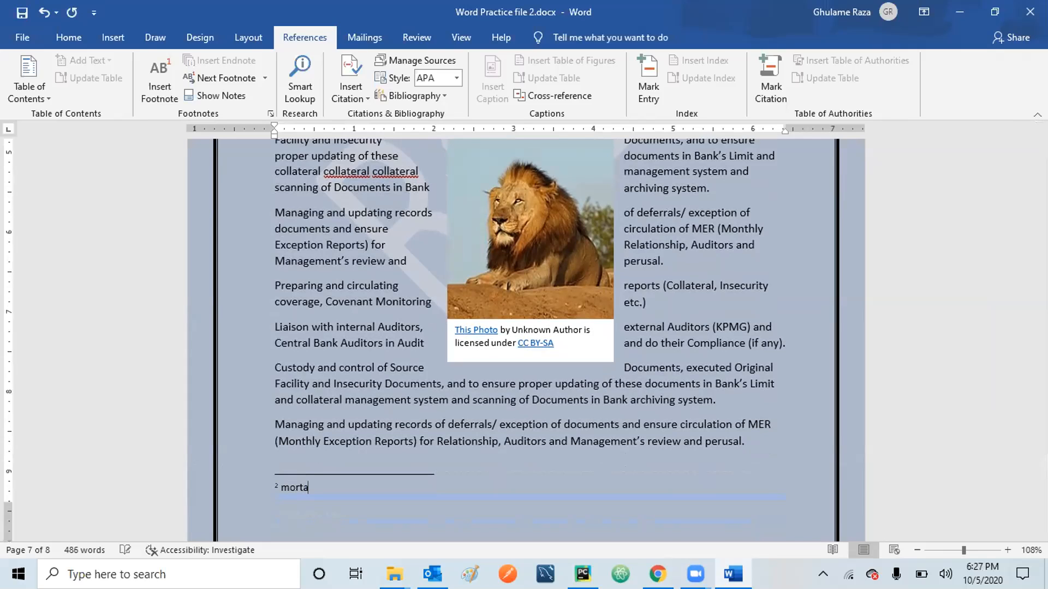
key("BackSpace")
type("gage")
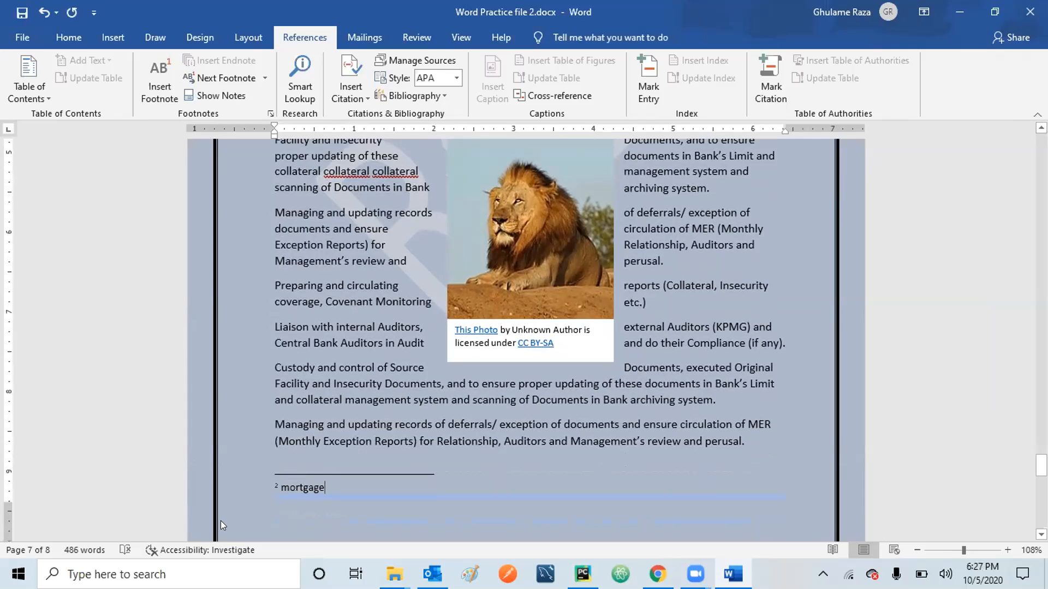
left_click(345, 424)
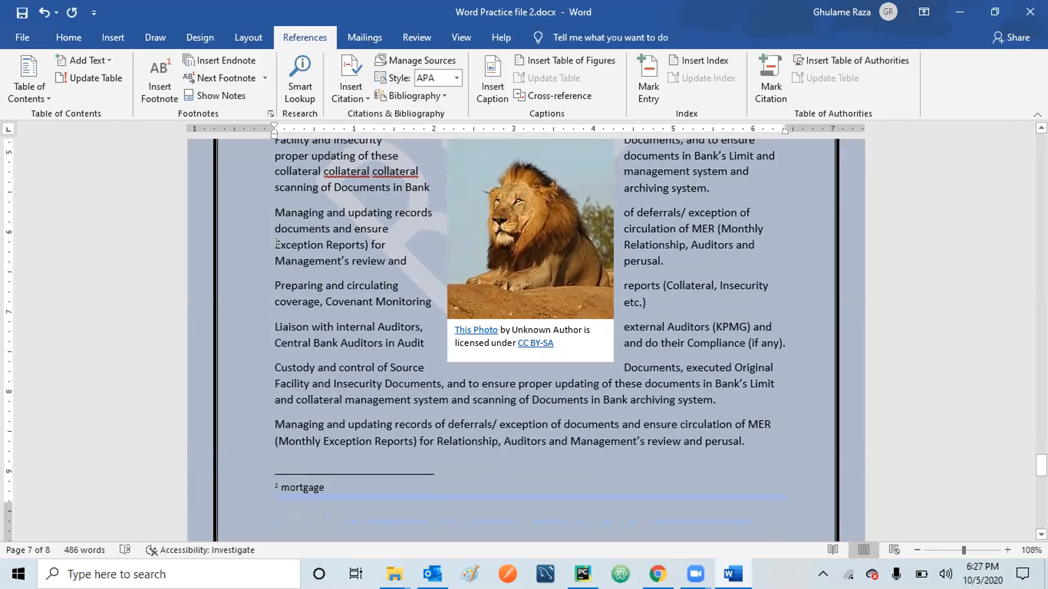
Add footnote 'Exception' after Exception in the Managing paragraph, then select 'deferrals'.
left_click_drag(271, 240, 323, 237)
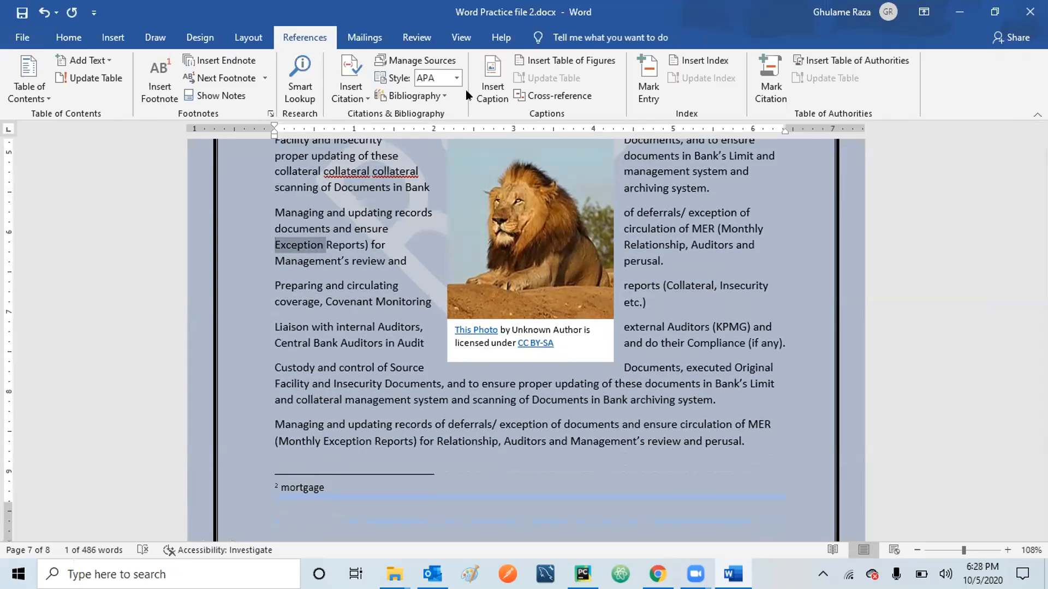
left_click(160, 77)
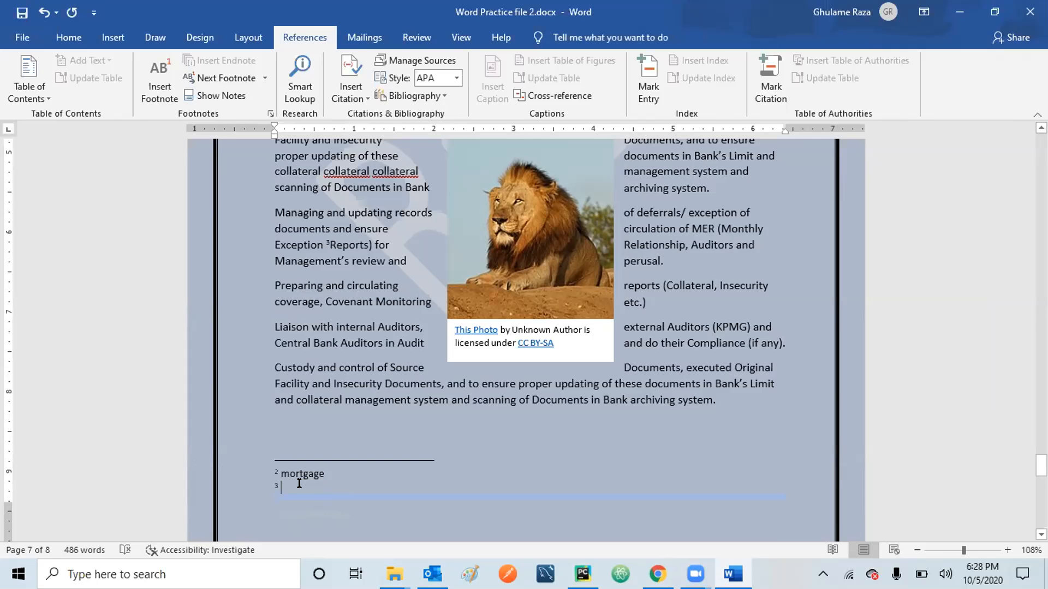
type("Exce")
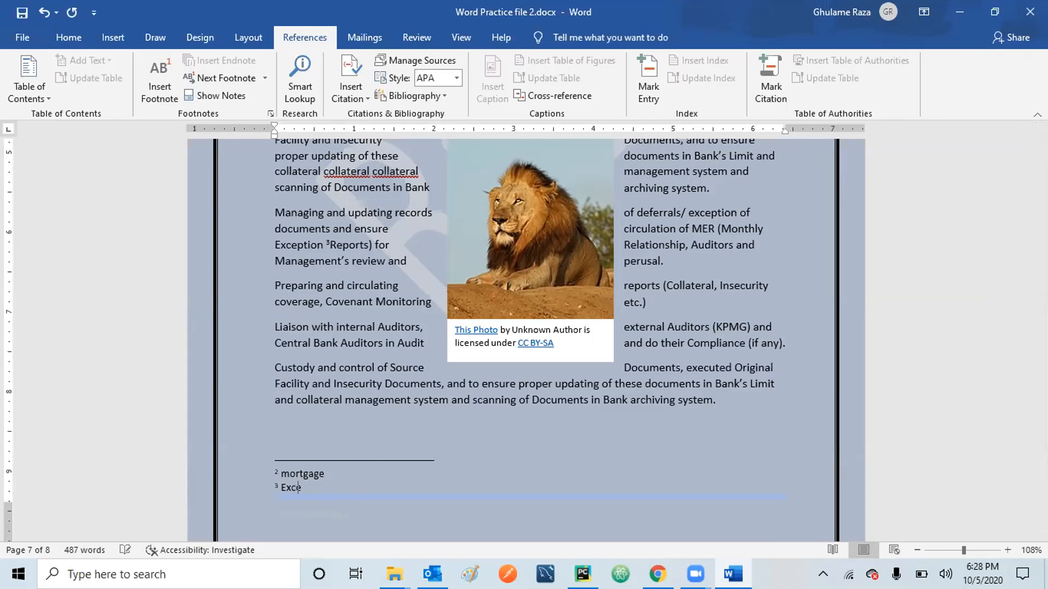
type("ption")
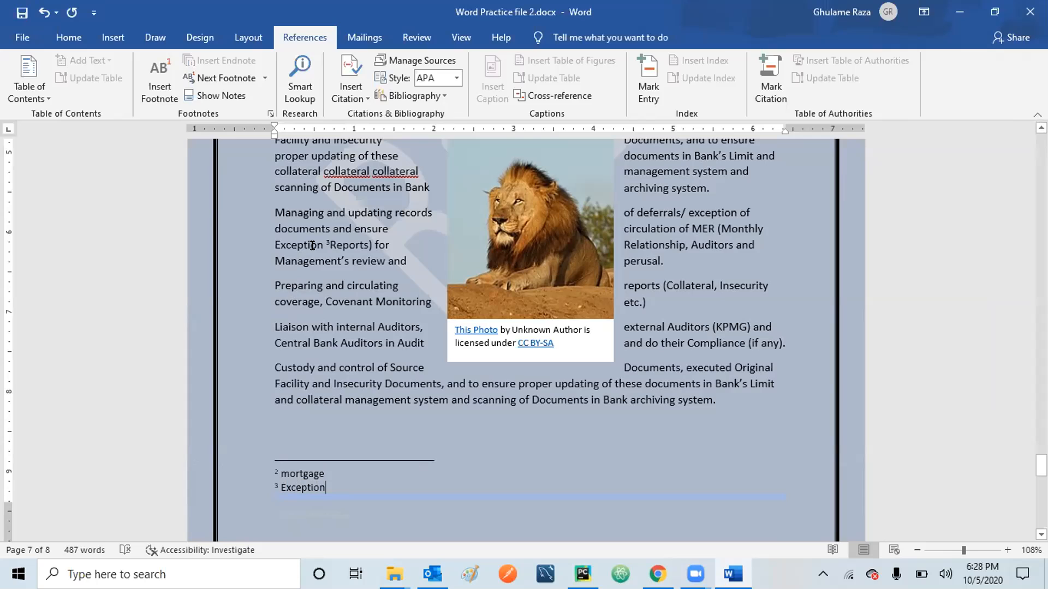
mouse_move(320, 242)
key("Up")
left_click_drag(635, 208, 680, 207)
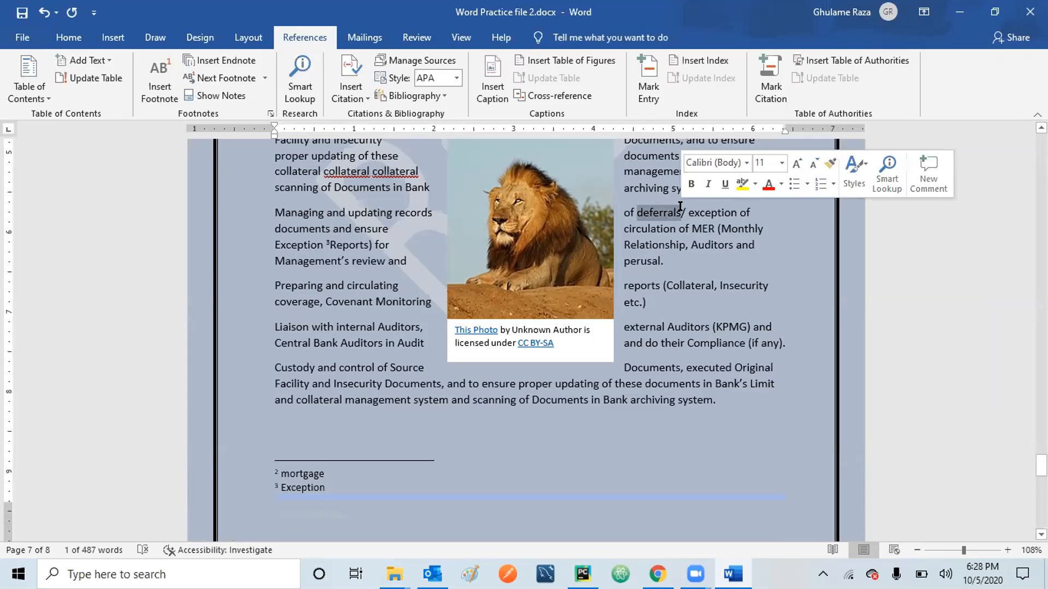
Insert a footnote reading 'deferrals' after 'deferrals', making the Exception note footnote 4.
left_click(159, 68)
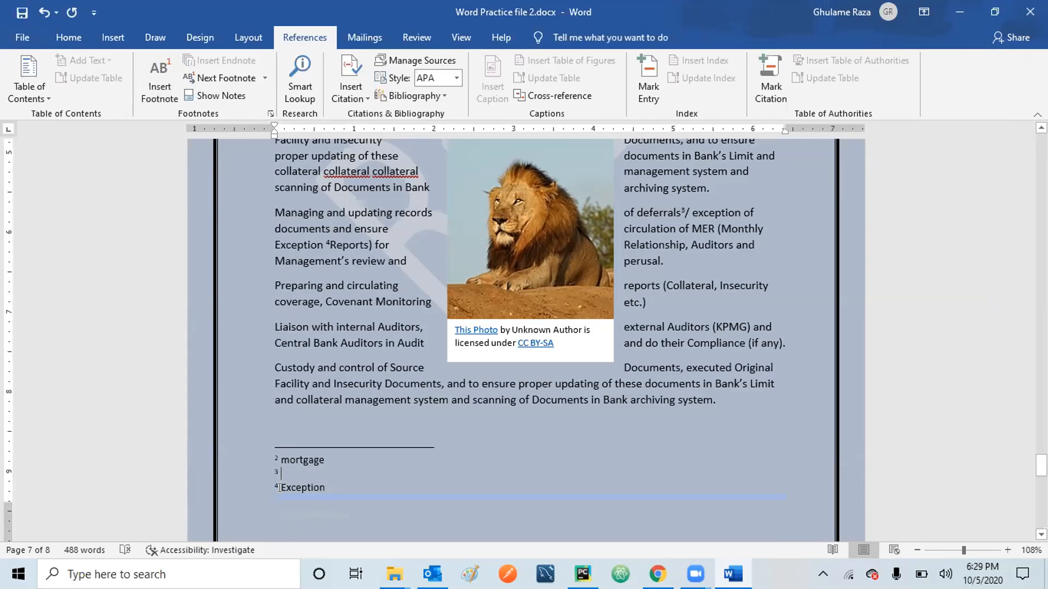
type("deferrals")
left_click(225, 79)
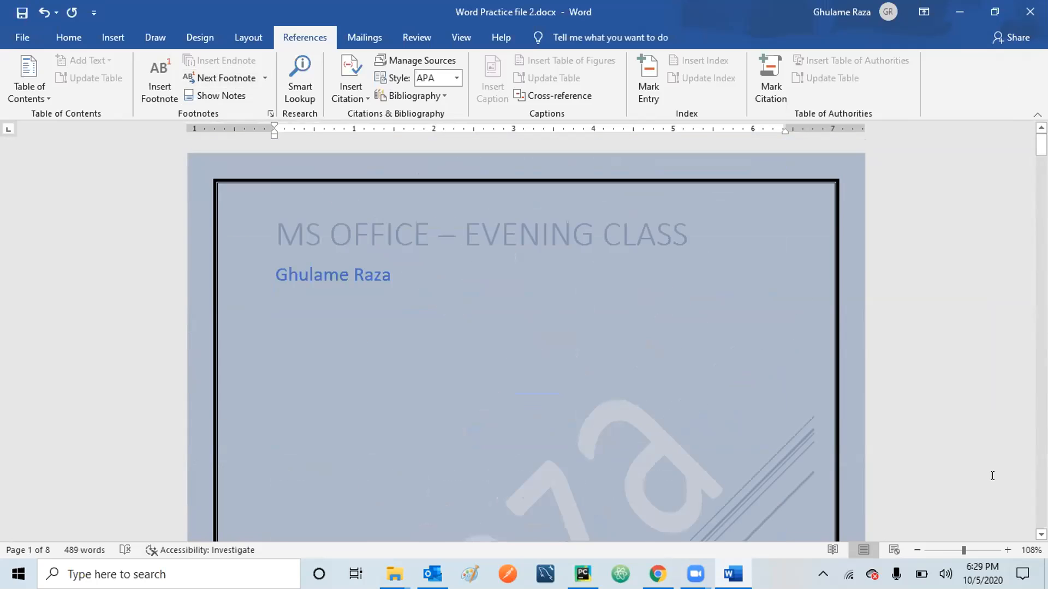
From page 2, step through footnote references after pledge, mortgage, deferrals and Exception.
left_click(1041, 535)
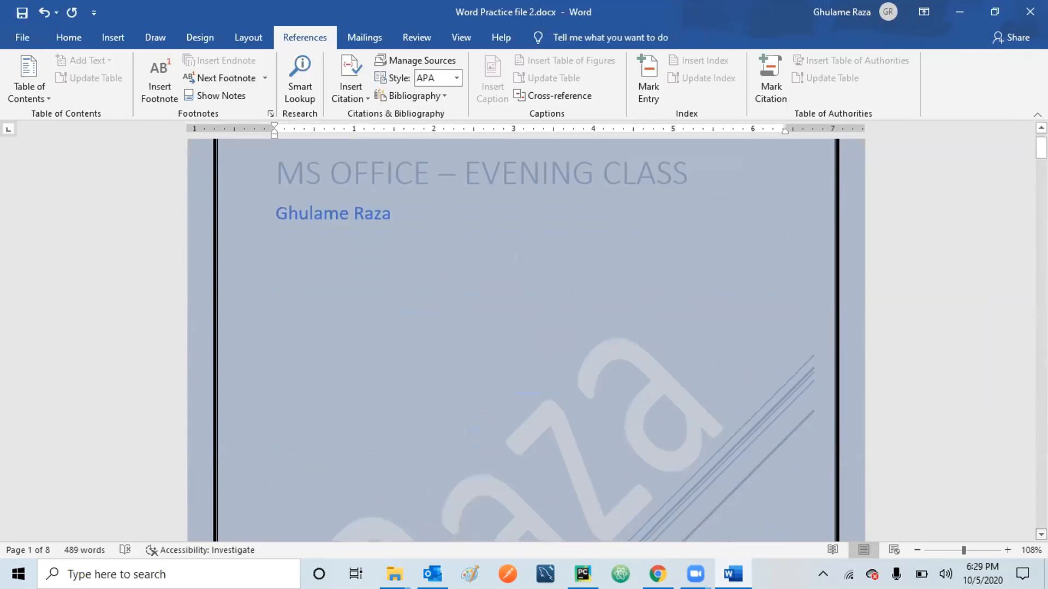
scroll(526, 341, "down", 9)
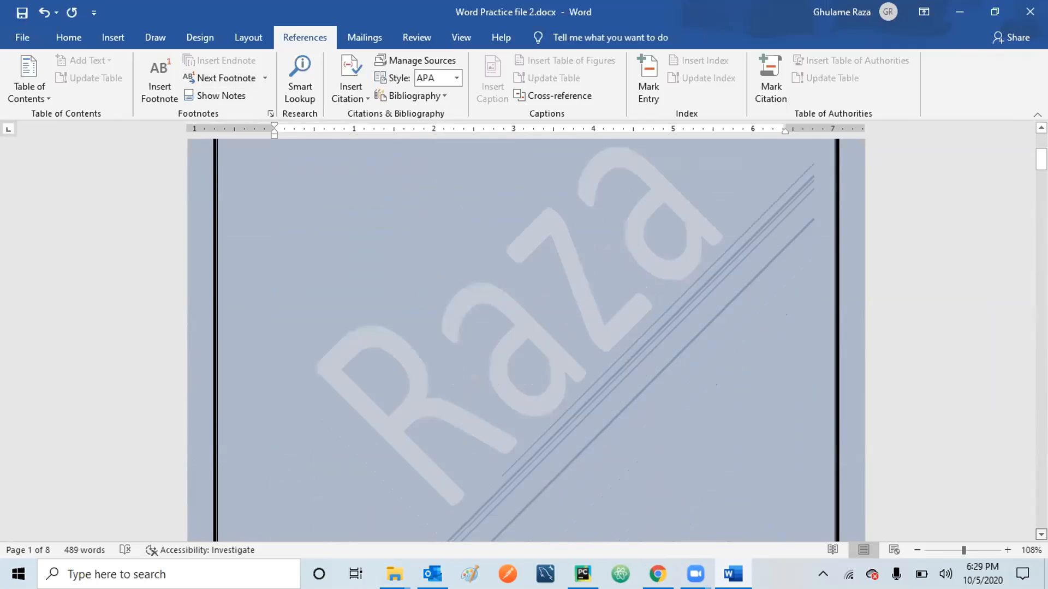
scroll(636, 381, "down", 12)
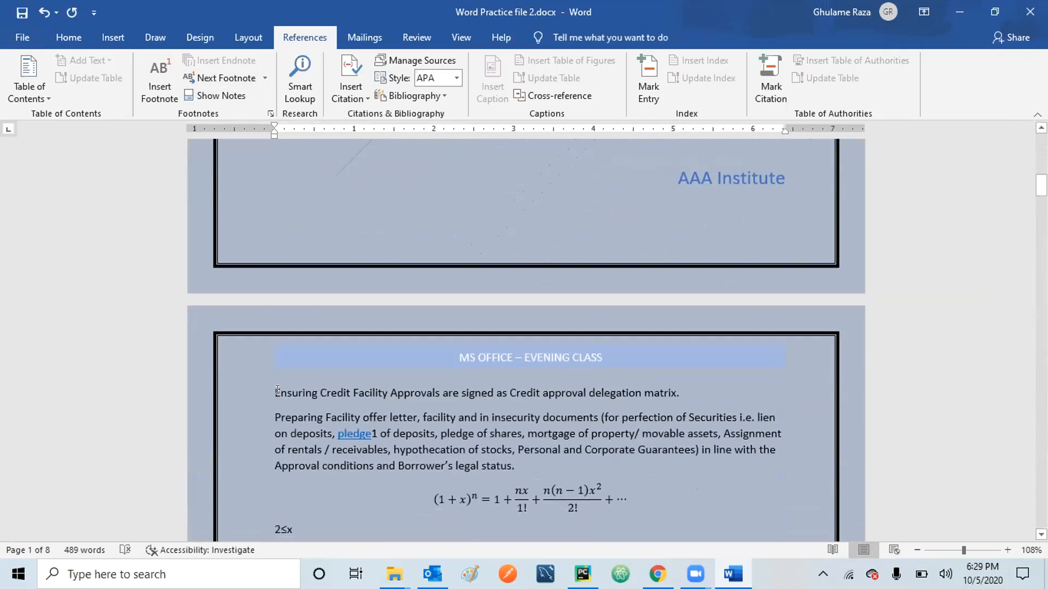
left_click(271, 387)
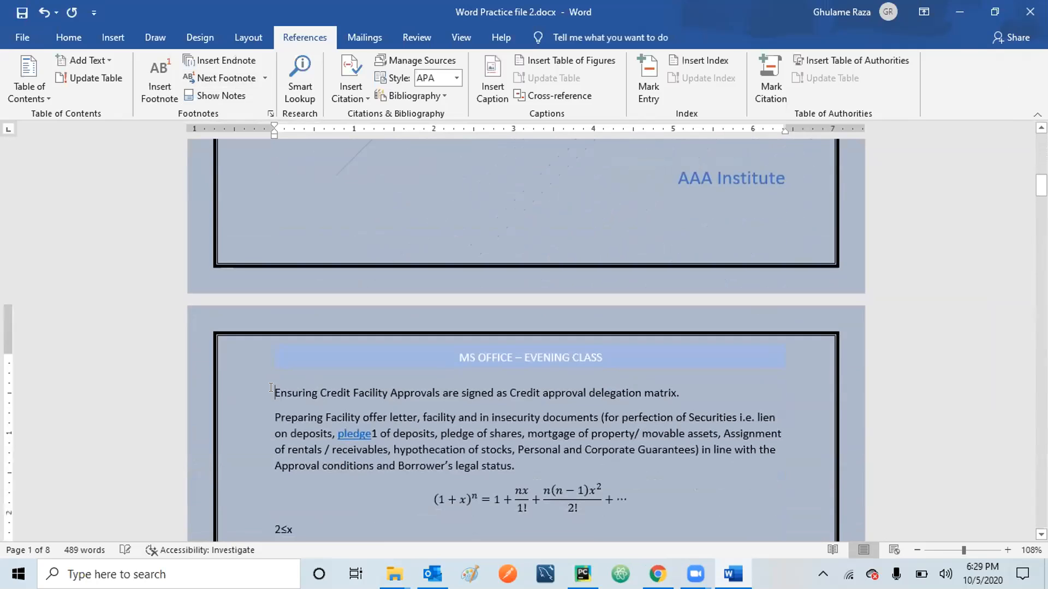
left_click(224, 70)
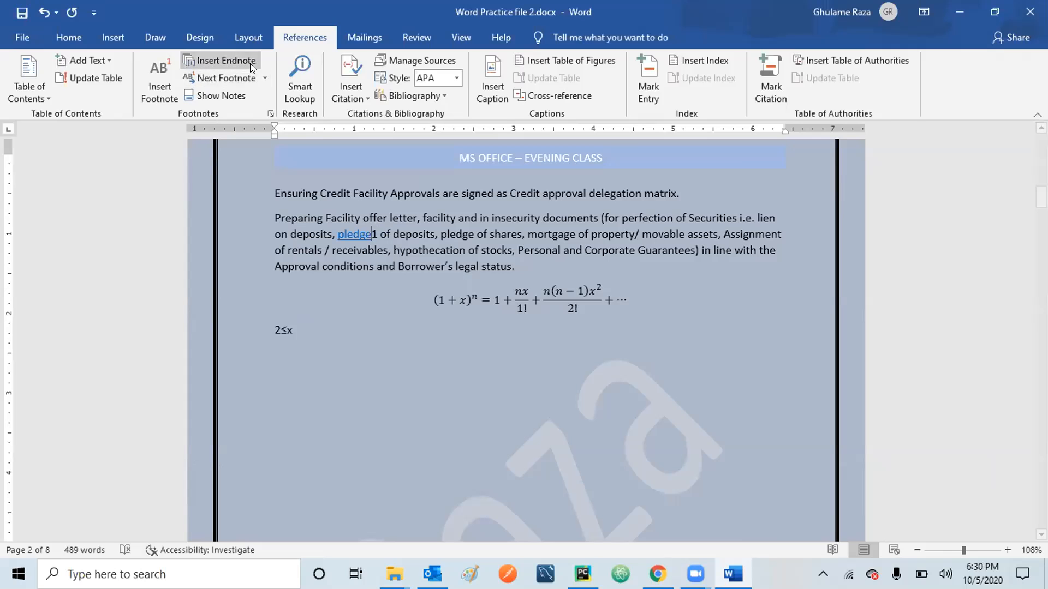
left_click(228, 76)
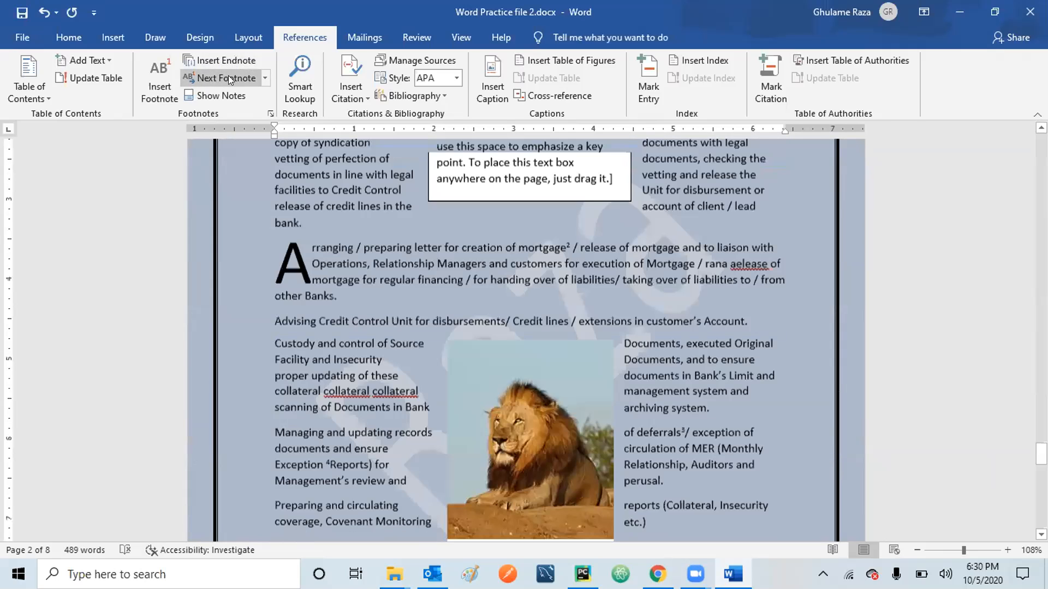
left_click(228, 76)
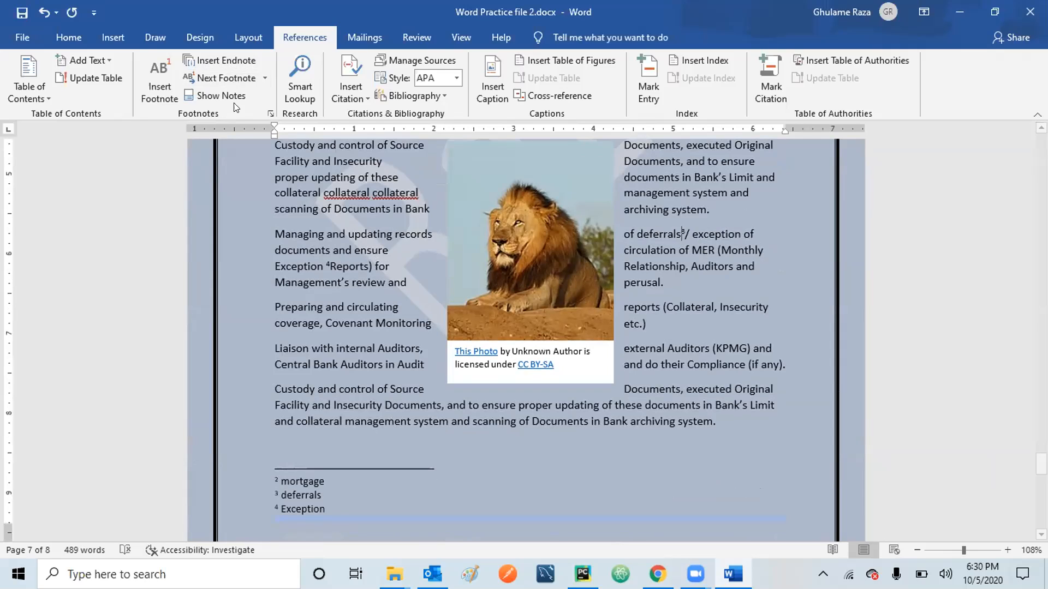
left_click(229, 76)
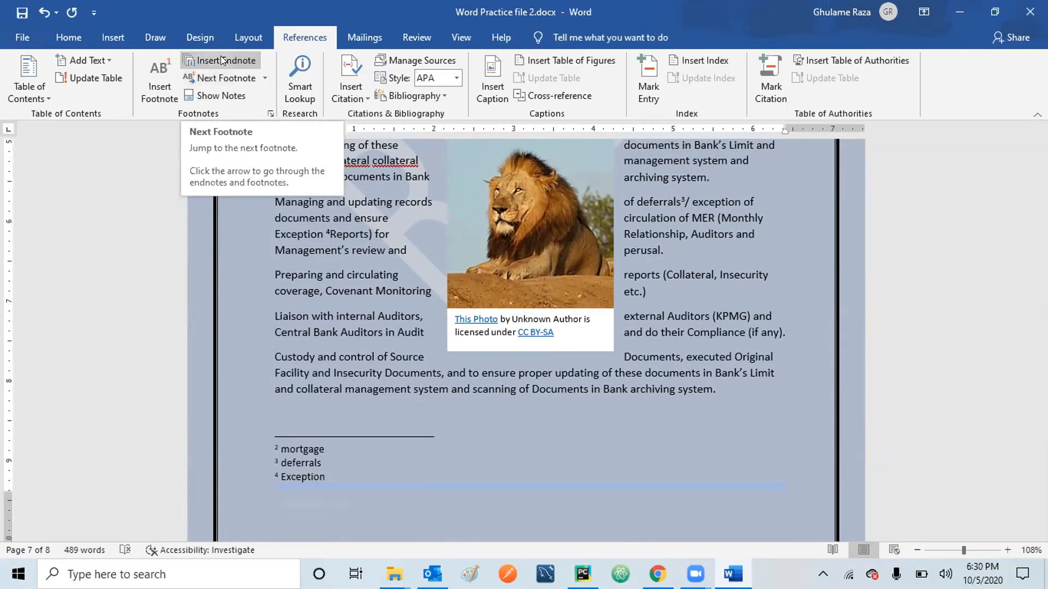
Toggle between footnote text and body, ending on the deferrals footnote text.
left_click(218, 96)
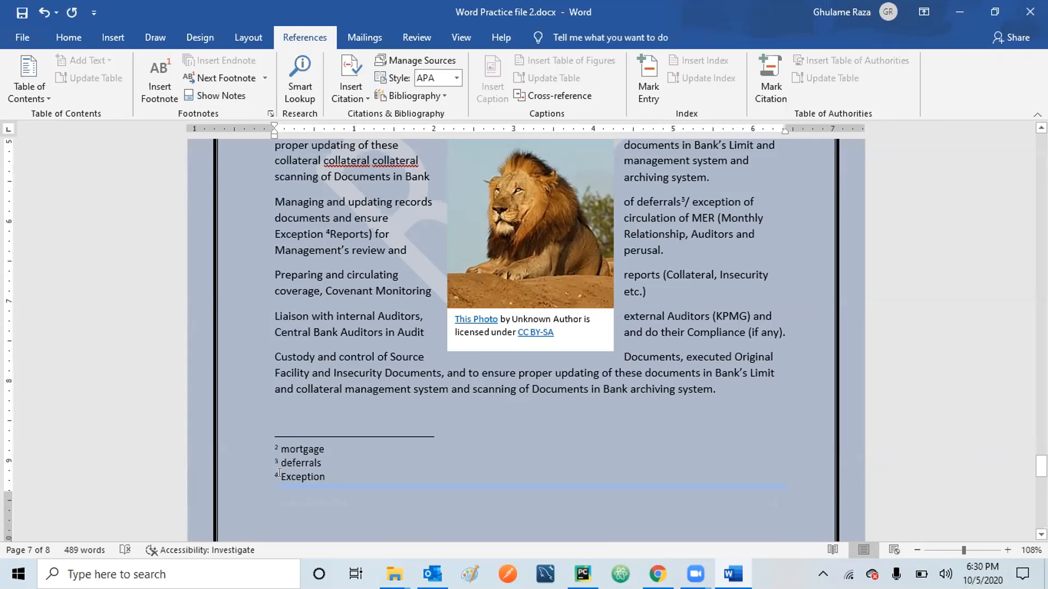
left_click(676, 202)
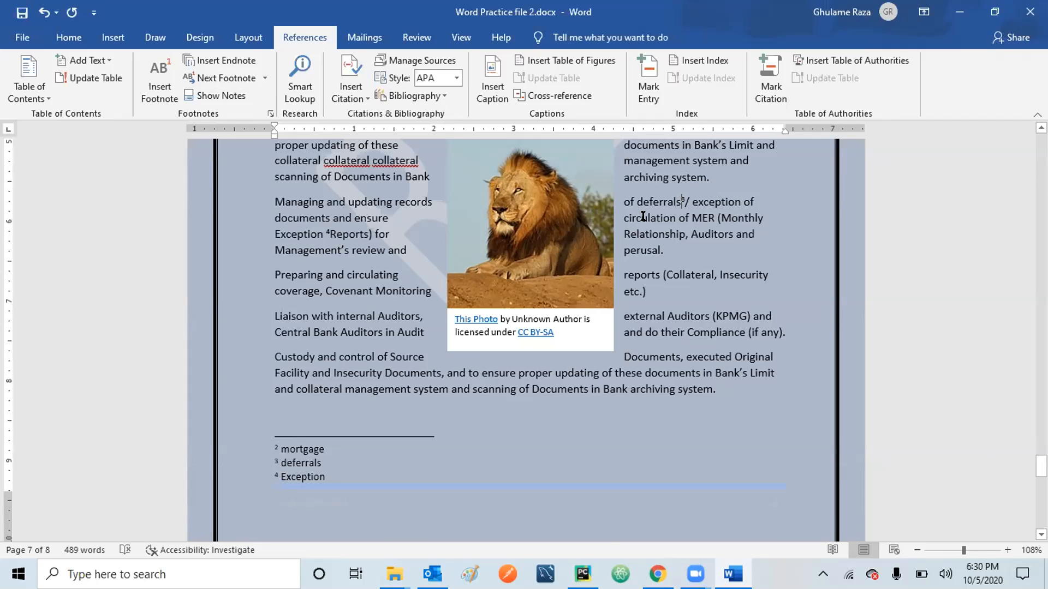
mouse_move(637, 197)
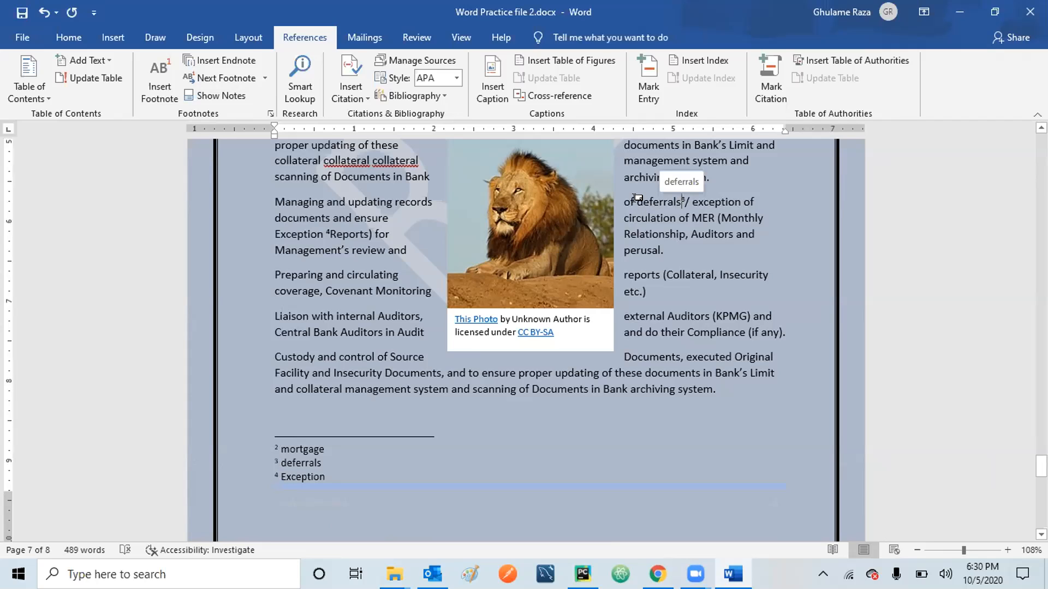
left_click(213, 99)
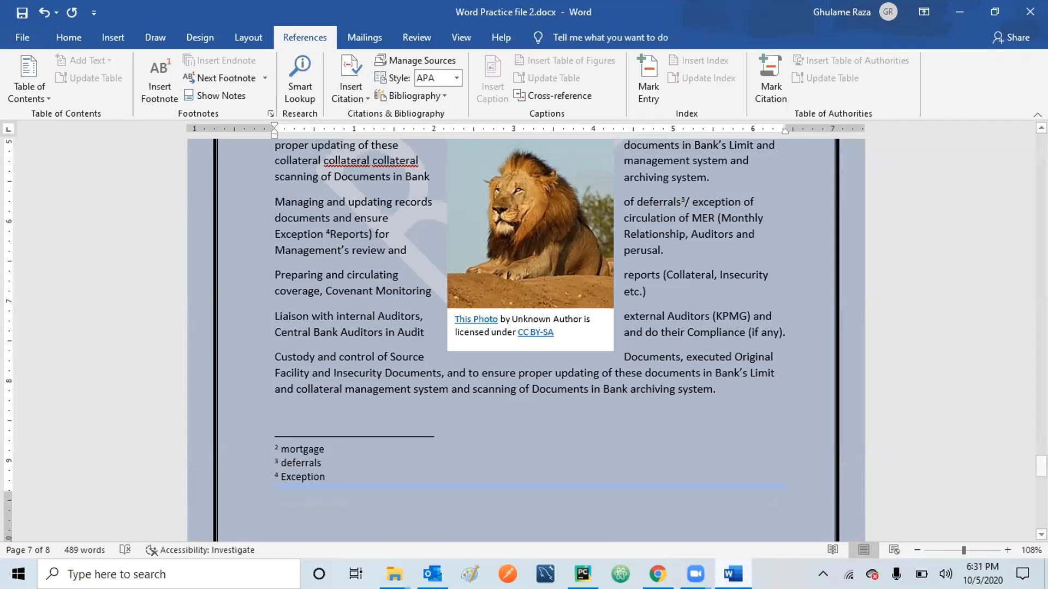
In a new Chrome tab, reach Wikipedia through a web search and search for 'usa'.
left_click(658, 574)
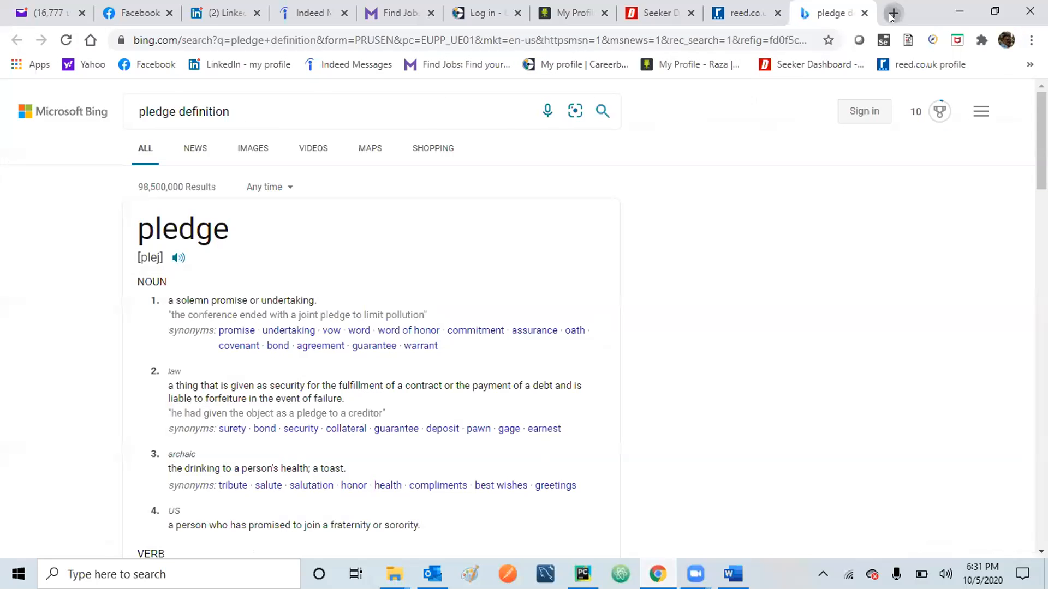
left_click(893, 13)
type("Wikiped")
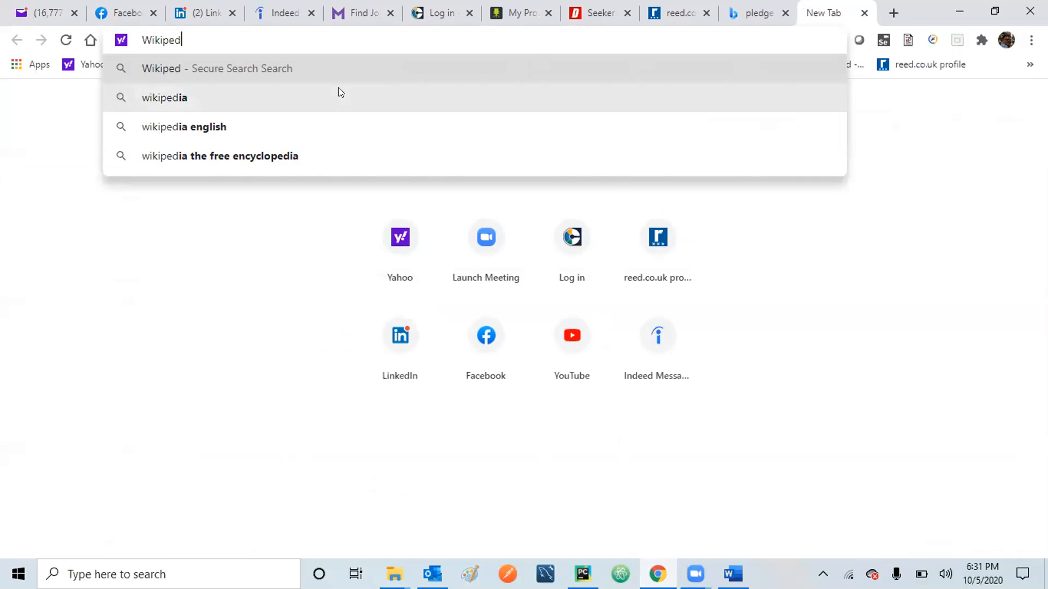
left_click(175, 104)
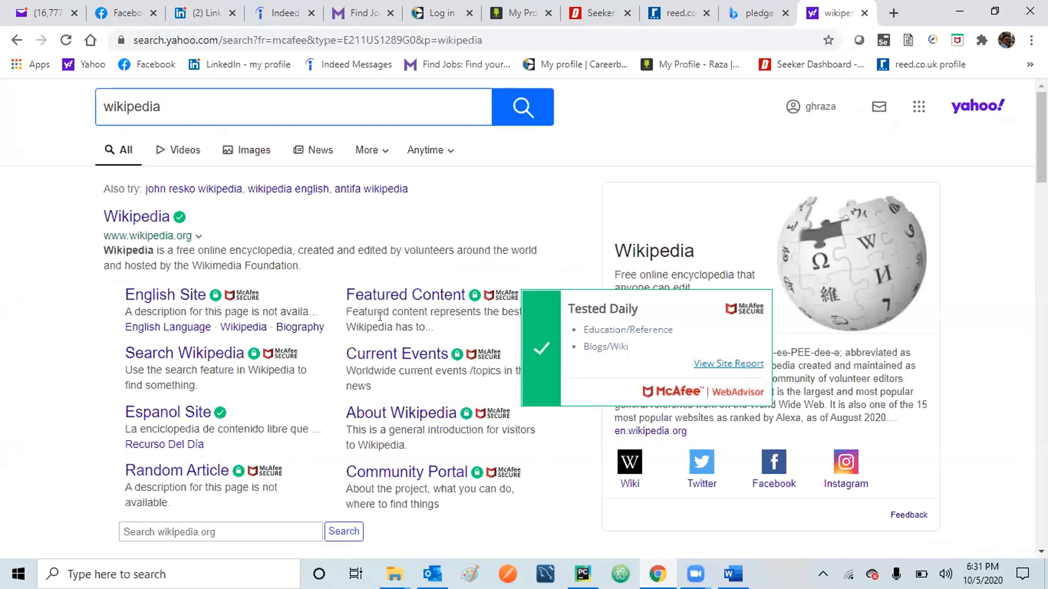
left_click(136, 223)
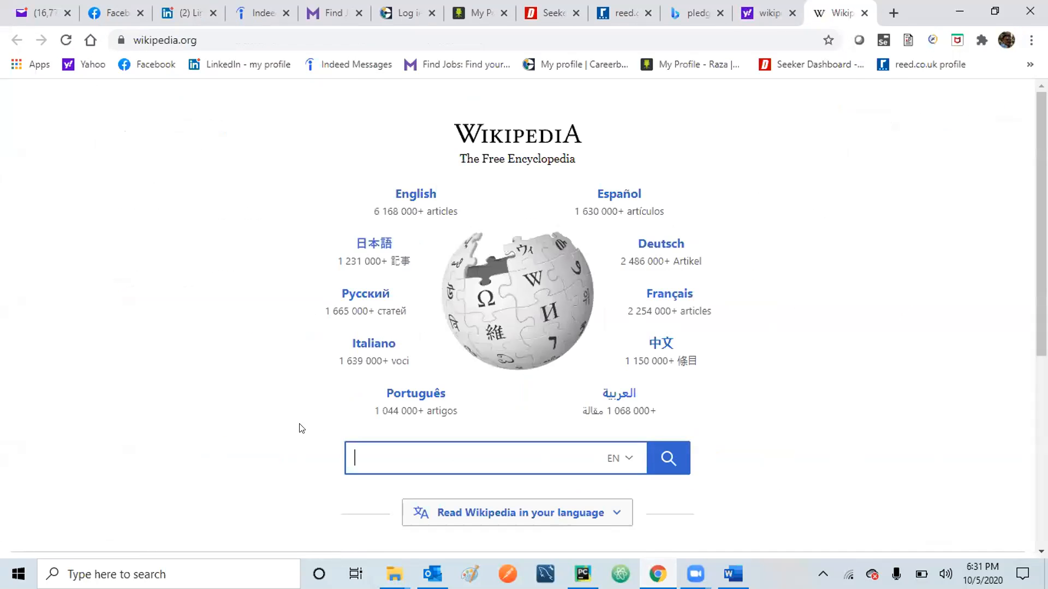
type("usa")
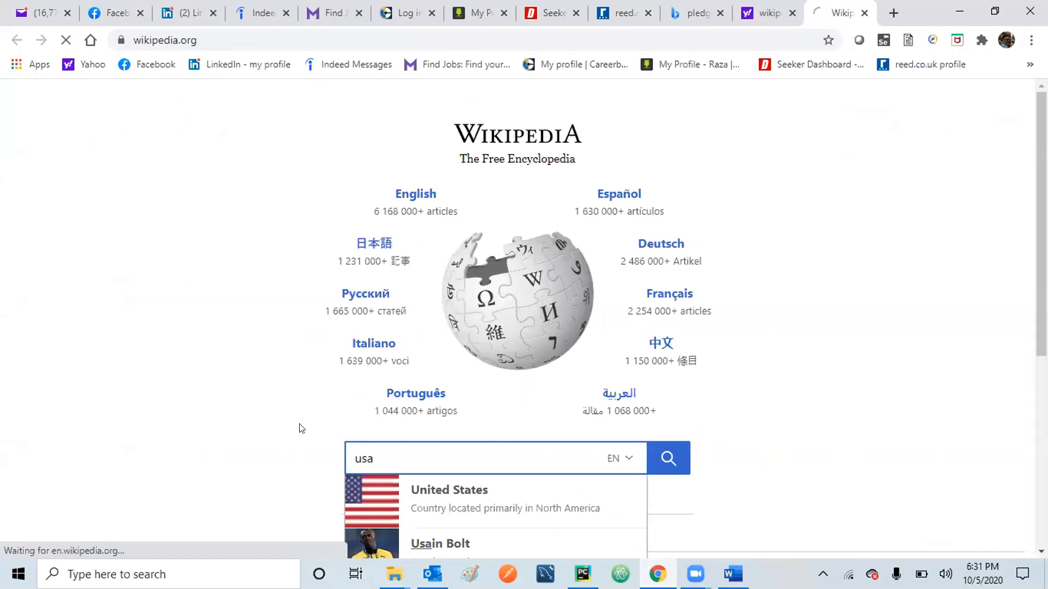
key("Return")
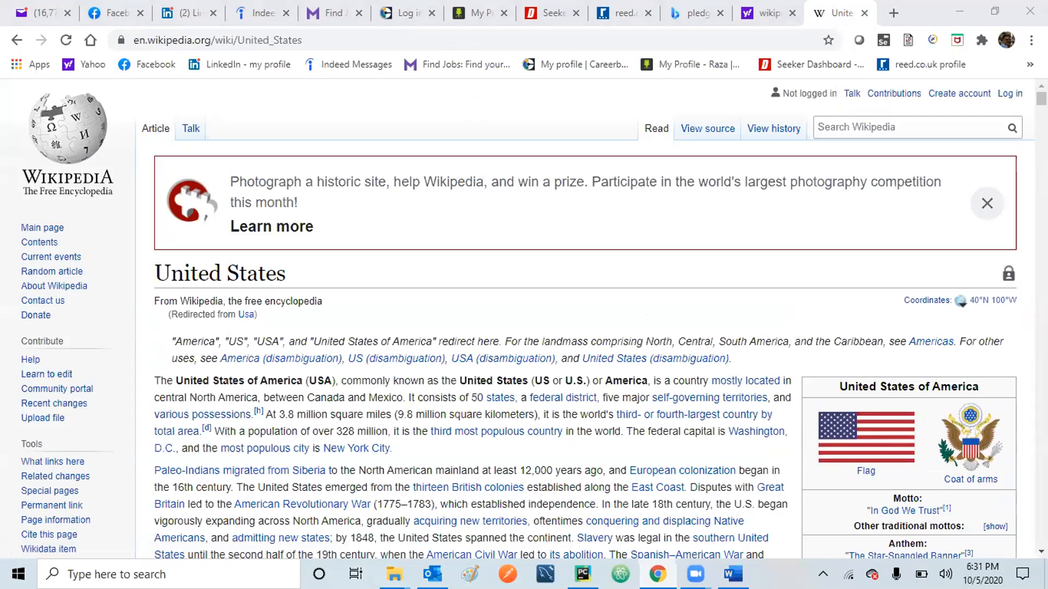
Scroll the United States article down to its References, then minimize Chrome.
scroll(545, 320, "down", 15)
scroll(546, 319, "down", 10)
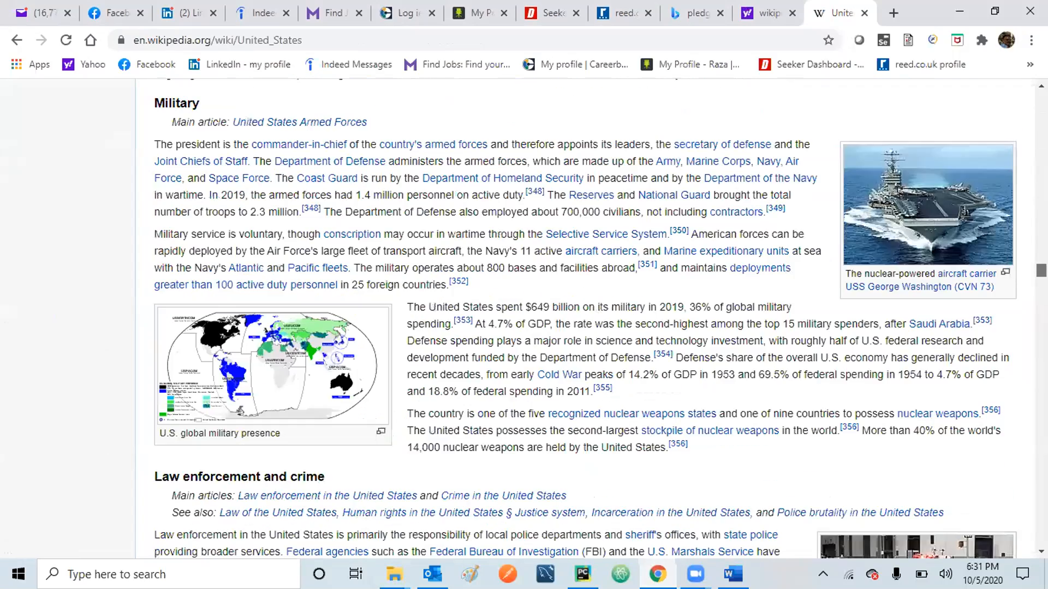
scroll(546, 319, "down", 8)
scroll(546, 319, "up", 13)
scroll(546, 319, "down", 6)
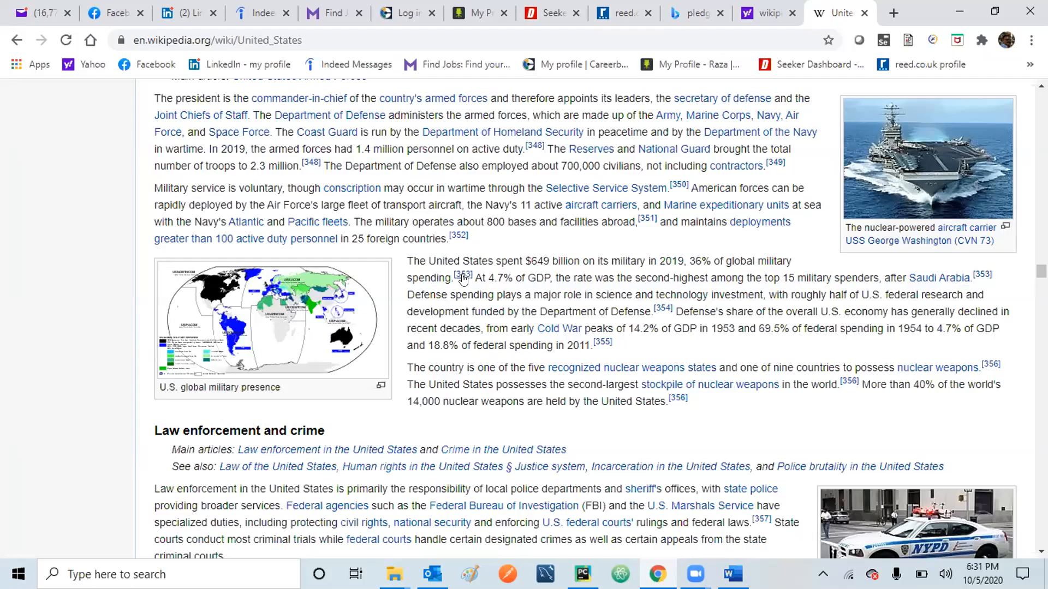
mouse_move(458, 277)
left_click_drag(1042, 271, 1042, 410)
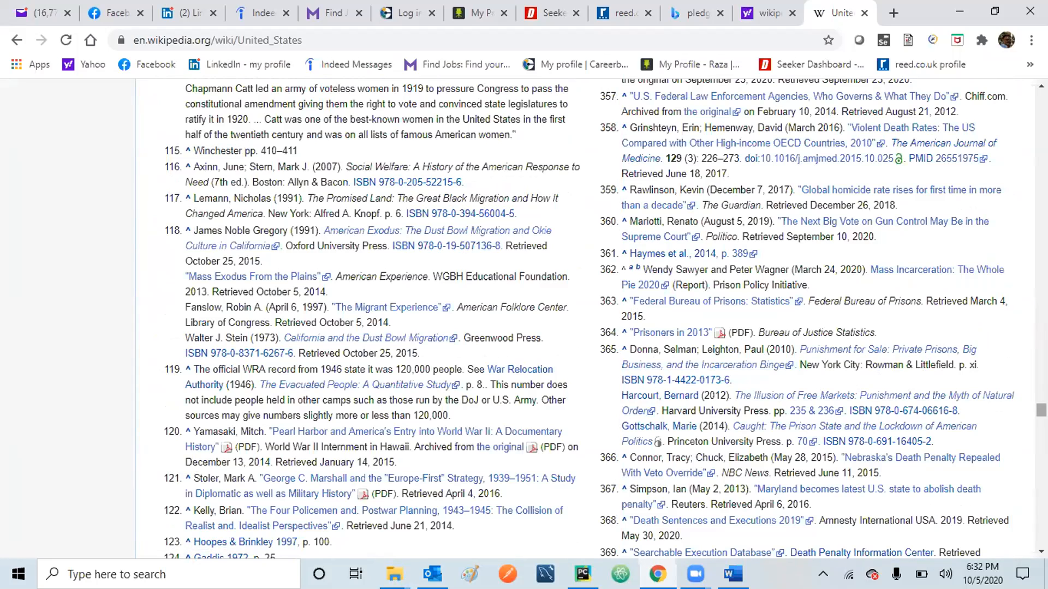
scroll(1039, 408, "up", 6)
left_click_drag(1042, 404, 1041, 475)
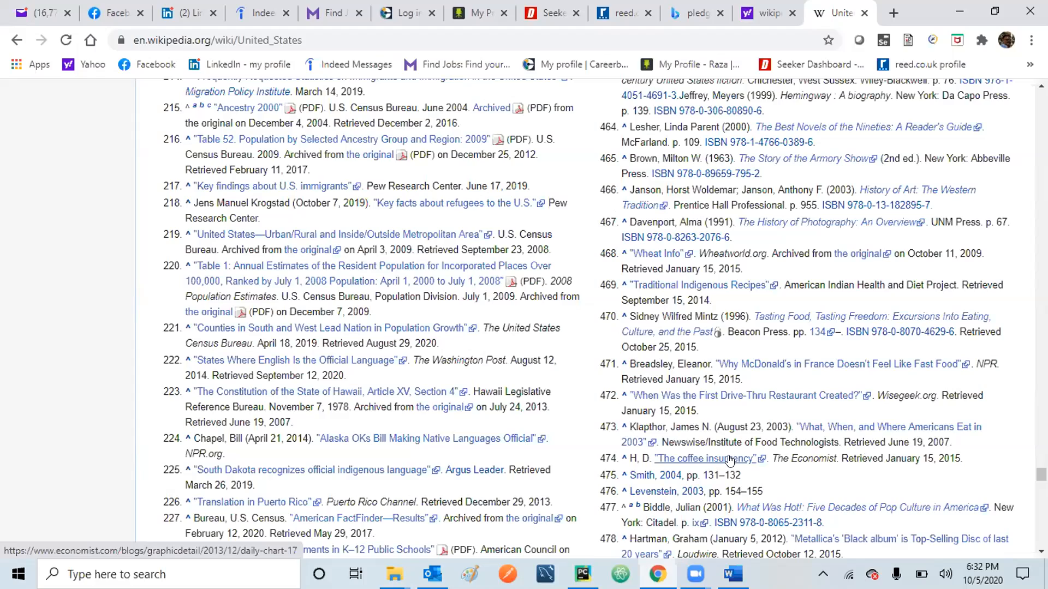
left_click_drag(1041, 474, 1026, 401)
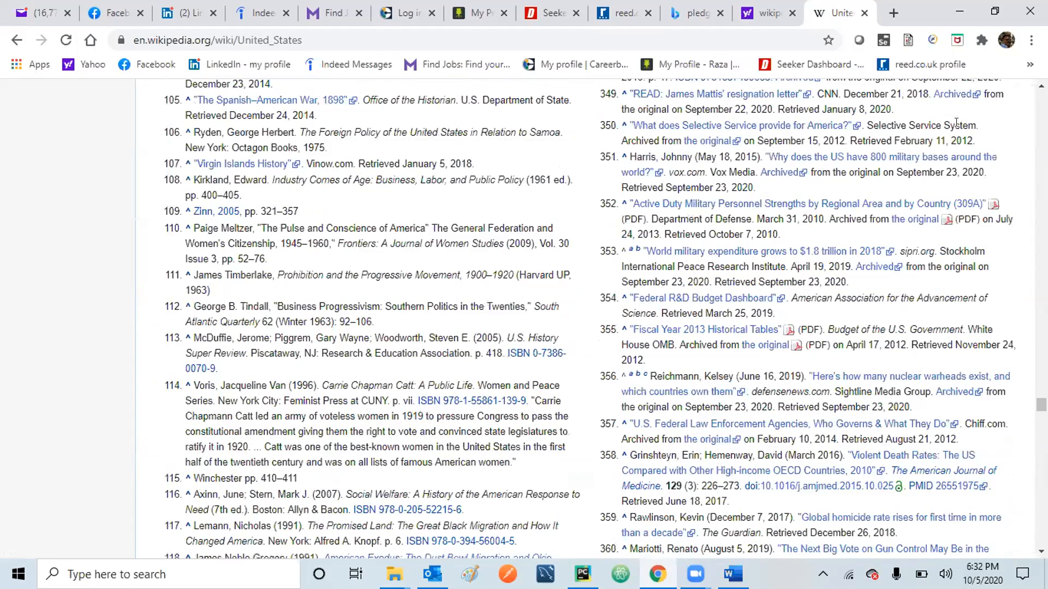
left_click(959, 9)
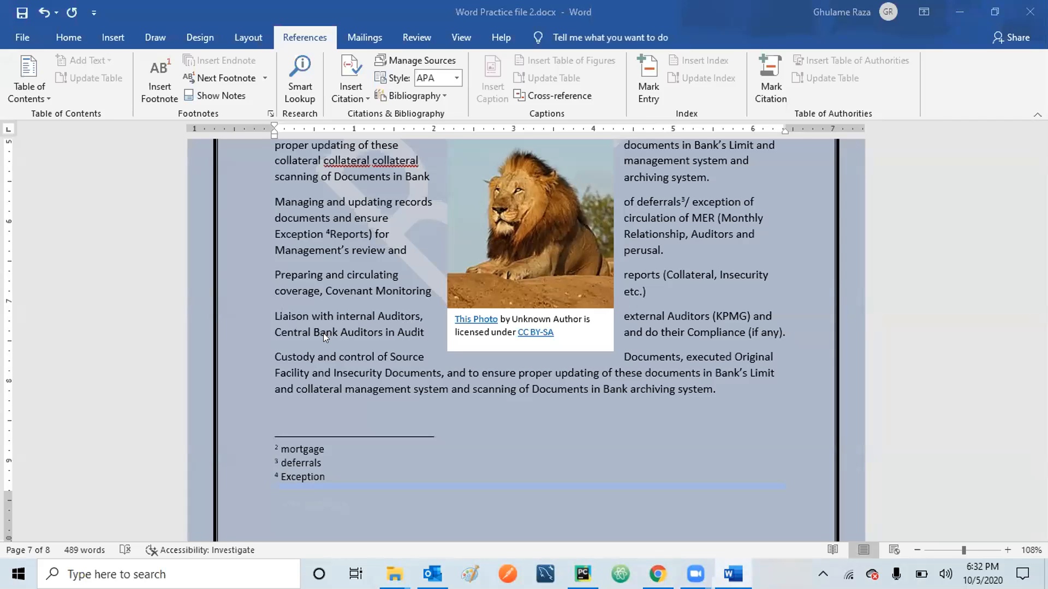
Select 'Custody' in the last paragraph and add footnote 5 with the note 'Custody'.
left_click(275, 342)
double_click(277, 342)
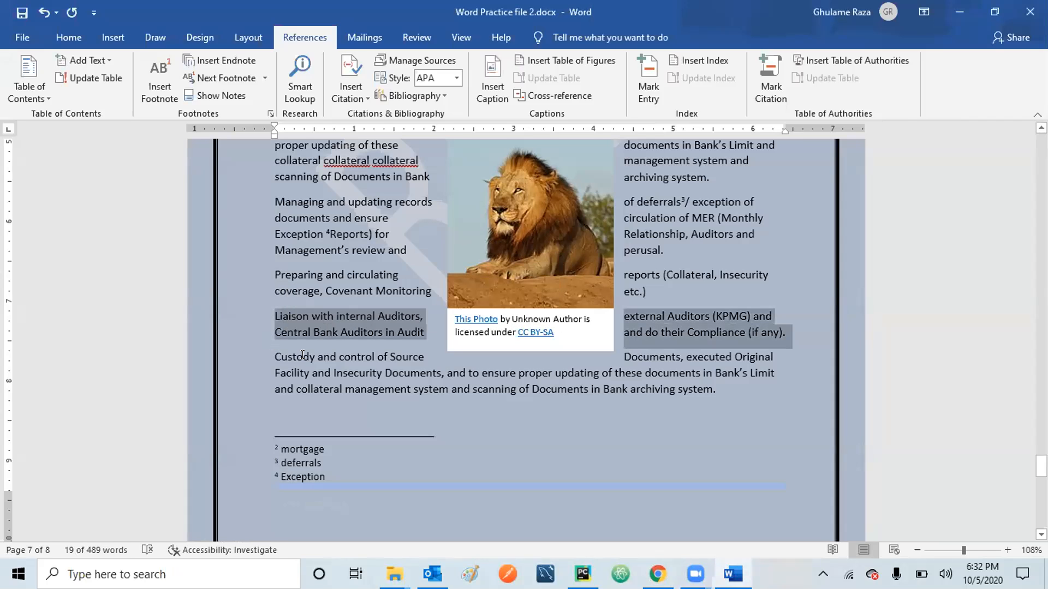
left_click(303, 354)
left_click(265, 353)
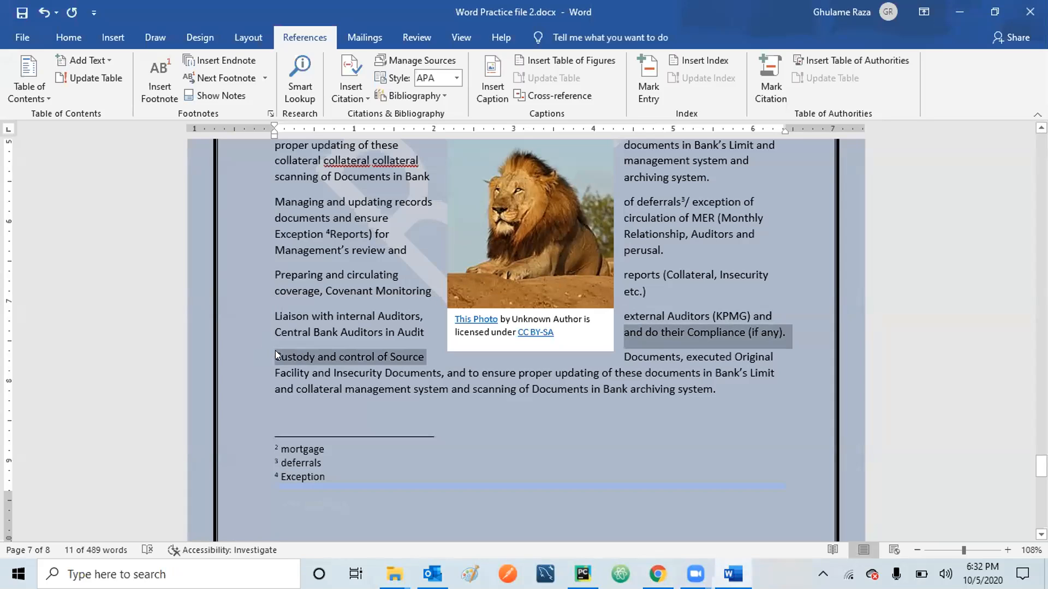
left_click(275, 354)
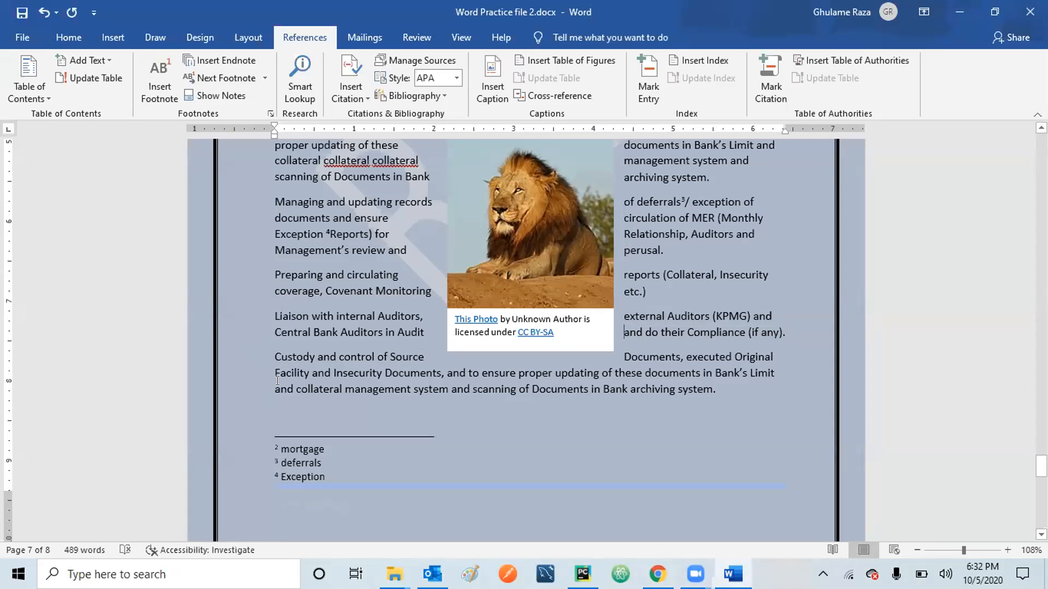
left_click(272, 355)
key("shift+Right")
key("shift+Right")
key("shift+Right")
key("shift+Right")
key("shift+Right")
key("shift+Right")
key("shift+Right")
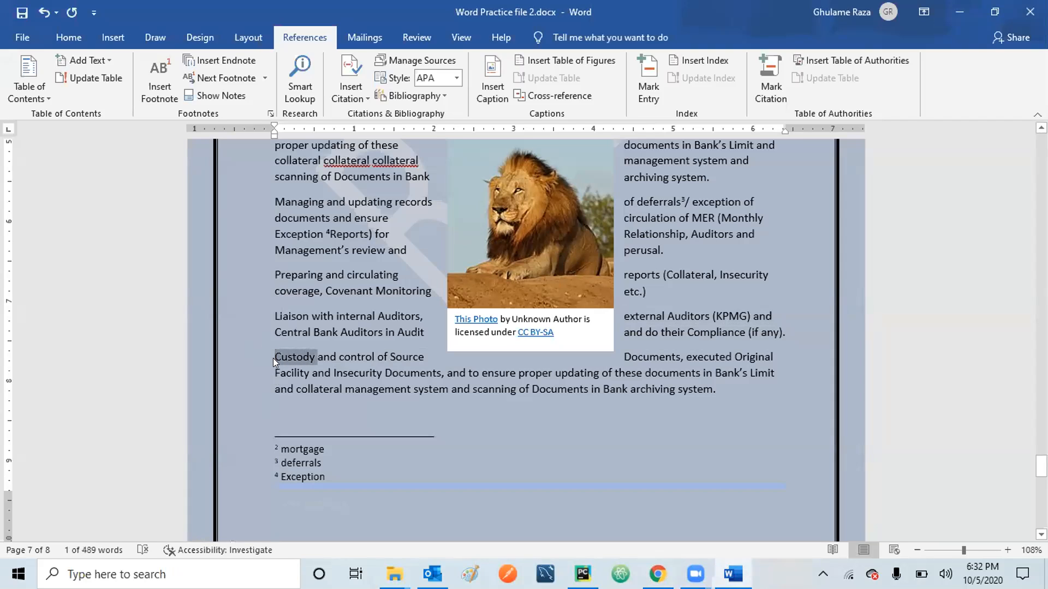
left_click(161, 55)
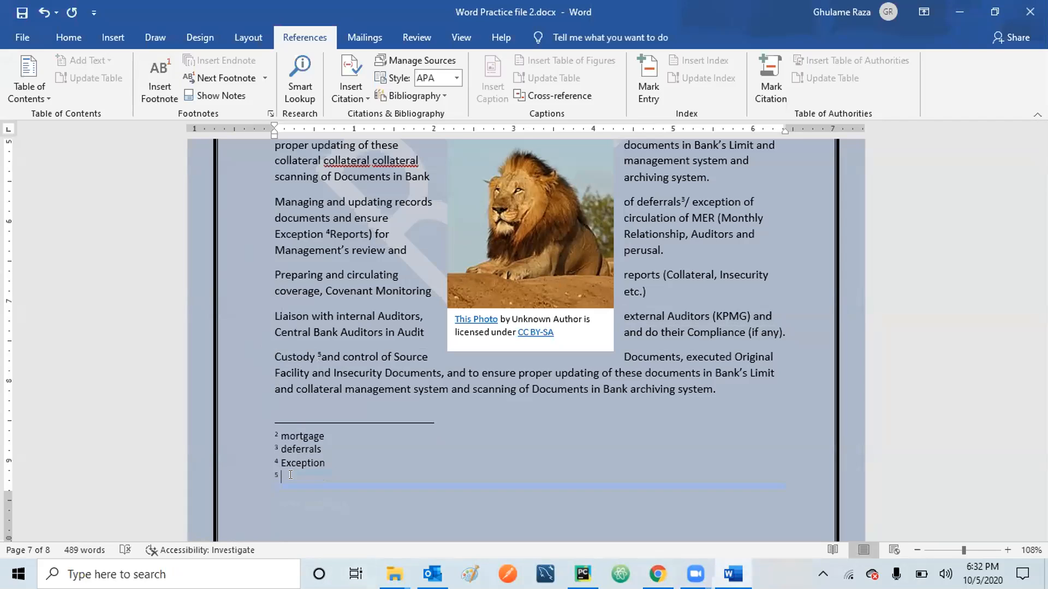
type("Custody")
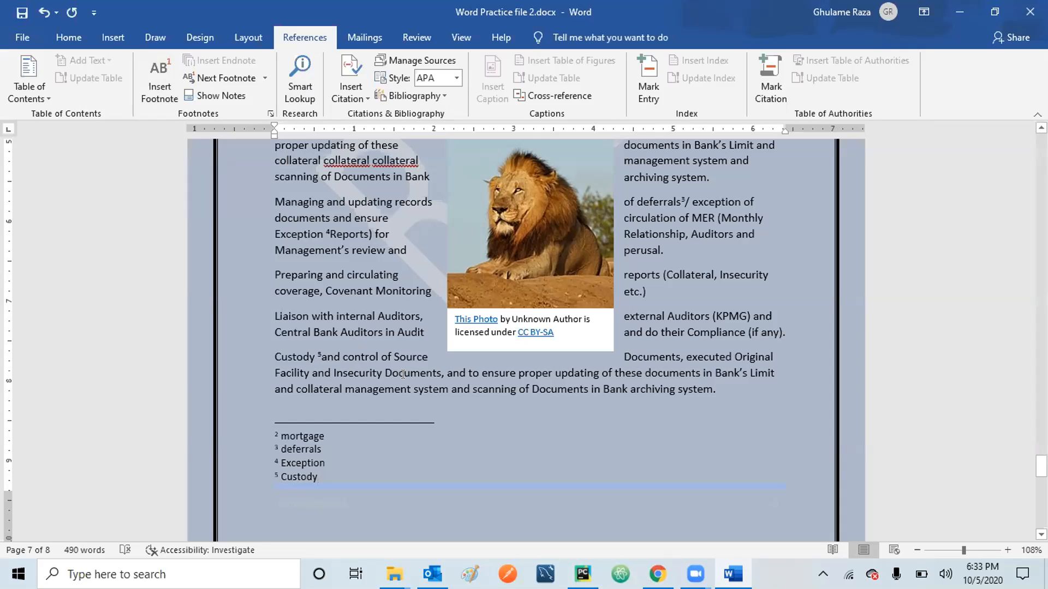
Look up 'ensure' with Smart Lookup to see its definition and synonyms.
left_click_drag(481, 372, 510, 363)
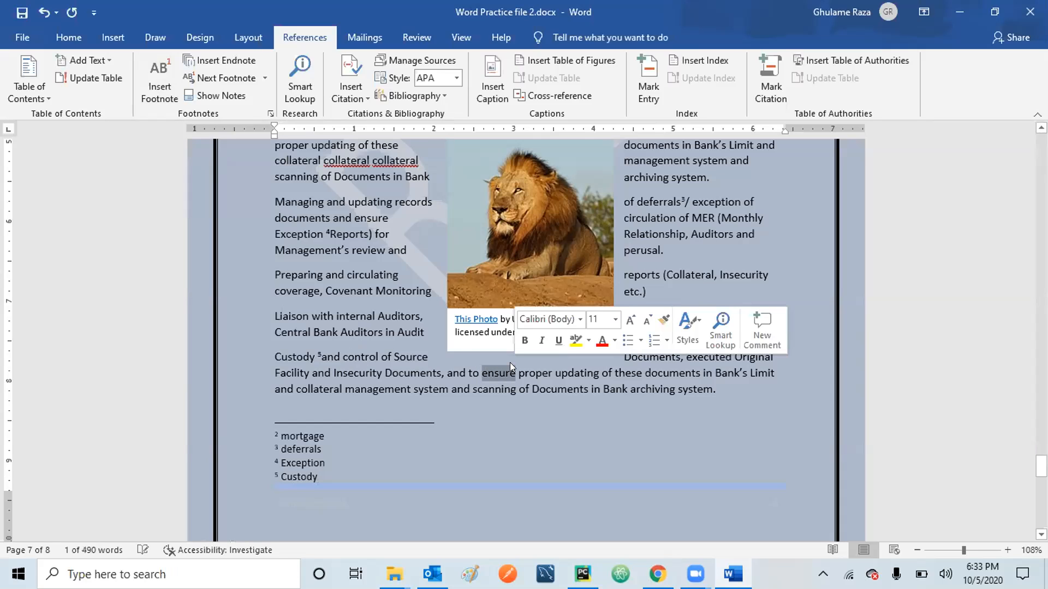
left_click(298, 73)
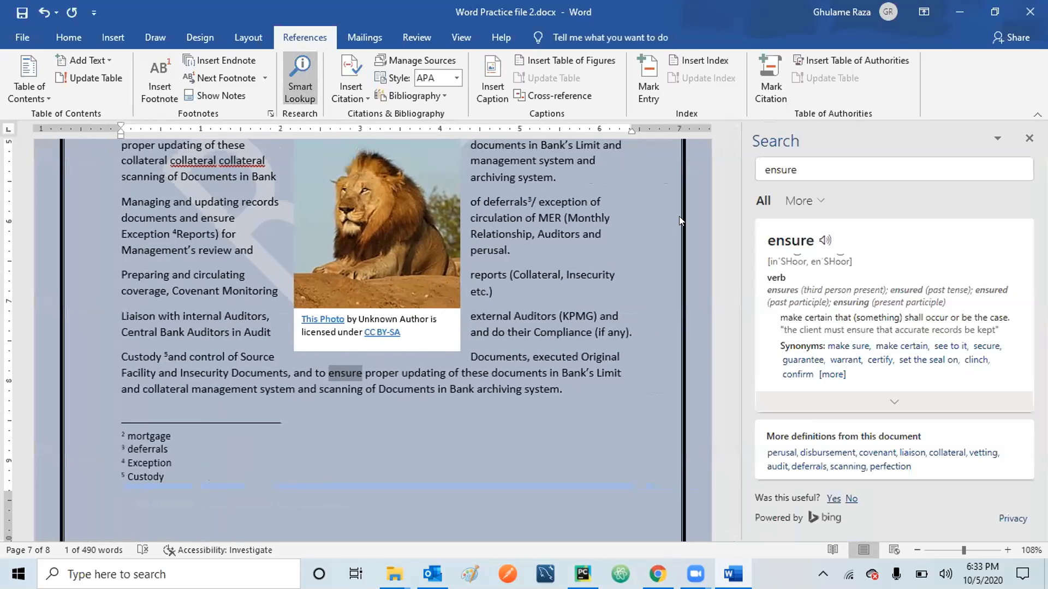
left_click(797, 168)
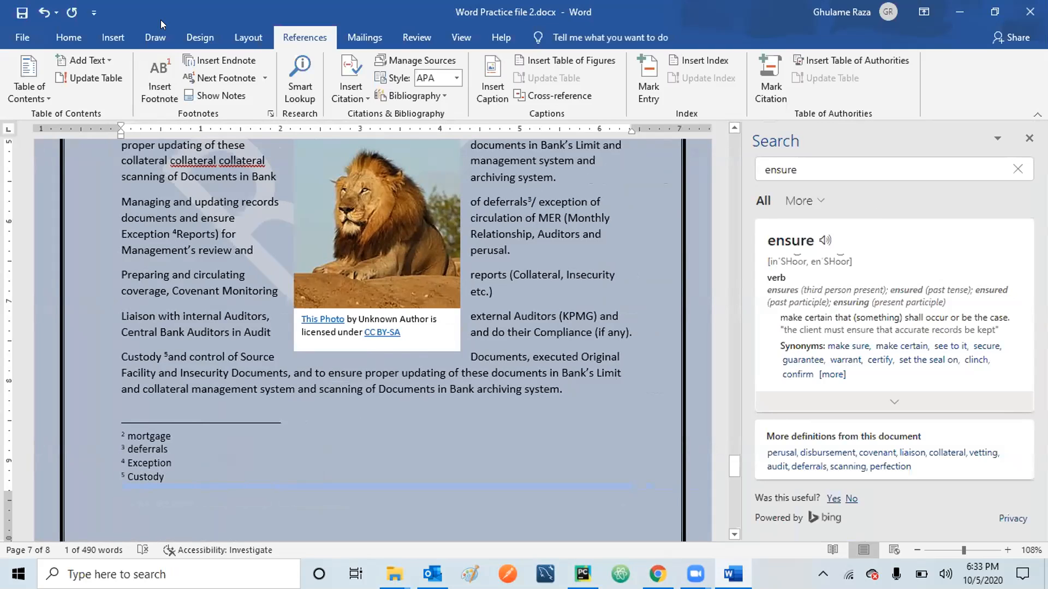
Browse the Mailings, References and Review ribbon tabs.
left_click(363, 29)
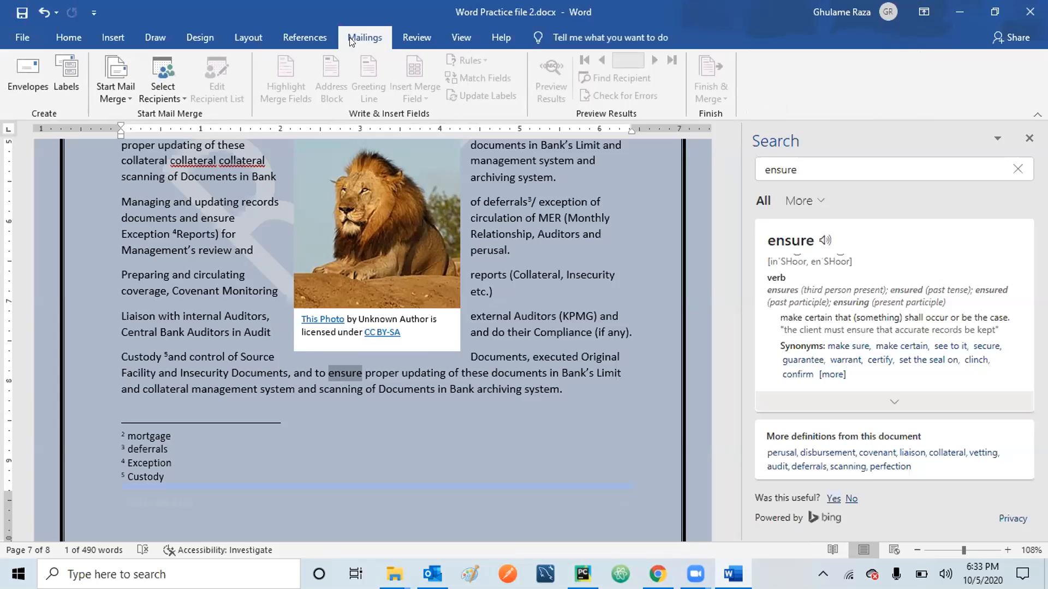
left_click(298, 30)
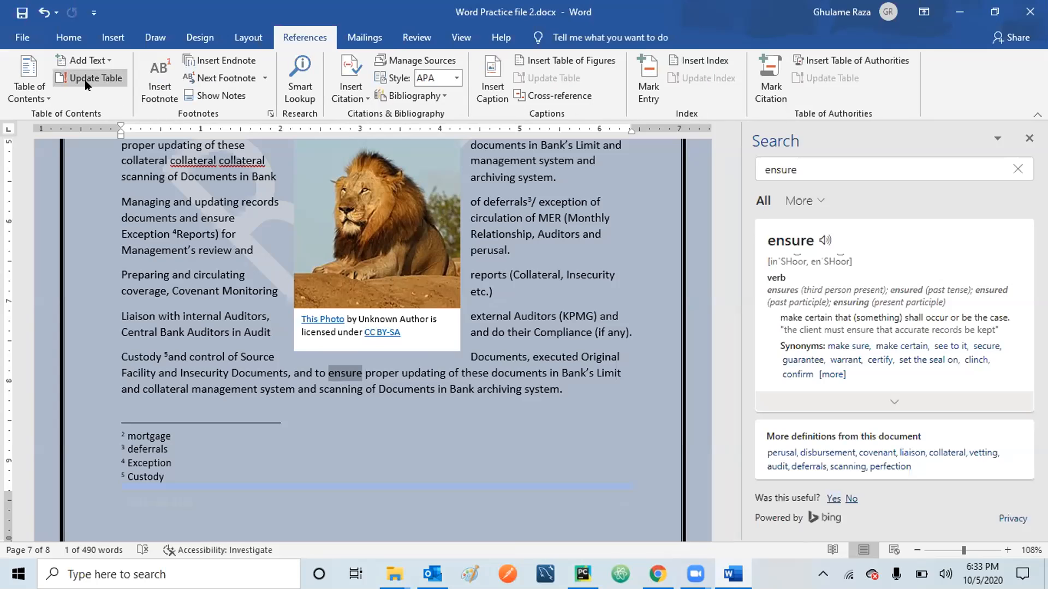
left_click(365, 38)
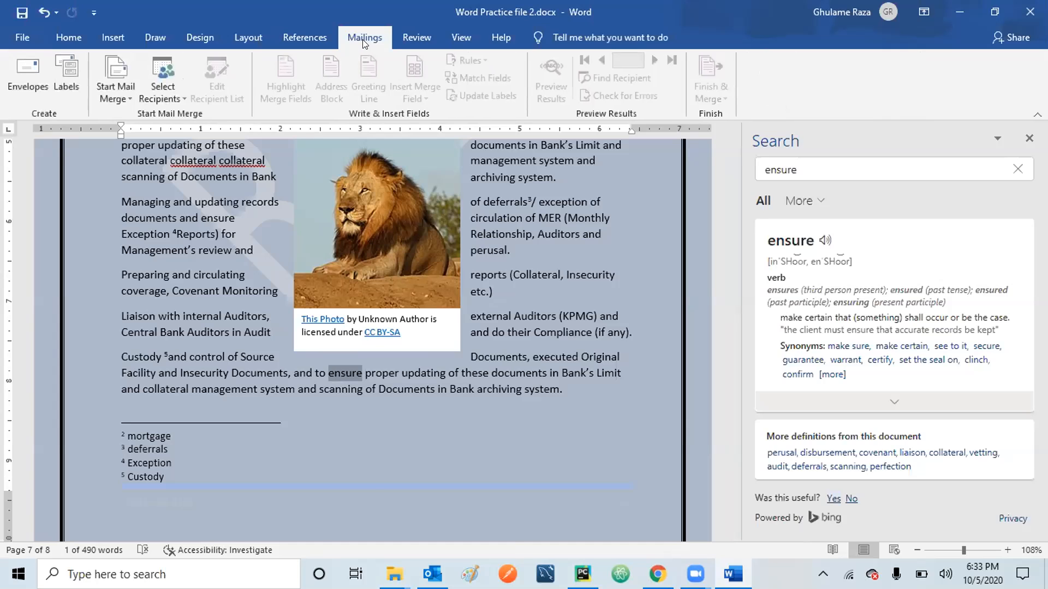
left_click(419, 33)
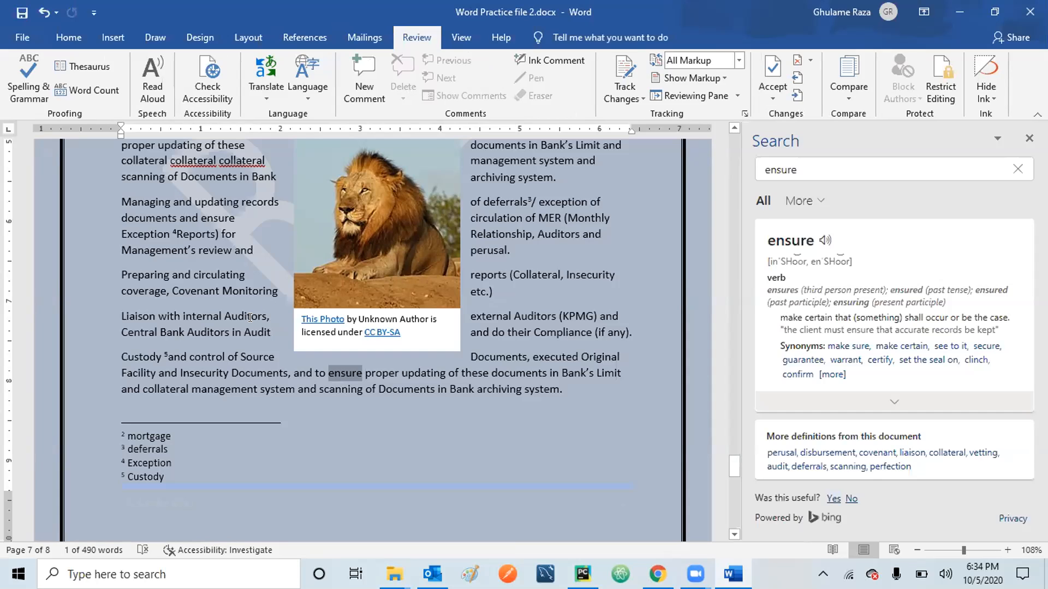
Close the lookup pane and run Spelling & Grammar across the whole document.
left_click(1028, 138)
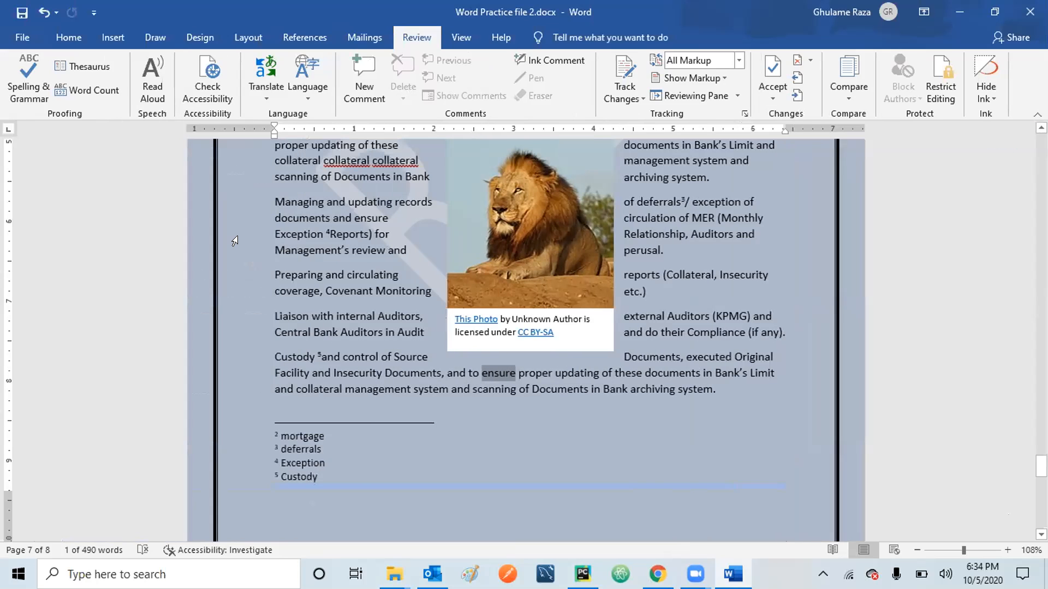
left_click(25, 70)
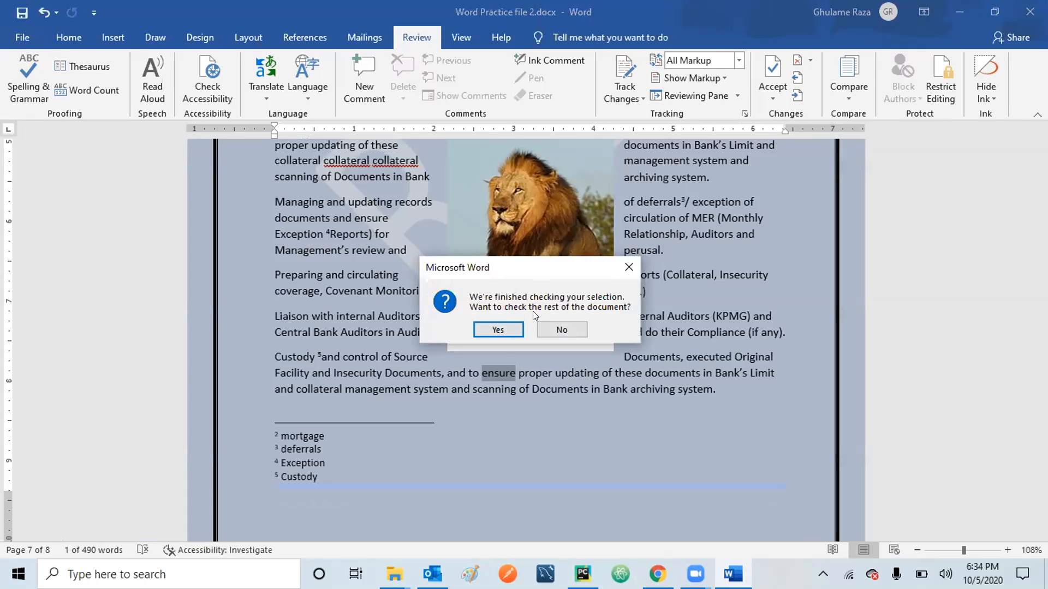
left_click(498, 329)
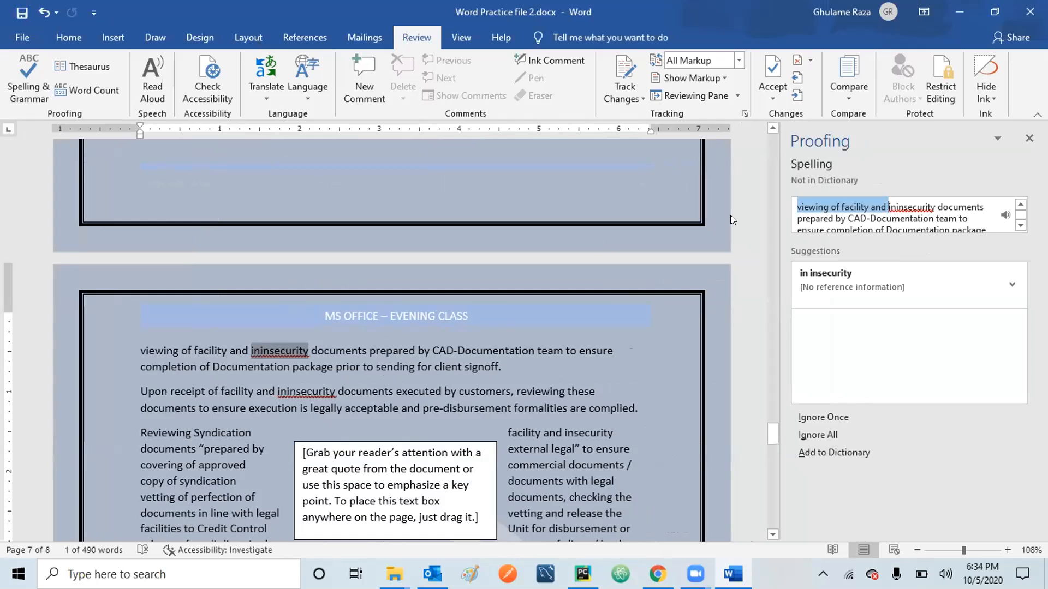
Skip 'ininsecurity' twice, correct 'aelease' to 'release', delete both repeated 'collateral'.
left_click(936, 315)
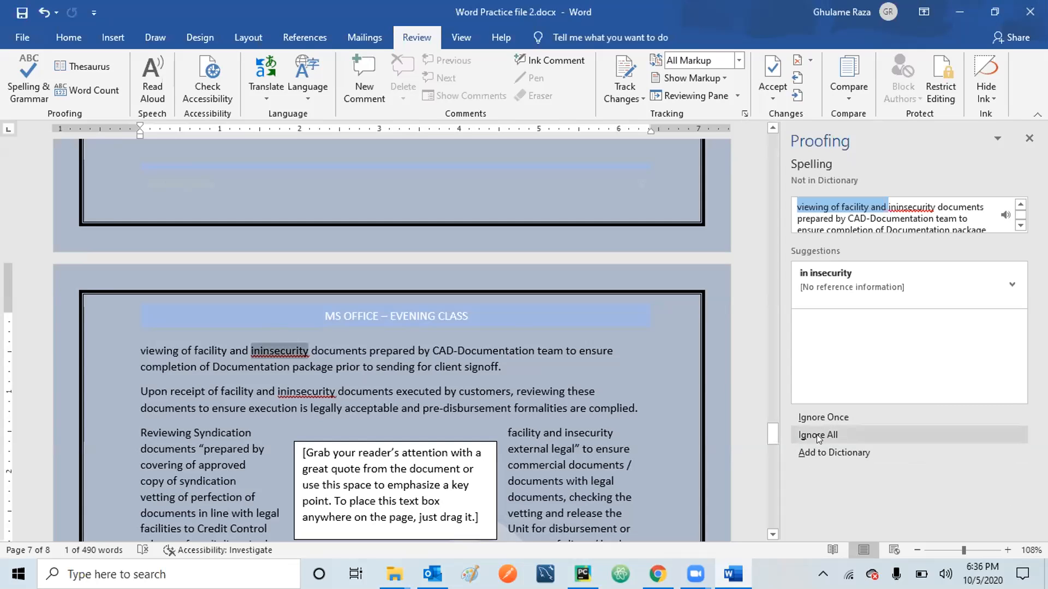
left_click(819, 418)
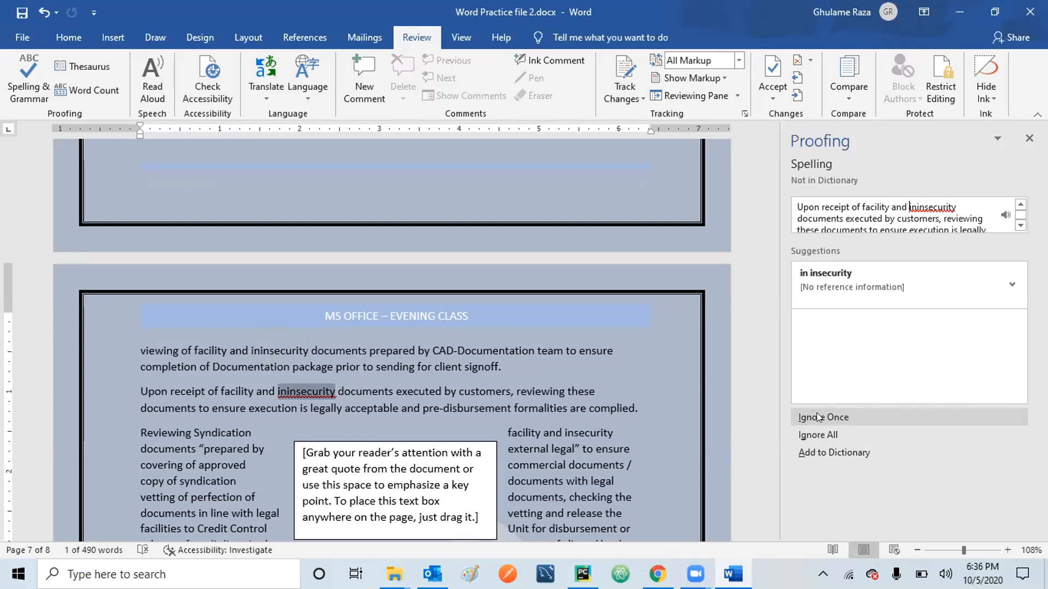
left_click(818, 418)
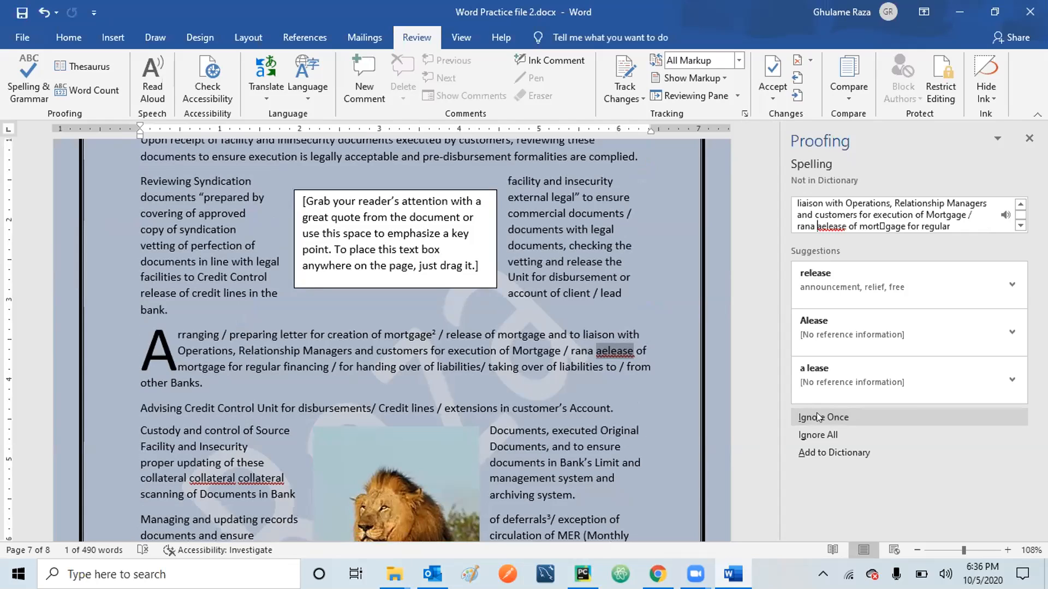
left_click(824, 276)
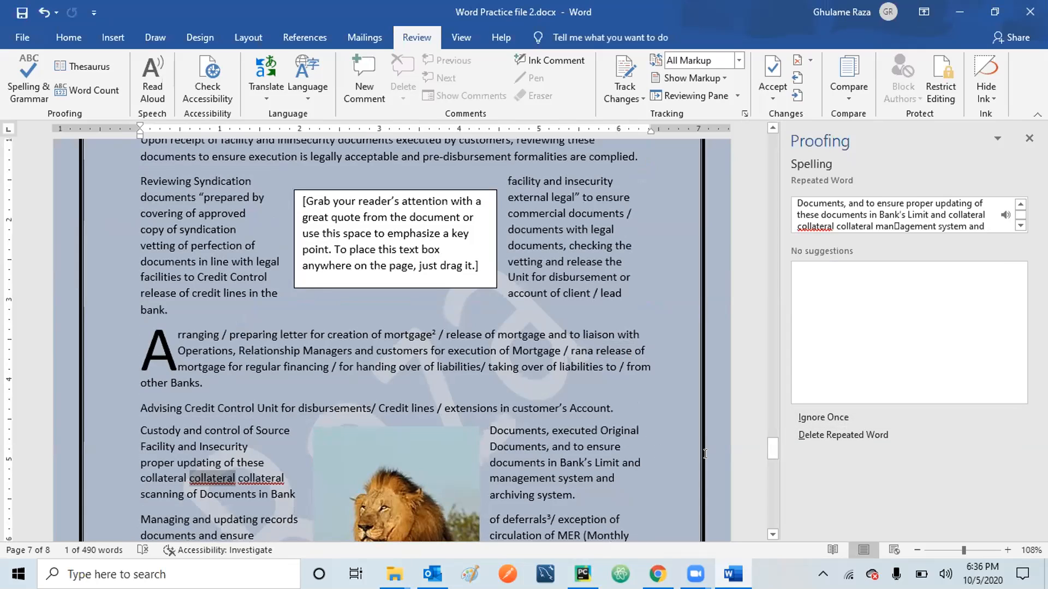
left_click(853, 433)
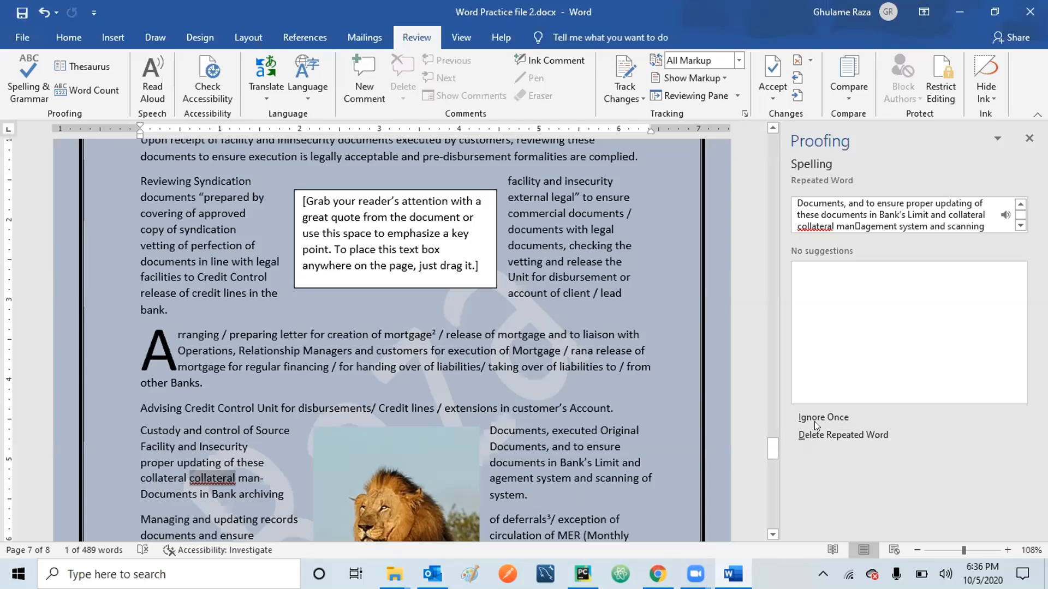
left_click(849, 433)
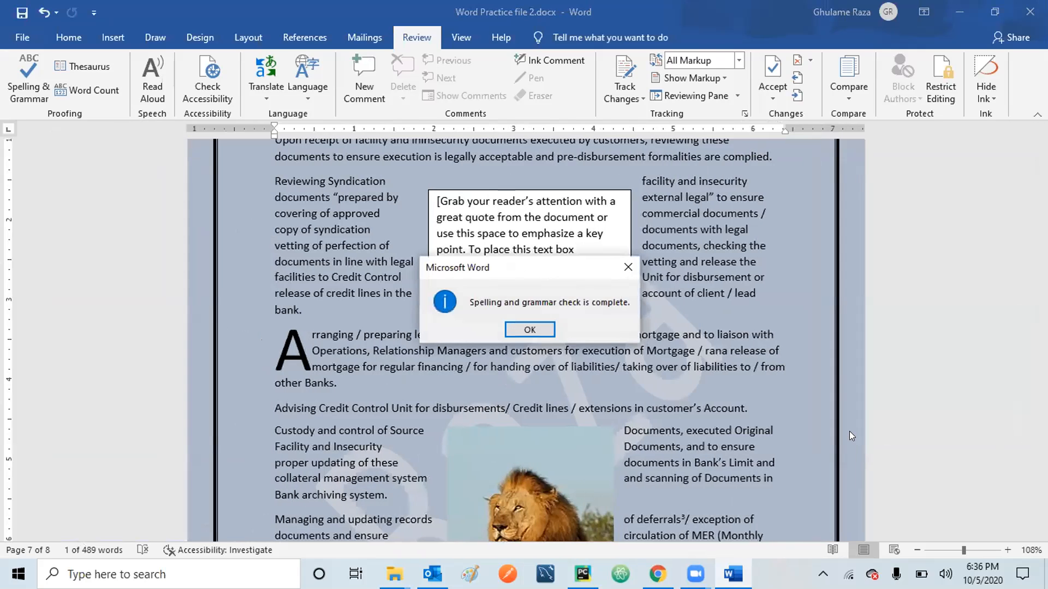
left_click(529, 329)
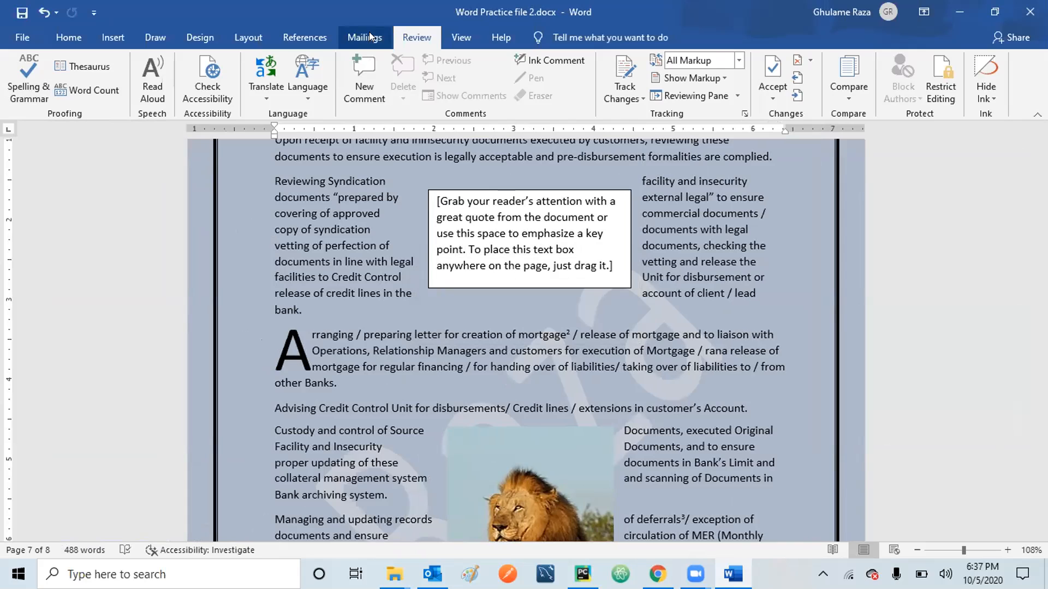
Select 'mortgage' in the Arranging paragraph and show its Thesaurus synonyms, such as loan and advance.
left_click(314, 38)
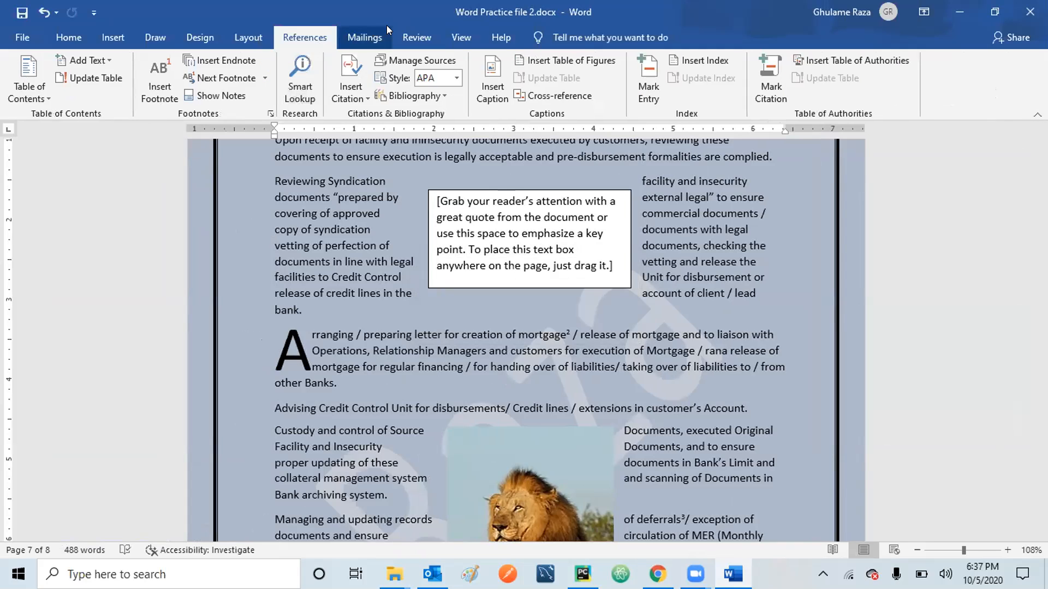
left_click(412, 36)
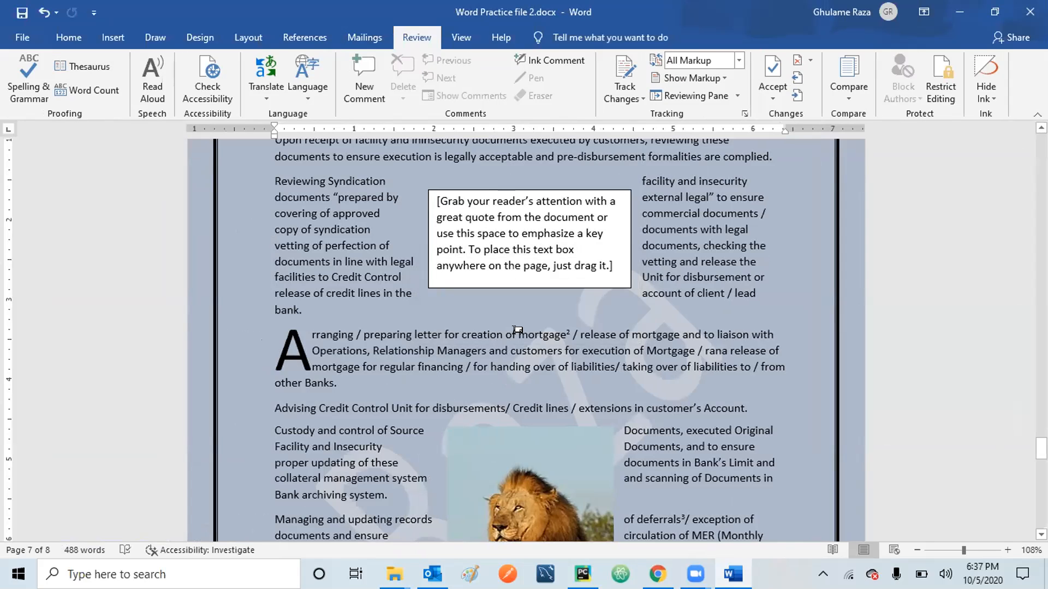
left_click_drag(517, 330, 568, 326)
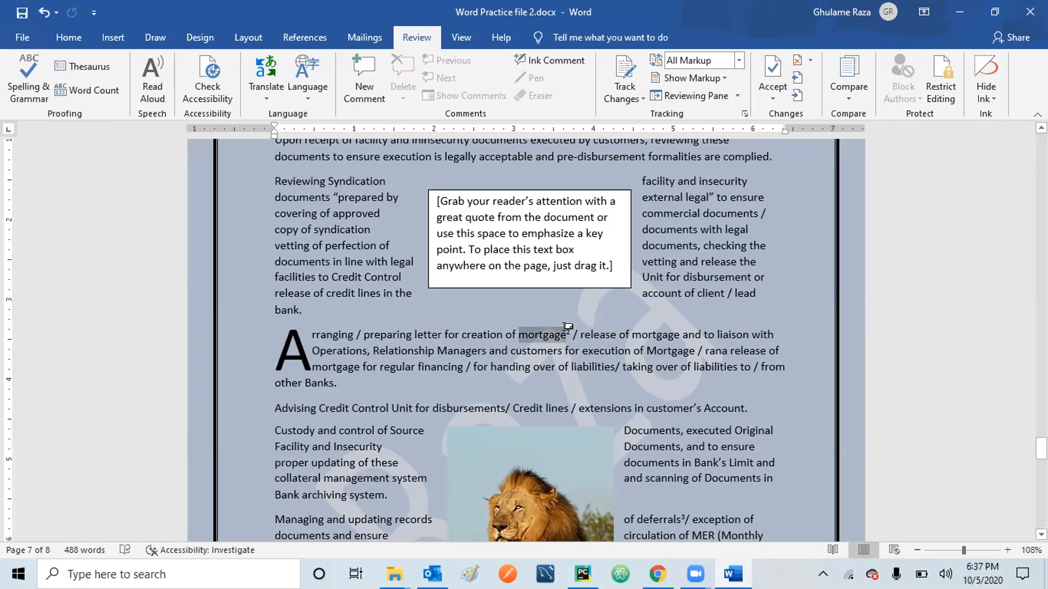
left_click(92, 67)
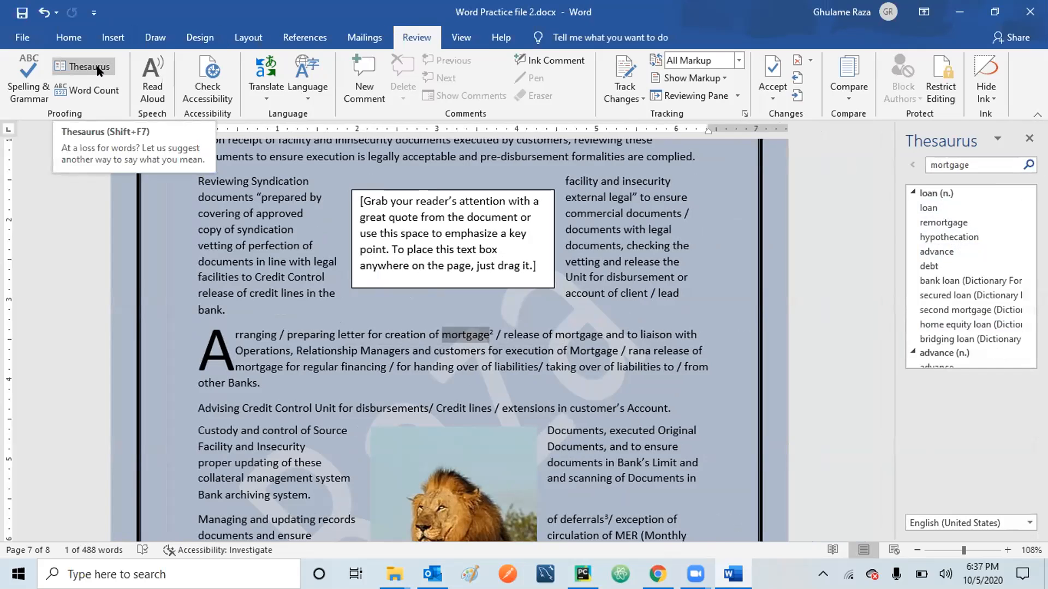
Deselect 'mortgage' and show Word Count: 8 pages, 488 words, 29 paragraphs, 253 lines.
left_click(349, 339)
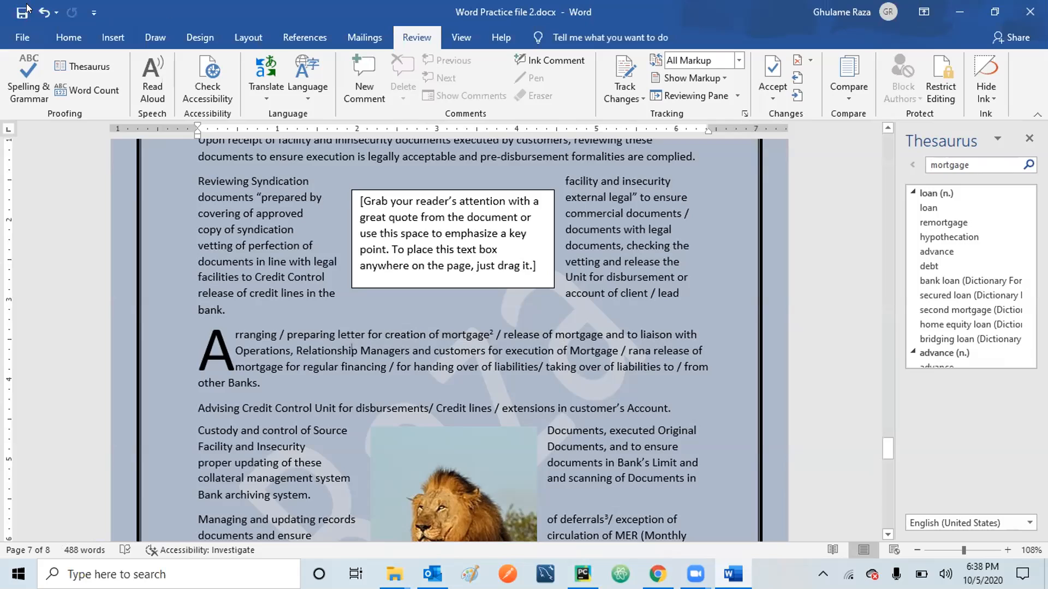
left_click(82, 93)
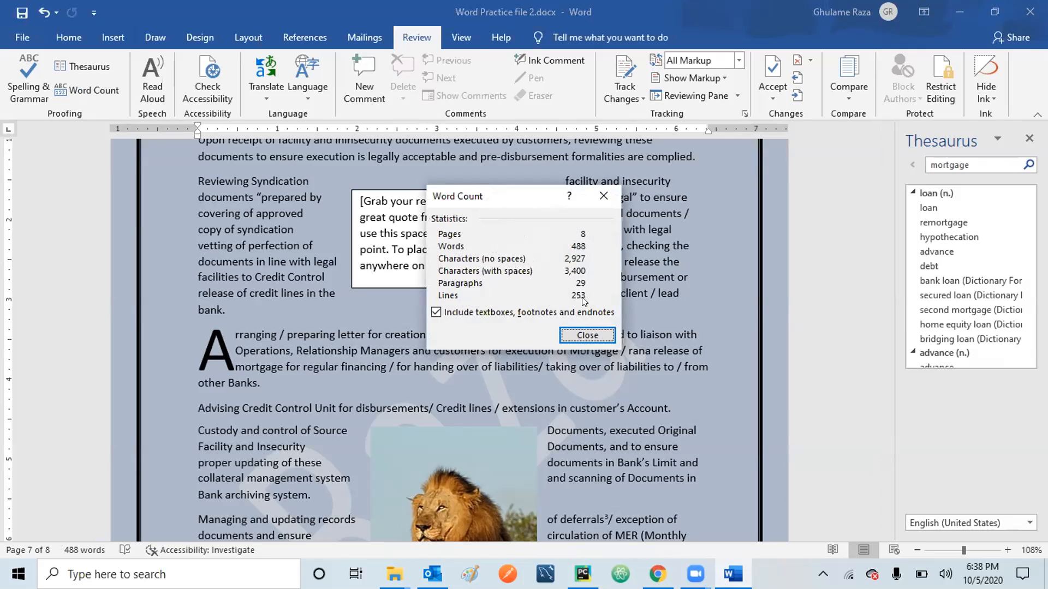
Close the Word Count box and the Thesaurus pane showing synonyms for mortgage.
left_click(587, 335)
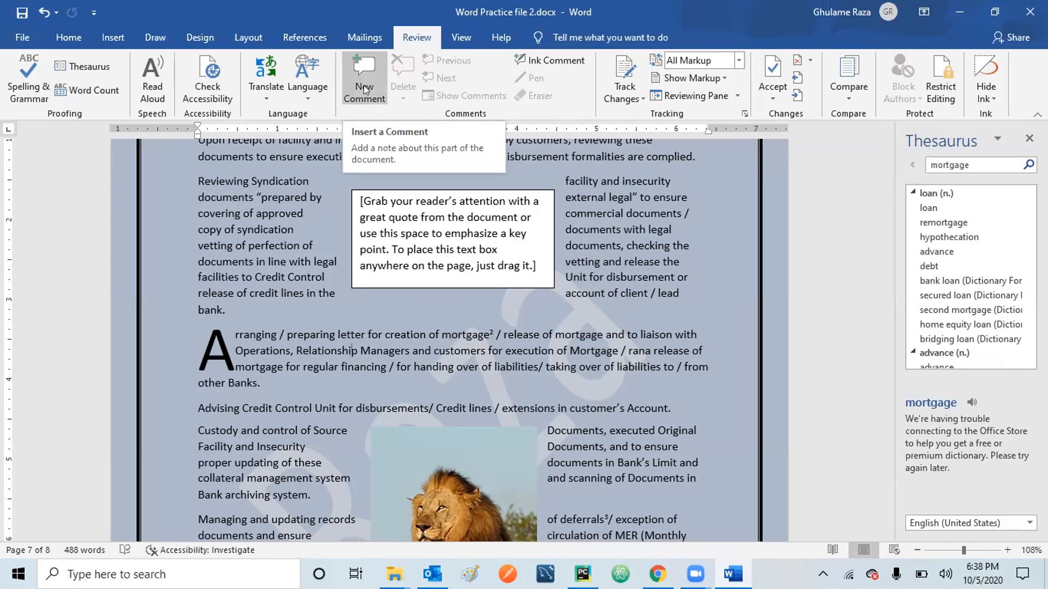
left_click(1028, 141)
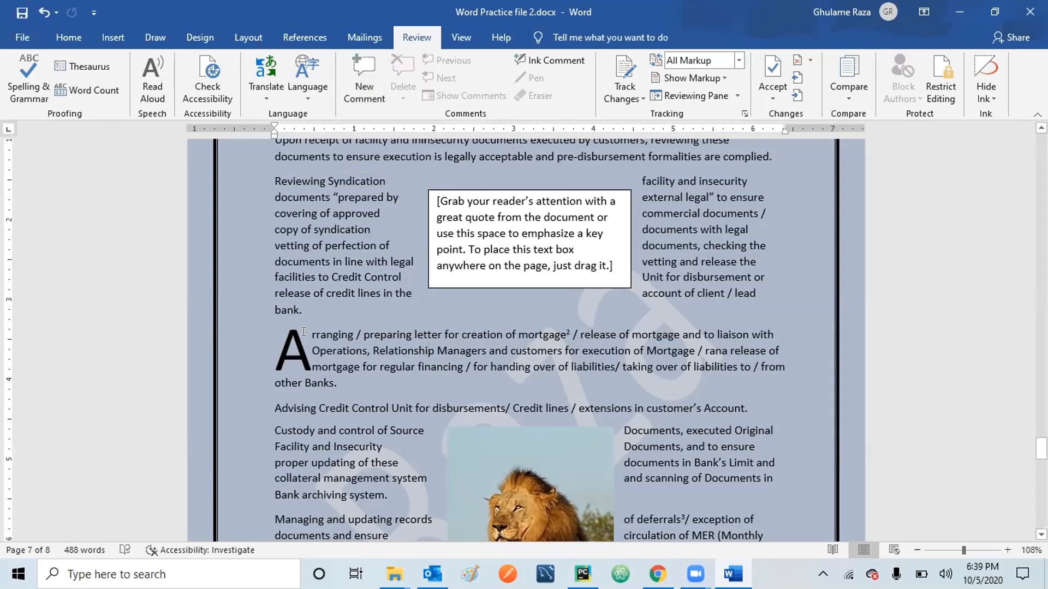
Comment 'Do we need this para in the document?' on the drop-cap Arranging paragraph on page 7.
left_click_drag(311, 334, 348, 393)
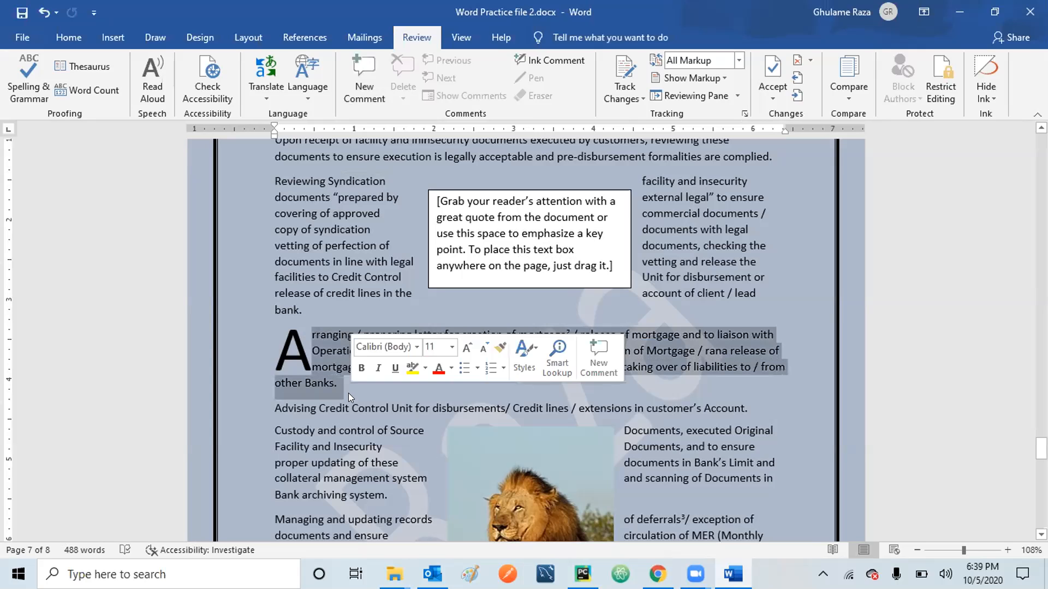
left_click(359, 81)
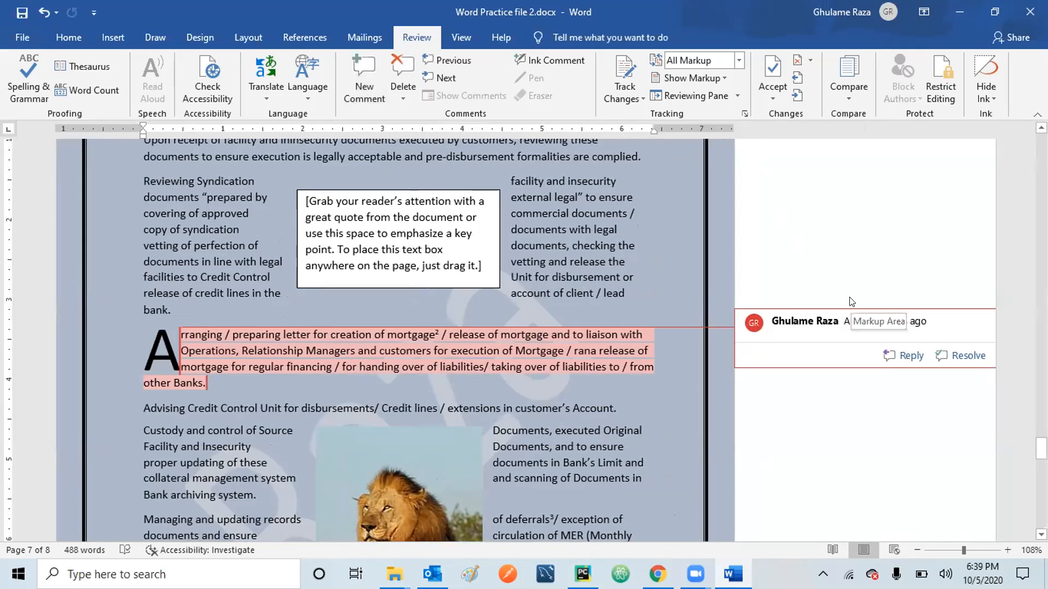
type("Do we nee")
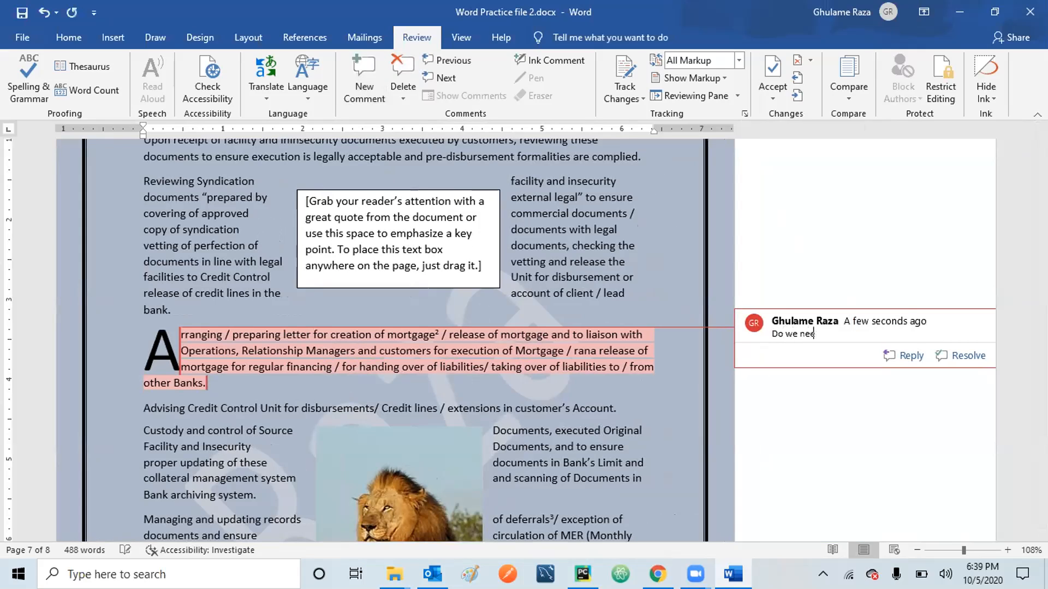
type("d this para in the document?")
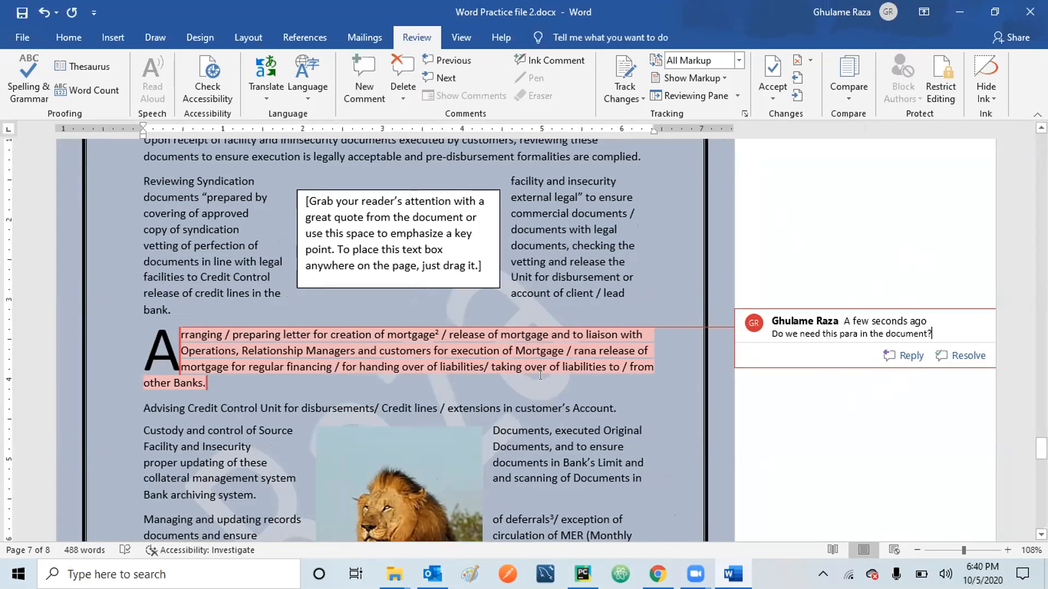
mouse_move(570, 365)
Add comments 'Documents', 'commercial Documents' and 'Disbursement' to those words in the right column.
left_click_drag(490, 445, 552, 446)
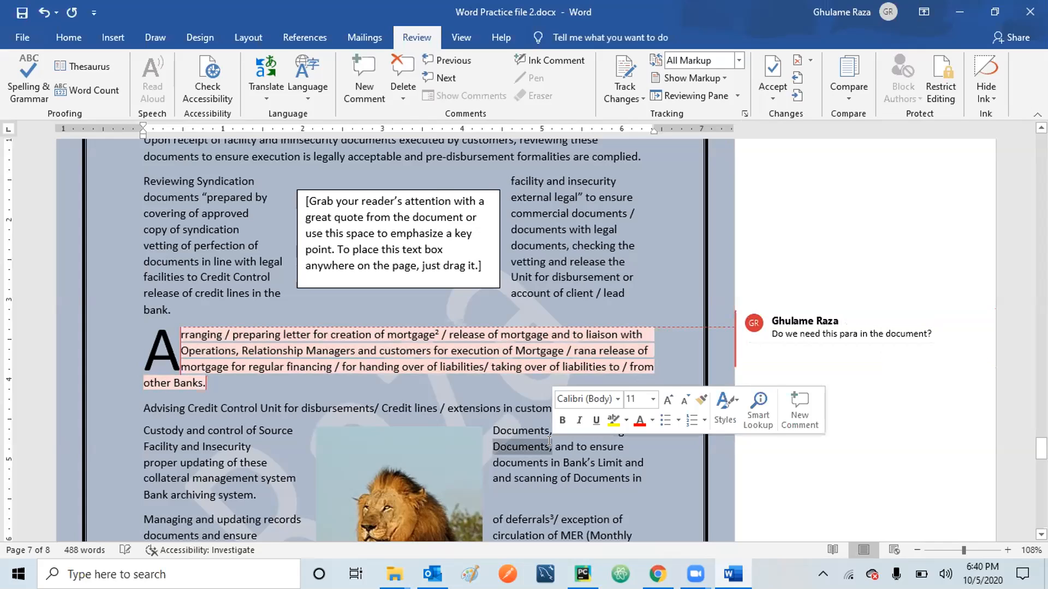
left_click(364, 61)
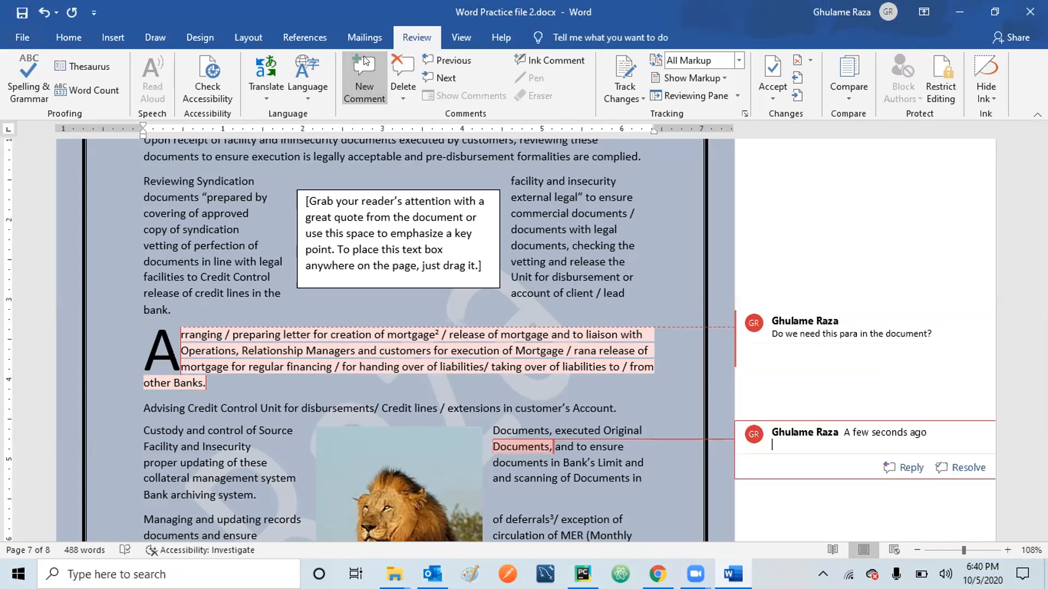
type("Documents")
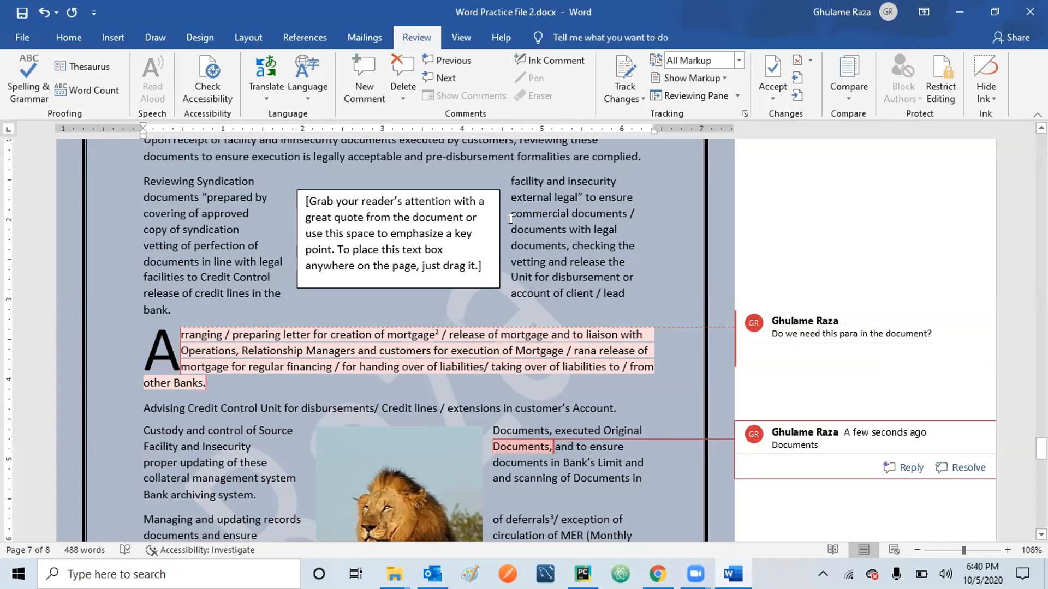
left_click_drag(536, 208, 621, 206)
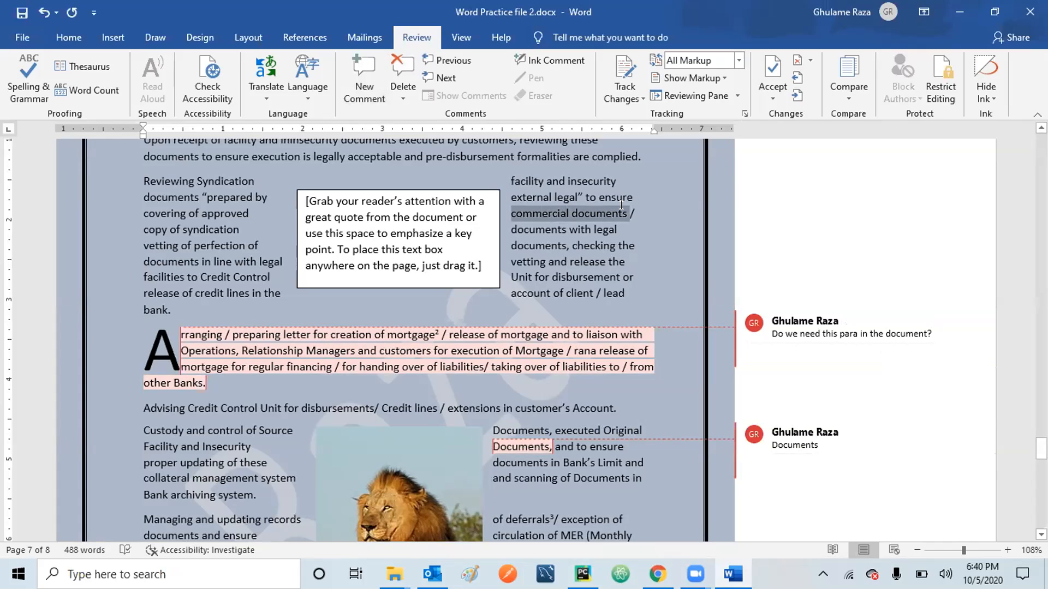
left_click(369, 68)
type("commercial Documents")
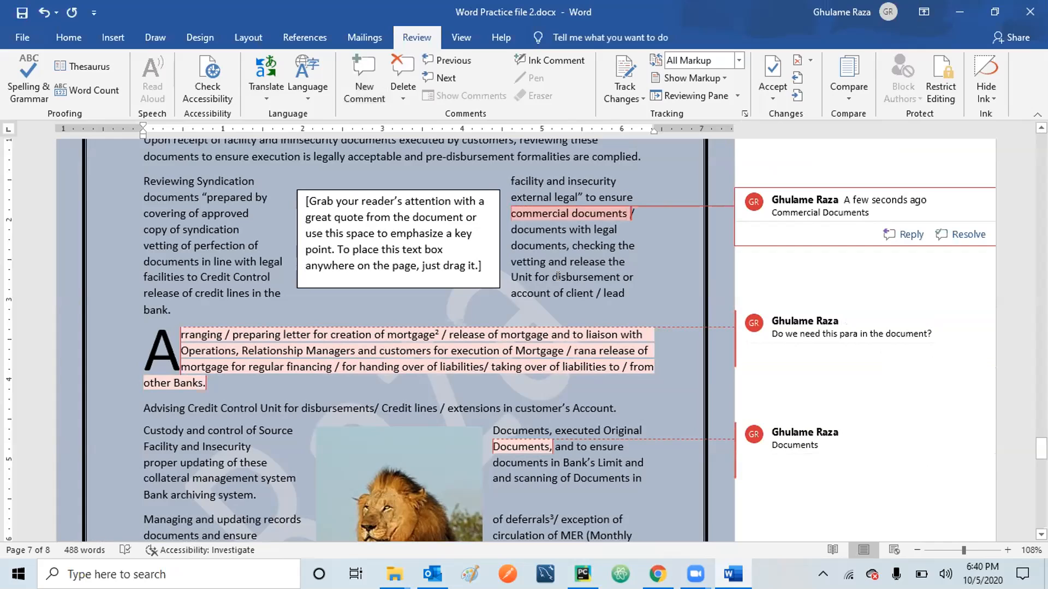
left_click_drag(553, 277, 613, 271)
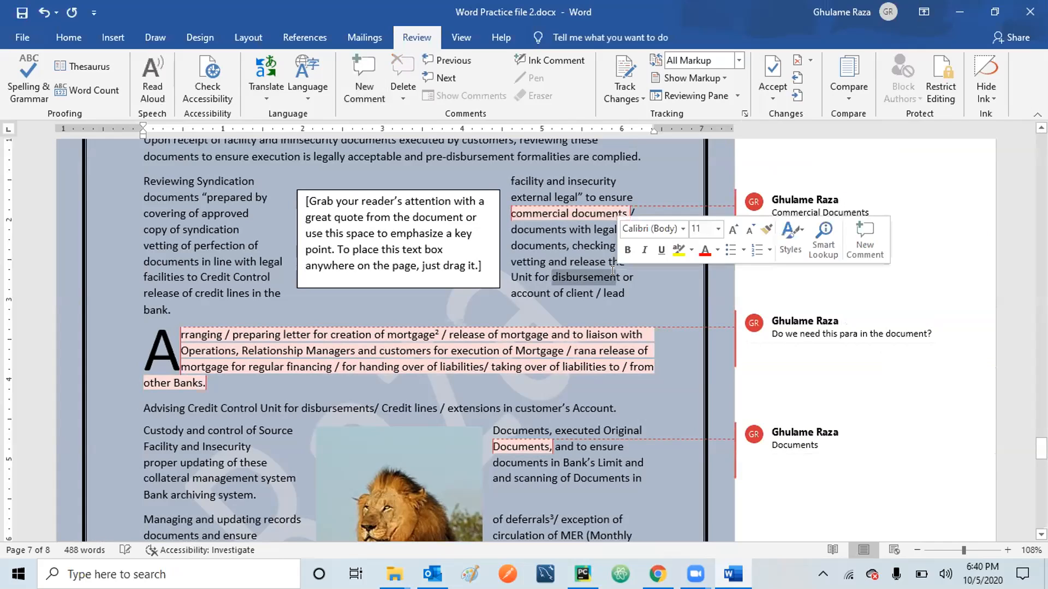
left_click(368, 70)
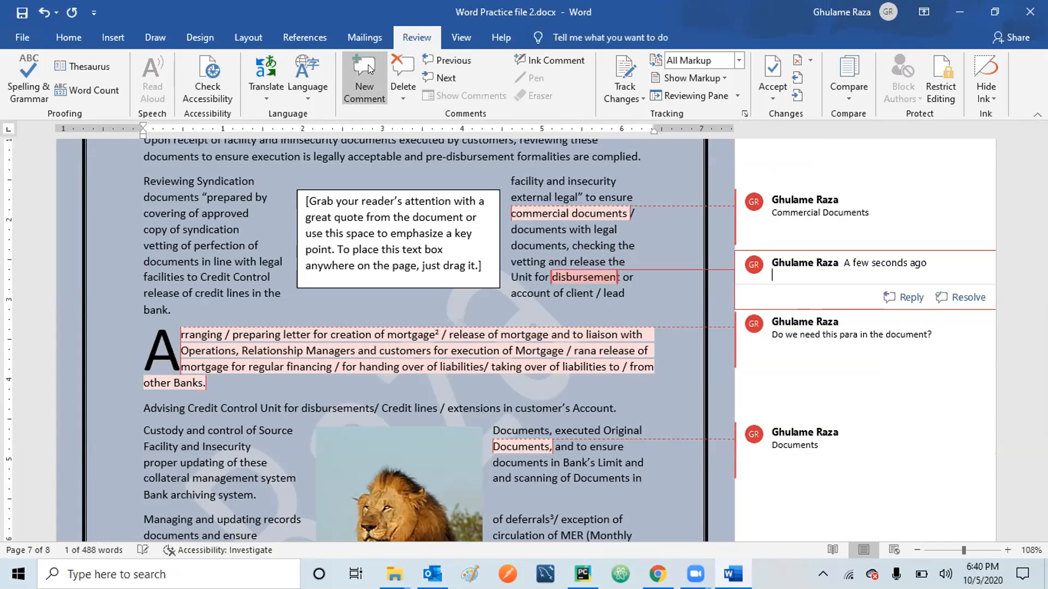
type("Disbursement")
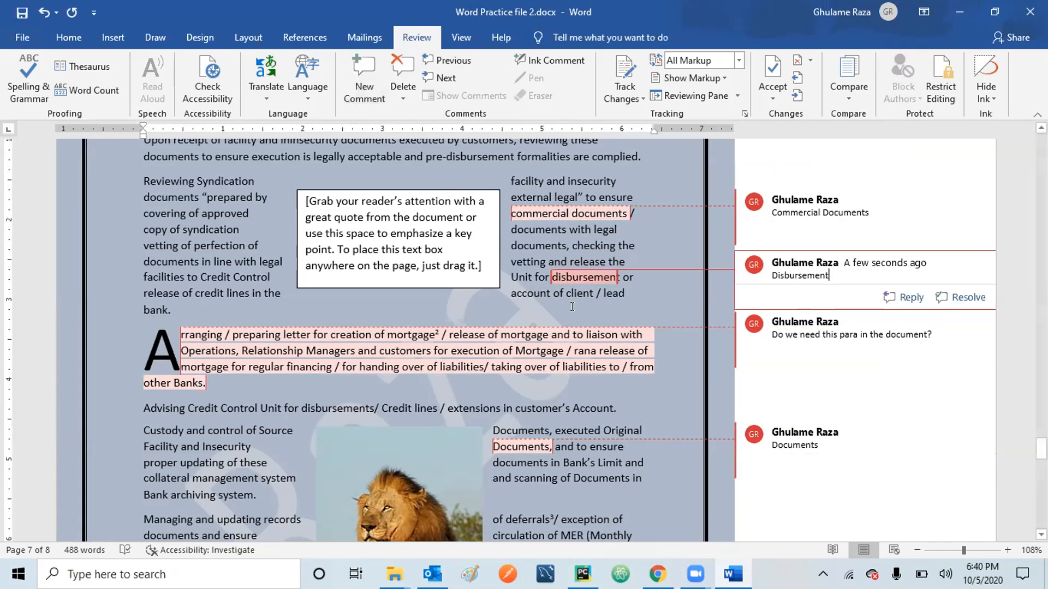
left_click(711, 412)
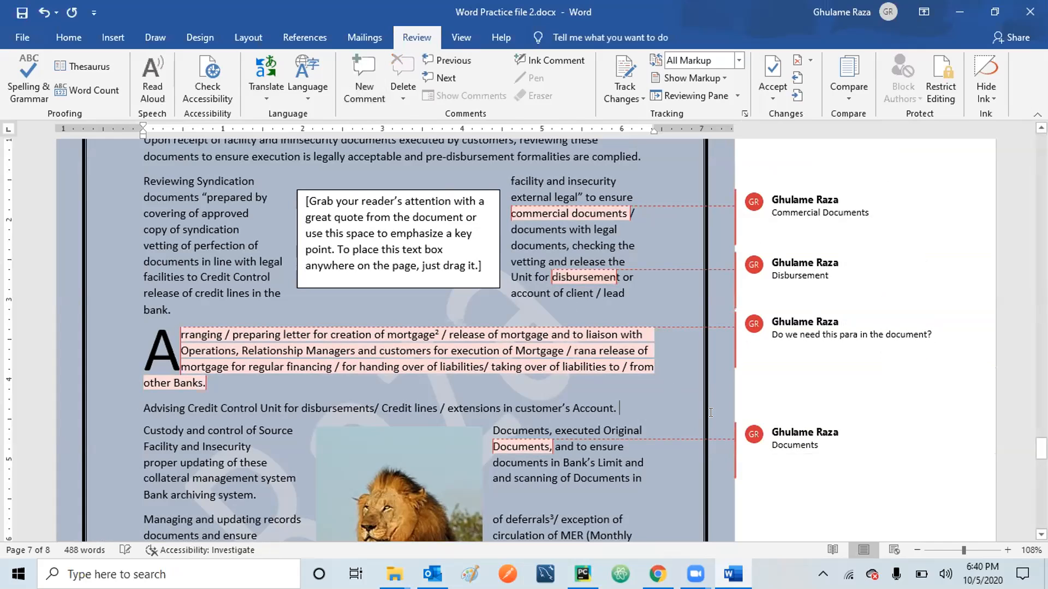
left_click(804, 203)
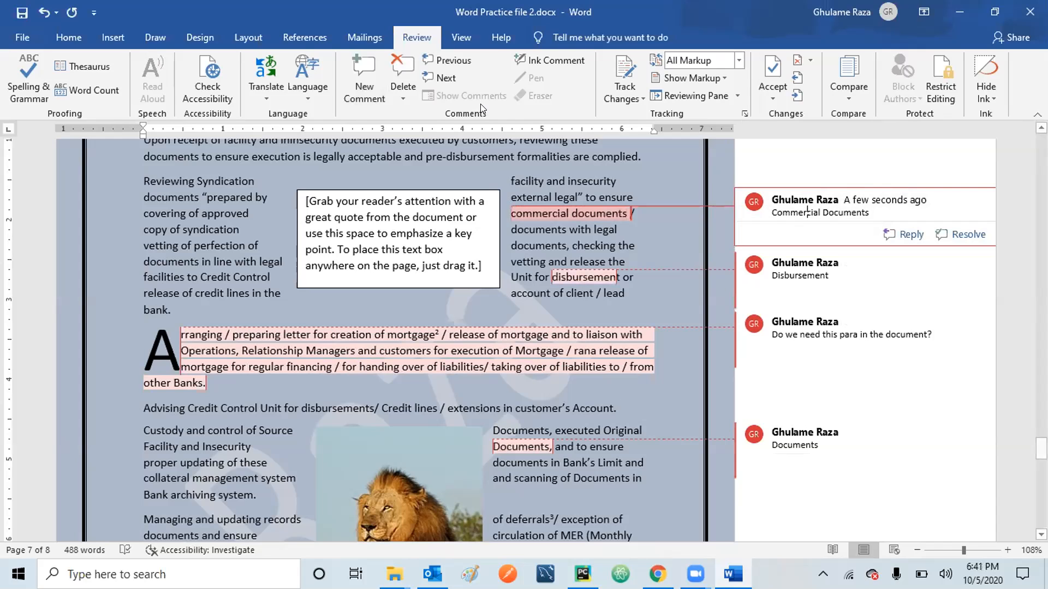
Move through the Disbursement, paragraph-question and Documents comments, then back to Commercial Documents.
left_click(446, 79)
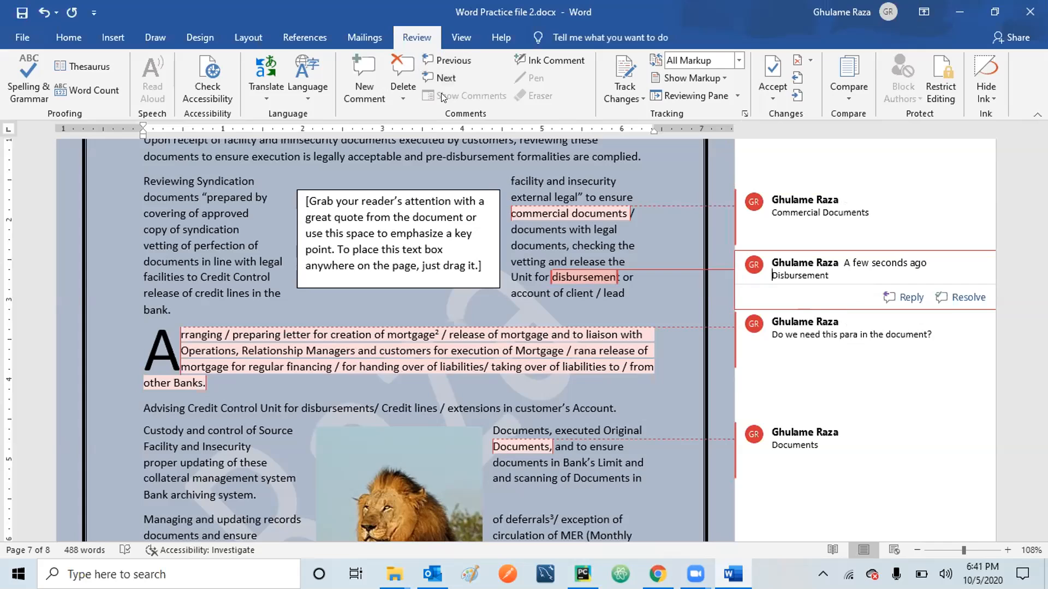
left_click(442, 76)
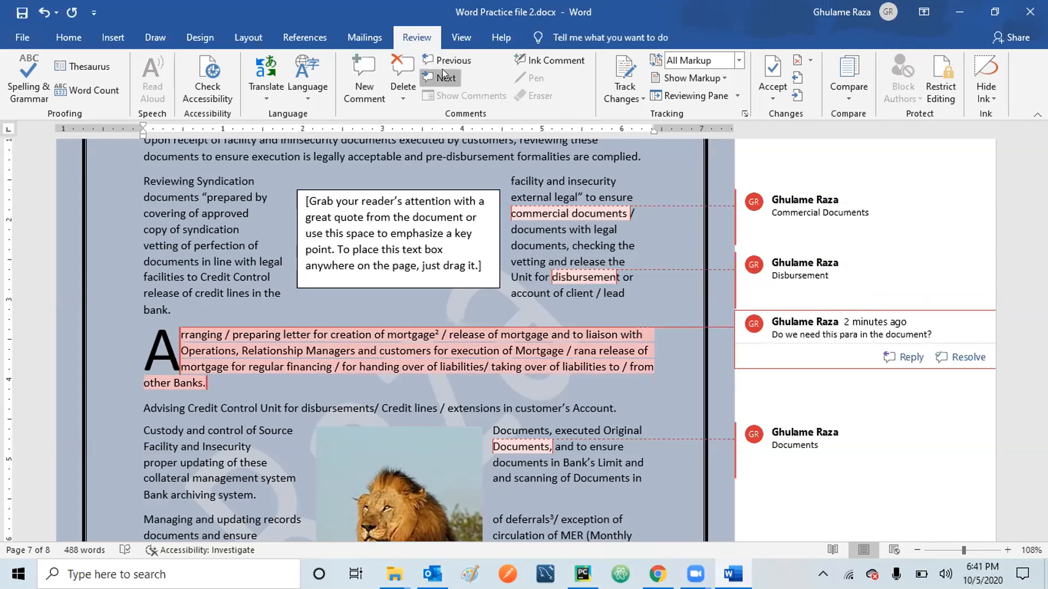
left_click(443, 75)
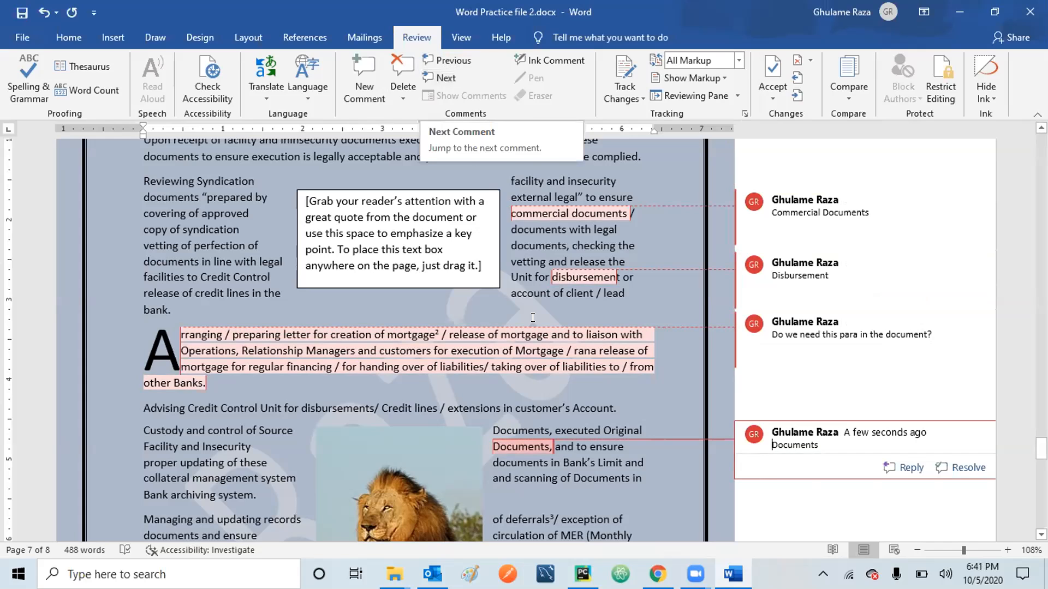
mouse_move(741, 241)
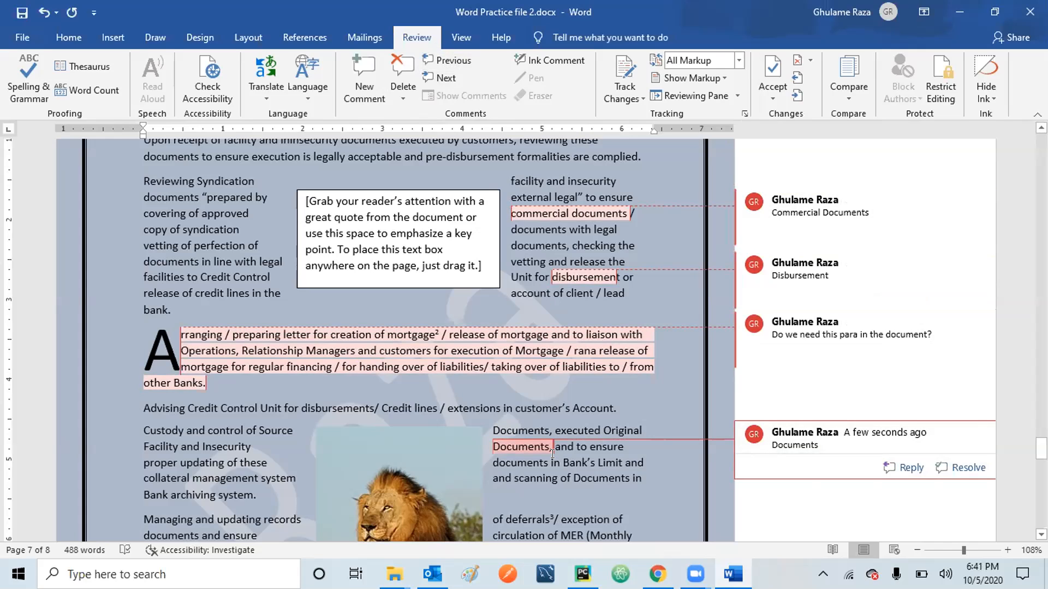
left_click(455, 61)
left_click(454, 62)
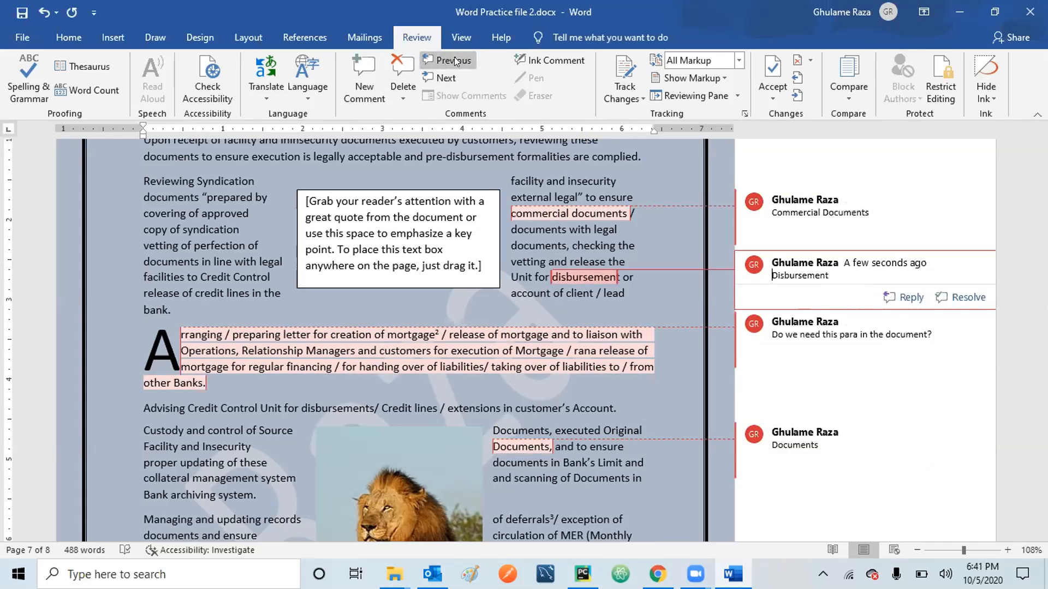
left_click(454, 61)
left_click(455, 61)
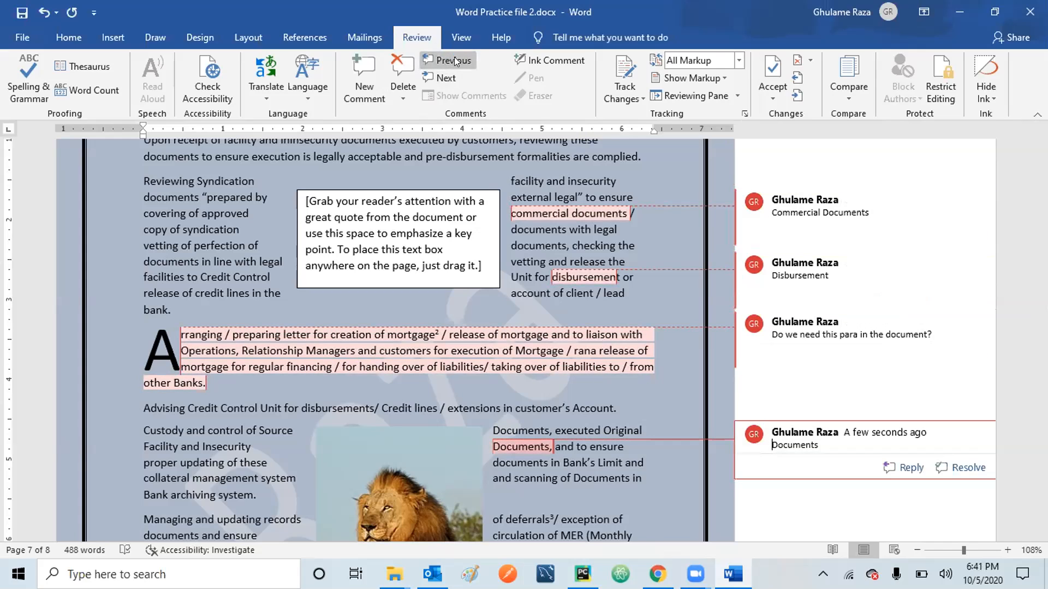
left_click(455, 61)
left_click(455, 61)
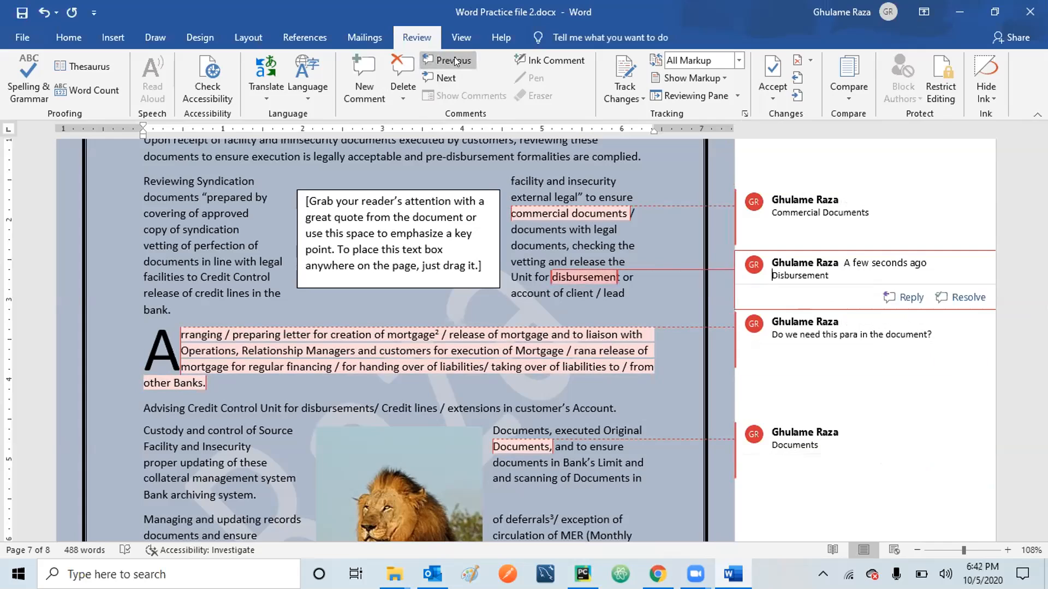
left_click(455, 61)
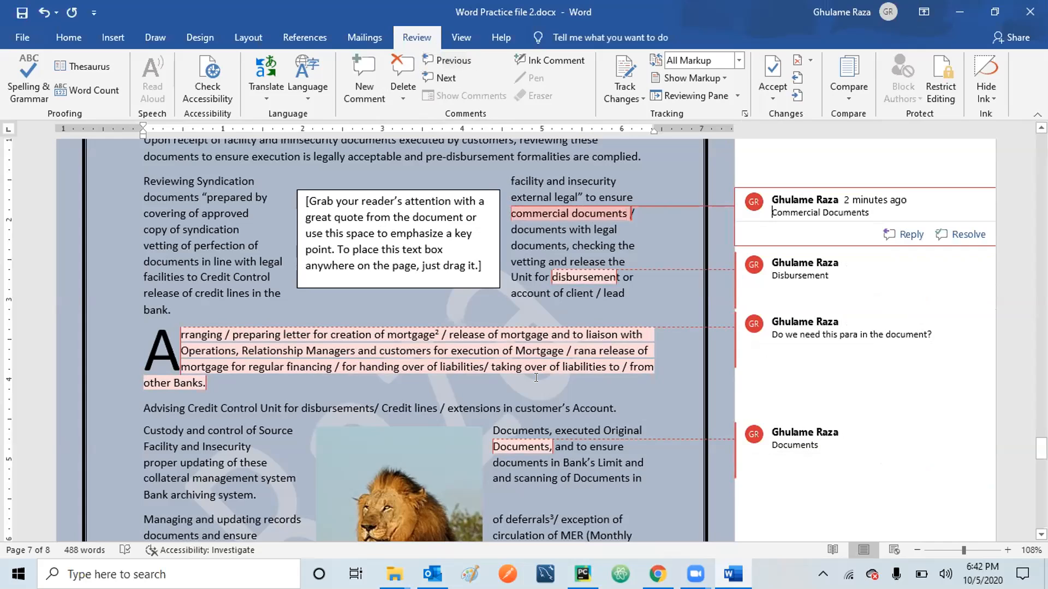
Delete the Disbursement comment, leaving three comments on page 7, and place the cursor at 'lead'.
left_click(811, 264)
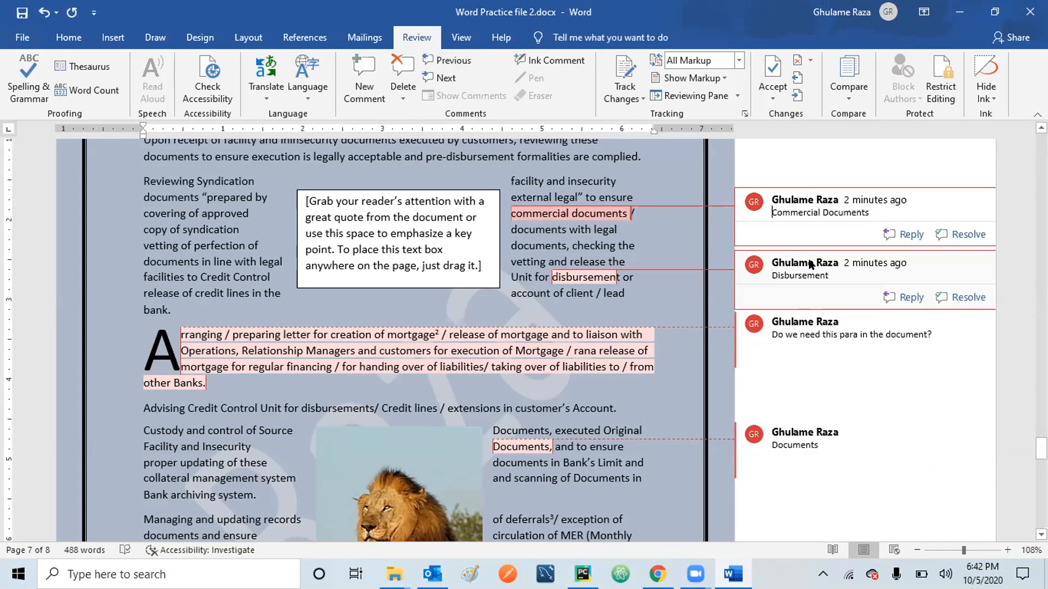
left_click(408, 55)
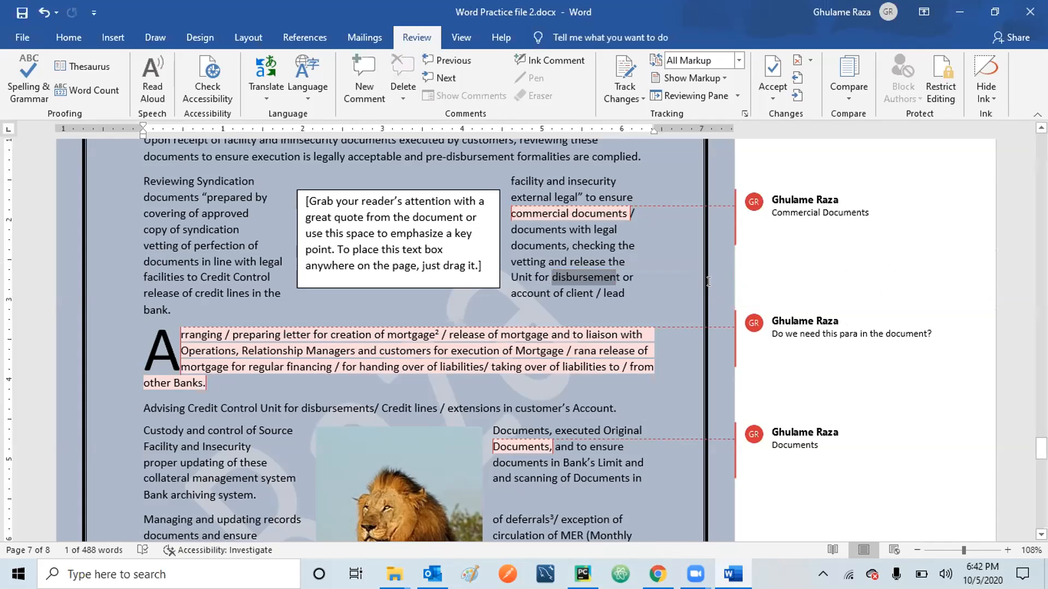
left_click(781, 244)
left_click(599, 289)
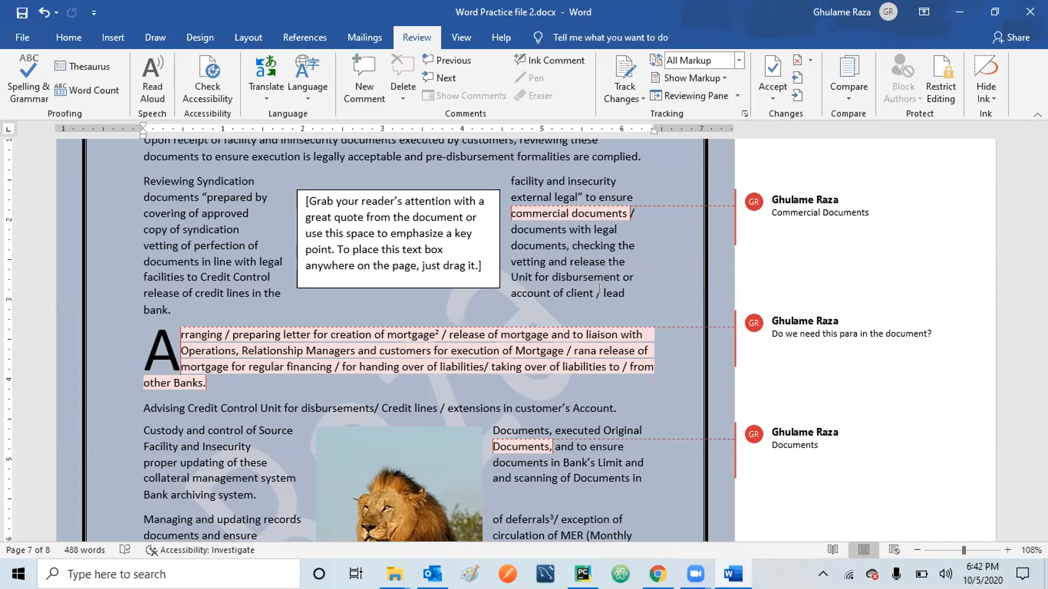
left_click(554, 64)
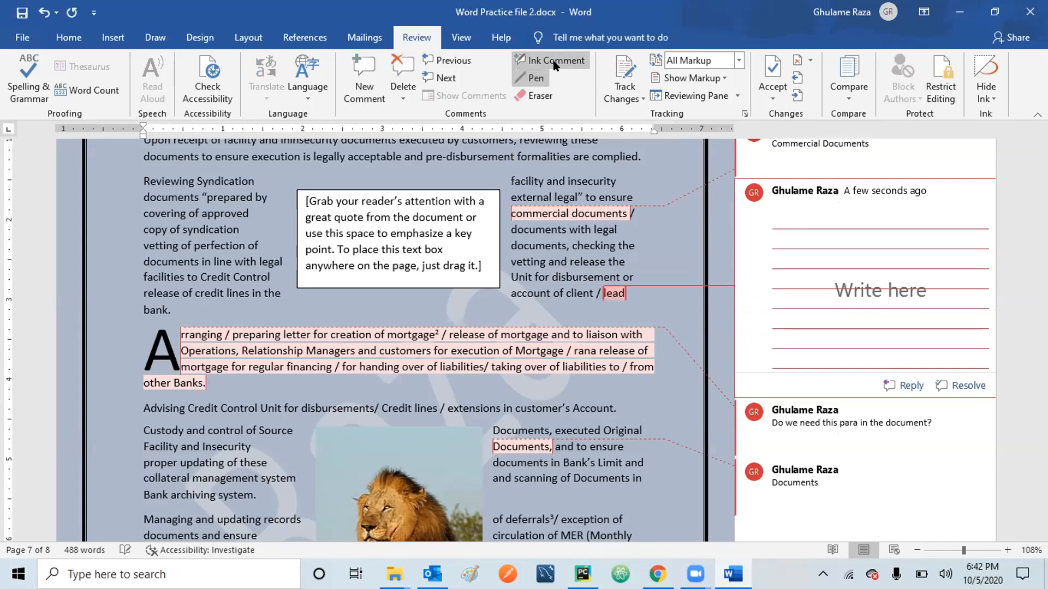
mouse_move(786, 306)
left_mouse_down()
mouse_move(868, 328)
mouse_move(924, 289)
left_mouse_up()
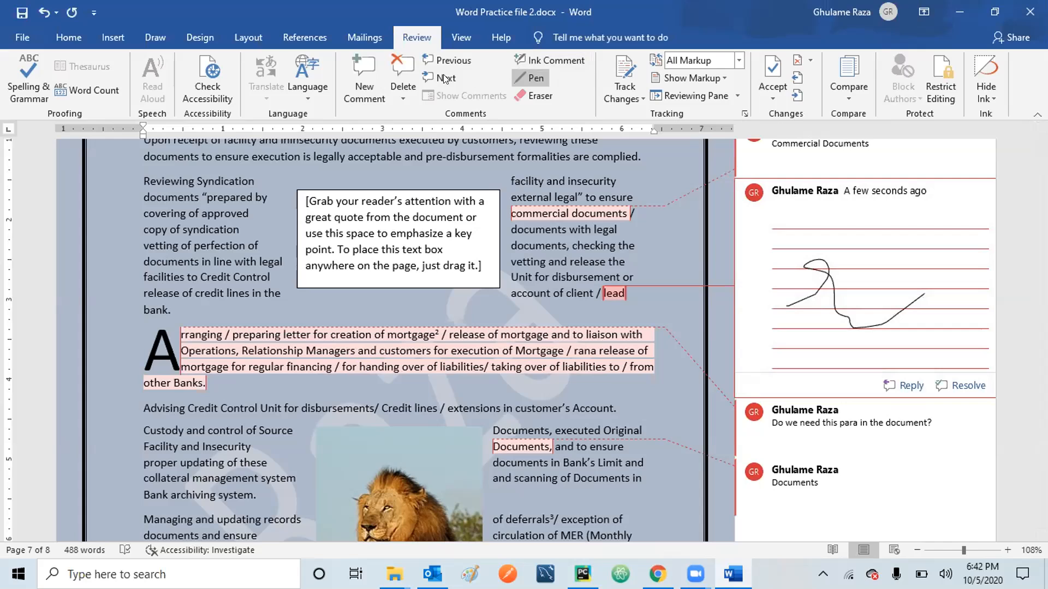
left_click(394, 64)
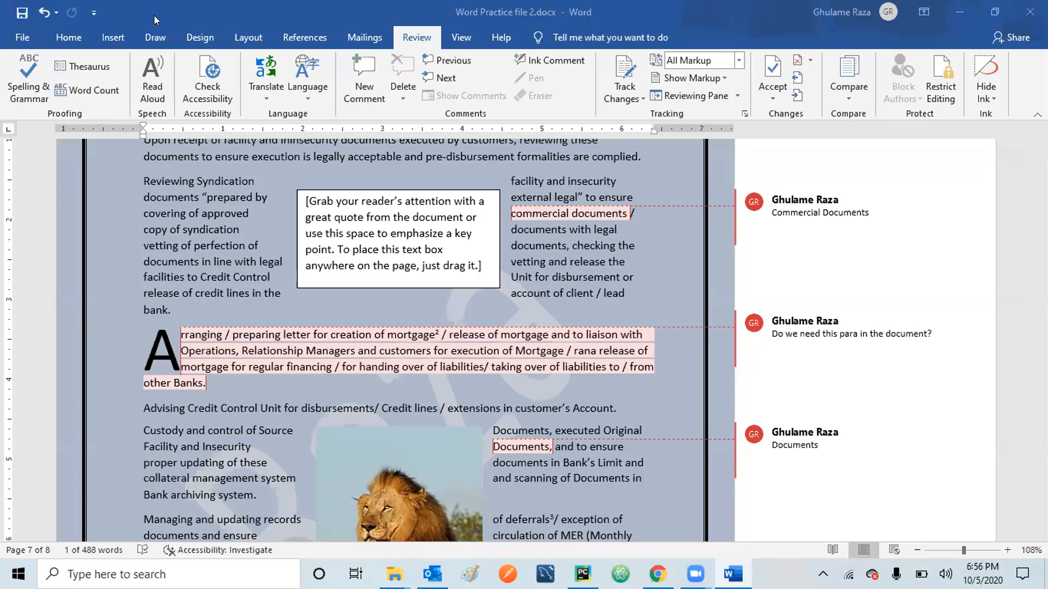
left_click(214, 34)
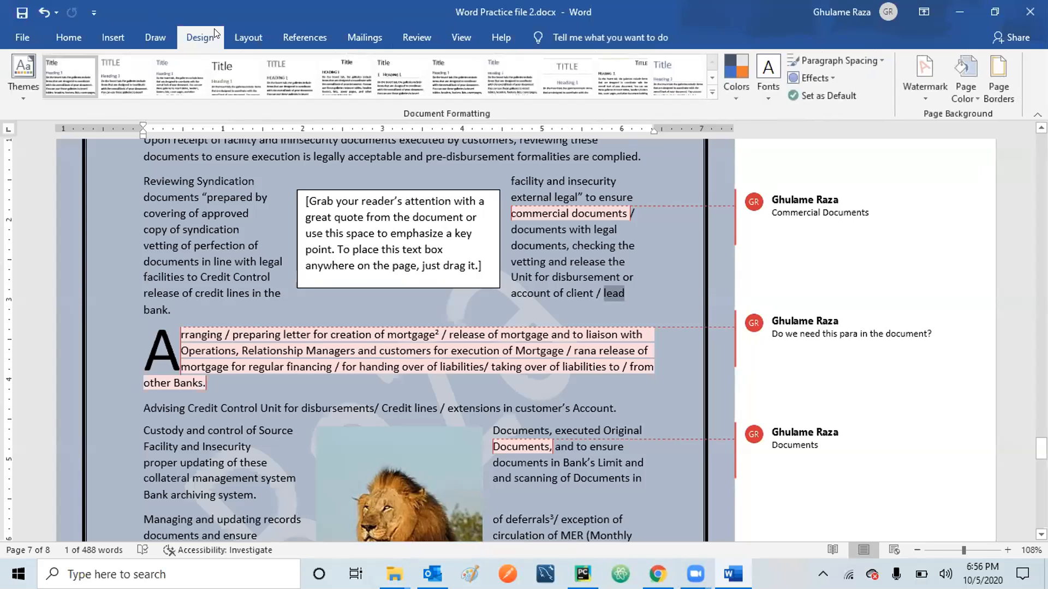
left_click(260, 33)
left_click(300, 40)
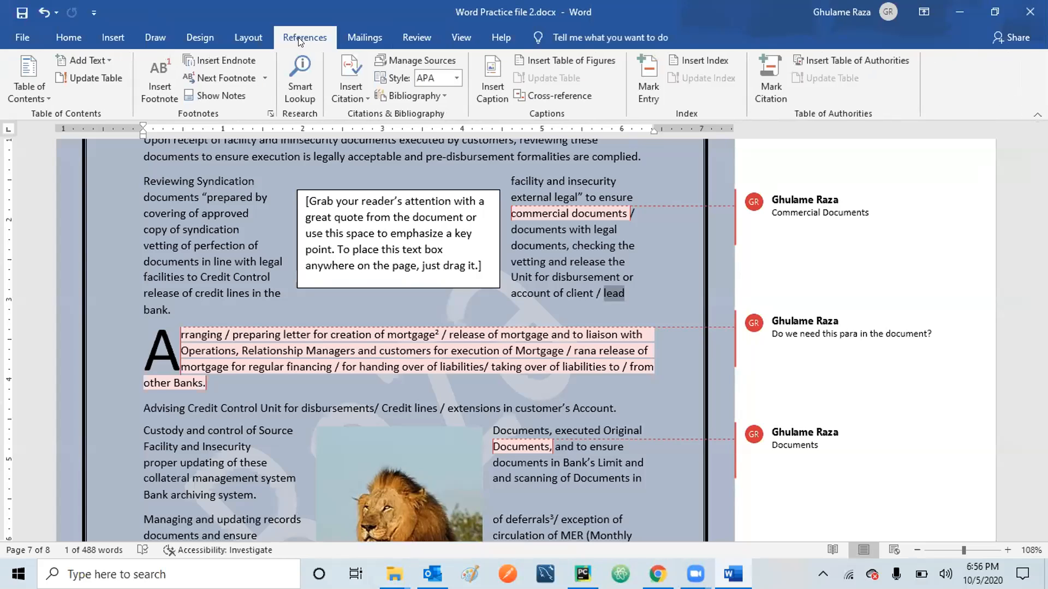
left_click(362, 38)
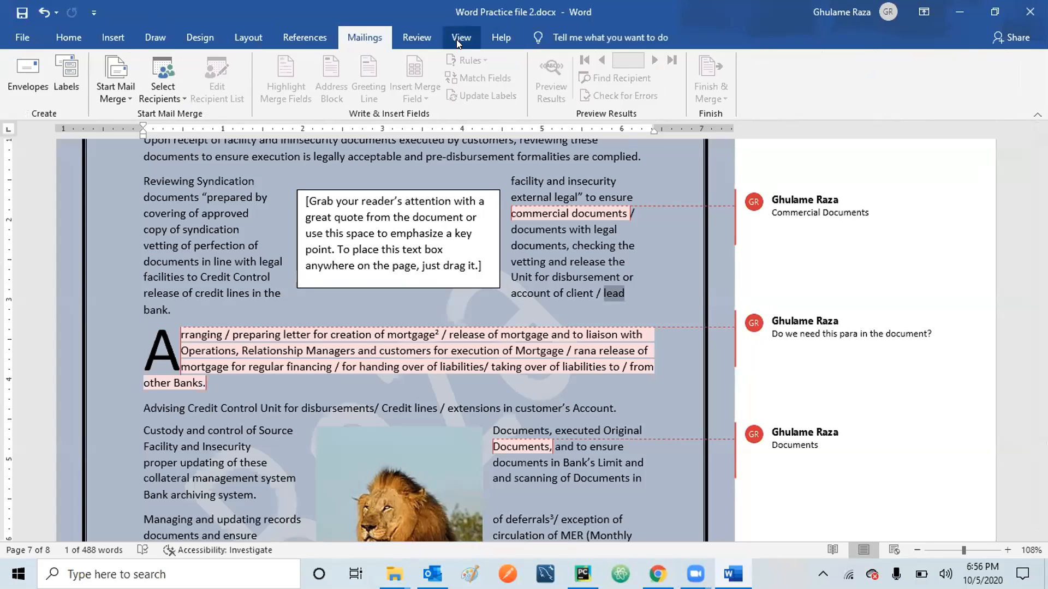
left_click(422, 38)
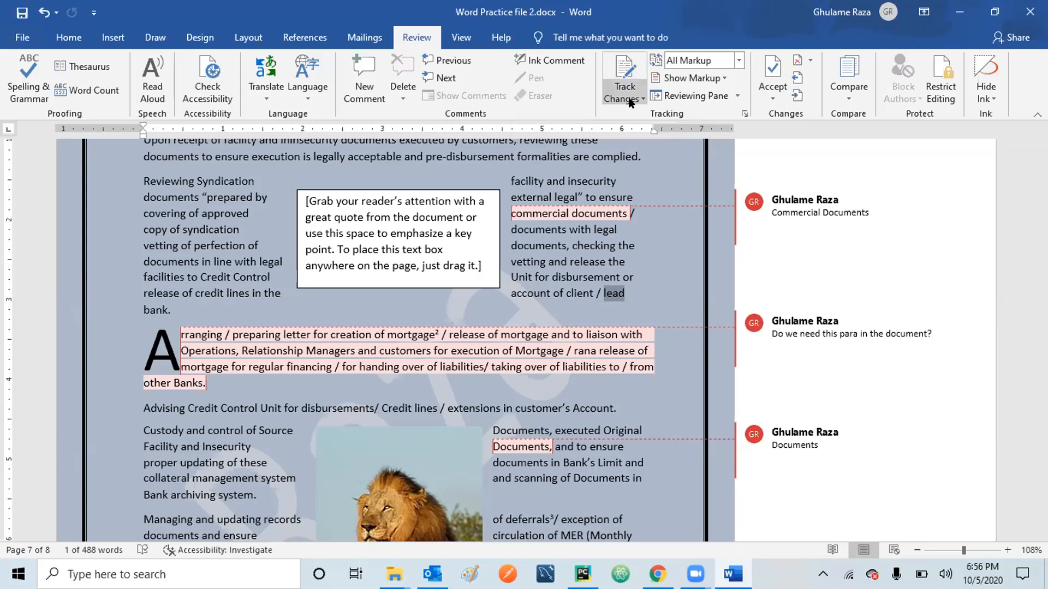
With Track Changes on, insert 'aiajajajaja' into 'acceptable' and delete 'and pre-disbursement formalities'.
left_click(626, 65)
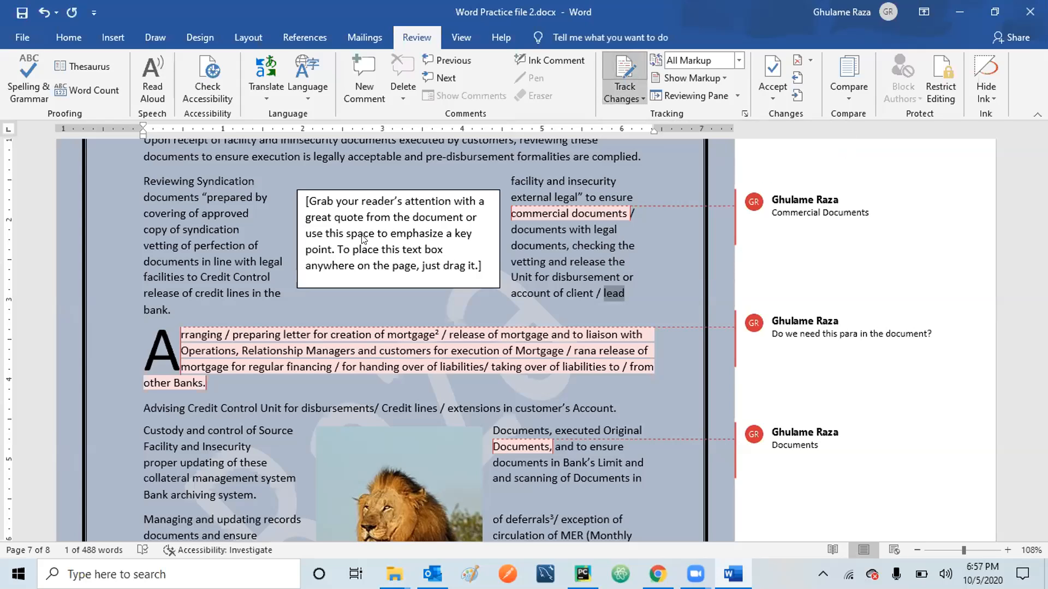
left_click(367, 156)
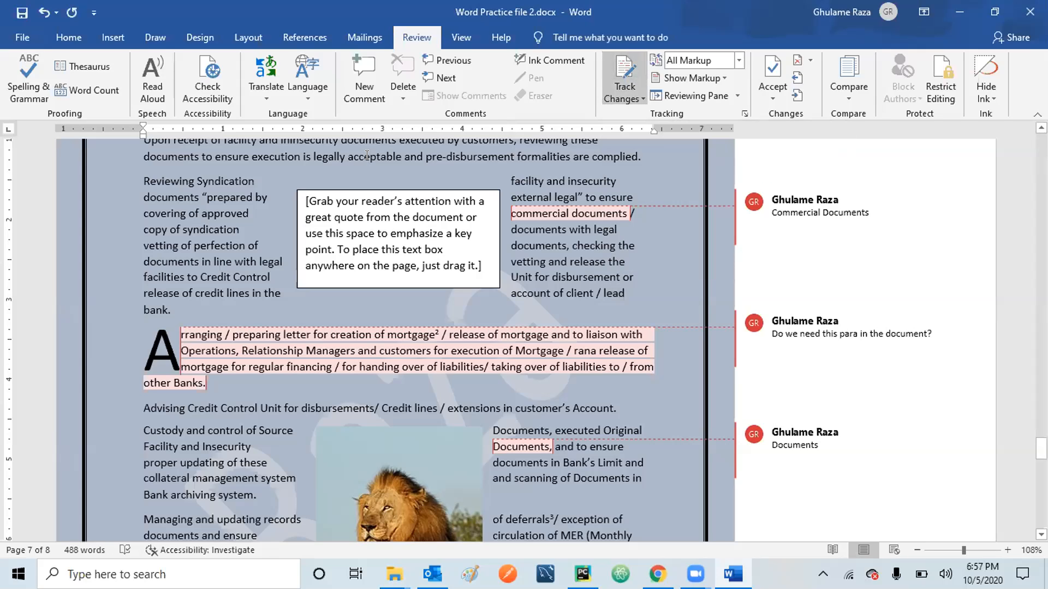
type("aiajajajaja")
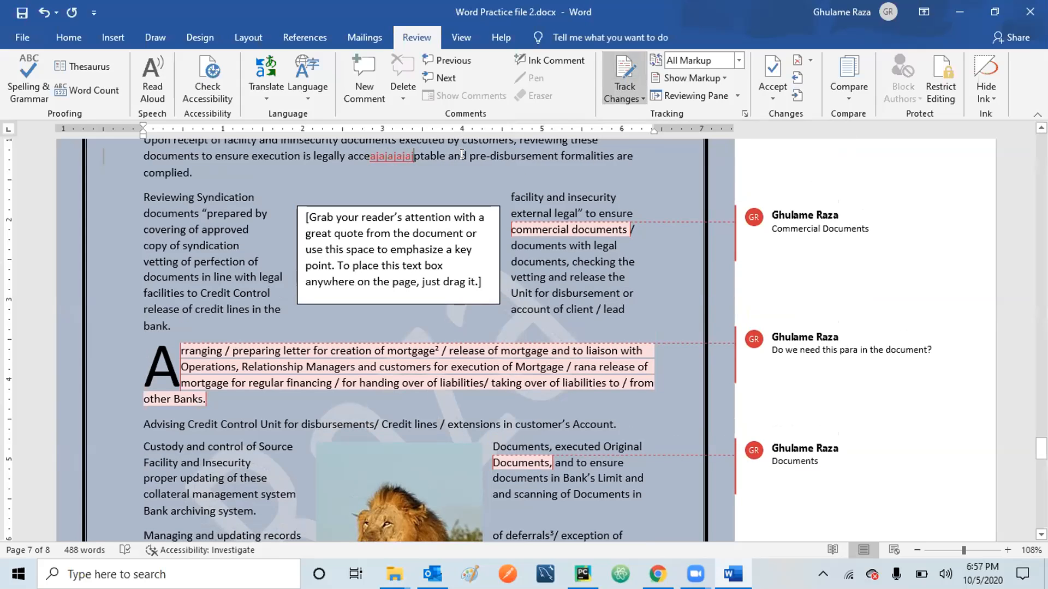
left_click_drag(461, 155, 573, 155)
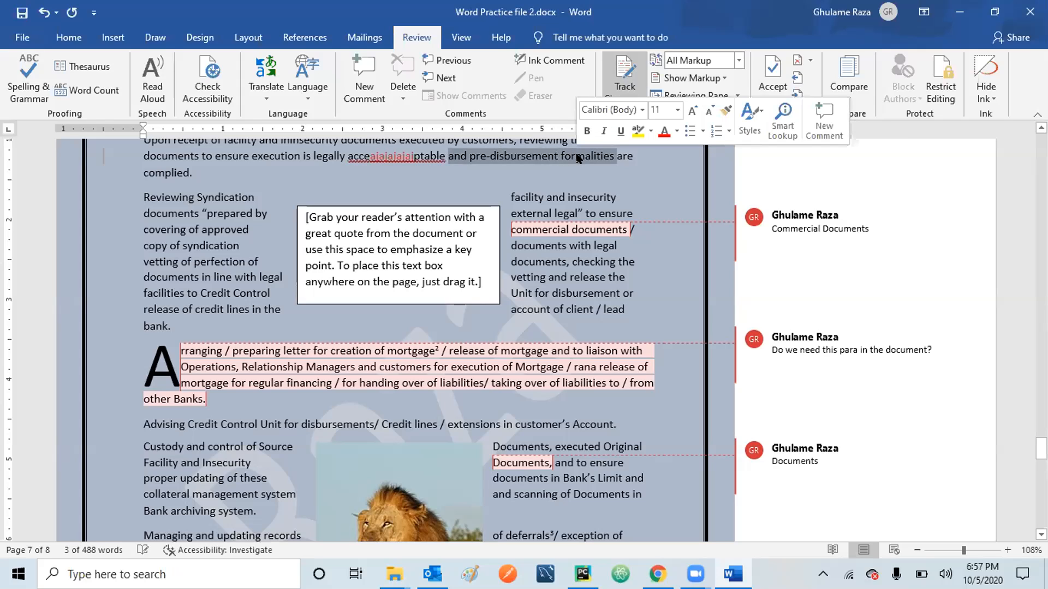
key("Delete")
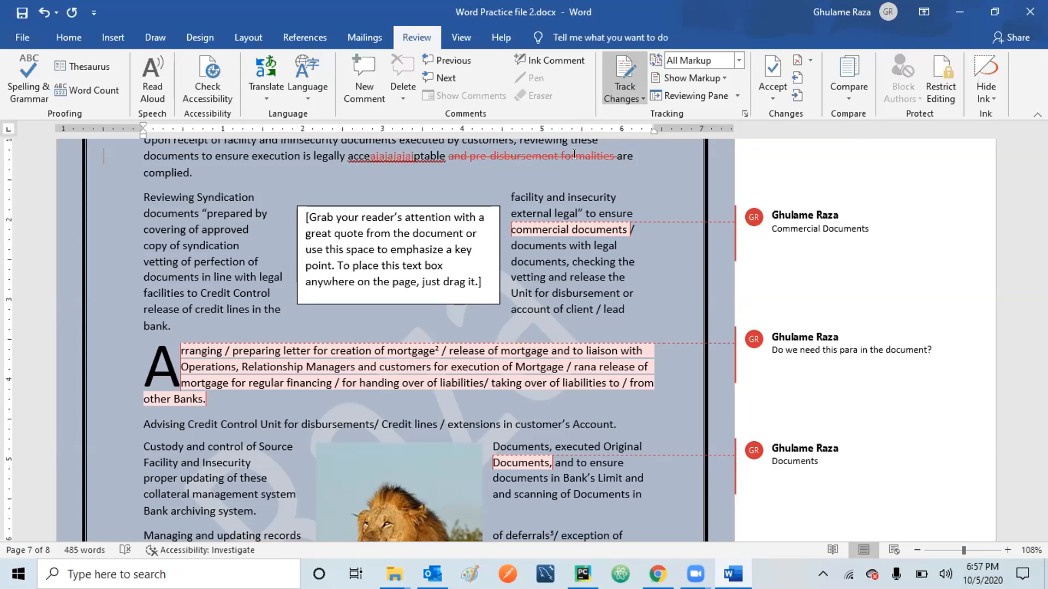
Accept the tracked insertion and the tracked deletion of the phrase.
left_click(767, 99)
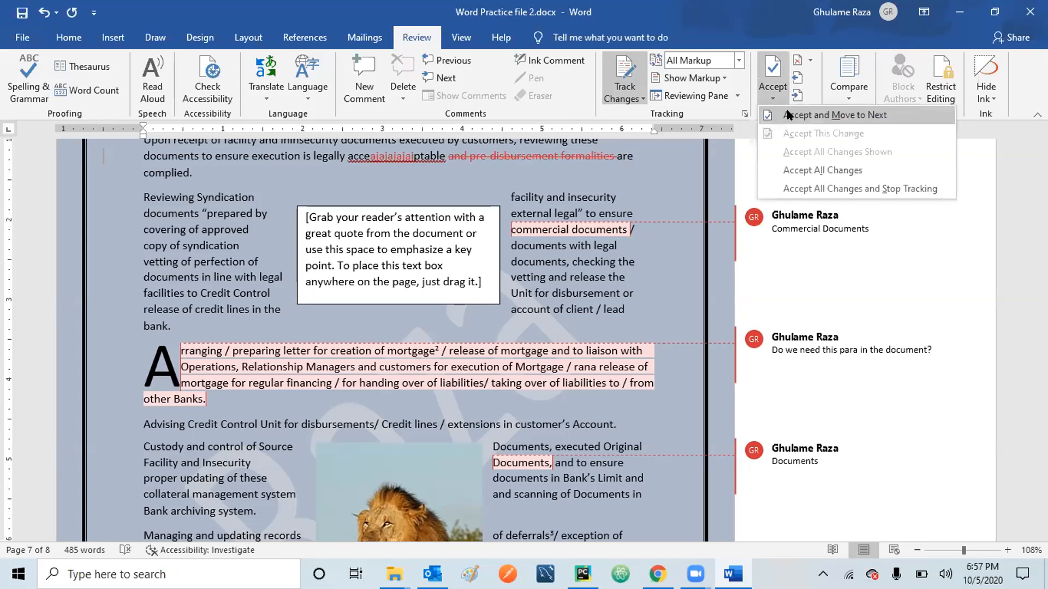
left_click(789, 114)
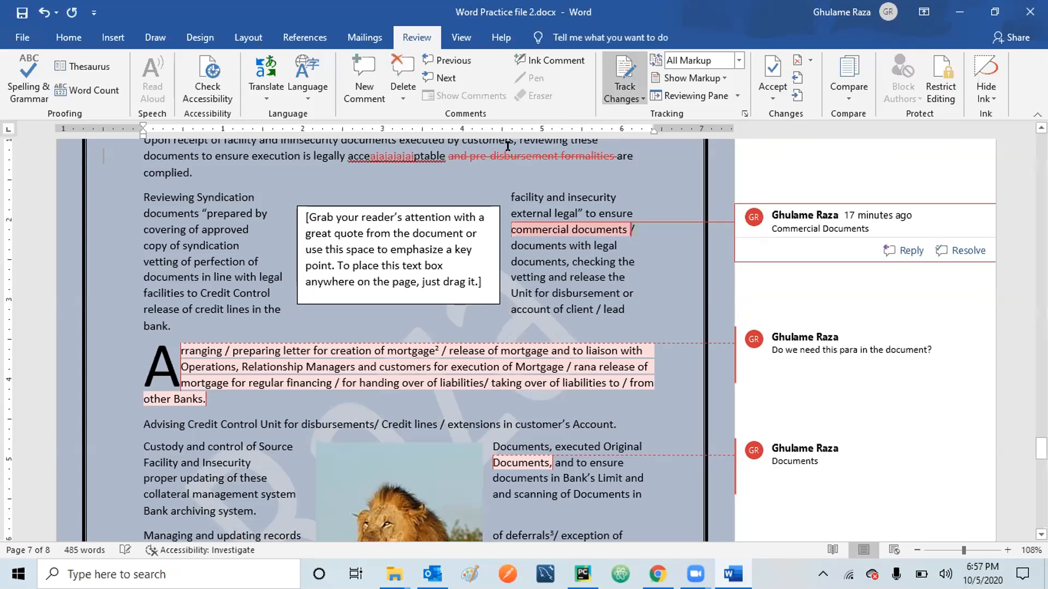
left_click(766, 92)
left_click(780, 115)
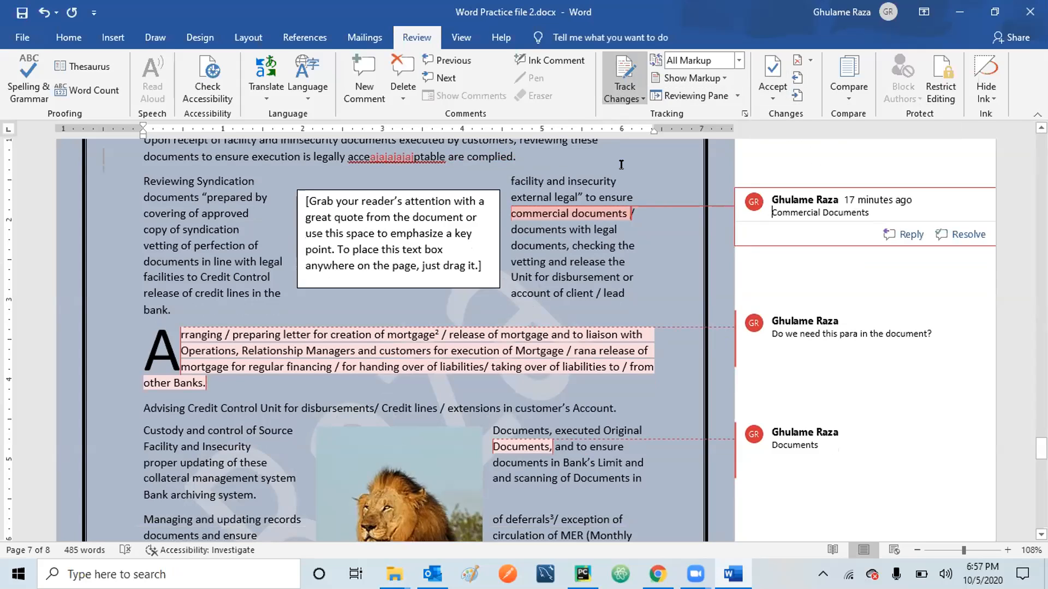
Undo the acceptance, the phrase deletion and the inserted letters to restore the original sentence.
left_click(42, 12)
left_click(43, 12)
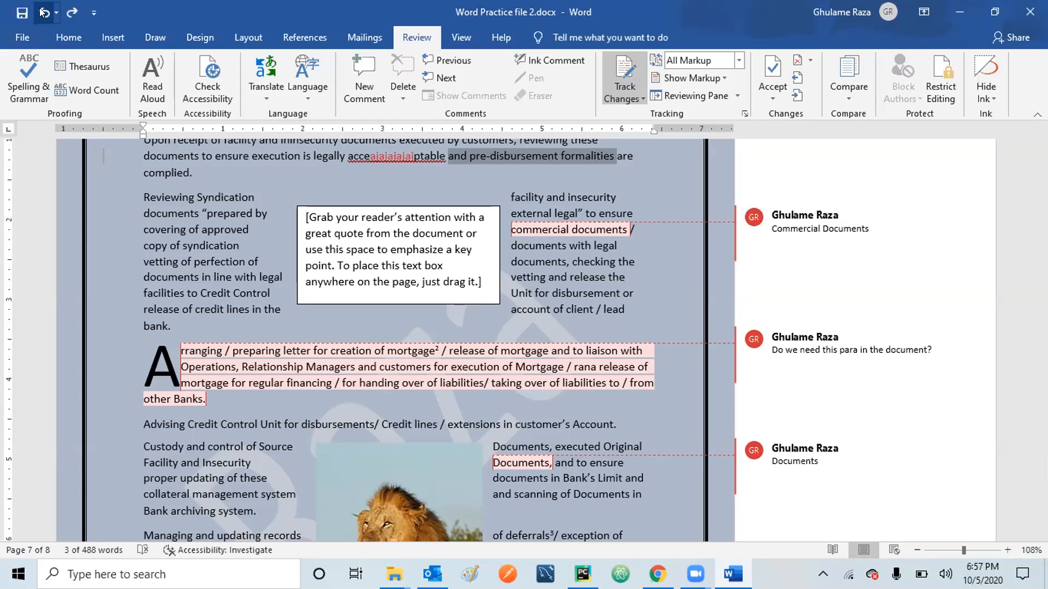
left_click(43, 12)
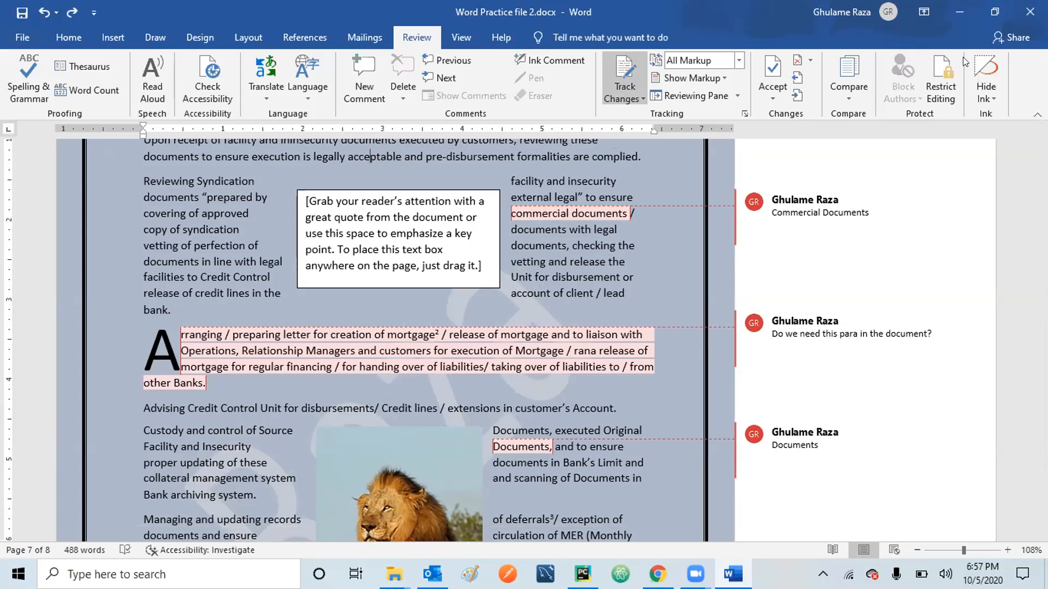
Restrict editing to No changes (Read only) and enforce the protection with a password.
left_click(938, 76)
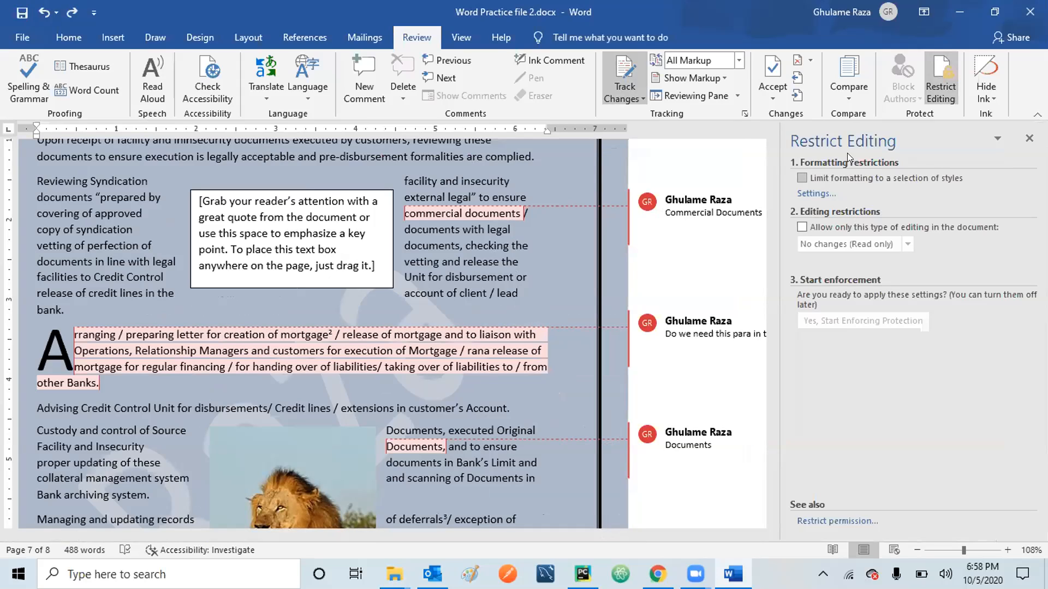
left_click(801, 227)
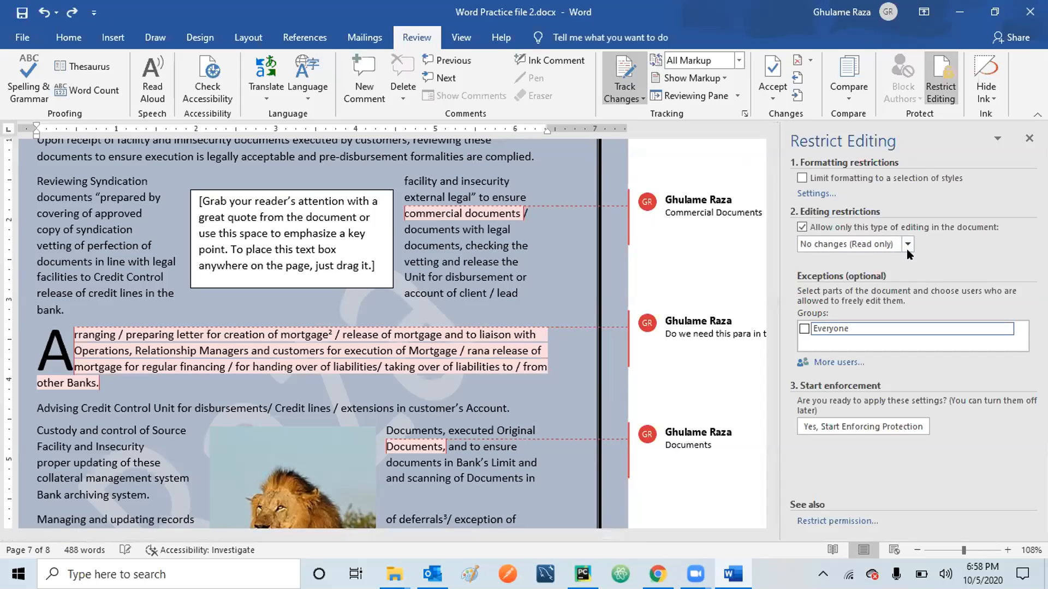
left_click(850, 426)
left_click(593, 259)
type("123")
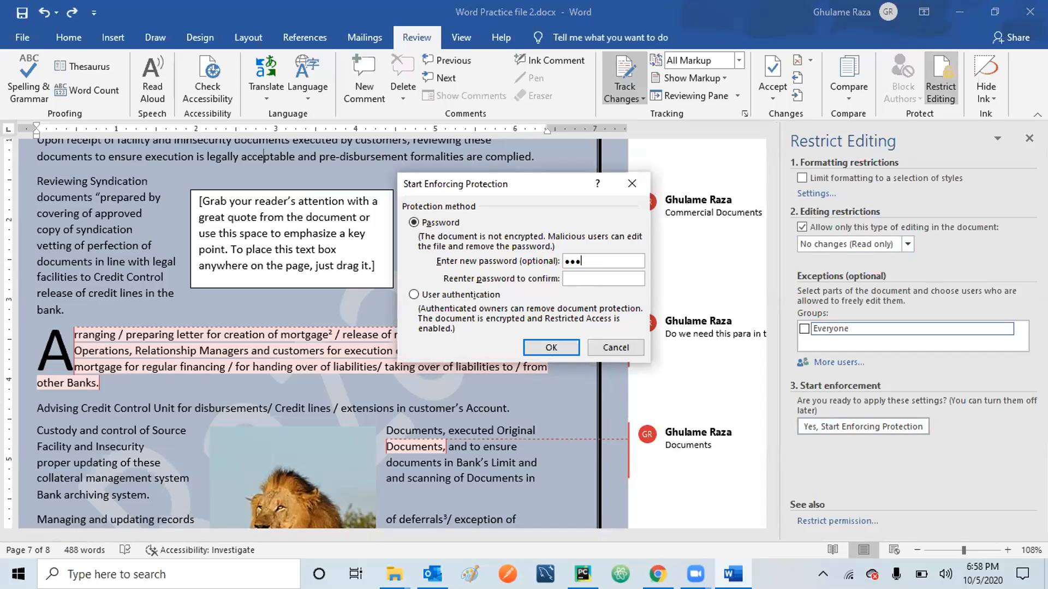
left_click(584, 275)
type("123")
left_click(549, 348)
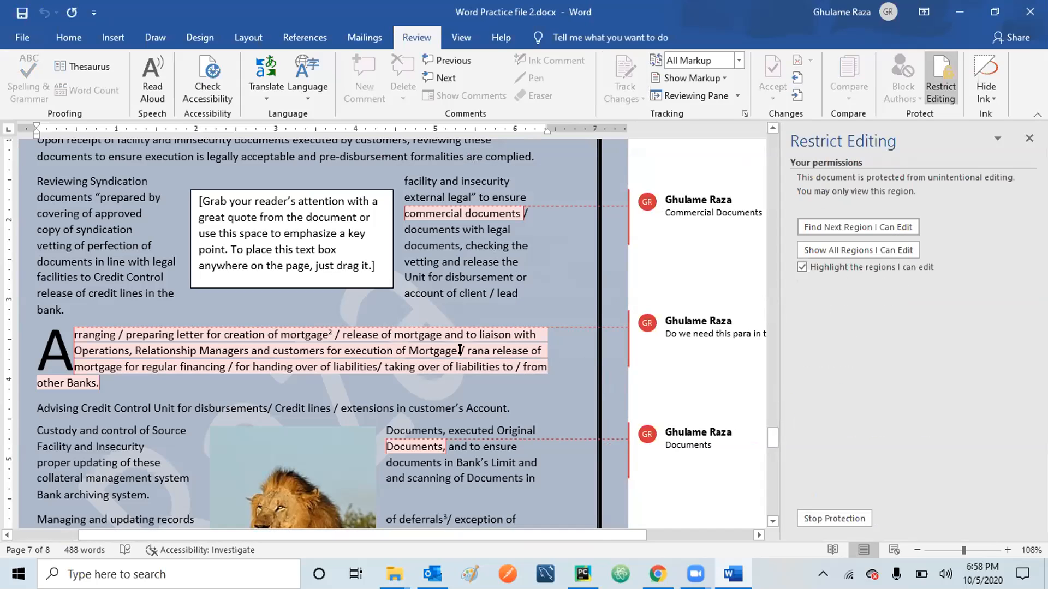
double_click(461, 277)
key("Delete")
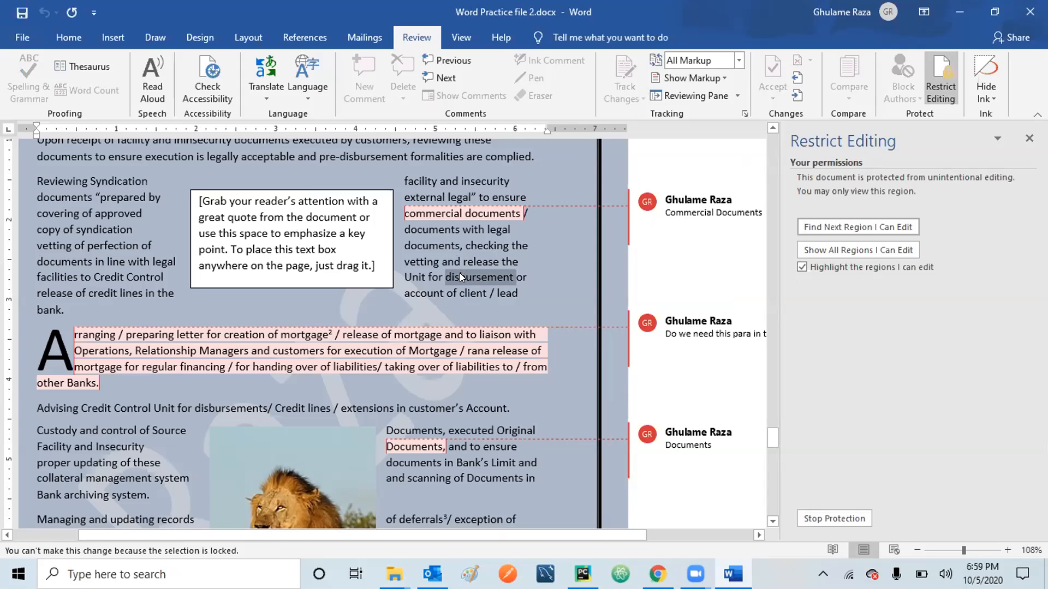
key("Delete")
key("Delete")
key("Delete")
key("Delete")
key("Delete")
key("Delete")
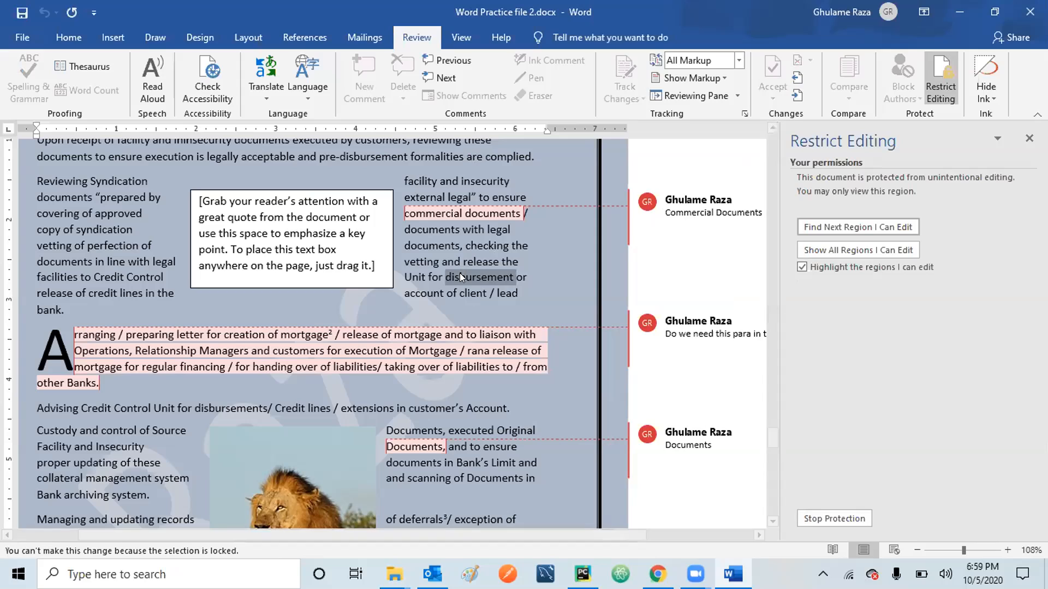
key("Delete")
left_click(439, 211)
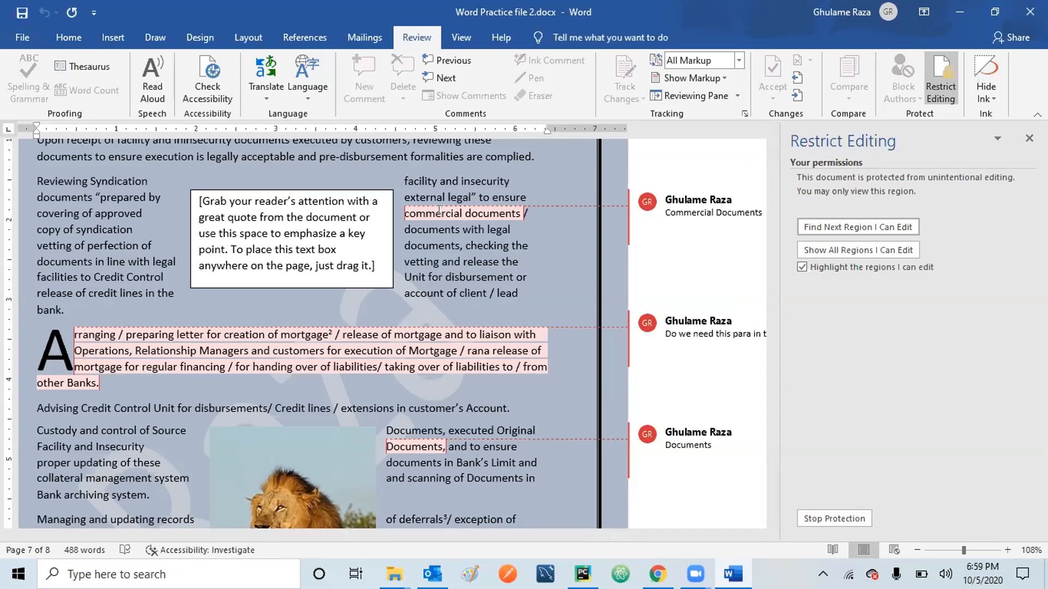
Stop protection with the password, then test editing by typing text and deleting it.
left_click(811, 519)
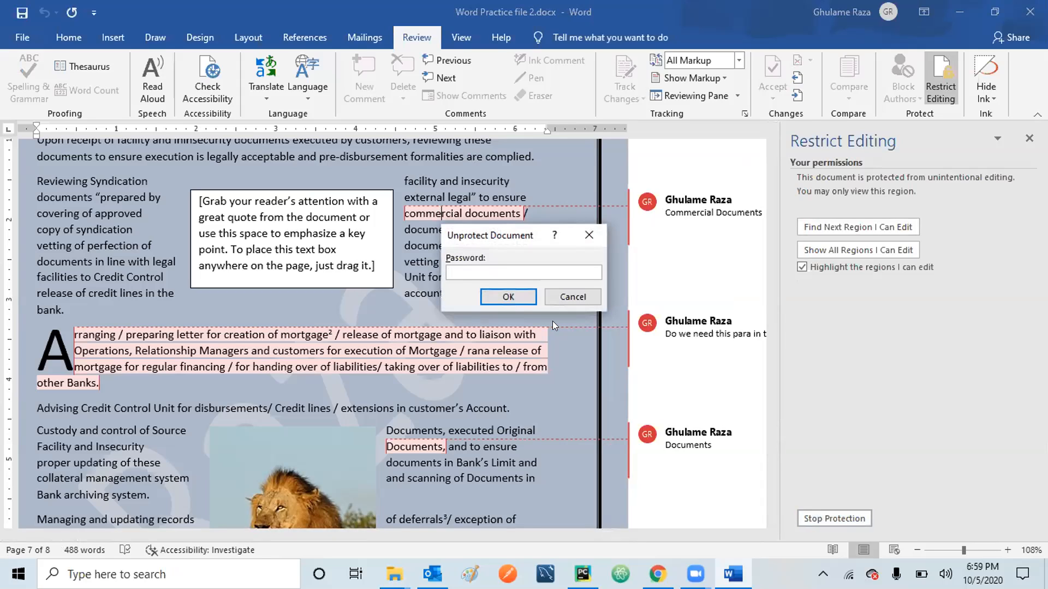
type("123")
left_click(516, 296)
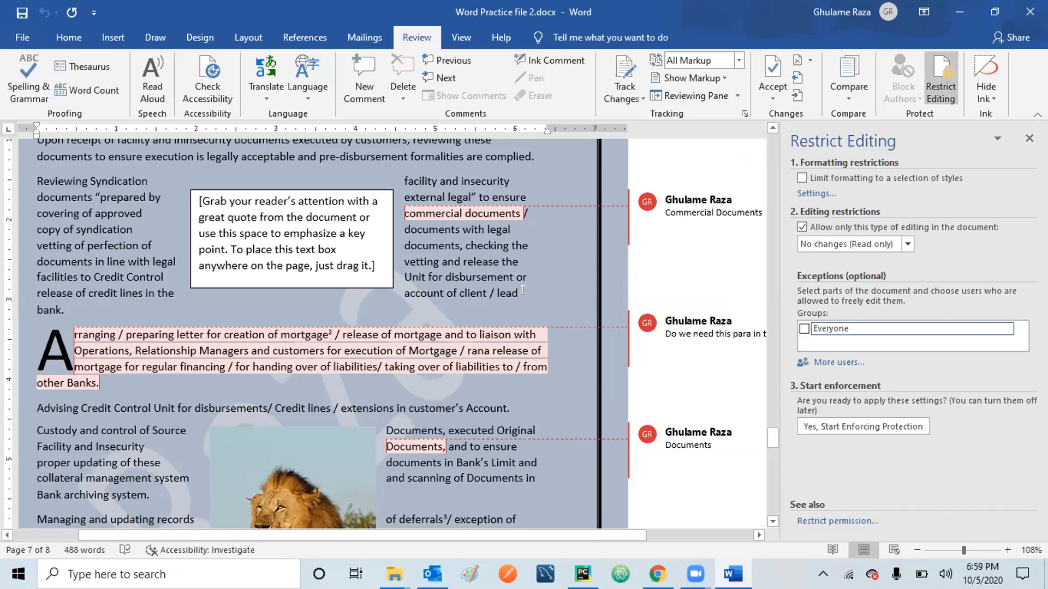
type("xxxx")
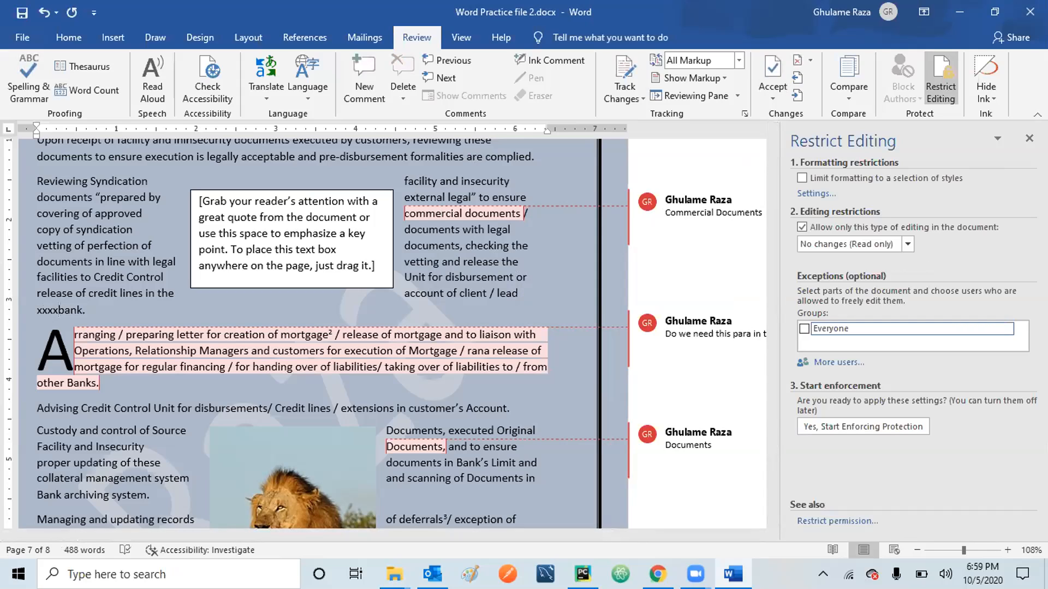
key("BackSpace")
key("BackSpace")
key("BackSpace")
key("BackSpace")
key("BackSpace")
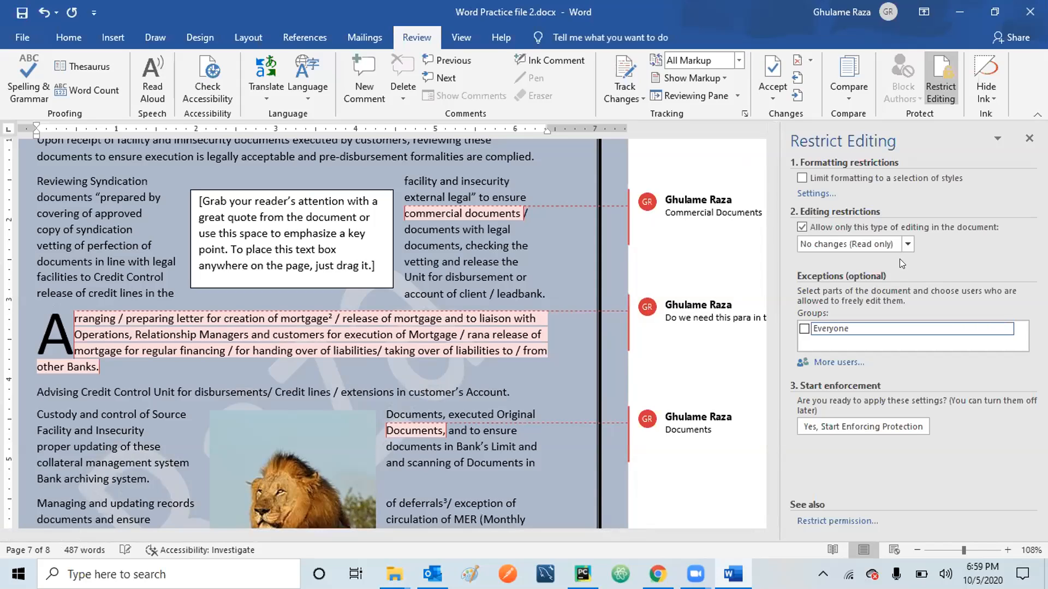
Restrict editing to Comments only and enforce it with a confirmed password.
left_click(905, 244)
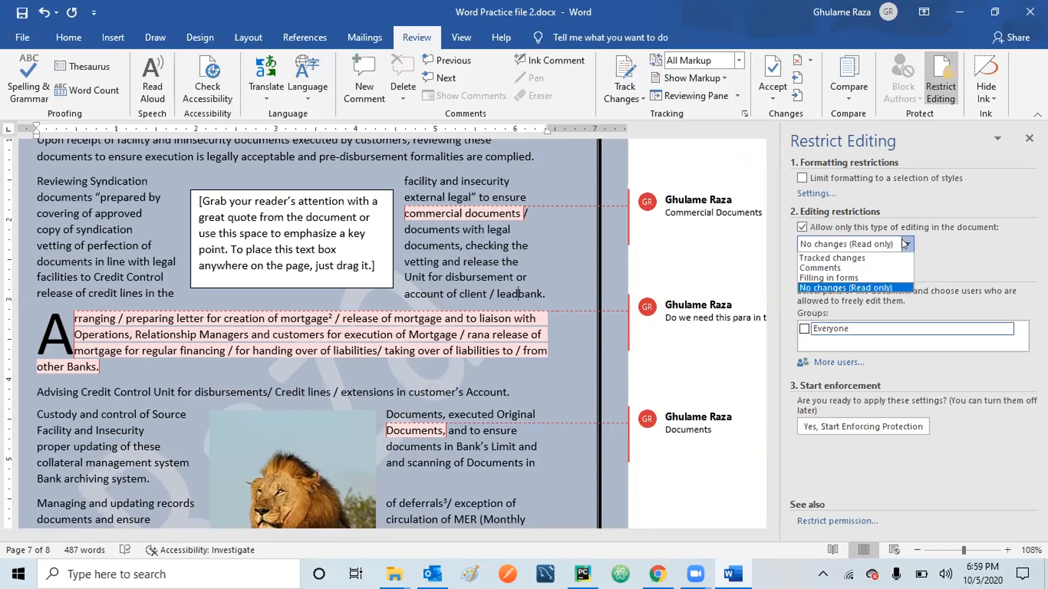
left_click(826, 268)
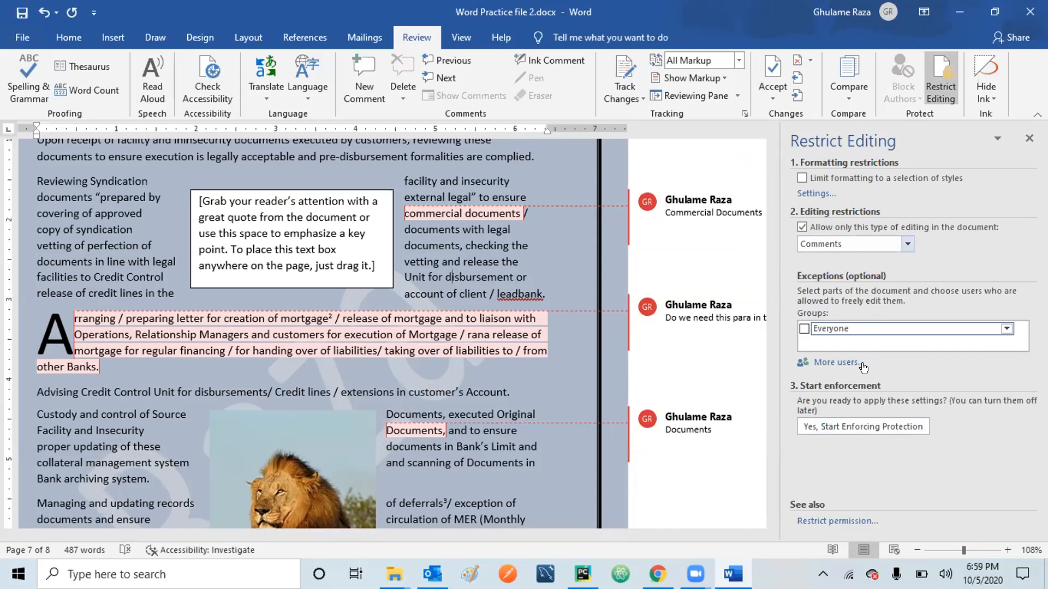
left_click(844, 420)
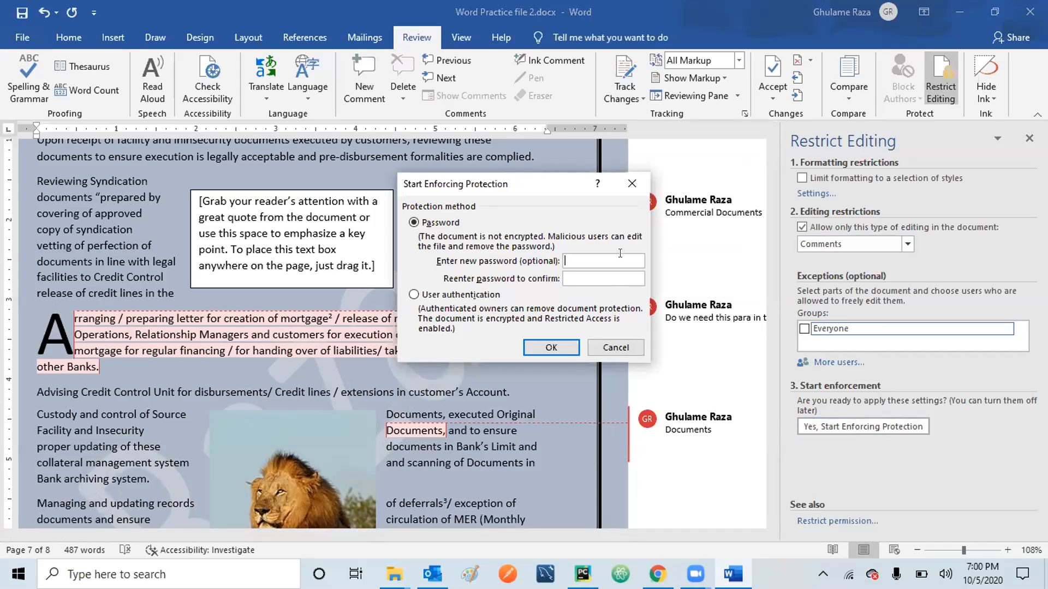
type("123")
key("Tab")
type("123")
left_click(552, 348)
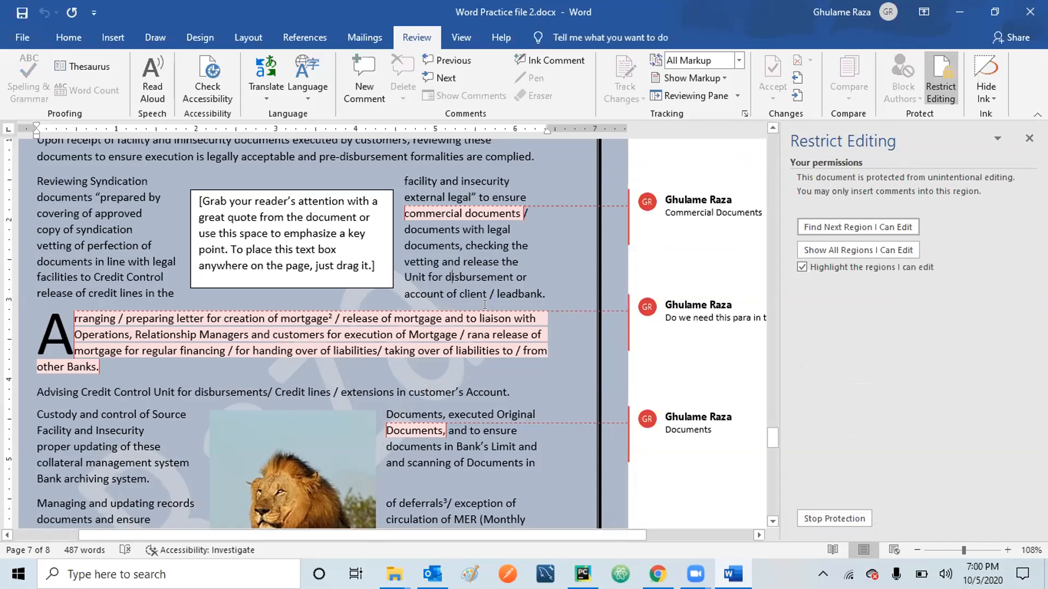
Confirm edits are blocked, comment 'A few' on 'and', then comment on 'Bank's Limit'.
right_click(457, 255)
left_click(437, 244)
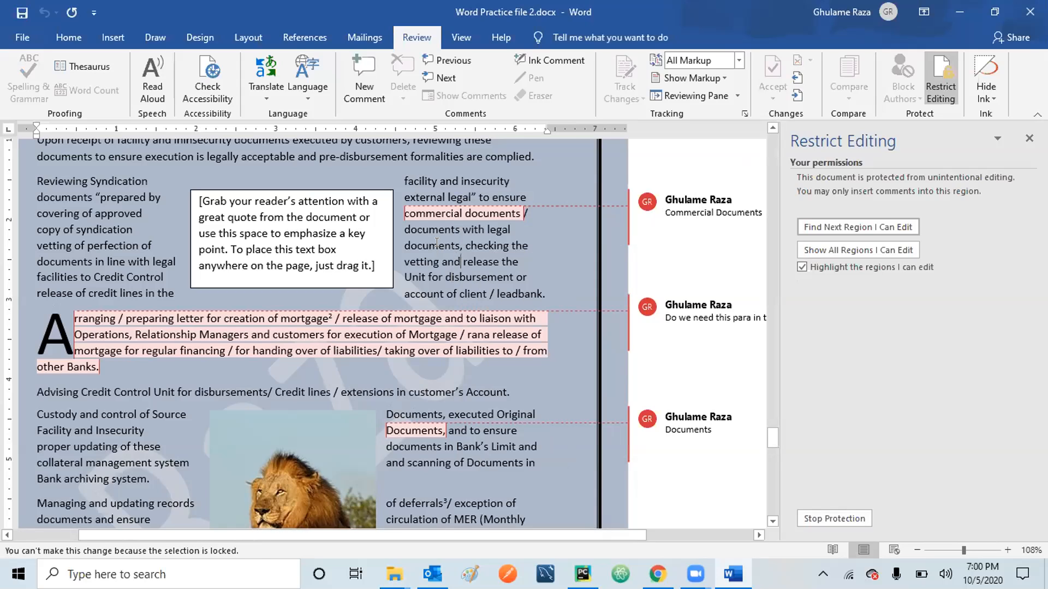
left_click(357, 63)
type("A few")
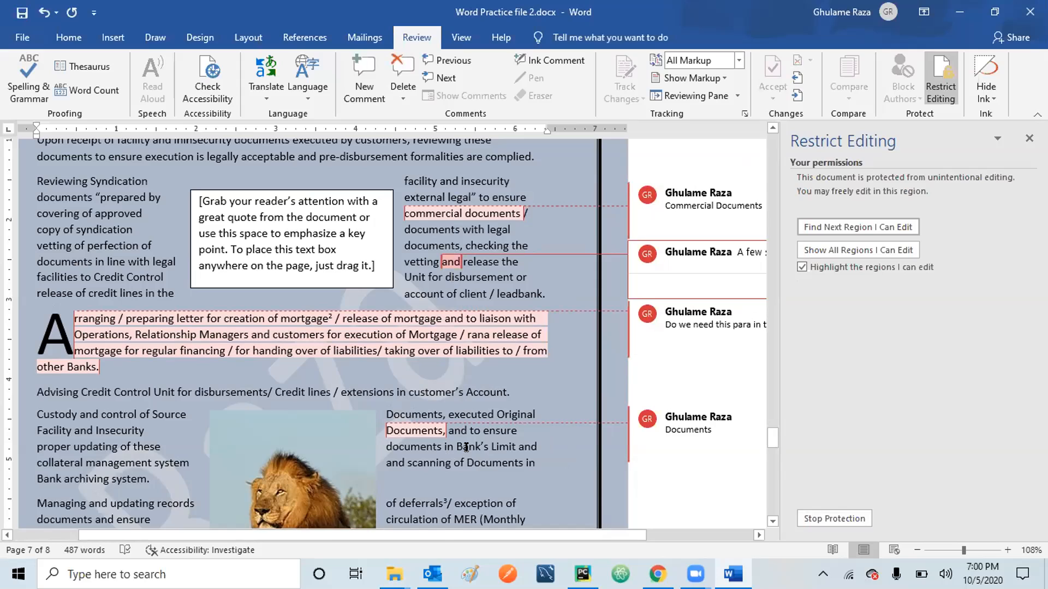
left_click_drag(466, 447, 504, 449)
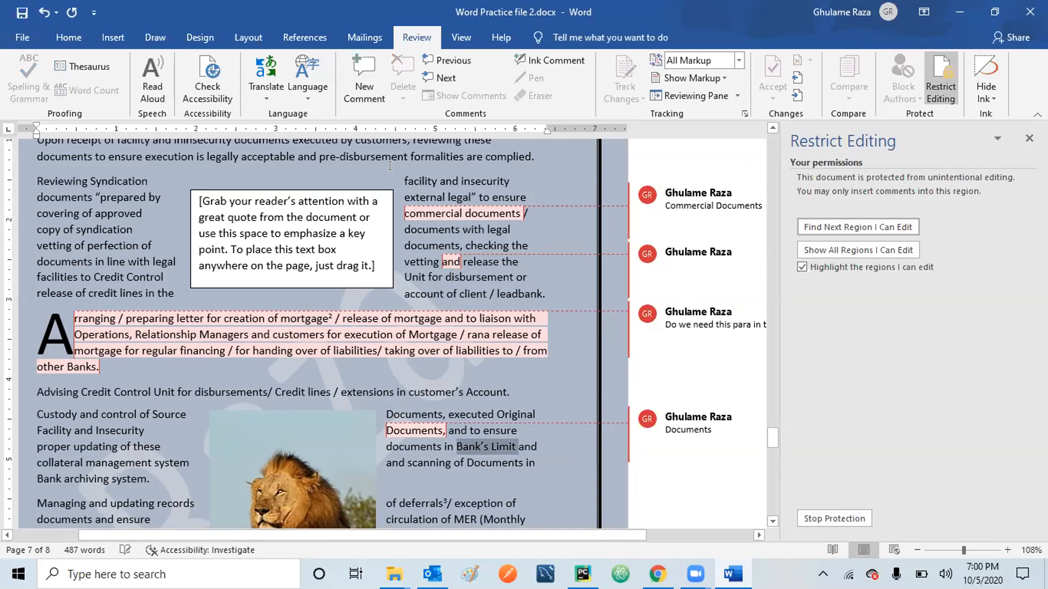
left_click(355, 74)
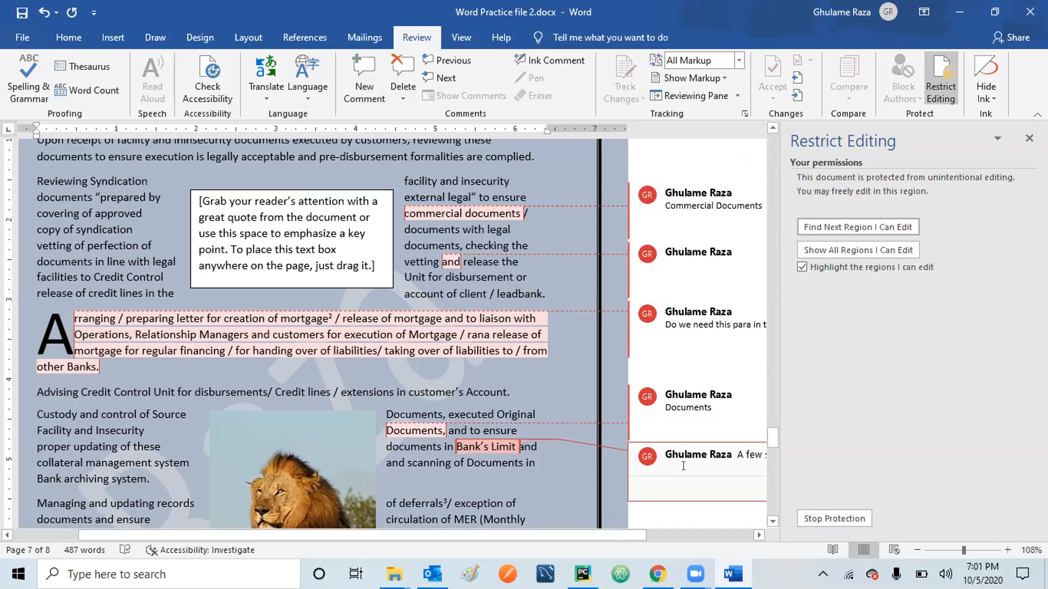
Remove the comments-only protection by entering the password.
left_click(834, 517)
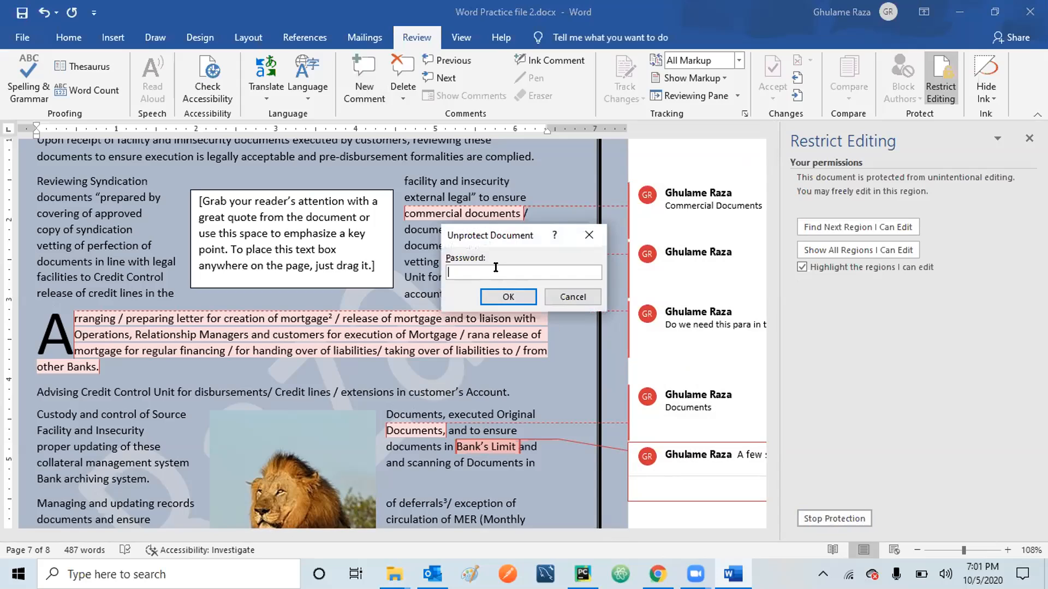
type("•••")
left_click(520, 290)
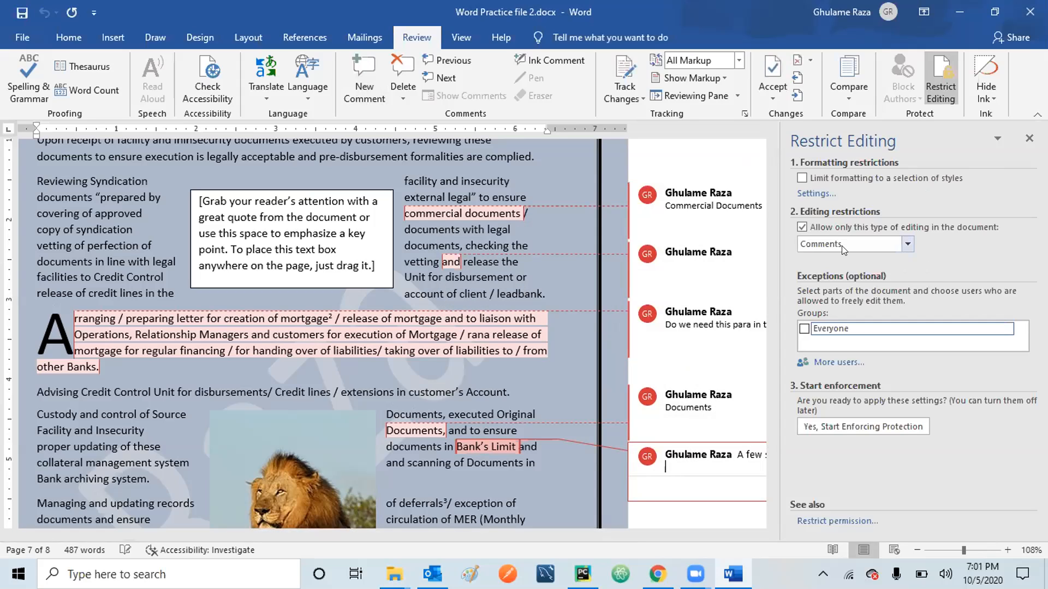
Restrict editing to Tracked changes and enforce it with a confirmed password.
left_click(904, 242)
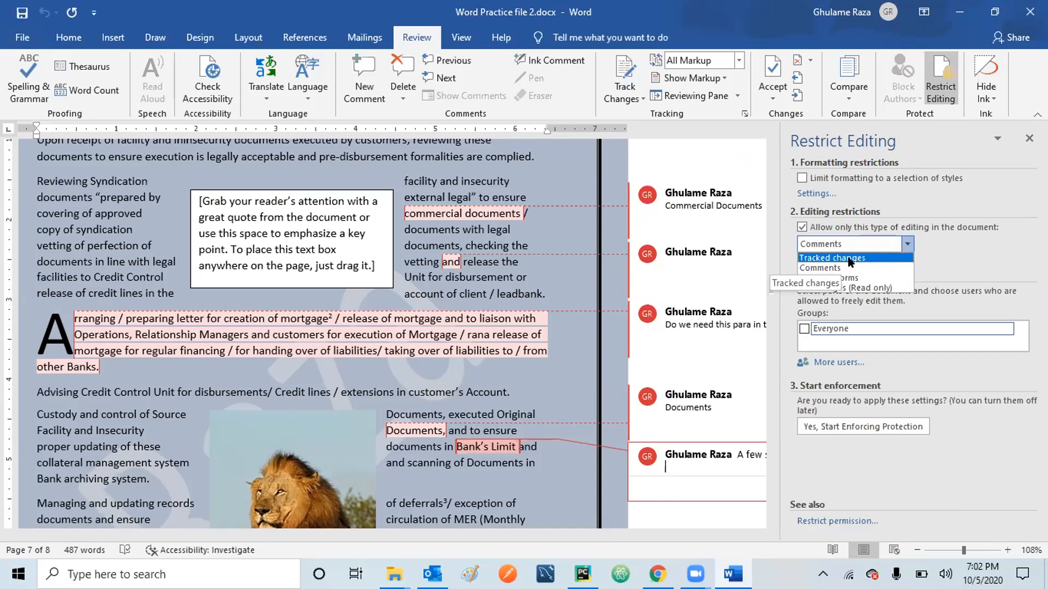
left_click(850, 259)
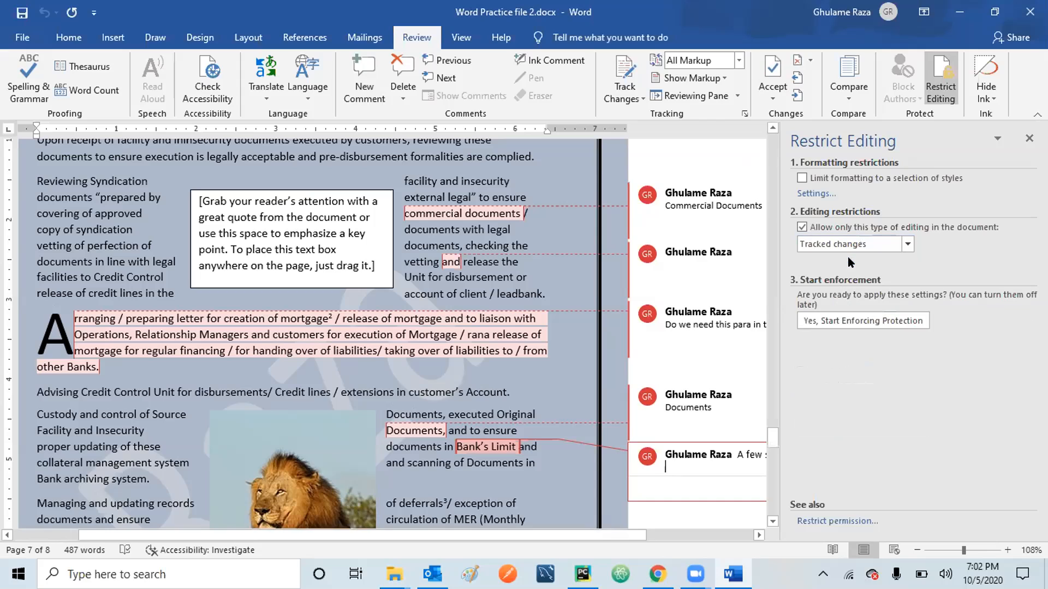
left_click(853, 322)
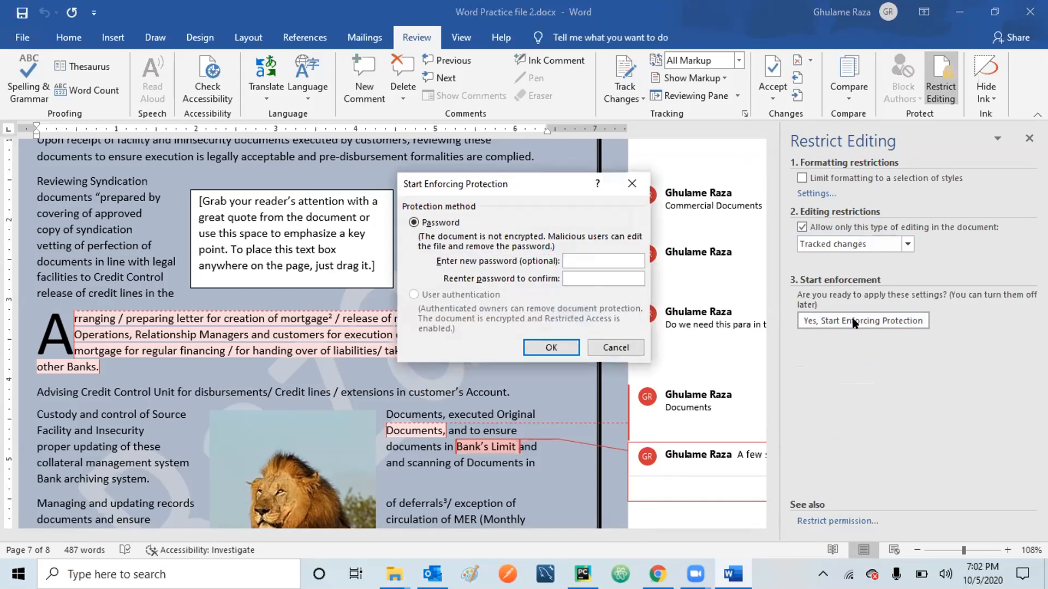
type("123")
left_click(595, 278)
type("123")
left_click(551, 347)
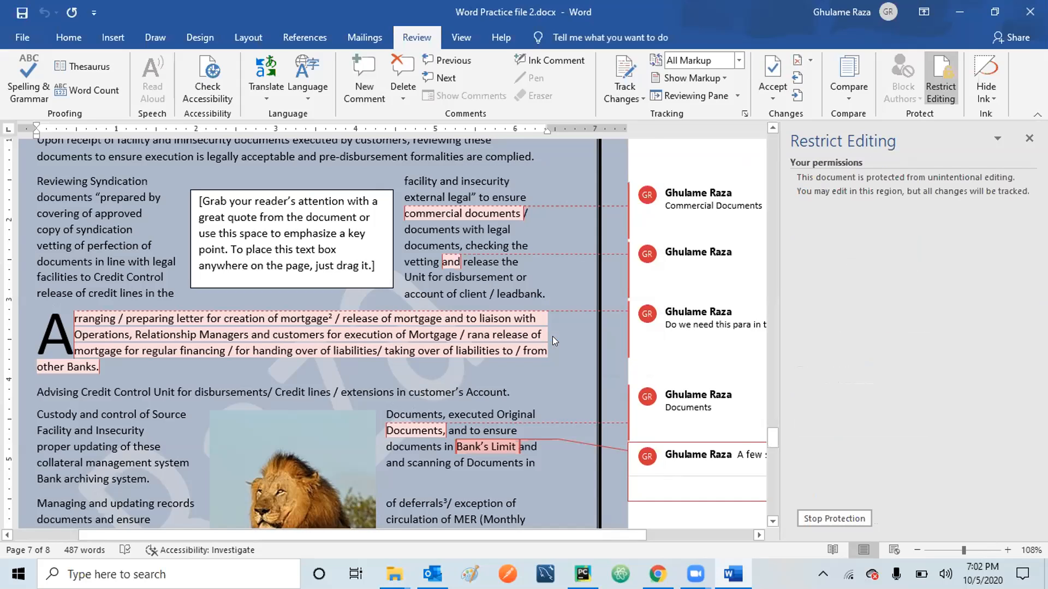
Insert 'ajajajaja' after 'Unit' and delete 'disbursements/ … Account.' as tracked changes.
left_click(183, 391)
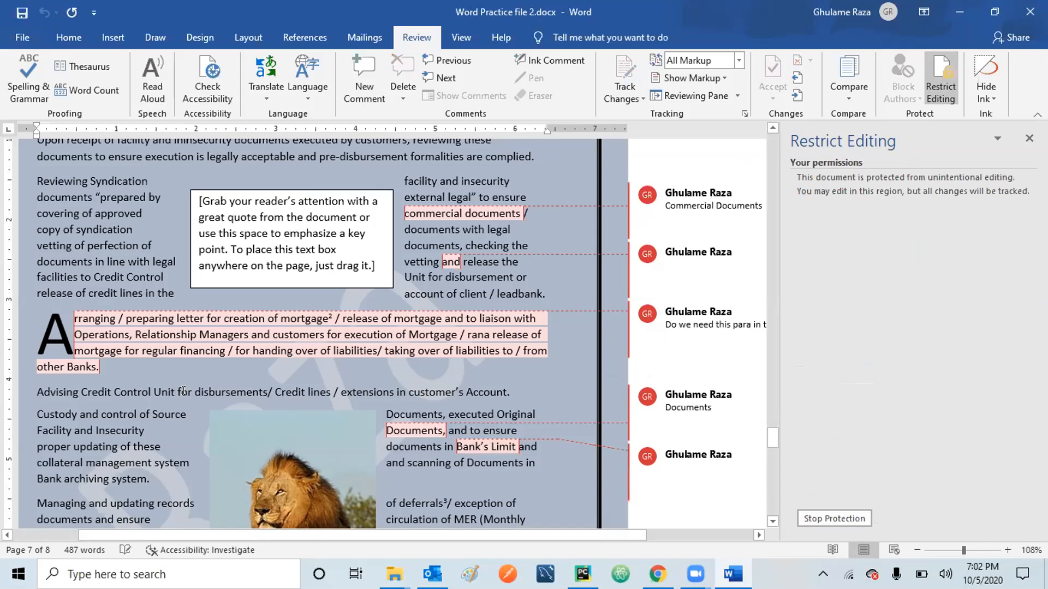
type("ajajajaja")
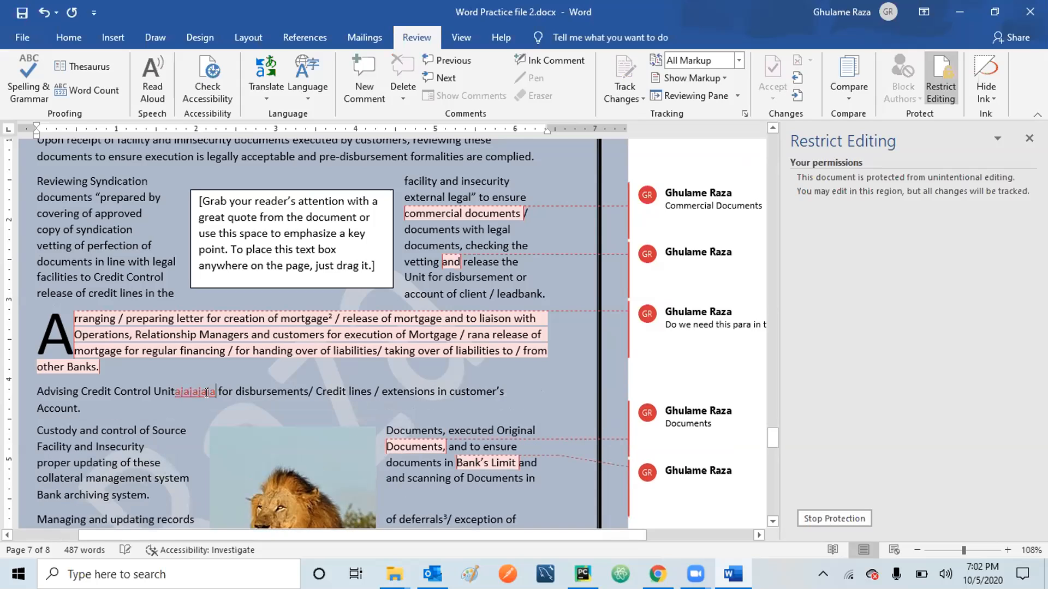
left_click_drag(235, 391, 285, 410)
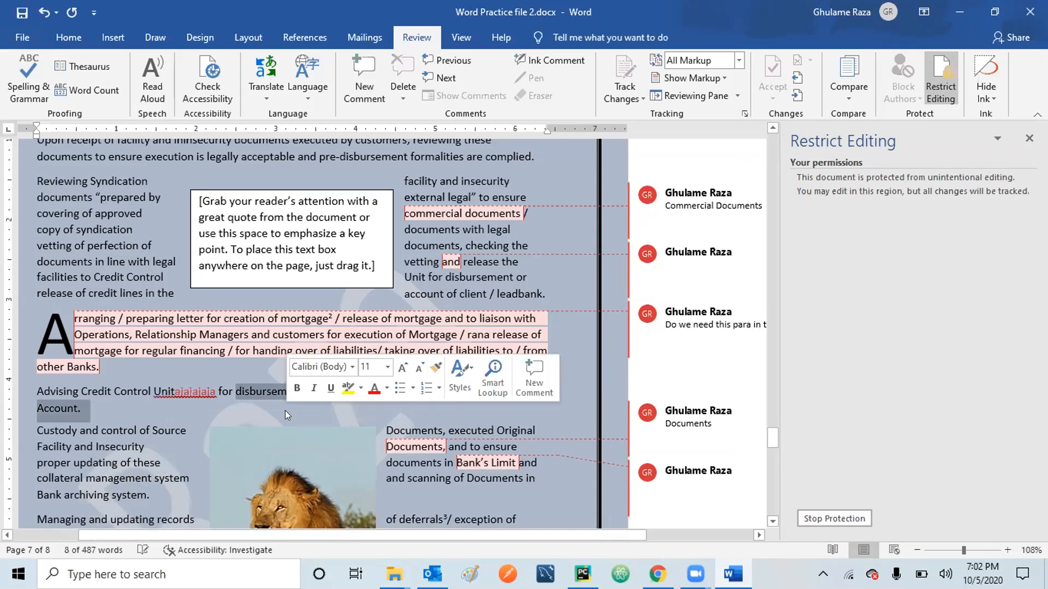
key("Delete")
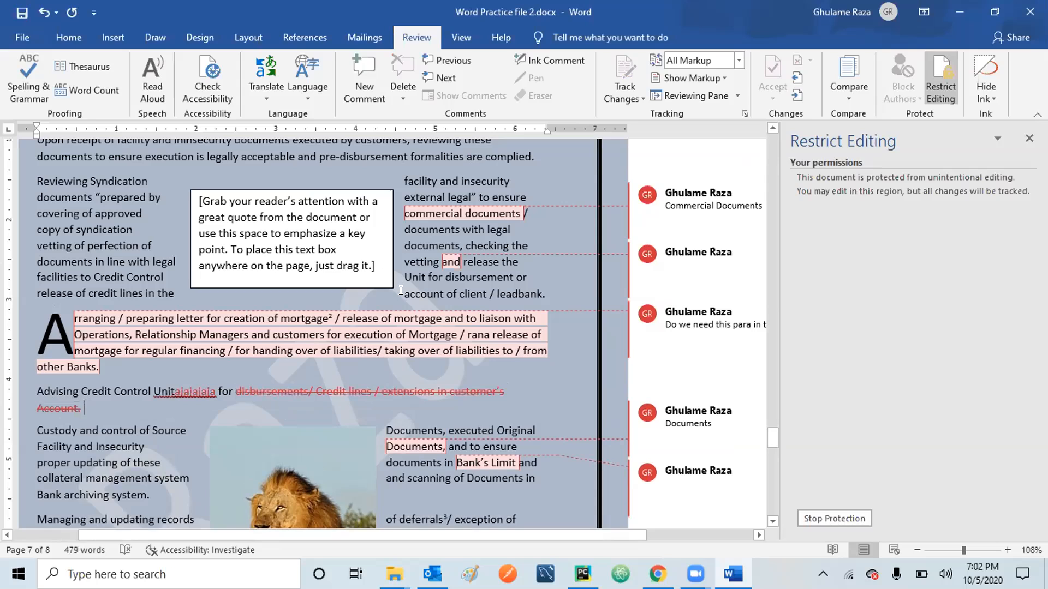
Add the comment 'ajajjajajj' on 'account of client'.
left_click_drag(405, 295, 486, 295)
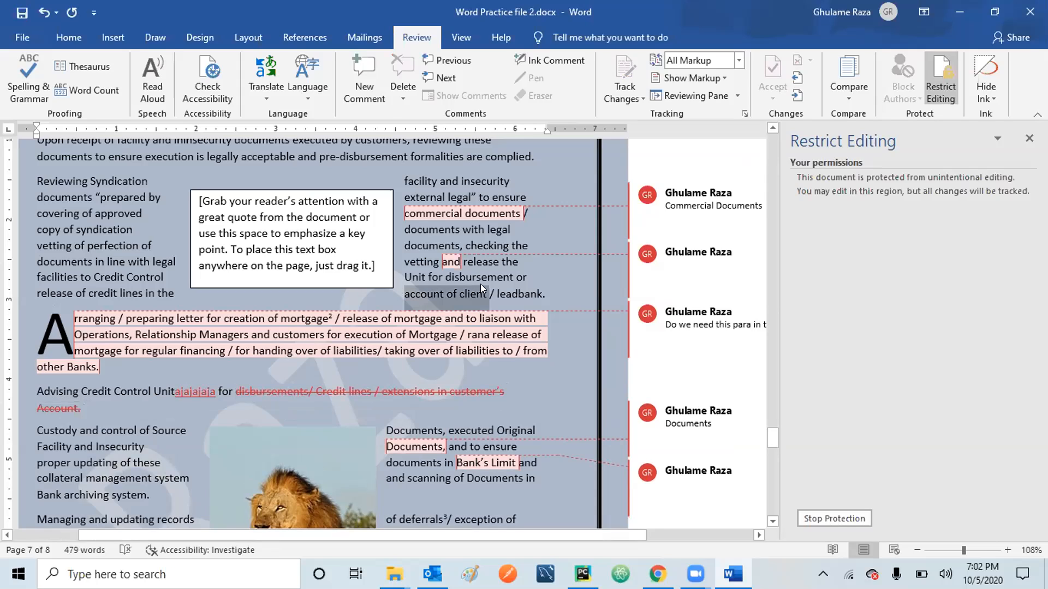
left_click(360, 67)
type("ajajjajajj")
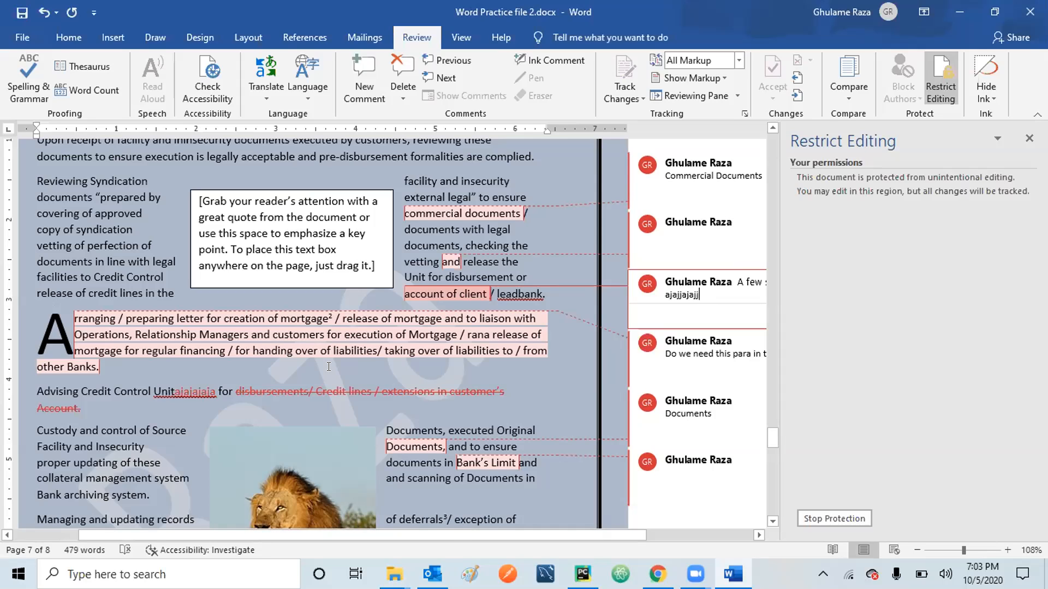
mouse_move(324, 387)
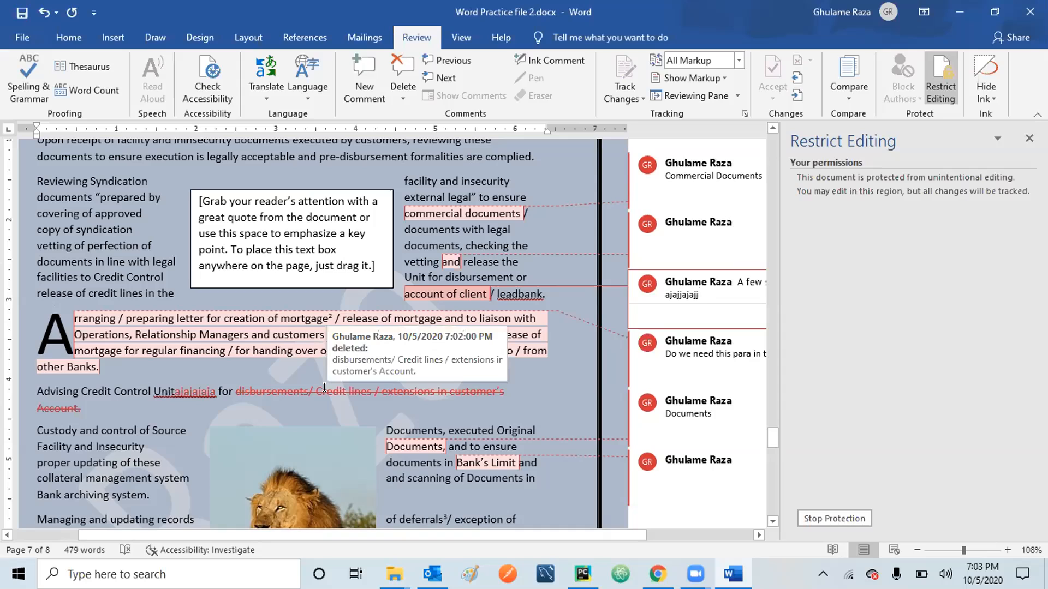
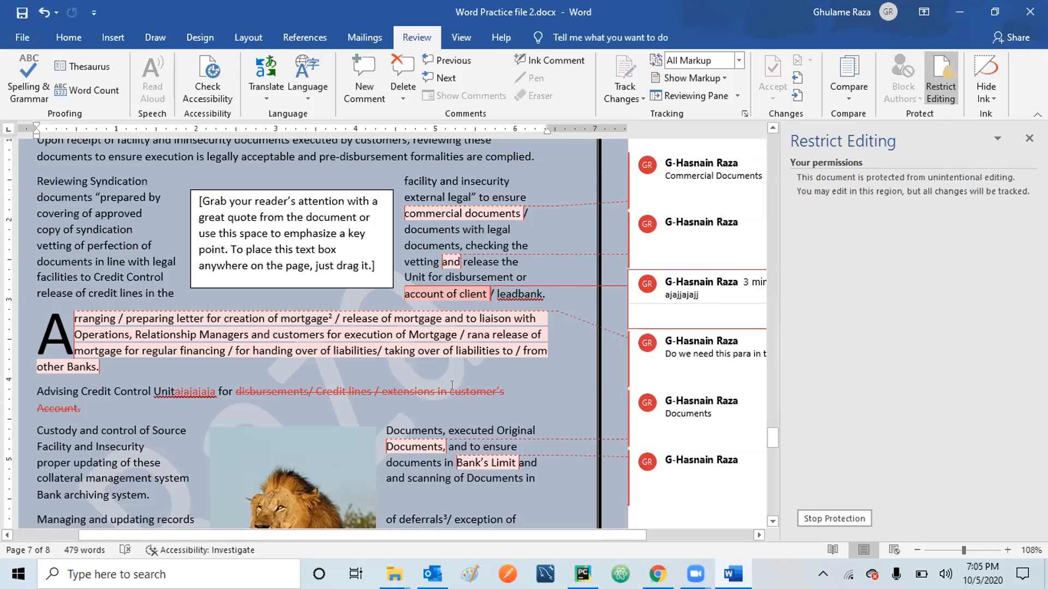
Stop protection on Word Practice file 2.docx by entering the document's password.
mouse_move(452, 386)
left_click(709, 225)
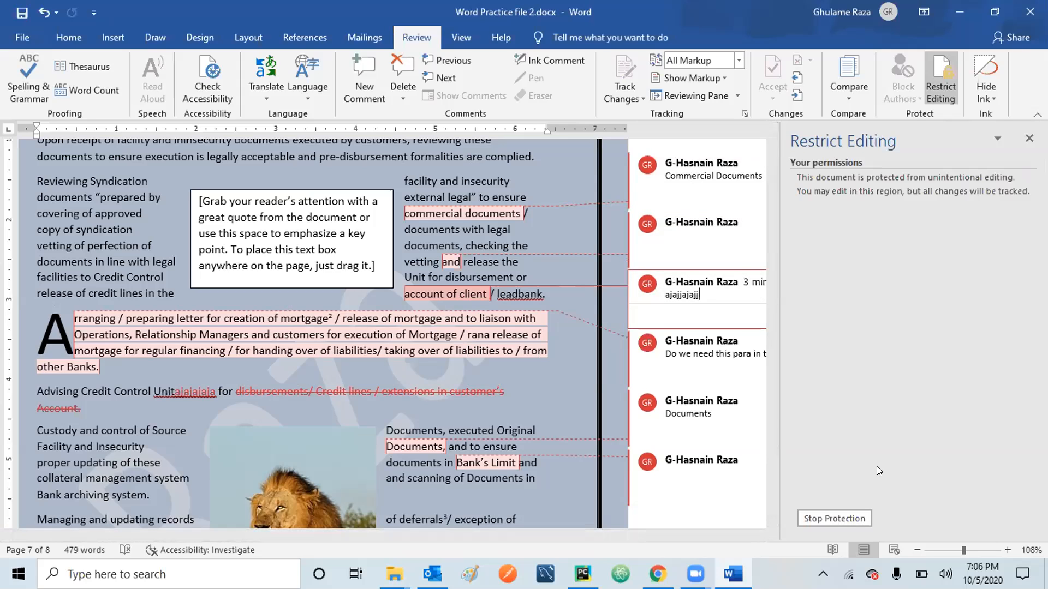
left_click(828, 516)
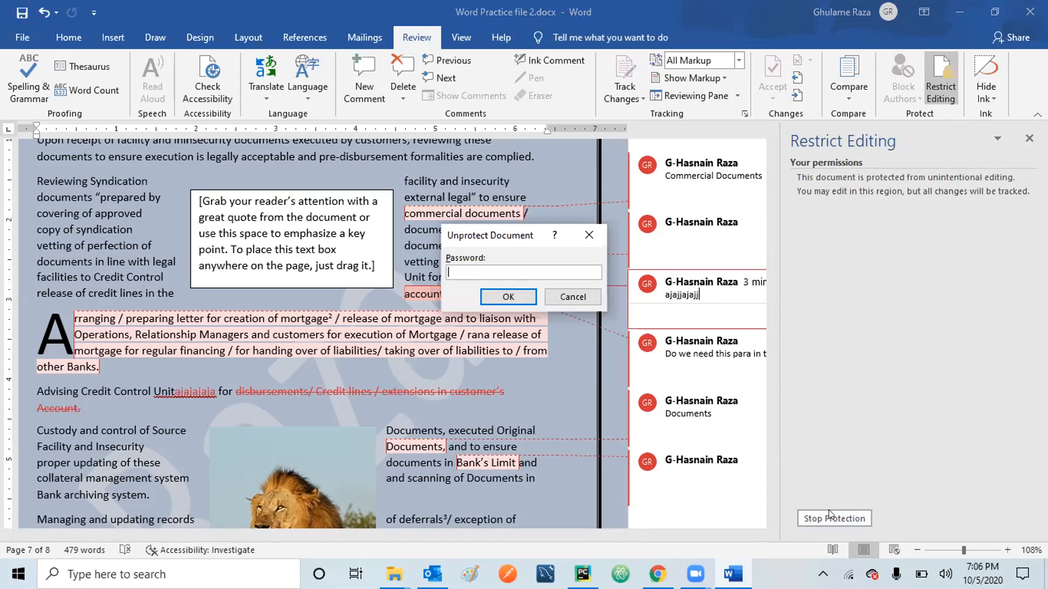
type("123")
left_click(506, 288)
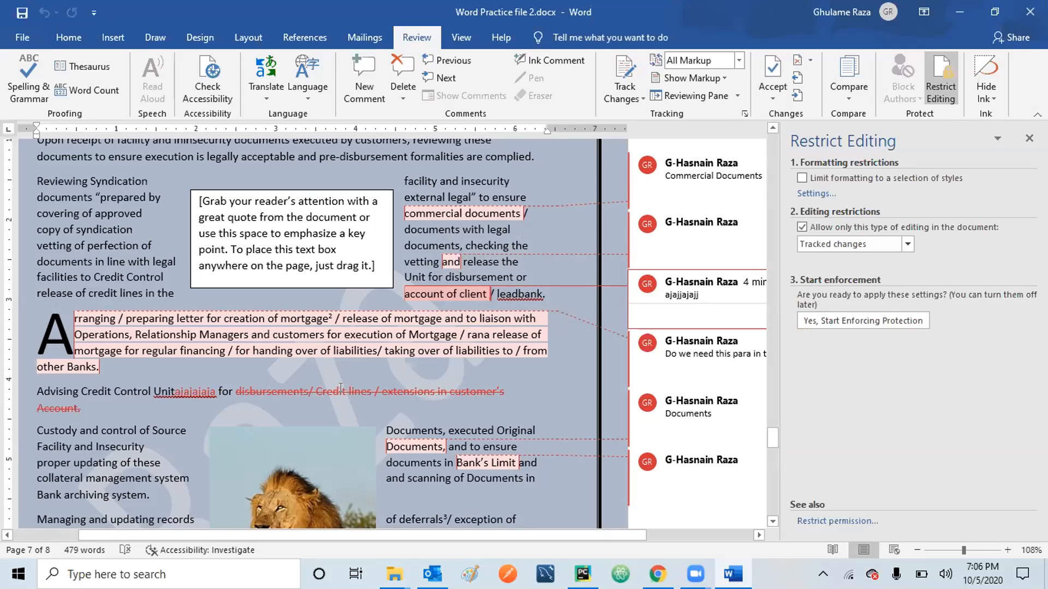
mouse_move(349, 388)
left_click(739, 60)
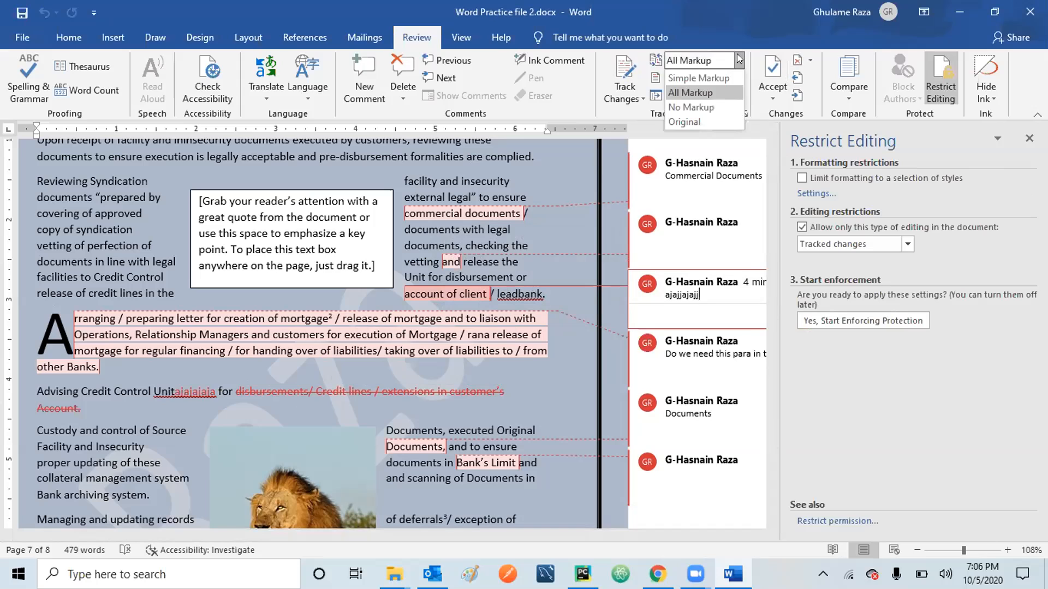
left_click(705, 108)
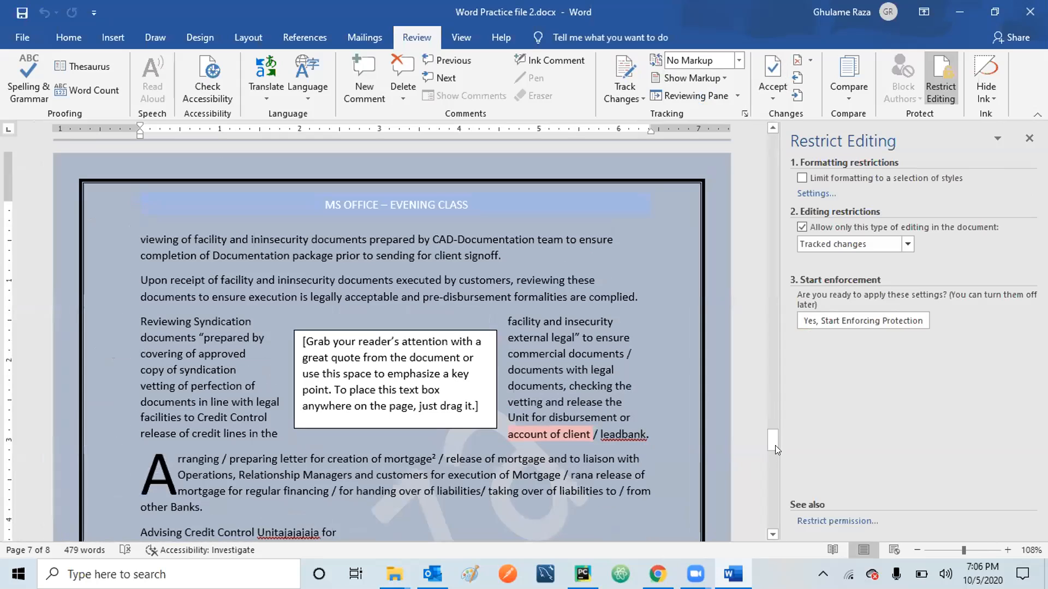
mouse_move(771, 438)
left_mouse_down()
mouse_move(769, 487)
mouse_move(766, 351)
mouse_move(766, 455)
mouse_move(766, 446)
left_mouse_up()
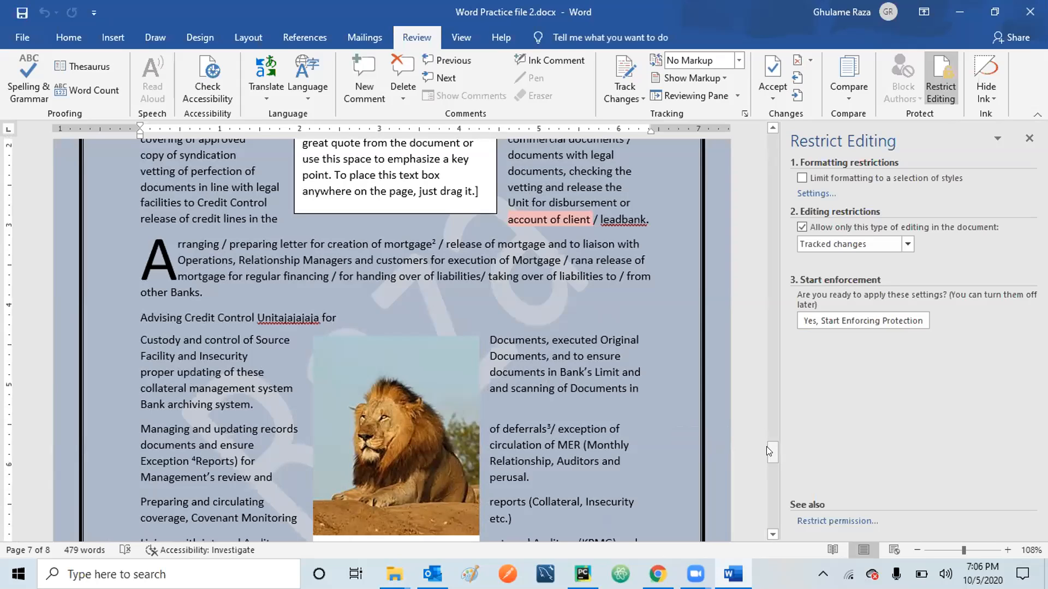
left_click(738, 57)
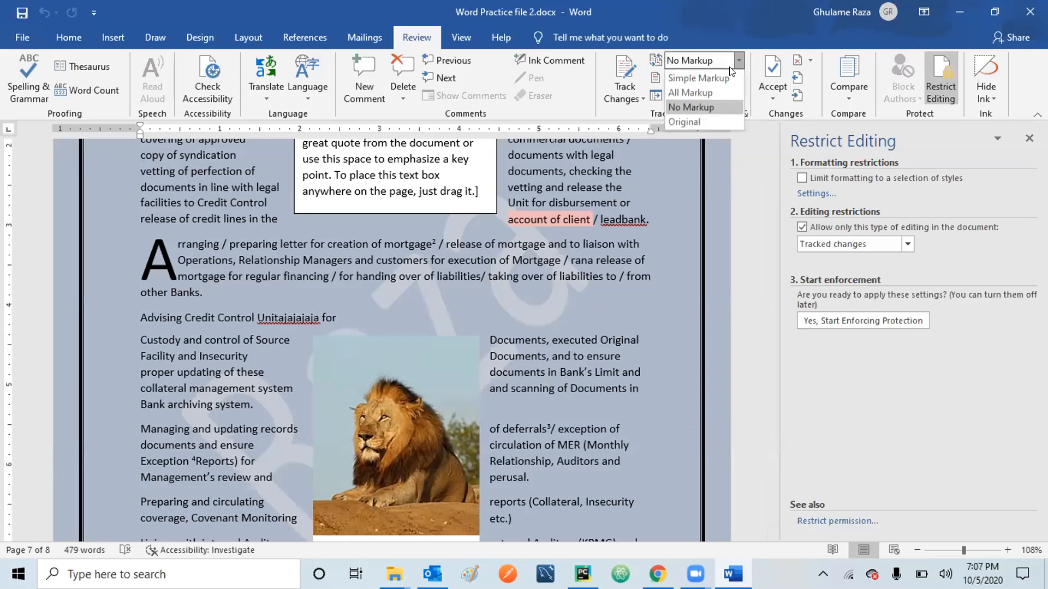
left_click(713, 91)
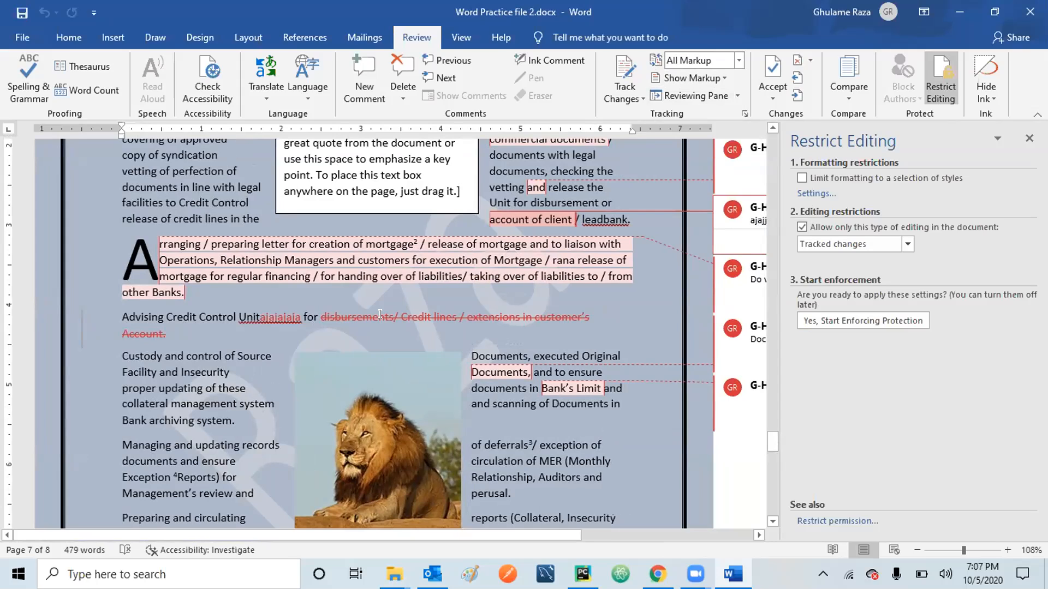
mouse_move(400, 317)
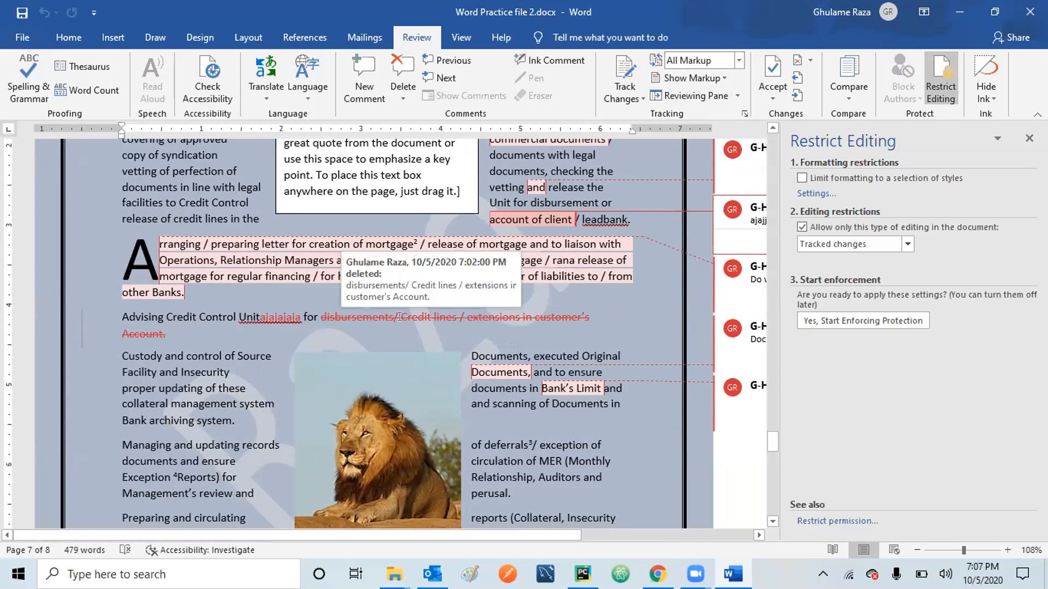
left_click(739, 61)
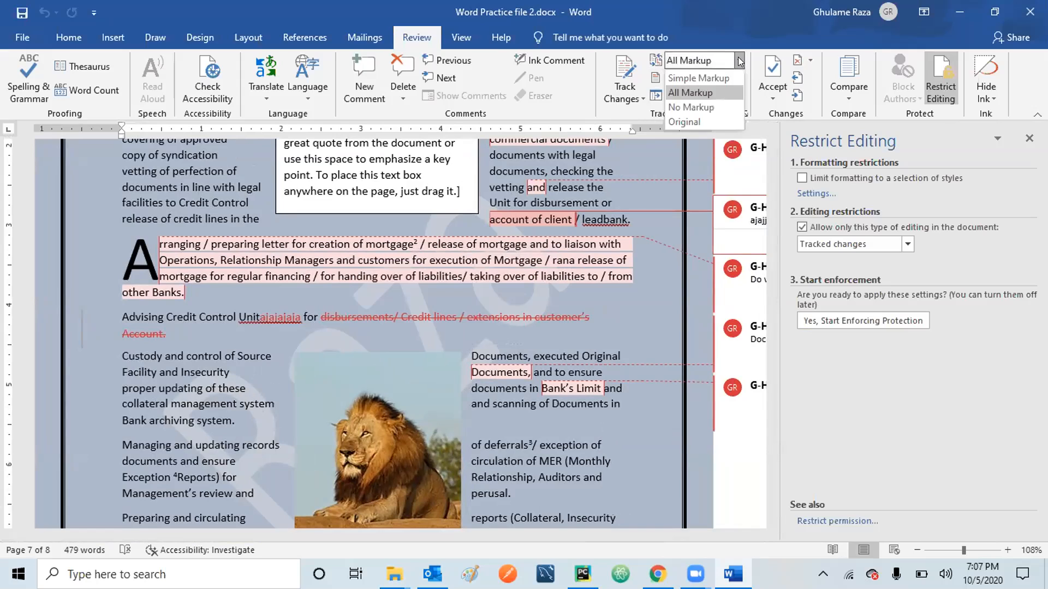
left_click(705, 101)
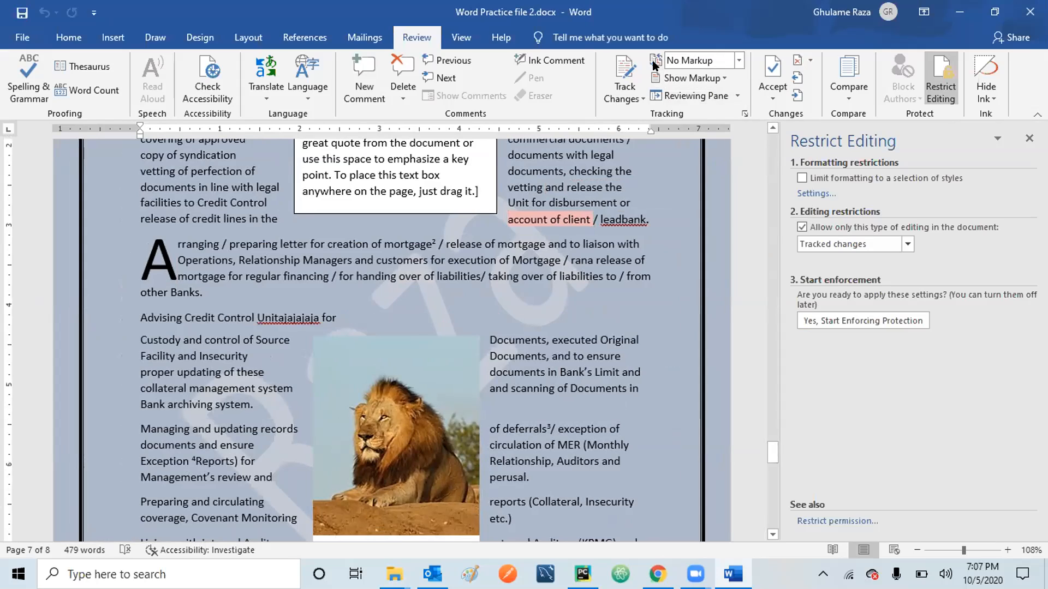
left_click(738, 60)
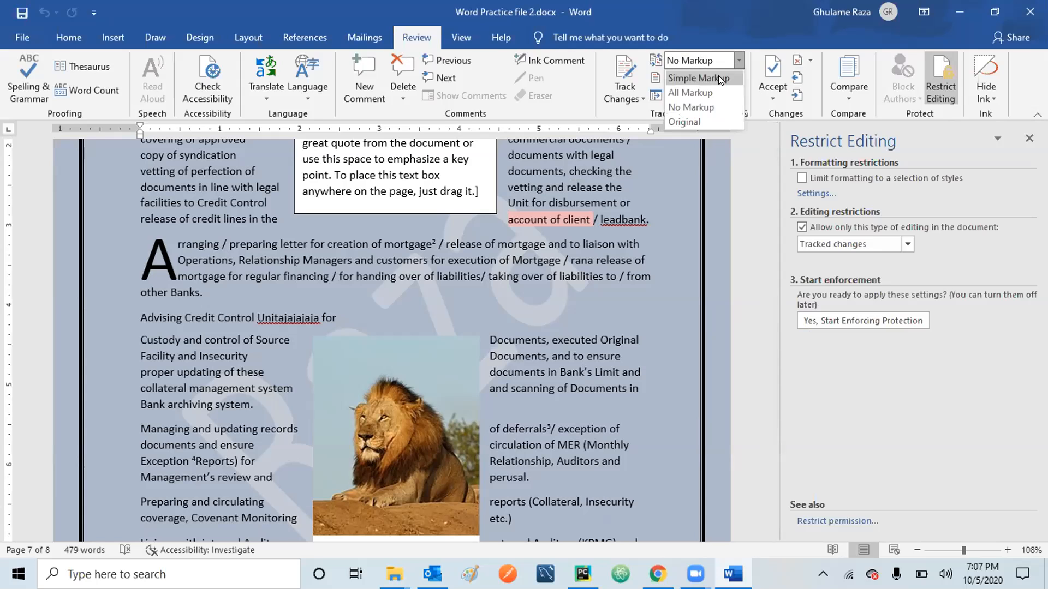
left_click(704, 92)
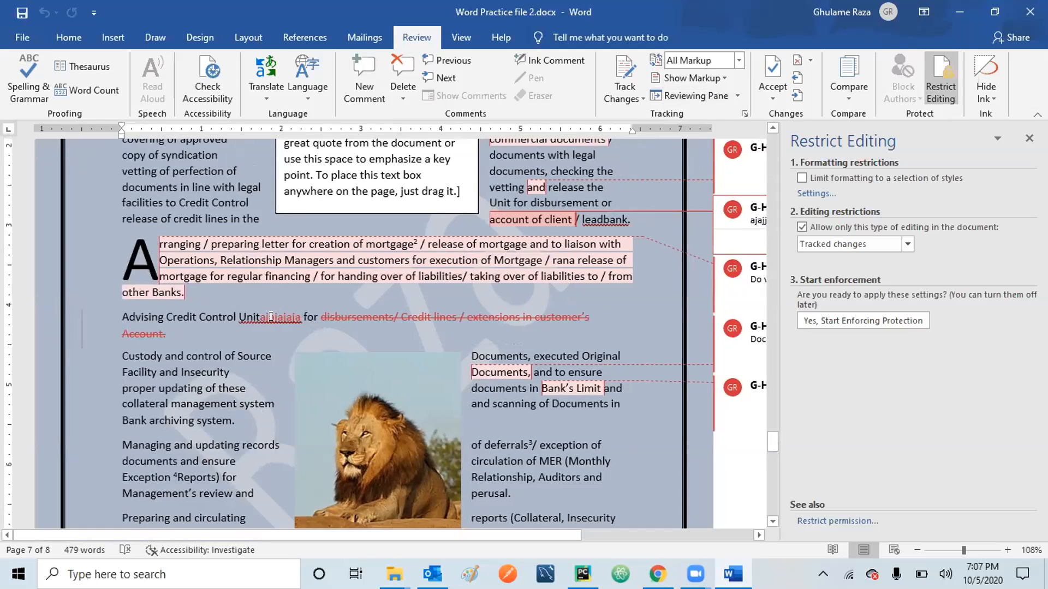
mouse_move(256, 317)
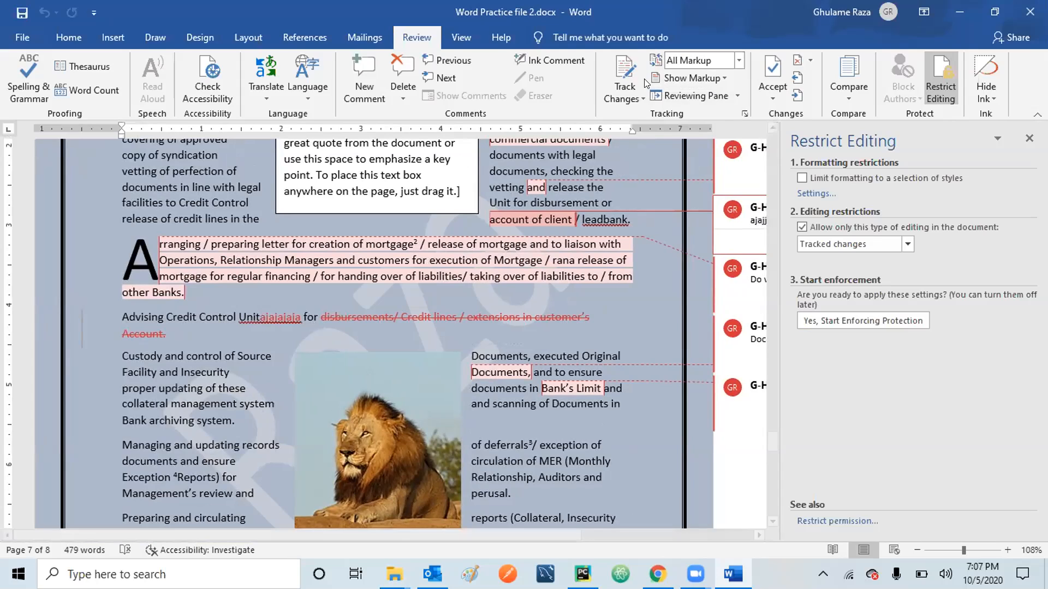
left_click(640, 96)
left_click(640, 93)
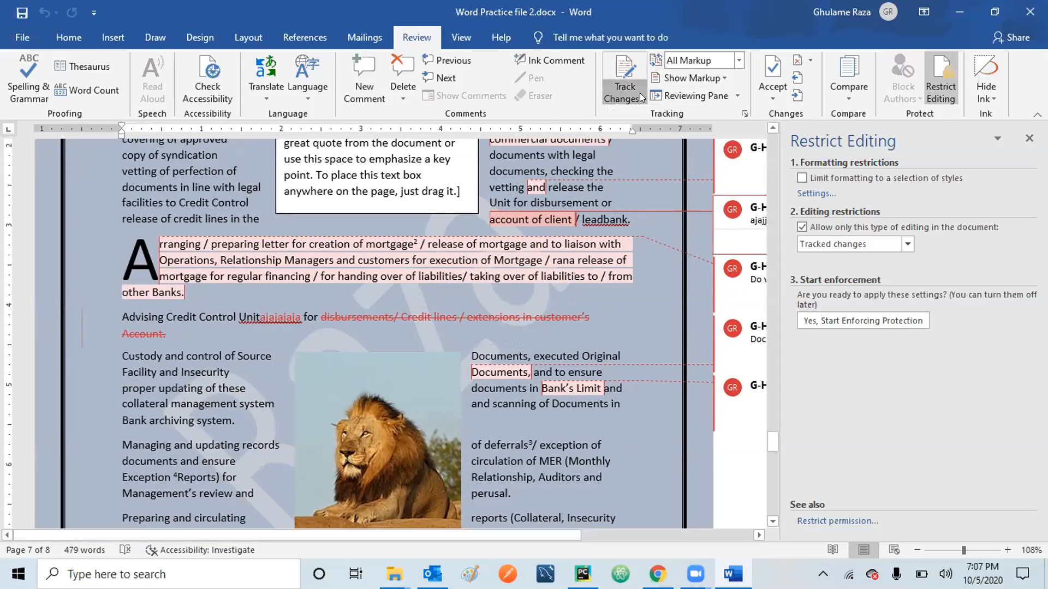
left_click(740, 60)
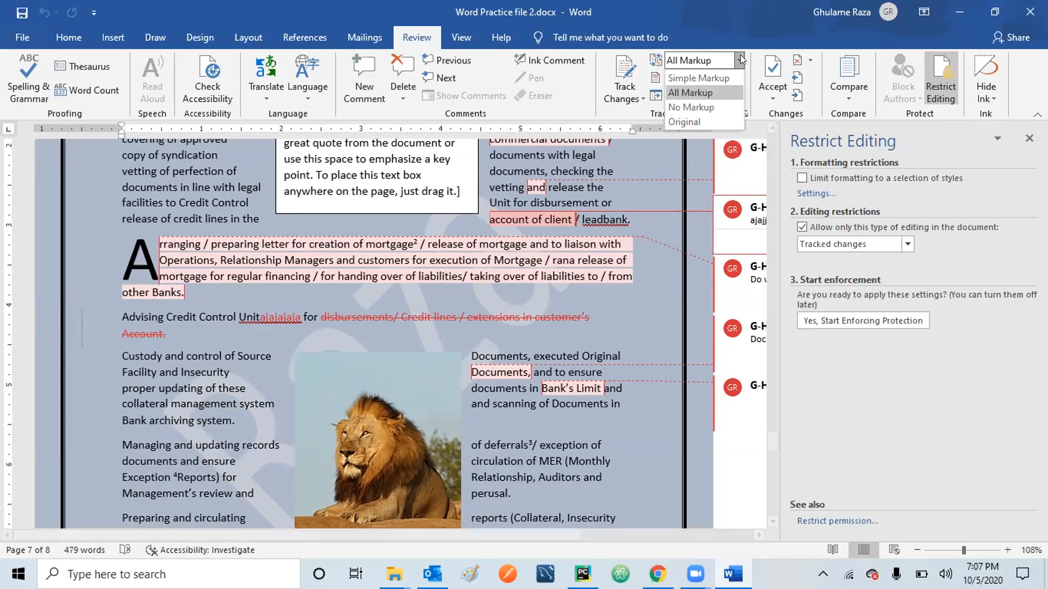
left_click(716, 104)
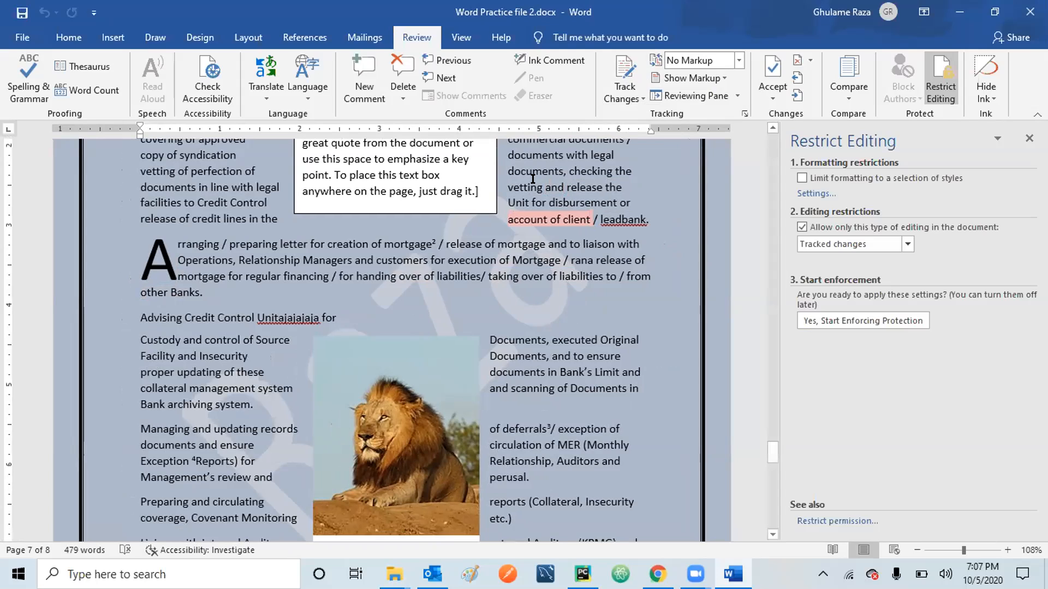
left_click(739, 61)
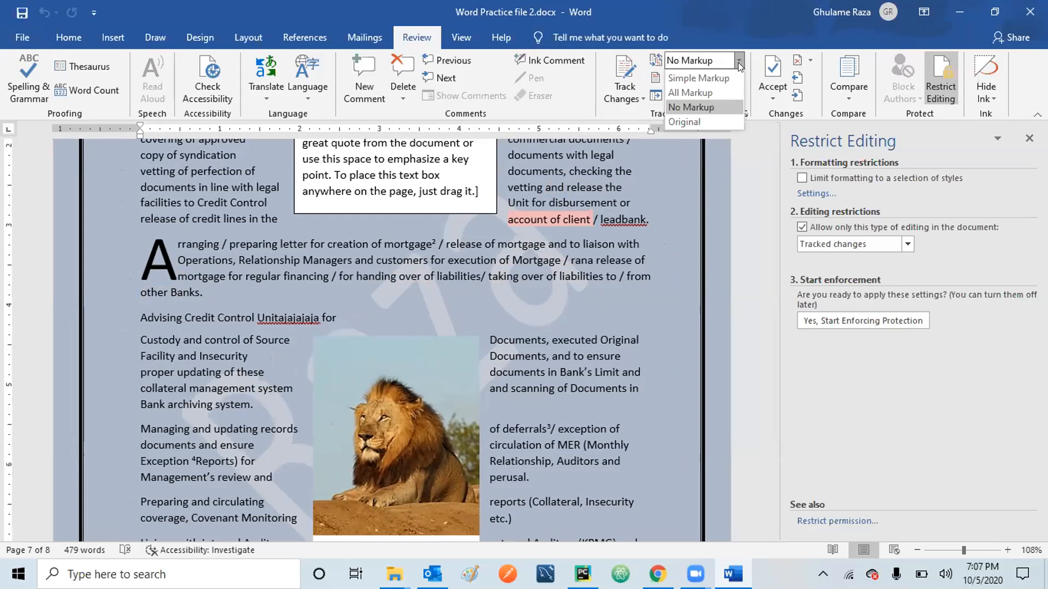
left_click(714, 93)
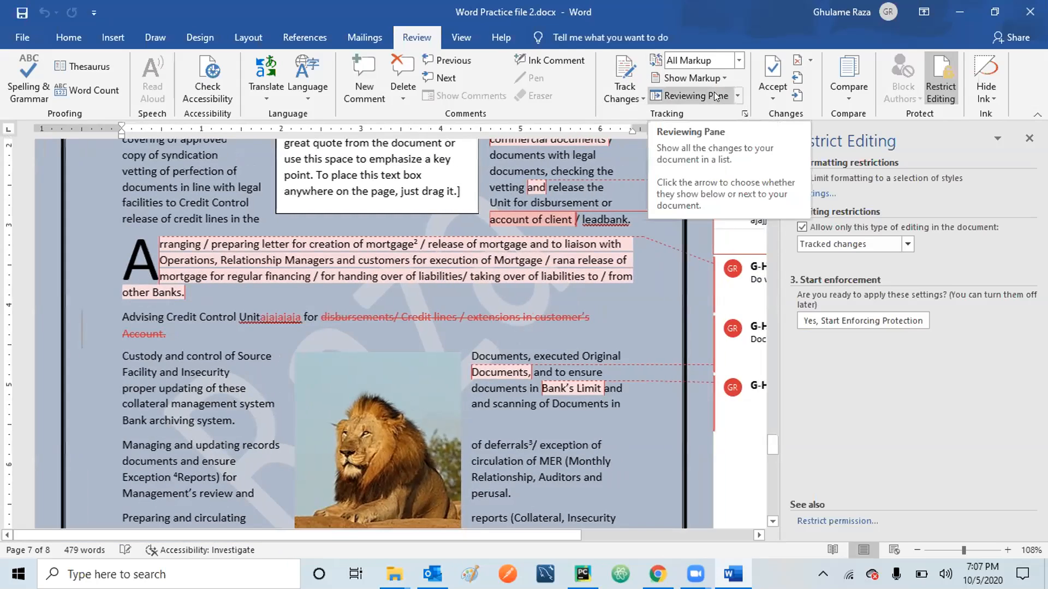
left_click(268, 314)
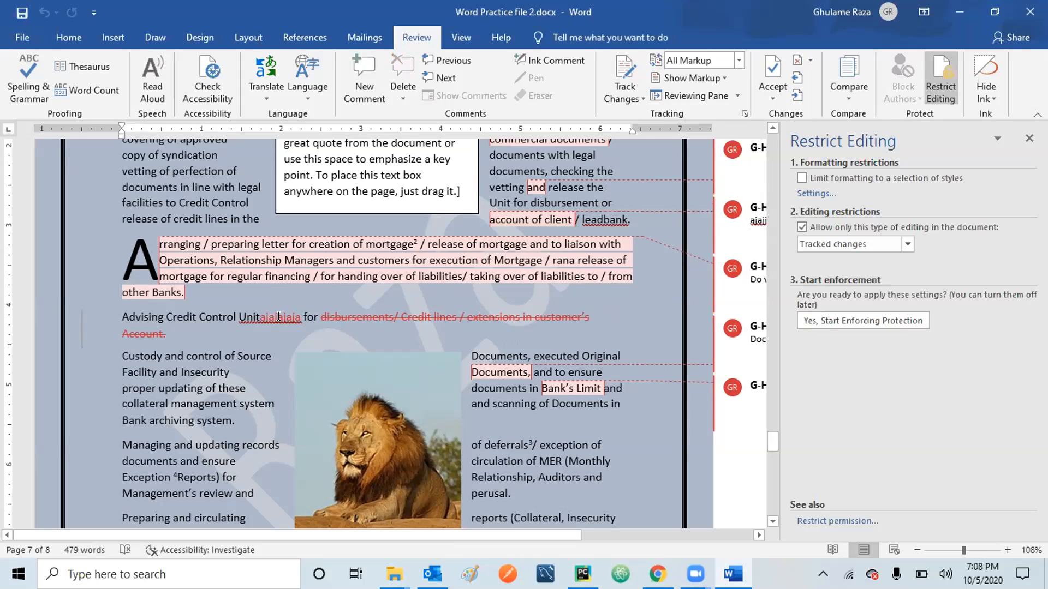
Reject the tracked insertion 'ajajajaja' after 'Unit'.
right_click(278, 317)
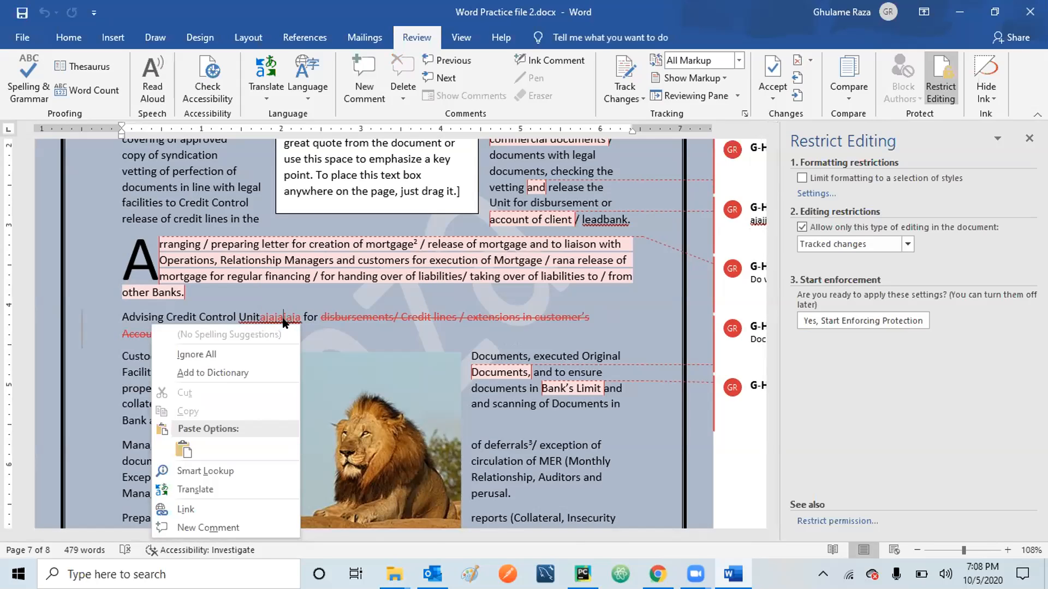
left_click(279, 315)
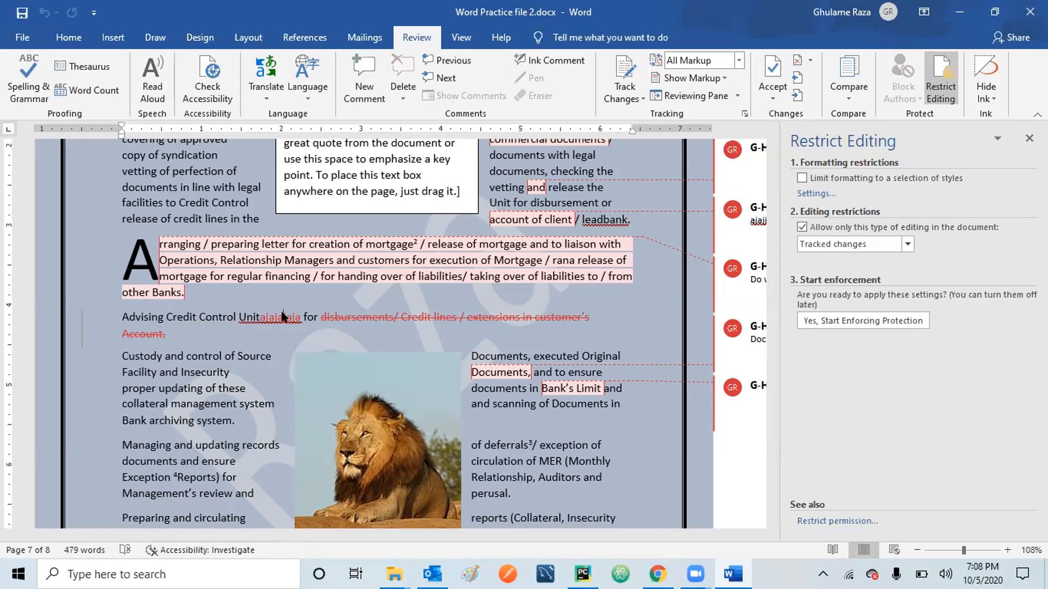
left_click(797, 60)
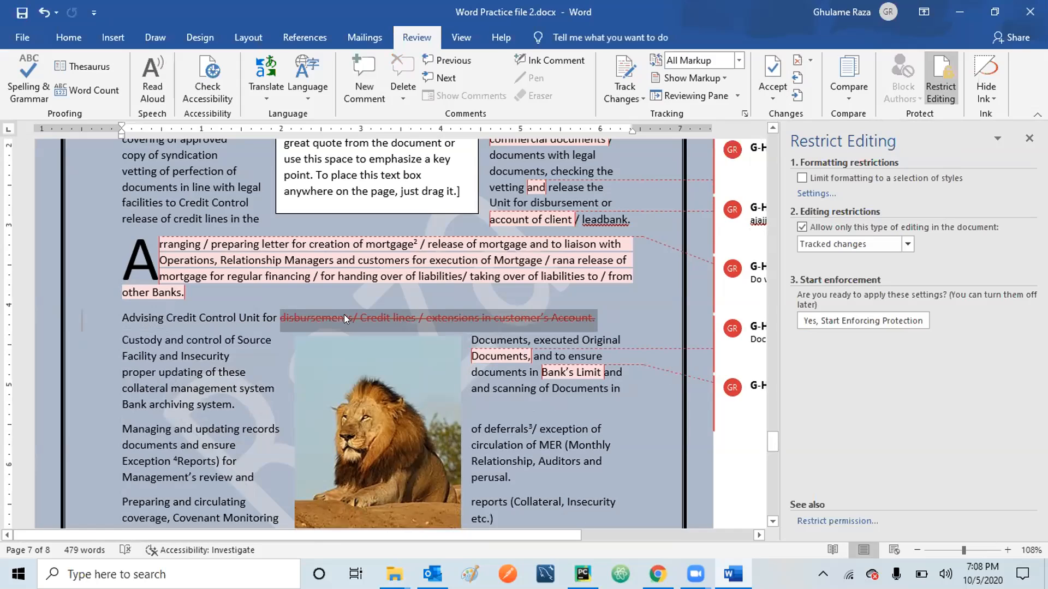
mouse_move(345, 314)
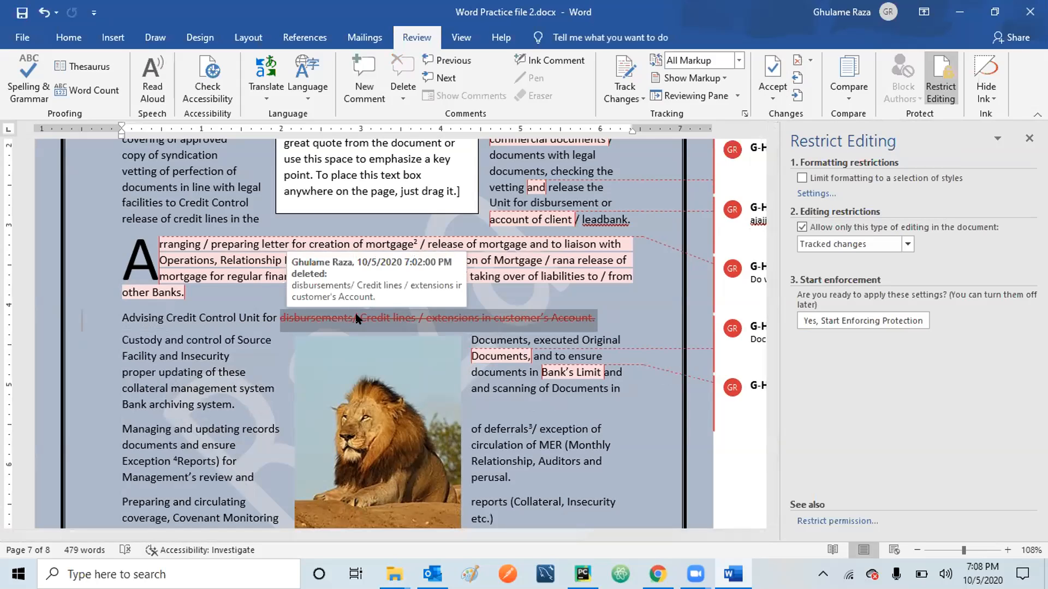
Accept the tracked deletion and move on, then set the review display to No Markup.
left_click(767, 99)
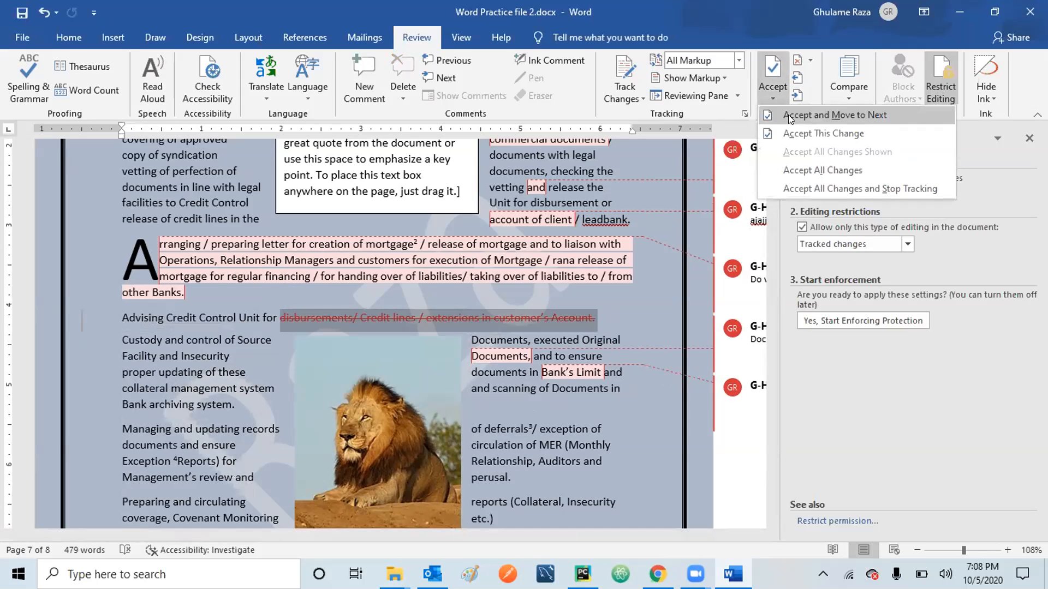
left_click(788, 115)
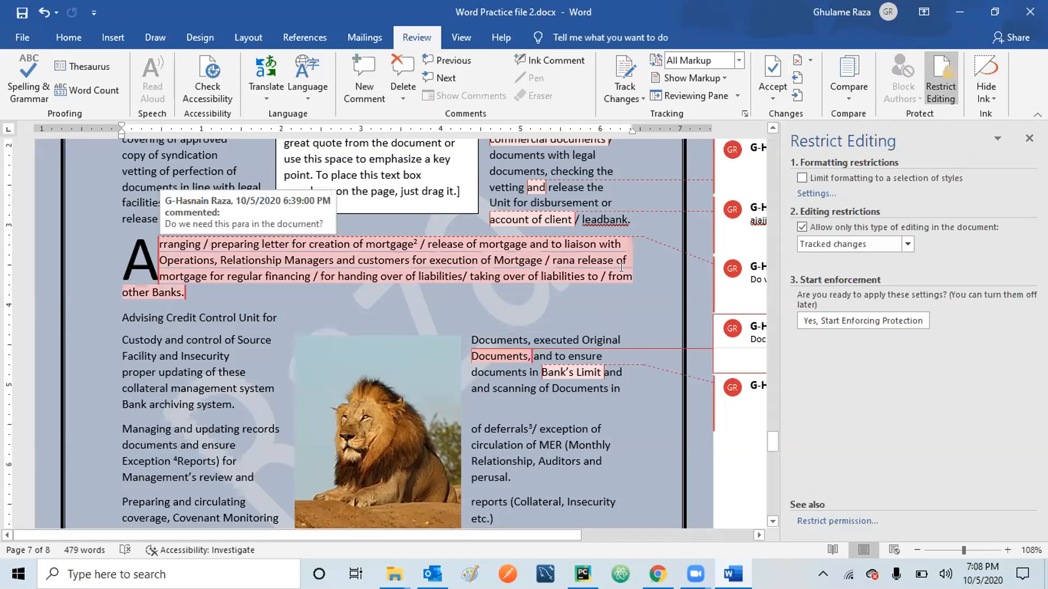
left_click(739, 55)
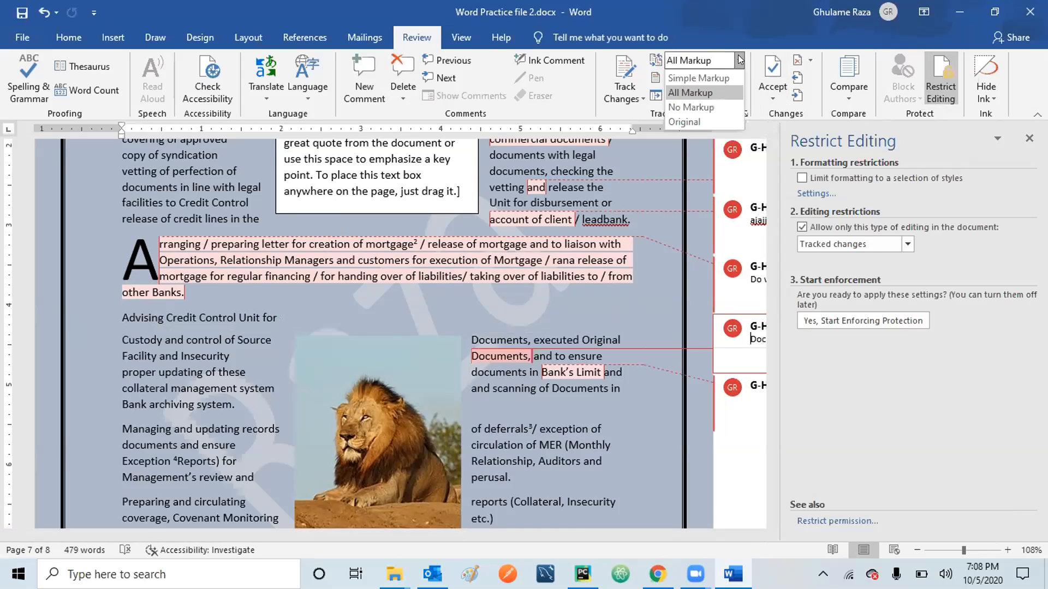
left_click(687, 107)
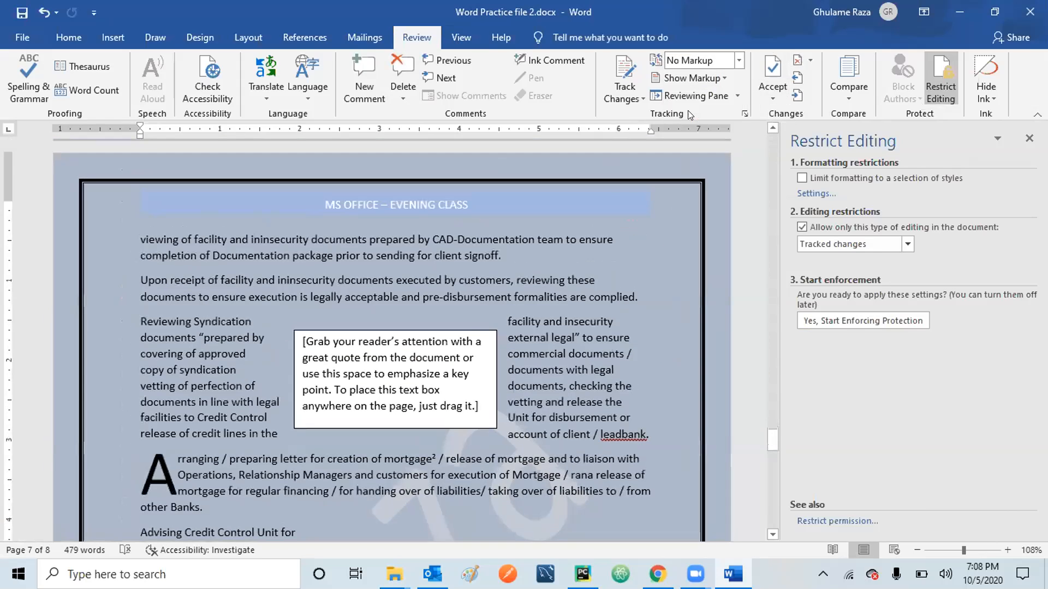
Allow only Tracked changes as the editing type in Restrict Editing, without enforcing it.
left_click_drag(771, 432, 766, 129)
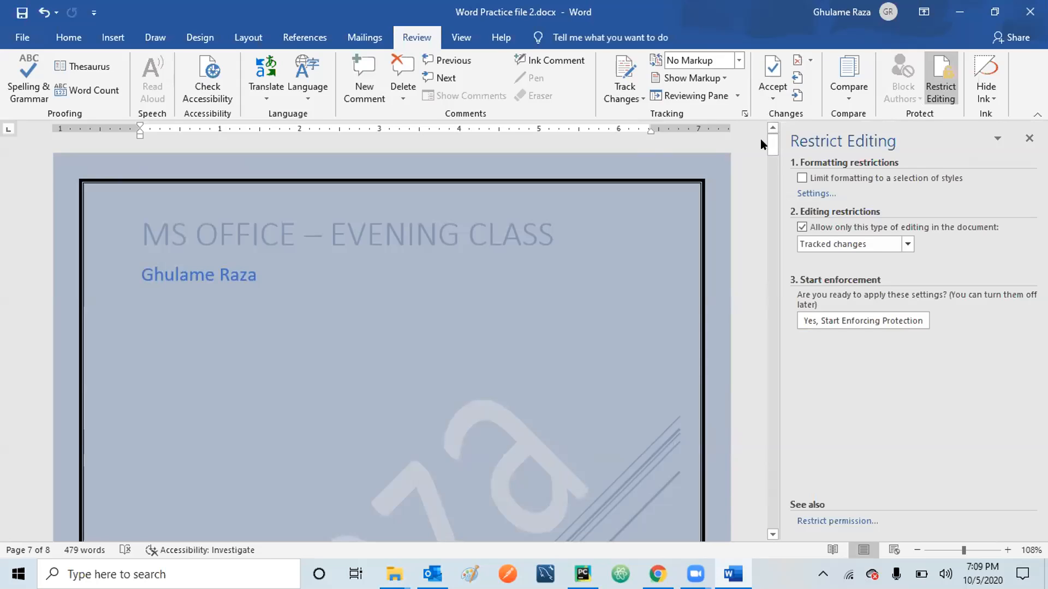
left_click_drag(774, 142, 742, 158)
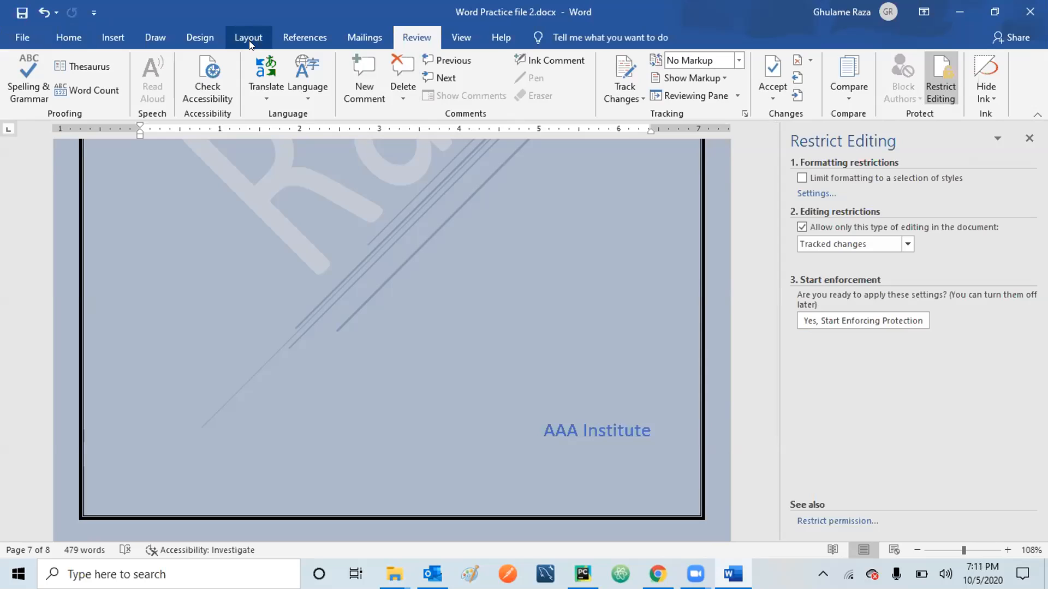
Look over the References tab's Table of Contents options, then switch to Mailings.
left_click(302, 37)
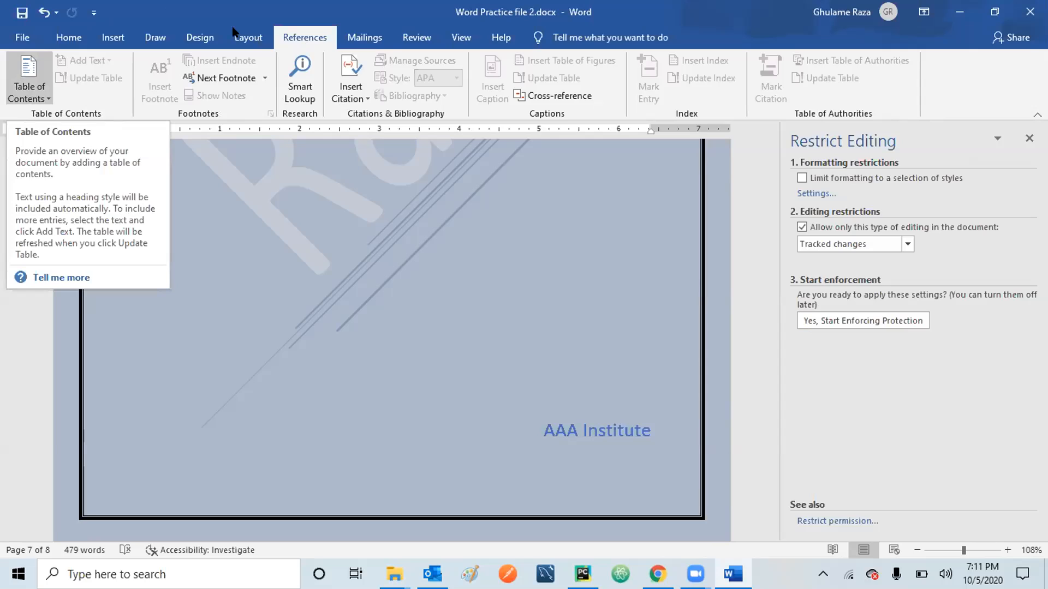
left_click(370, 43)
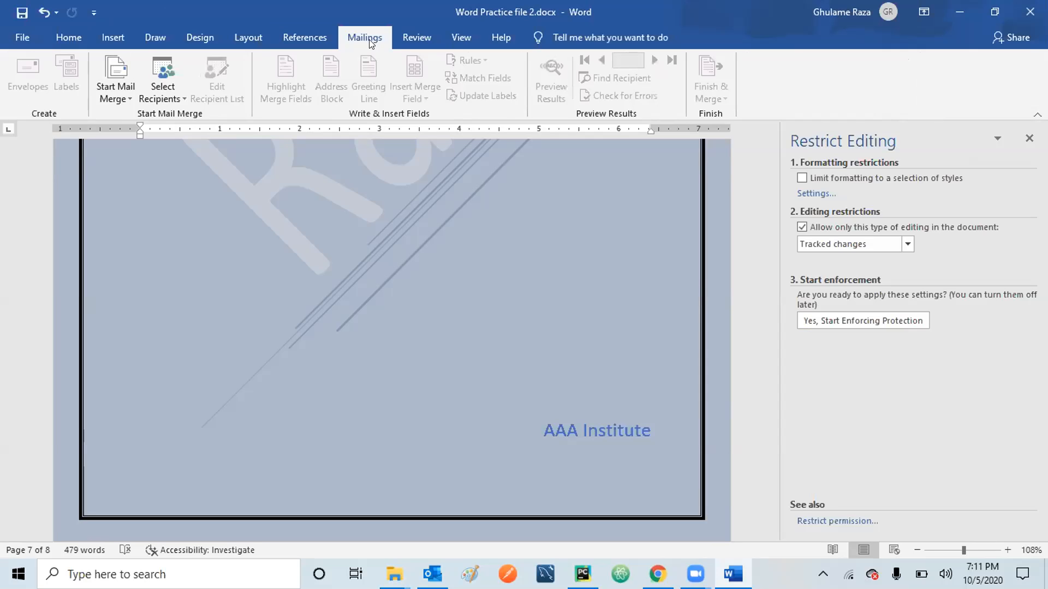
Switch back to the References tab.
left_click(286, 40)
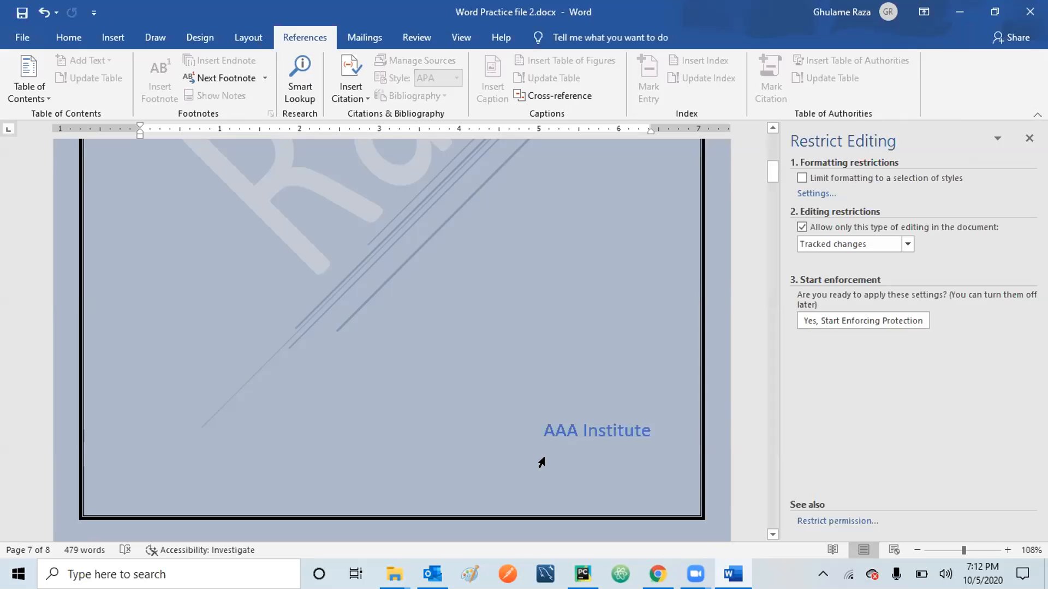
Scroll to page 2 and style the word 'Ensuring' as Heading 1.
left_click(773, 534)
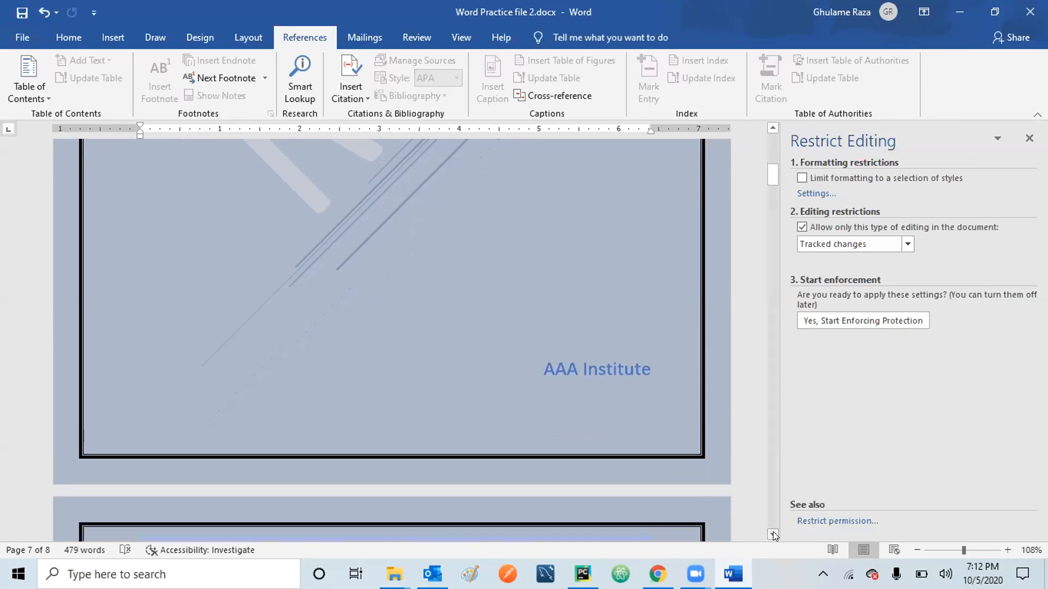
left_click(773, 534)
left_click(772, 534)
left_click(772, 534)
left_click(773, 534)
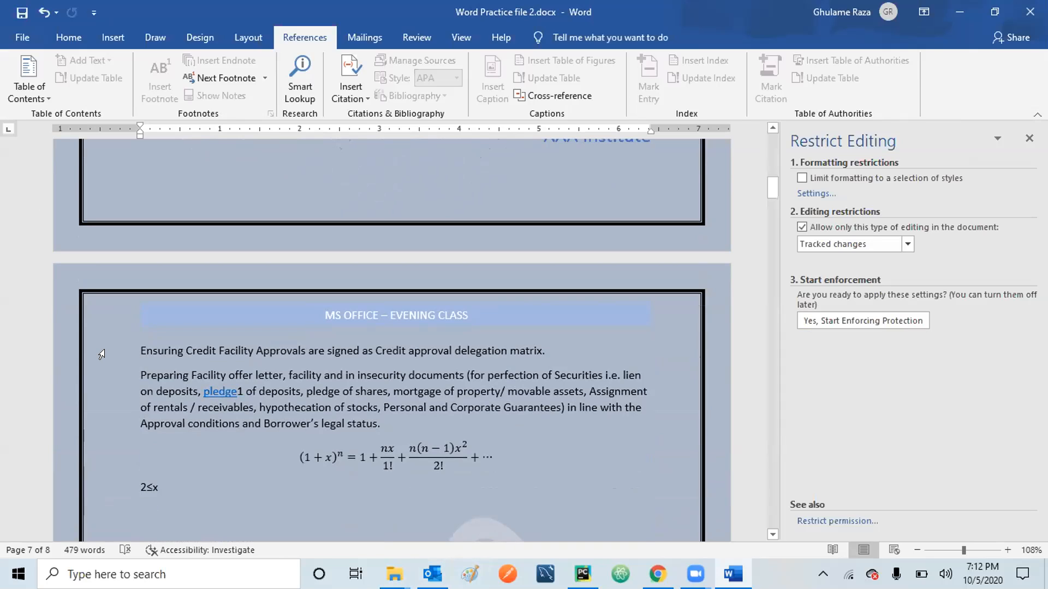
left_click(135, 349)
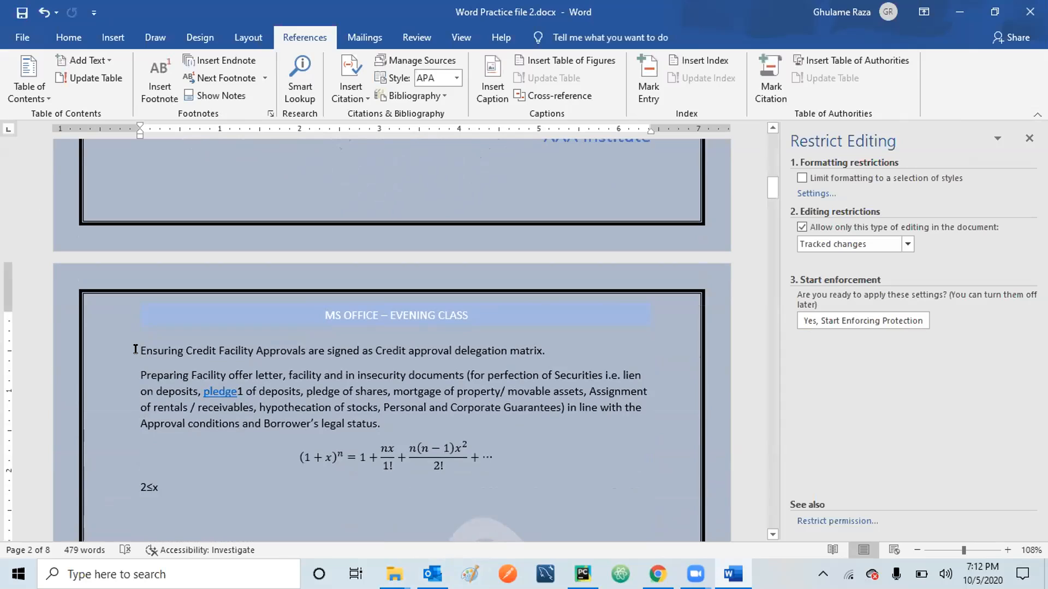
key("shift+Right")
key("shift+Right")
key("shift+Right")
key("shift+Right")
key("shift+Right")
key("shift+Right")
key("shift+Right")
key("shift+Right")
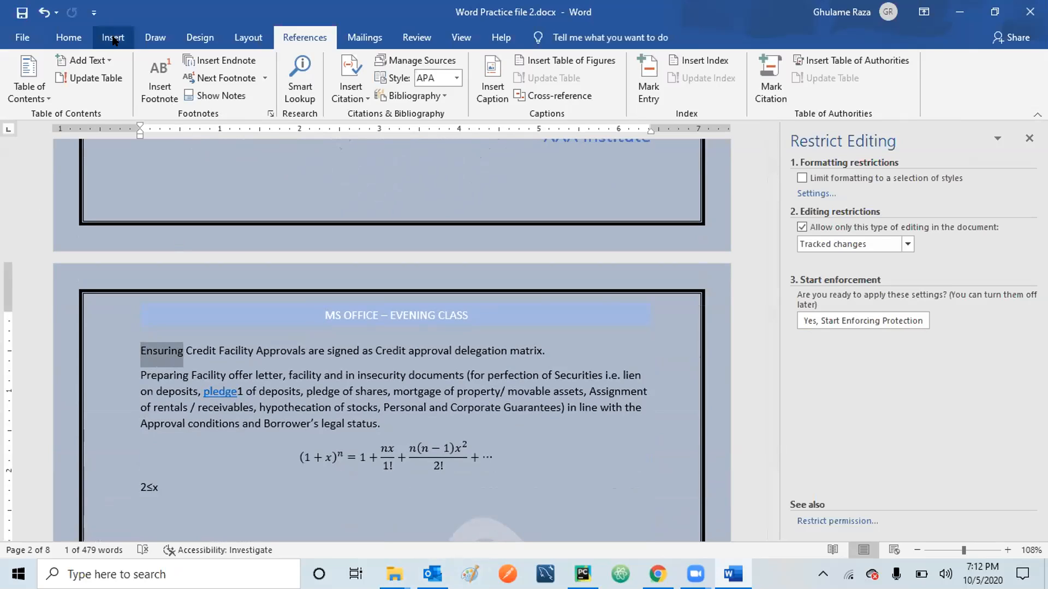
left_click(90, 35)
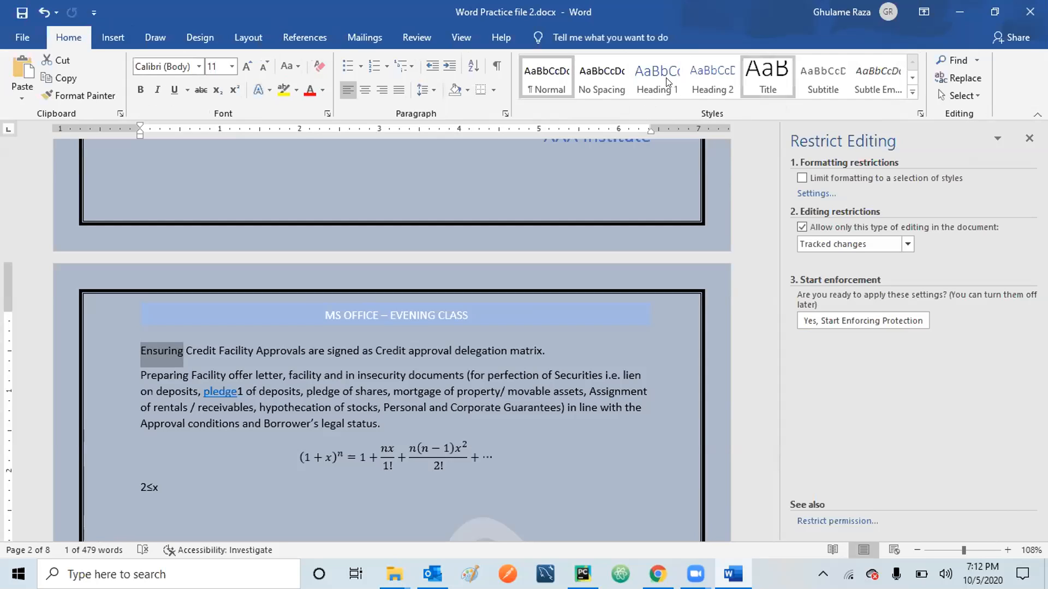
left_click(704, 89)
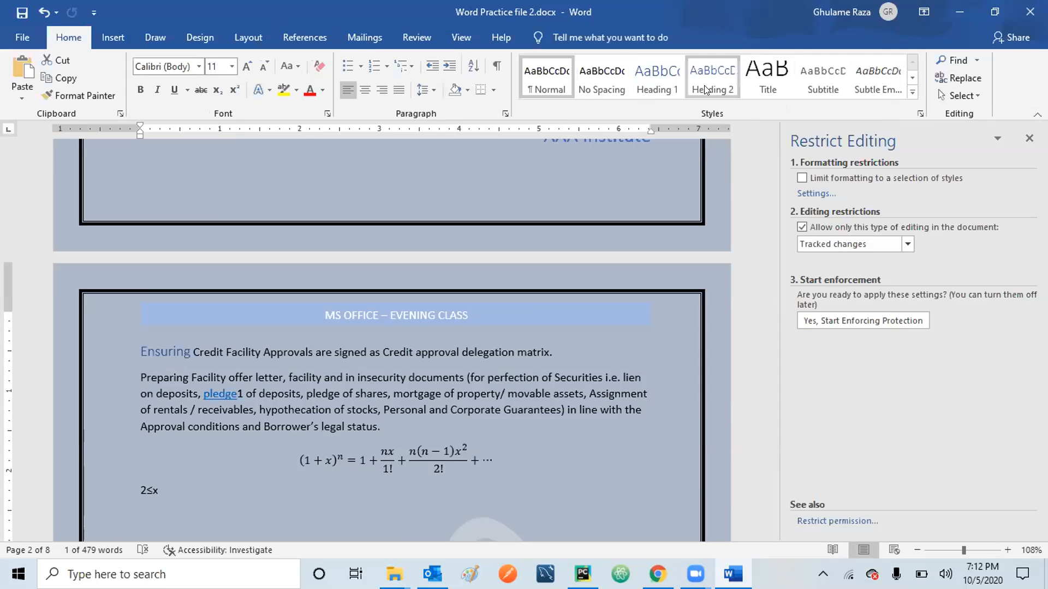
left_click(657, 82)
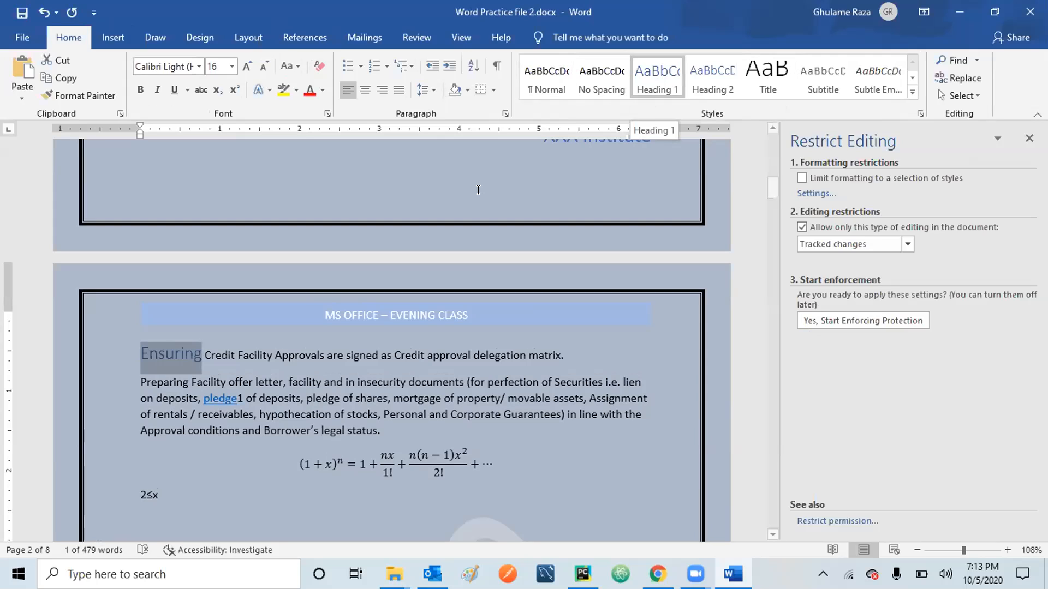
Style the word 'Preparing' below it as Heading 2.
left_click(140, 378)
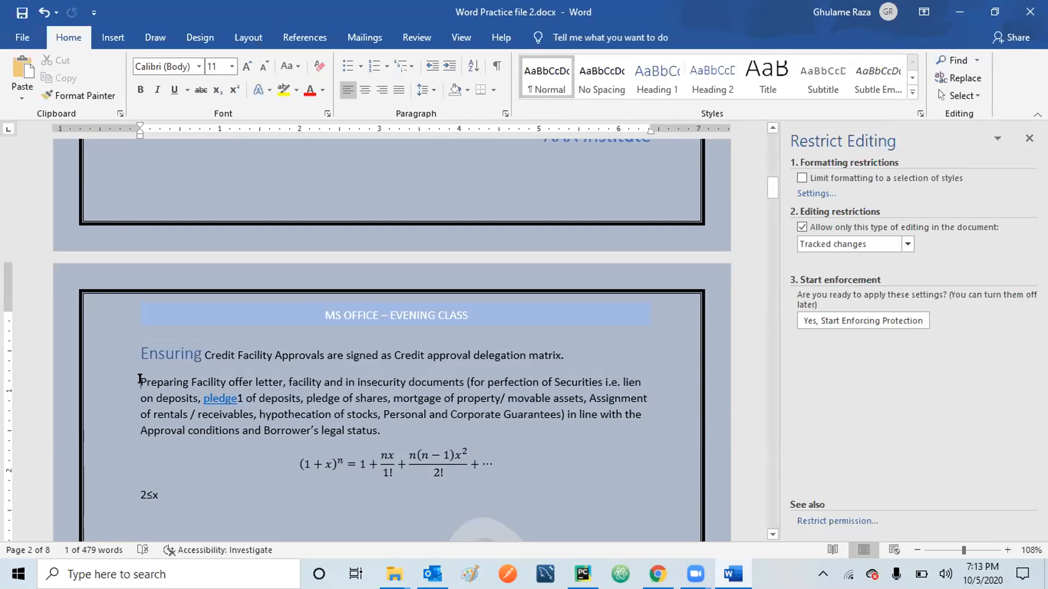
key("shift+Right")
key("shift+Right")
key("shift+Right")
key("shift+Right")
key("shift+Right")
key("shift+Right")
key("shift+Right")
key("shift+Right")
key("shift+Right")
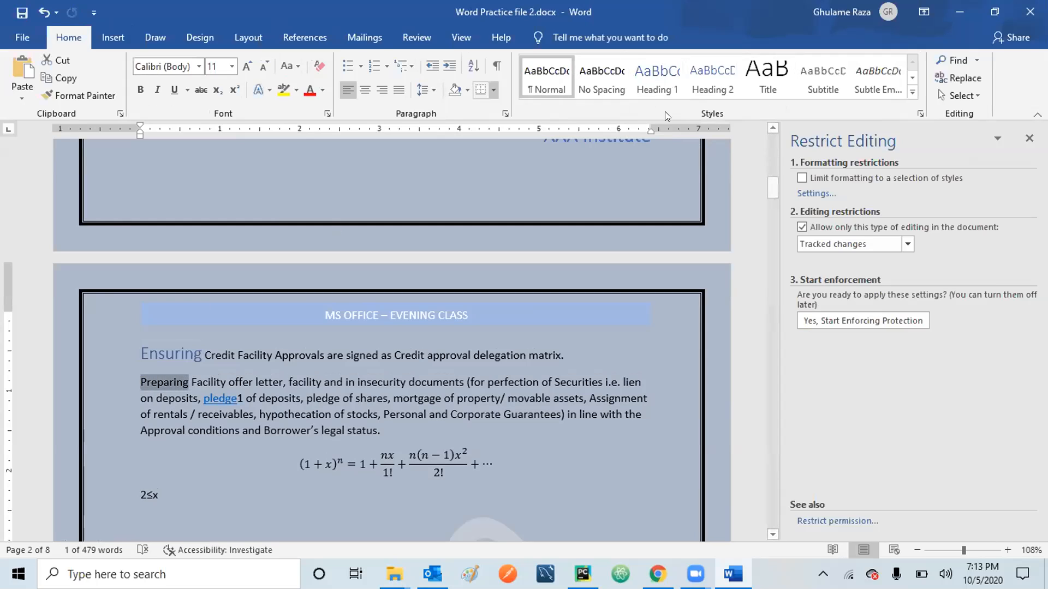
left_click(654, 82)
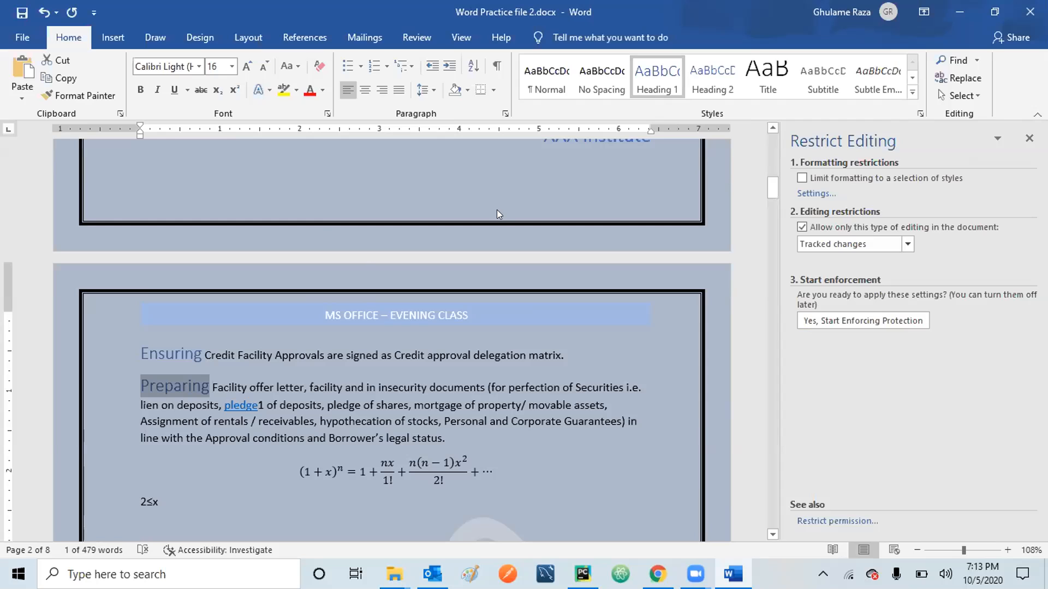
left_click(703, 80)
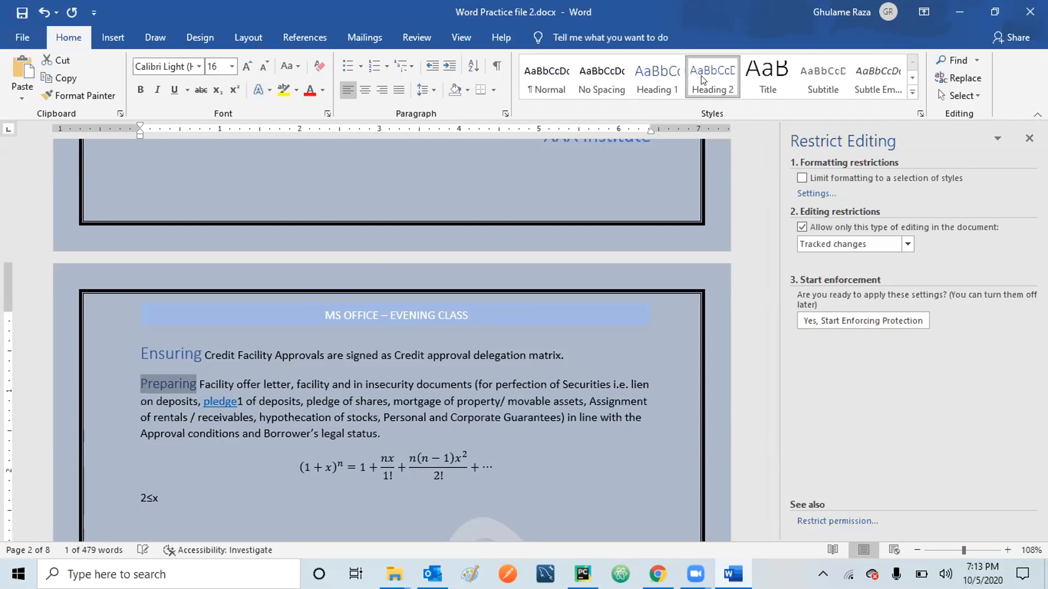
left_click(730, 90)
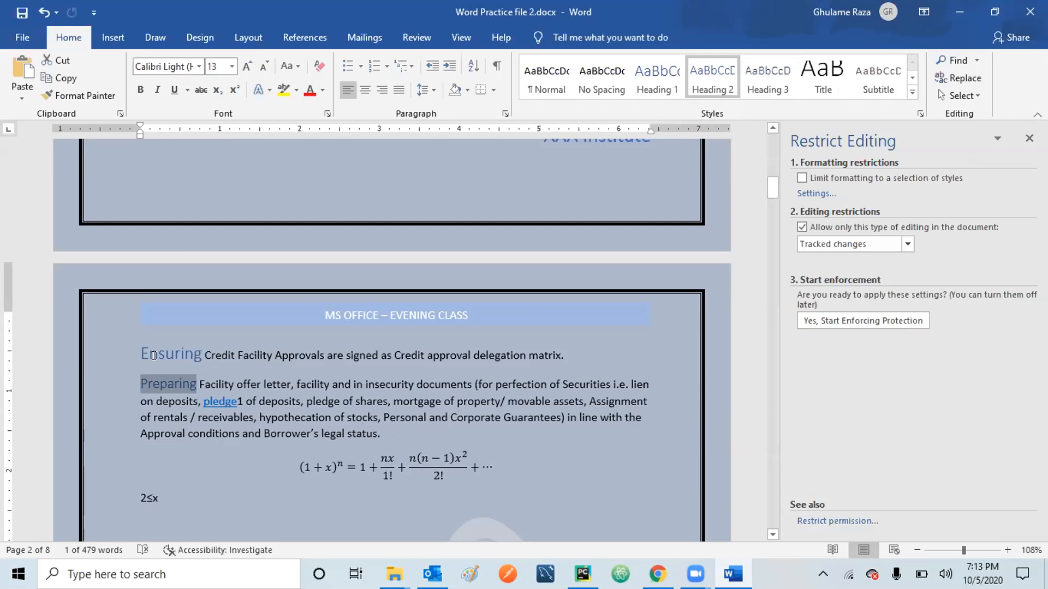
left_click_drag(772, 534, 773, 535)
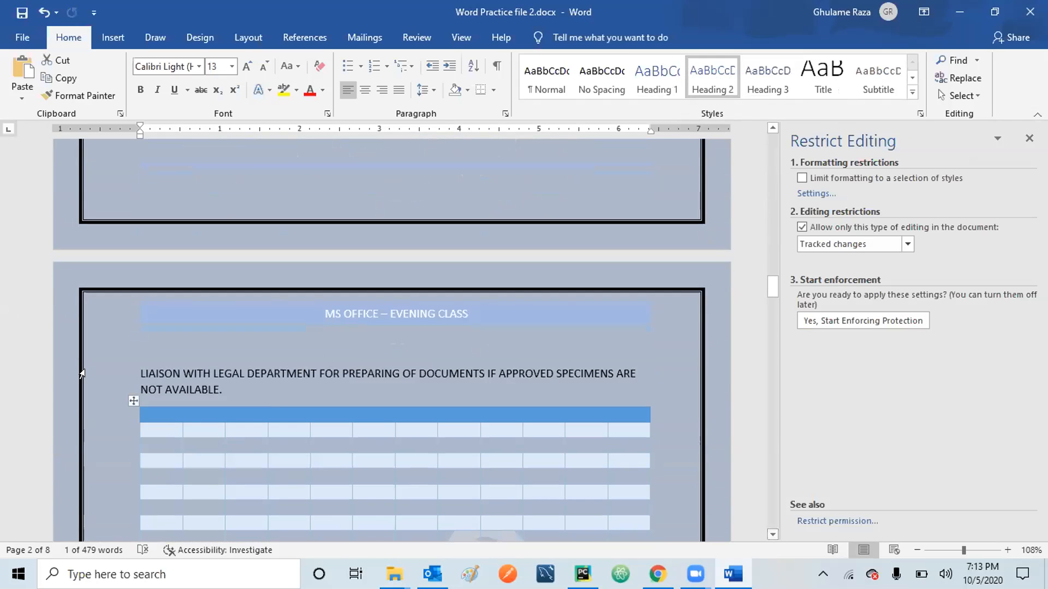
Apply Heading 2 to the word 'LIAISON' and scroll on to the next page.
left_click(140, 369)
key("shift+Right")
key("shift+Right")
key("shift+Right")
key("shift+Right")
key("shift+Right")
key("shift+Right")
key("shift+Right")
key("shift+Right")
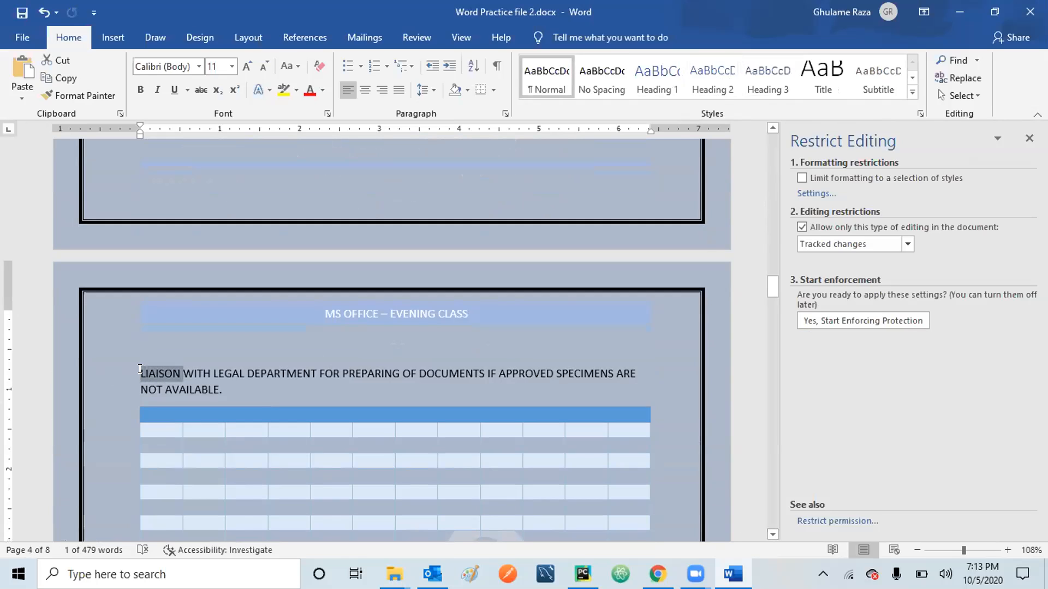
key("shift+Left")
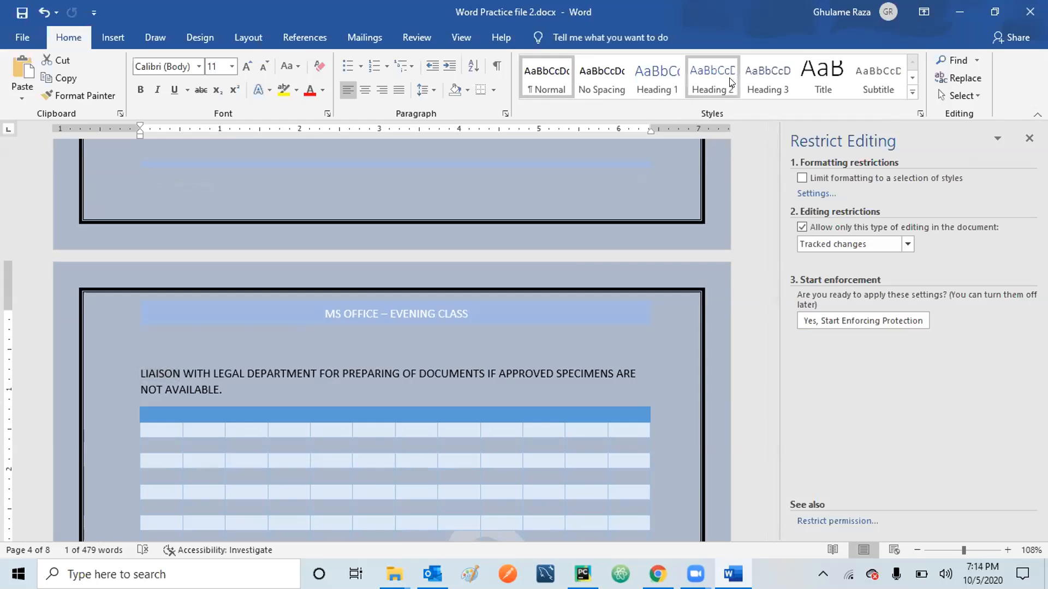
left_click(704, 79)
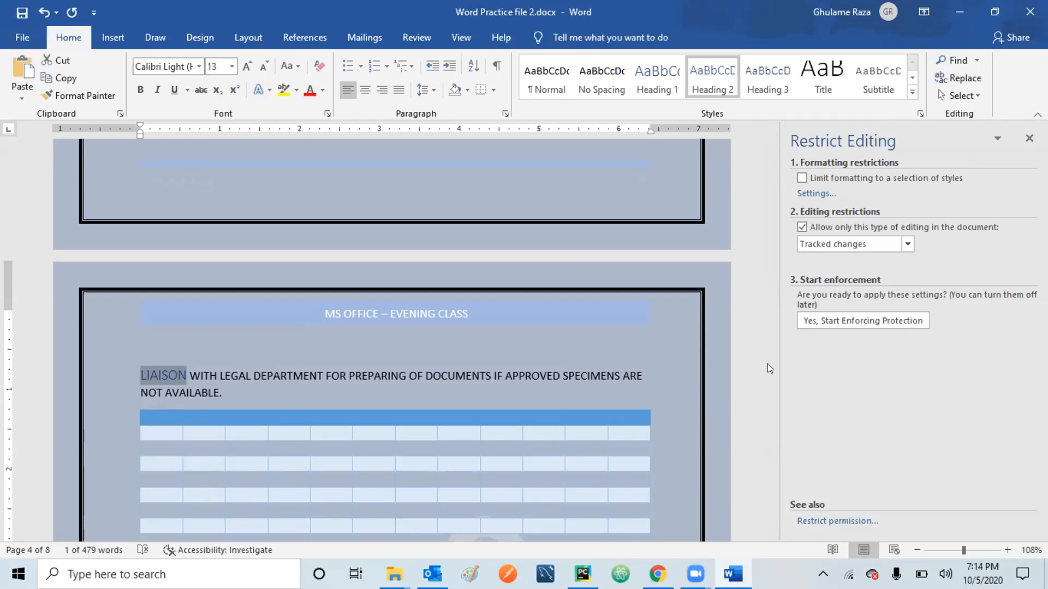
scroll(768, 364, "down", 6)
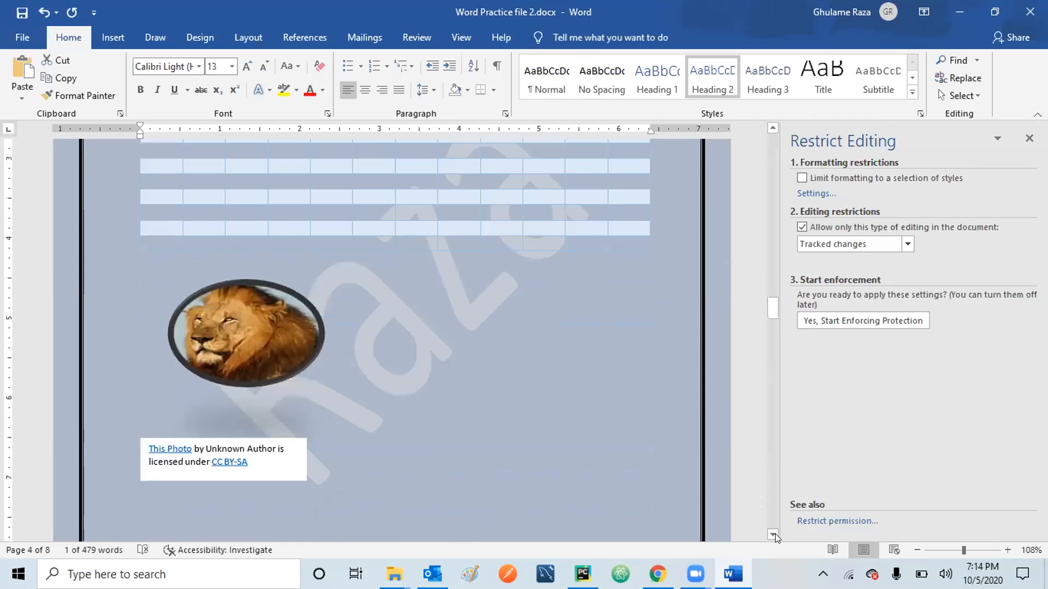
left_click(772, 534)
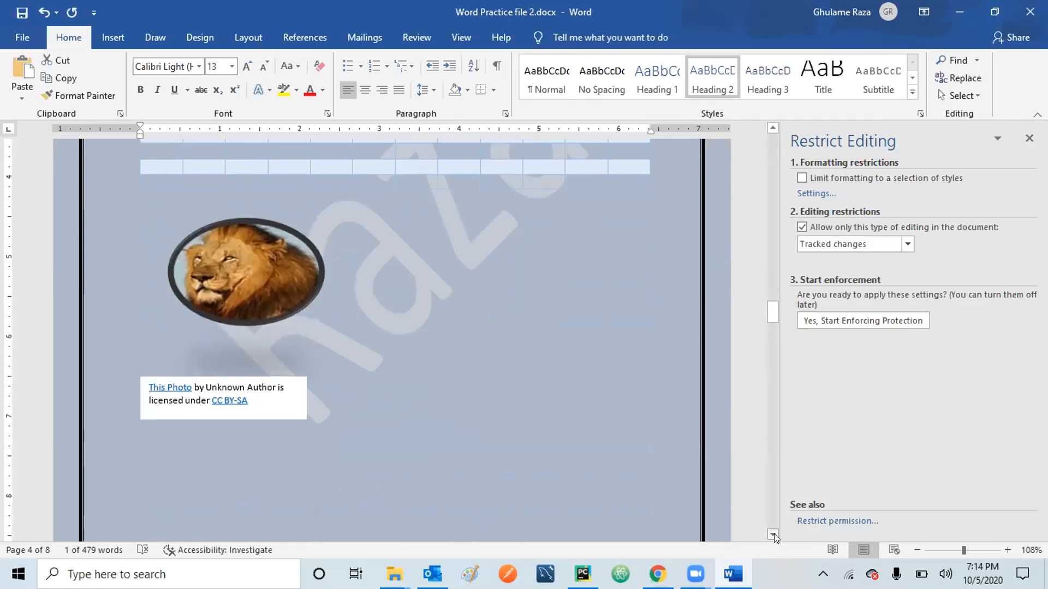
left_click_drag(774, 534, 774, 534)
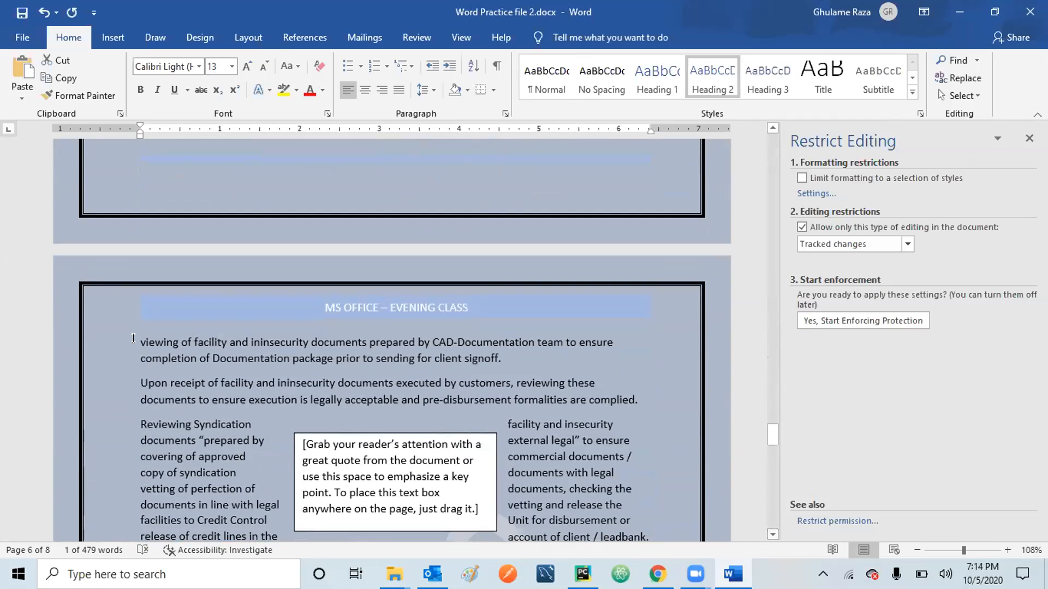
Style 'viewing' as Heading 1 and 'Upon receipt' as Heading 2.
left_click(133, 338)
key("shift+Right")
key("shift+Right")
key("shift+Right")
key("shift+Right")
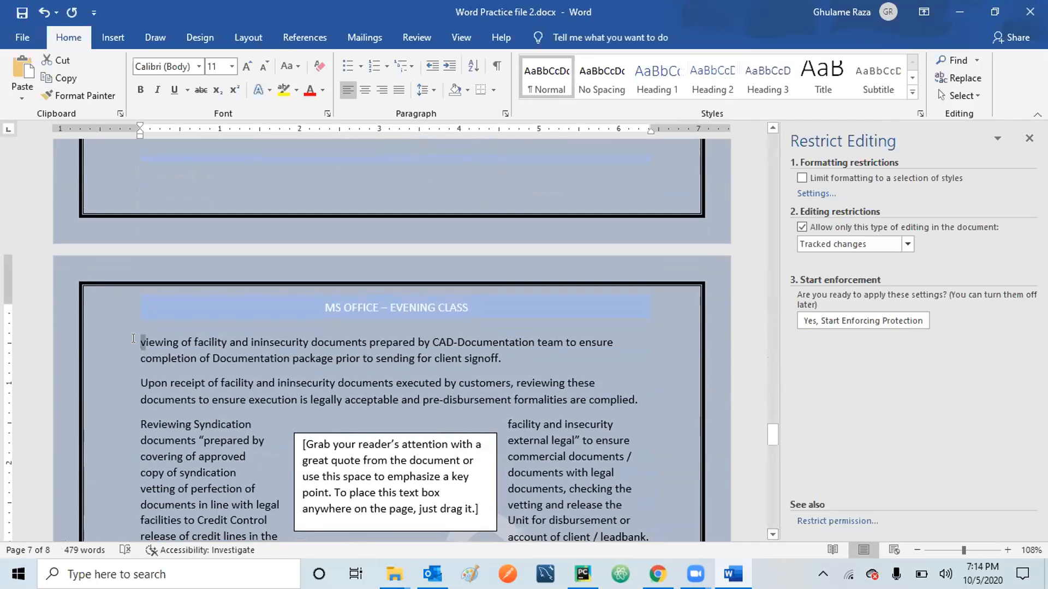
key("shift+Right")
key("shift+Right")
key("shift+Right")
key("shift+Right")
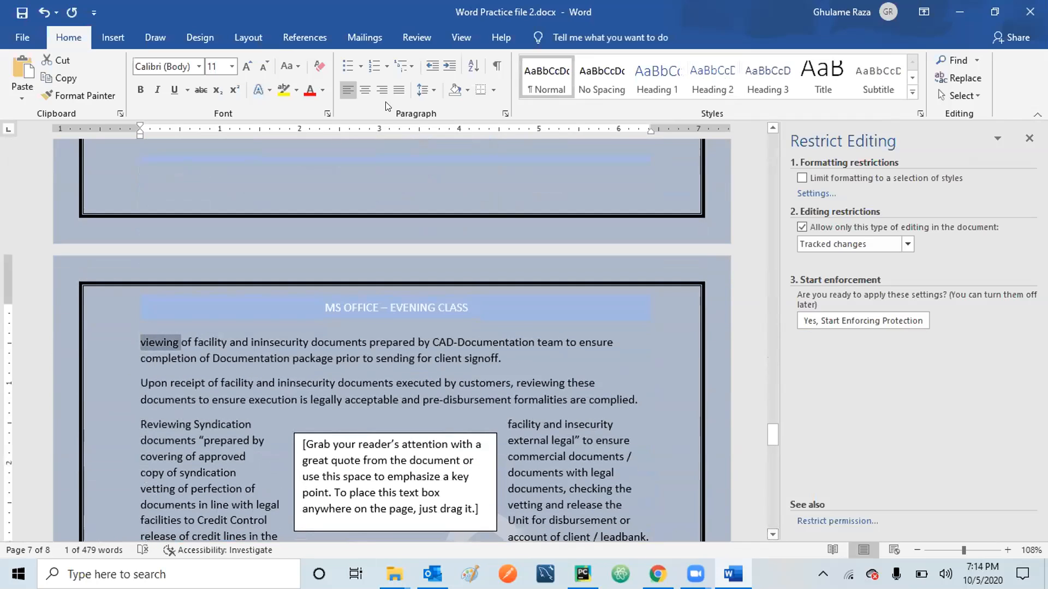
left_click(662, 71)
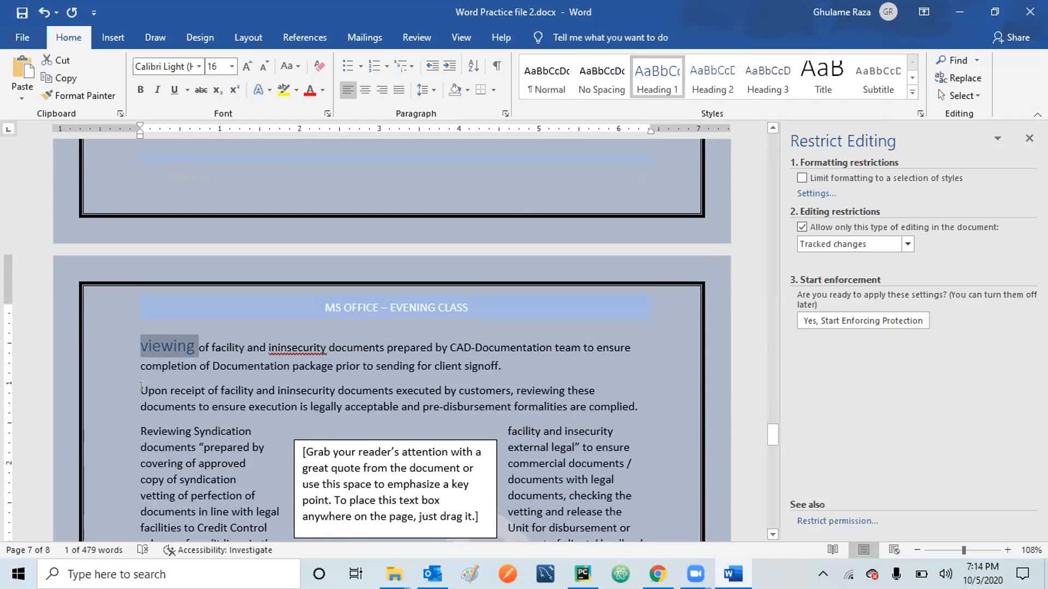
left_click(136, 386)
key("shift+Right")
key("shift+Right")
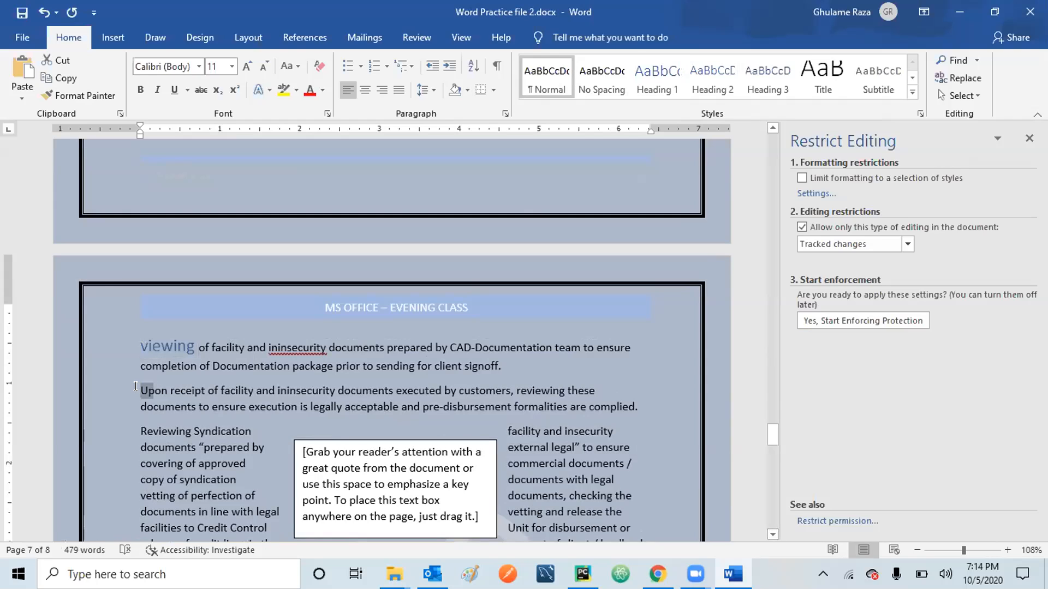
key("shift+Right")
key("shift+Right")
key("shift+Right")
key("shift+Right")
key("shift+Right")
key("shift+Right")
key("shift+Right")
key("shift+Right")
key("shift+Right")
key("shift+Right")
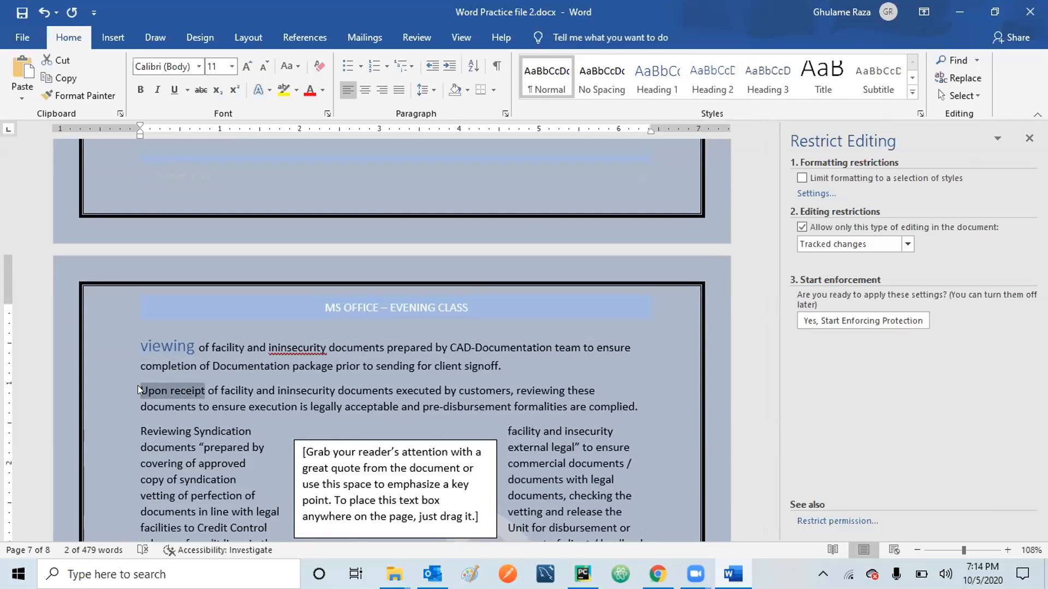
left_click(717, 80)
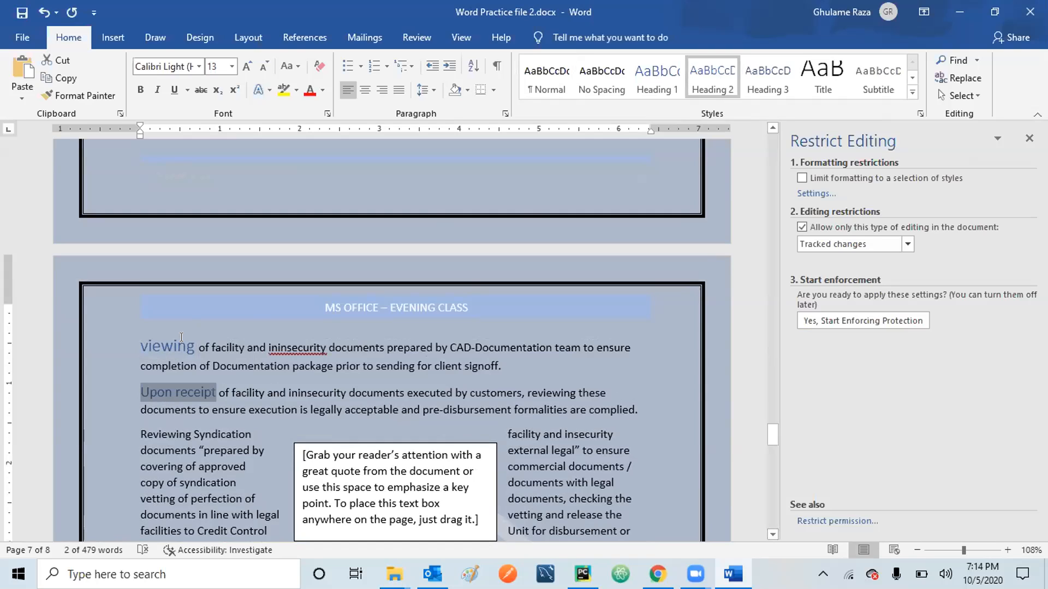
Apply Heading 3 to the word 'Reviewing' and scroll down.
left_click(140, 435)
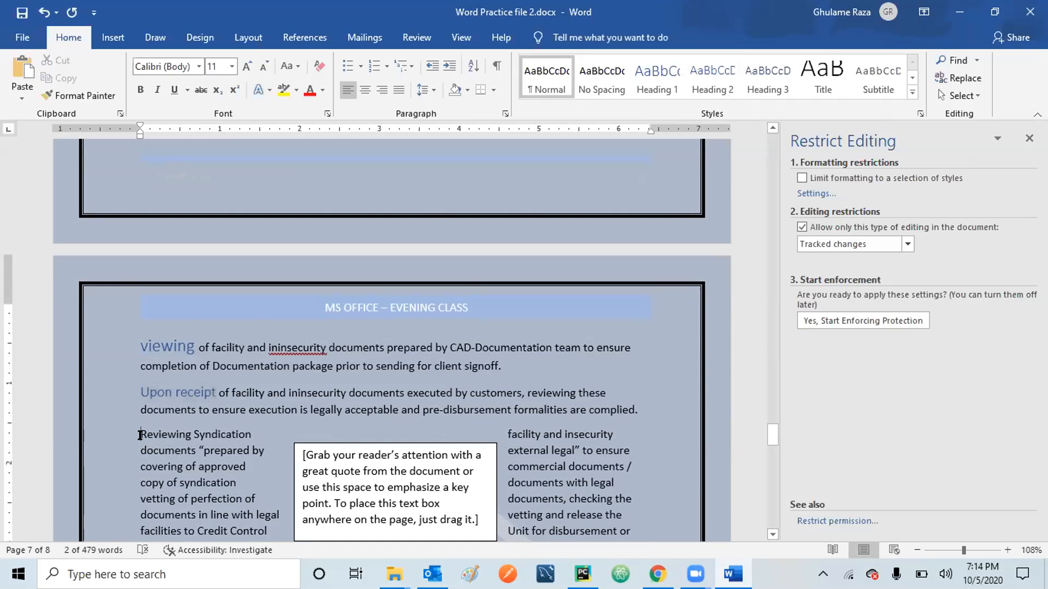
key("shift+Right")
key("shift+Right")
key("shift+Right")
key("shift+Right")
key("shift+Right")
key("shift+Right")
key("shift+Right")
key("shift+Right")
key("shift+Right")
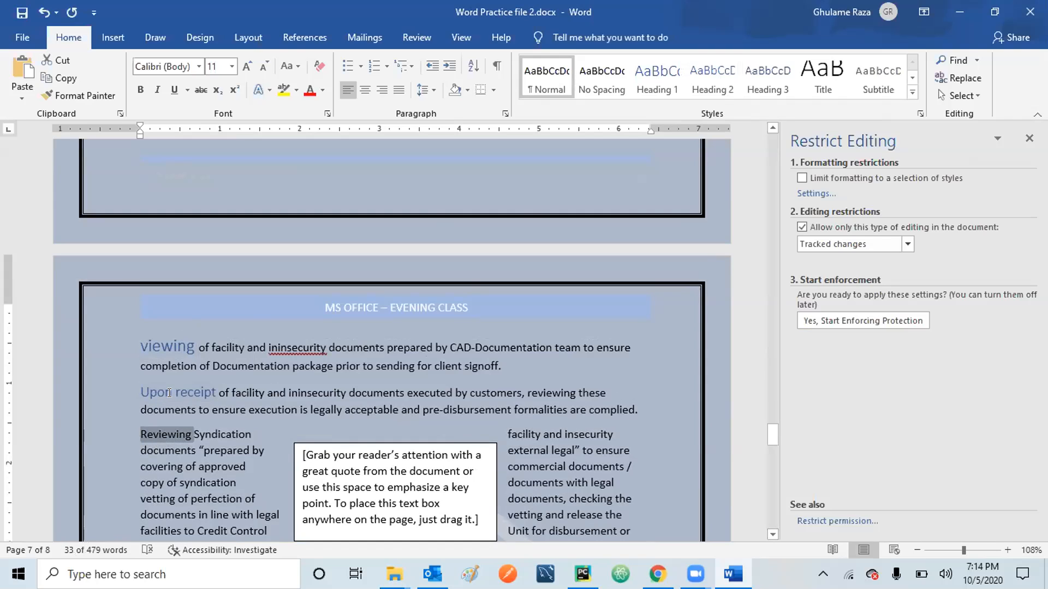
left_click(764, 79)
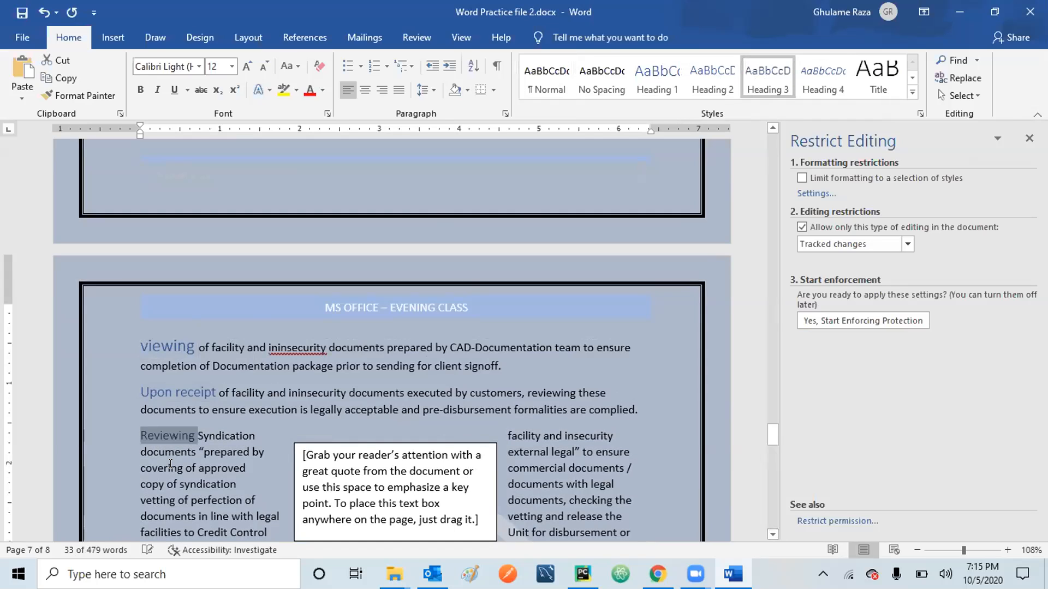
left_click(772, 535)
scroll(771, 535, "down", 2)
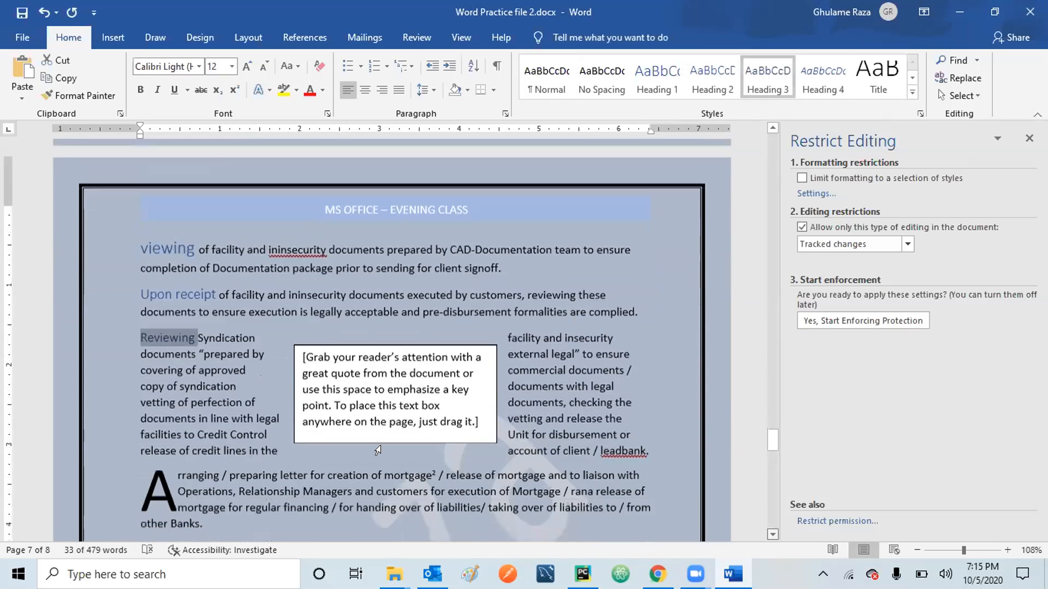
Apply Heading 3 to the paragraph beginning with the drop-cap letter A.
left_click(172, 467)
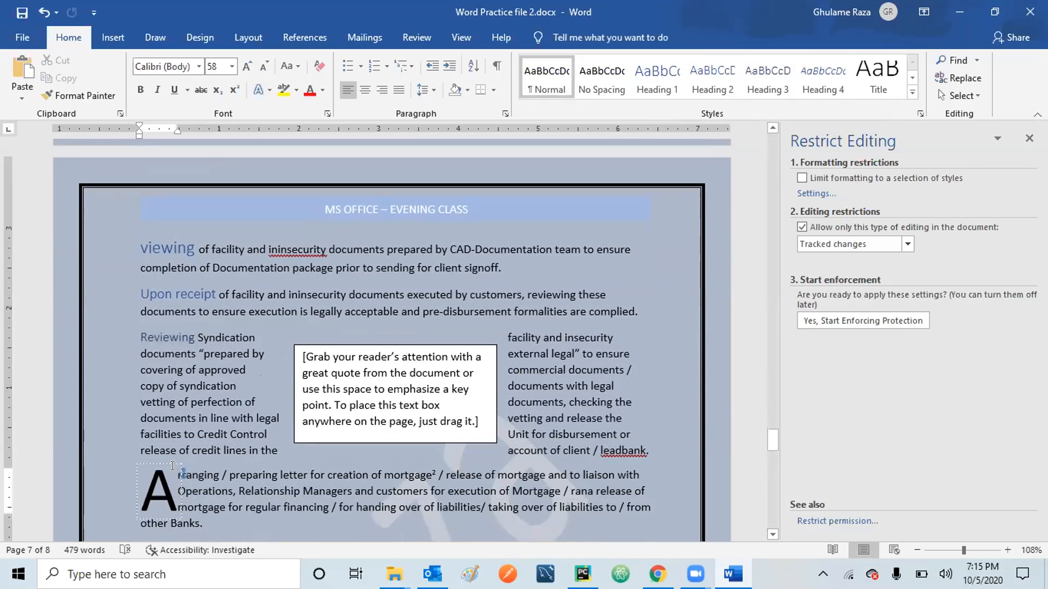
key("shift+Right")
key("shift+Right")
key("shift+Right")
key("shift+Right")
key("shift+Right")
key("shift+Right")
key("shift+Right")
key("shift+Right")
key("shift+Right")
key("shift+Right")
key("shift+Right")
key("shift+Right")
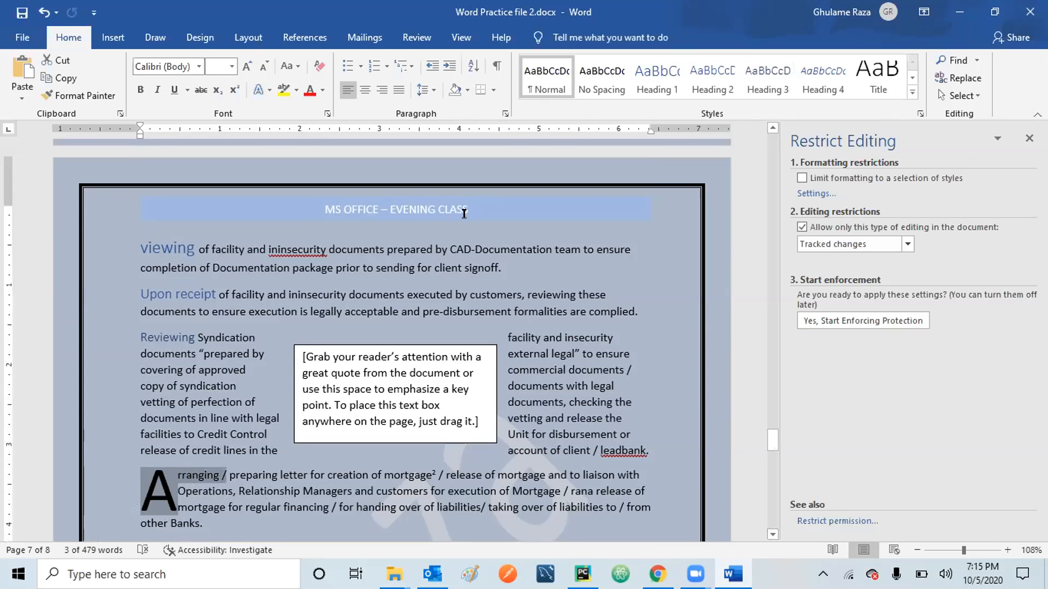
left_click(767, 79)
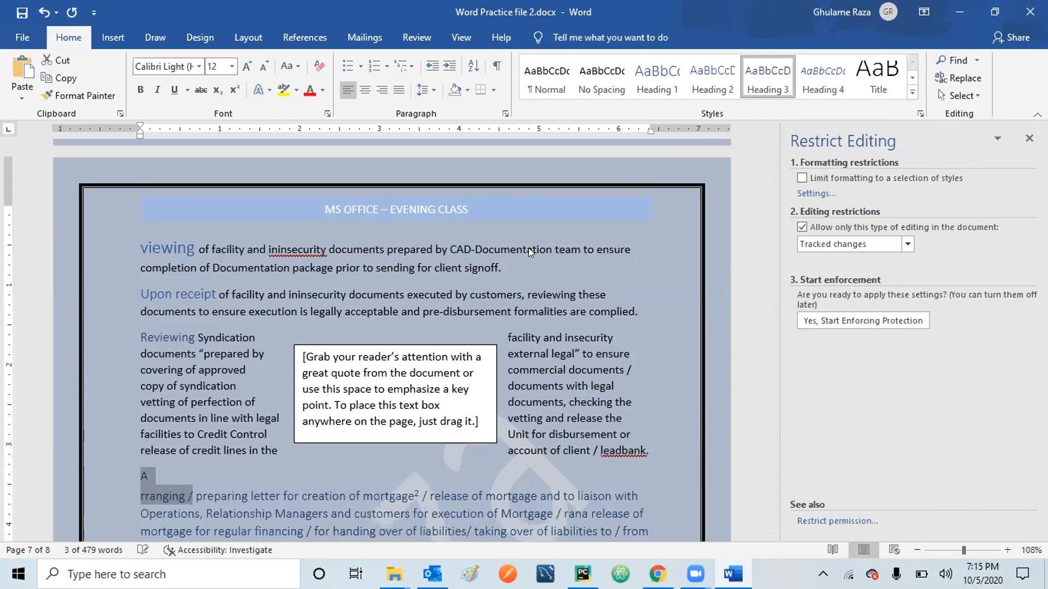
left_click(141, 489)
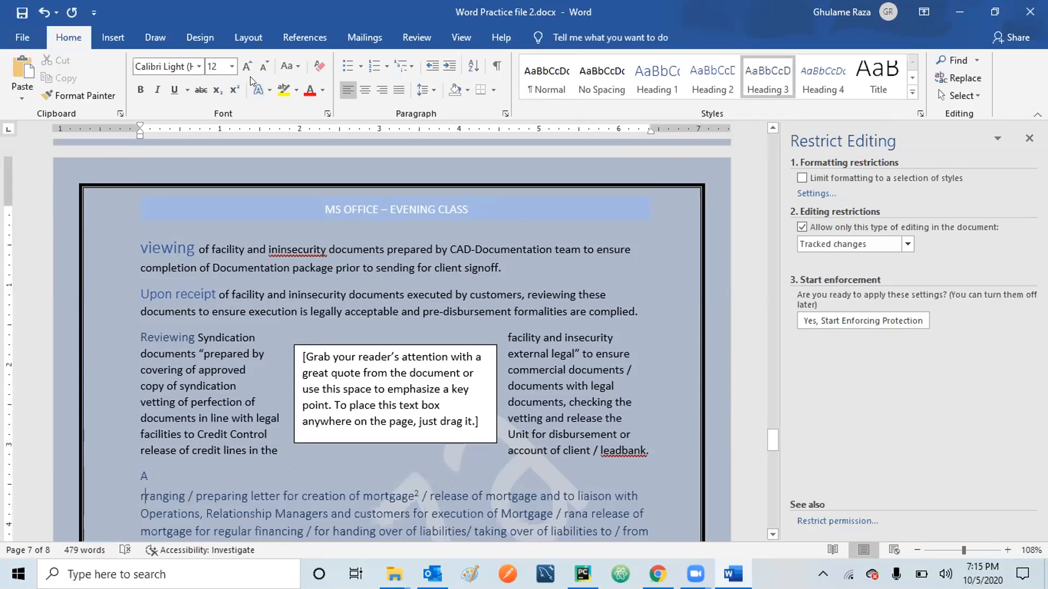
Remove the drop cap from that paragraph and restore its first letter A inline.
left_click(114, 38)
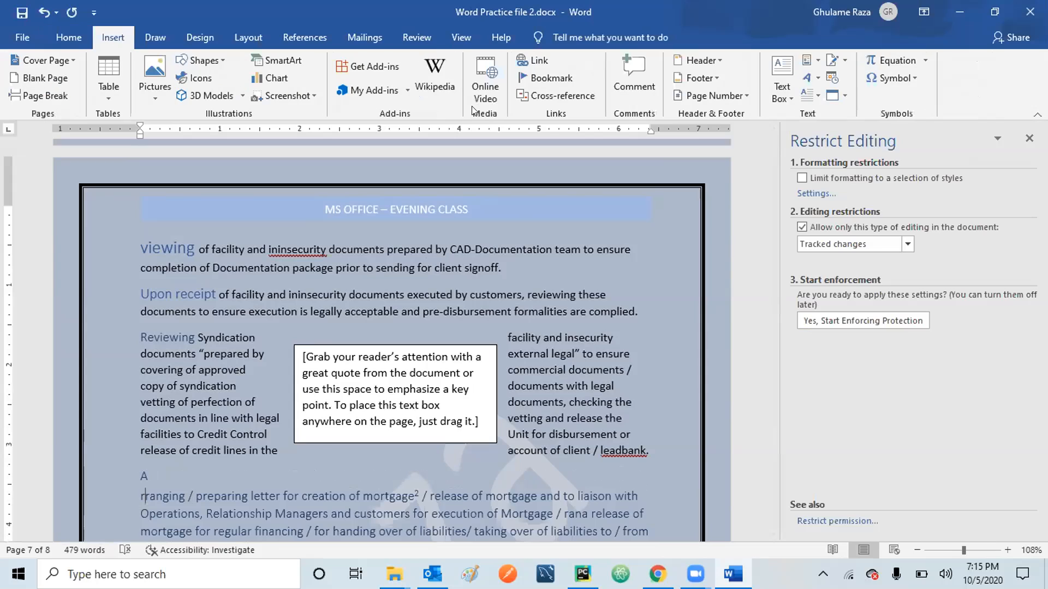
left_click(816, 96)
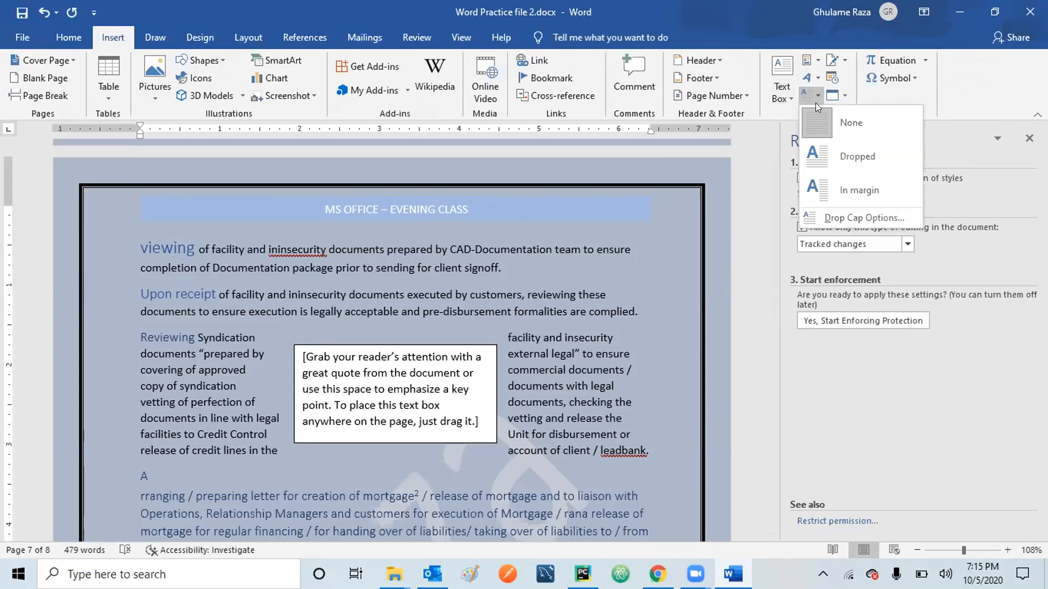
left_click(814, 117)
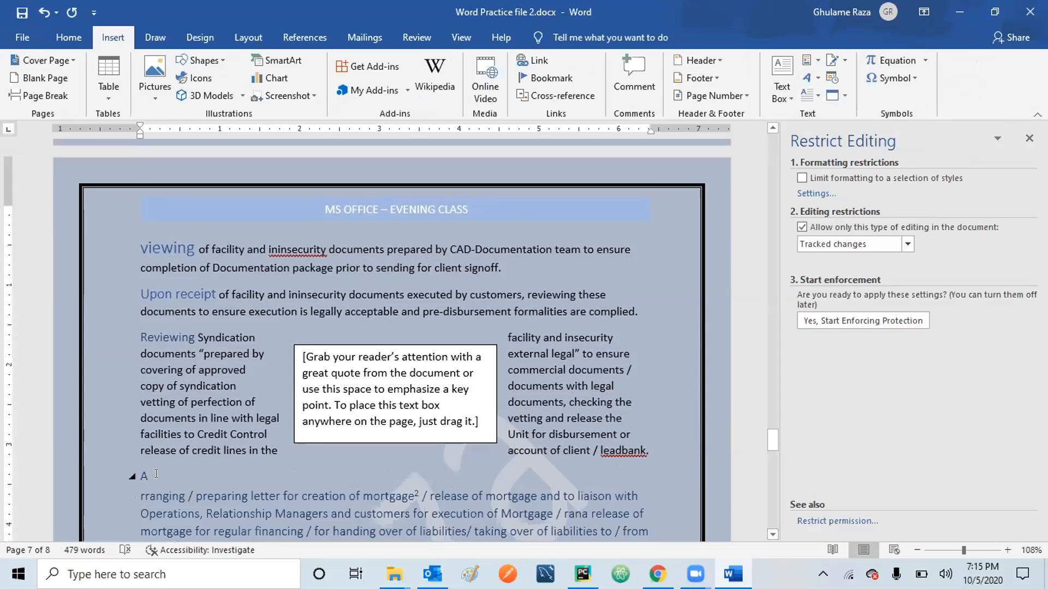
key("BackSpace")
key("BackSpace")
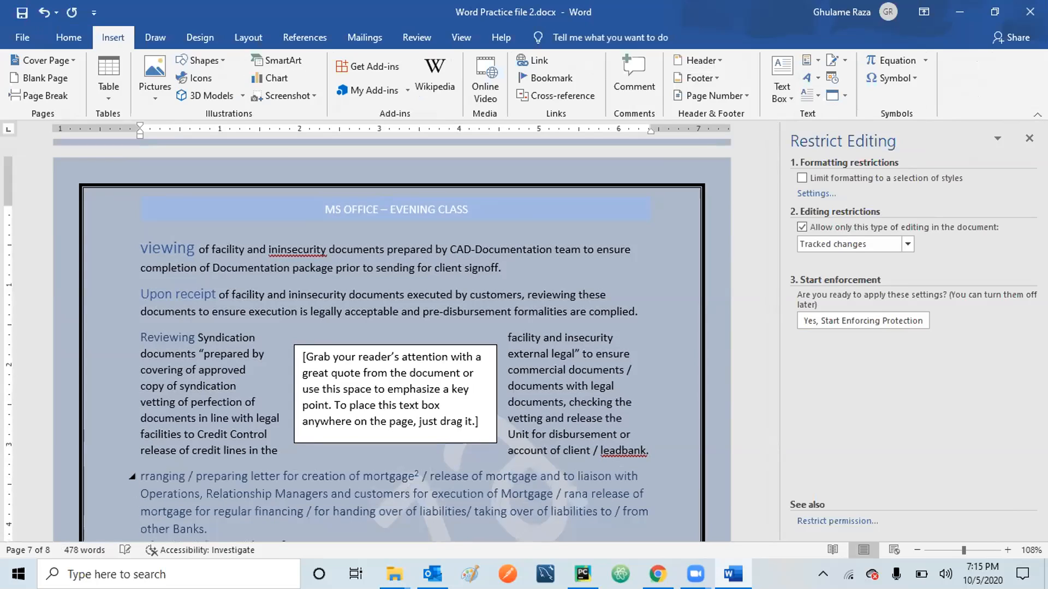
type("A")
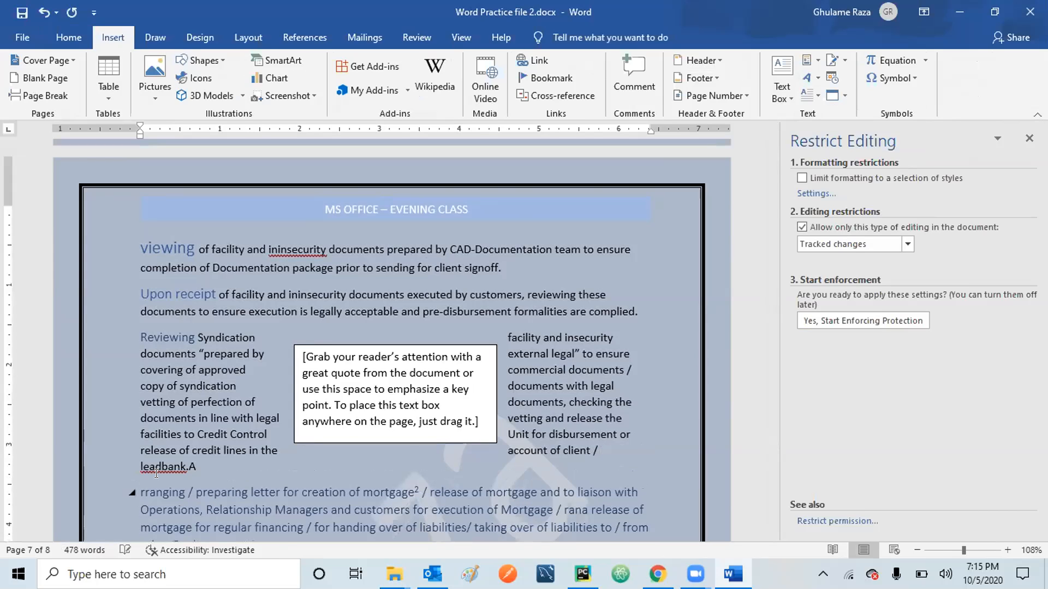
key("BackSpace")
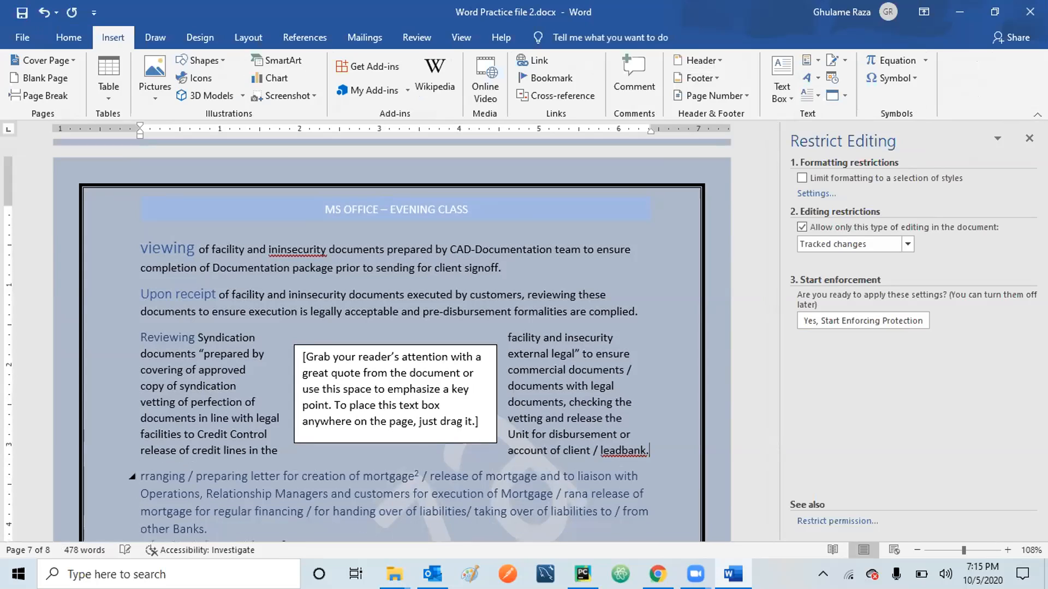
left_click(814, 92)
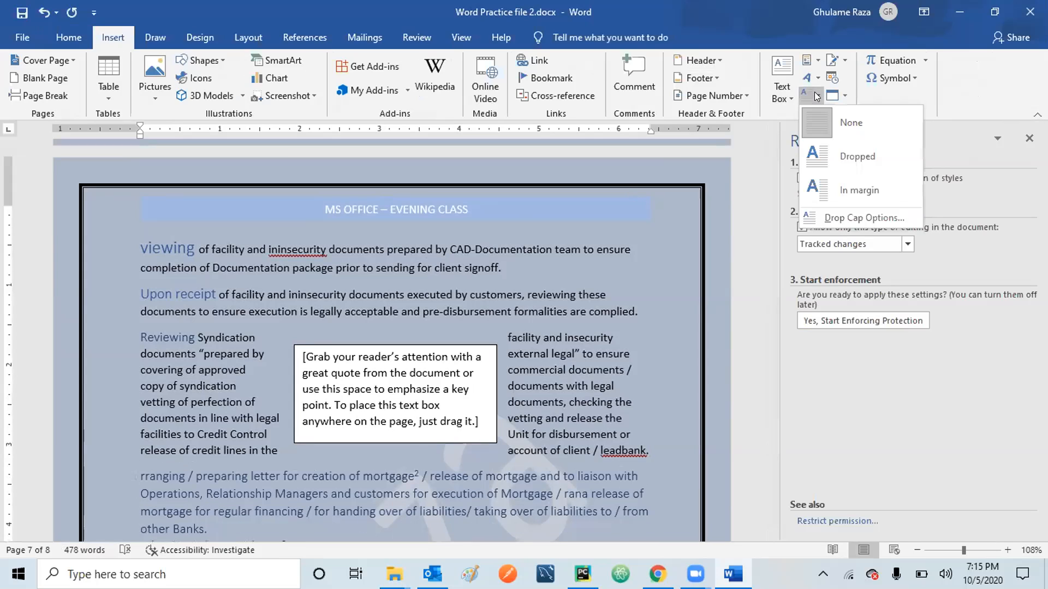
left_click(800, 118)
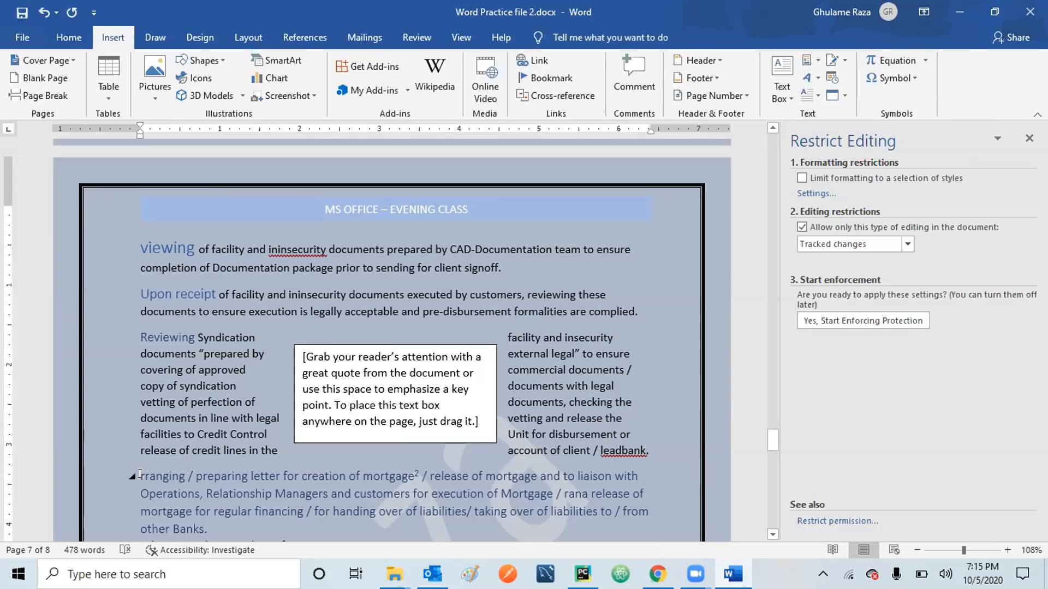
left_click(811, 90)
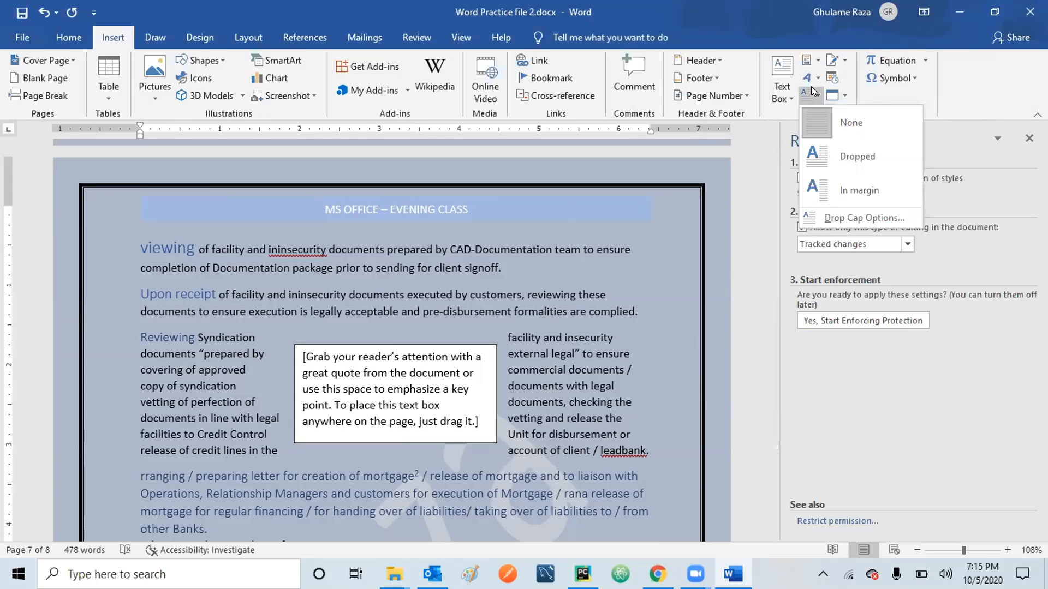
left_click(837, 117)
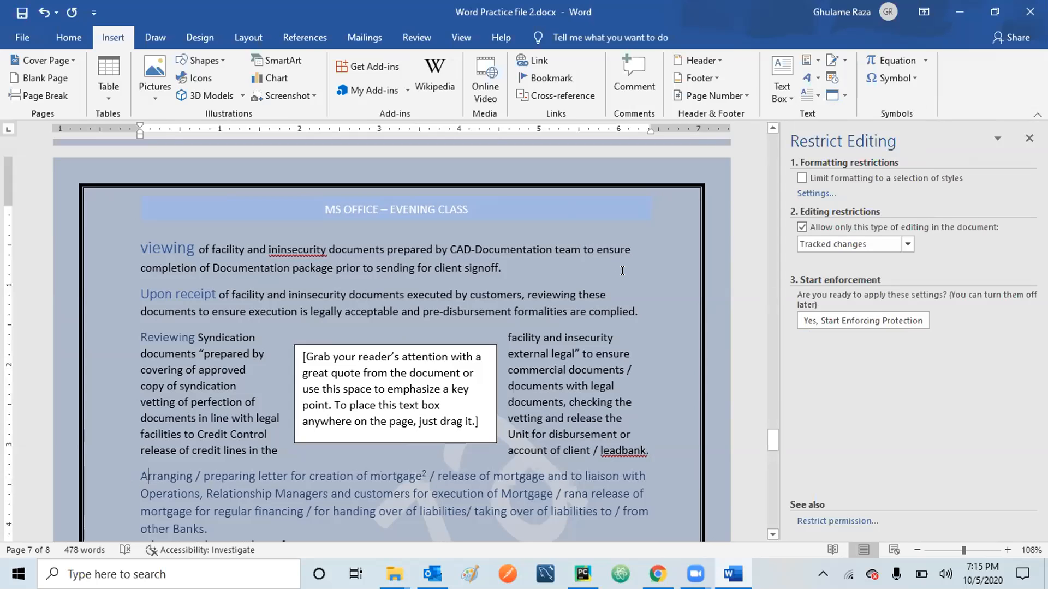
Back on the Home tab, apply Heading 3 to the 'Advising' paragraph.
key("shift+Right")
key("shift+Right")
key("shift+Right")
key("shift+Right")
key("shift+Right")
key("shift+Right")
key("shift+Right")
key("shift+Right")
key("shift+Right")
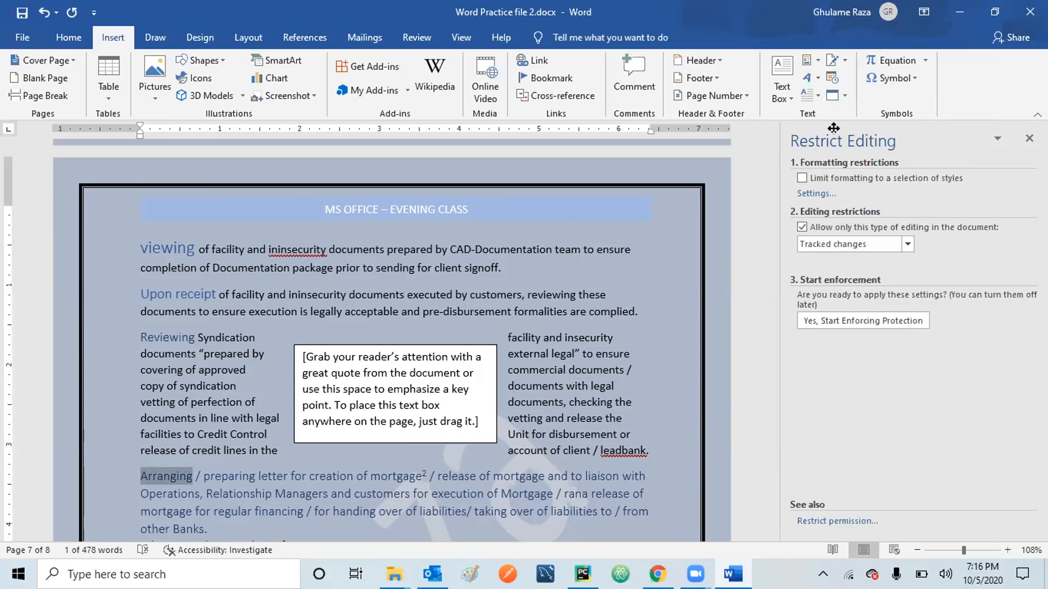
left_click(63, 36)
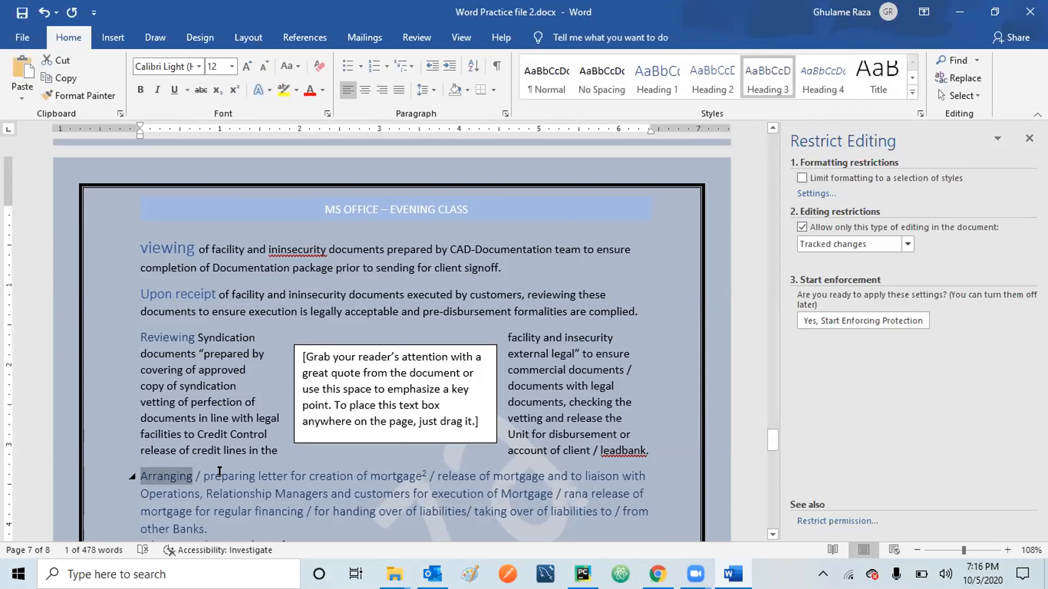
left_click(173, 475)
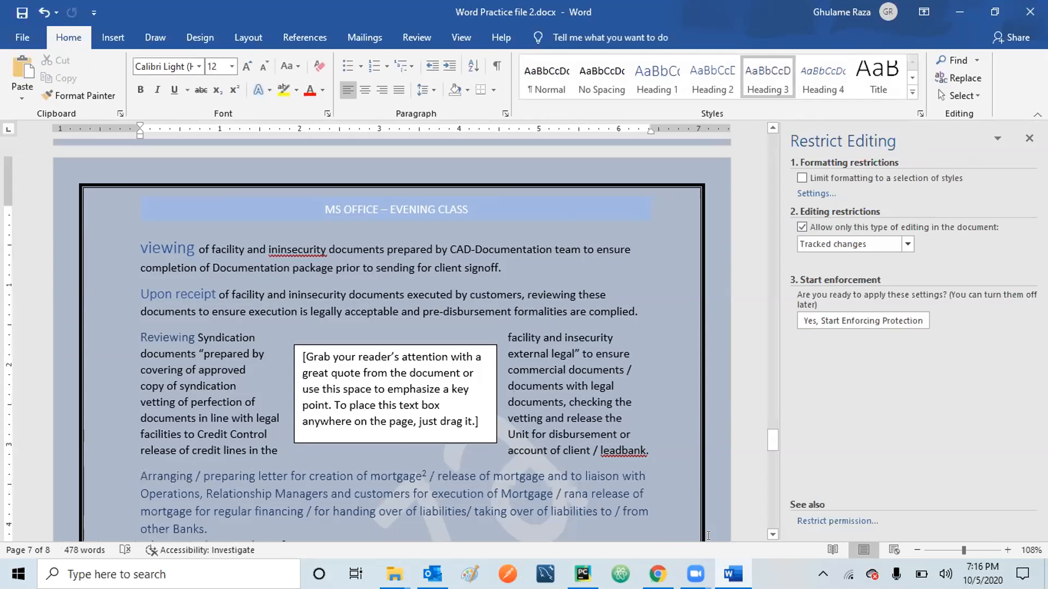
scroll(771, 538, "down", 3)
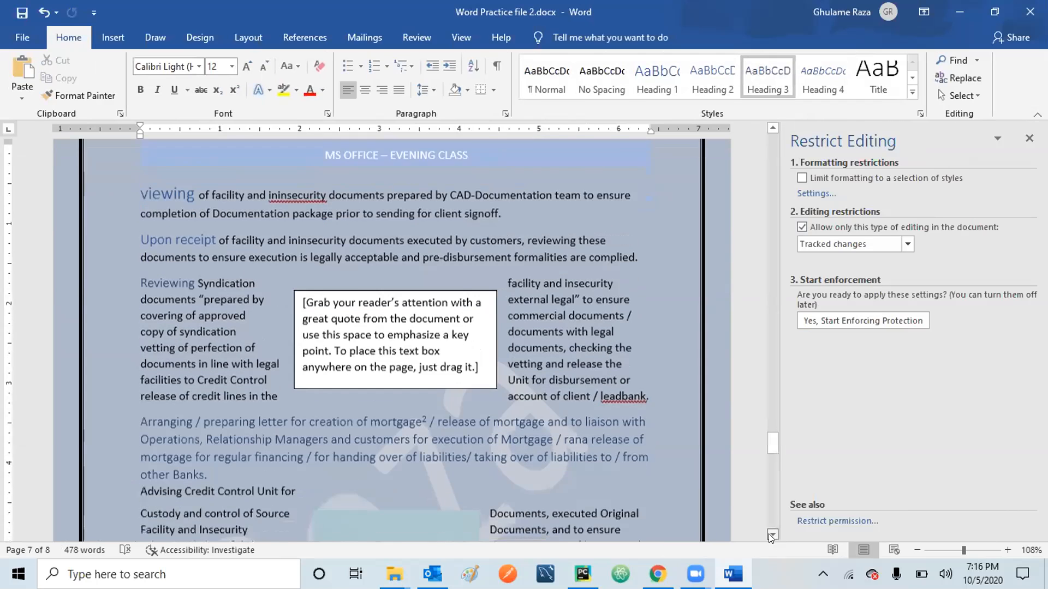
left_click(140, 456)
key("shift+Right")
key("shift+Right")
key("shift+Right")
key("shift+Right")
key("shift+Right")
key("shift+Right")
key("shift+Right")
key("shift+Right")
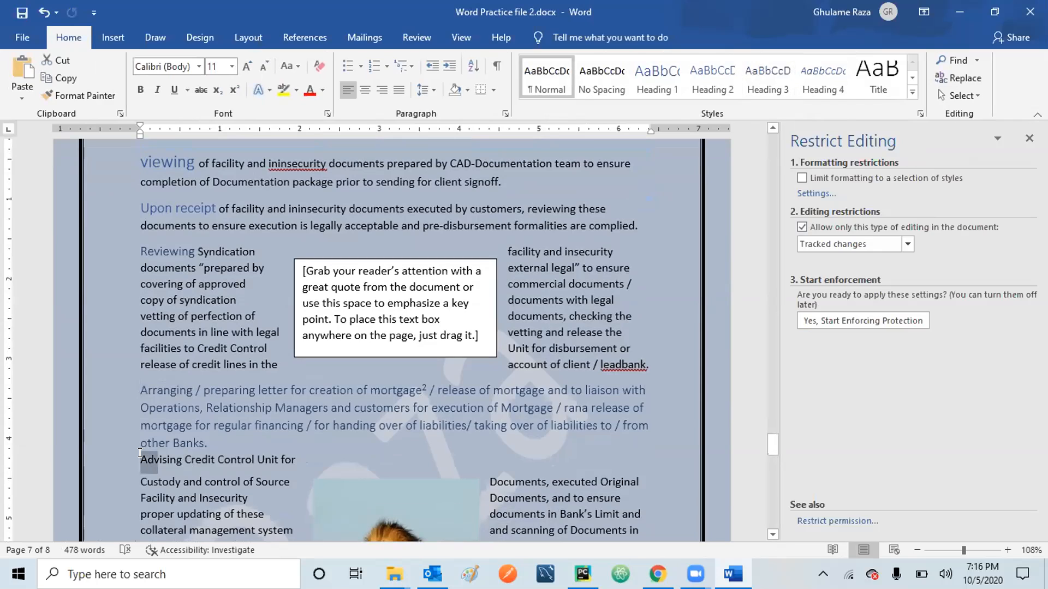
key("shift+Right")
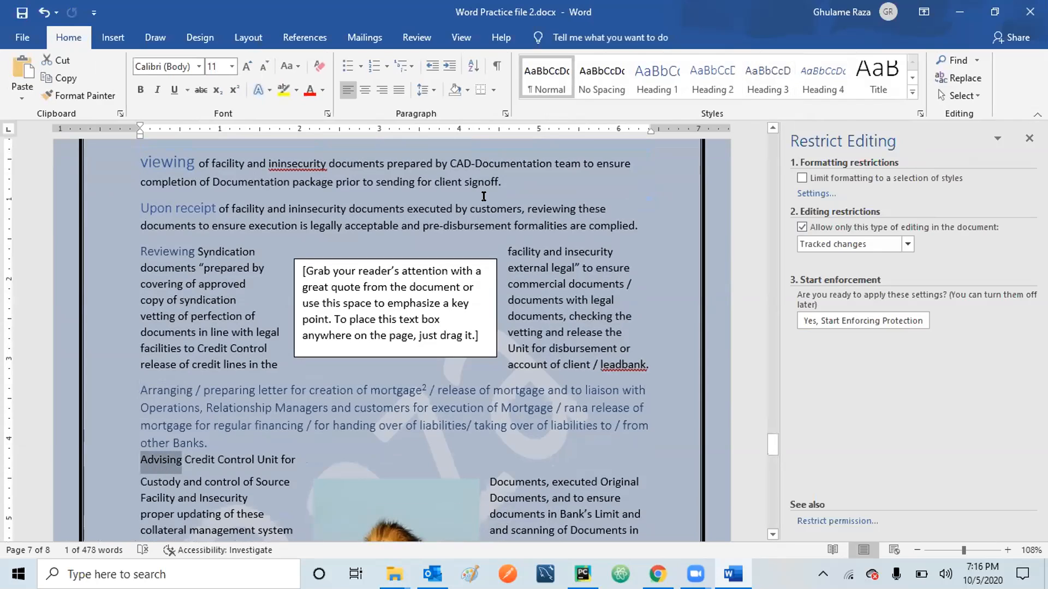
left_click(757, 73)
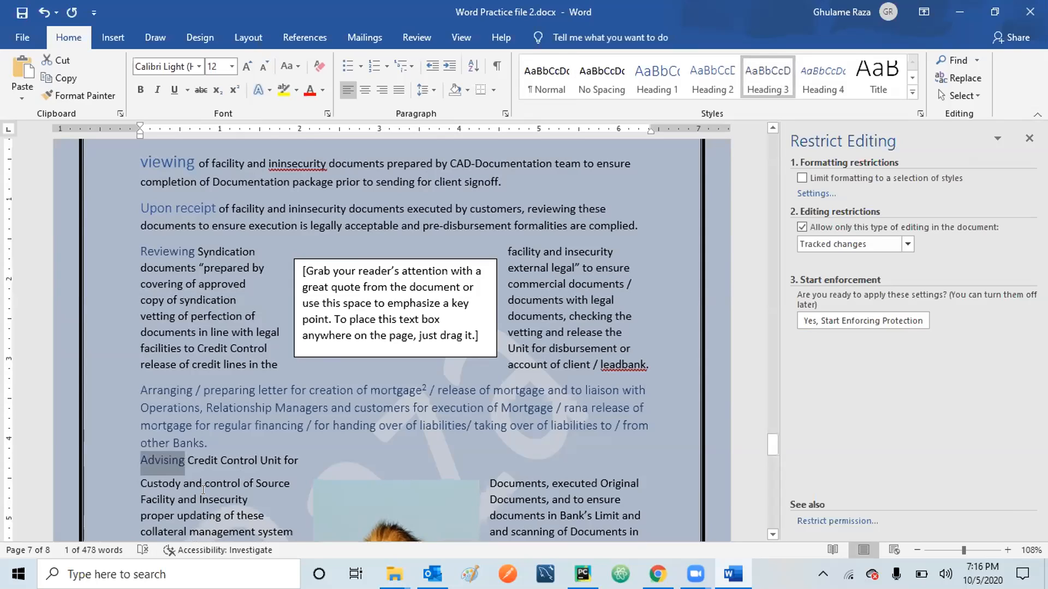
left_click(191, 500)
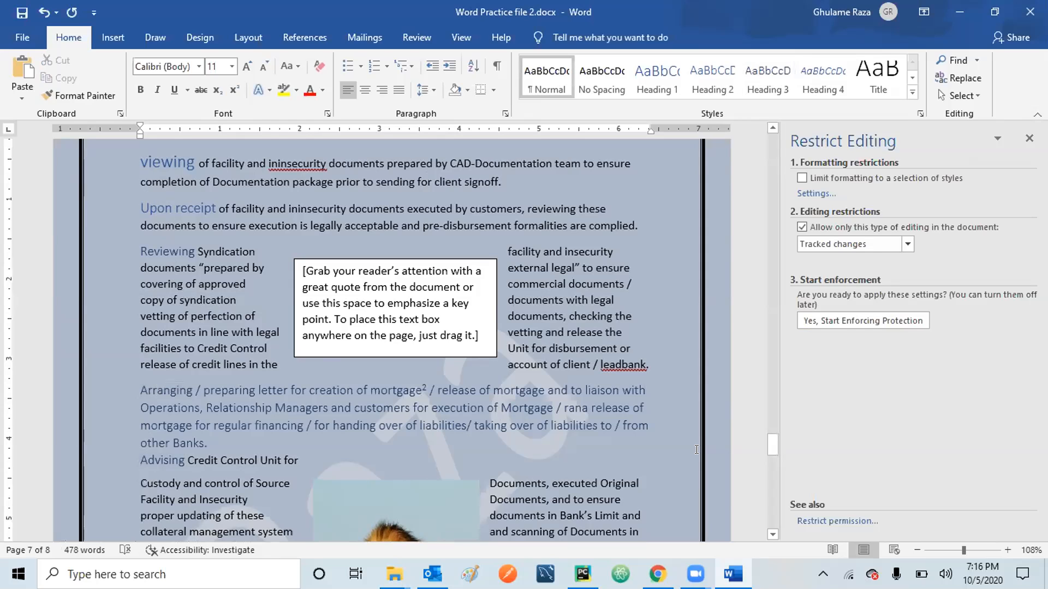
Style 'Custody' as Heading 1, and 'Managing' and 'Preparing' as Heading 2.
scroll(774, 534, "down", 3)
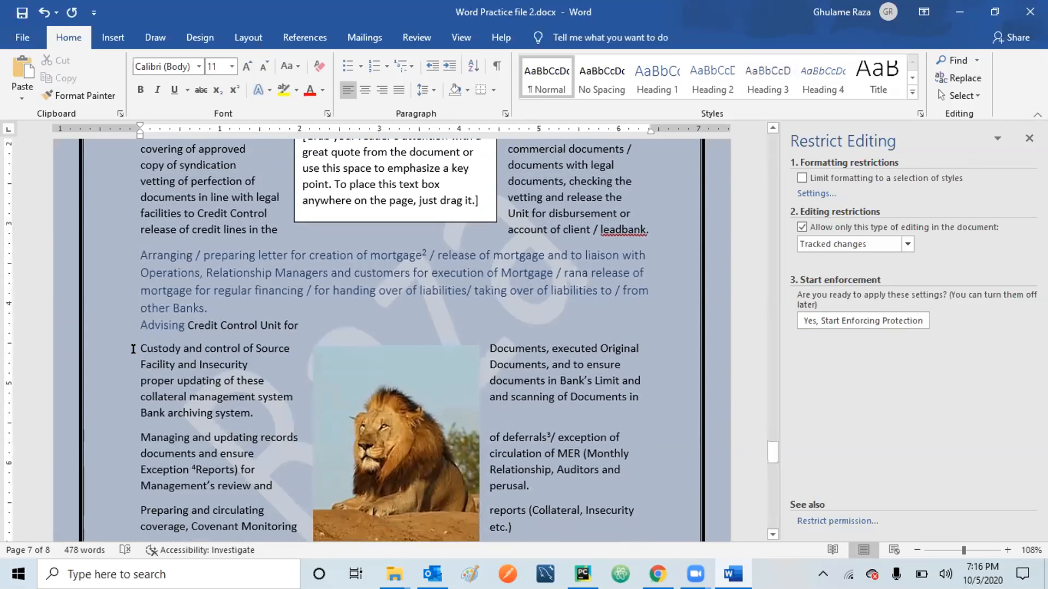
left_click_drag(133, 349, 183, 350)
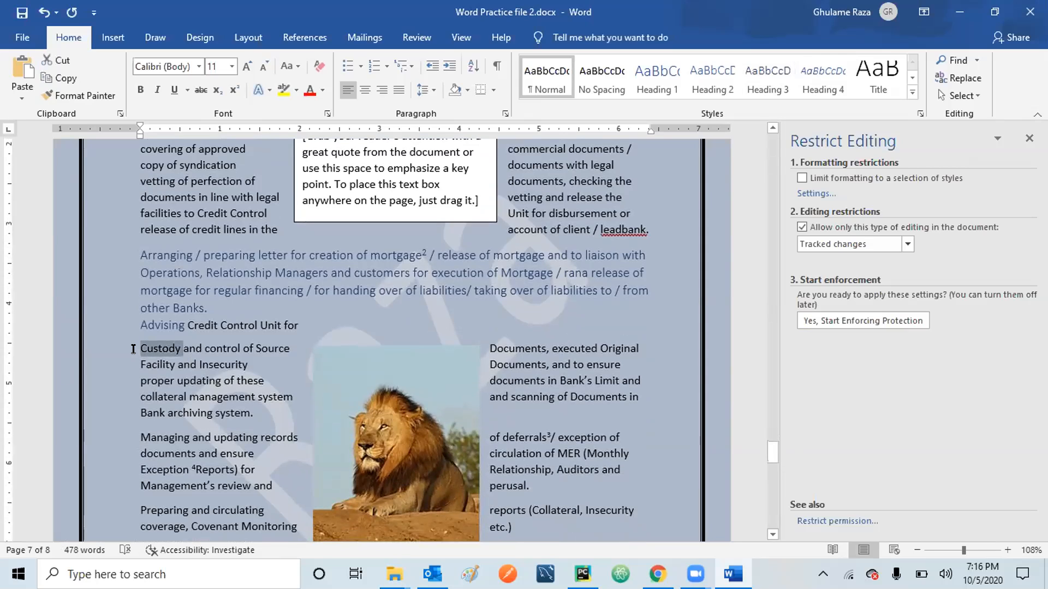
left_click(657, 78)
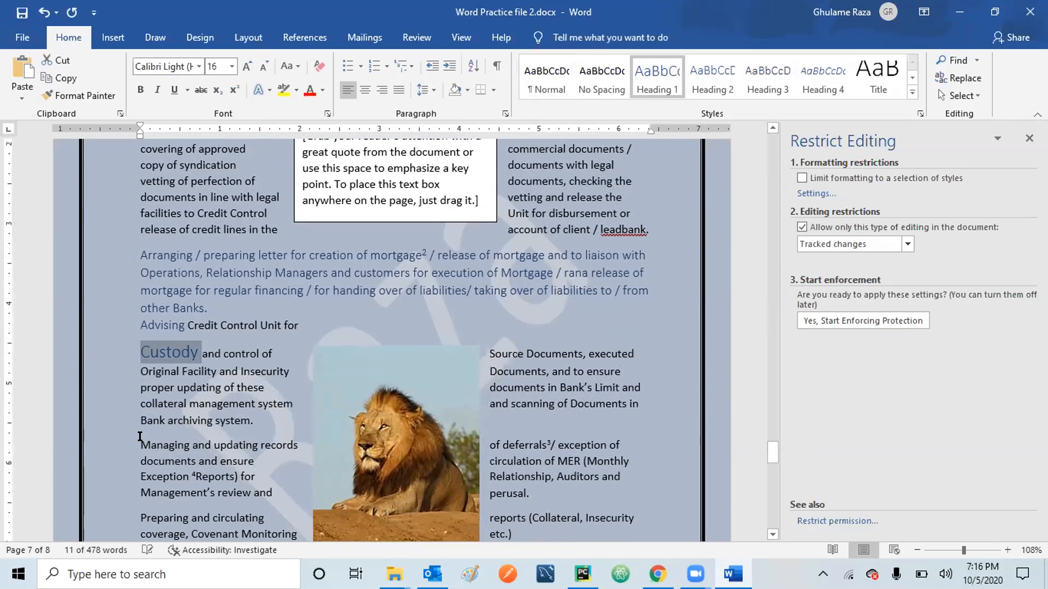
left_click(140, 437)
key("shift+Right")
key("shift+Right")
key("shift+Right")
key("shift+Right")
key("shift+Right")
key("shift+Right")
key("shift+Right")
key("shift+Right")
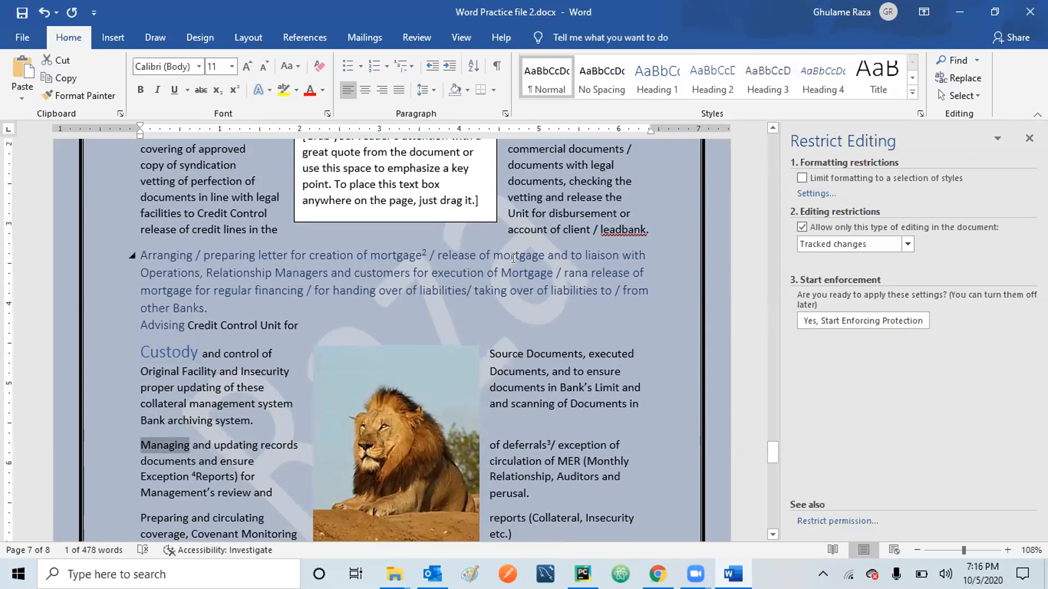
left_click(718, 80)
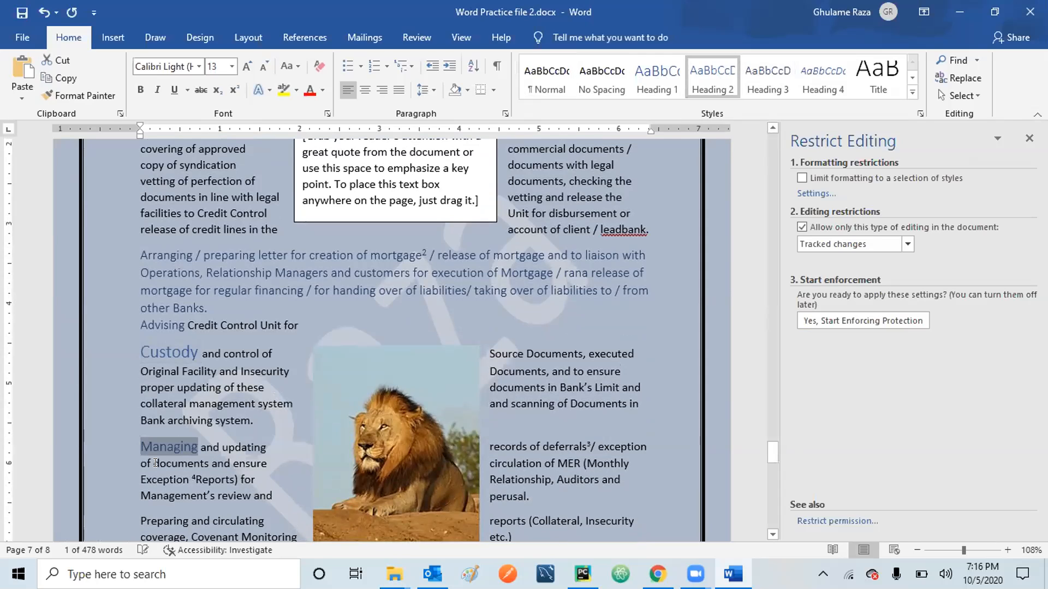
left_click(139, 513)
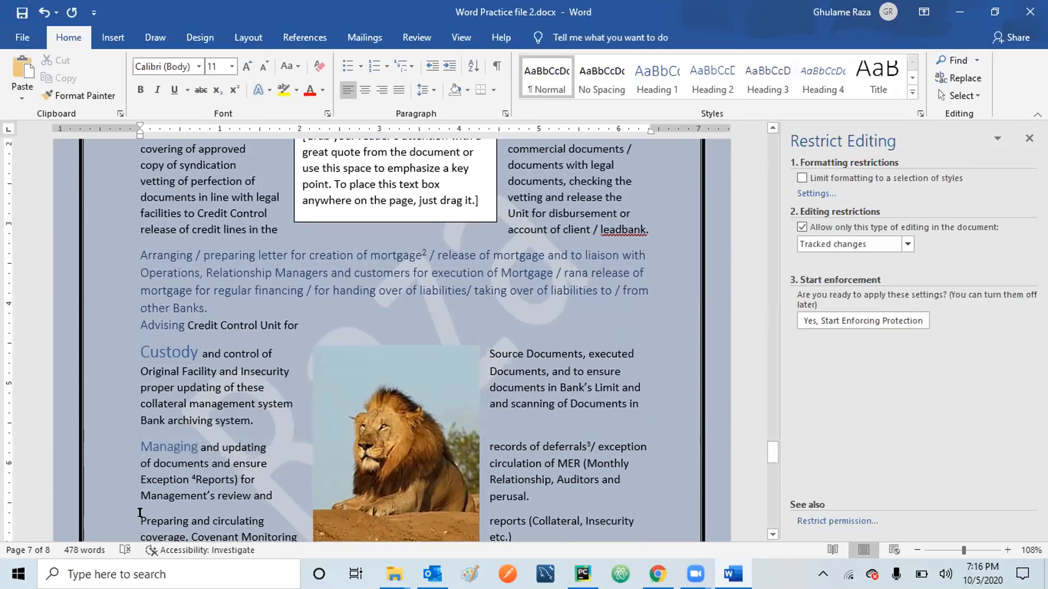
key("shift+Right")
key("shift+Right")
key("shift+Right")
key("shift+Right")
key("shift+Right")
key("shift+Right")
key("shift+Right")
key("shift+Right")
key("shift+Right")
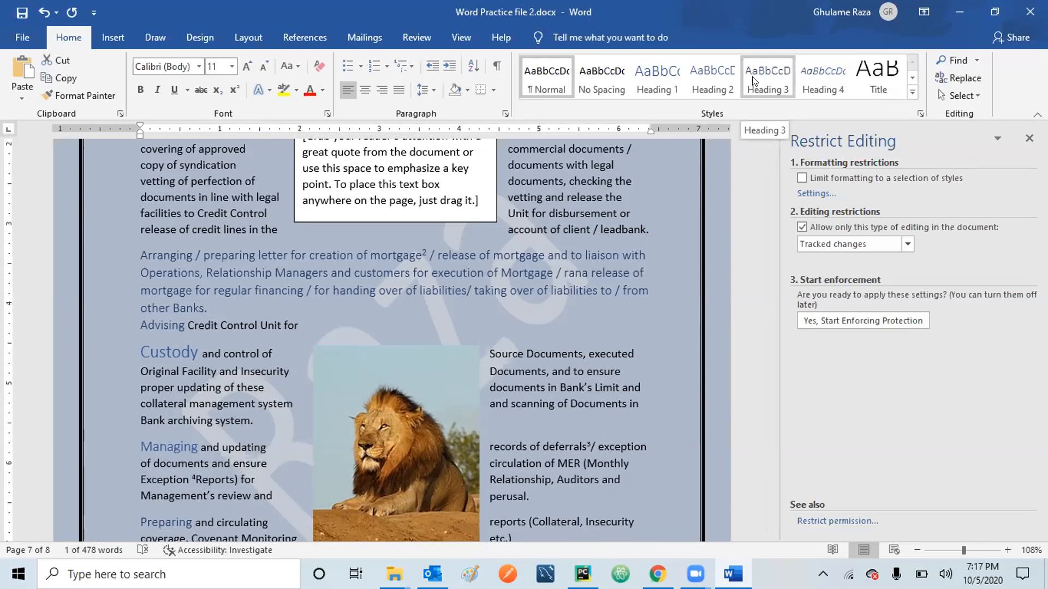
left_click(717, 73)
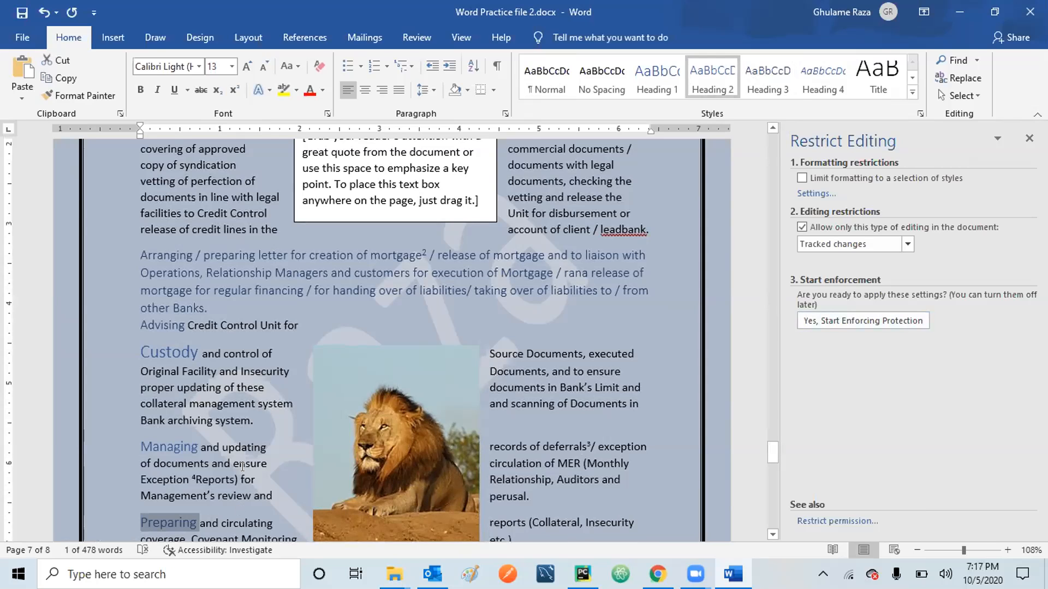
left_click(242, 469)
Add an empty line above the Ensuring heading on page 2 and put the cursor on it.
scroll(242, 467, "down", 10)
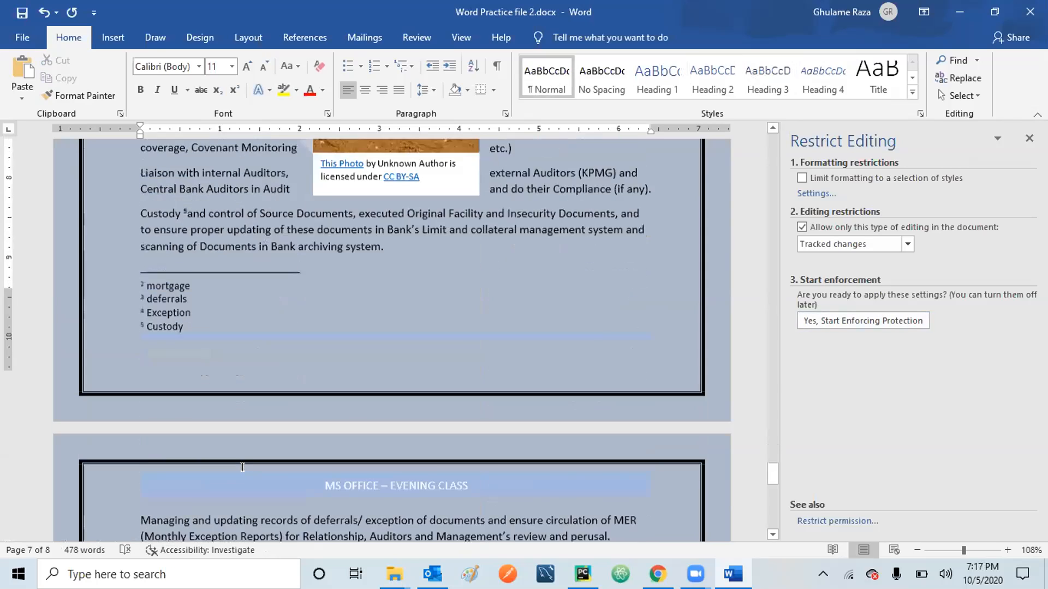
scroll(242, 466, "up", 10)
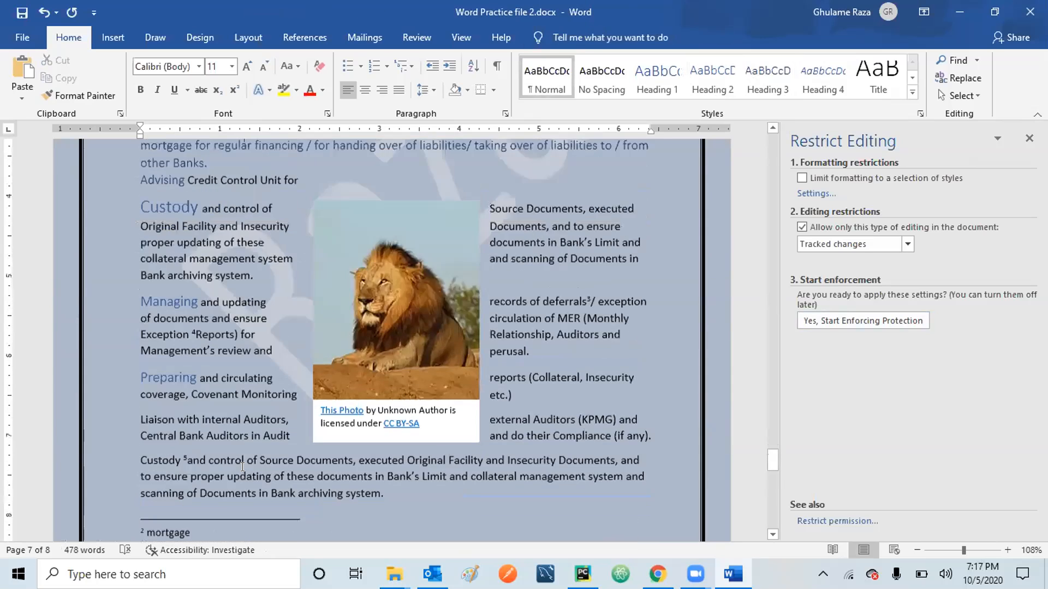
scroll(242, 467, "up", 15)
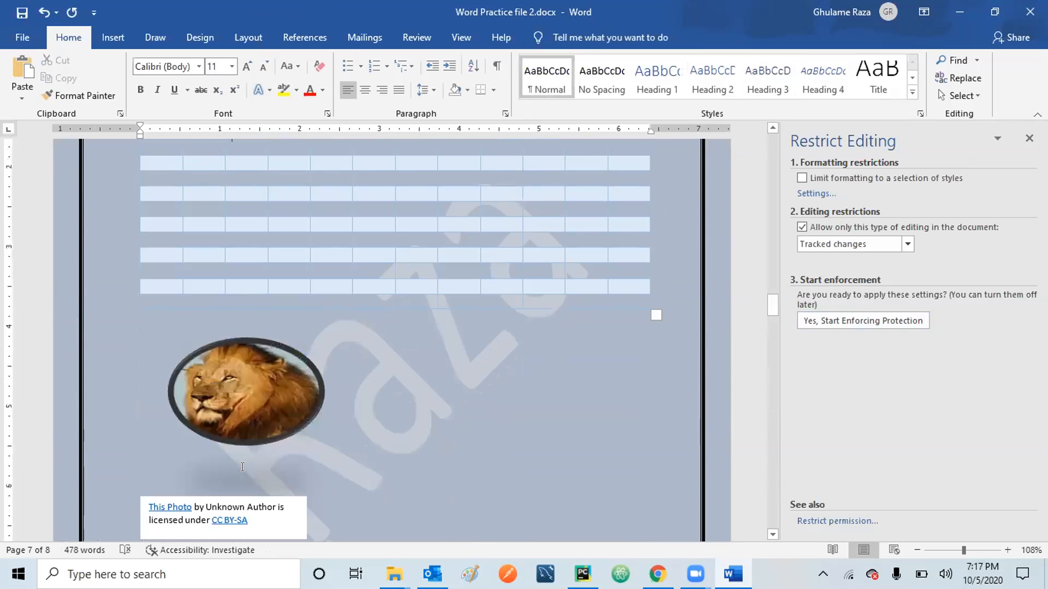
scroll(242, 468, "up", 1)
left_click(242, 467)
scroll(244, 469, "down", 10)
scroll(245, 474, "down", 1)
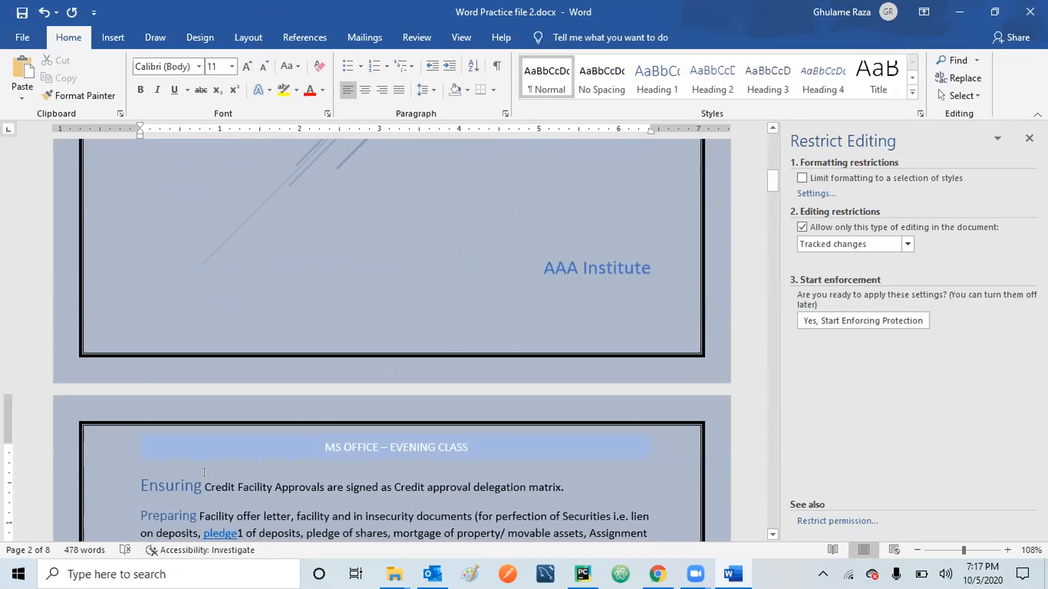
left_click(135, 478)
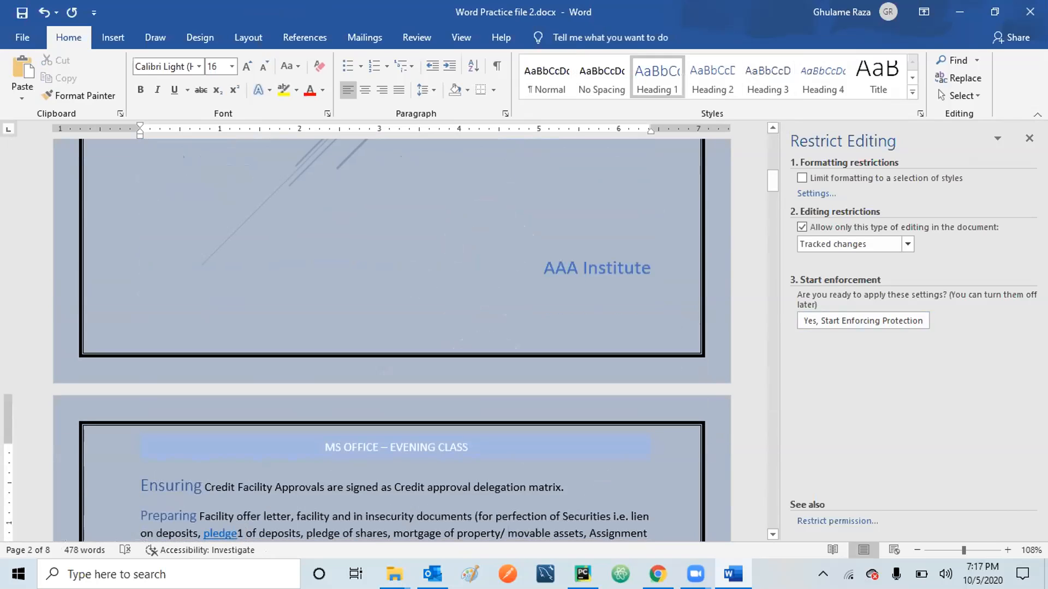
key("Return")
key("Return")
key("Up")
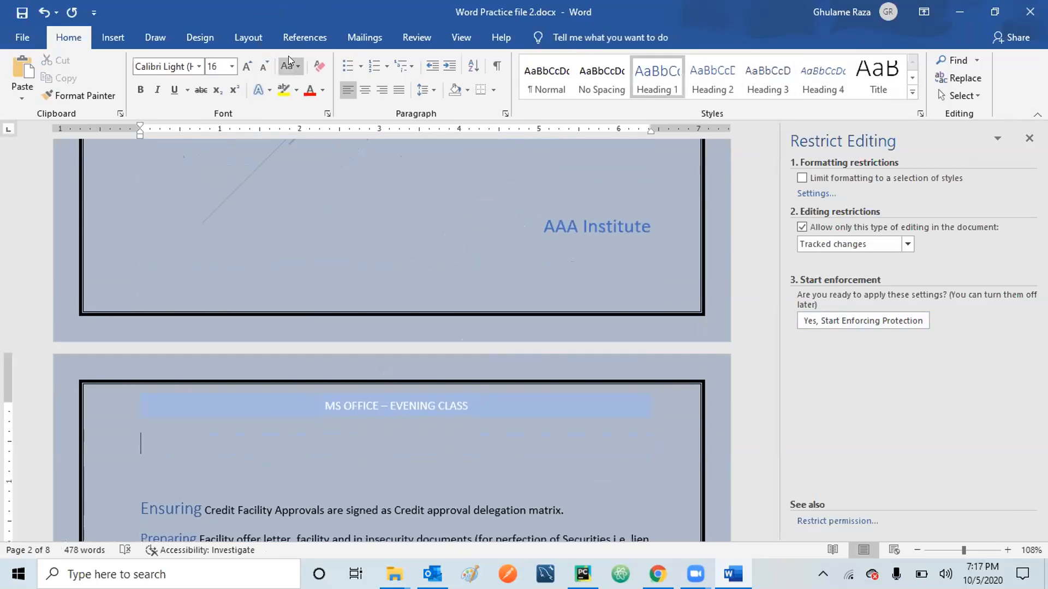
Insert Automatic Table 1 as the table of contents above the Ensuring heading.
left_click(312, 36)
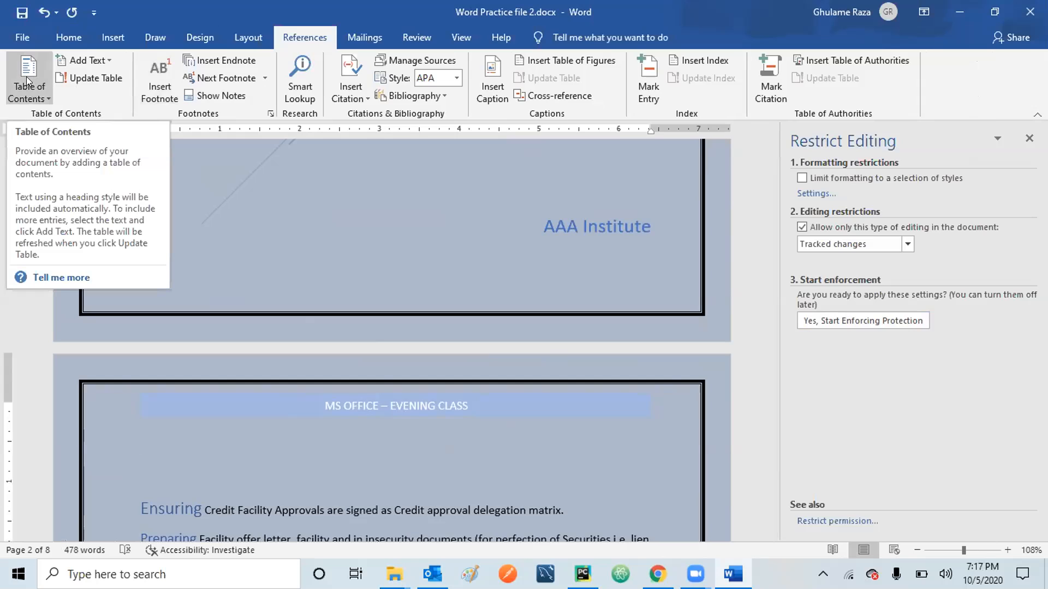
left_click(41, 99)
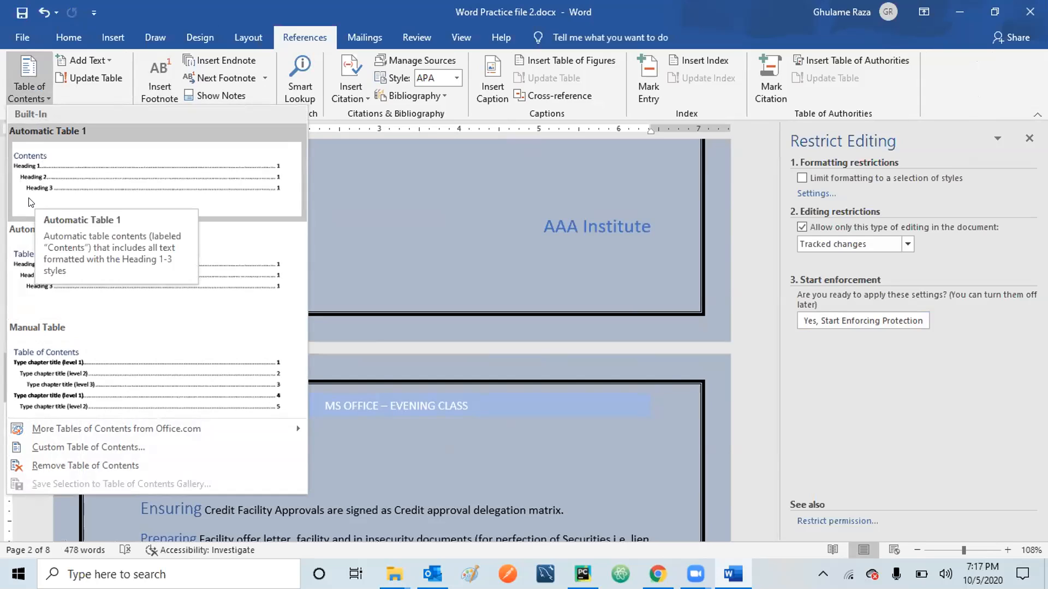
left_click(86, 178)
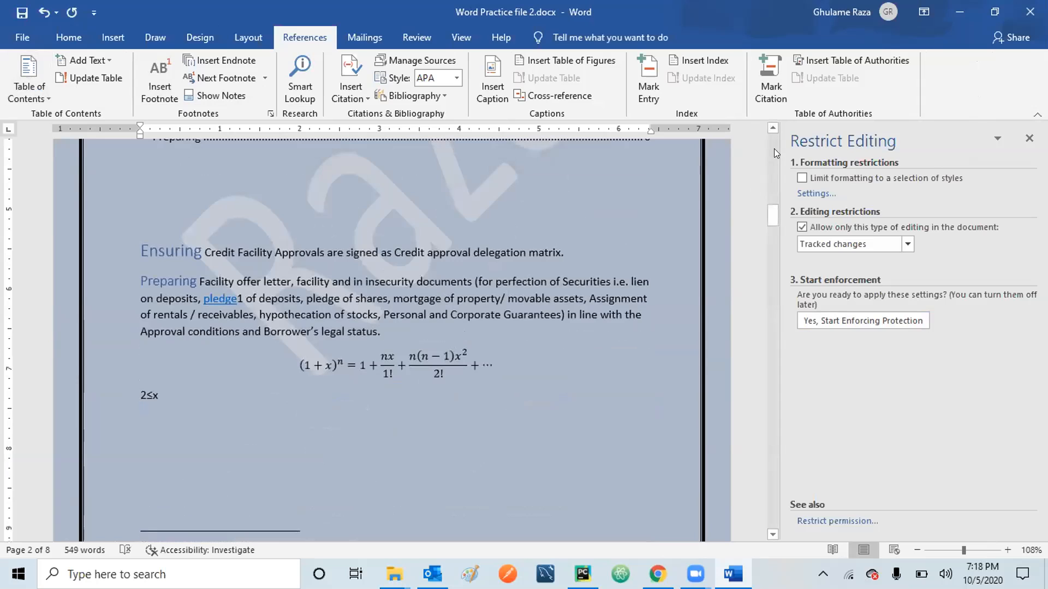
scroll(773, 148, "up", 10)
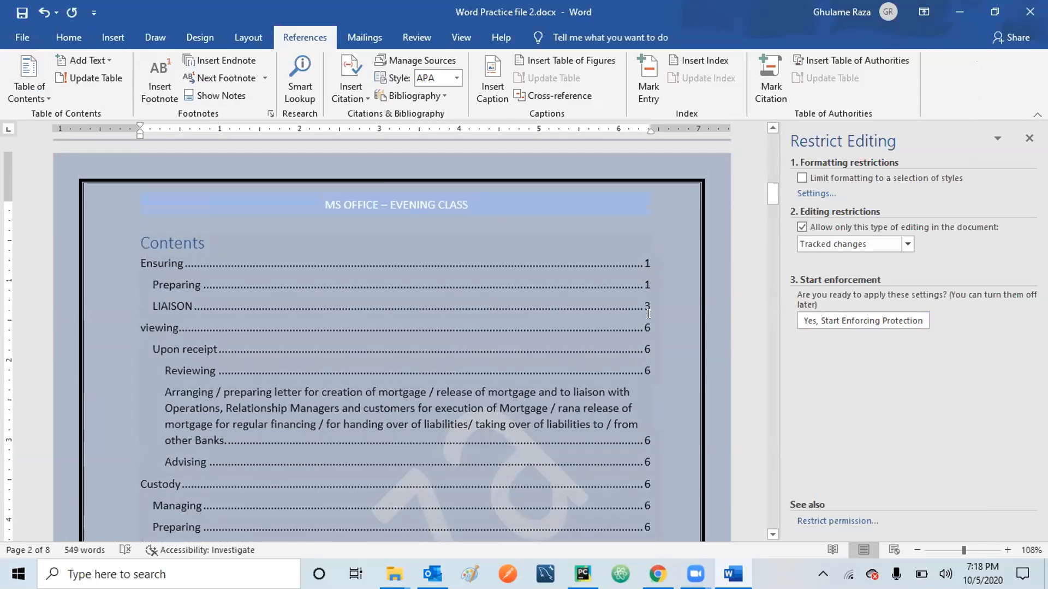
left_click(775, 533)
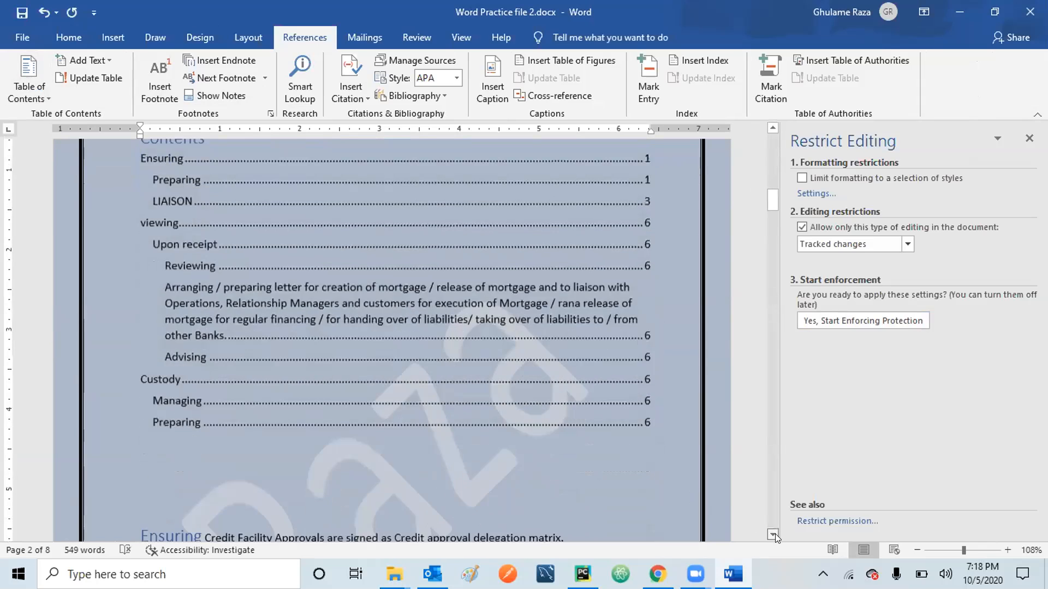
left_click(775, 536)
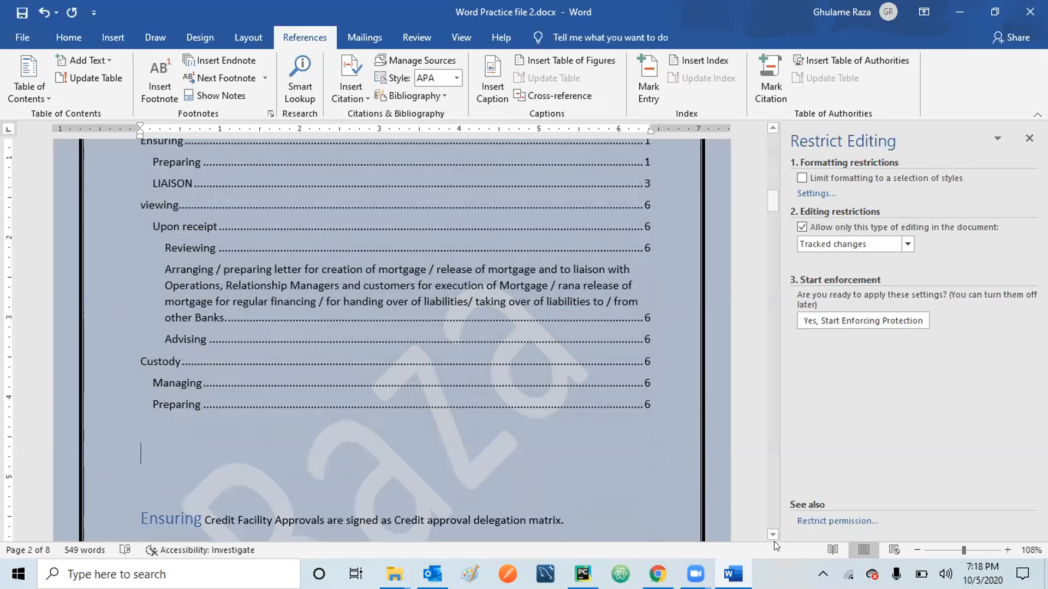
scroll(773, 534, "down", 2)
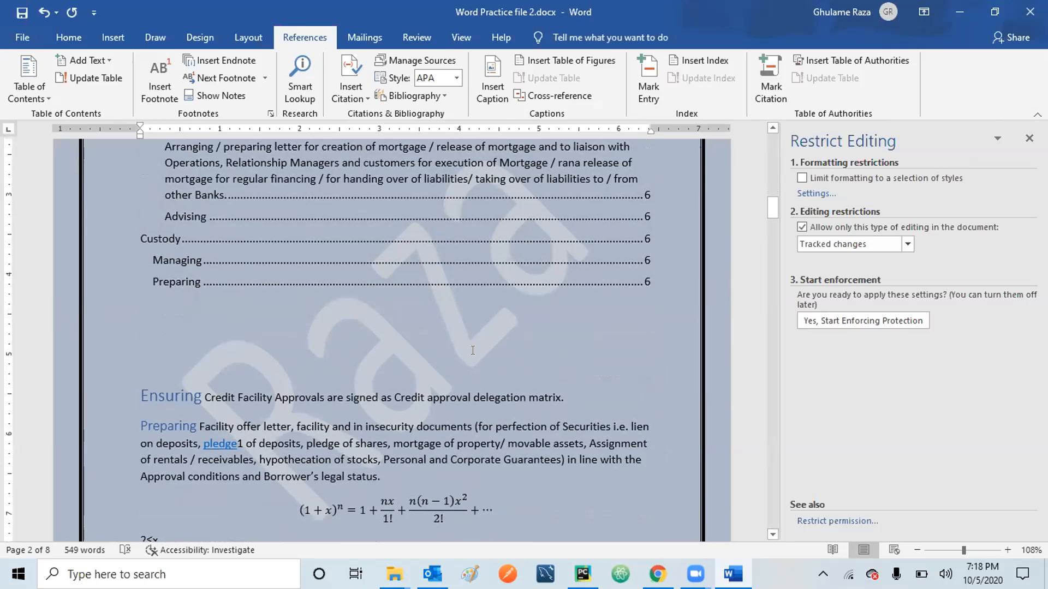
left_click(774, 128)
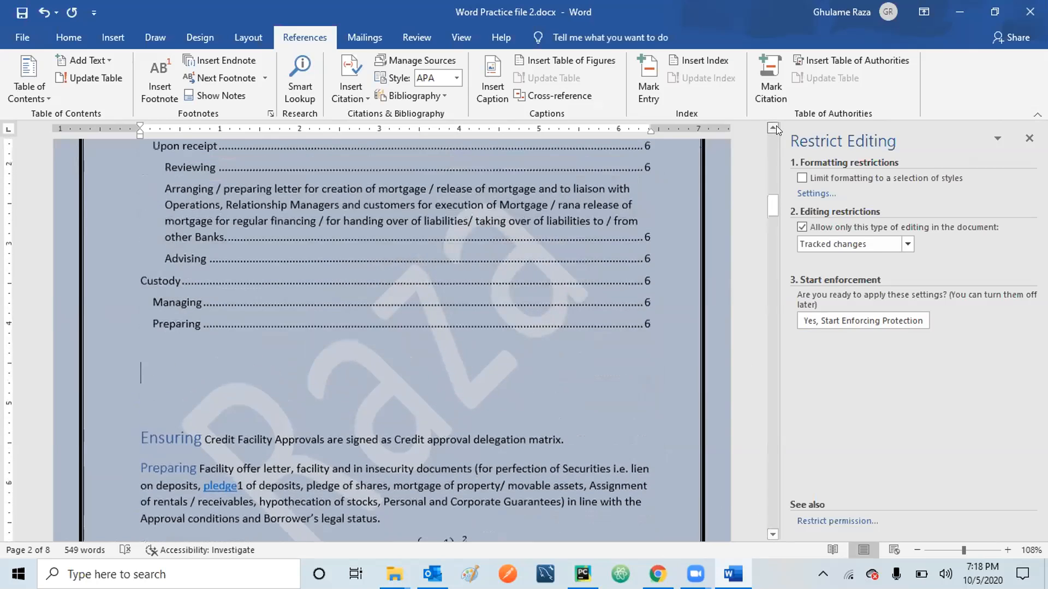
left_click(774, 128)
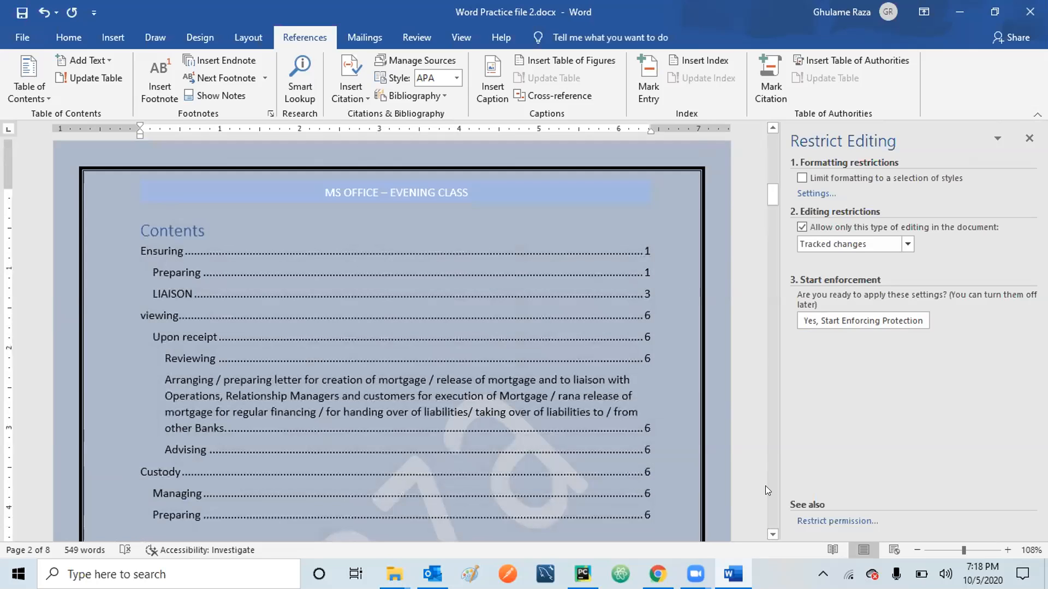
left_click(771, 533)
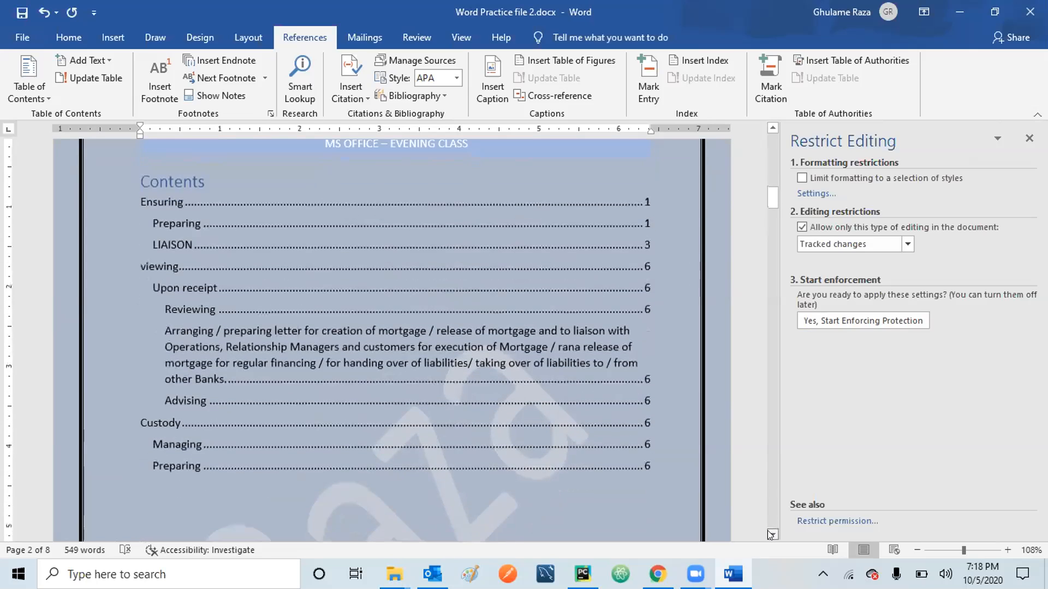
left_click(770, 535)
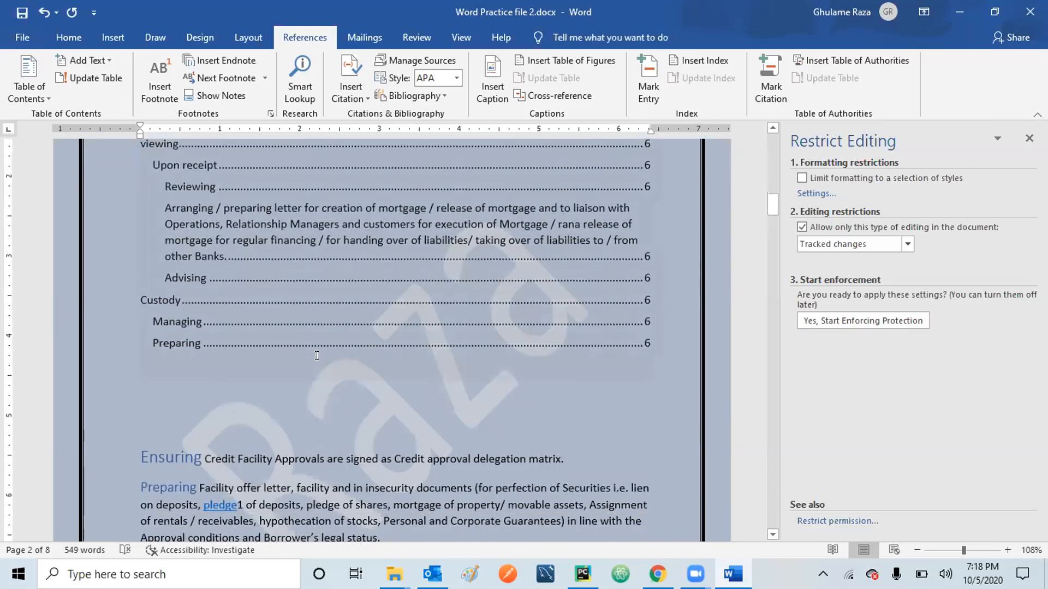
Add three more blank lines above Ensuring to push it down the page.
left_click(134, 436)
key("Return")
key("Return")
key("Return")
key("Return")
key("Return")
key("Return")
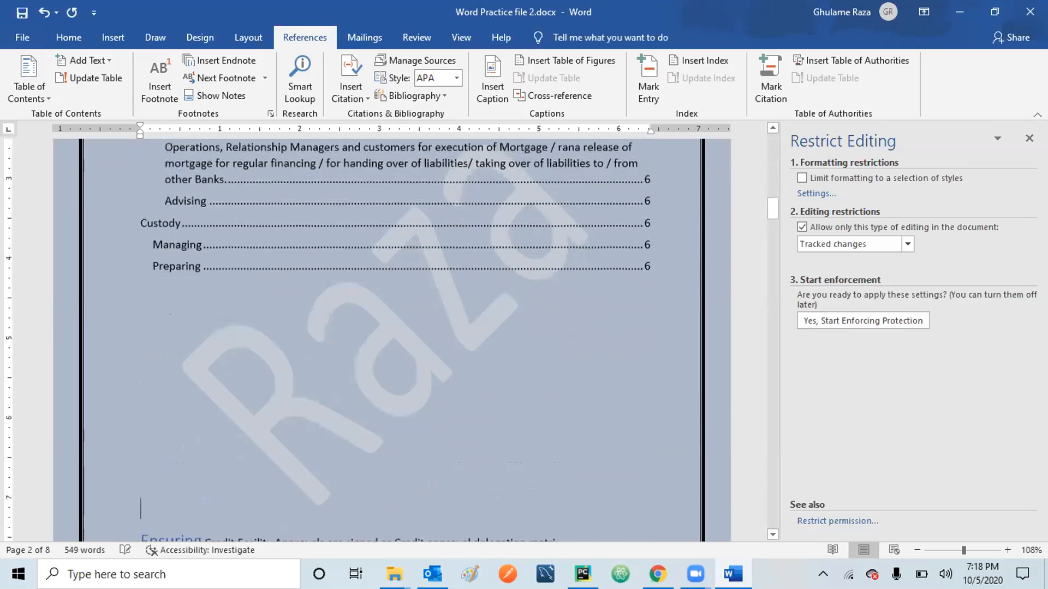
key("Return")
key("Return")
key("Return")
key("Return")
key("Return")
key("Return")
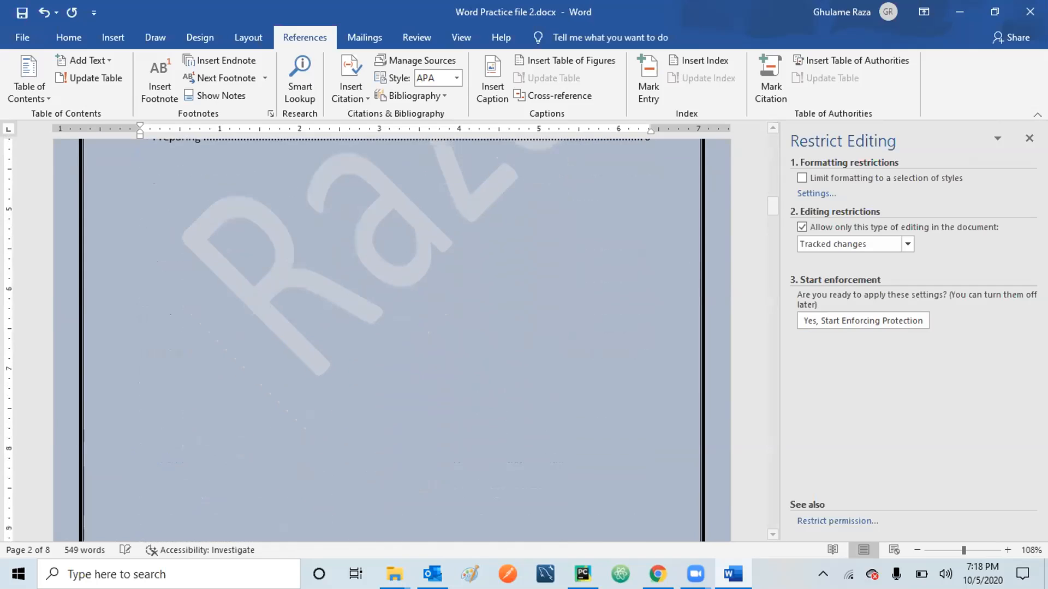
key("Return")
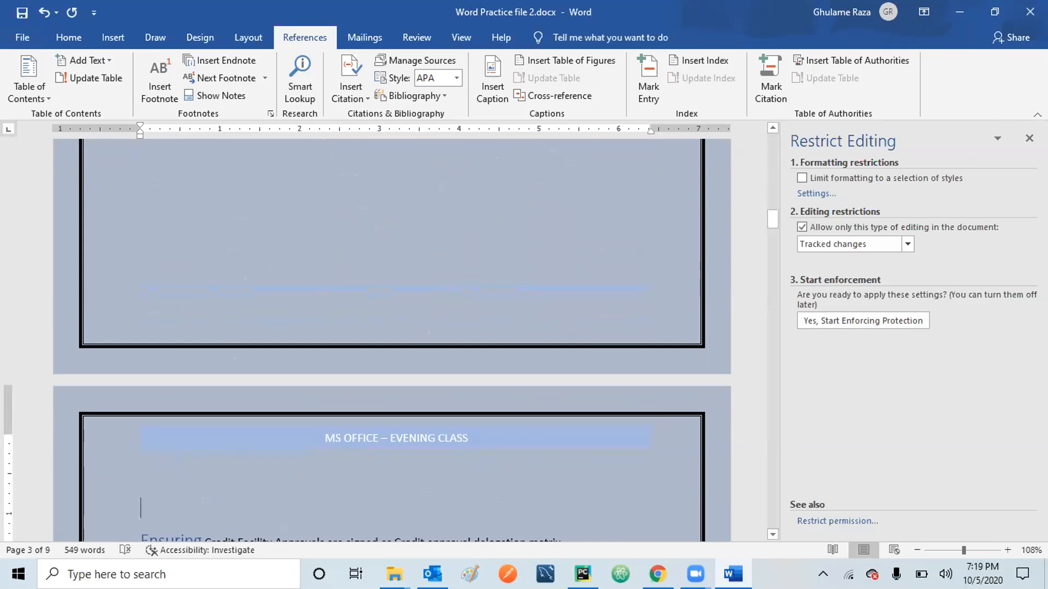
scroll(134, 436, "up", 2)
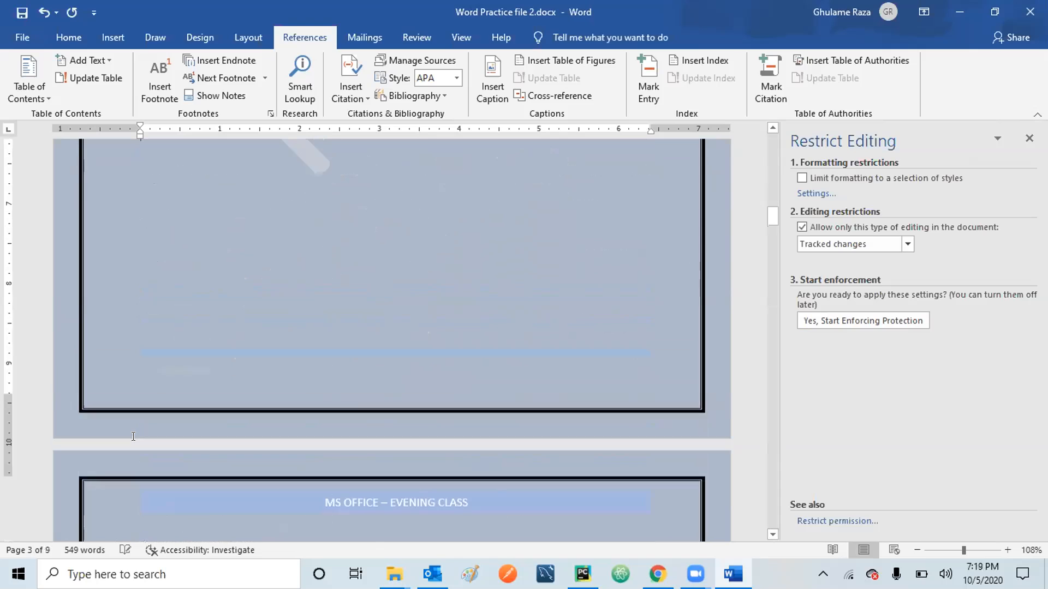
scroll(133, 436, "up", 20)
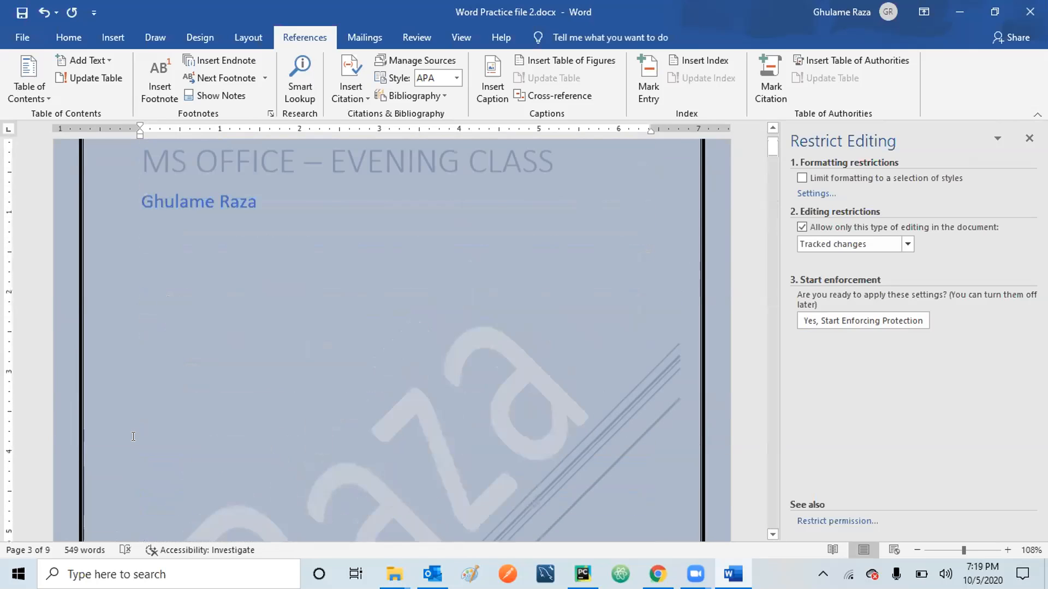
scroll(133, 436, "down", 17)
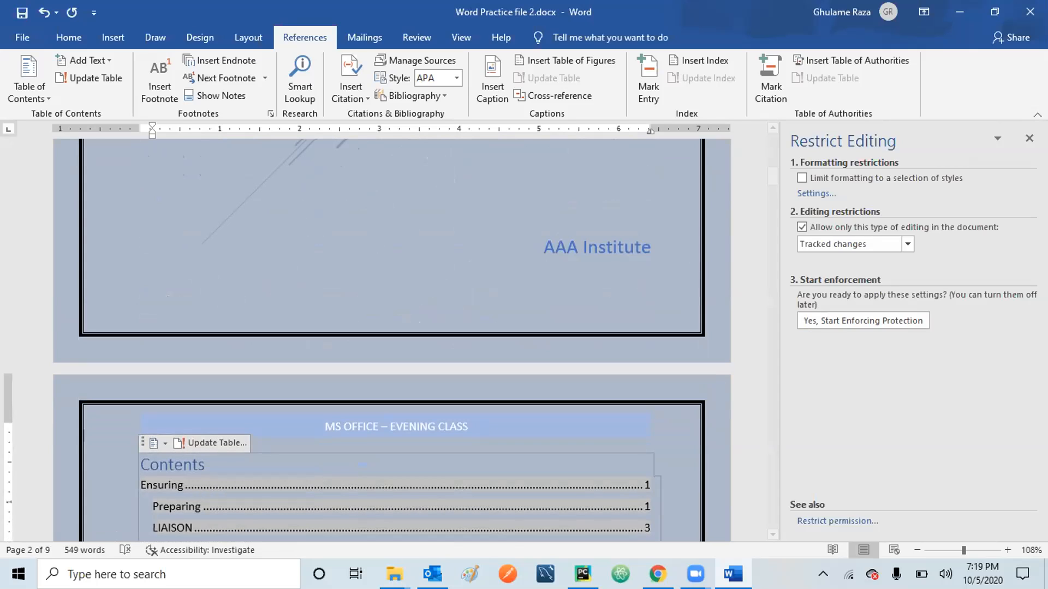
Close the editing restrictions panel and scroll to the Arranging paragraph on page 8.
left_click(1029, 138)
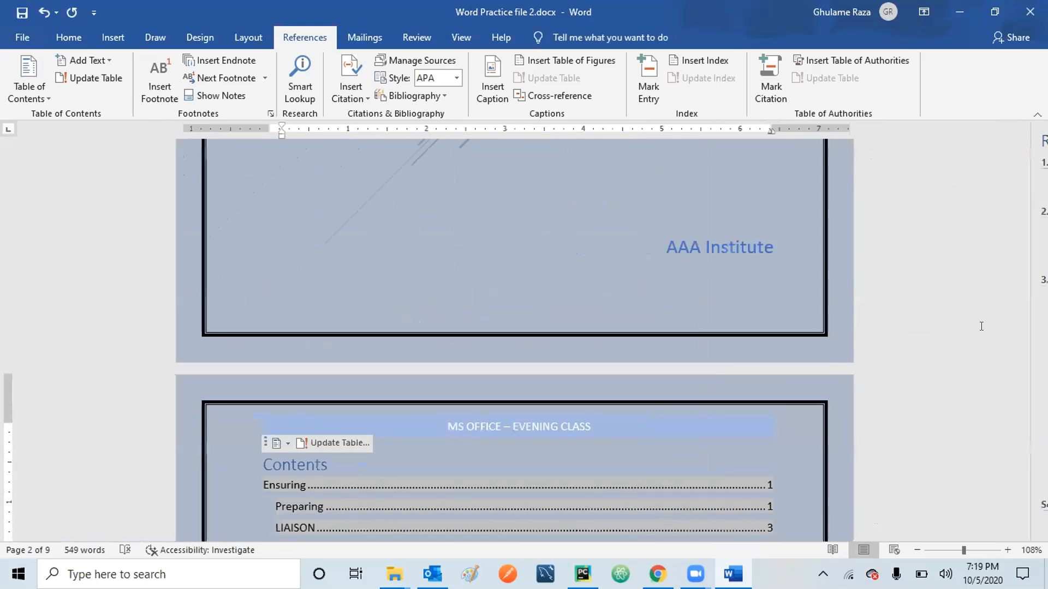
scroll(524, 338, "down", 2)
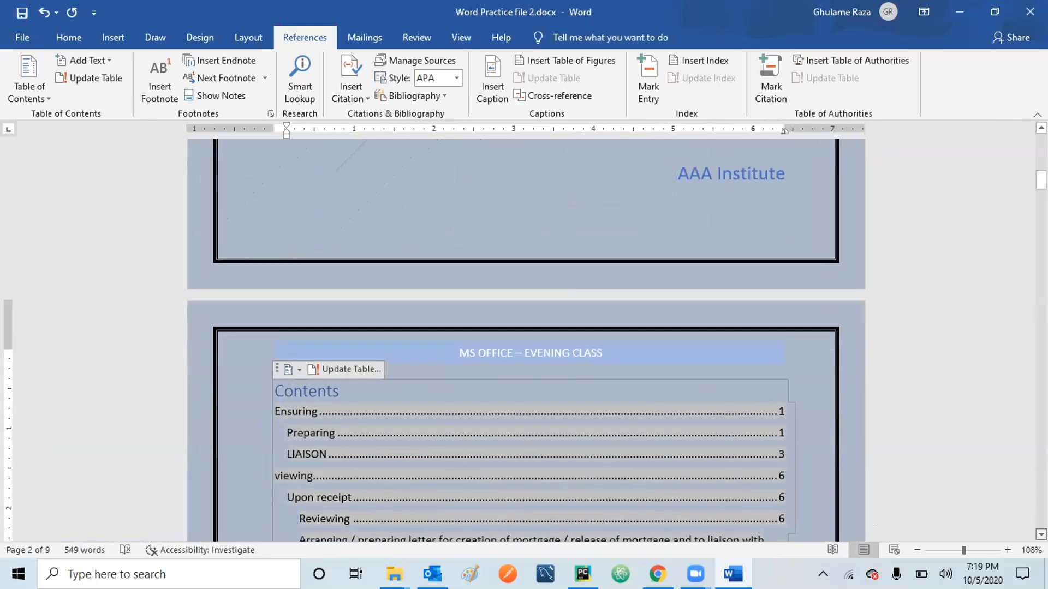
scroll(558, 398, "down", 5)
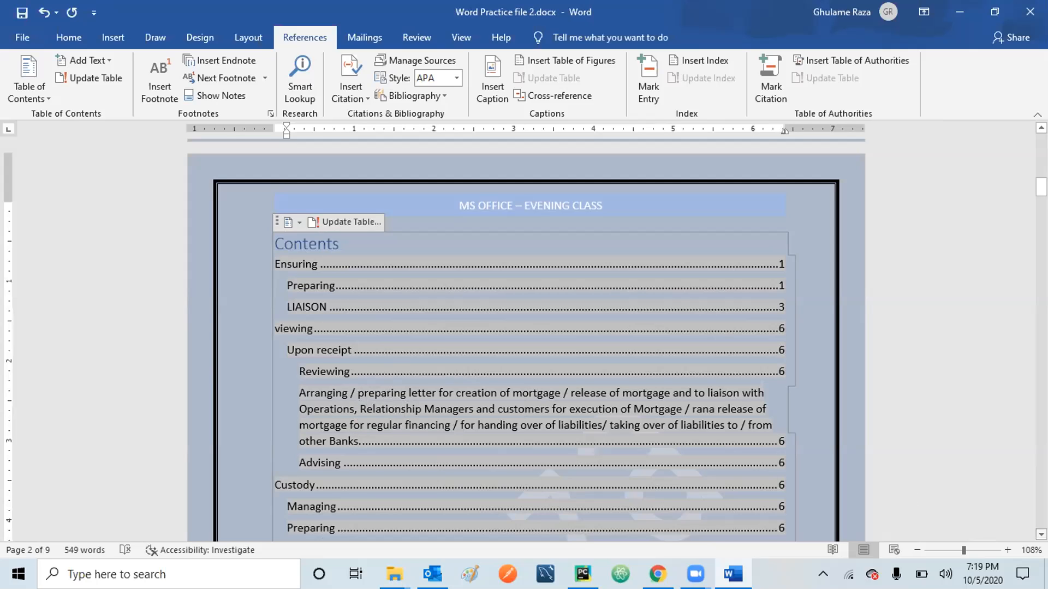
scroll(524, 338, "down", 2)
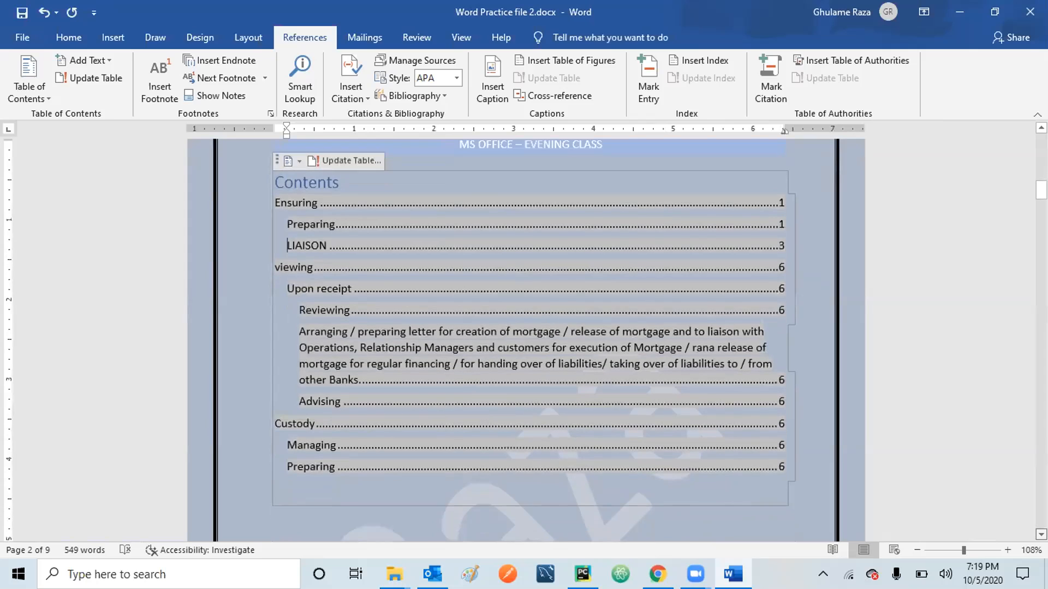
scroll(524, 339, "down", 8)
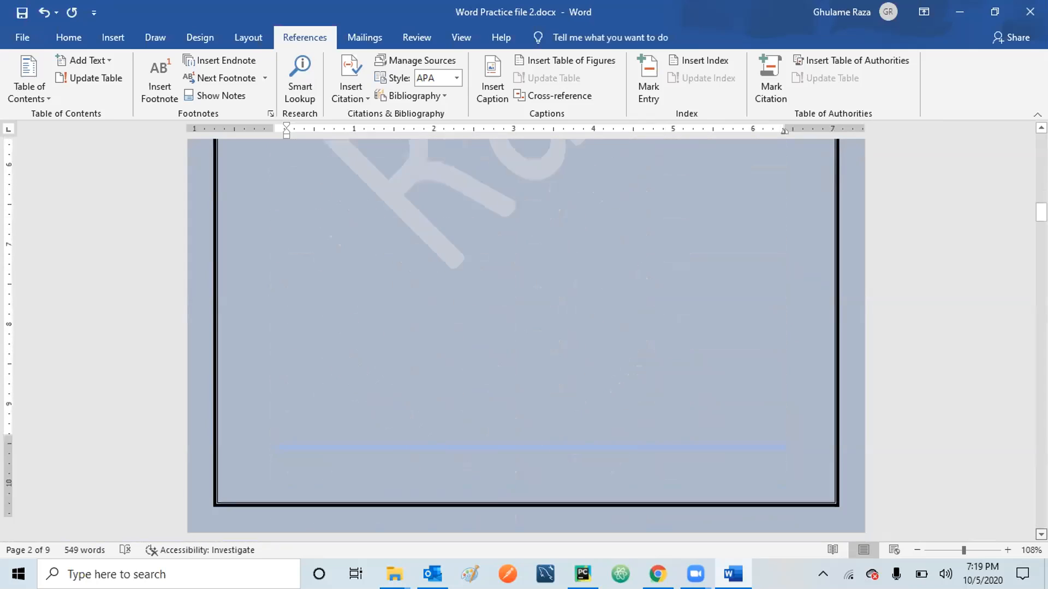
scroll(524, 338, "down", 10)
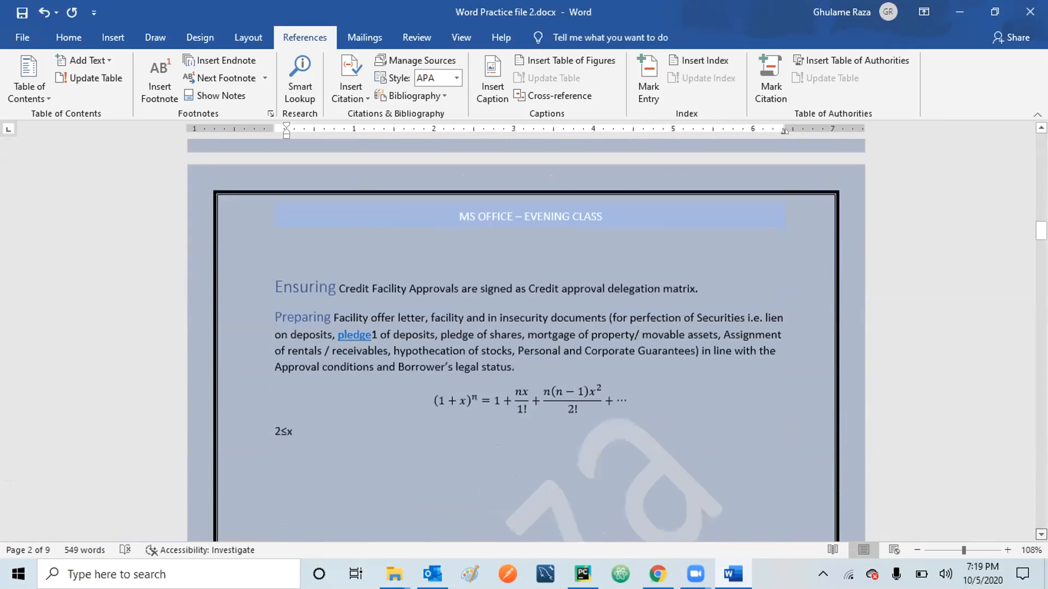
scroll(524, 338, "down", 5)
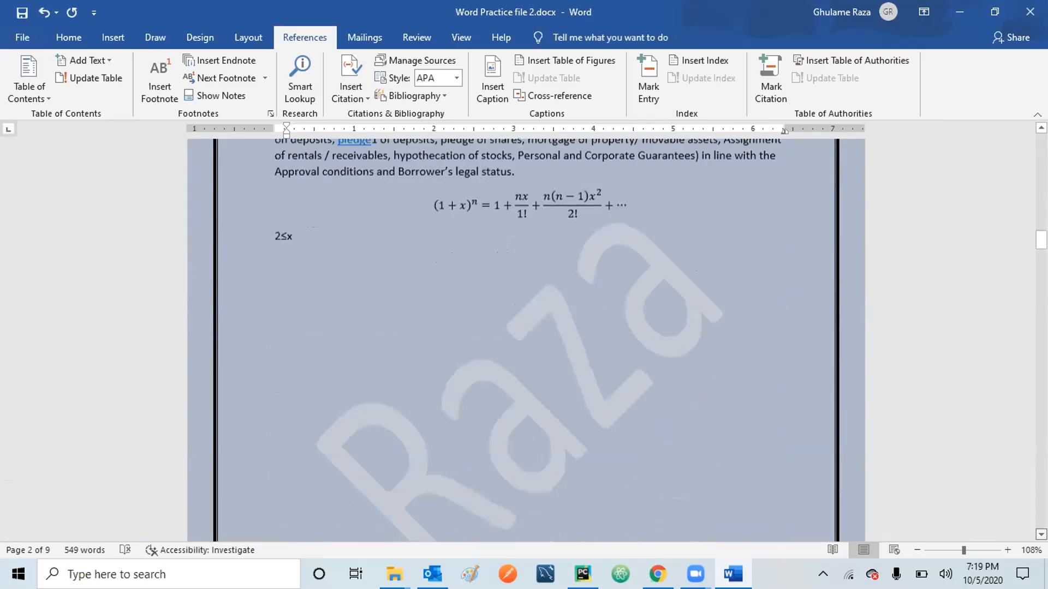
scroll(524, 338, "down", 8)
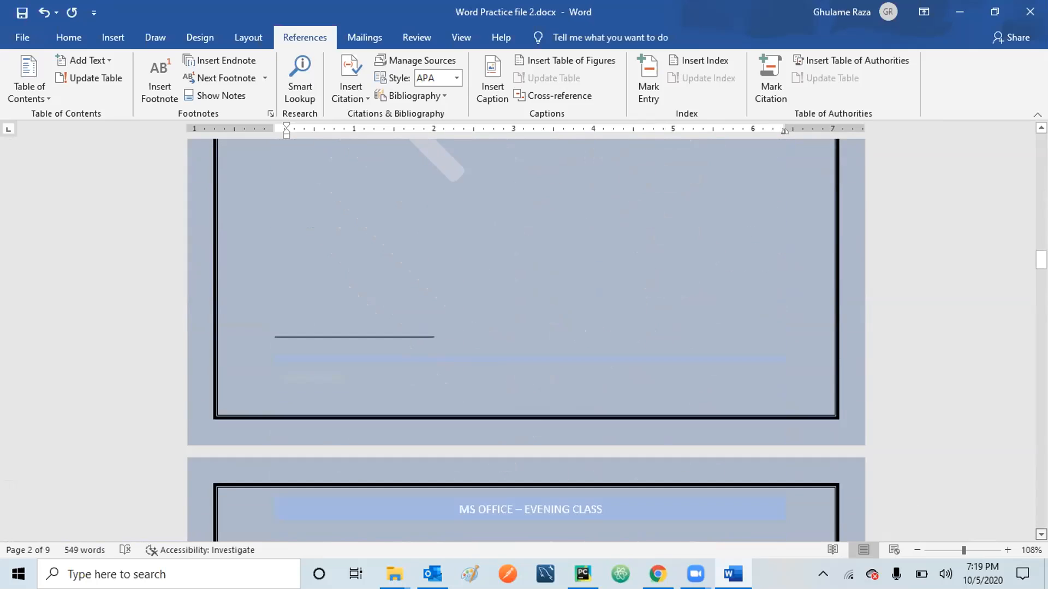
scroll(524, 338, "down", 10)
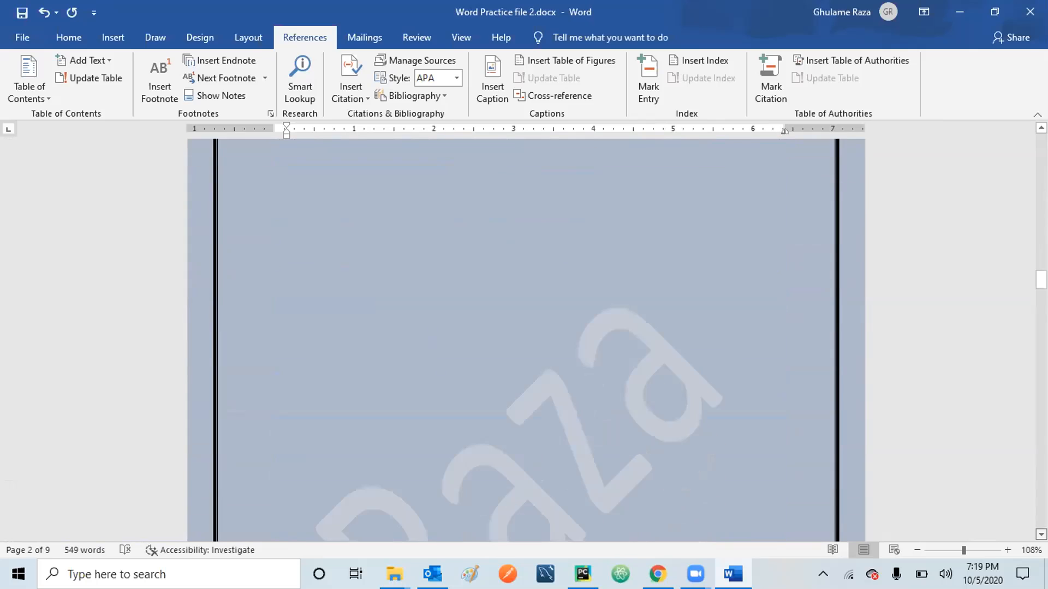
scroll(524, 339, "down", 9)
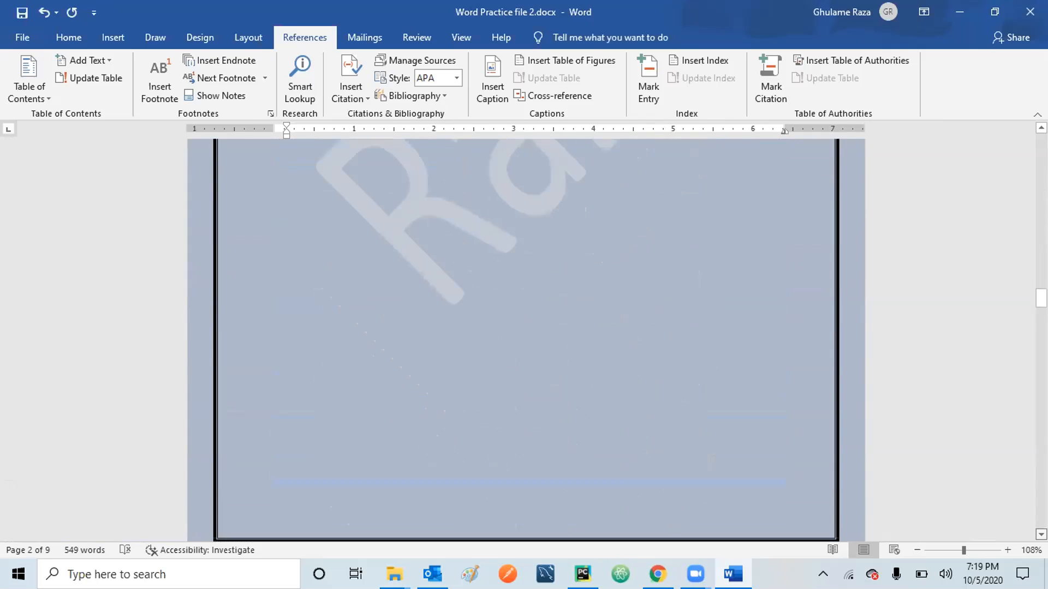
scroll(524, 338, "down", 10)
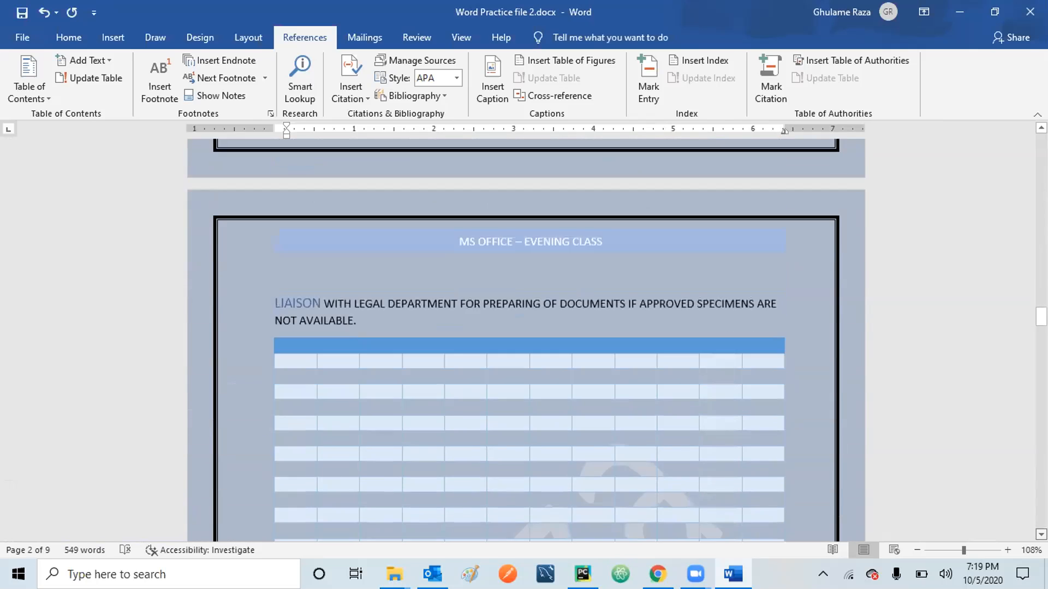
scroll(524, 339, "down", 10)
left_click_drag(1041, 330, 1041, 454)
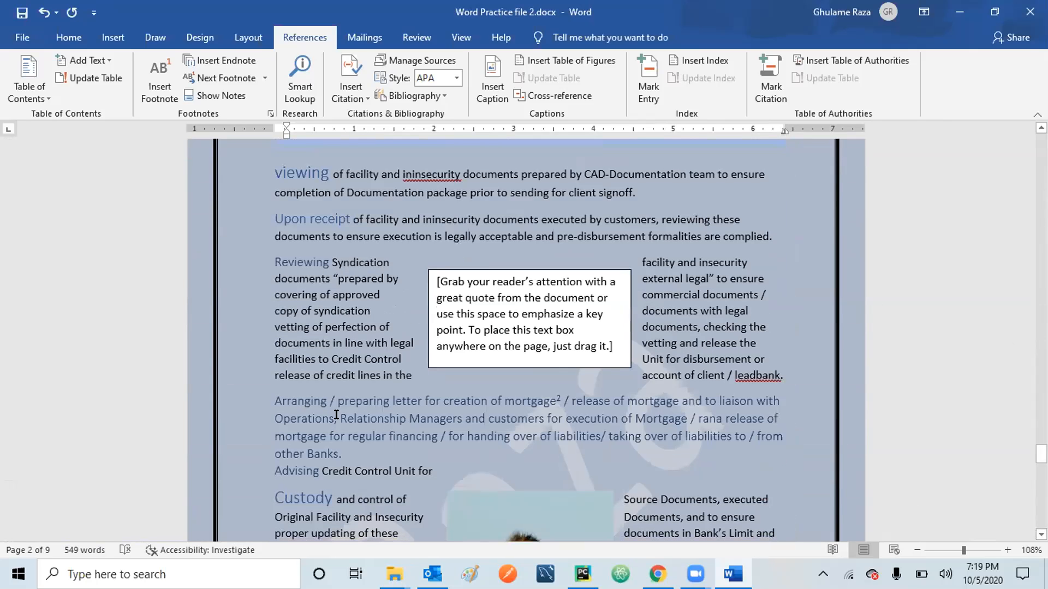
Set the whole Arranging paragraph to the Normal style.
left_click(276, 392)
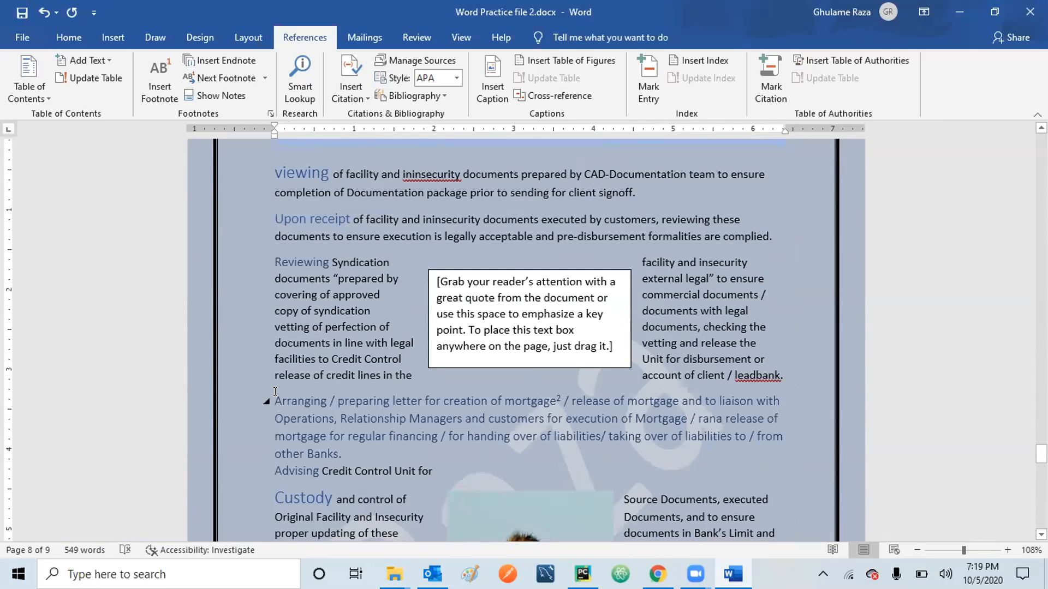
key("shift+Down")
key("shift+Down")
key("shift+Down")
key("shift+Down")
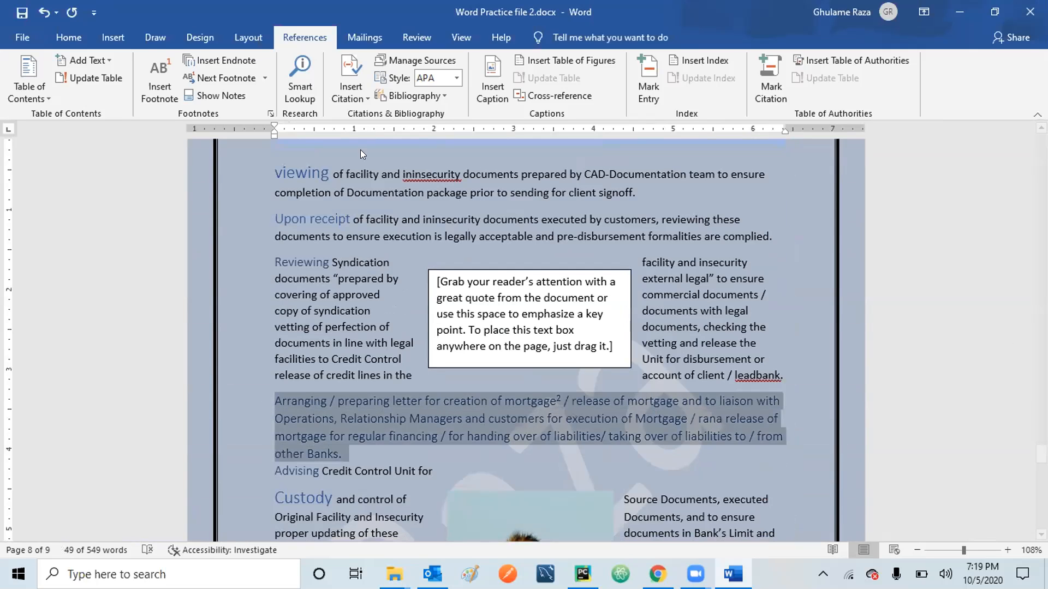
left_click(78, 38)
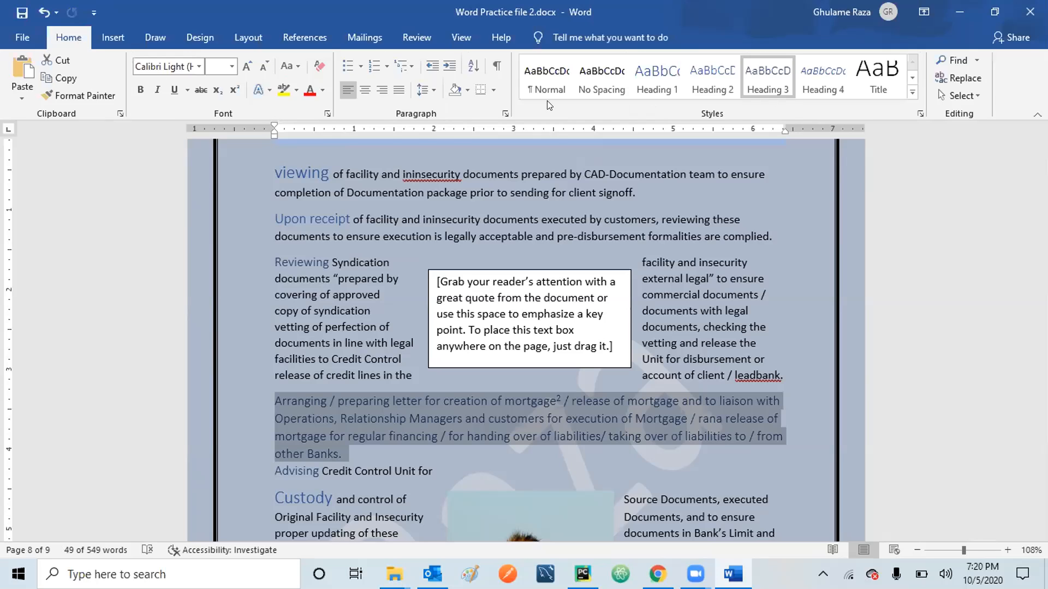
left_click(546, 80)
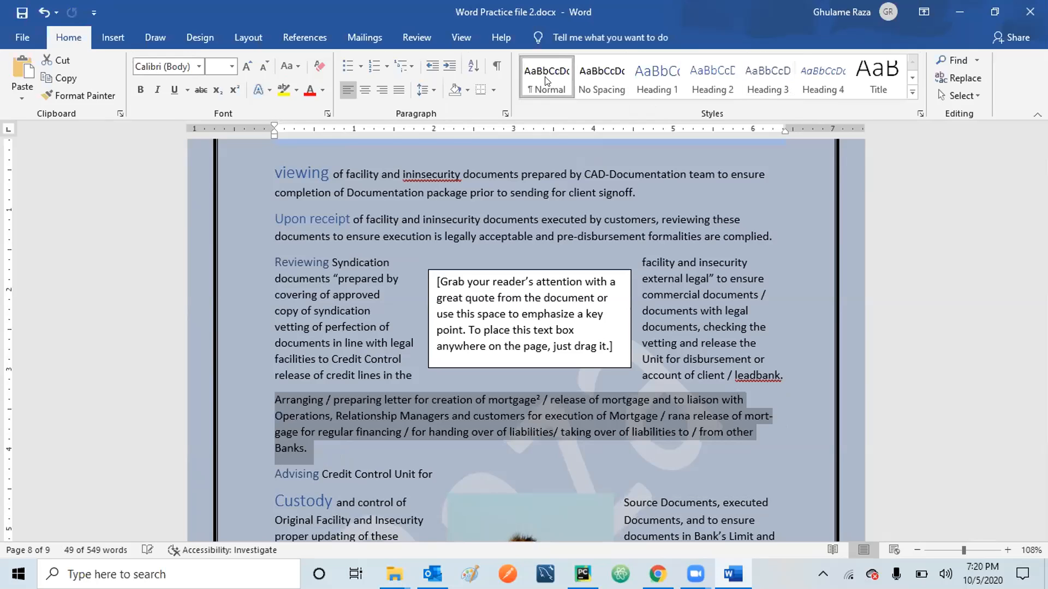
Apply Heading 2 to just the word Arranging.
left_click(311, 401)
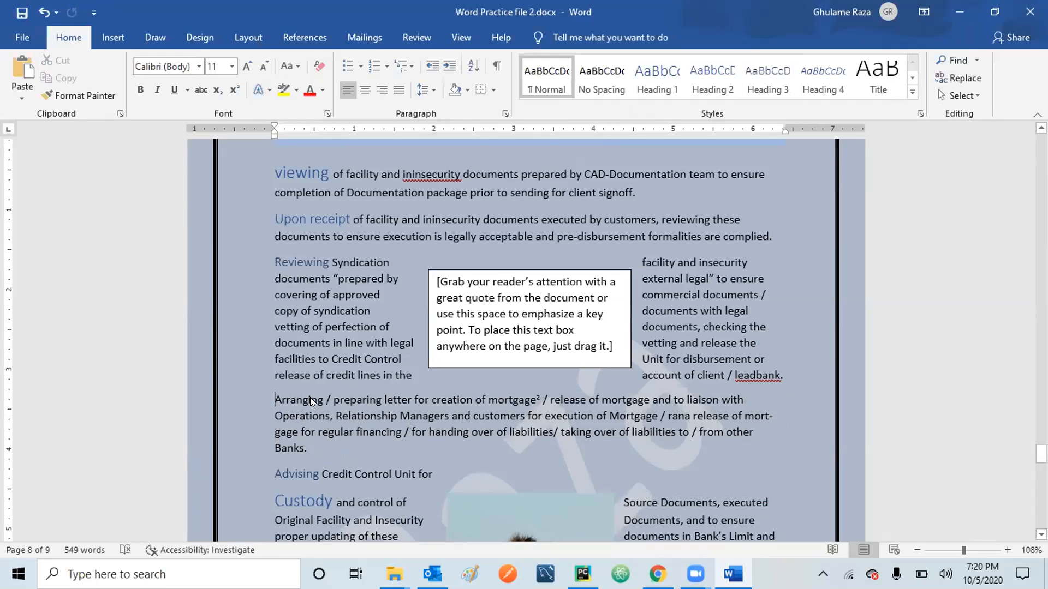
key("shift+Right")
key("shift+Right")
key("shift+Right")
key("shift+Right")
key("shift+Right")
key("shift+Right")
key("shift+Right")
key("shift+Right")
key("shift+Right")
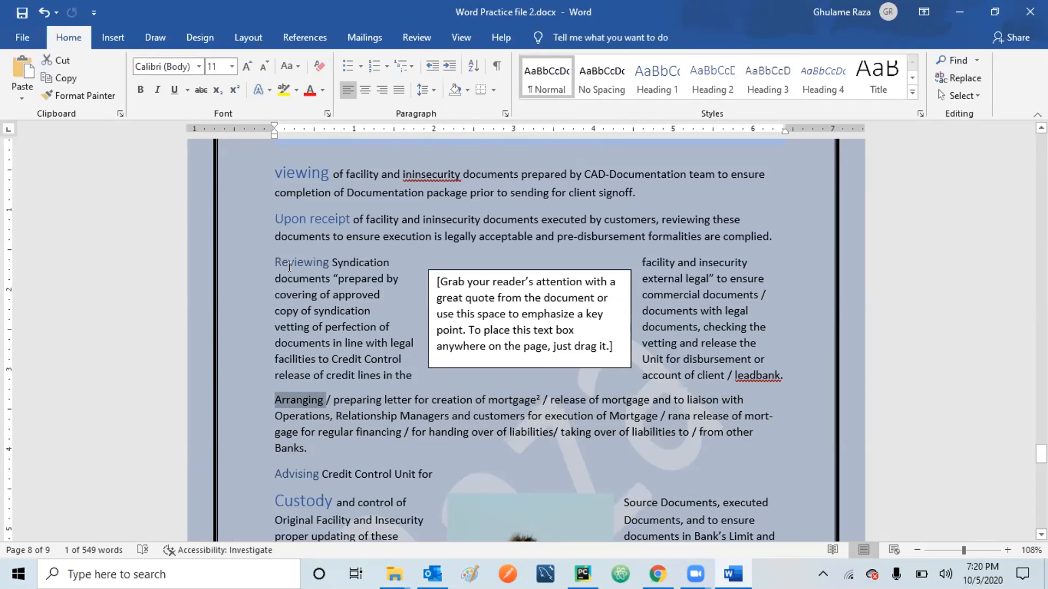
left_click(712, 77)
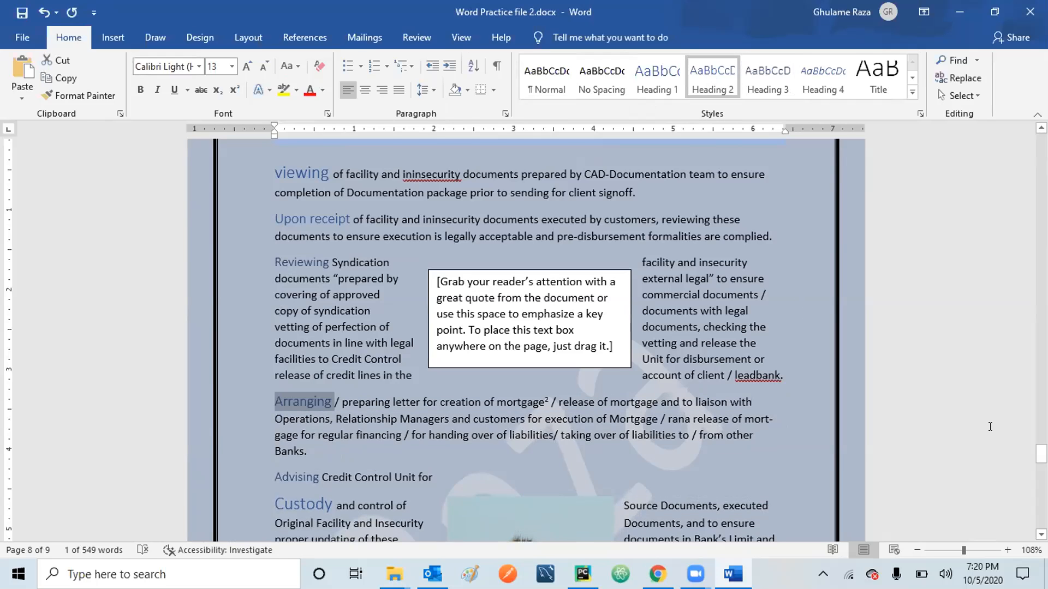
left_click(774, 437)
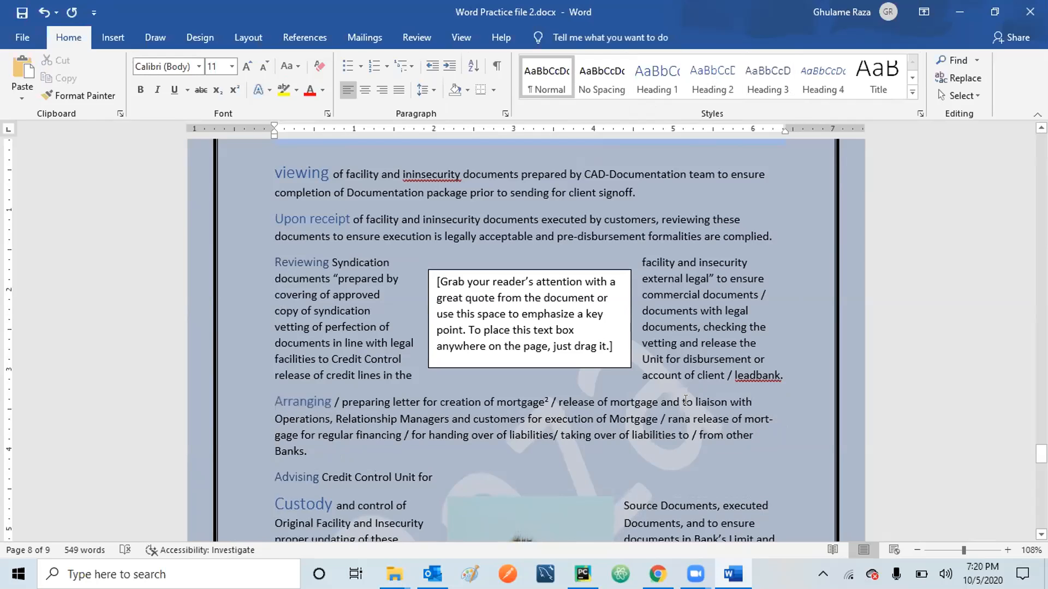
left_click_drag(1041, 453, 1041, 191)
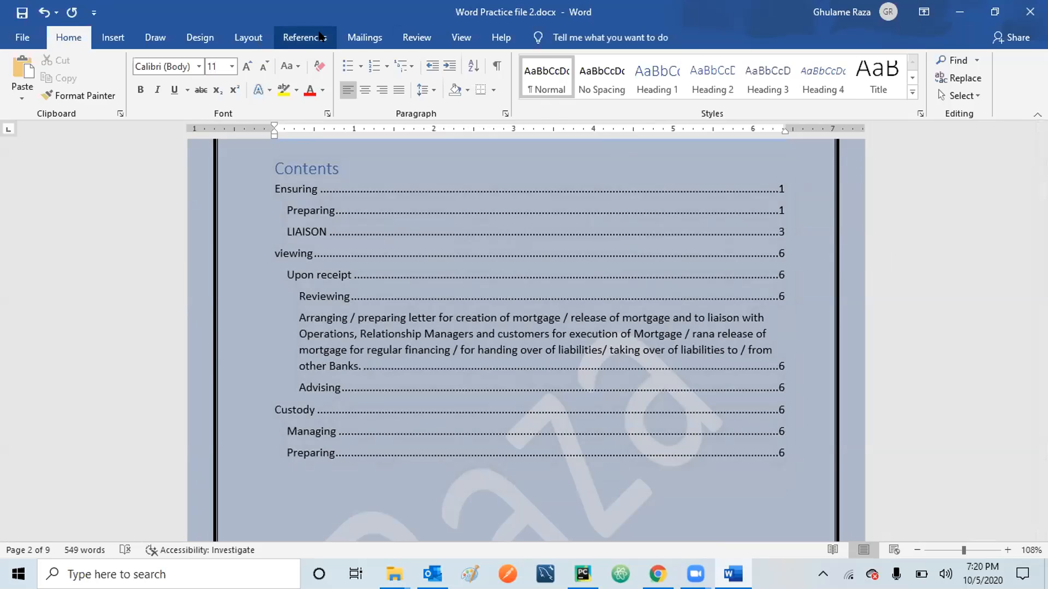
Update the entire table of contents so Arranging appears as its own short entry.
left_click(320, 37)
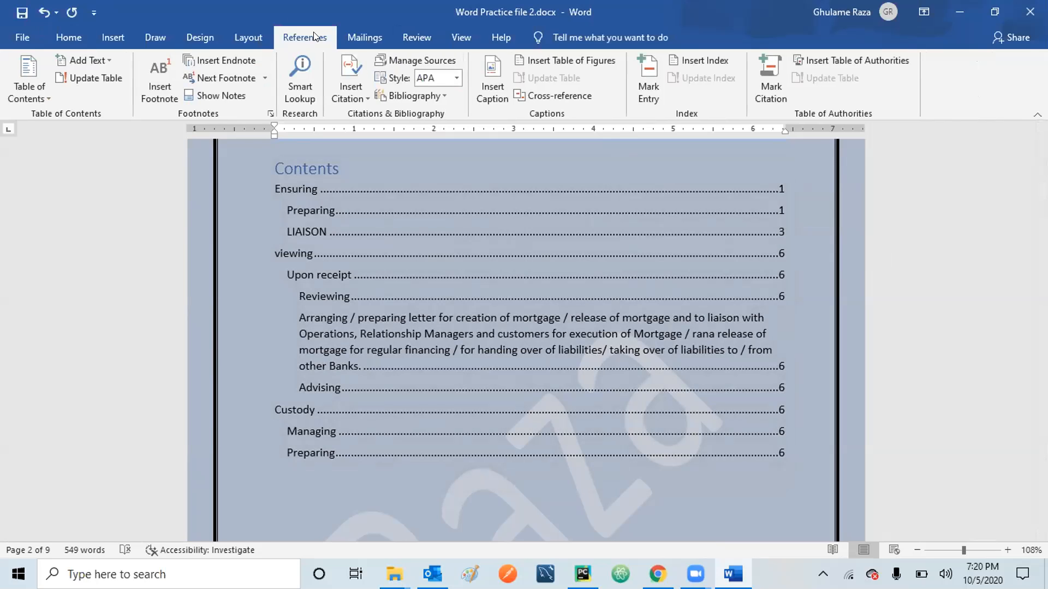
left_click(92, 78)
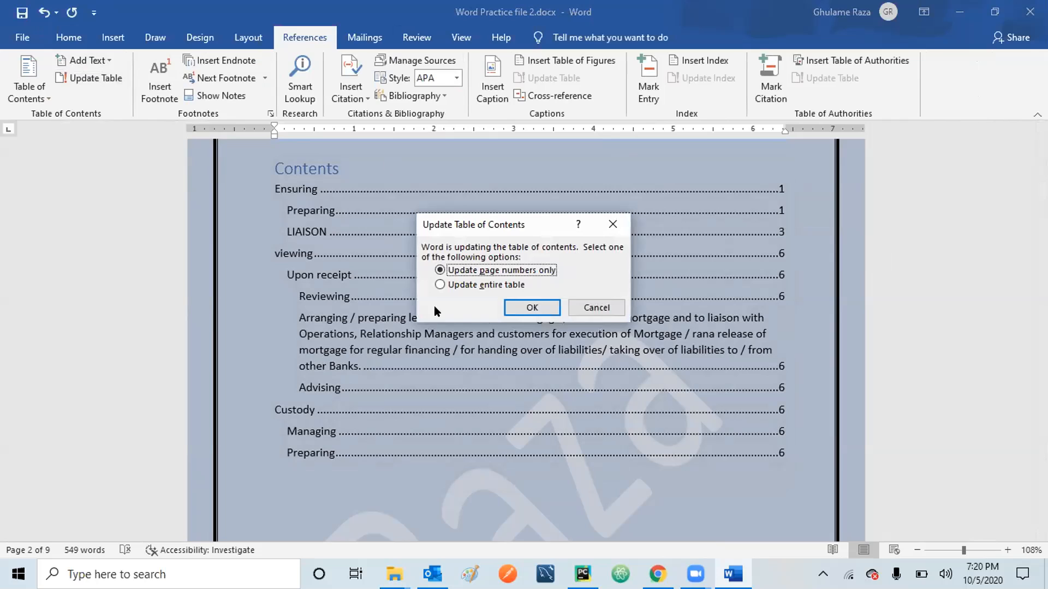
left_click(469, 285)
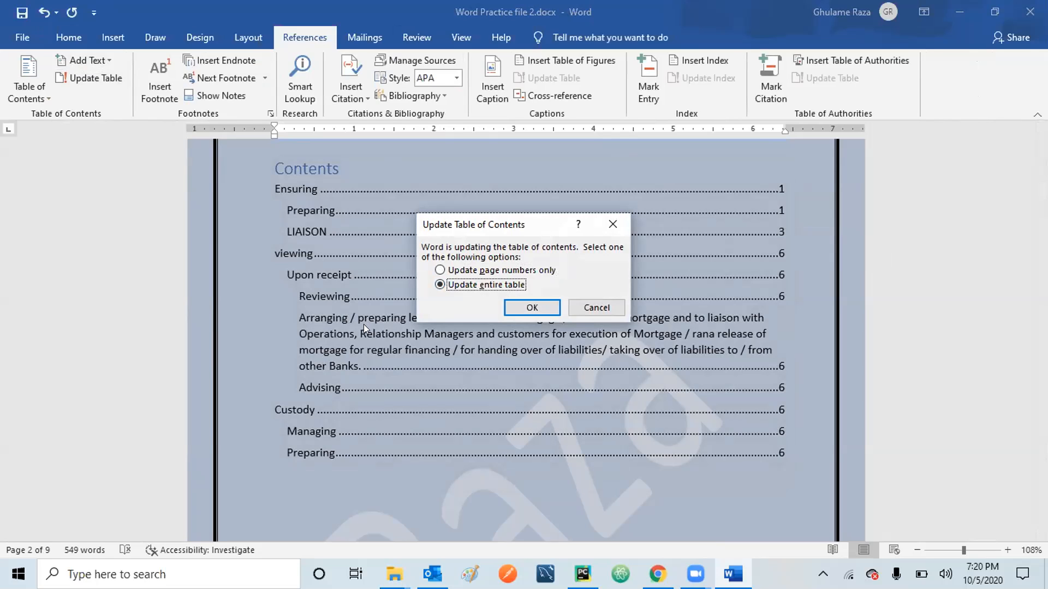
left_click(528, 307)
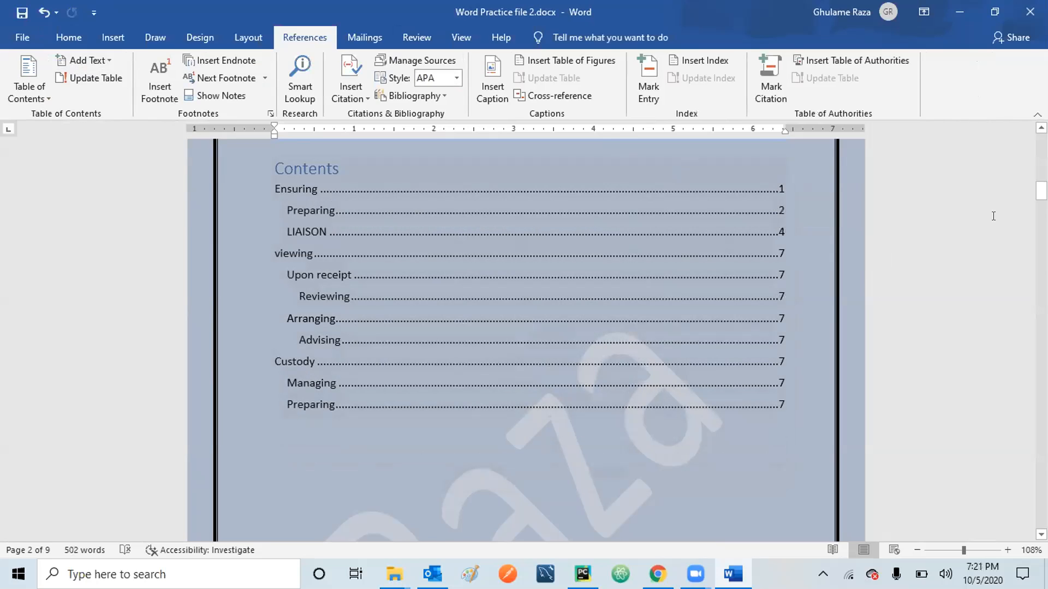
Start the Ensuring section on a new page and return to the top of the document.
scroll(526, 338, "down", 3)
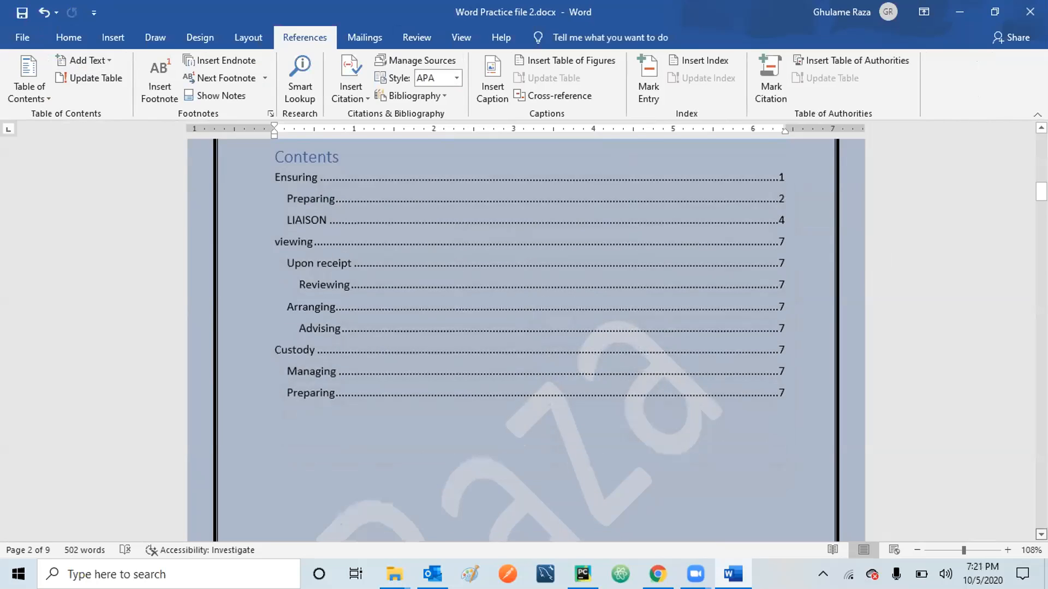
scroll(527, 338, "down", 5)
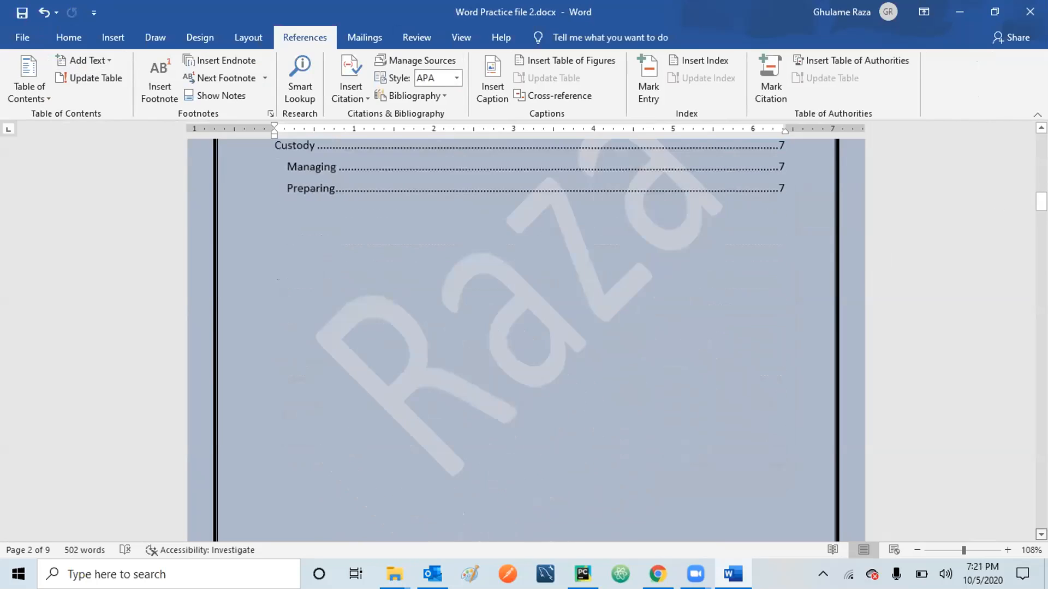
scroll(527, 338, "down", 3)
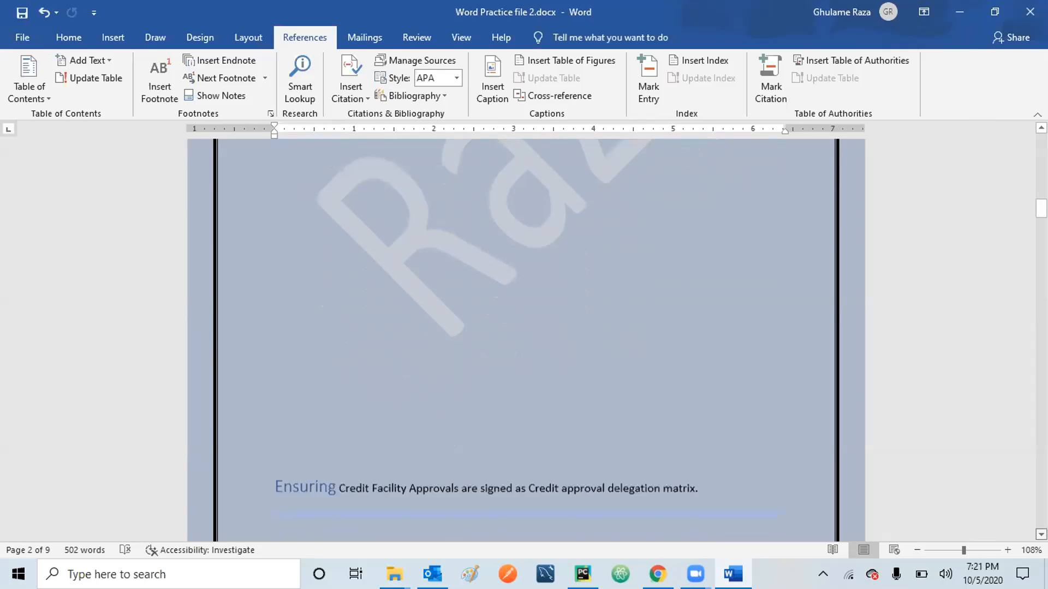
scroll(526, 339, "down", 1)
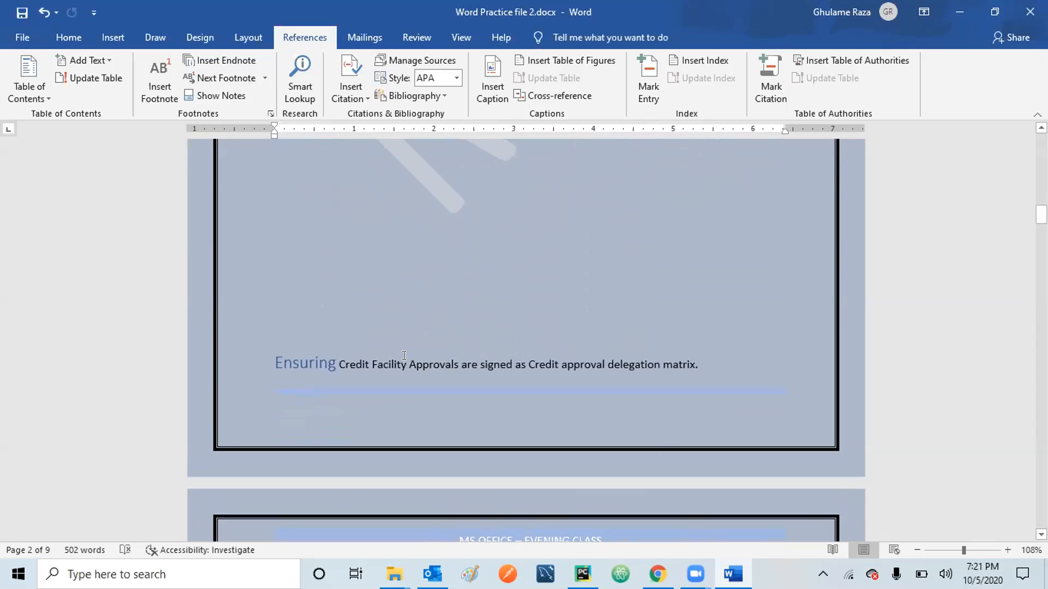
left_click(279, 328)
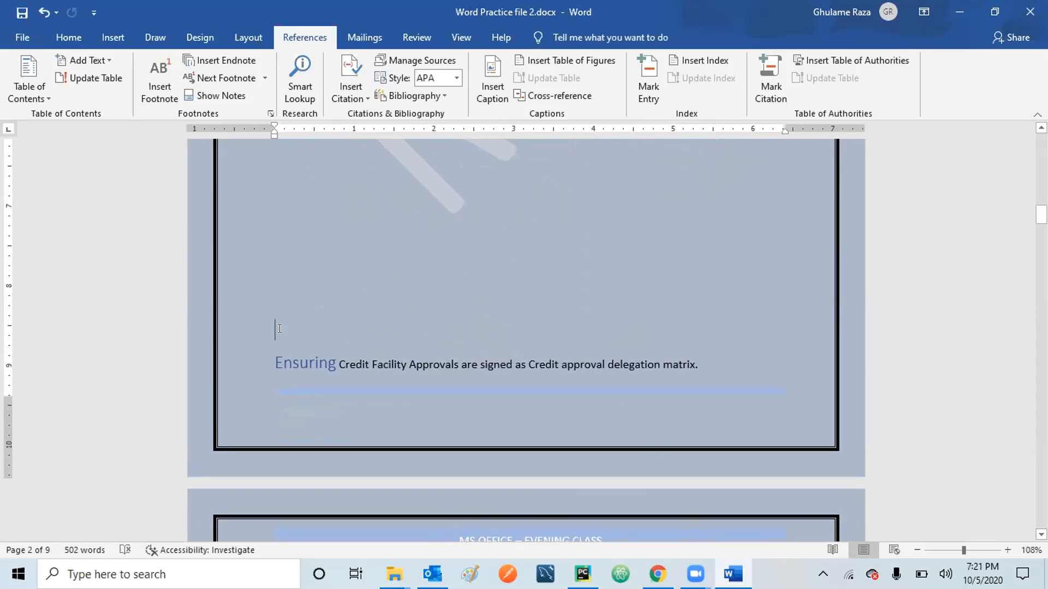
key("ctrl+z")
scroll(525, 306, "down", 2)
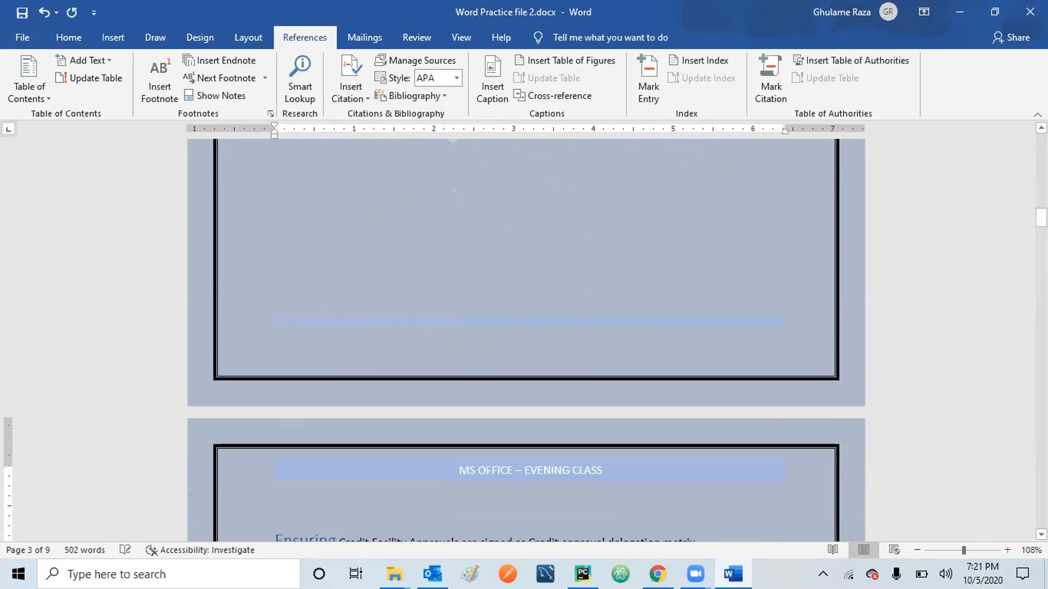
key("Up")
key("Up")
key("Up")
key("Up")
key("Up")
key("Up")
key("Up")
key("Up")
key("Up")
key("Up")
key("Up")
key("Up")
key("Up")
key("Up")
key("Up")
key("Up")
key("Up")
key("Up")
key("Up")
key("Up")
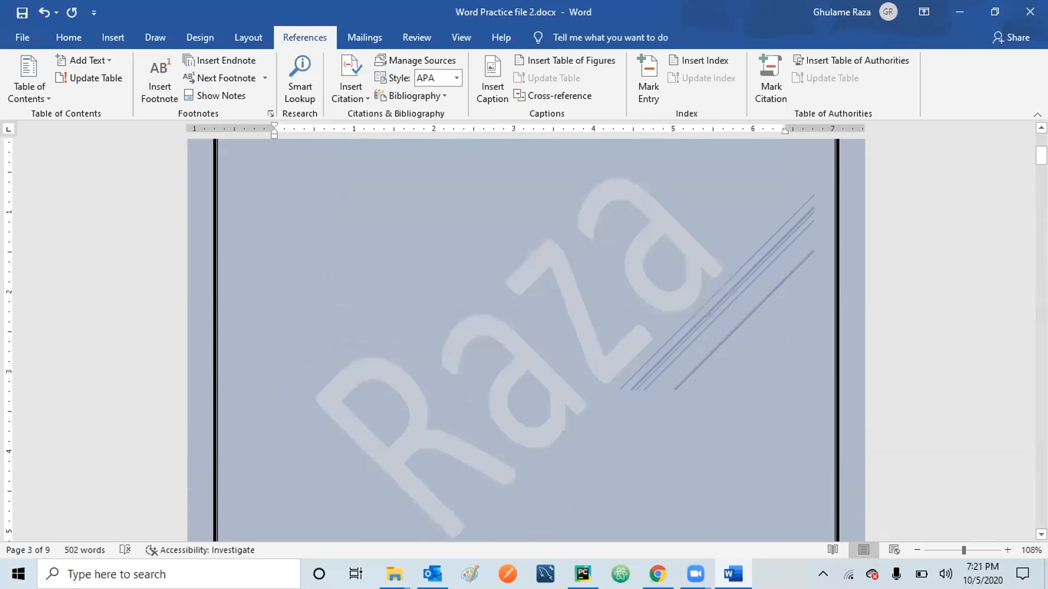
Update the entire table of contents so Ensuring lists page 2.
left_click(88, 76)
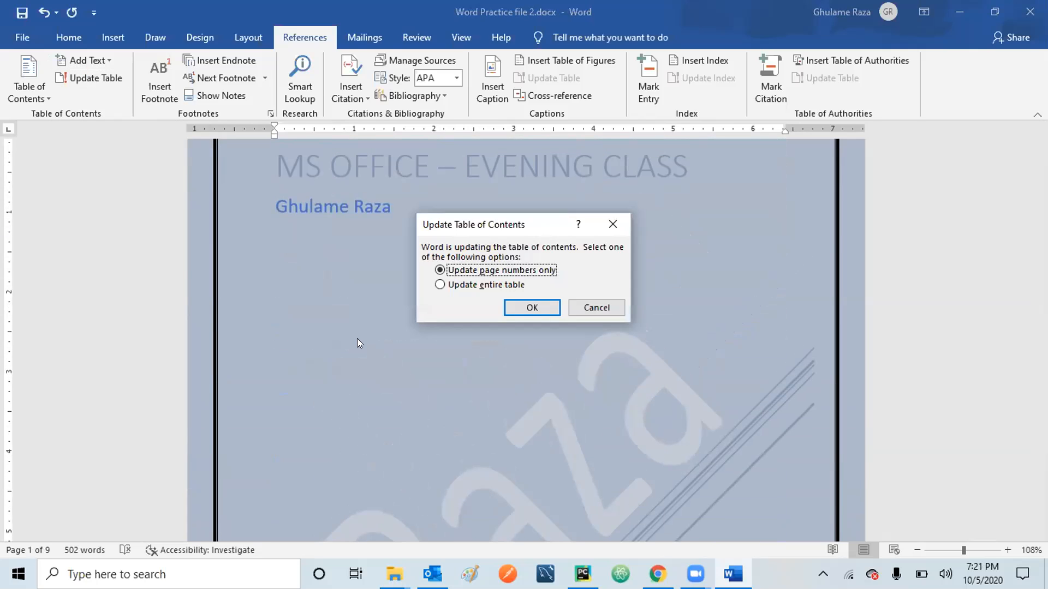
left_click(472, 285)
left_click(532, 308)
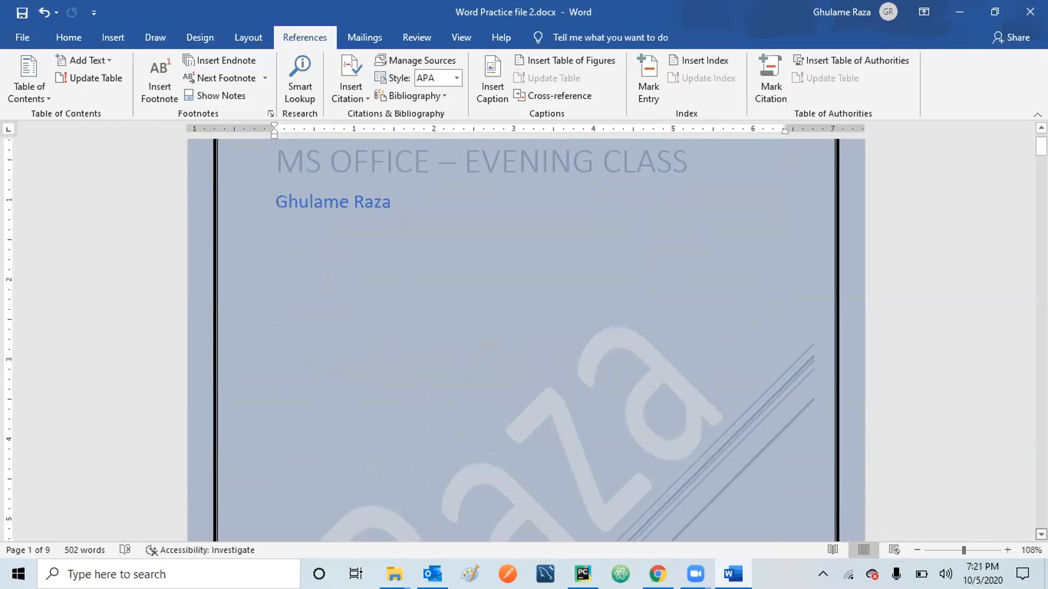
scroll(524, 338, "down", 3)
scroll(524, 338, "down", 10)
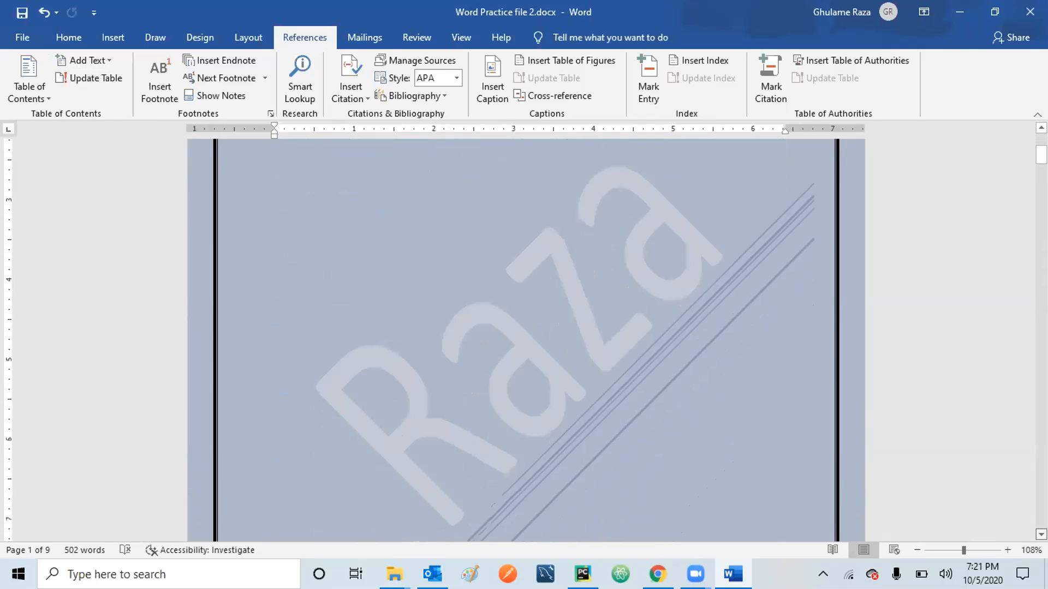
scroll(524, 338, "down", 12)
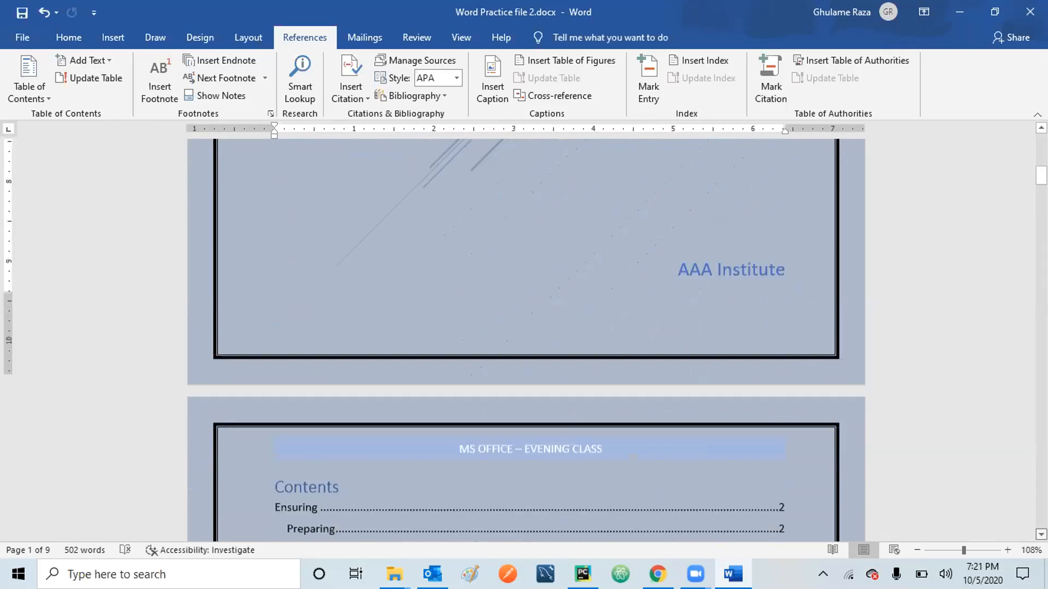
scroll(524, 339, "down", 4)
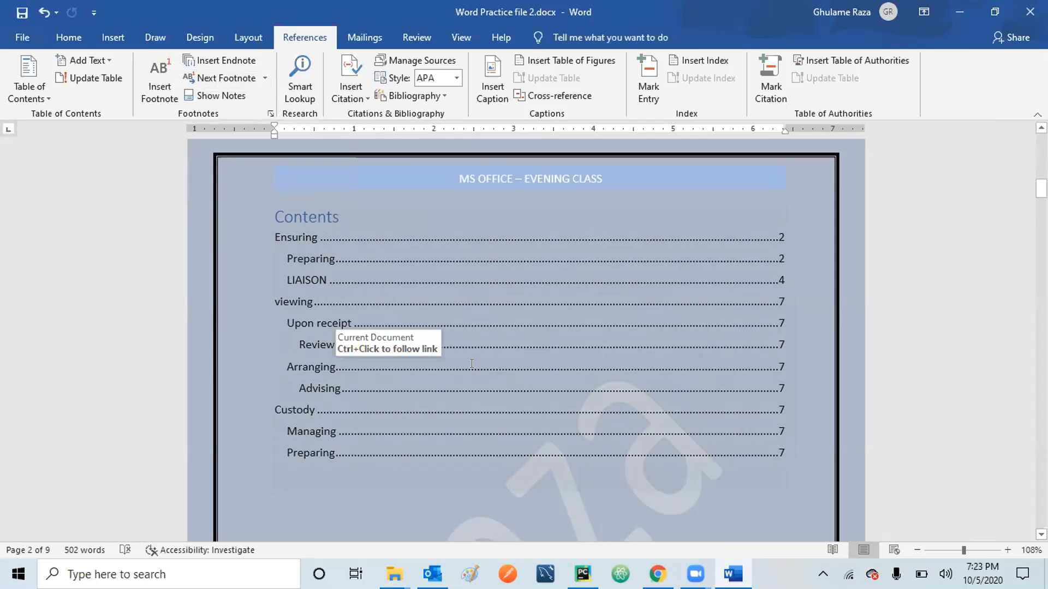
left_click(358, 32)
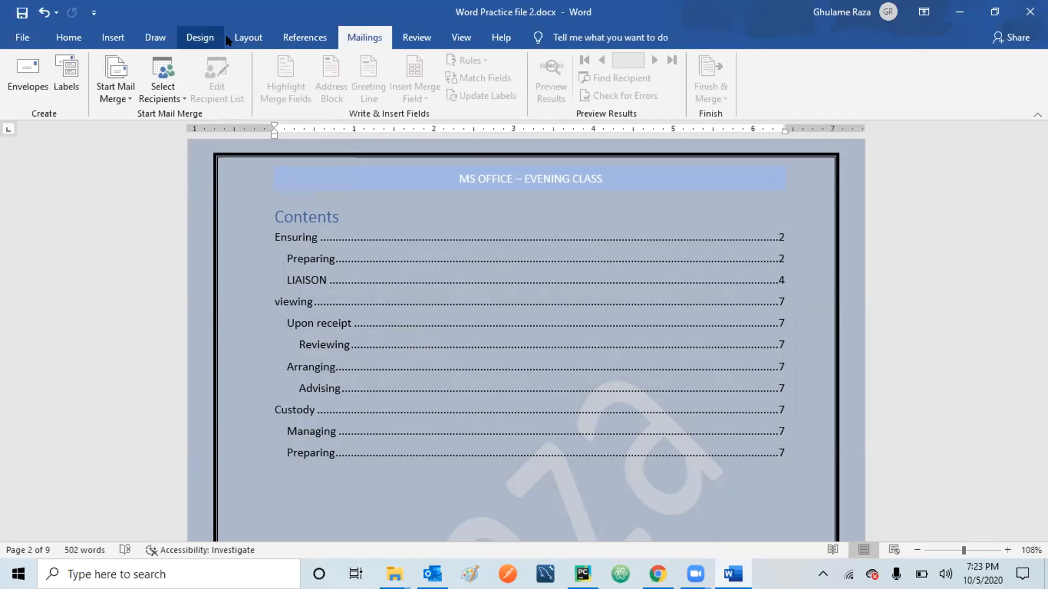
left_click(297, 30)
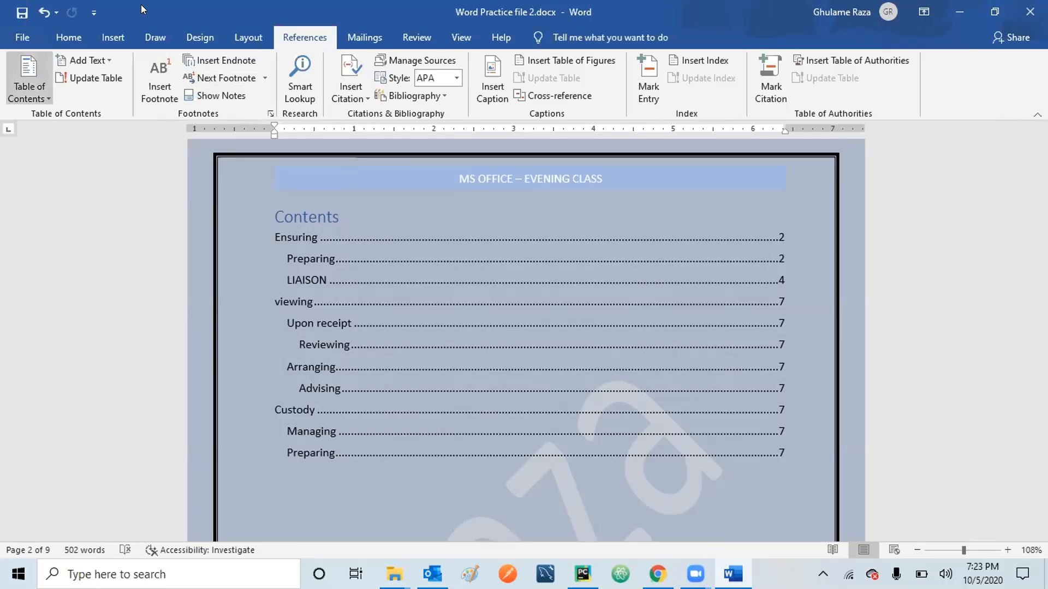
left_click(359, 36)
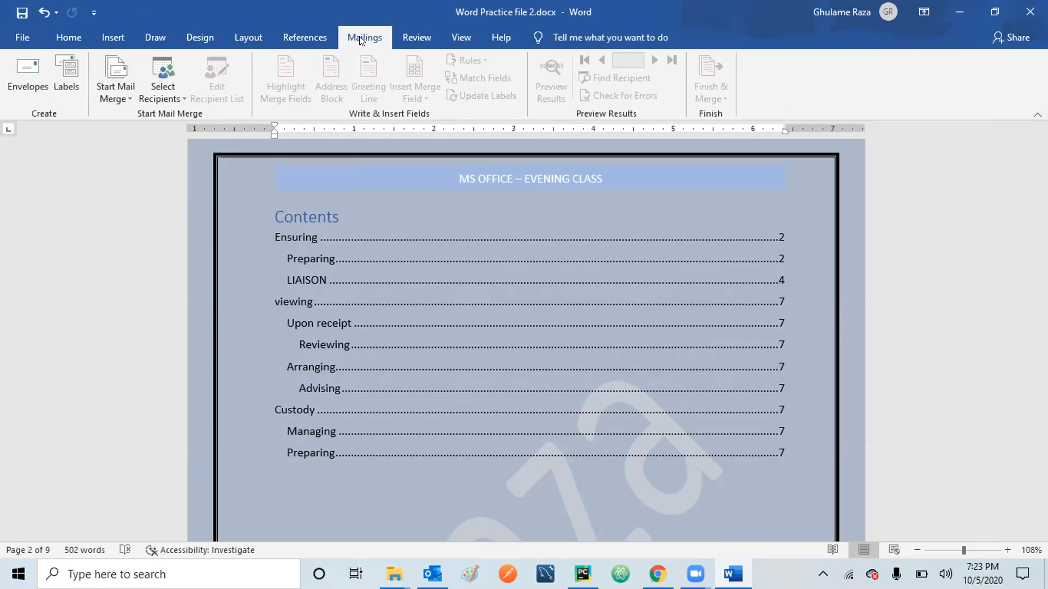
left_click(295, 34)
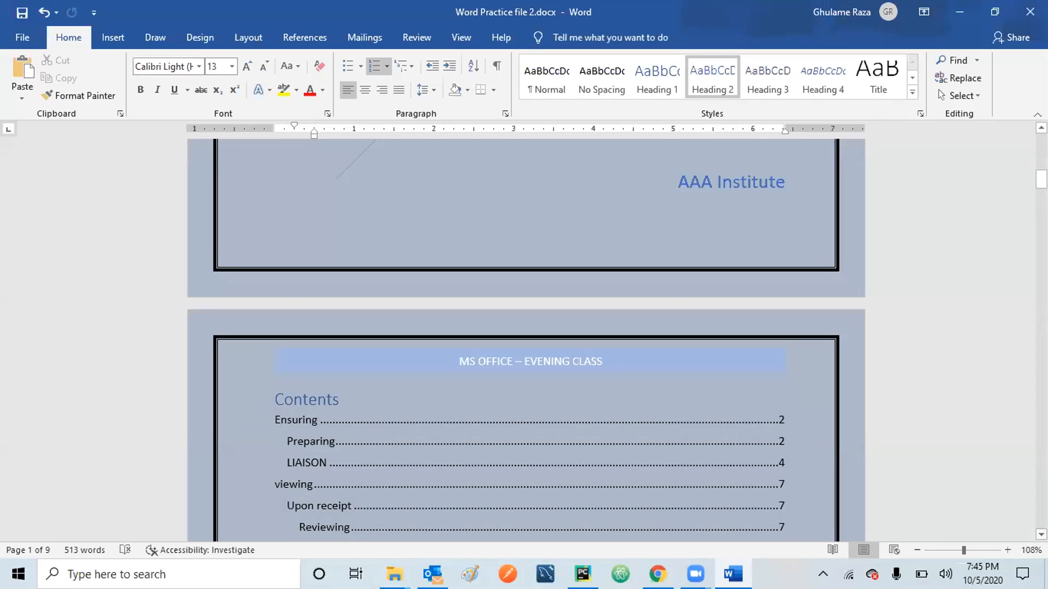
Review the numbered headings on the next page, then return to the Contents page.
scroll(617, 494, "down", 3)
scroll(617, 494, "down", 3)
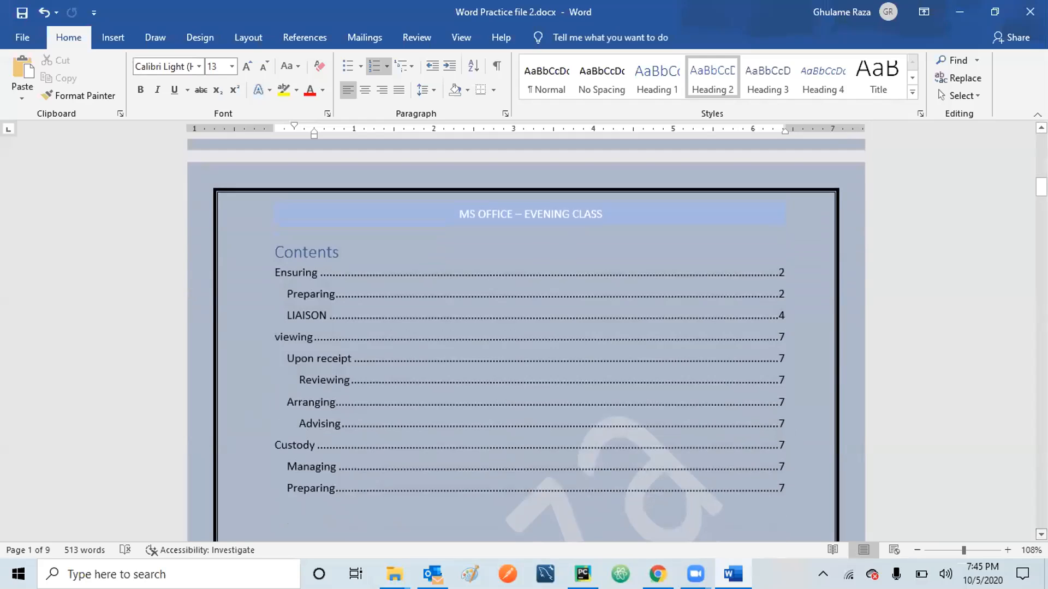
scroll(525, 340, "down", 9)
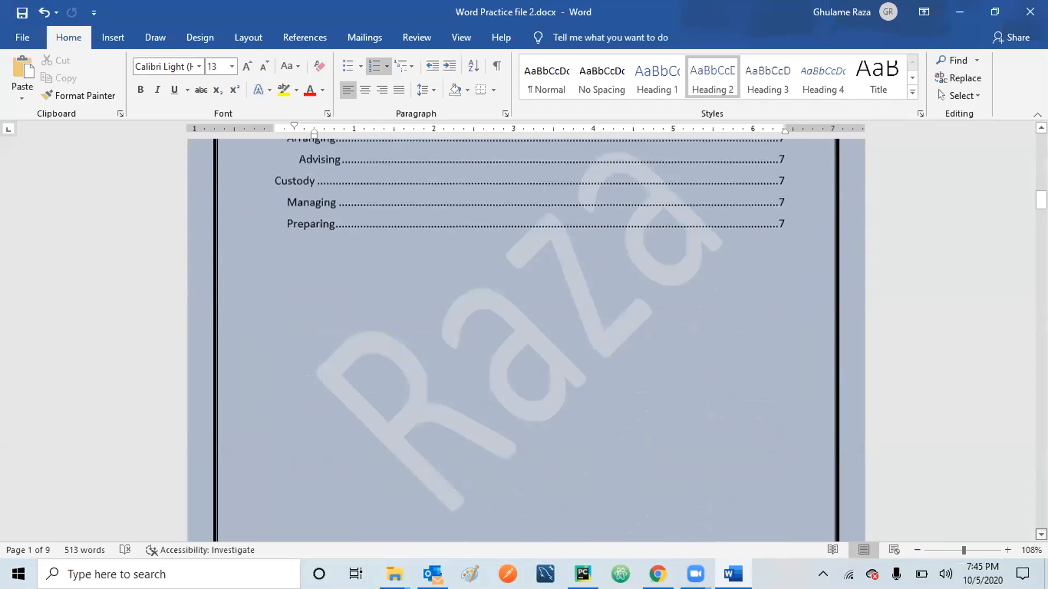
scroll(526, 341, "down", 10)
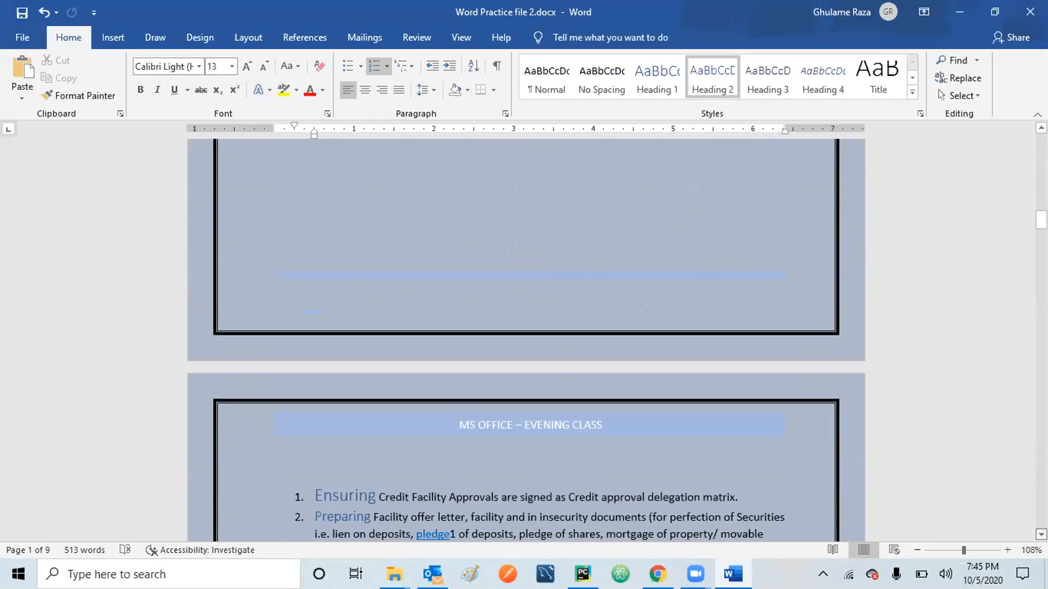
scroll(302, 413, "down", 3)
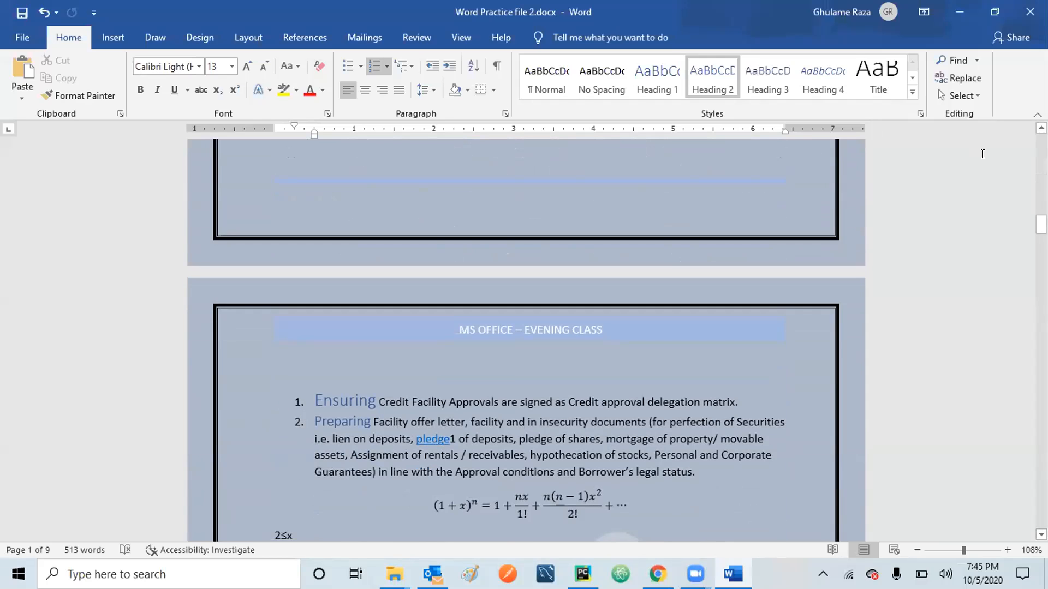
scroll(483, 179, "up", 15)
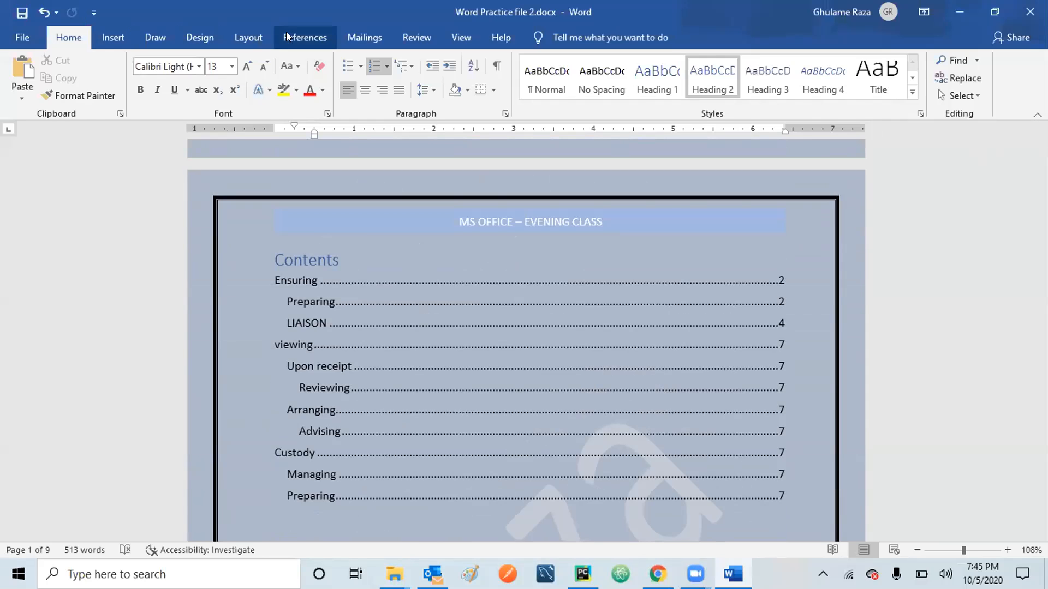
left_click(305, 37)
Update the entire table of contents so its entries are numbered 1 to 11.
left_click(80, 77)
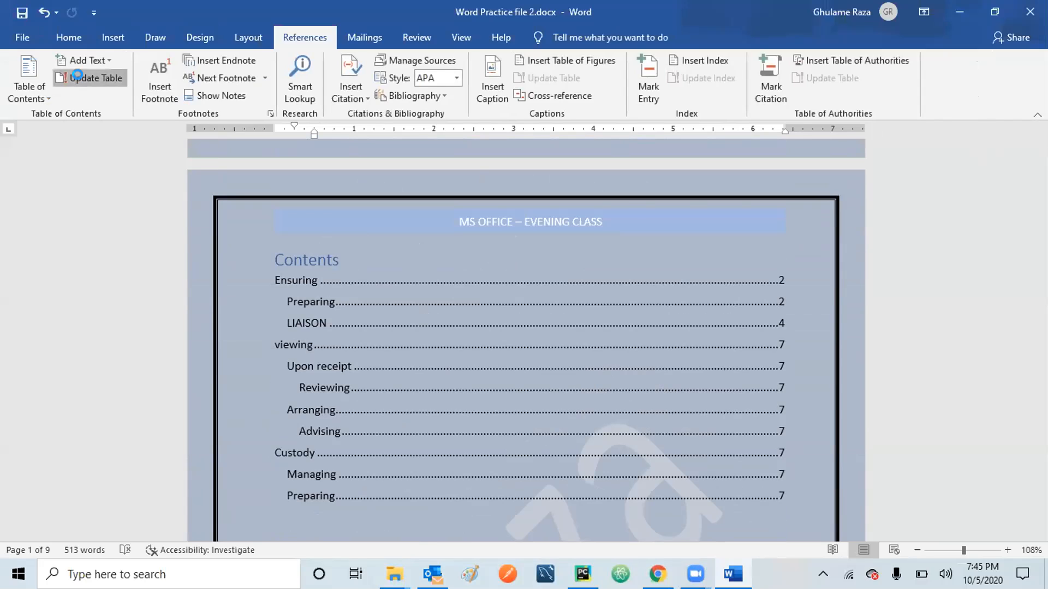
left_click(489, 286)
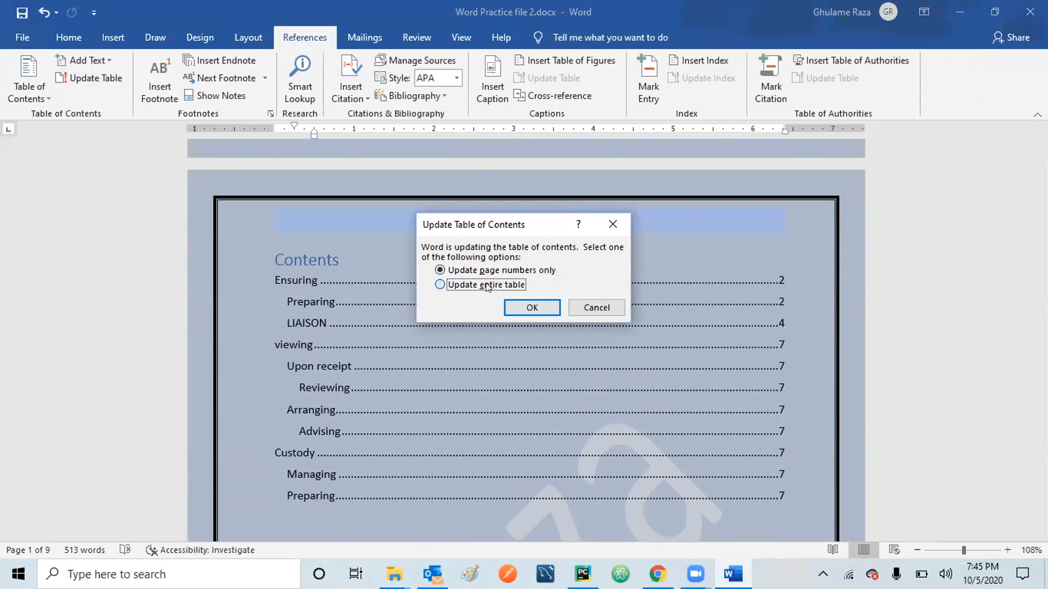
left_click(546, 307)
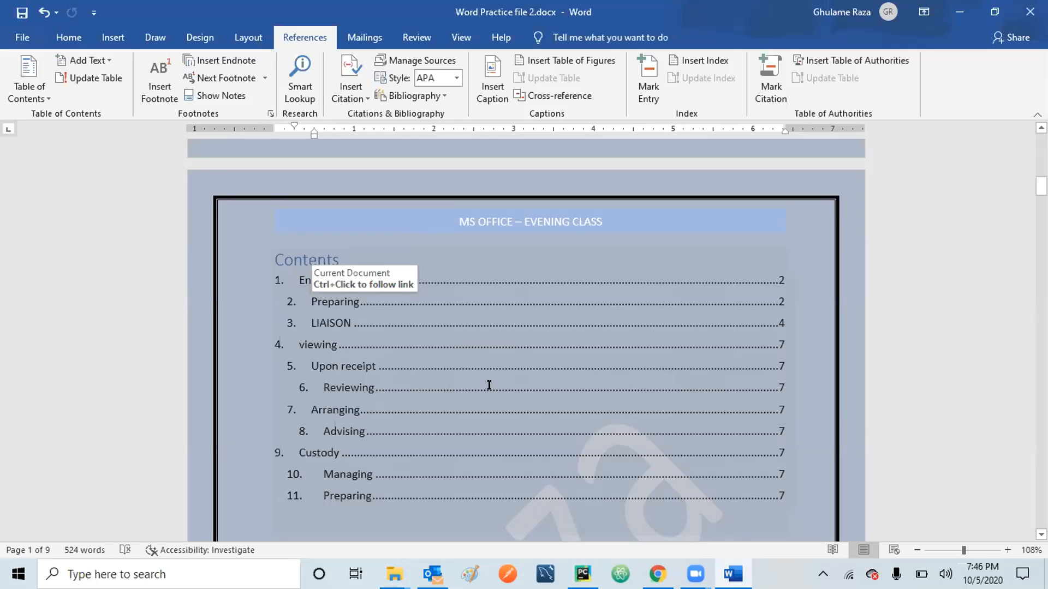
Scroll to page 3 and place the cursor at the start of the Preparing heading.
scroll(524, 344, "down", 3)
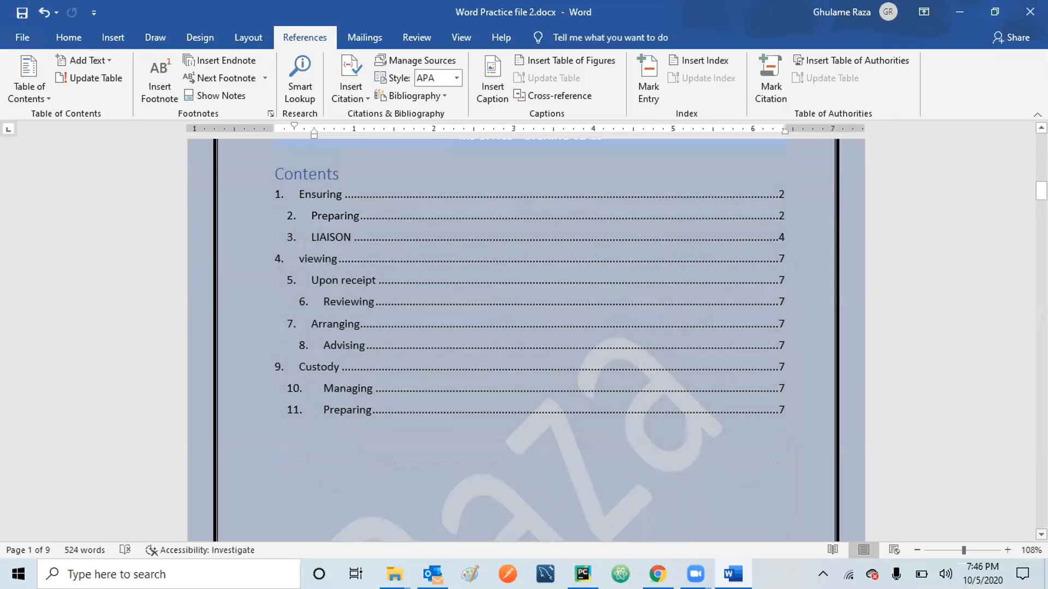
scroll(523, 338, "down", 3)
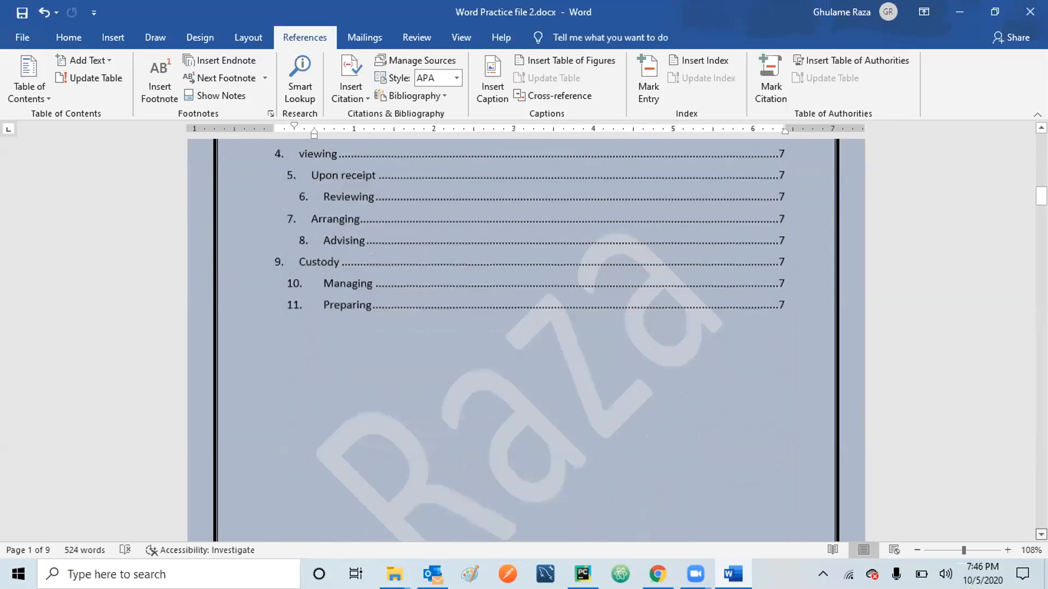
scroll(524, 338, "down", 10)
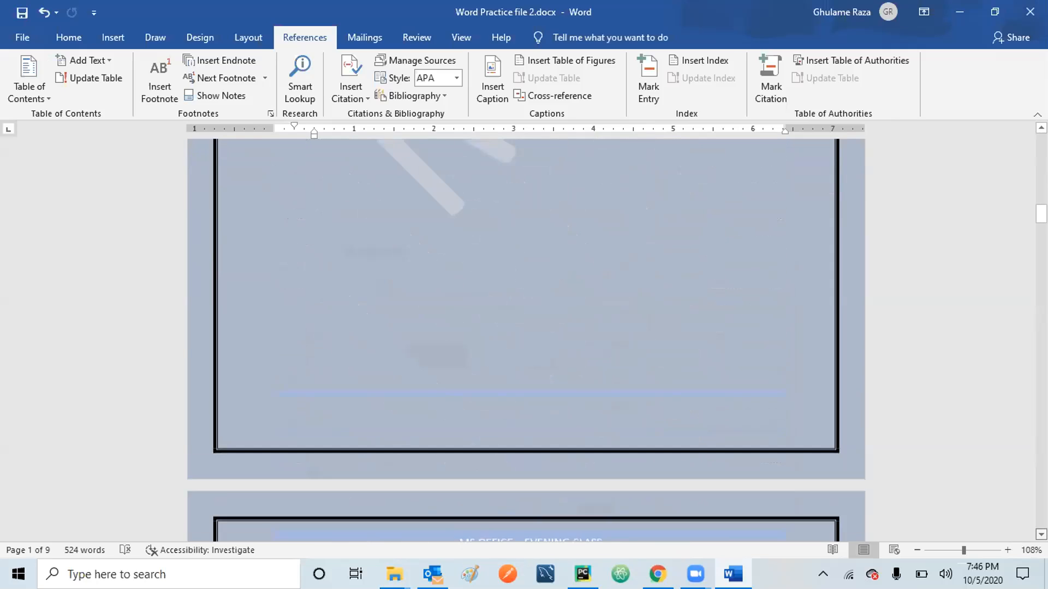
scroll(552, 375, "down", 8)
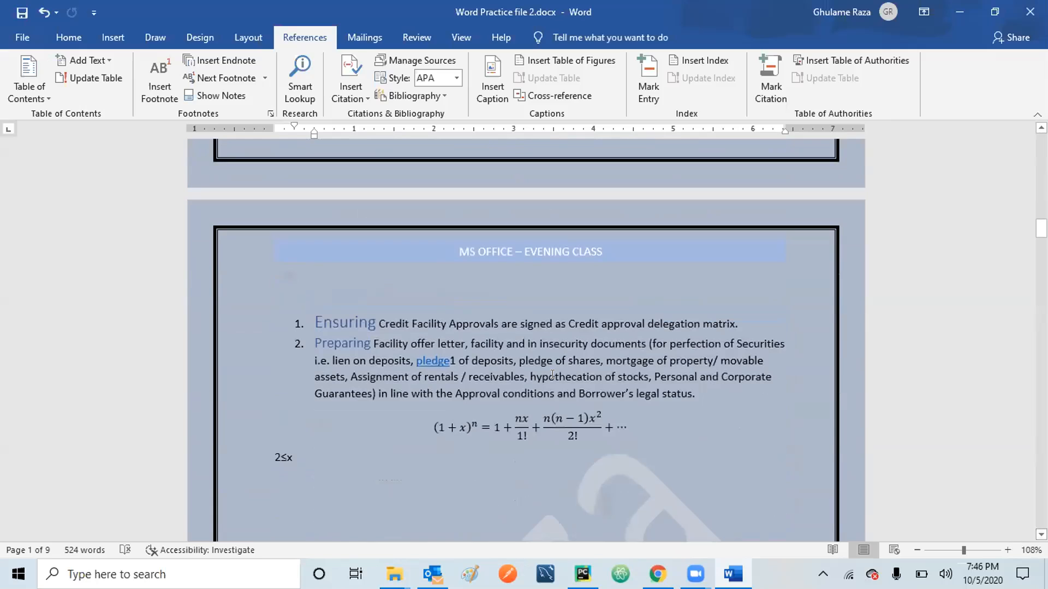
left_click(314, 340)
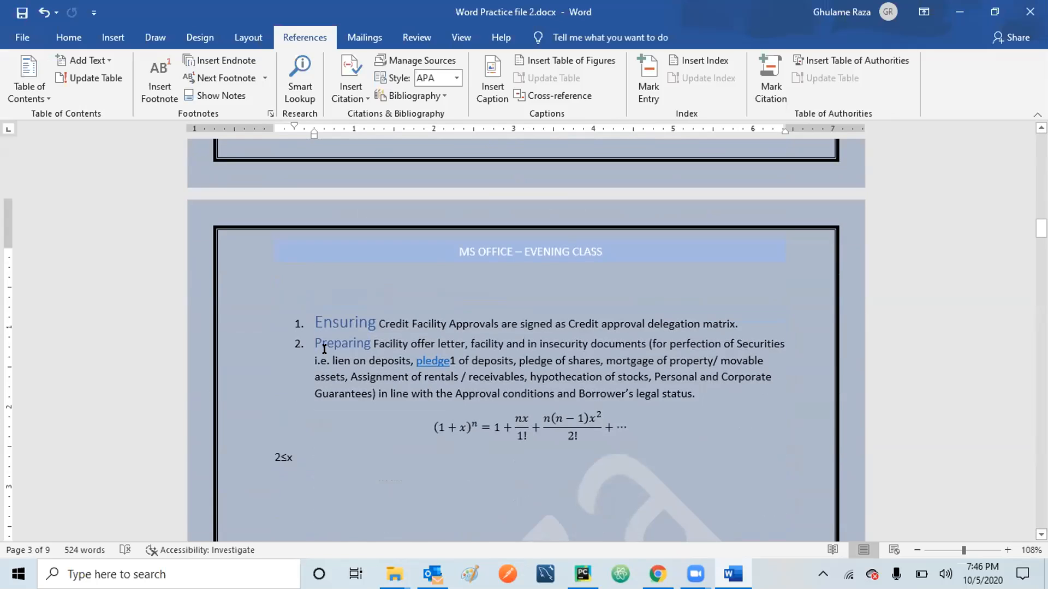
Demote Preparing to sub-item a. under 1. Ensuring, then scroll down to LIAISON.
left_click(68, 37)
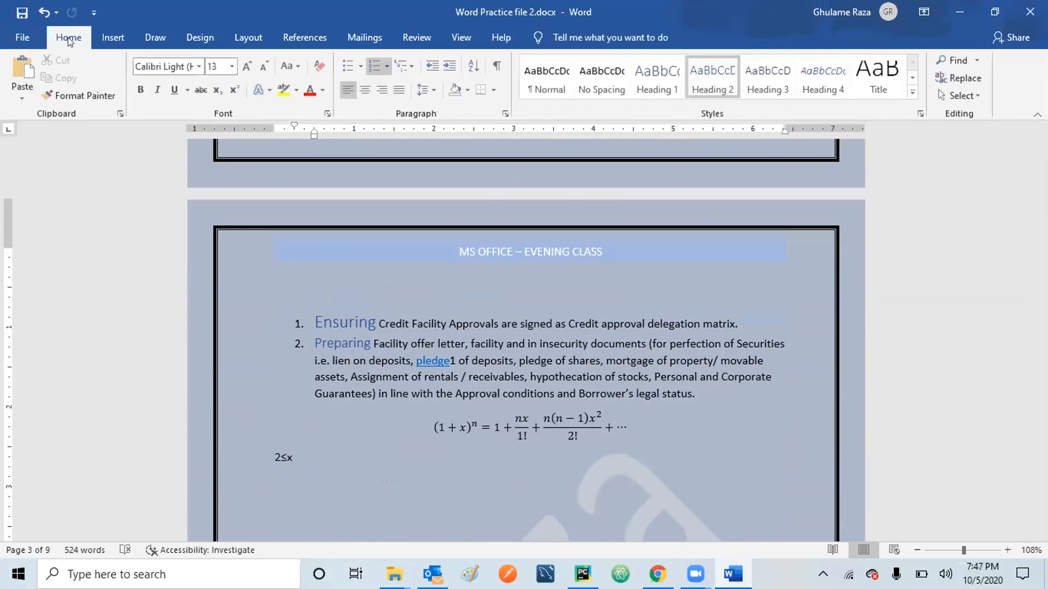
left_click(447, 66)
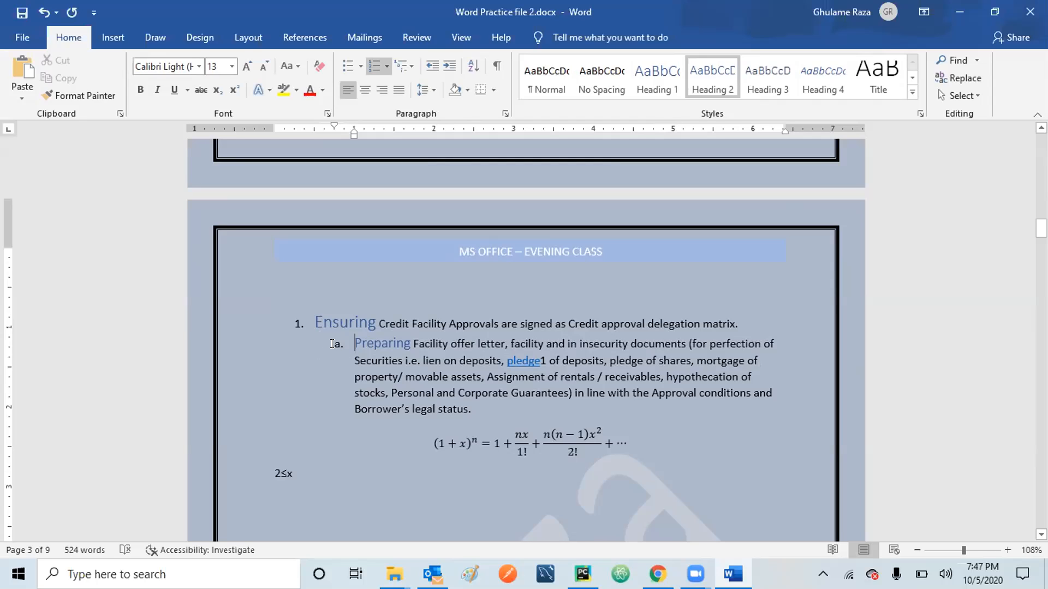
scroll(526, 338, "down", 2)
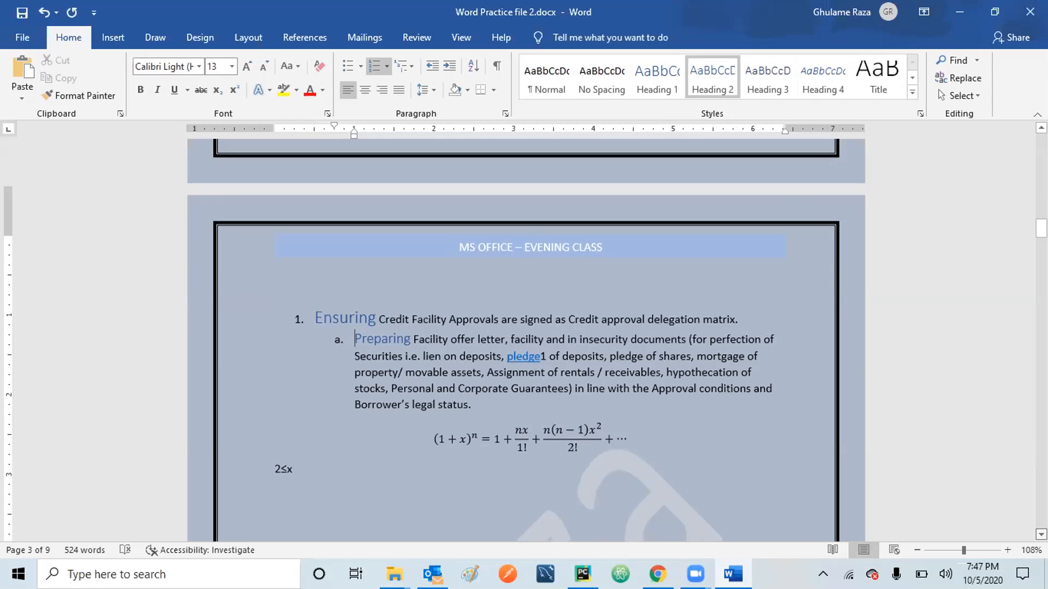
scroll(526, 339, "down", 8)
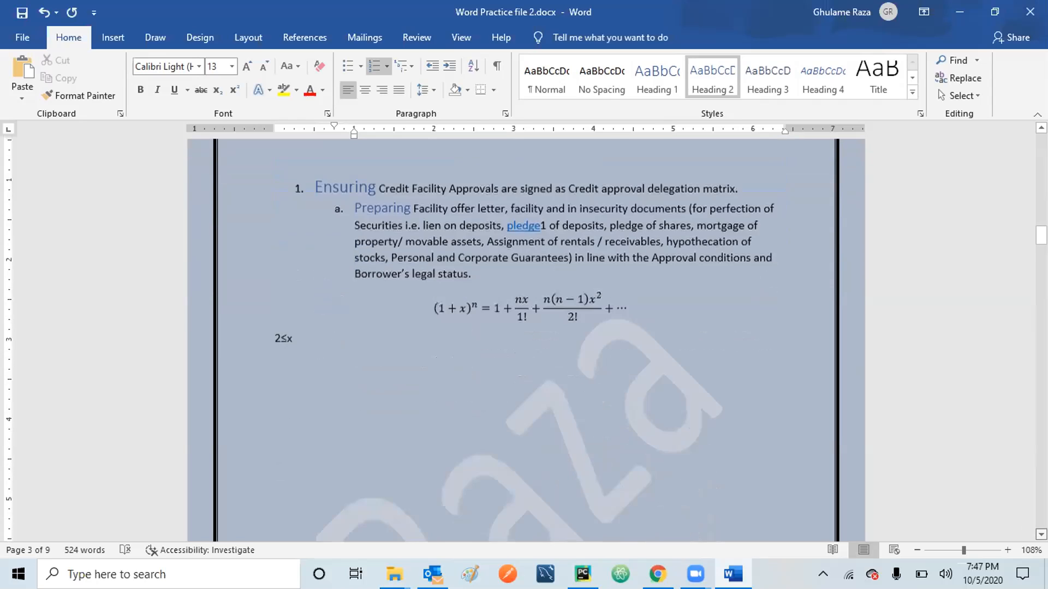
scroll(526, 339, "down", 10)
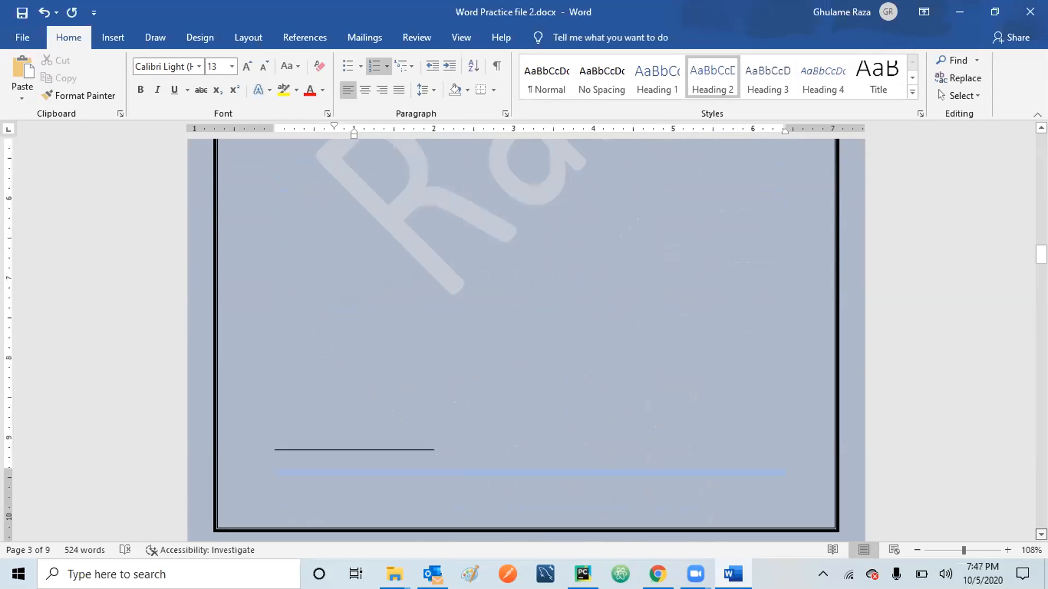
scroll(526, 338, "down", 10)
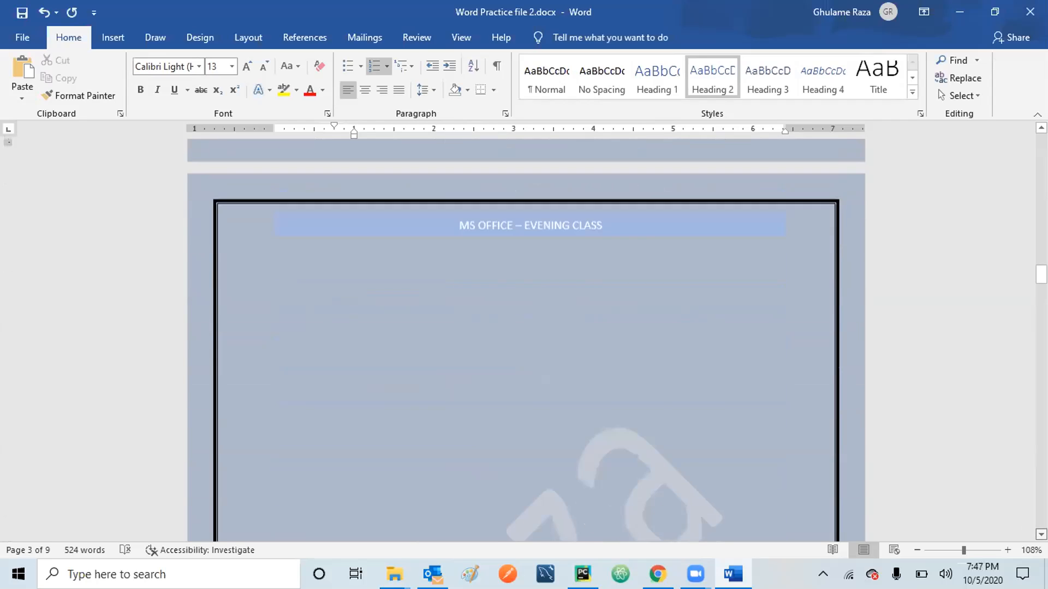
scroll(526, 339, "down", 10)
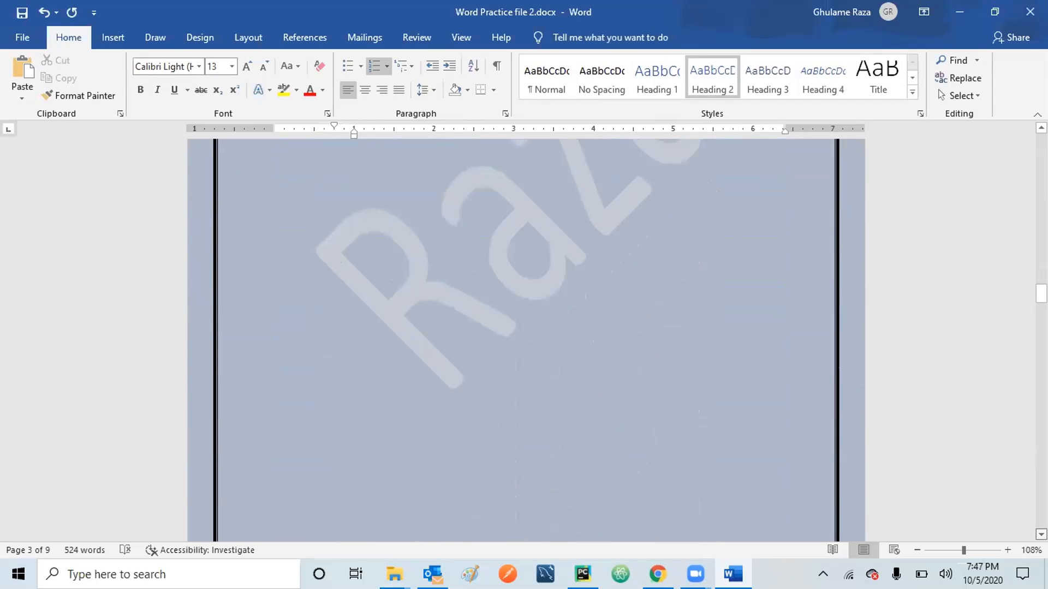
scroll(536, 426, "down", 3)
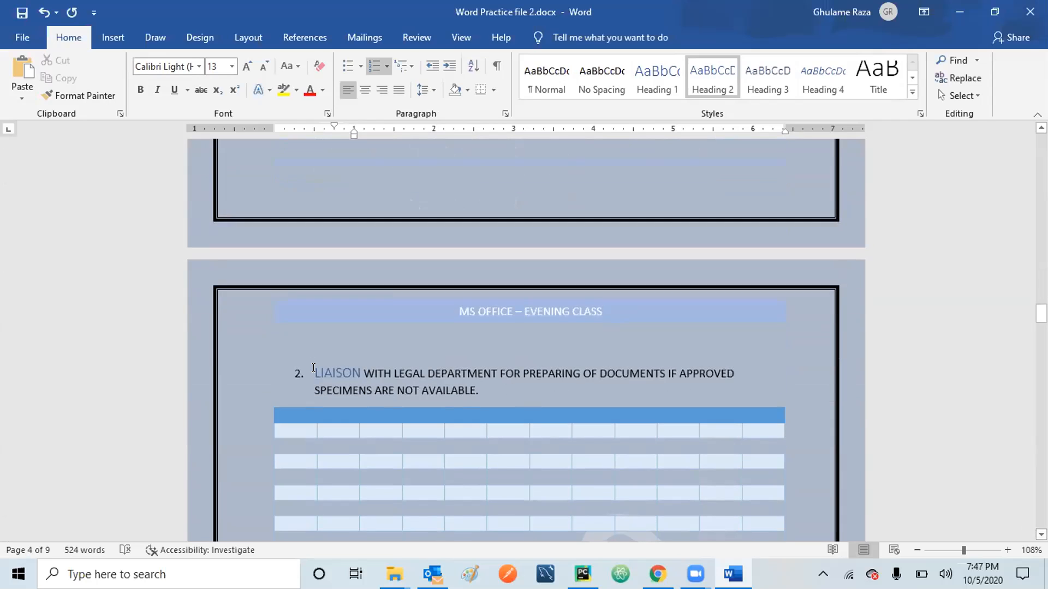
Demote LIAISON to sub-item b., then scroll down to the list starting at 2. viewing.
left_click(313, 371)
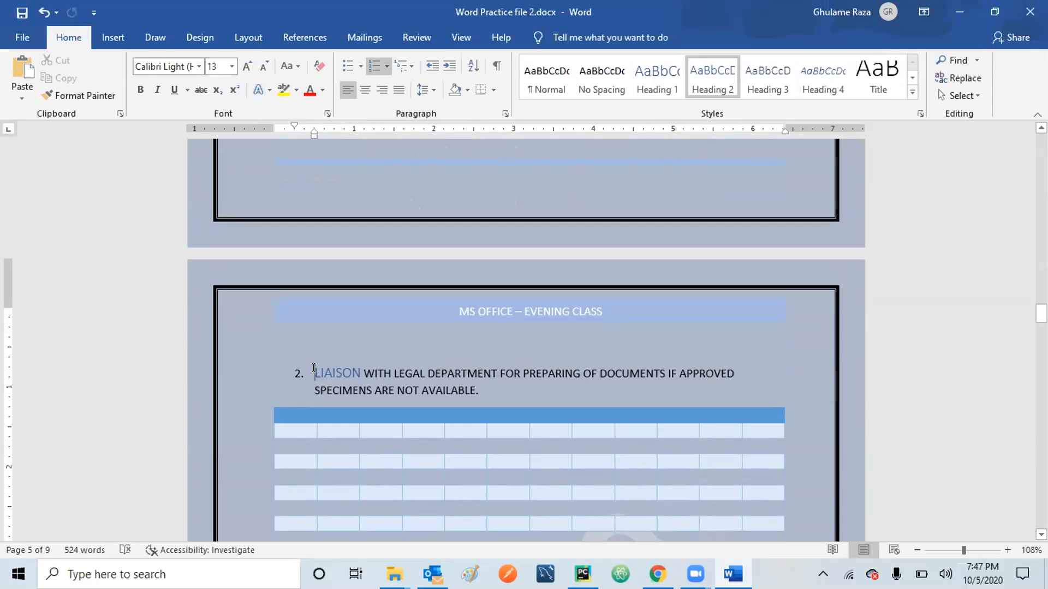
left_click(448, 65)
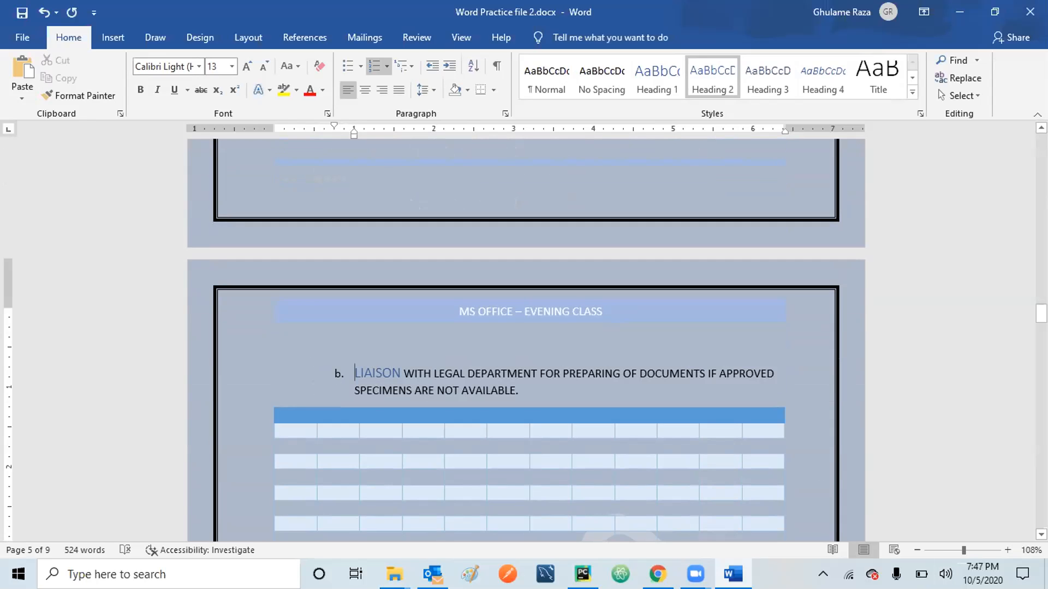
scroll(524, 328, "down", 2)
scroll(524, 338, "down", 5)
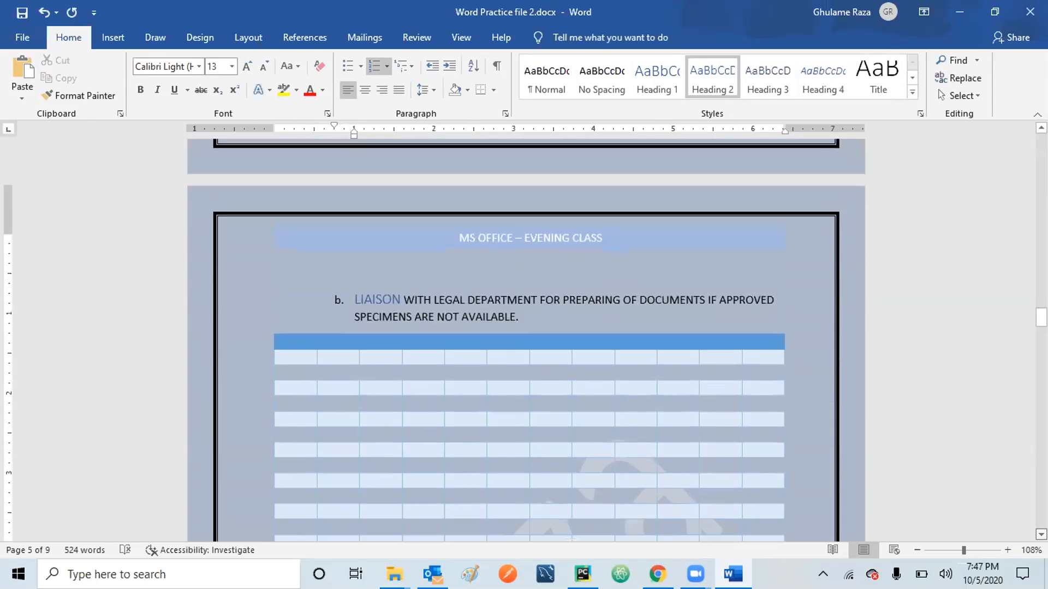
scroll(524, 338, "down", 7)
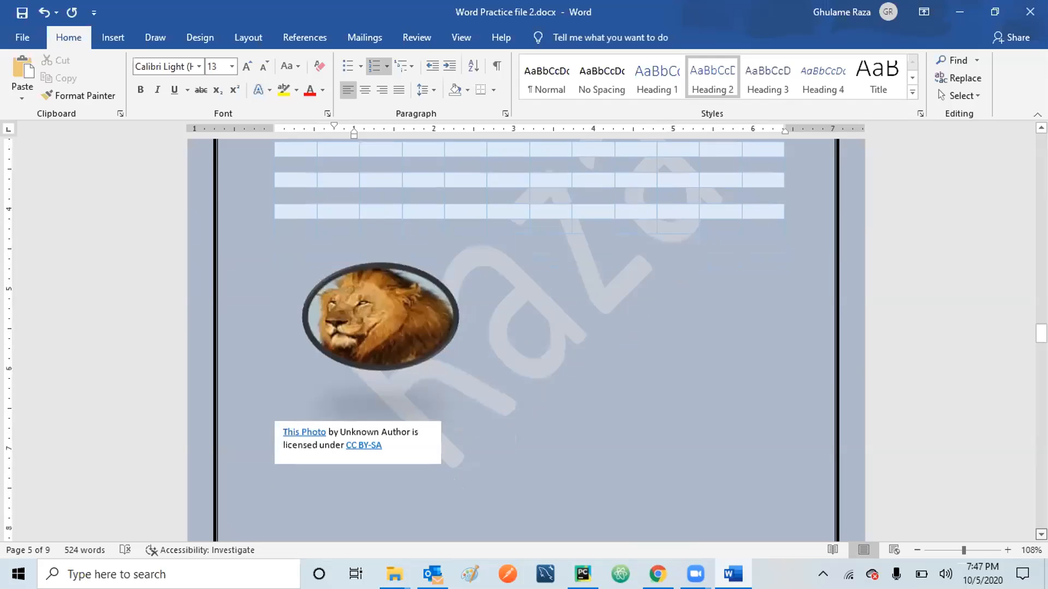
scroll(524, 338, "down", 8)
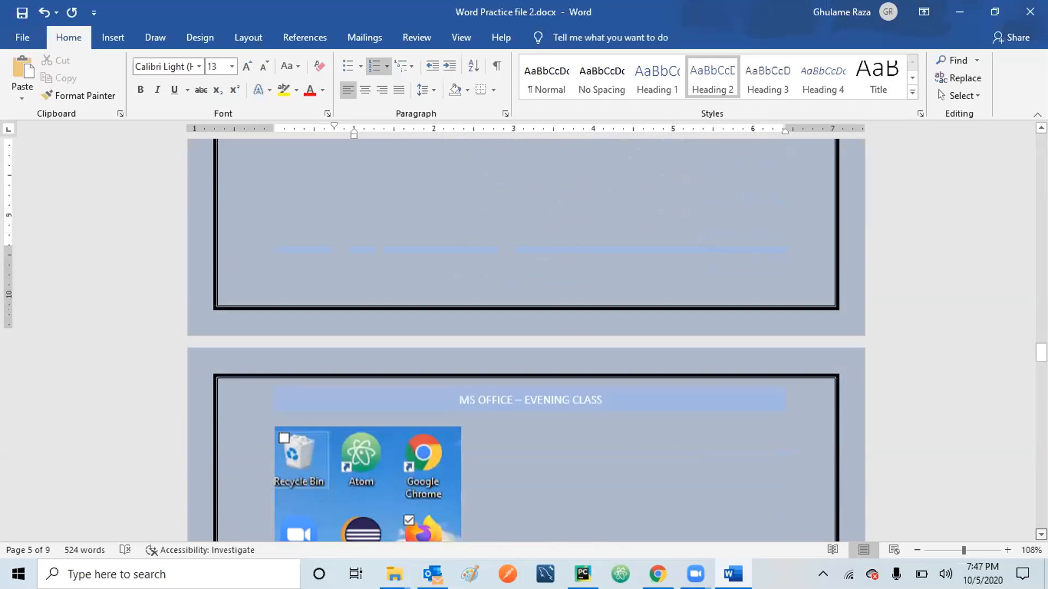
scroll(524, 338, "down", 6)
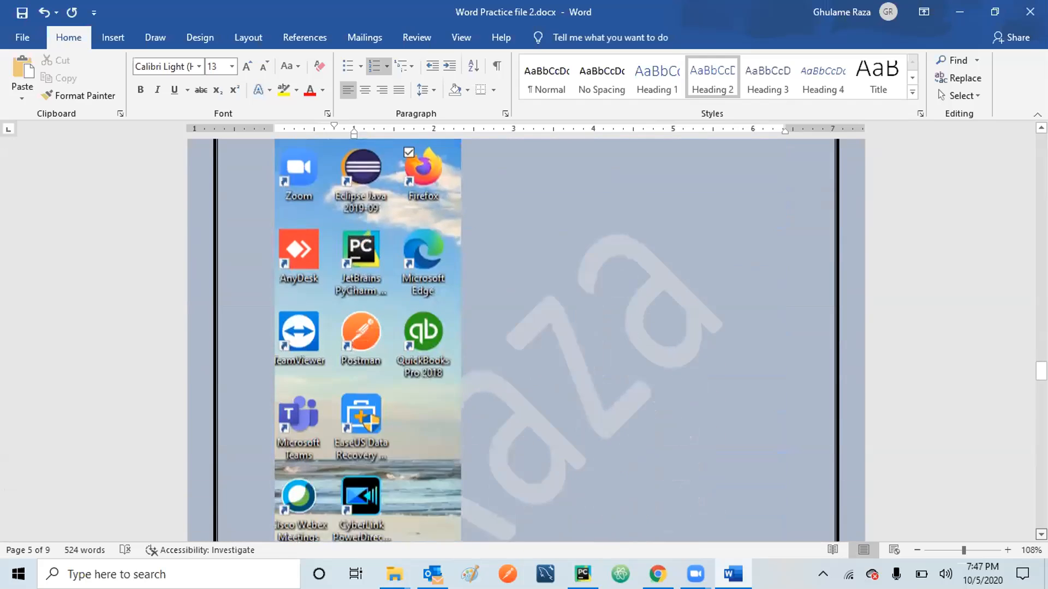
scroll(524, 338, "down", 7)
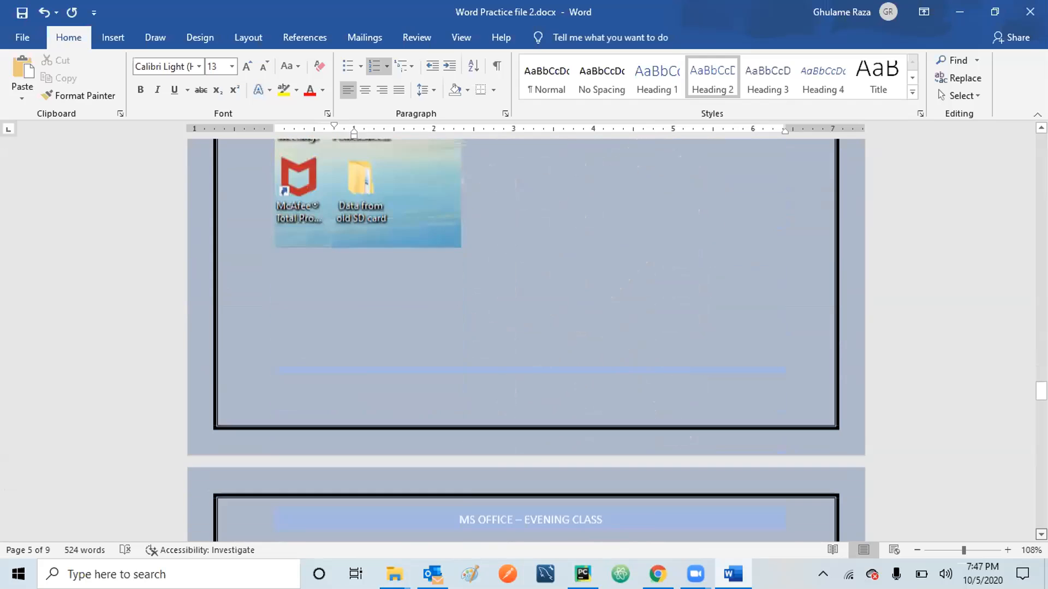
scroll(524, 338, "down", 6)
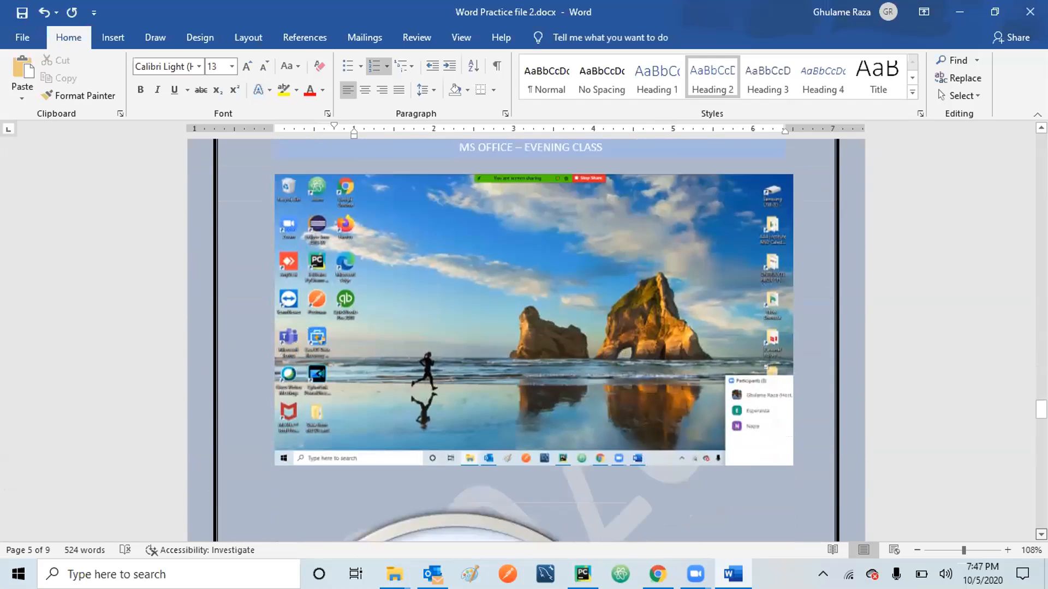
scroll(581, 376, "down", 7)
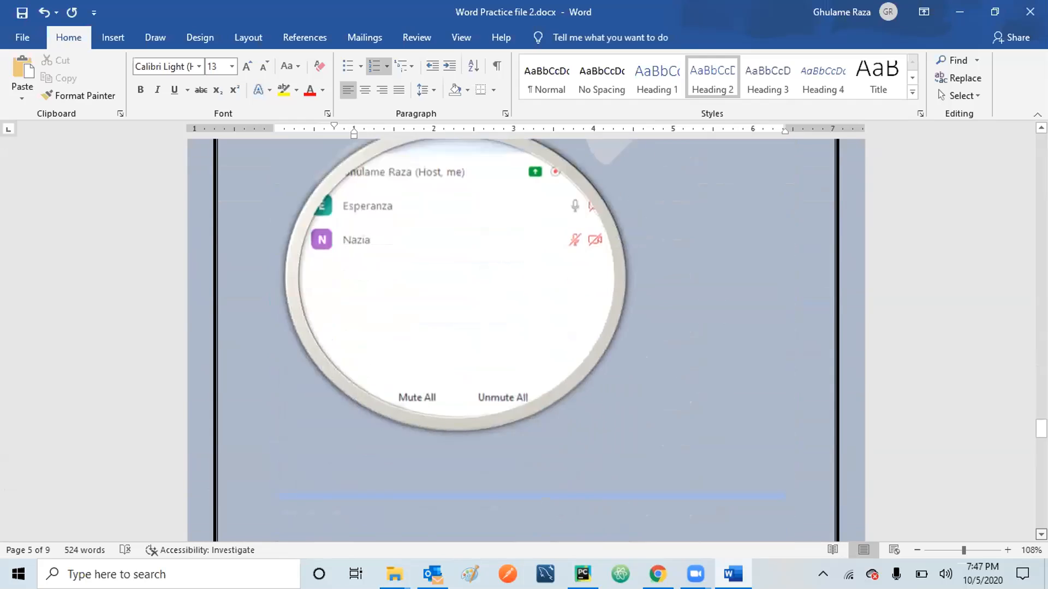
scroll(524, 339, "down", 1)
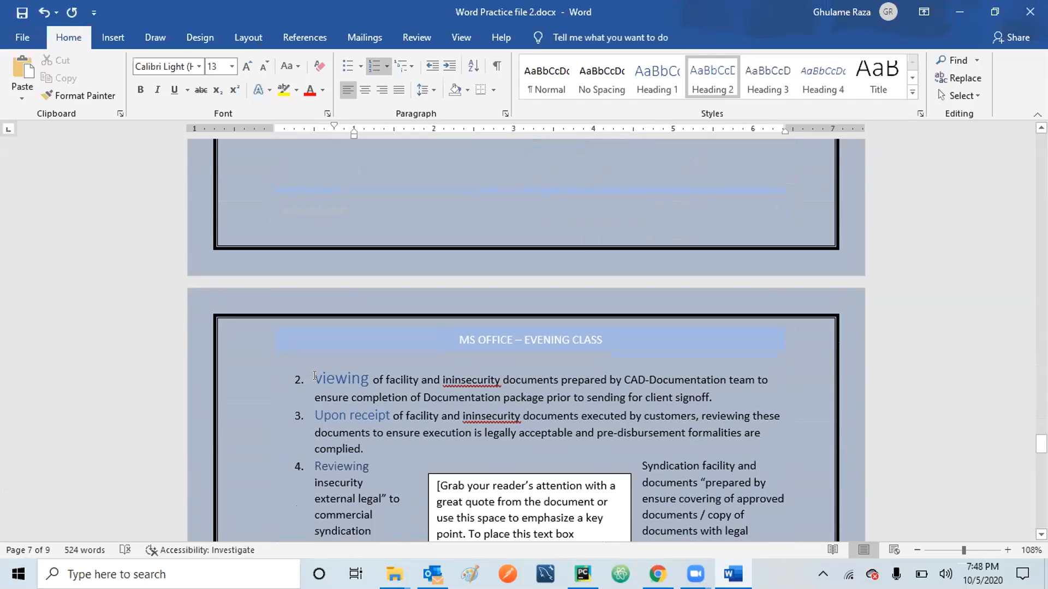
Demote Upon receipt to sub-item a. under 2. viewing.
left_click(331, 376)
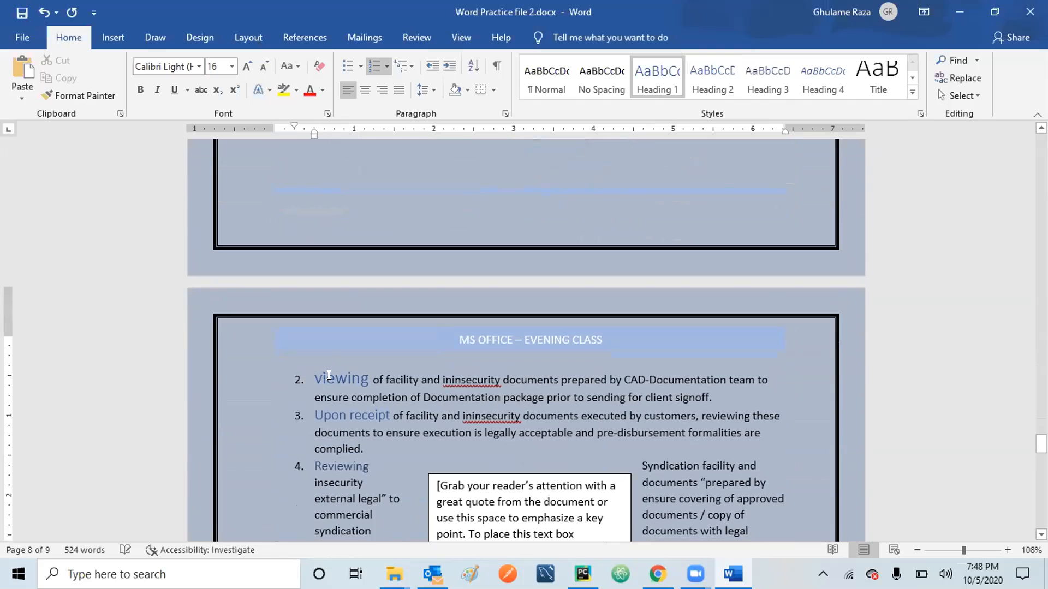
left_click(337, 413)
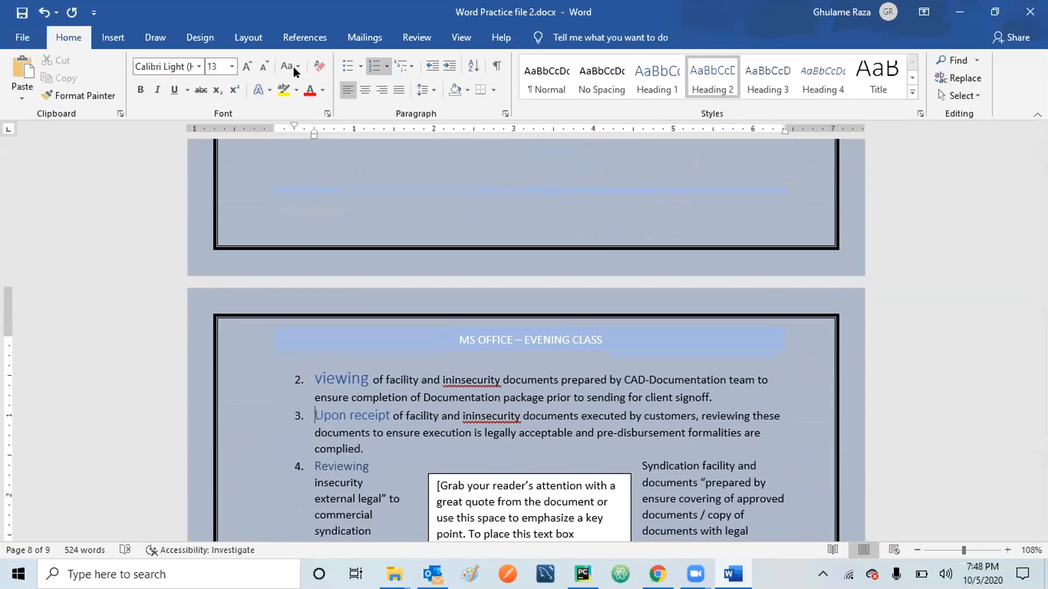
left_click(448, 66)
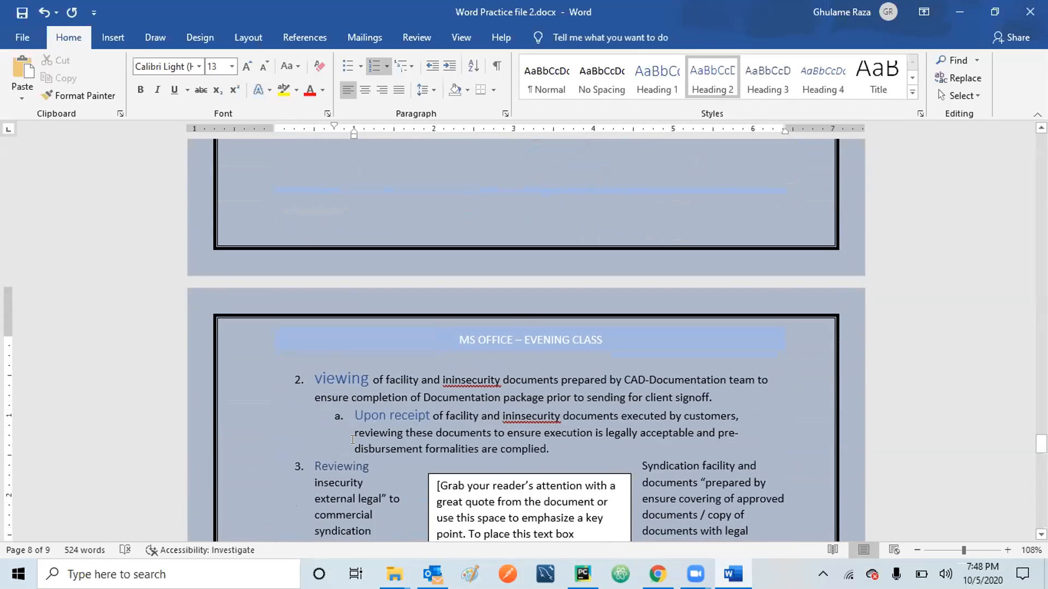
Demote Reviewing two levels to sub-item i. beneath Upon receipt.
left_click(337, 466)
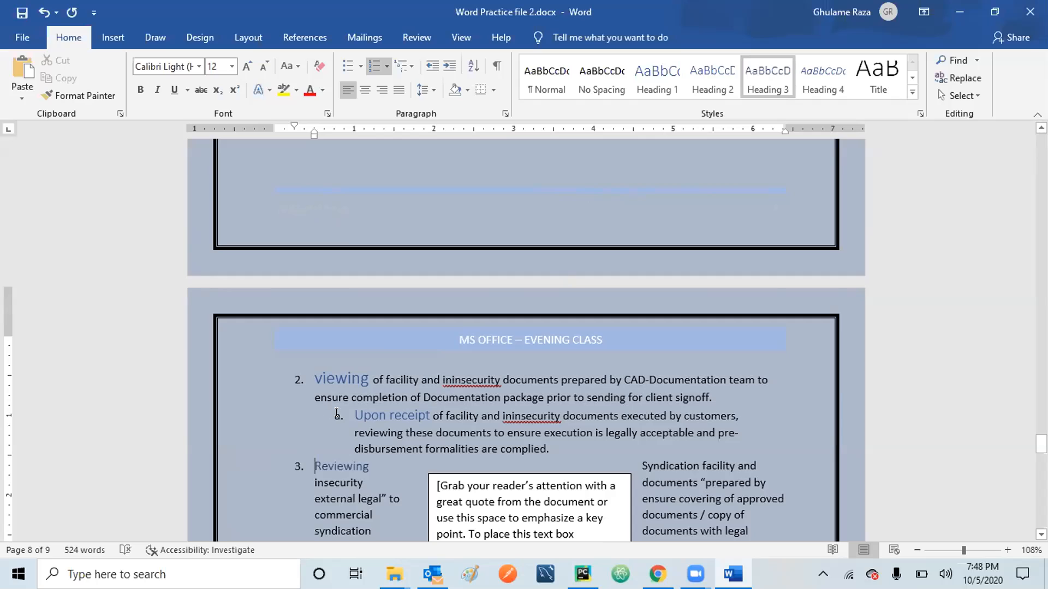
left_click(449, 67)
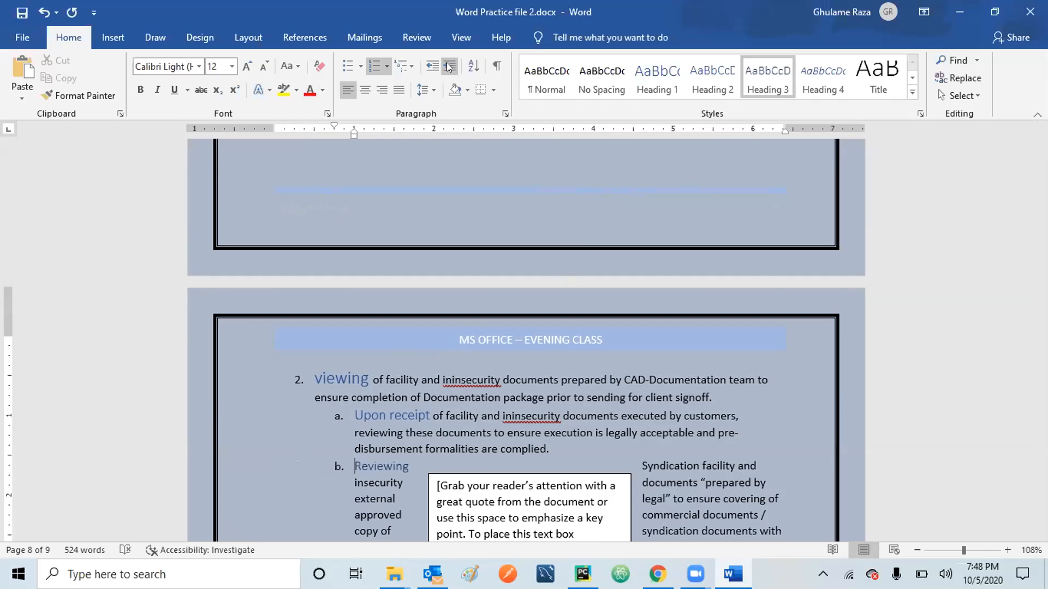
left_click(449, 67)
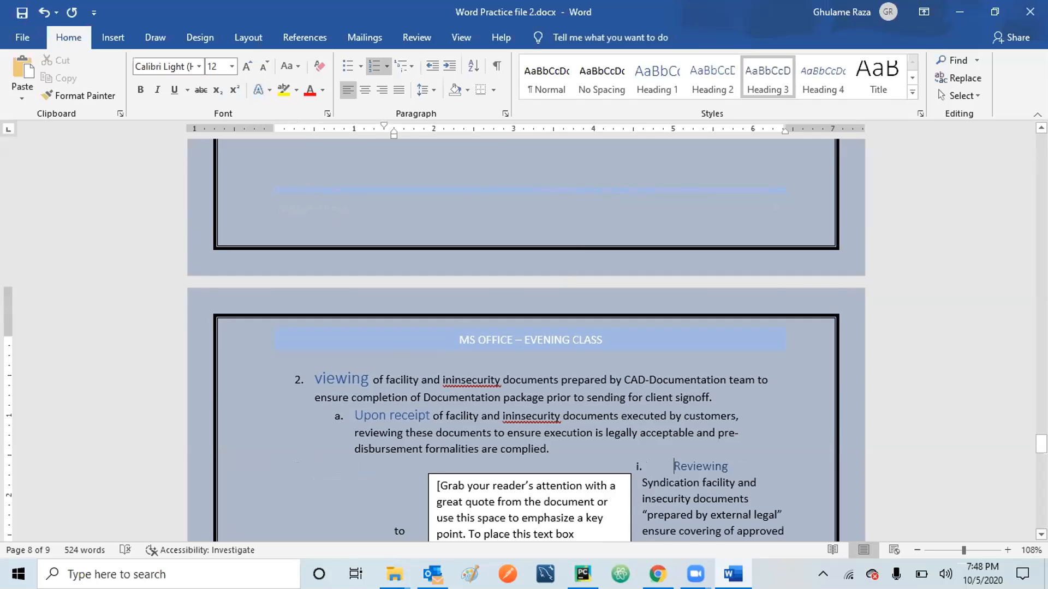
scroll(524, 338, "down", 5)
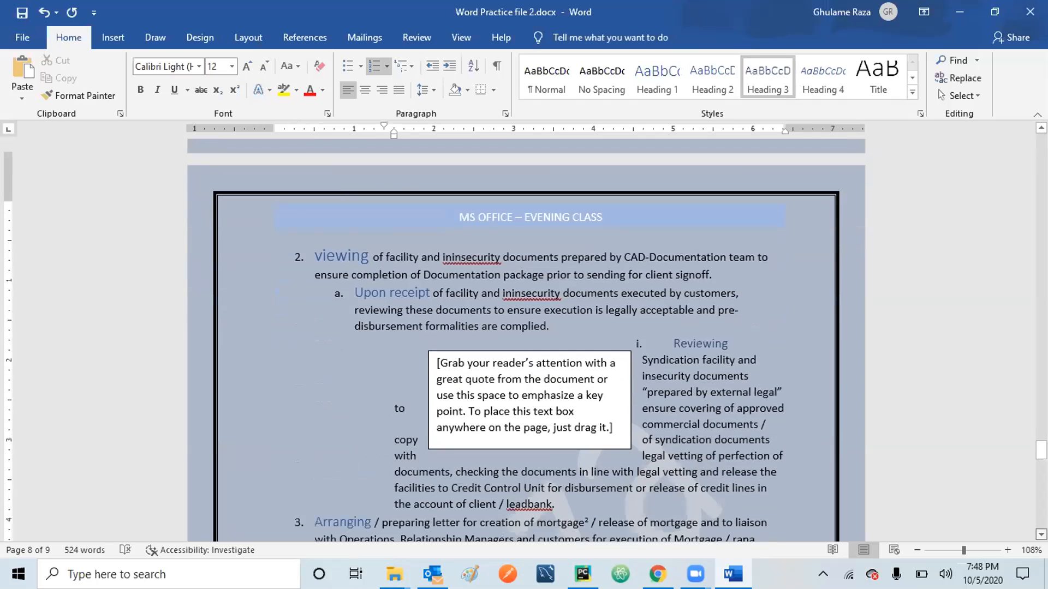
left_click(331, 503)
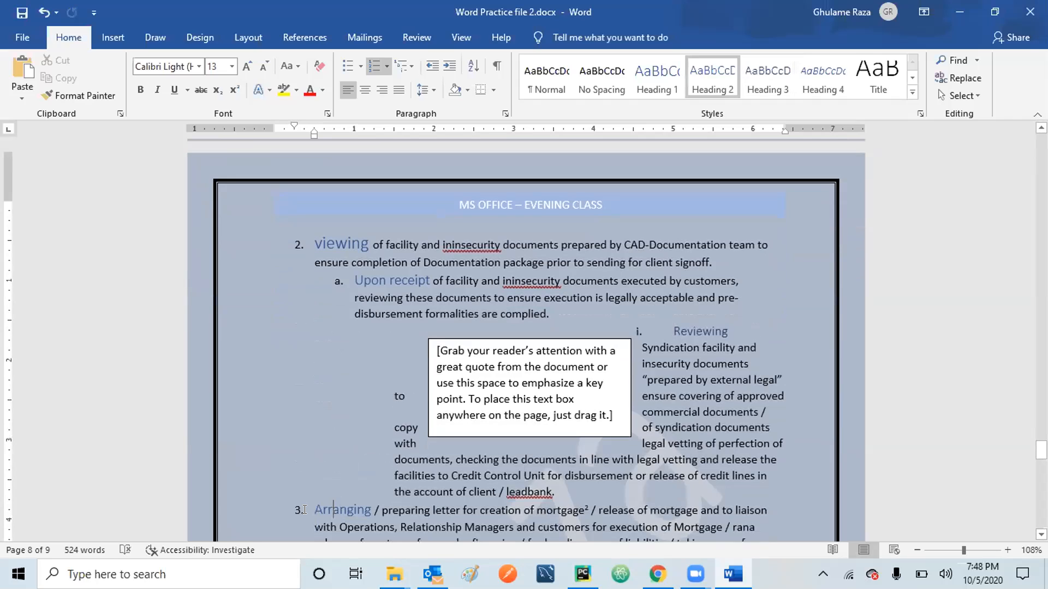
Demote Arranging to sub-item b. and Advising to sub-item i. beneath it.
left_click(446, 60)
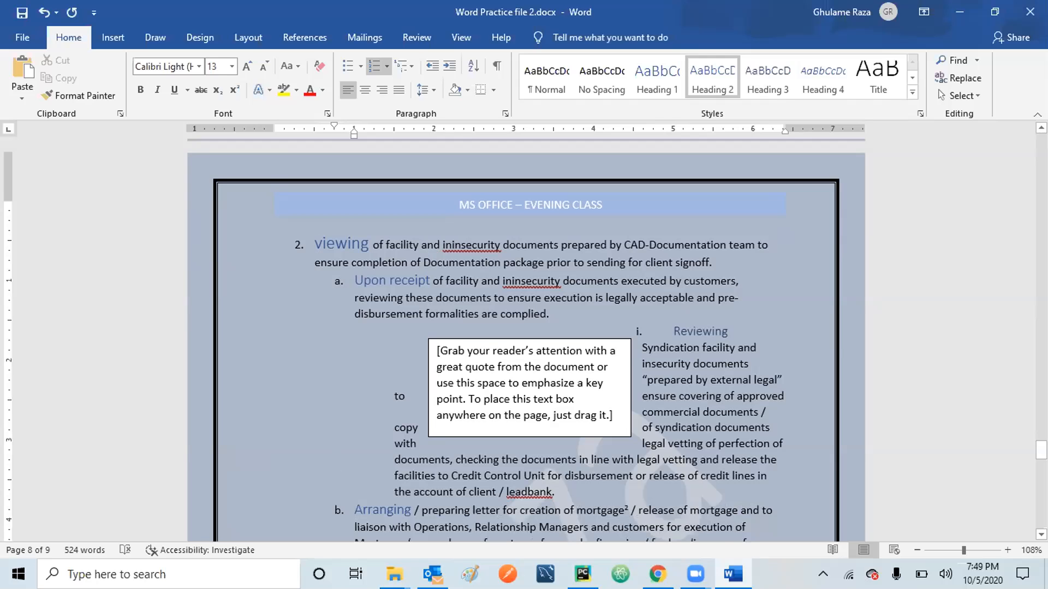
scroll(524, 339, "down", 3)
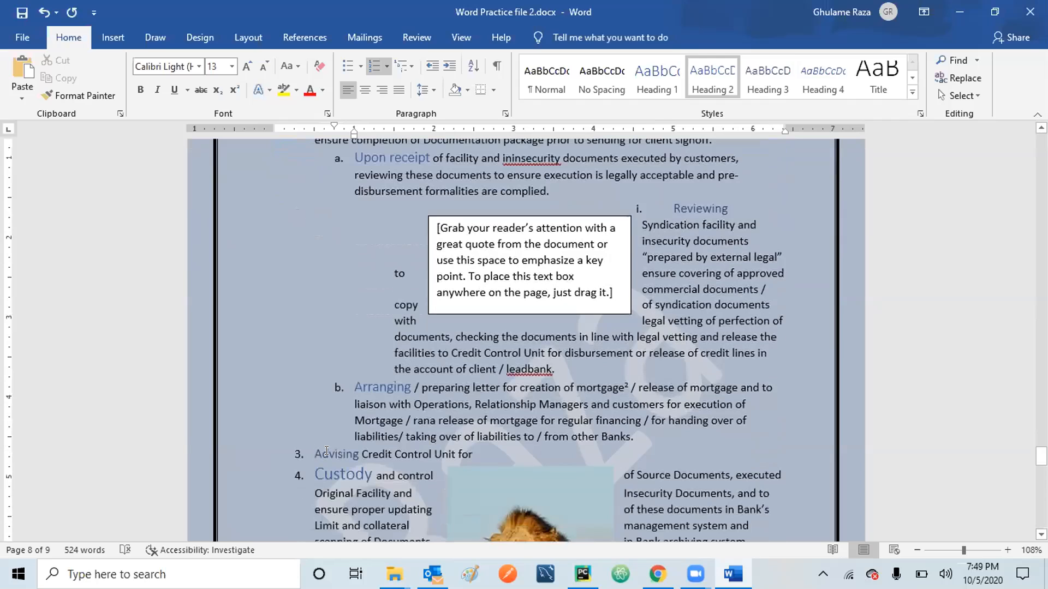
left_click(326, 453)
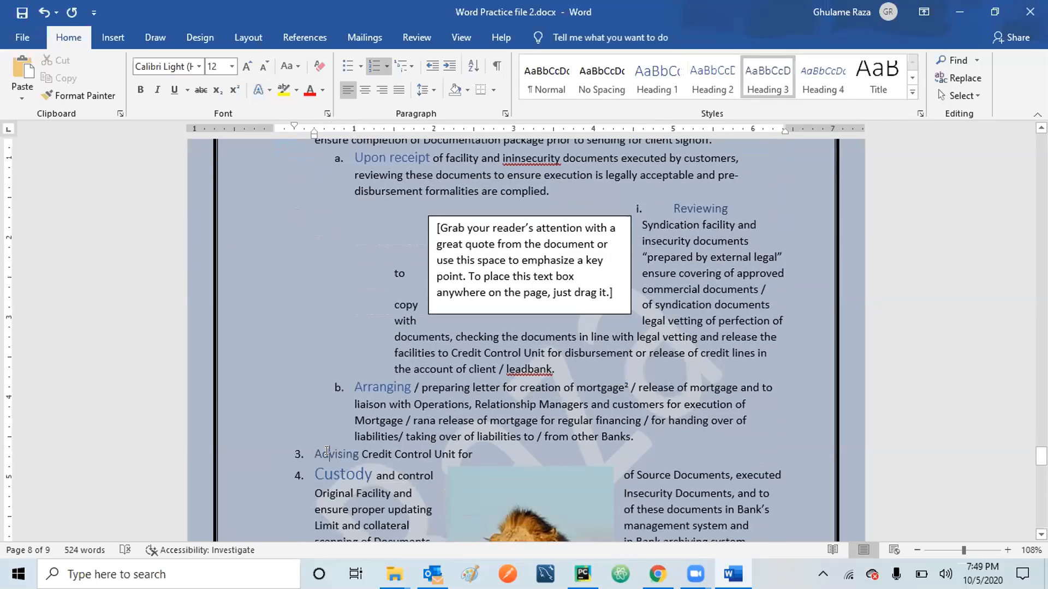
left_click(312, 452)
left_click(446, 67)
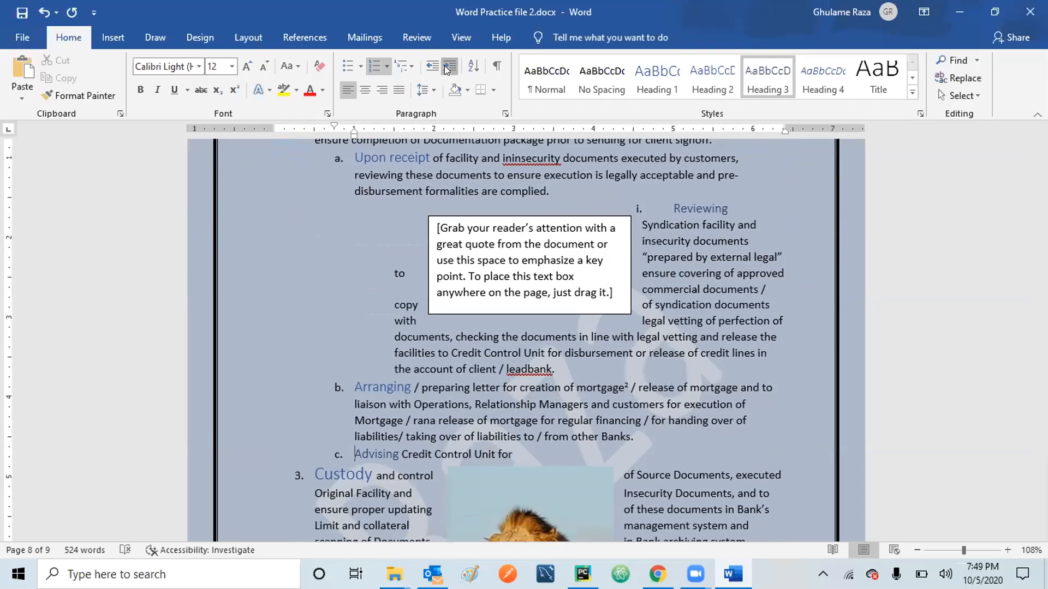
left_click(325, 473)
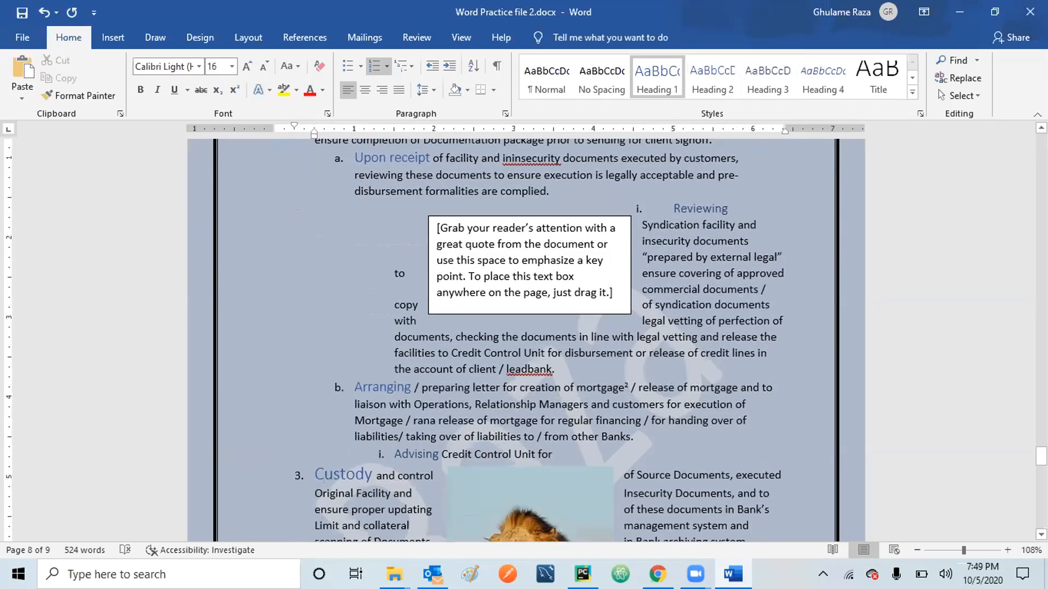
Demote Managing and Preparing to sub-items a. and b. under 3. Custody.
scroll(1040, 535, "down", 3)
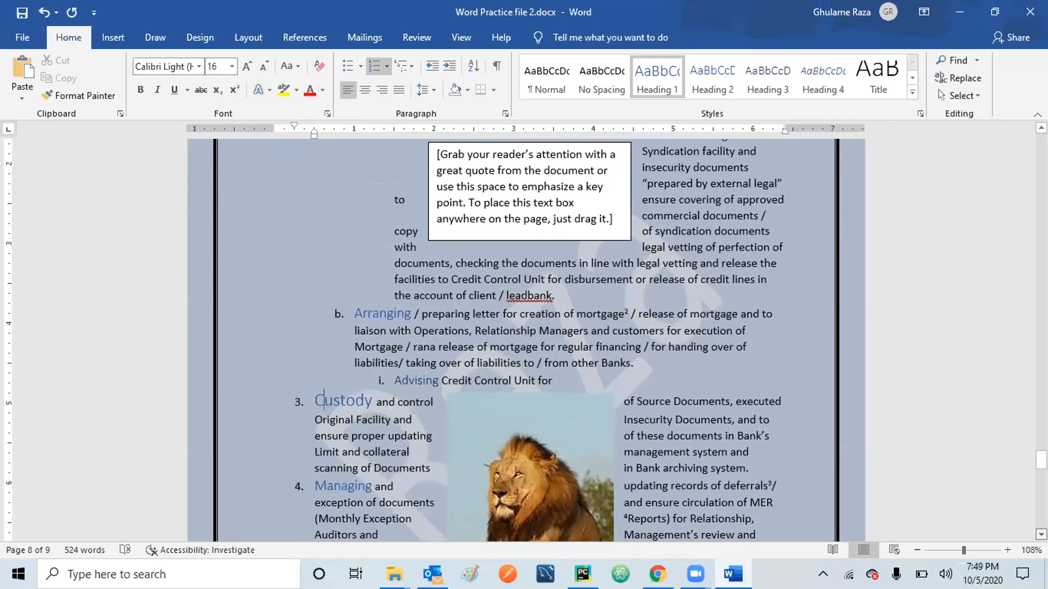
scroll(386, 361, "down", 6)
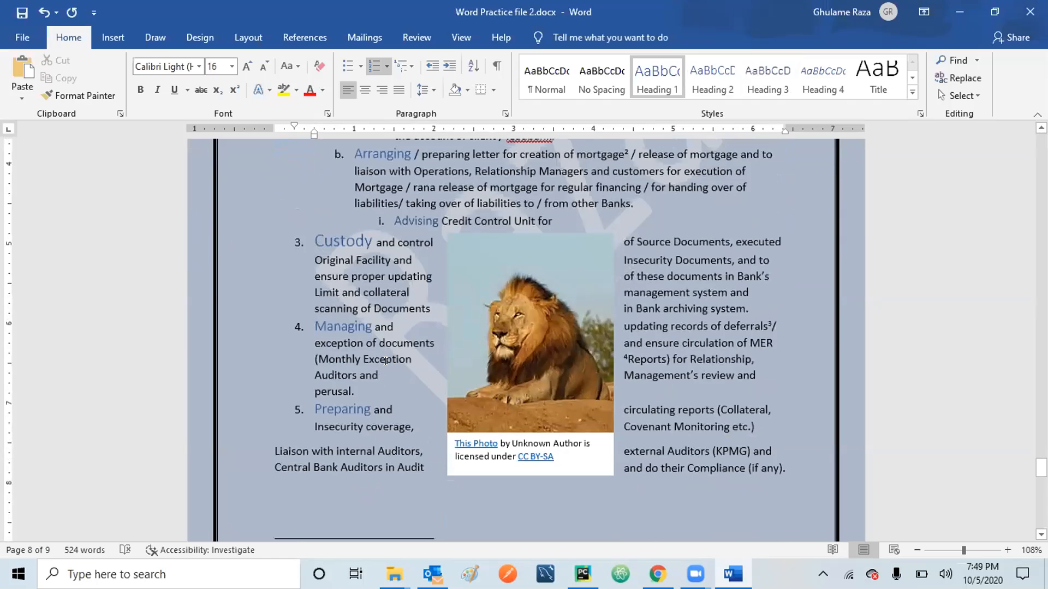
left_click(327, 325)
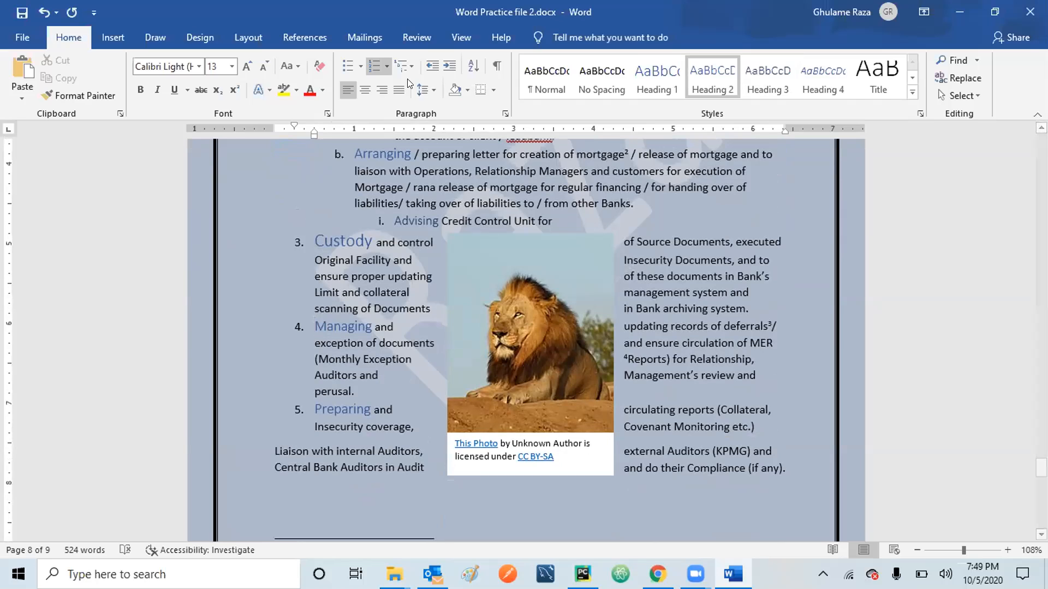
left_click(449, 66)
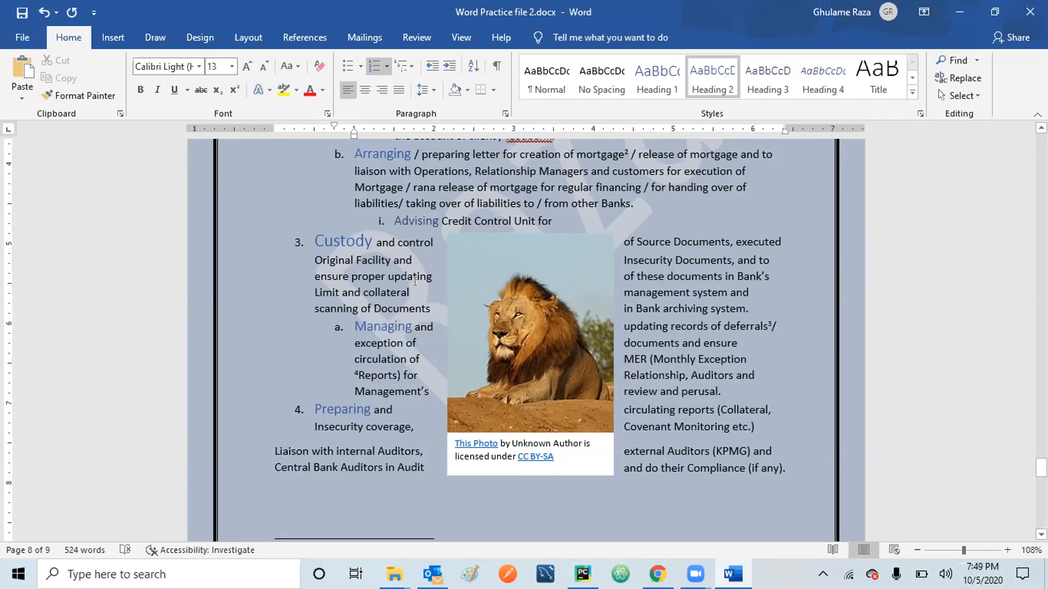
left_click(341, 410)
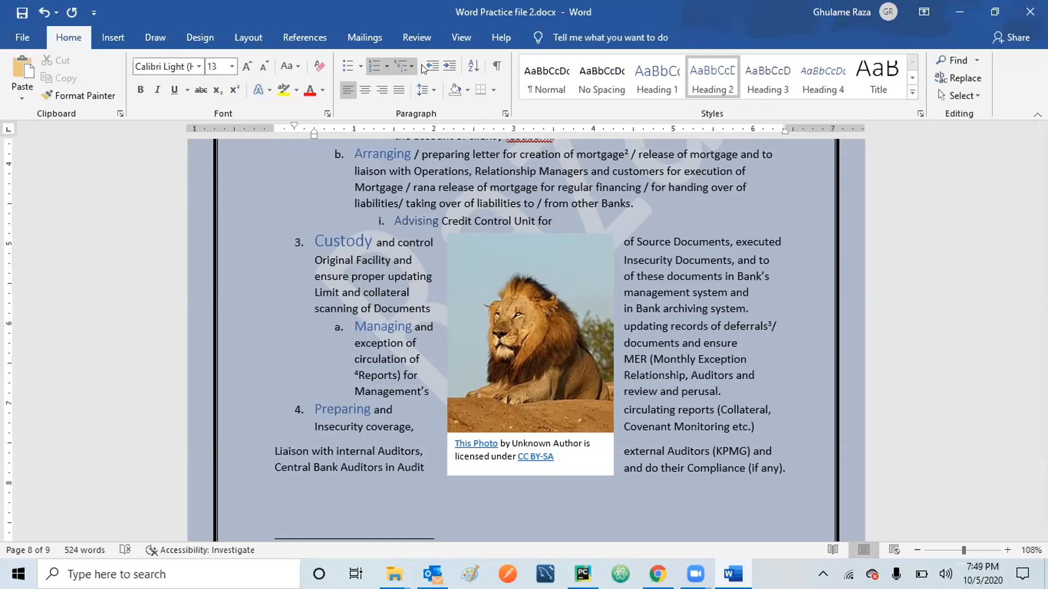
left_click(449, 66)
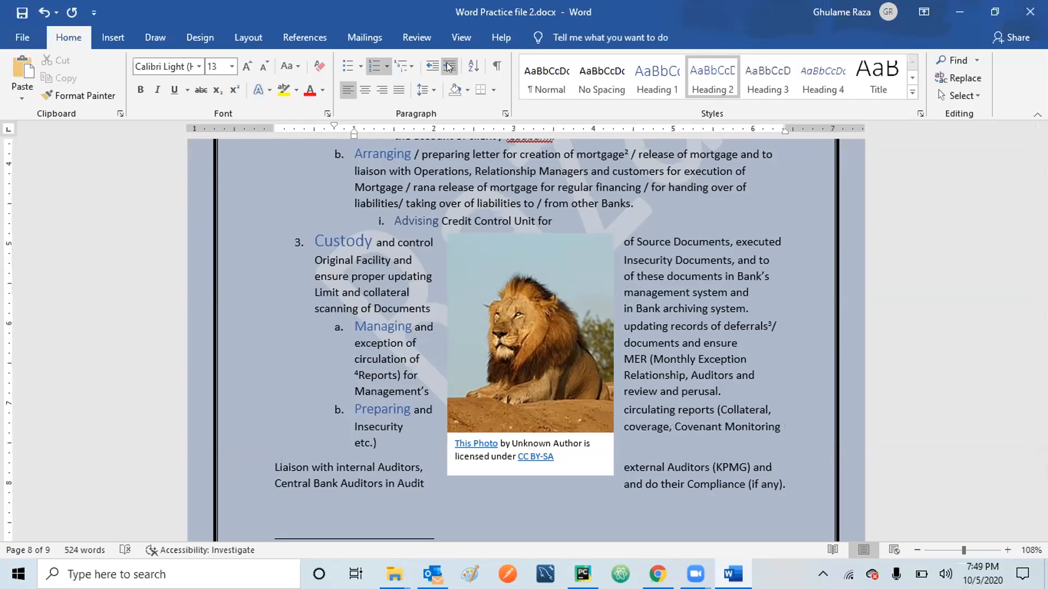
left_click(269, 464)
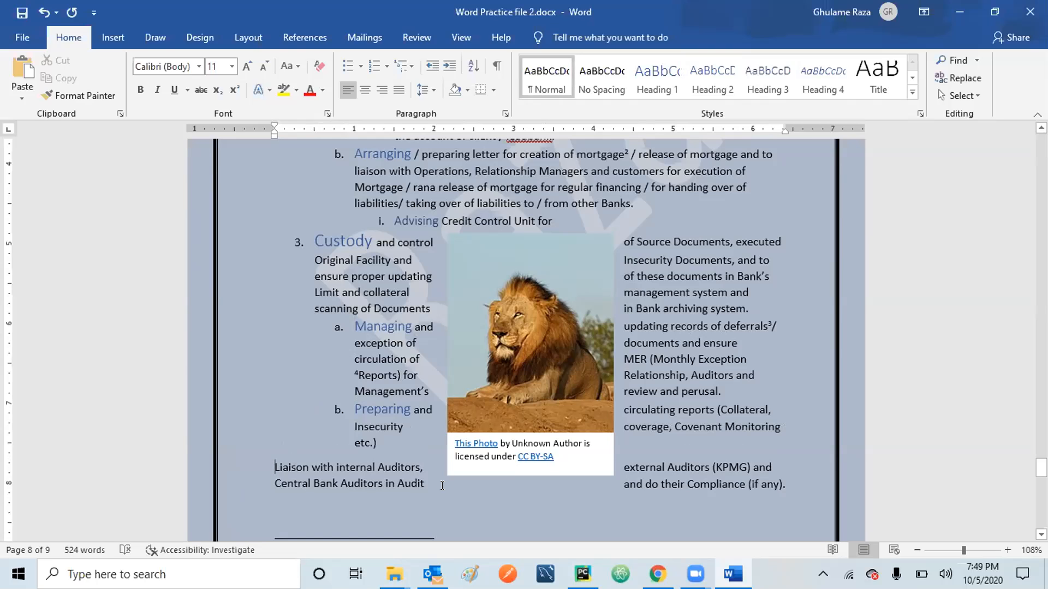
Update the entire table of contents to show the 1, a, i heading numbering.
scroll(526, 339, "up", 15)
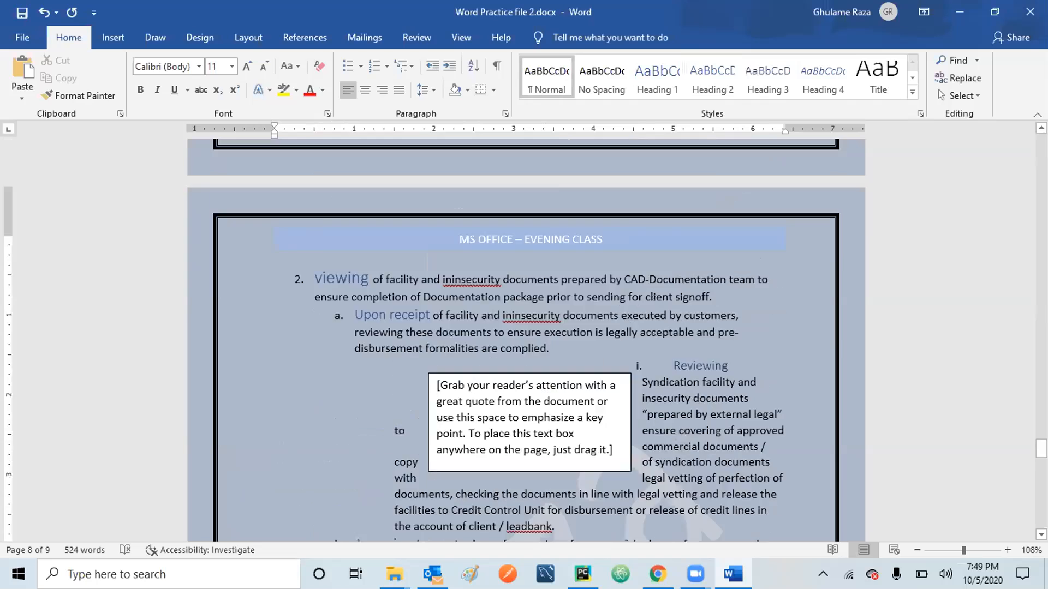
scroll(526, 338, "up", 10)
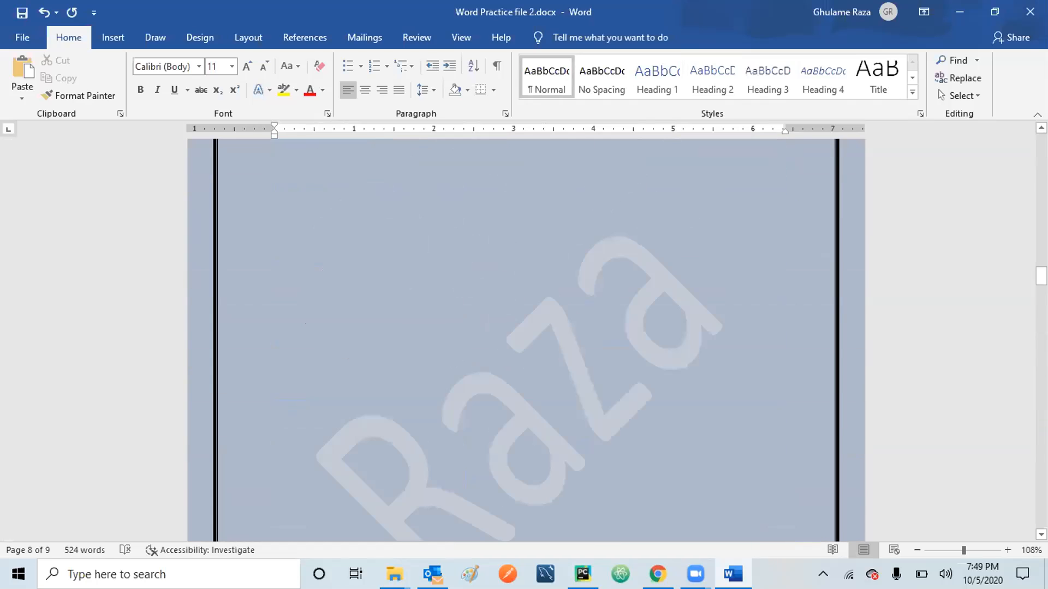
scroll(526, 339, "up", 8)
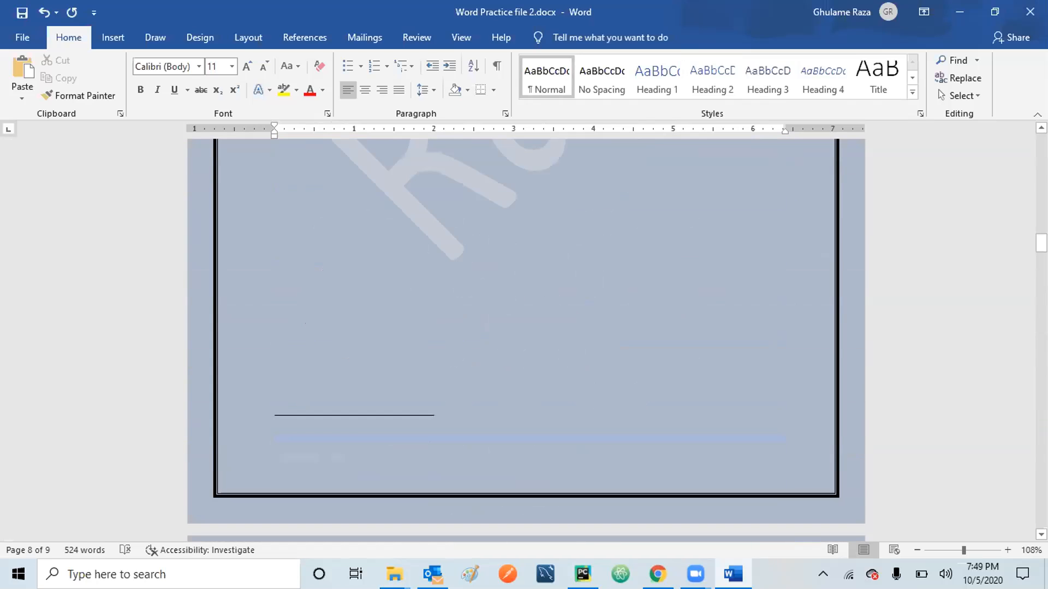
scroll(526, 338, "up", 15)
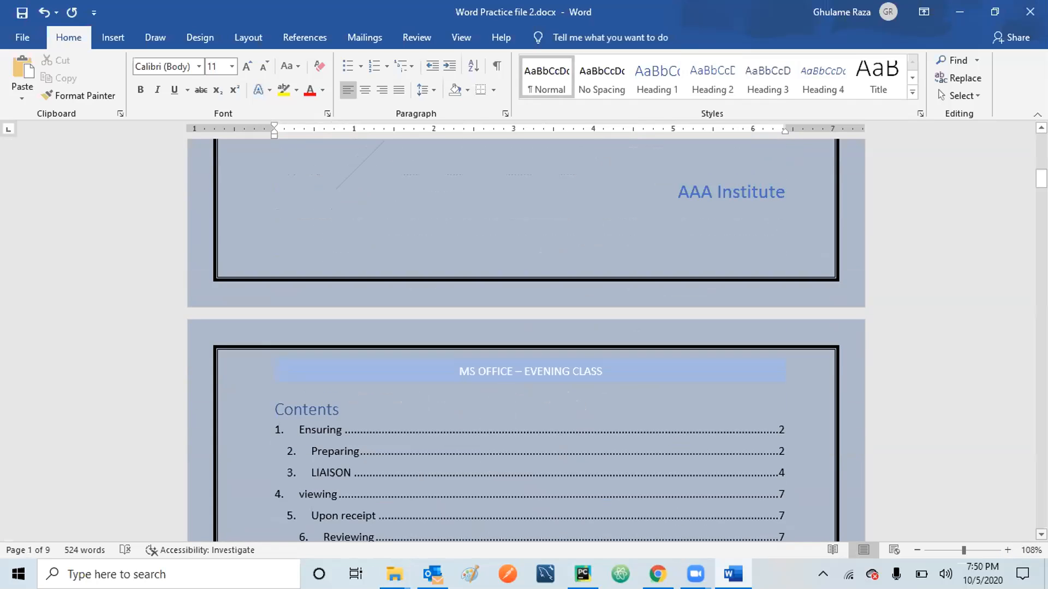
scroll(526, 338, "down", 3)
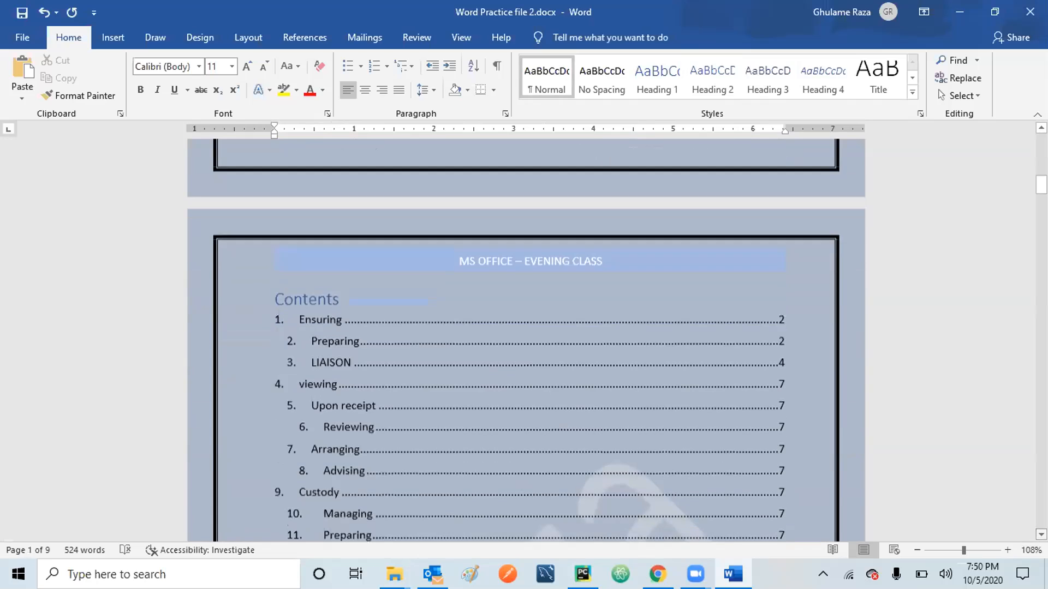
scroll(526, 338, "down", 2)
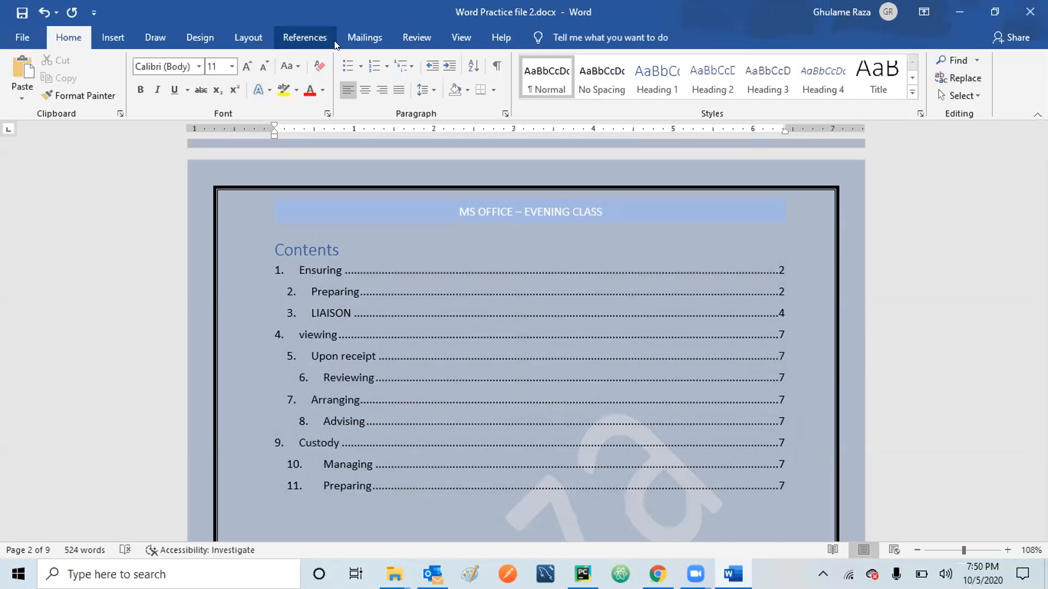
left_click(289, 37)
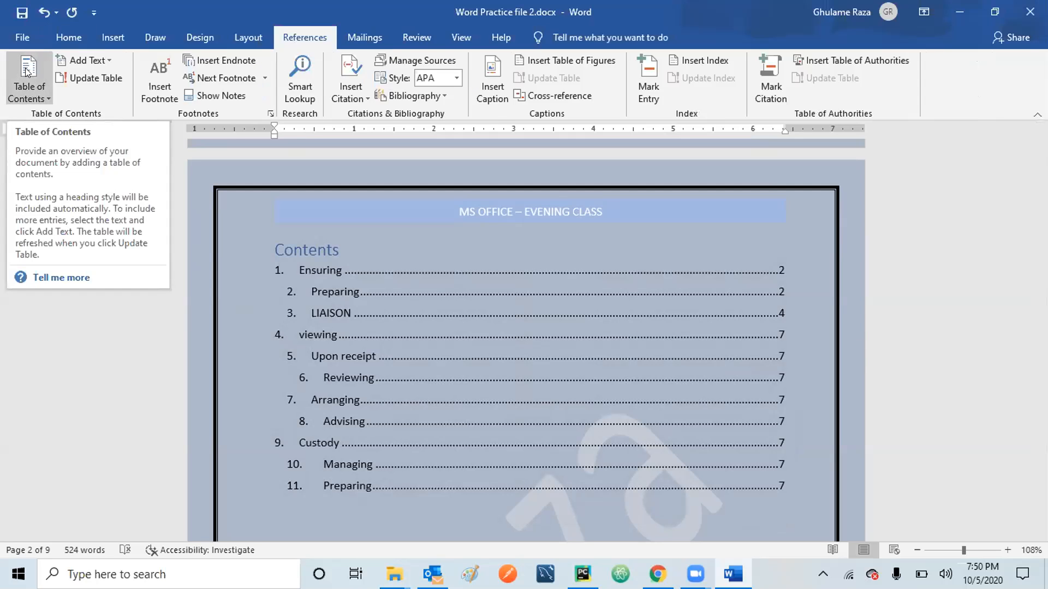
left_click(81, 78)
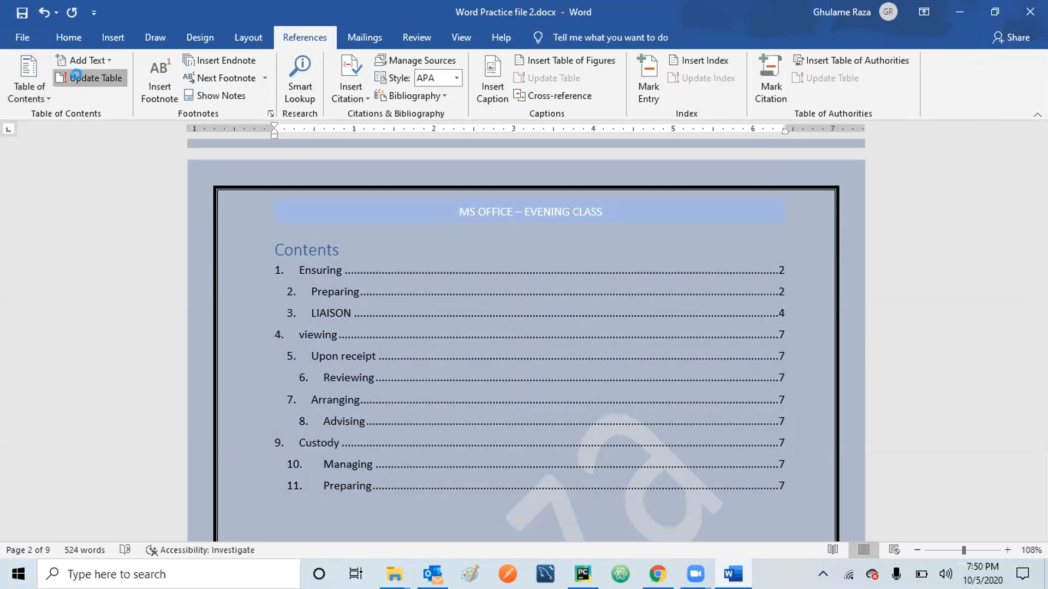
left_click(494, 285)
left_click(521, 306)
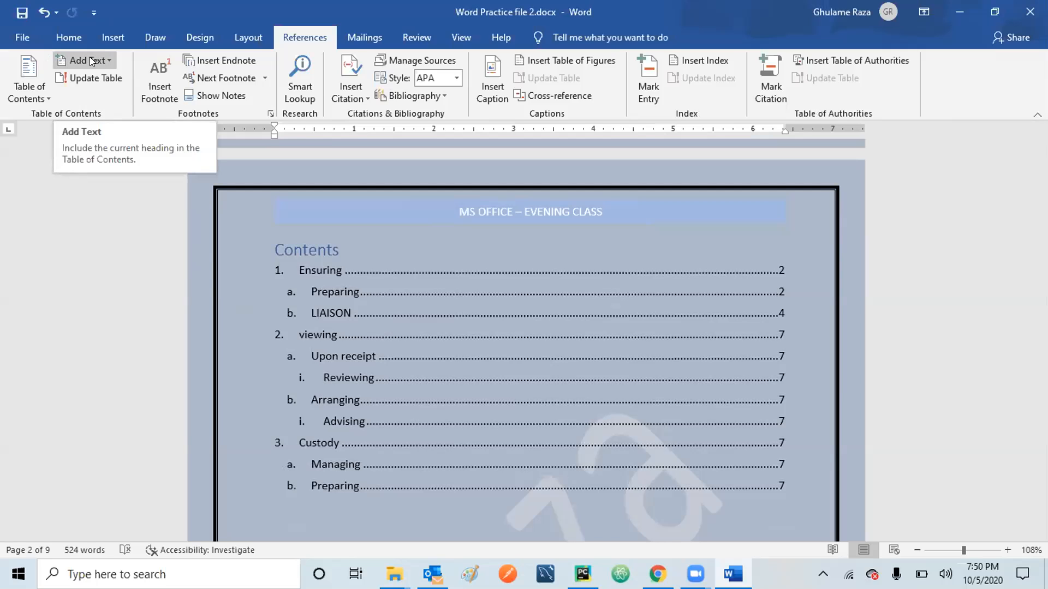
Save the document.
left_click(22, 15)
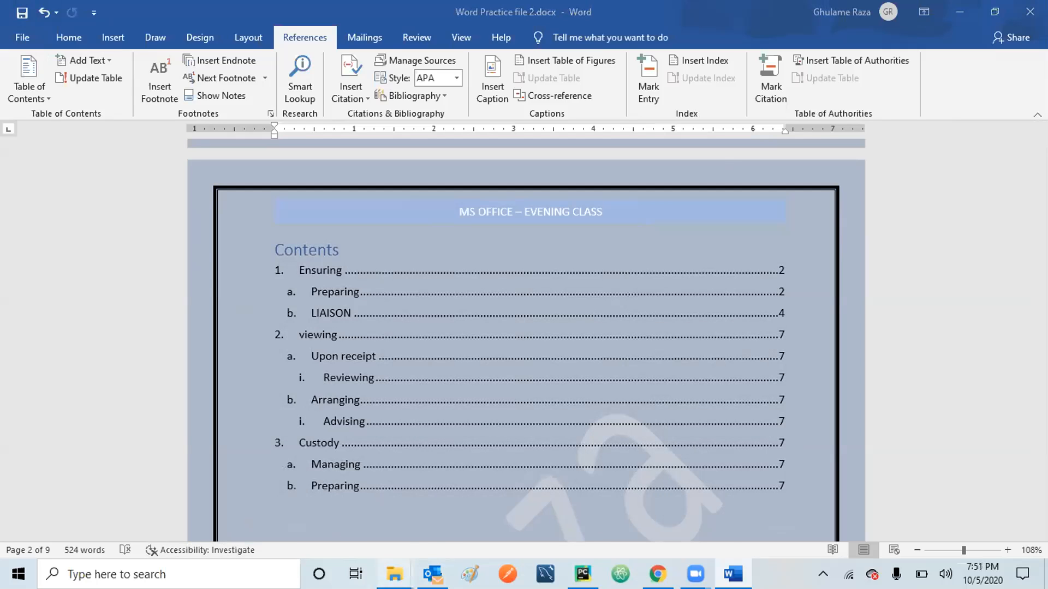
mouse_move(394, 574)
mouse_move(276, 497)
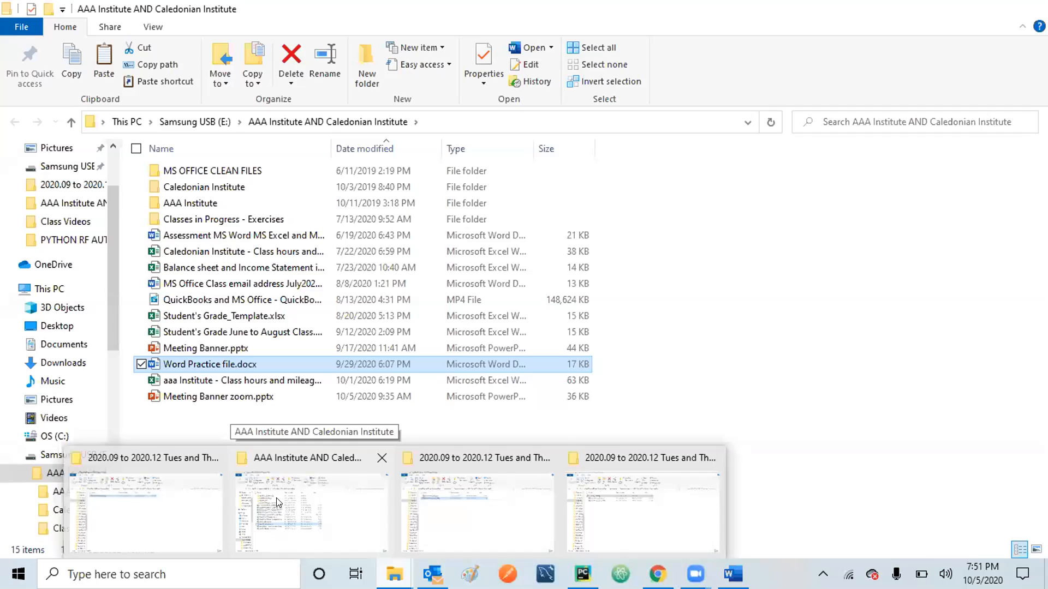
Copy Word Practice file.docx from the AAA Institute AND Caledonian Institute folder.
left_click(276, 498)
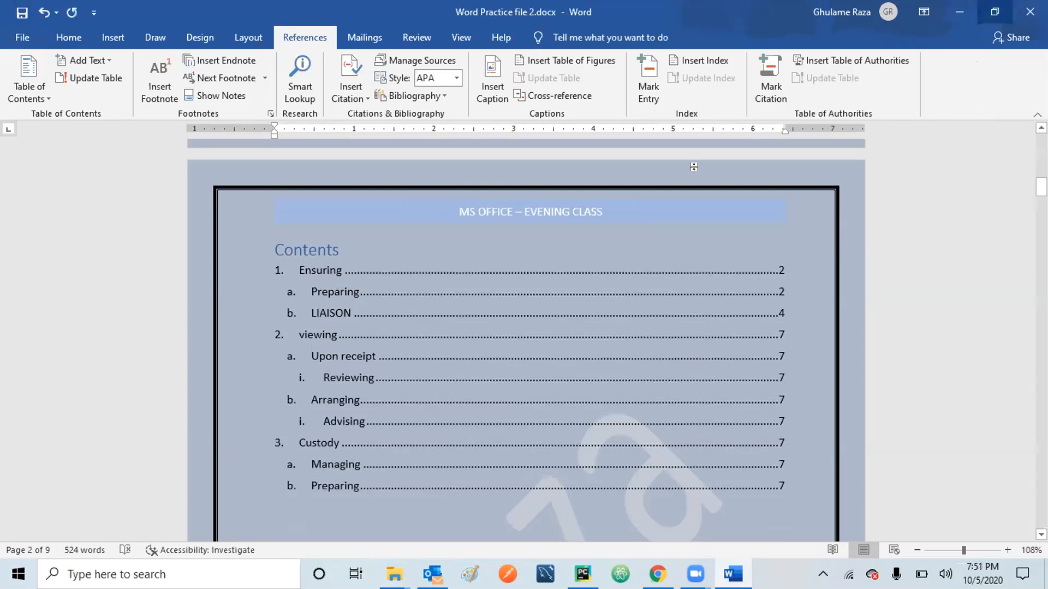
left_click(395, 574)
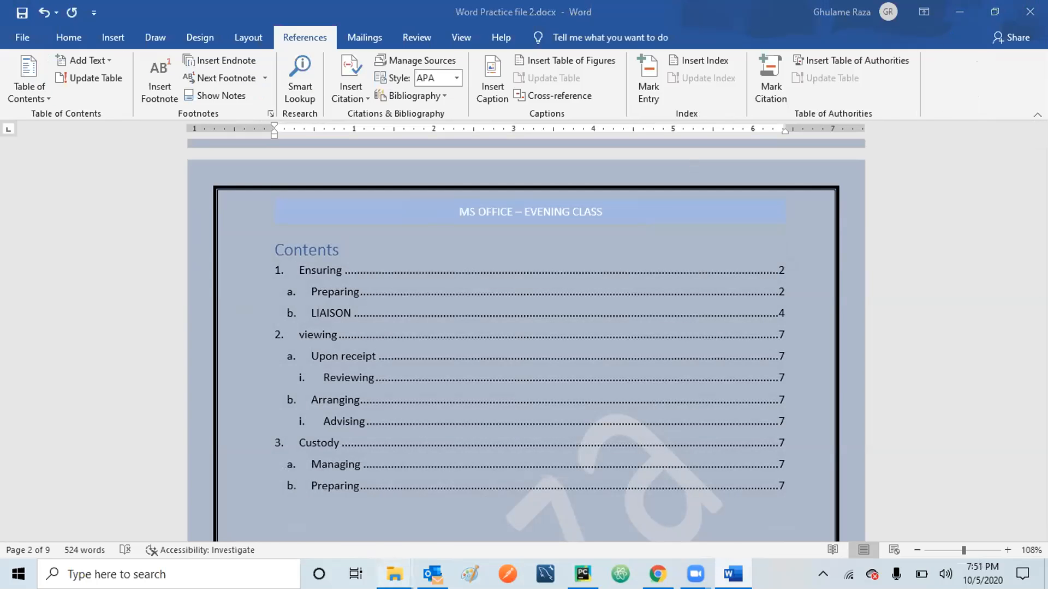
mouse_move(484, 502)
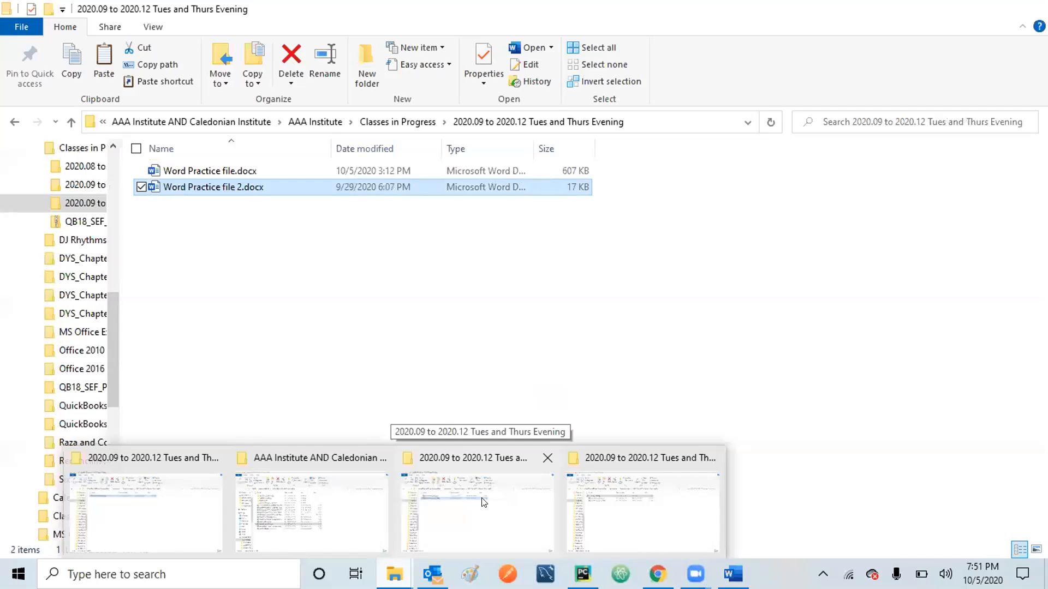
mouse_move(338, 497)
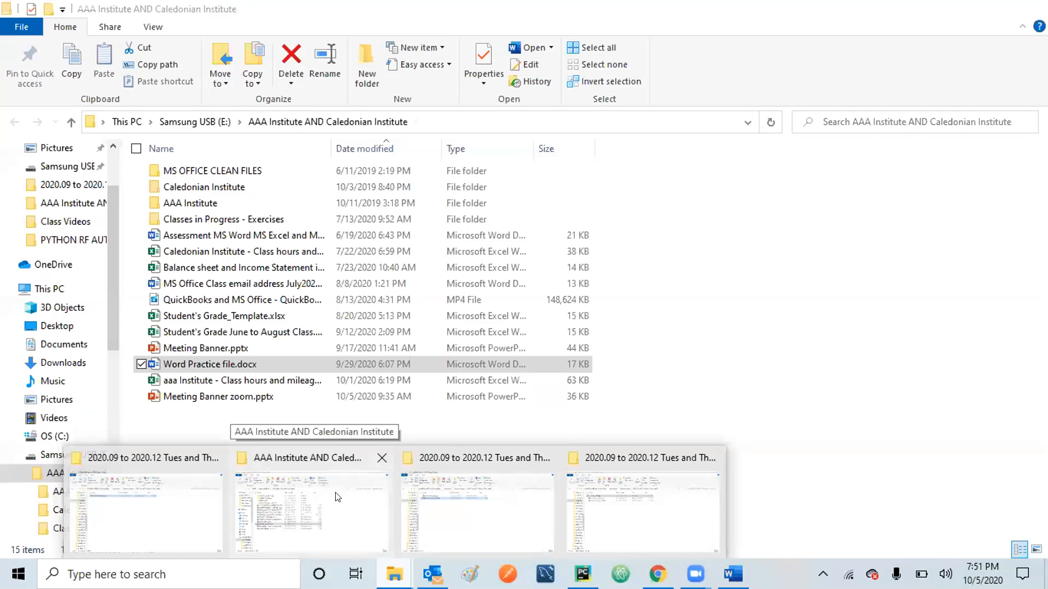
left_click(338, 497)
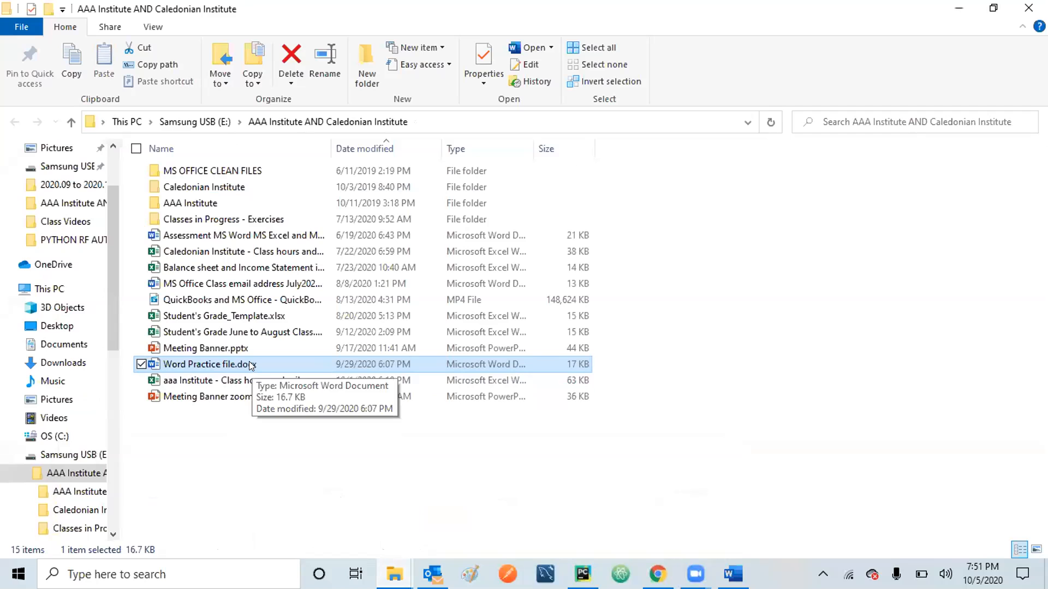
key("ctrl+c")
Paste it into the Tues and Thurs Evening folder, keeping both files.
left_click(381, 573)
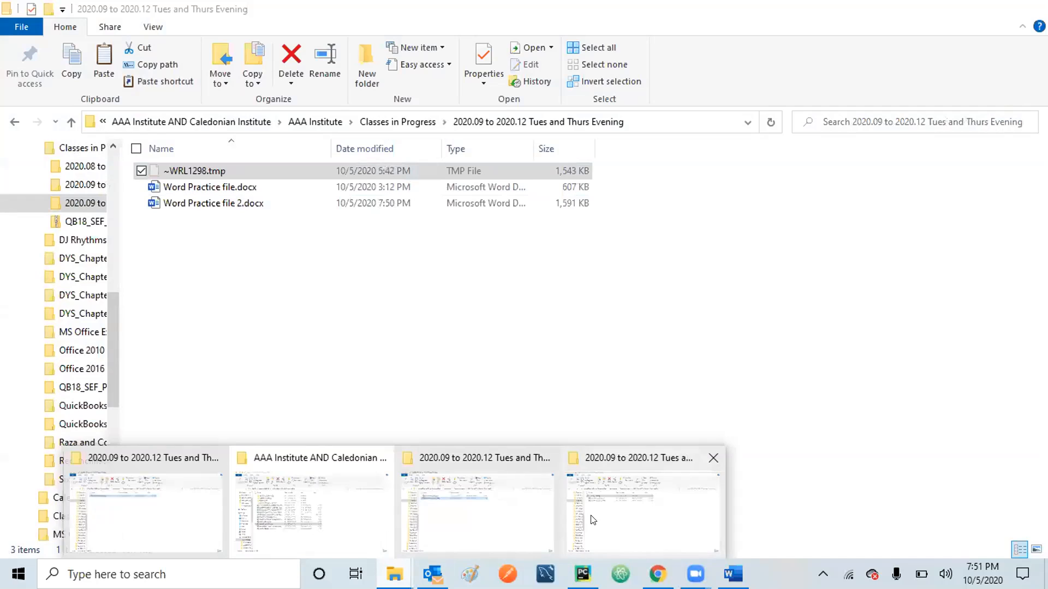
left_click(592, 513)
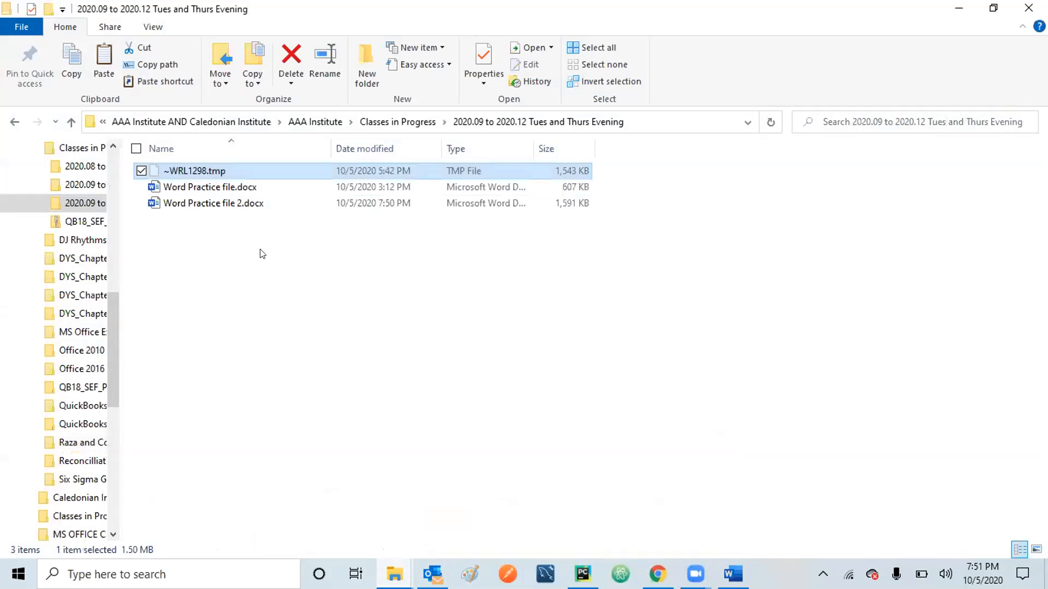
left_click(230, 262)
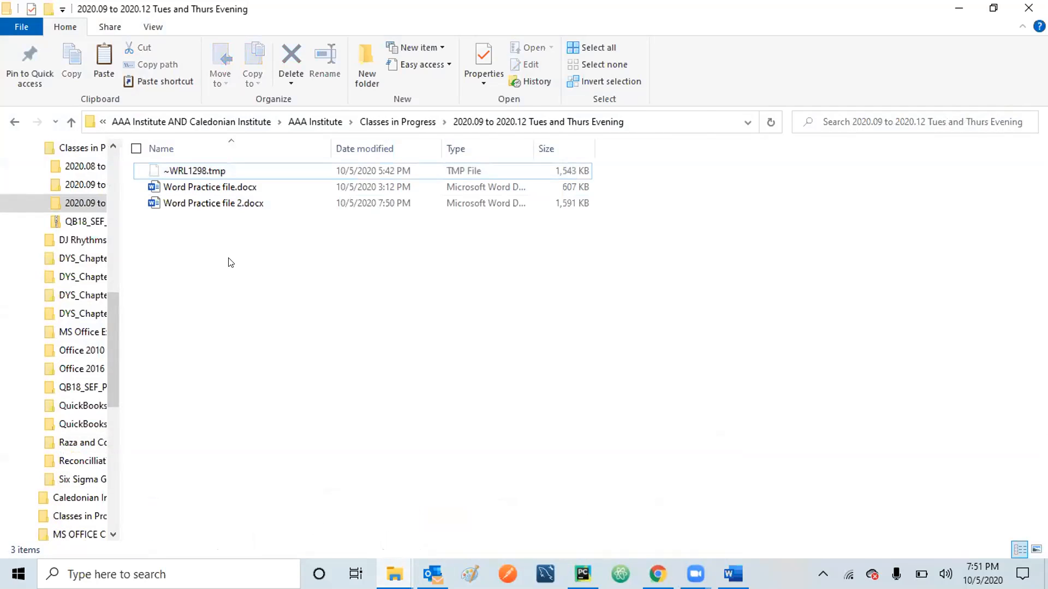
key("ctrl+v")
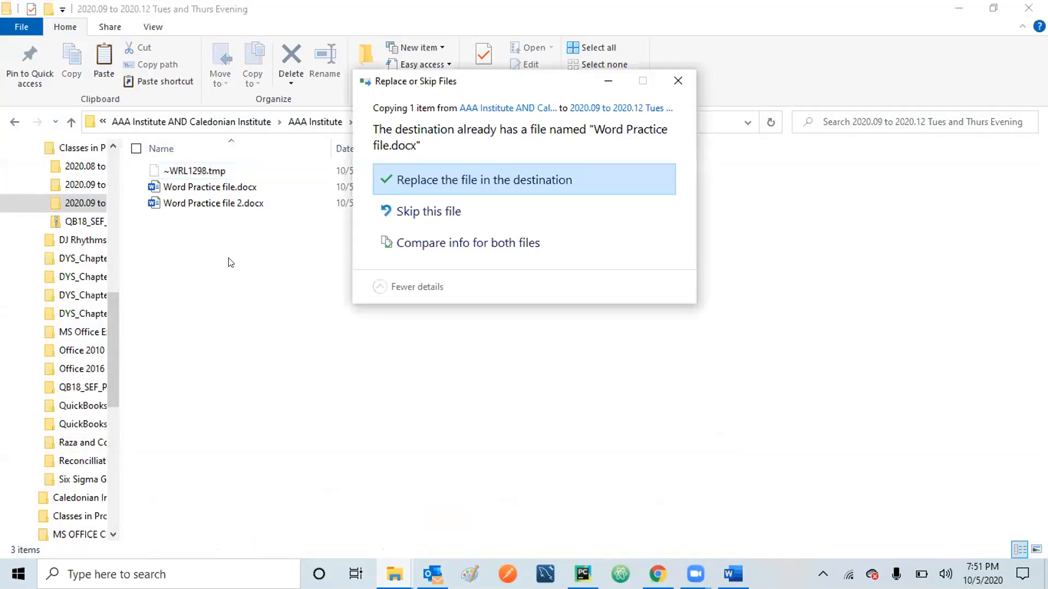
left_click(460, 242)
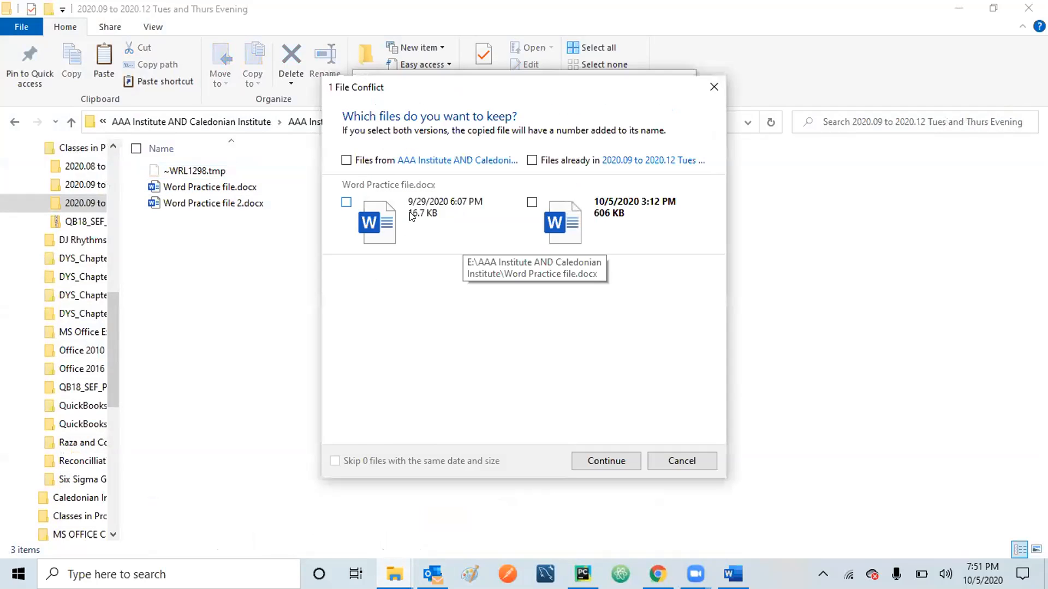
left_click(346, 160)
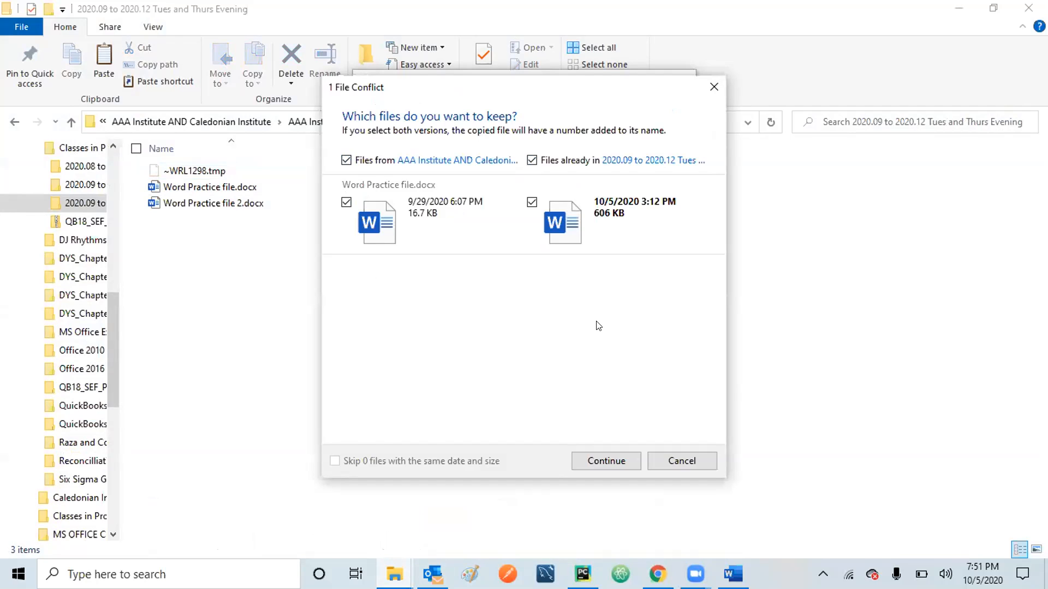
left_click(602, 462)
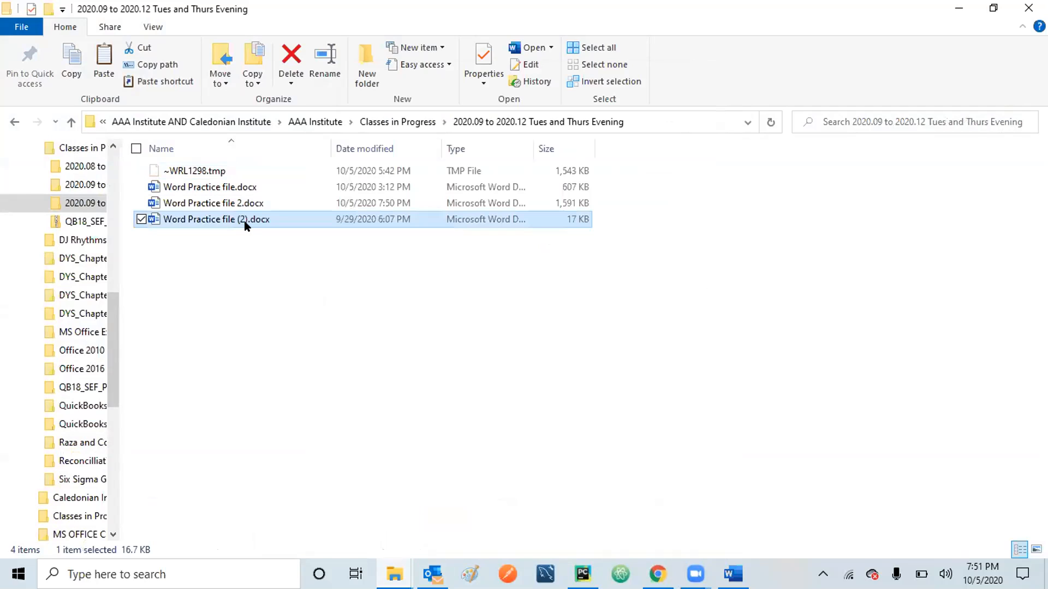
Rename the pasted copy to Word Practice file 3.docx.
left_click(244, 221)
left_click(243, 219)
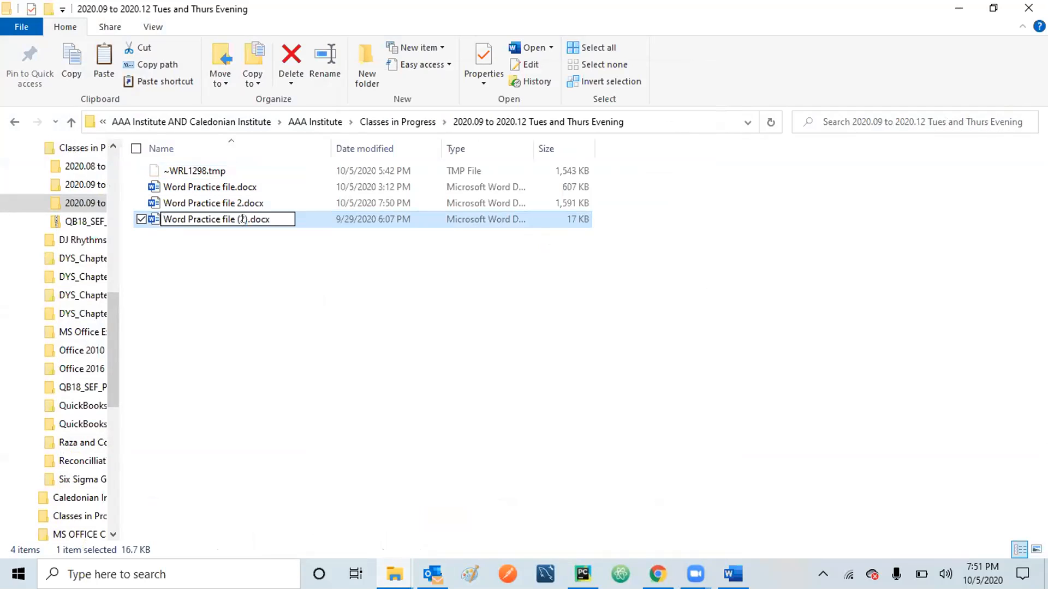
key("BackSpace")
key("BackSpace")
key("Delete")
type("3")
key("Return")
left_click(228, 265)
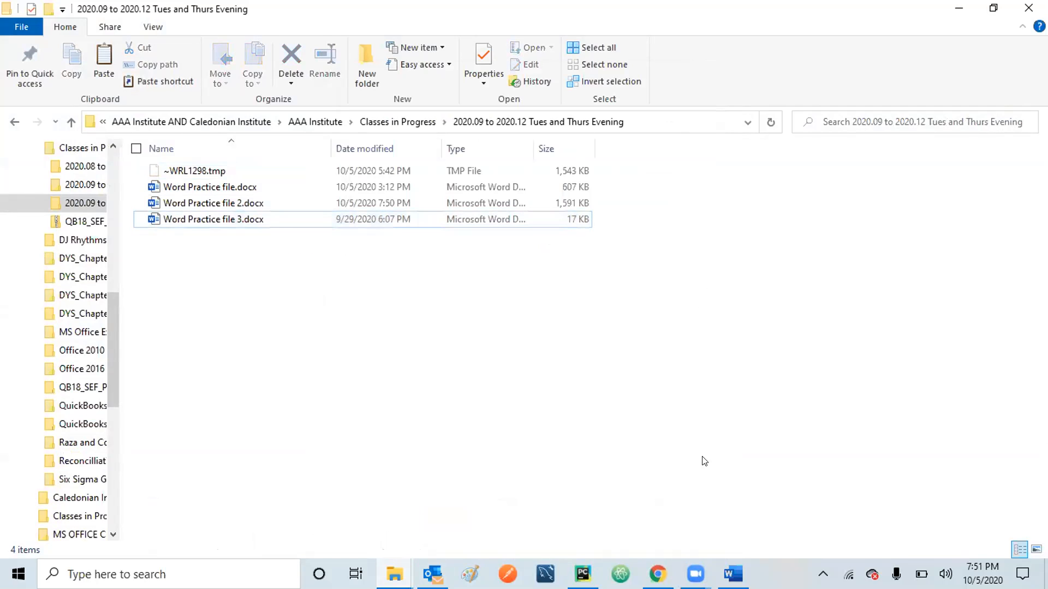
Save and close Word Practice file 2 in Word.
left_click(733, 574)
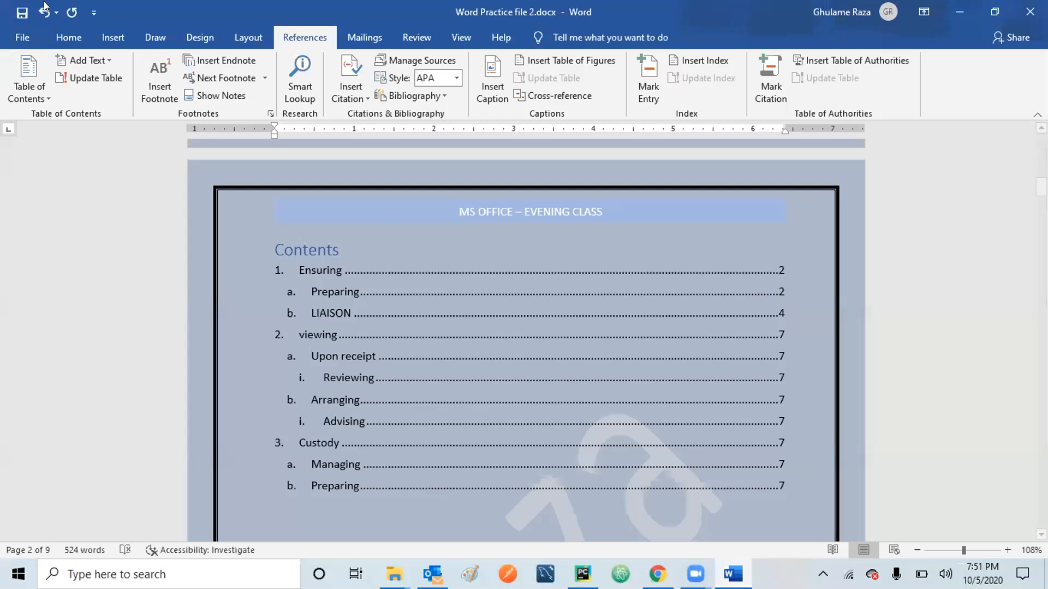
left_click(24, 7)
left_click(1030, 12)
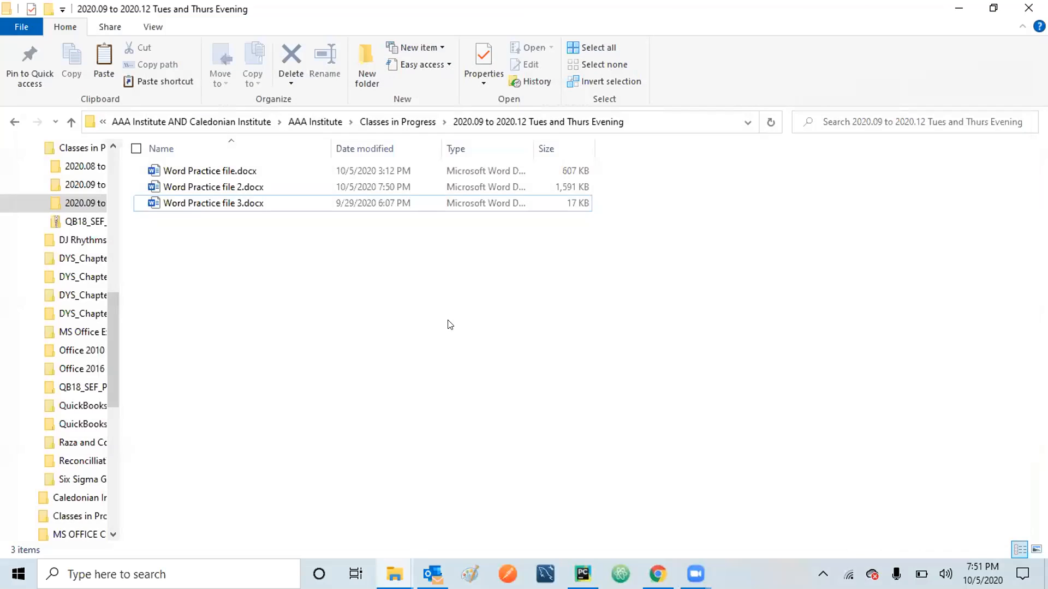
Open Word Practice file 3.docx, number all its paragraphs 1–7, and add a blank line above item 1.
double_click(223, 204)
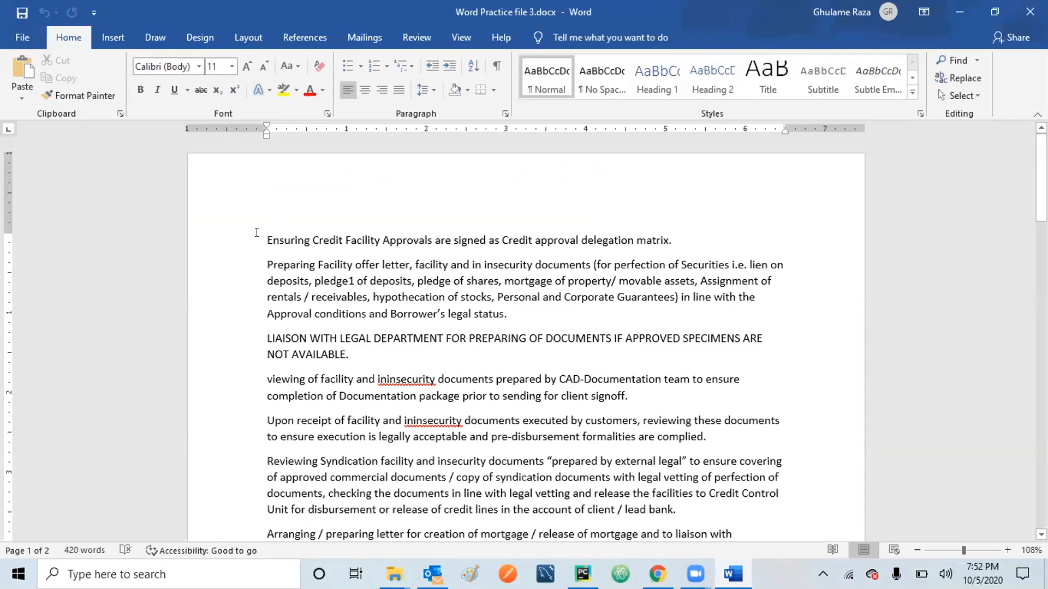
key("ctrl+a")
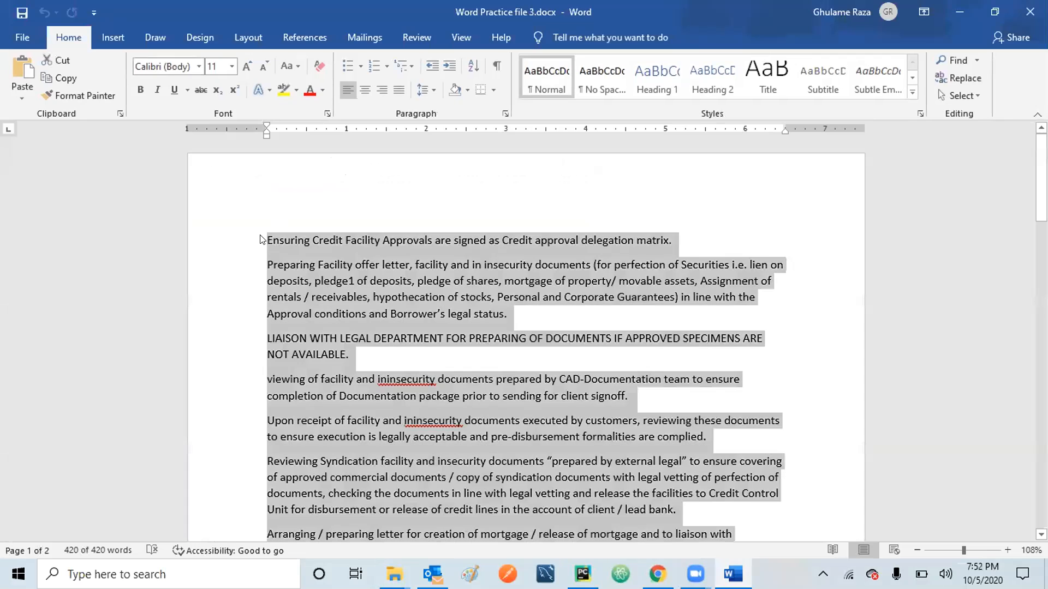
left_click(373, 66)
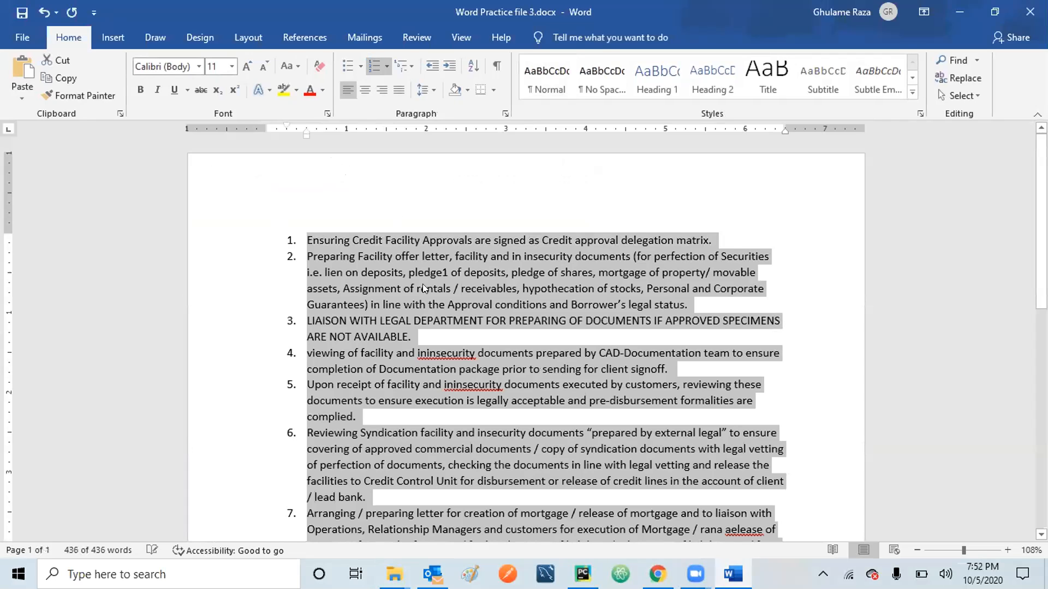
left_click(304, 229)
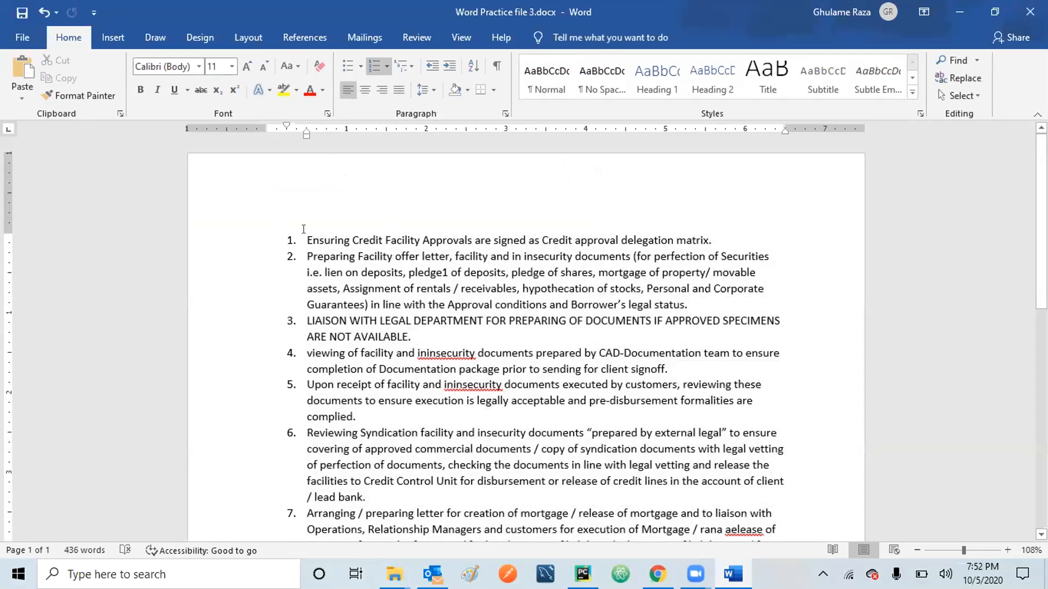
key("Return")
key("Up")
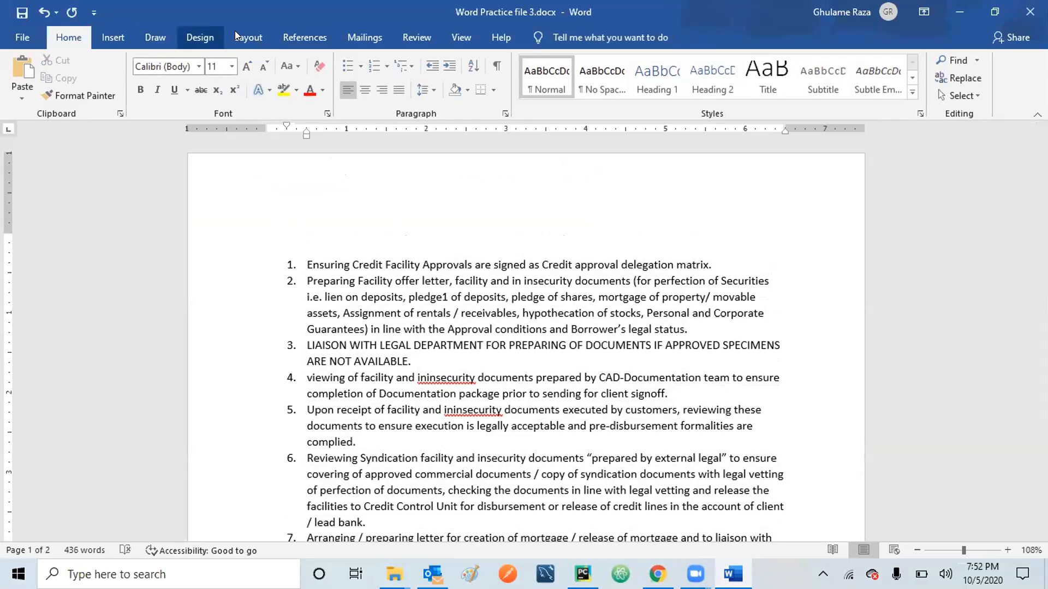
left_click(299, 33)
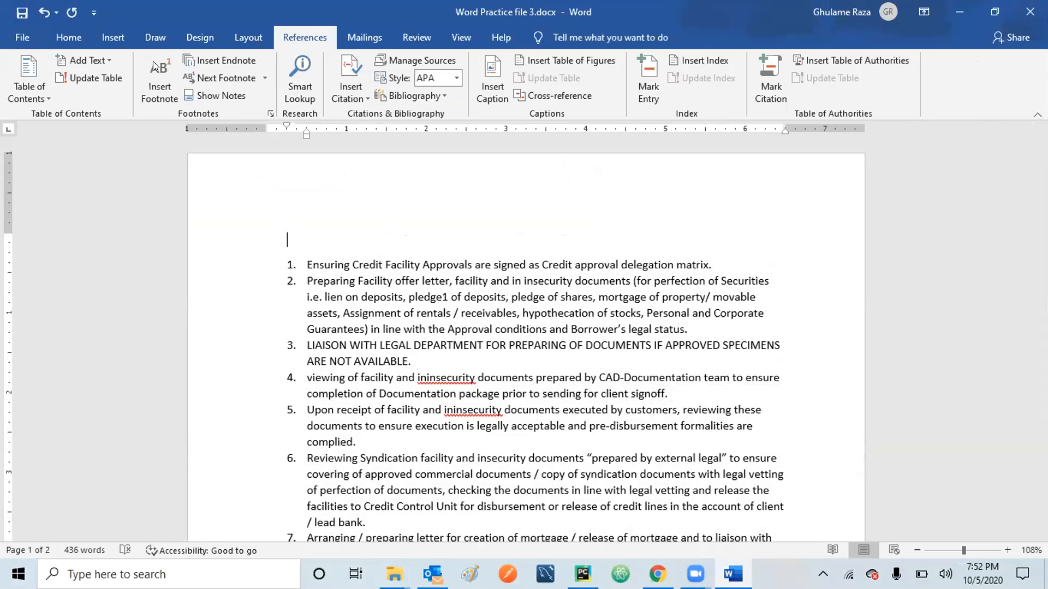
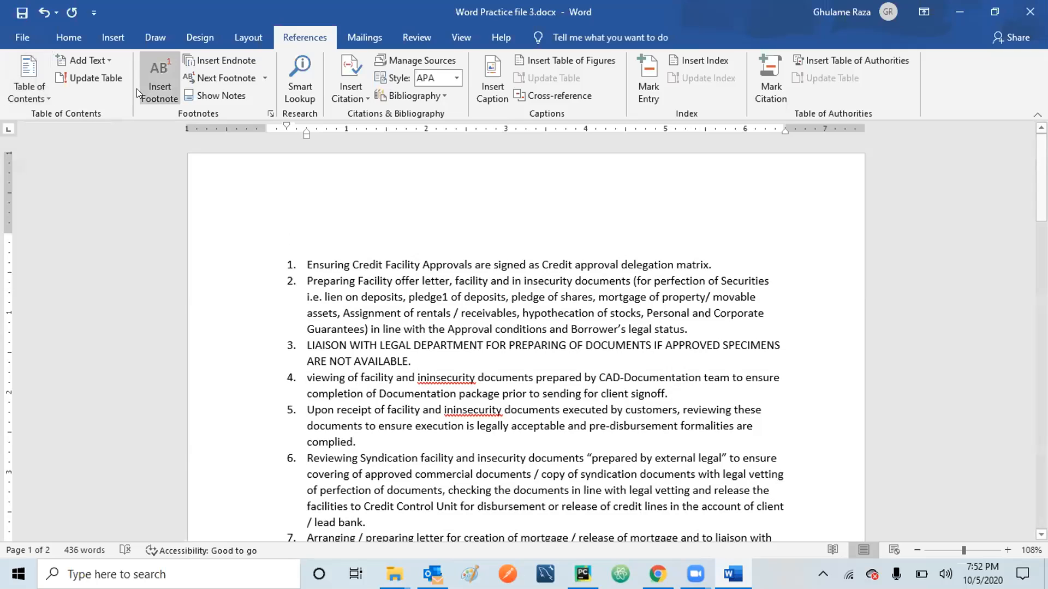
Apply Heading 1 to 'Ensuring' in item 1 and Heading 2 to 'Preparing' in item 2.
left_click(38, 87)
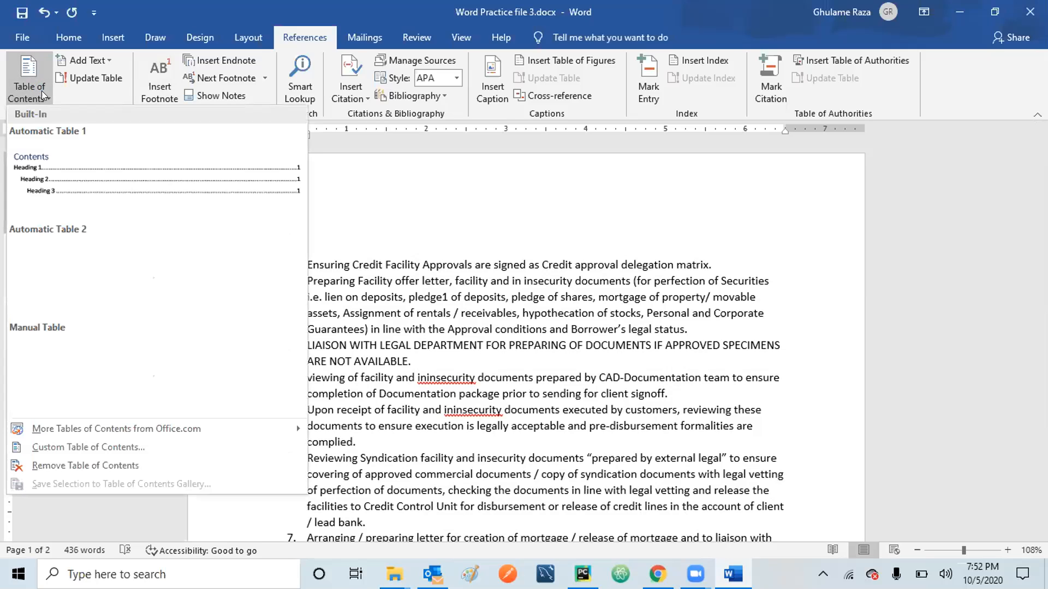
left_click(335, 243)
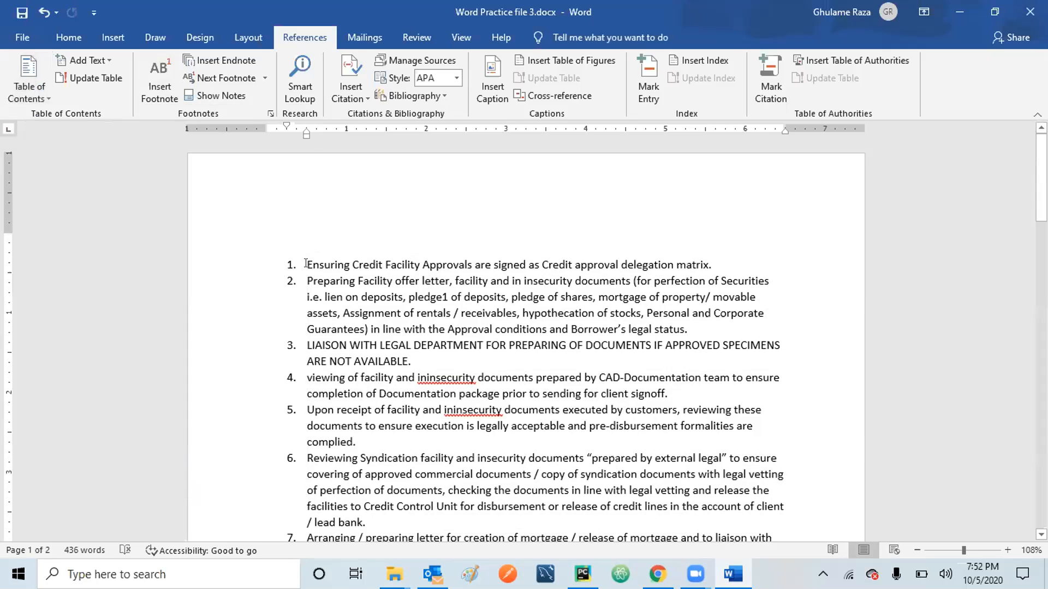
key("shift+Right")
key("shift+Right")
key("shift+Right")
key("shift+Right")
key("shift+Right")
key("shift+Right")
key("shift+Right")
key("shift+Right")
key("shift+Right")
key("shift+Left")
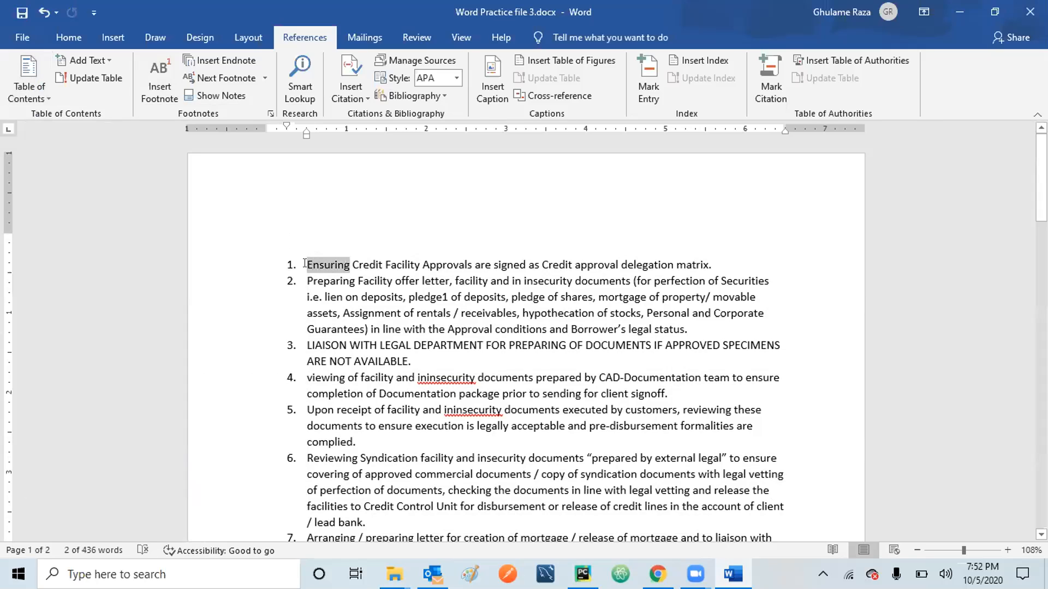
left_click(63, 28)
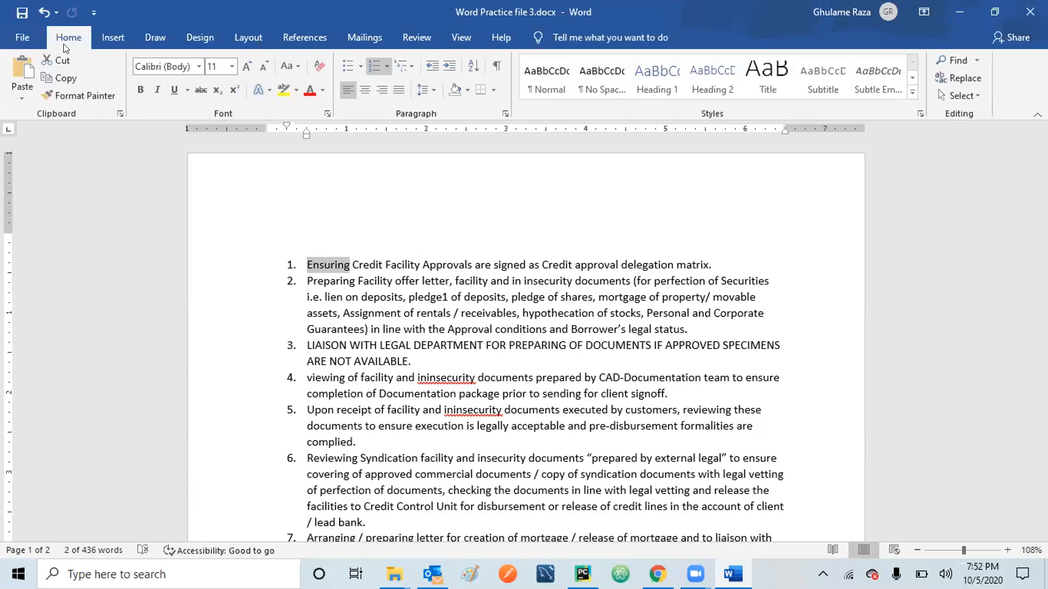
left_click(645, 79)
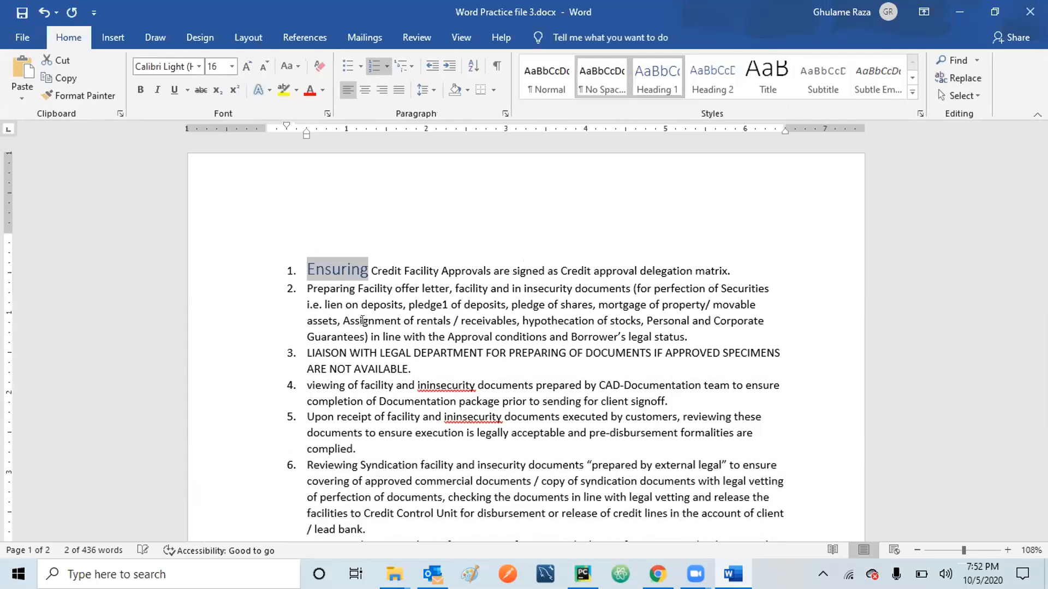
left_click(303, 282)
key("shift+Right")
key("shift+Right")
key("shift+Right")
key("shift+Right")
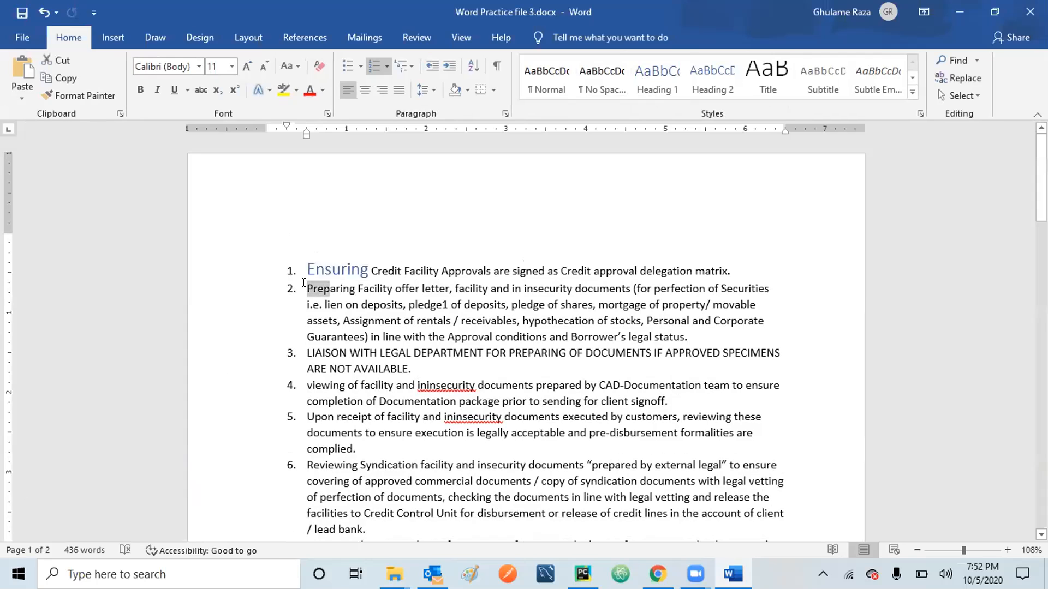
key("shift+Right")
key("shift+Right")
key("shift+Right")
key("shift+Right")
key("shift+Right")
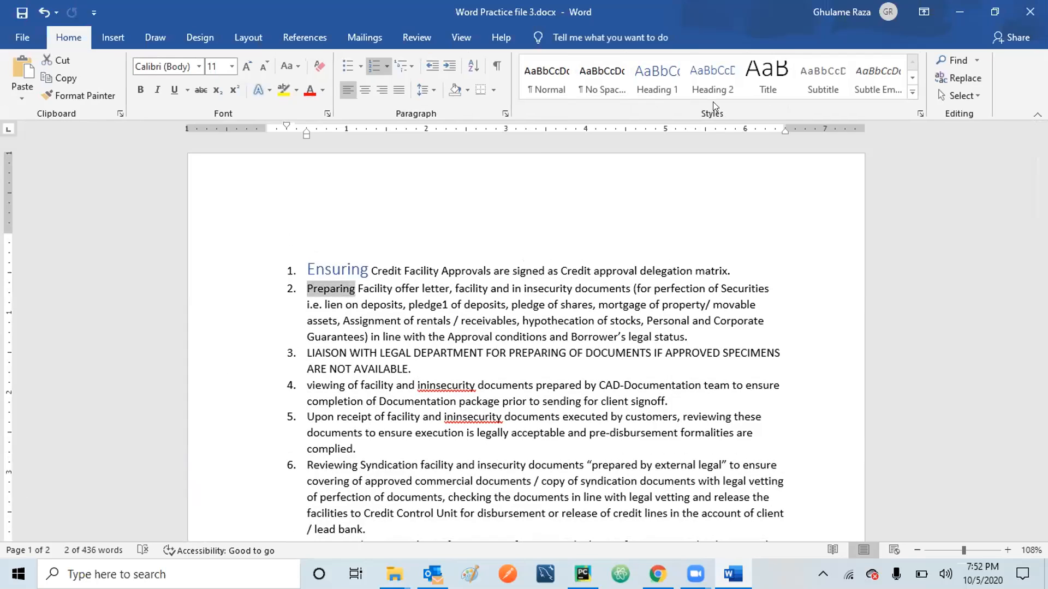
left_click(712, 88)
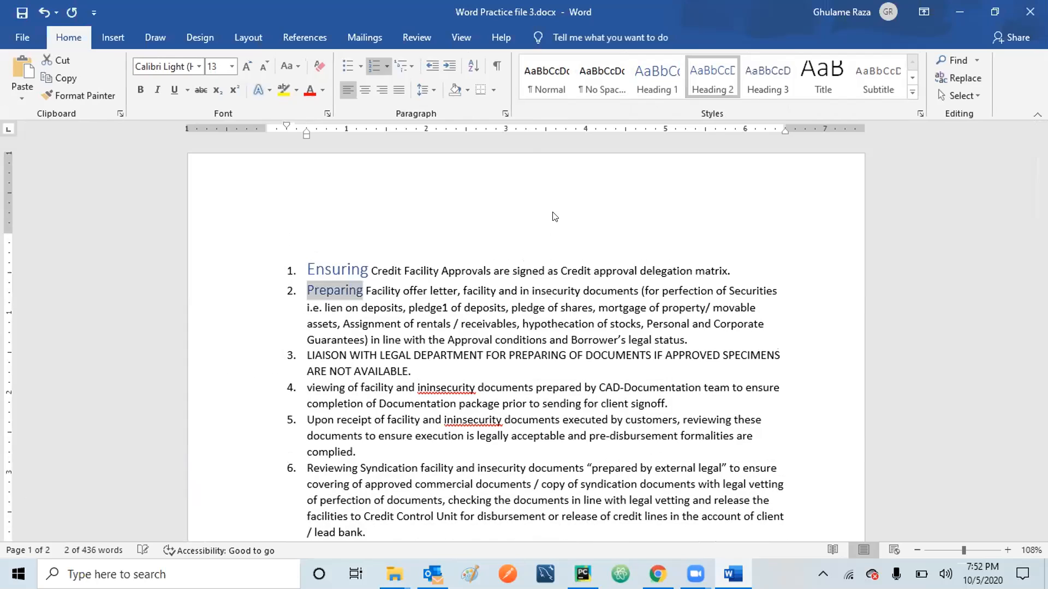
Apply Heading 3 to 'LIAISON' in item 3 and 'viewing' in item 4.
left_click(303, 350)
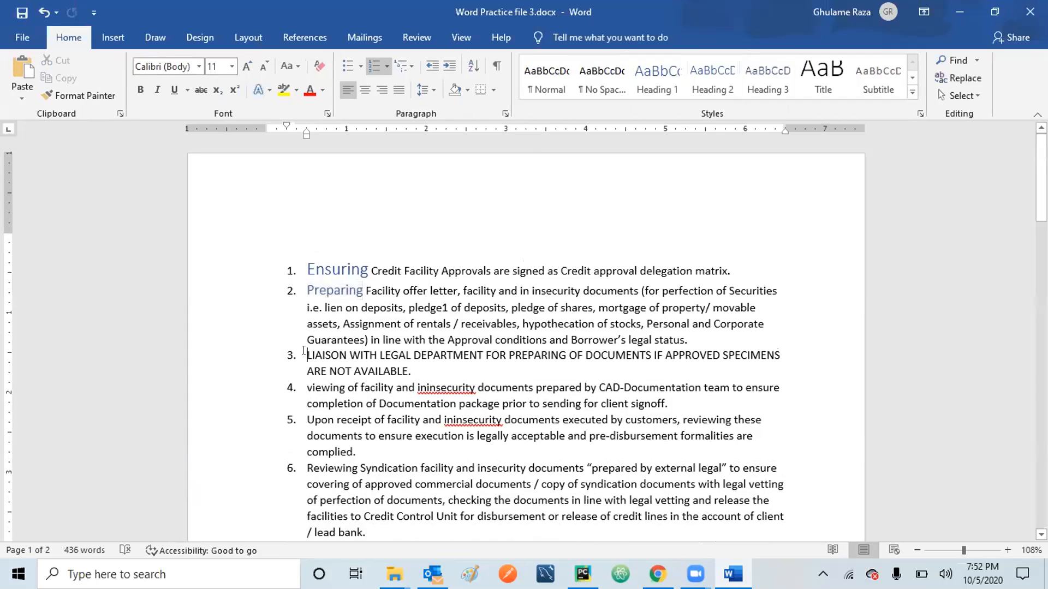
key("shift+Right")
key("shift+Right")
key("shift+Right")
key("shift+Right")
key("shift+Right")
key("shift+Right")
key("shift+Right")
key("shift+Right")
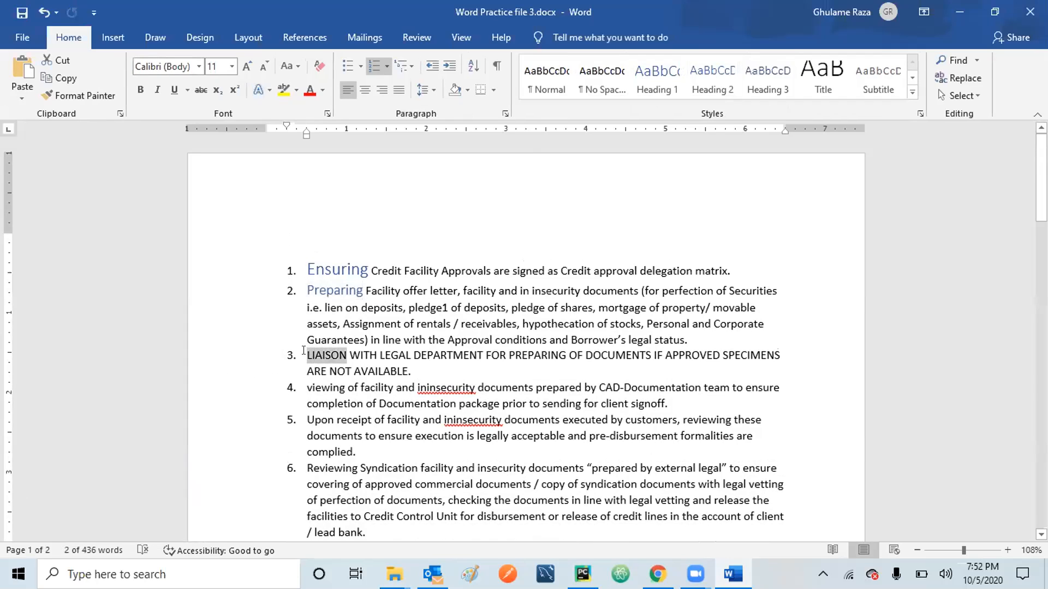
key("shift+Left")
left_click(786, 76)
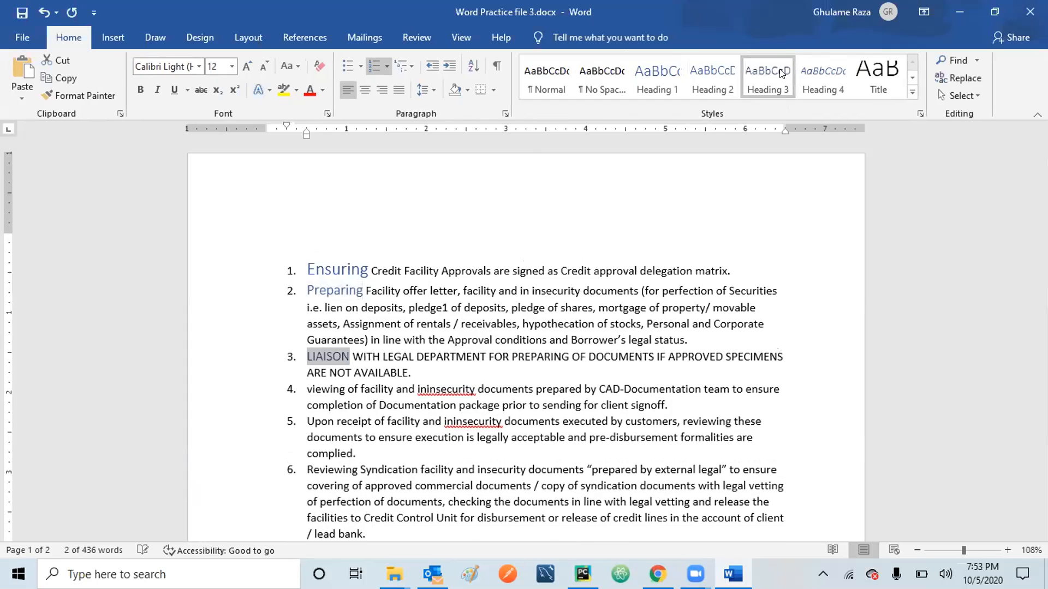
left_click(303, 385)
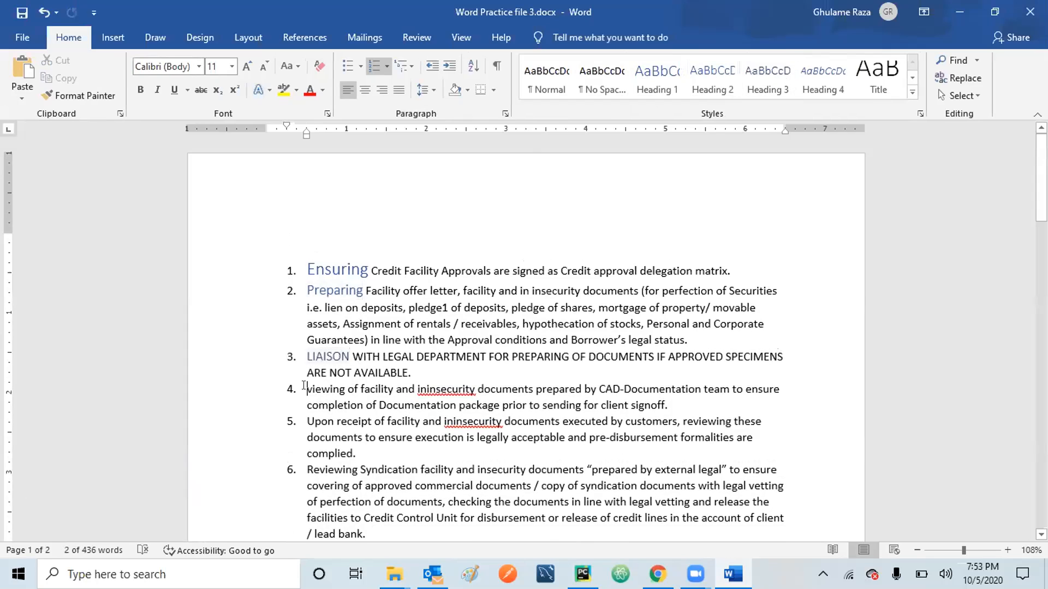
key("shift+Right")
key("shift+Right")
key("shift+Right")
key("shift+Right")
key("shift+Right")
key("shift+Right")
key("shift+Right")
key("shift+Right")
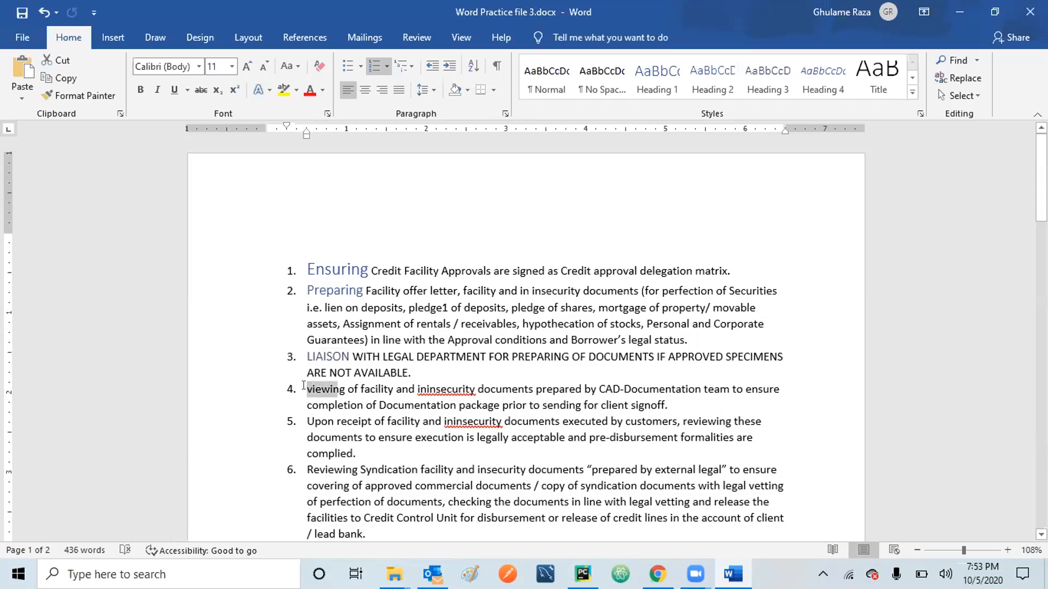
left_click(767, 76)
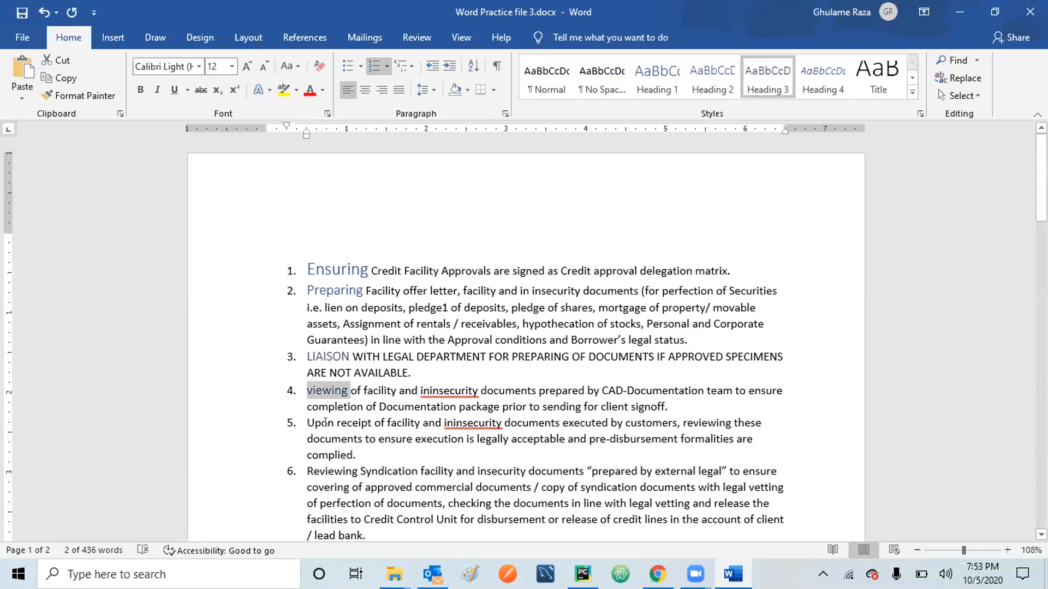
Apply Heading 2 to 'Upon receipt' in item 5 and Heading 3 to 'Reviewing' in item 6.
left_click(303, 423)
key("shift+Right")
key("shift+Right")
key("shift+Right")
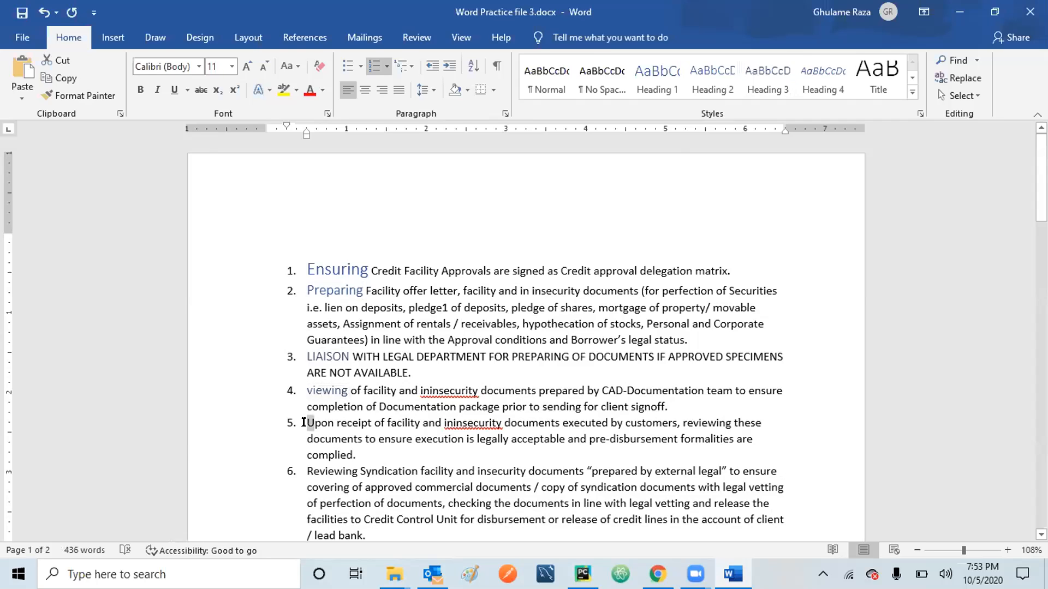
key("shift+Right")
key("shift+Right")
key("shift+Right")
key("shift+Right")
key("shift+Right")
key("shift+Right")
key("shift+Right")
key("shift+Right")
key("shift+Right")
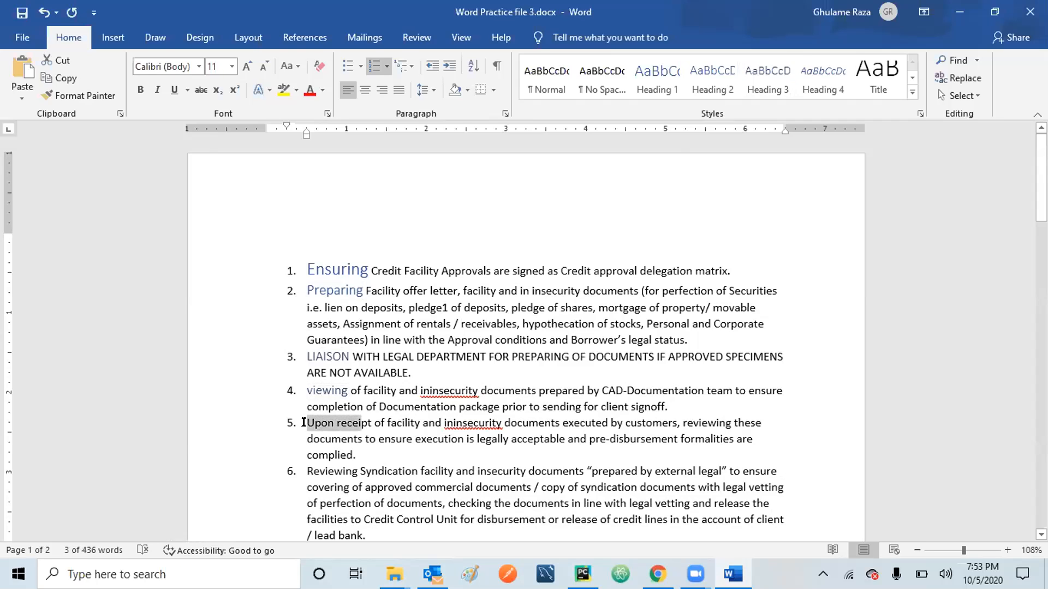
left_click(713, 82)
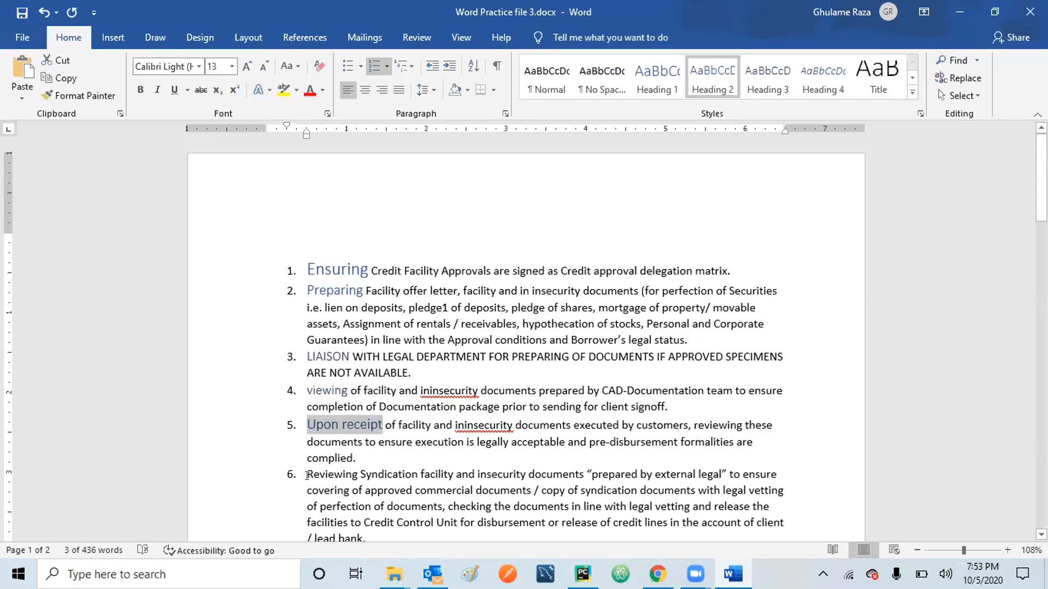
left_click(304, 473)
key("shift+Right")
key("shift+Right")
key("shift+Right")
key("shift+Right")
key("shift+Right")
key("shift+Right")
key("shift+Right")
key("shift+Right")
key("shift+Right")
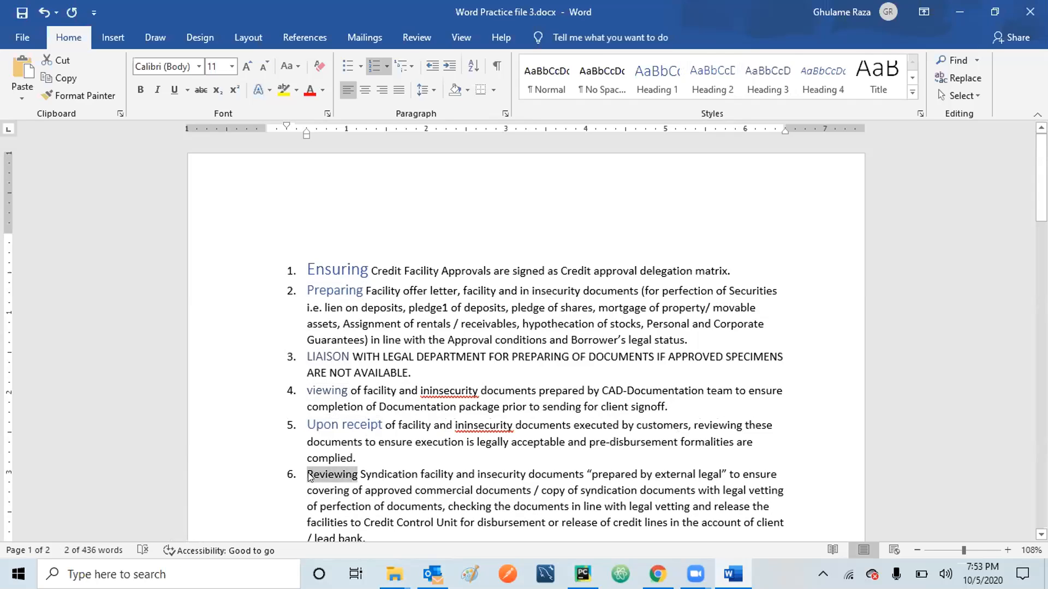
left_click(768, 81)
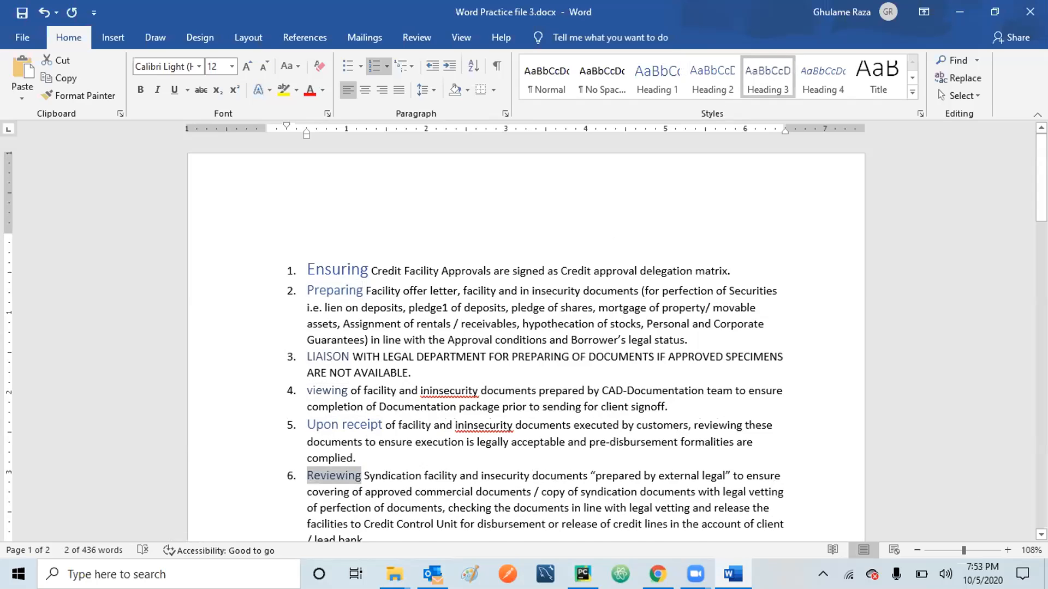
Apply Heading 3 to 'Arranging' in item 7 and Heading 1 to 'Advising Credit Control' in item 8.
scroll(526, 341, "down", 3)
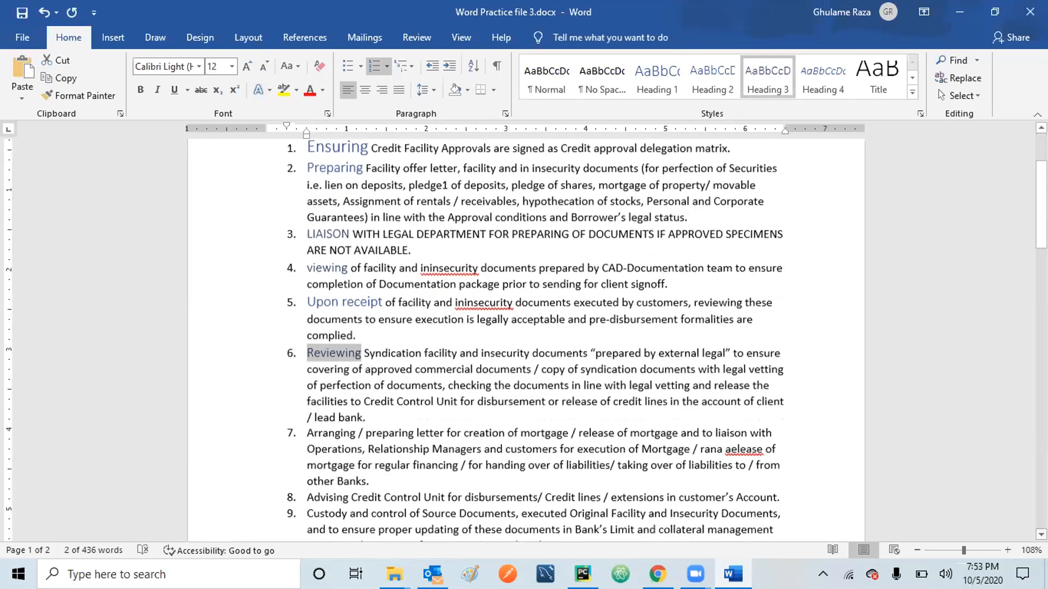
left_click(305, 426)
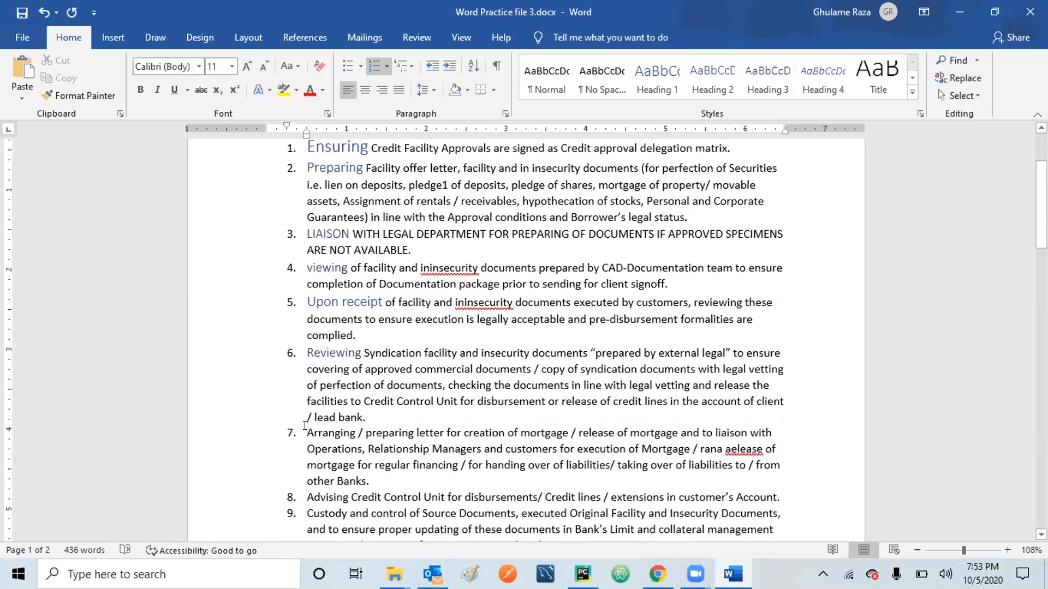
key("shift+Right")
key("shift+Right")
key("shift+Right")
key("shift+Right")
key("shift+Right")
key("shift+Right")
key("shift+Right")
key("shift+Right")
key("shift+Right")
key("shift+Right")
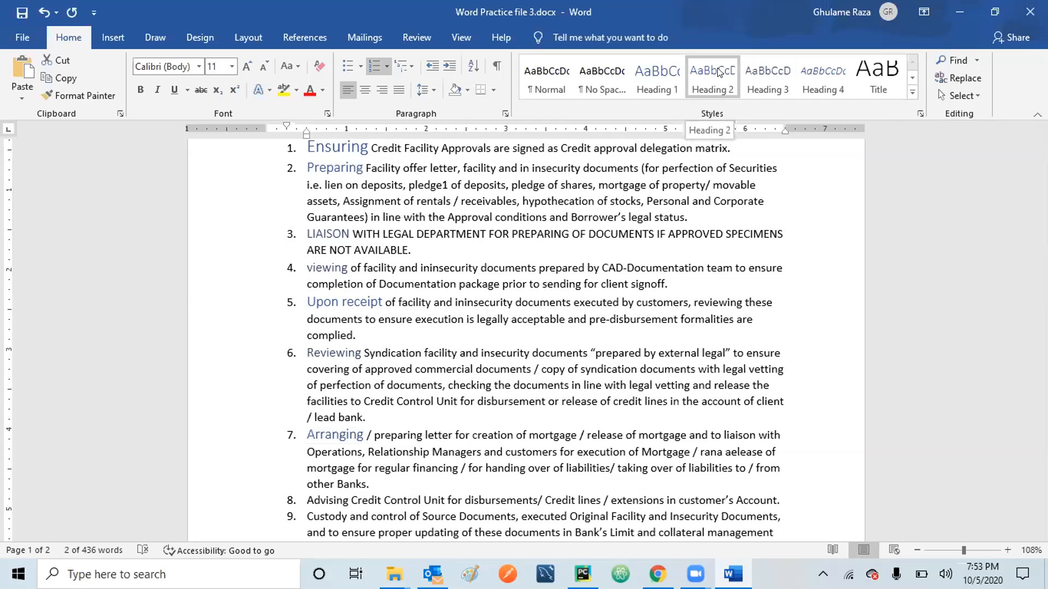
left_click(767, 74)
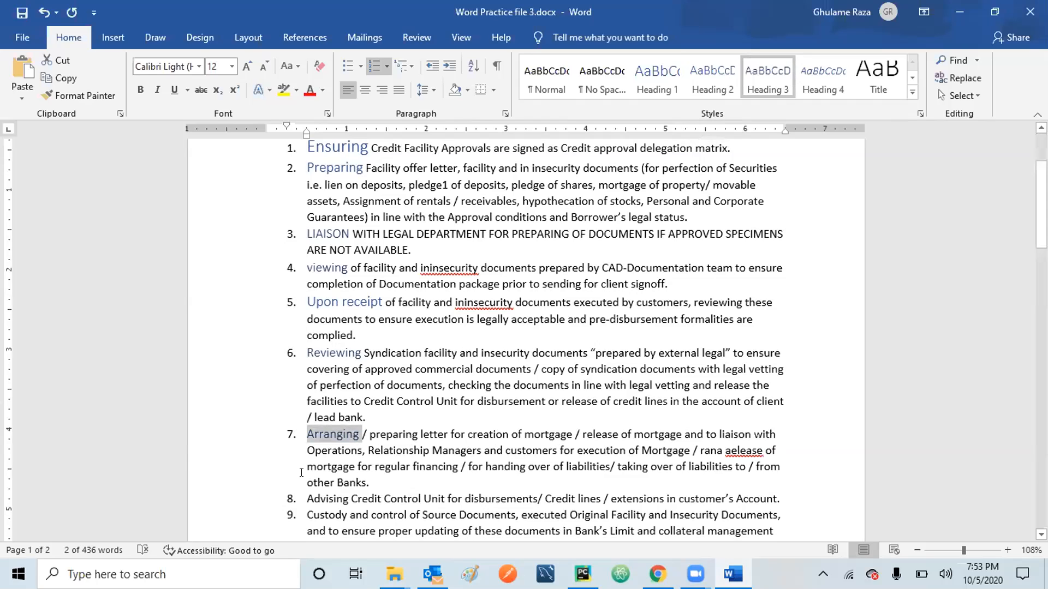
left_click(303, 490)
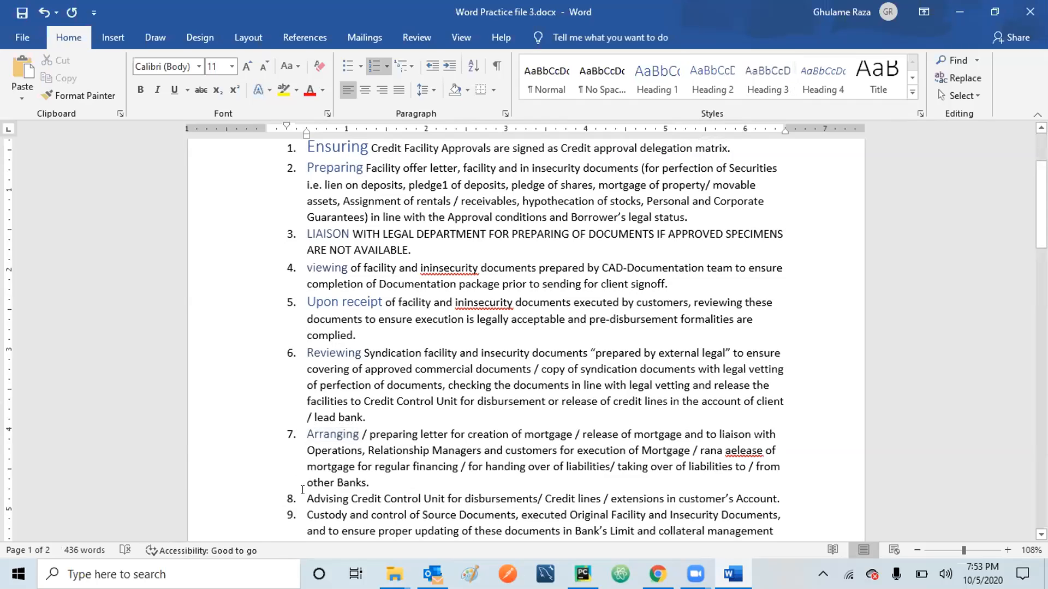
key("shift+Right")
key("shift+Right")
key("shift+Right")
key("shift+Right")
key("shift+Right")
key("shift+Right")
key("shift+Right")
key("shift+Right")
key("shift+Right")
key("shift+Right")
key("shift+Right")
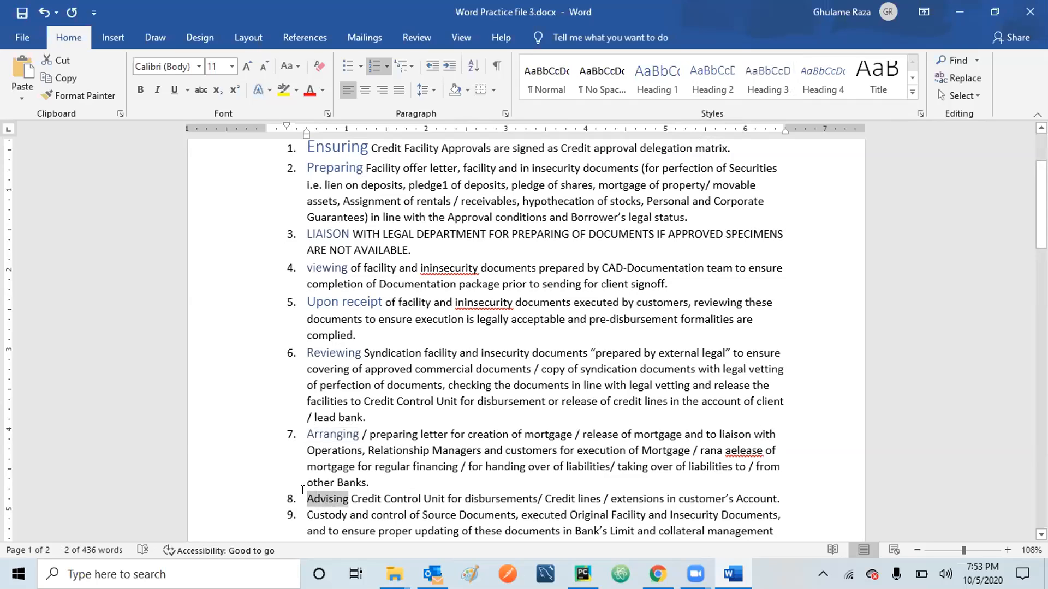
key("shift+Right")
key("shift+Right")
key("shift+Right")
key("shift+Right")
key("shift+Right")
key("shift+Right")
key("shift+Right")
key("shift+Right")
key("shift+Right")
key("shift+Right")
key("shift+Right")
key("shift+Right")
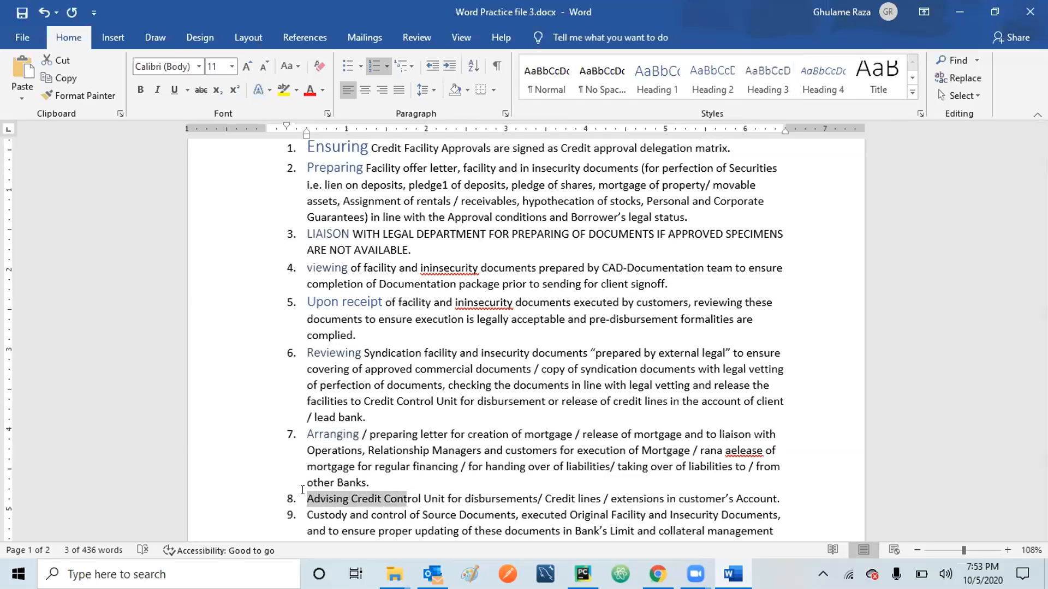
left_click(666, 73)
left_click(666, 73)
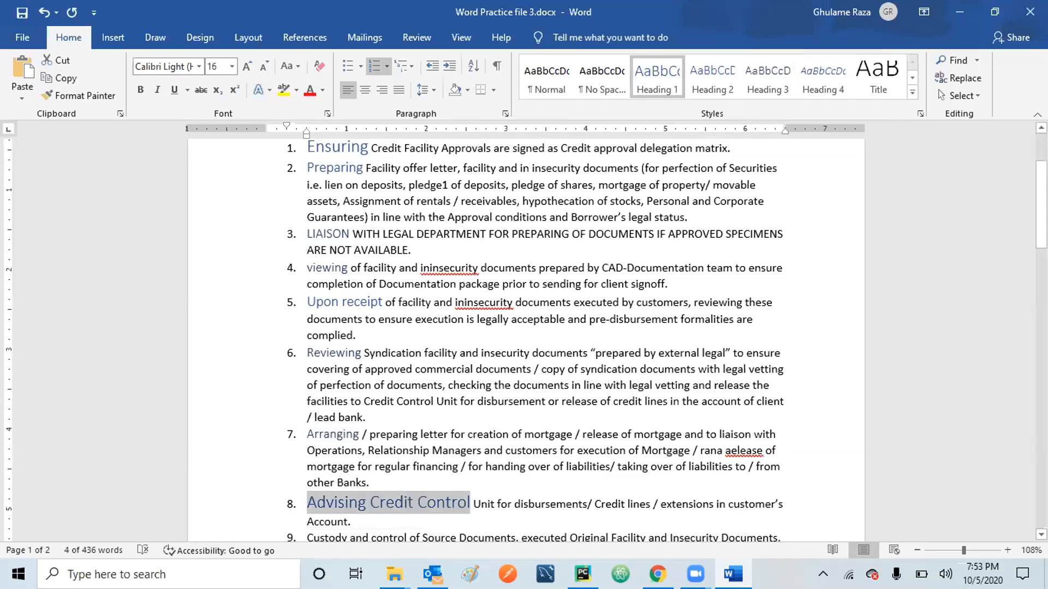
Apply Heading 2 to 'Custody and control' in item 9.
scroll(524, 338, "down", 2)
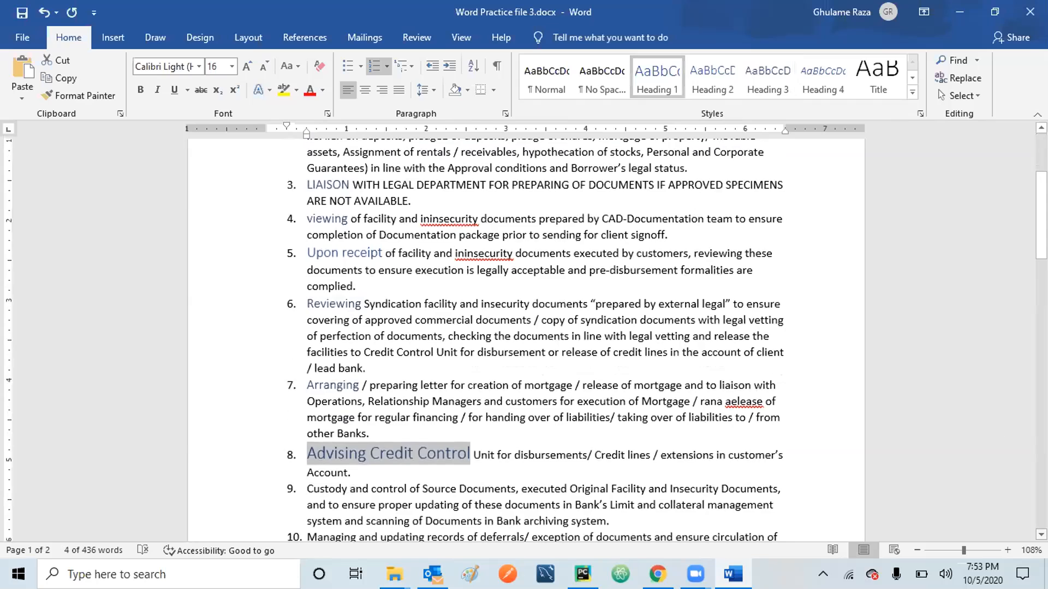
scroll(398, 195, "down", 5)
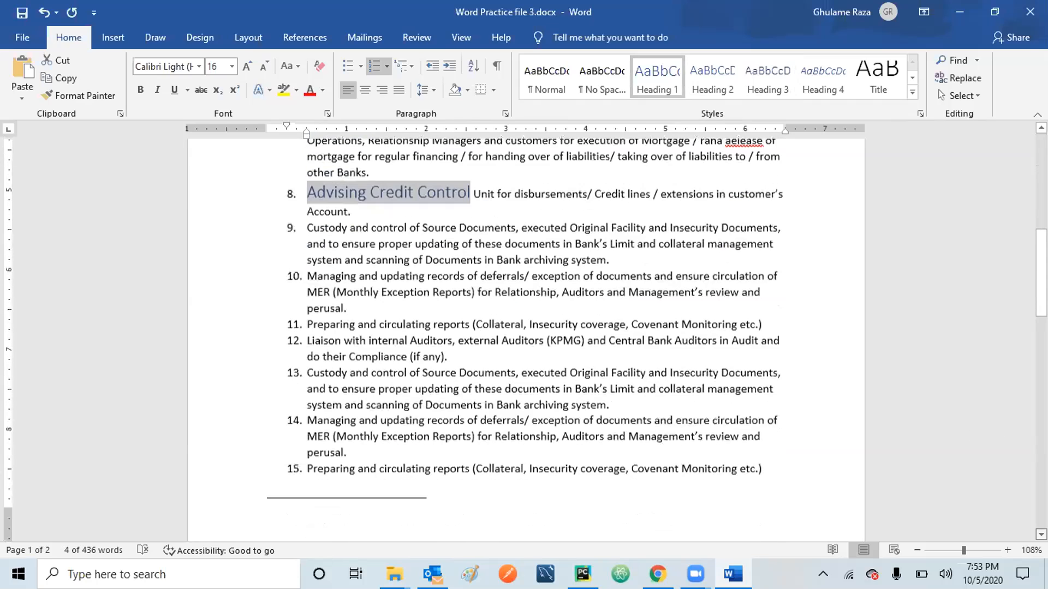
left_click(304, 209)
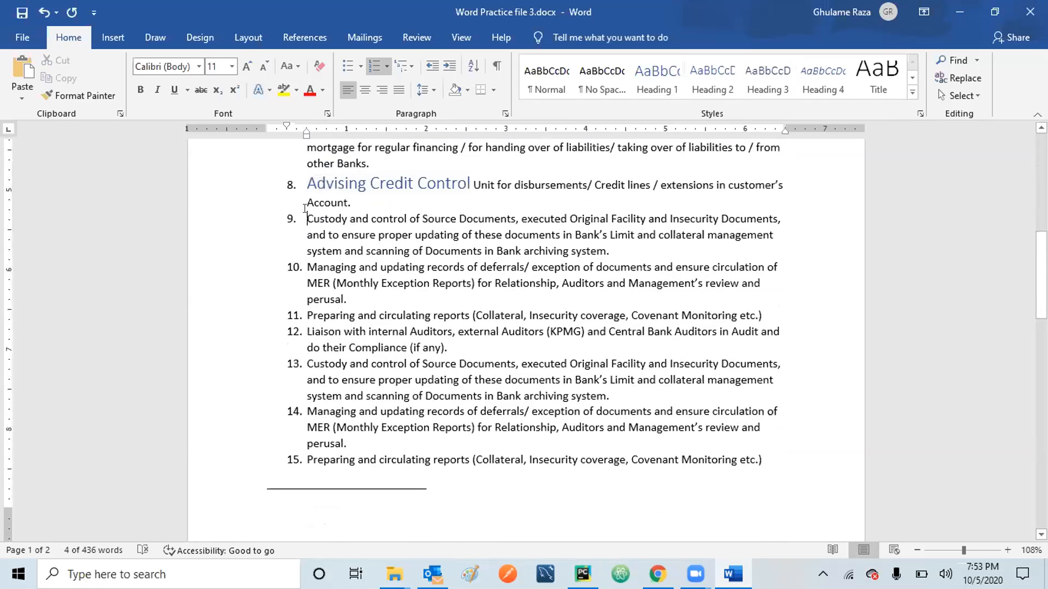
key("shift+Right")
key("shift+Right")
key("shift+Right")
key("shift+Right")
key("shift+Right")
key("shift+Right")
key("shift+Right")
key("shift+Right")
key("shift+Right")
key("shift+Right")
key("shift+Right")
key("shift+Right")
key("shift+Right")
key("shift+Right")
key("shift+Right")
key("shift+Right")
key("shift+Right")
key("shift+Right")
key("shift+Right")
key("shift+Right")
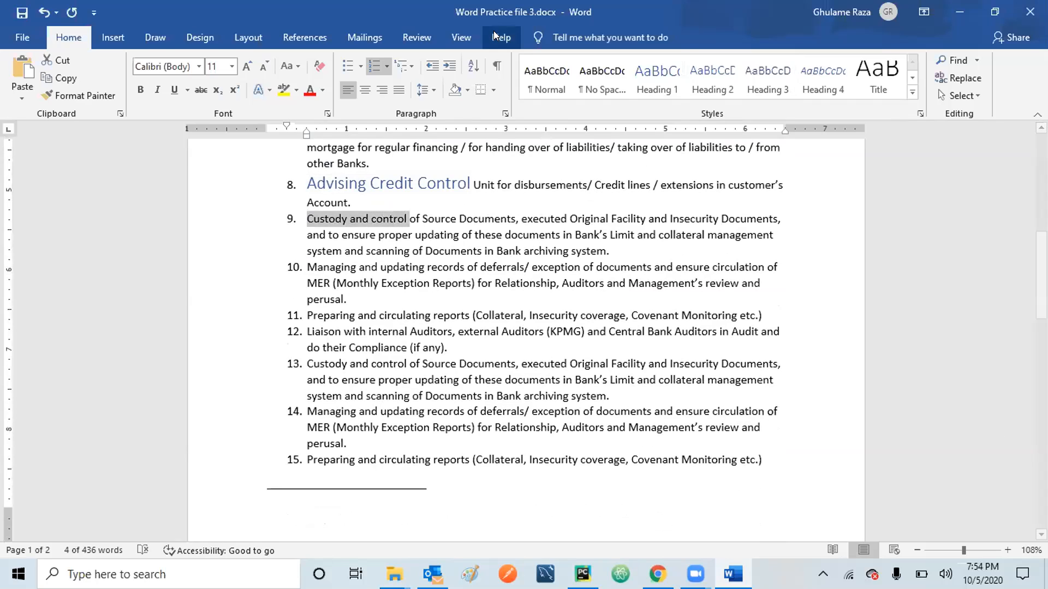
left_click(709, 82)
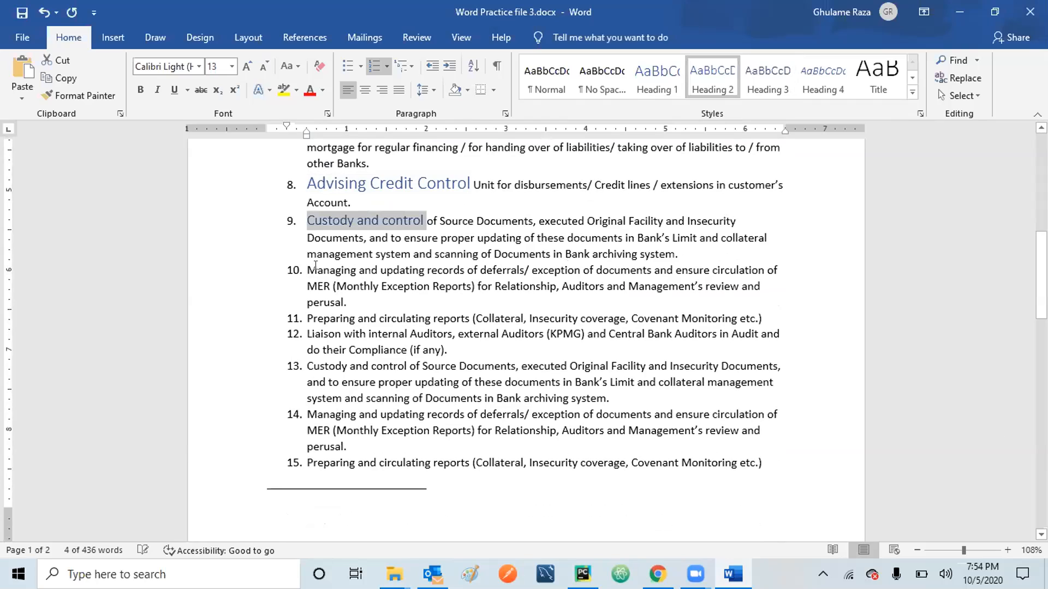
Apply Heading 3 to 'Managing and updating' and 'Preparing and circulating' in items 10 and 11.
left_click(304, 267)
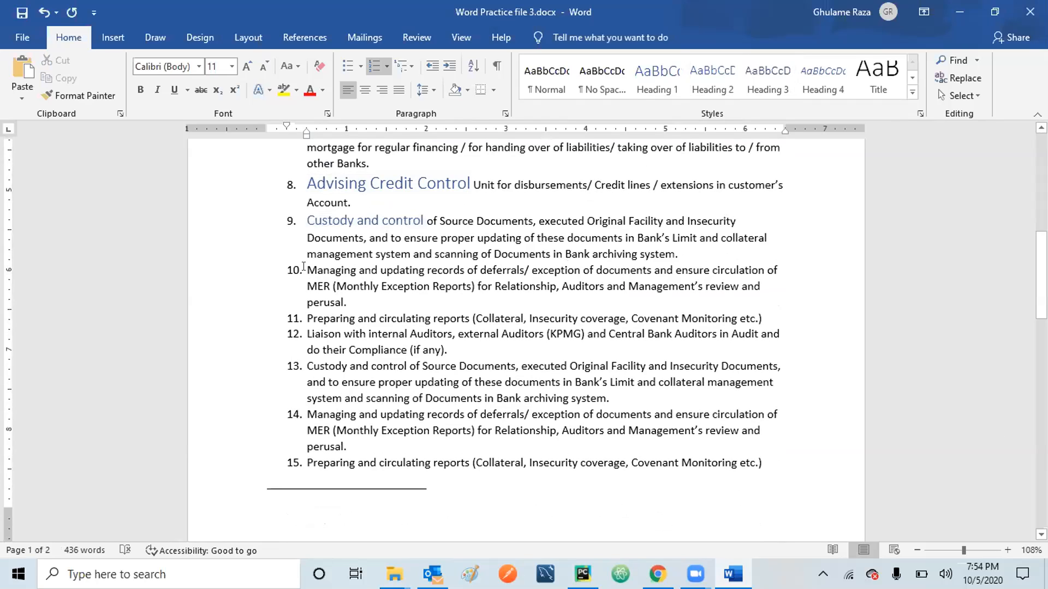
key("shift+Right")
key("shift+Right")
key("shift+Right")
key("shift+Right")
key("shift+Right")
key("shift+Right")
key("shift+Right")
key("shift+Right")
key("shift+Right")
key("shift+Right")
key("shift+Right")
key("shift+Right")
key("shift+Right")
key("shift+Right")
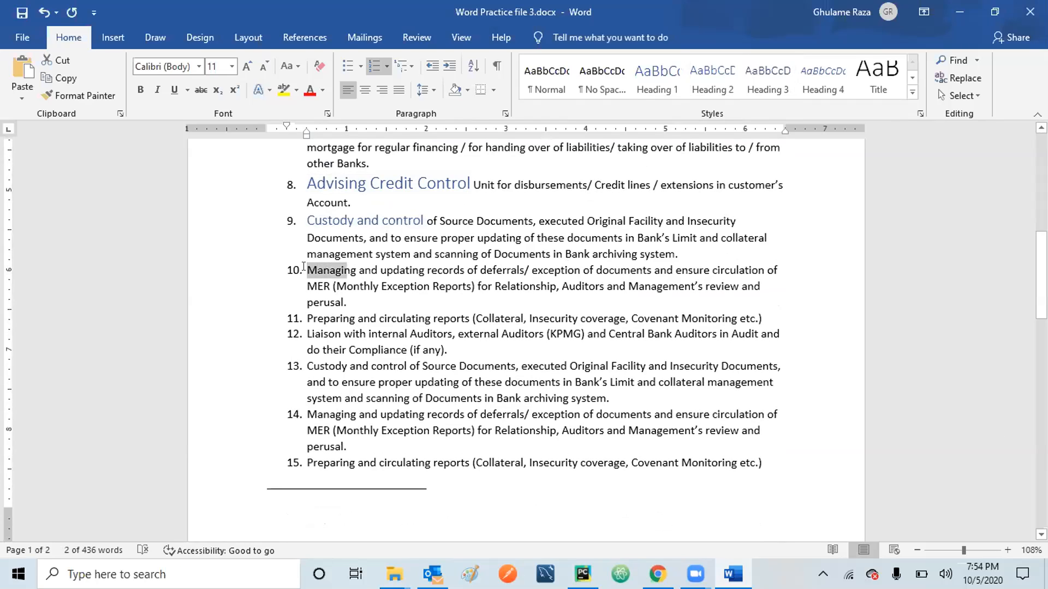
key("shift+Right")
key("shift+Right")
key("shift+Right")
key("shift+Right")
key("shift+Right")
key("shift+Right")
key("shift+Right")
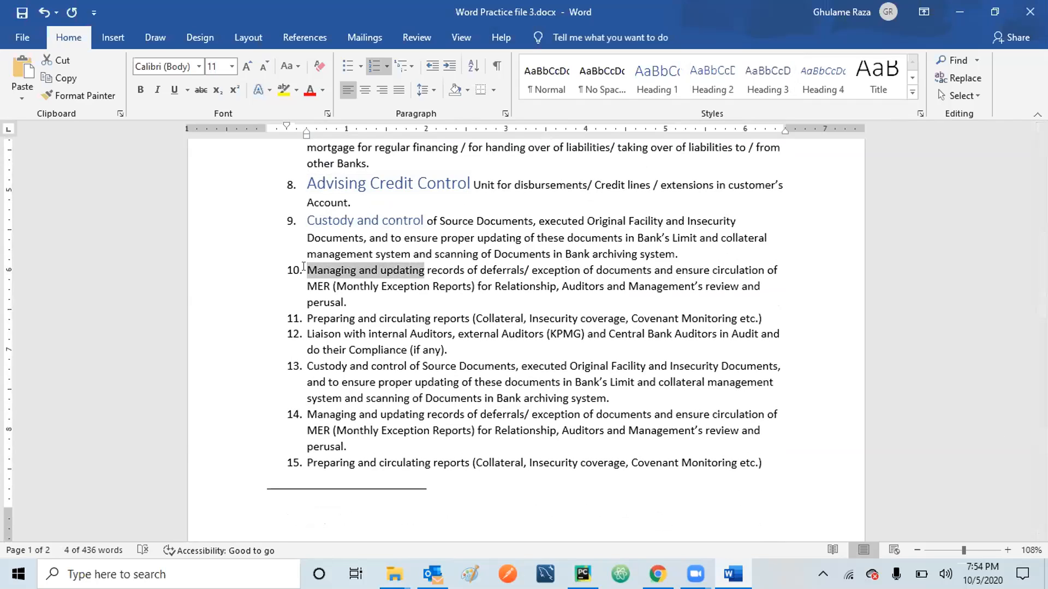
left_click(767, 82)
left_click(304, 314)
key("shift+Right")
key("shift+Right")
key("shift+Right")
key("shift+Right")
key("shift+Right")
key("shift+Right")
key("shift+Right")
key("shift+Right")
key("shift+Right")
key("shift+Right")
key("shift+Right")
key("shift+Right")
key("shift+Right")
key("shift+Right")
key("shift+Right")
key("shift+Right")
key("shift+Right")
key("shift+Right")
key("shift+Right")
key("shift+Right")
key("shift+Right")
key("shift+Right")
key("shift+Right")
key("shift+Right")
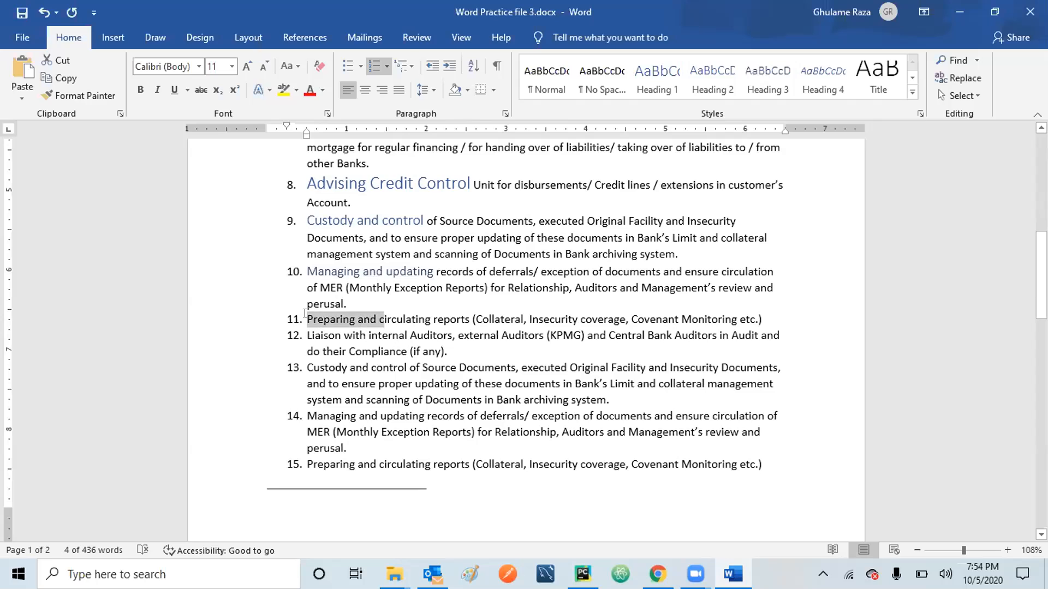
key("shift+Right")
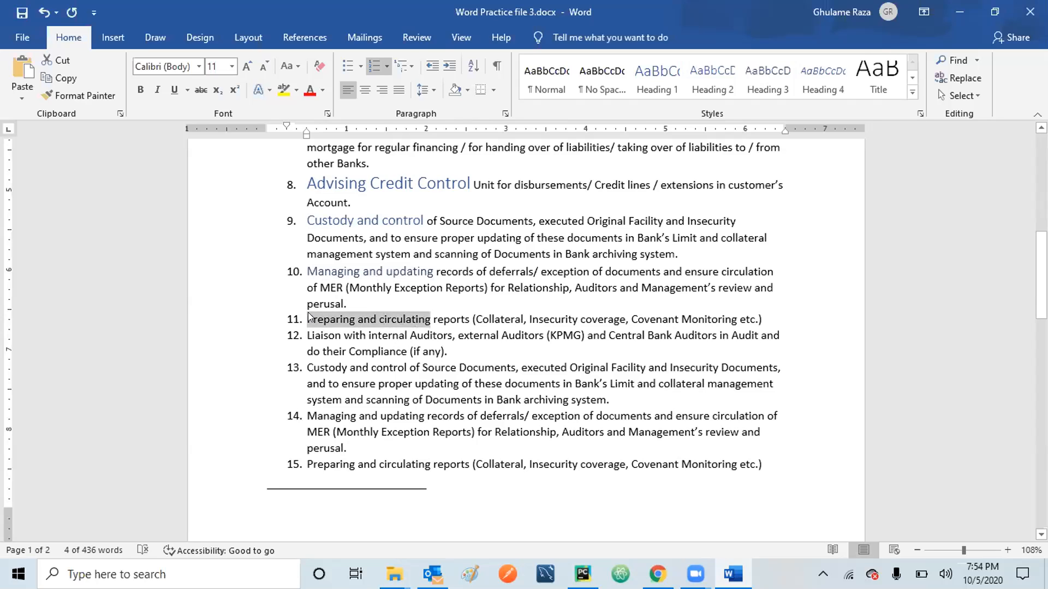
left_click(767, 82)
left_click(770, 83)
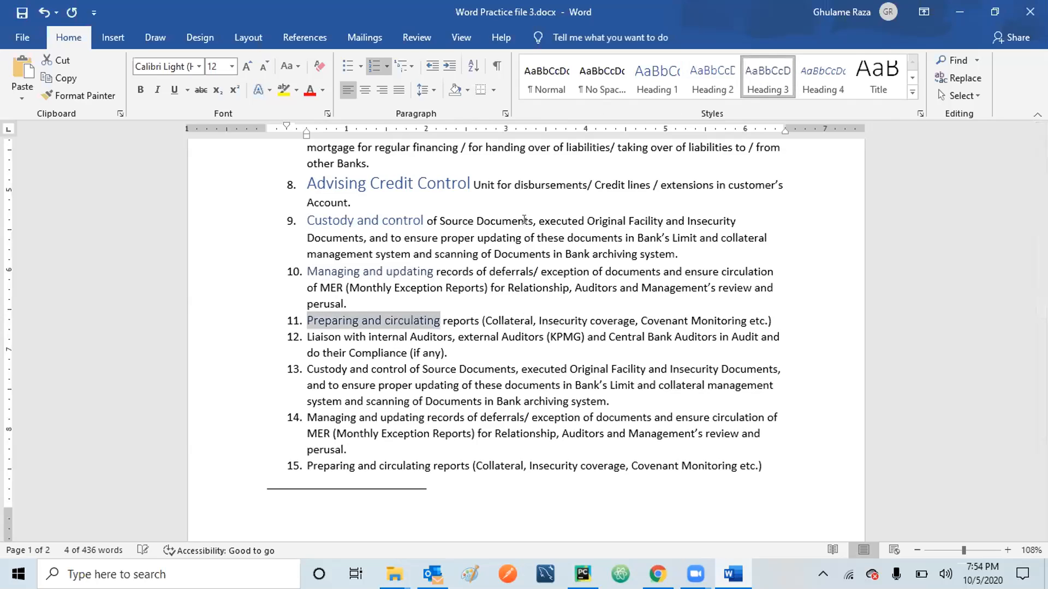
Apply Heading 1 to 'Liaison', 'Custody and control' and 'Managing and updating' in items 12–14.
left_click(300, 328)
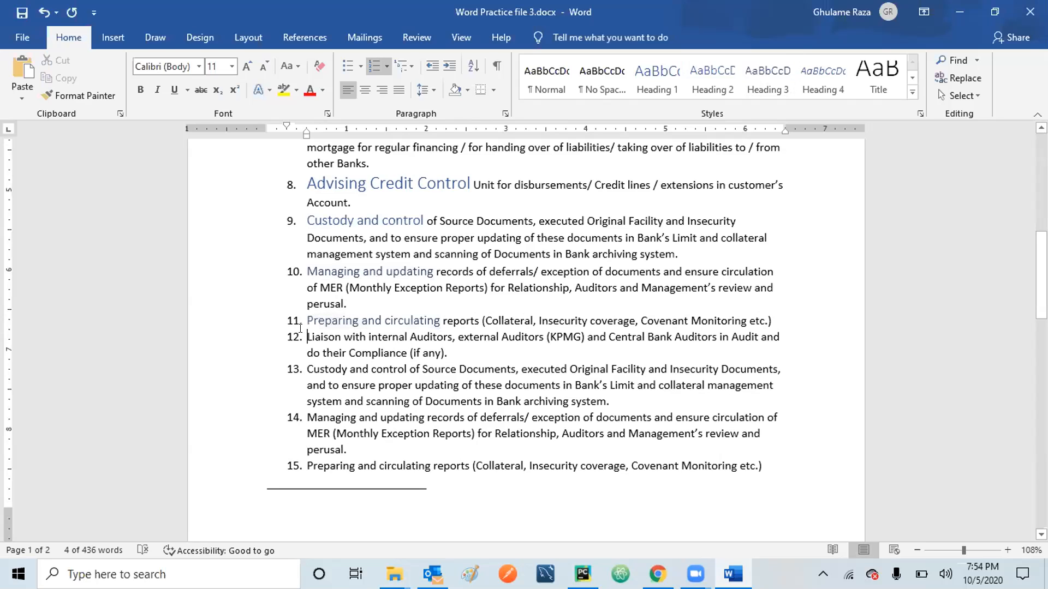
key("shift+Right")
key("shift+Right")
key("shift+Right")
key("shift+Right")
key("shift+Right")
key("shift+Right")
key("shift+Right")
key("shift+Right")
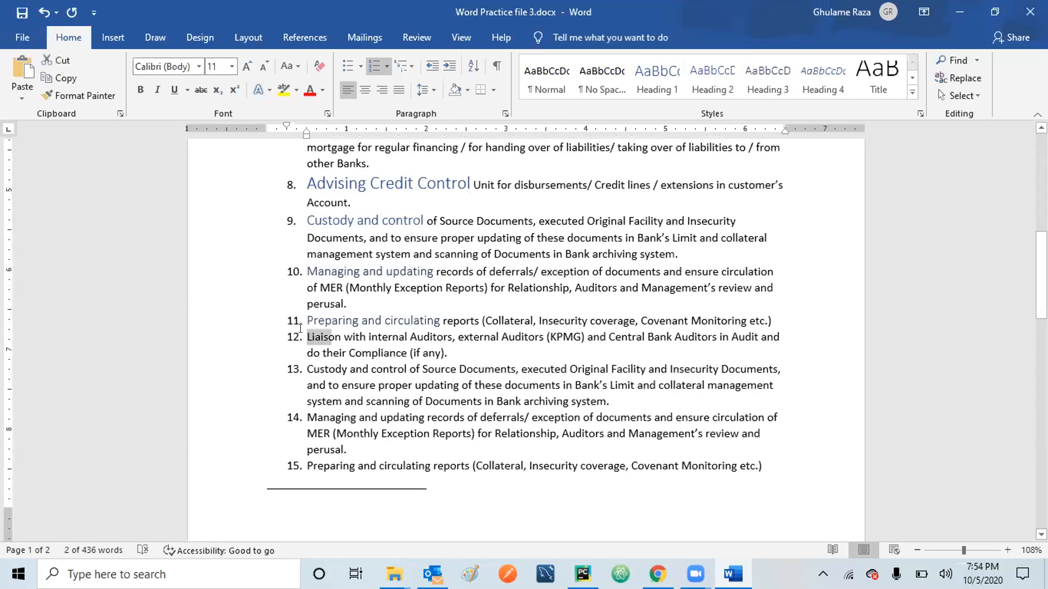
left_click(823, 82)
left_click(662, 86)
left_click(305, 380)
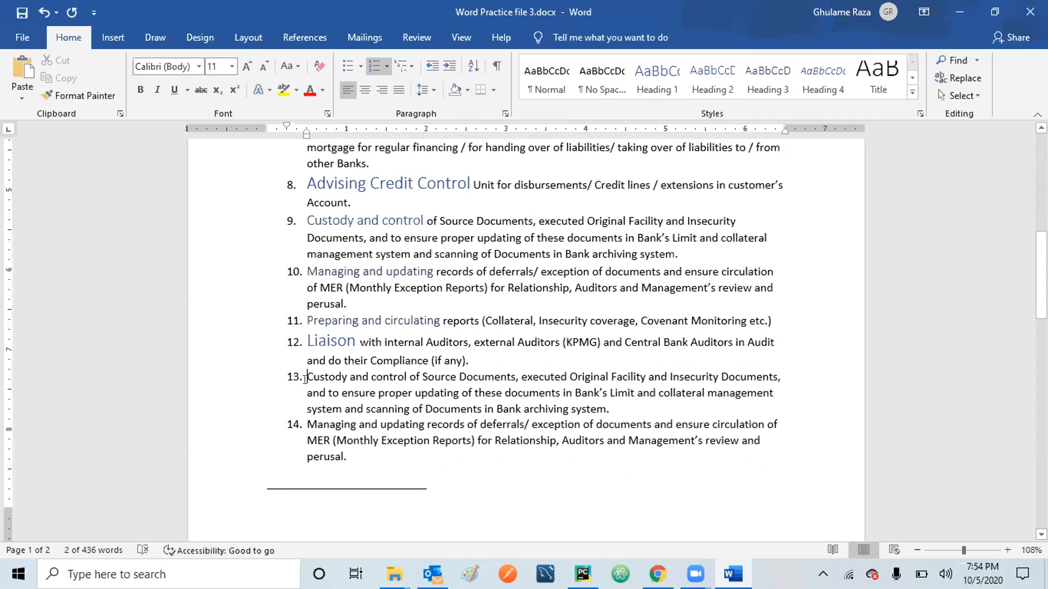
key("shift+Right")
key("shift+Right")
key("shift+Right")
key("shift+Right")
key("shift+Right")
key("shift+Right")
key("shift+Right")
key("shift+Right")
key("shift+Right")
key("shift+Right")
key("shift+Right")
key("shift+Right")
key("shift+Right")
key("shift+Right")
key("shift+Right")
key("shift+Right")
key("shift+Right")
key("shift+Right")
key("shift+Right")
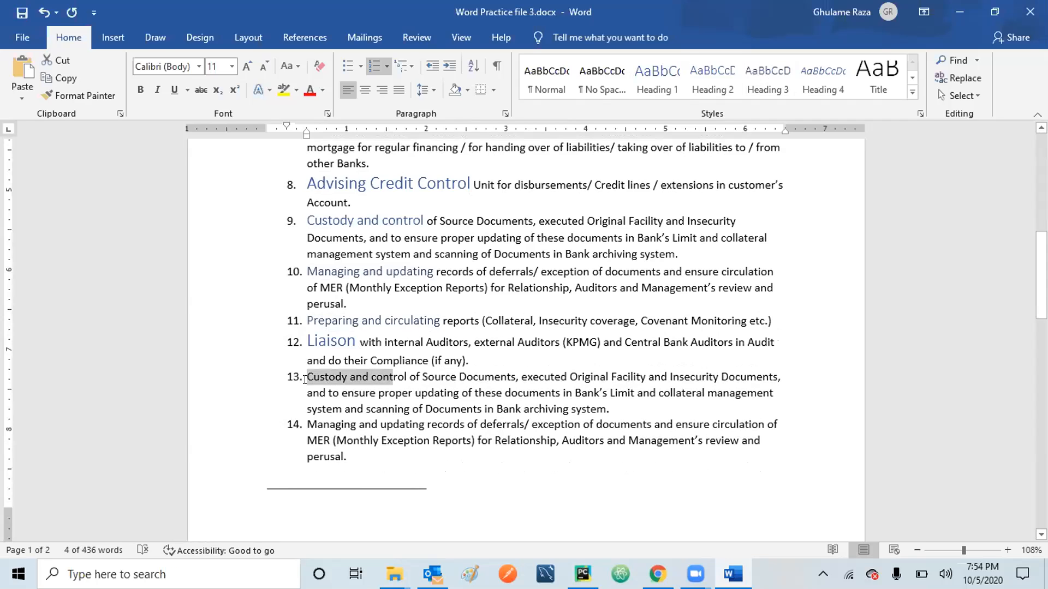
left_click(656, 82)
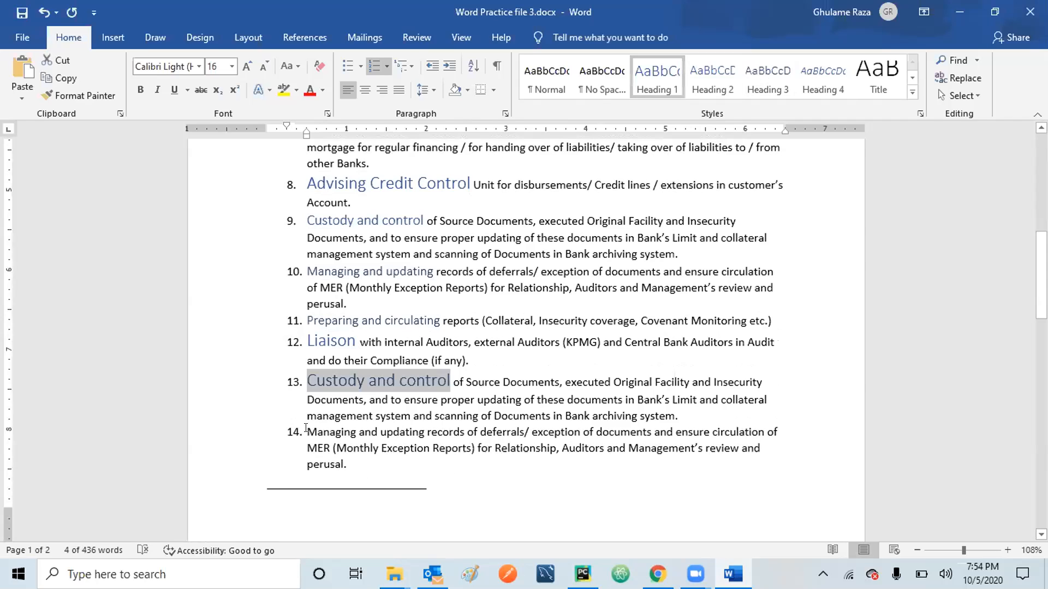
left_click(306, 428)
key("shift+Right")
key("shift+Right")
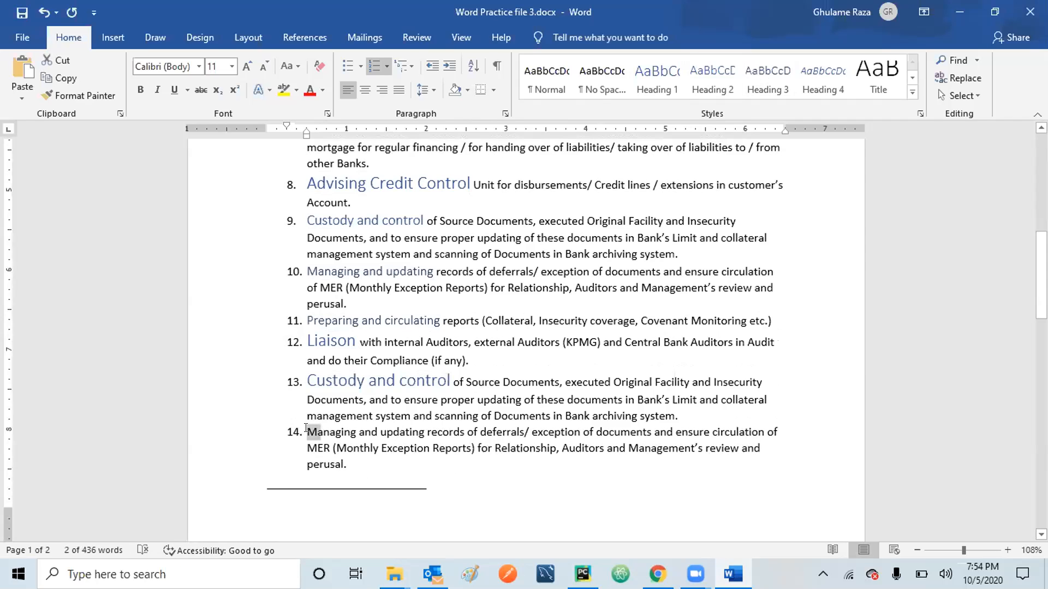
key("shift+Right")
key("shift+Right")
key("shift+Right")
key("shift+Right")
key("shift+Right")
key("shift+Right")
key("shift+Right")
key("shift+Right")
key("shift+Right")
key("shift+Right")
key("shift+Right")
key("shift+Right")
key("shift+Right")
key("shift+Right")
key("shift+Right")
key("shift+Right")
key("shift+Right")
key("shift+Right")
key("shift+Right")
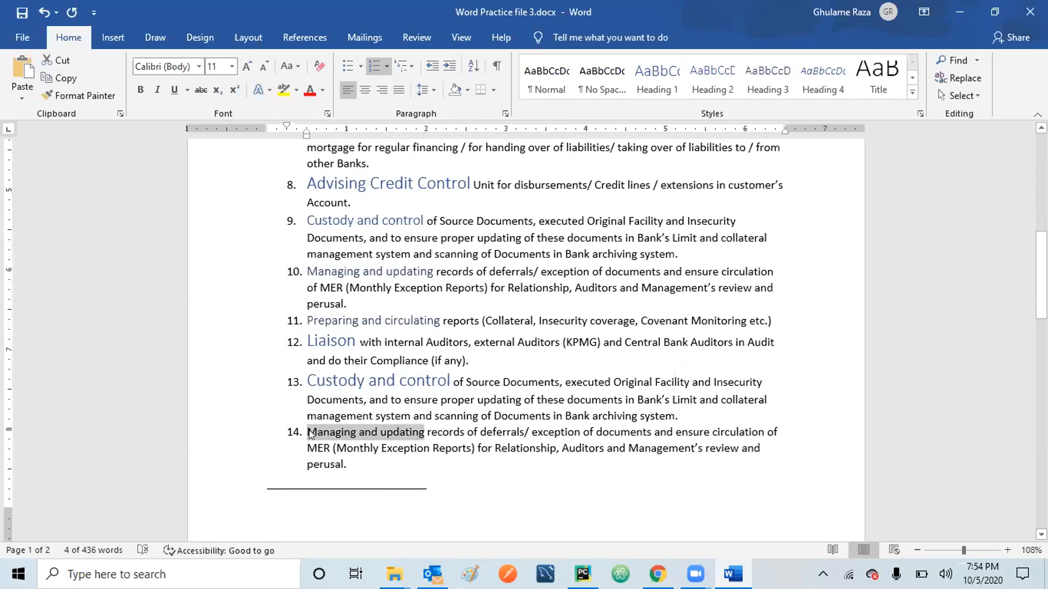
left_click(655, 80)
left_click(525, 487)
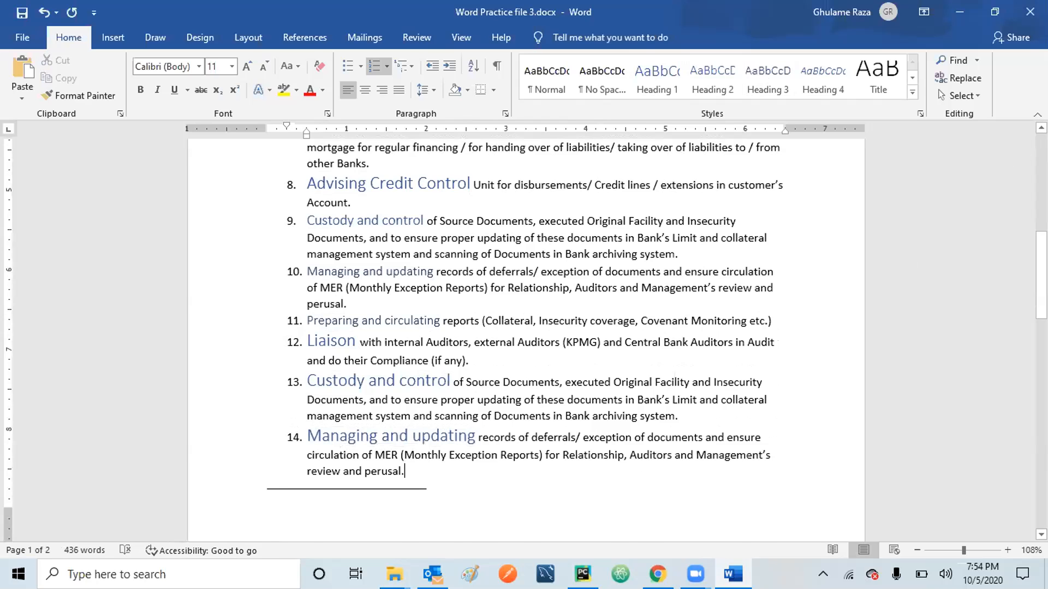
Insert a page break after 'other Banks.' in item 7 and remove the empty list number it leaves.
scroll(594, 454, "up", 8)
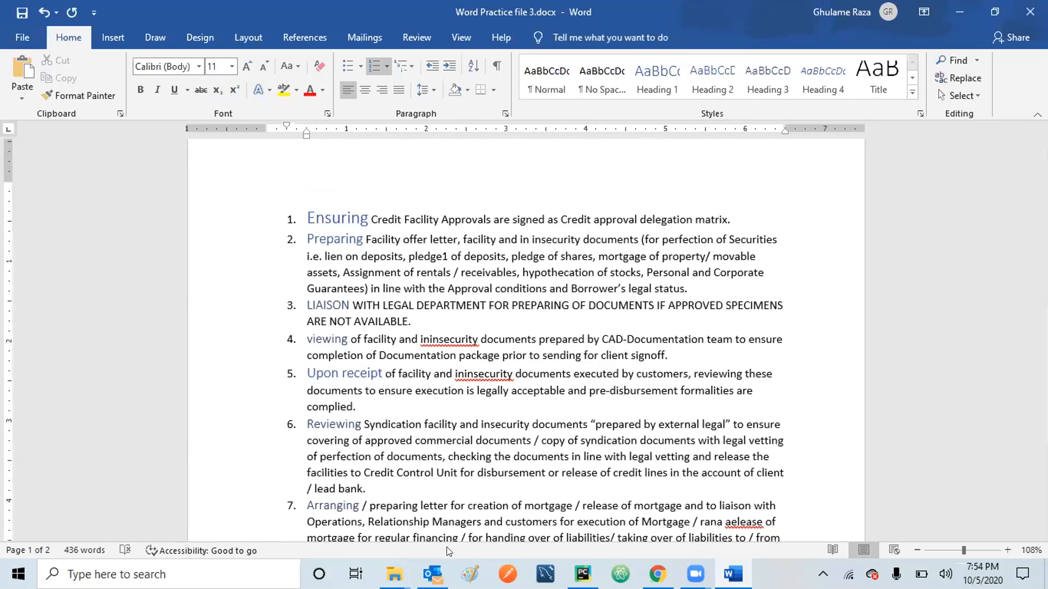
scroll(402, 461, "down", 3)
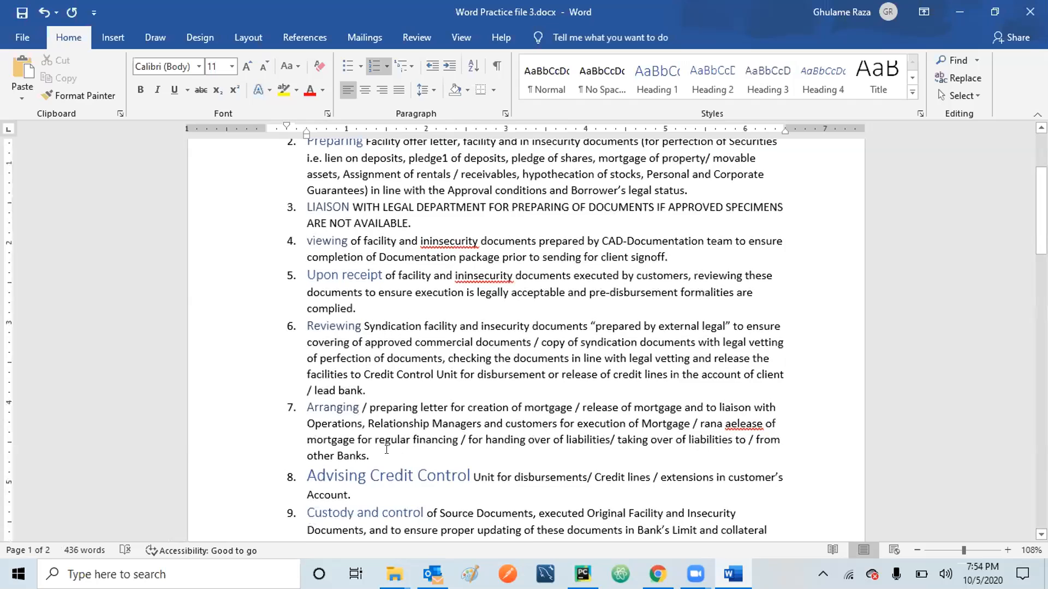
left_click(386, 449)
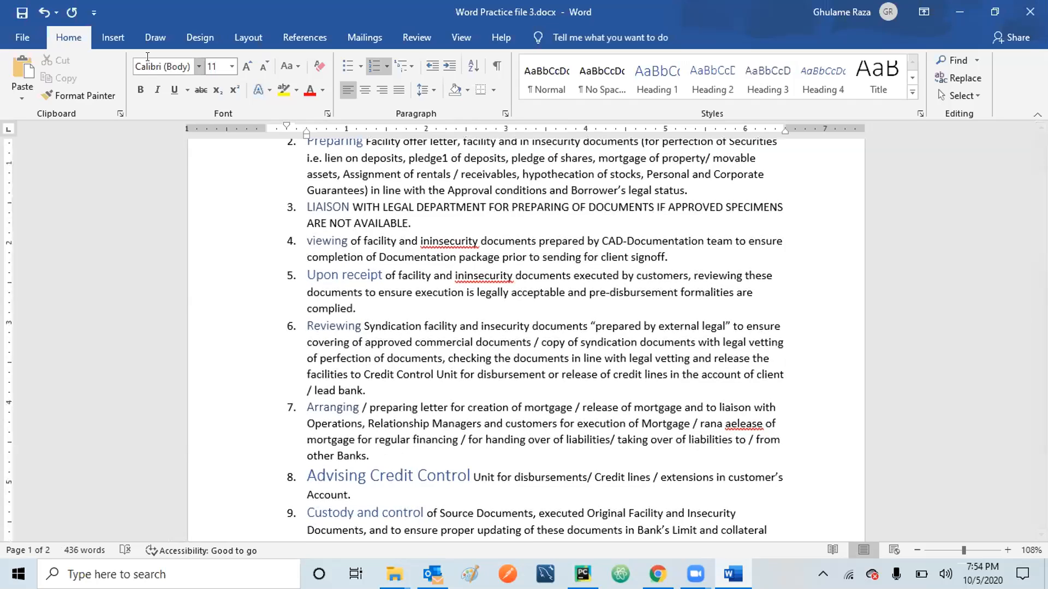
left_click(113, 39)
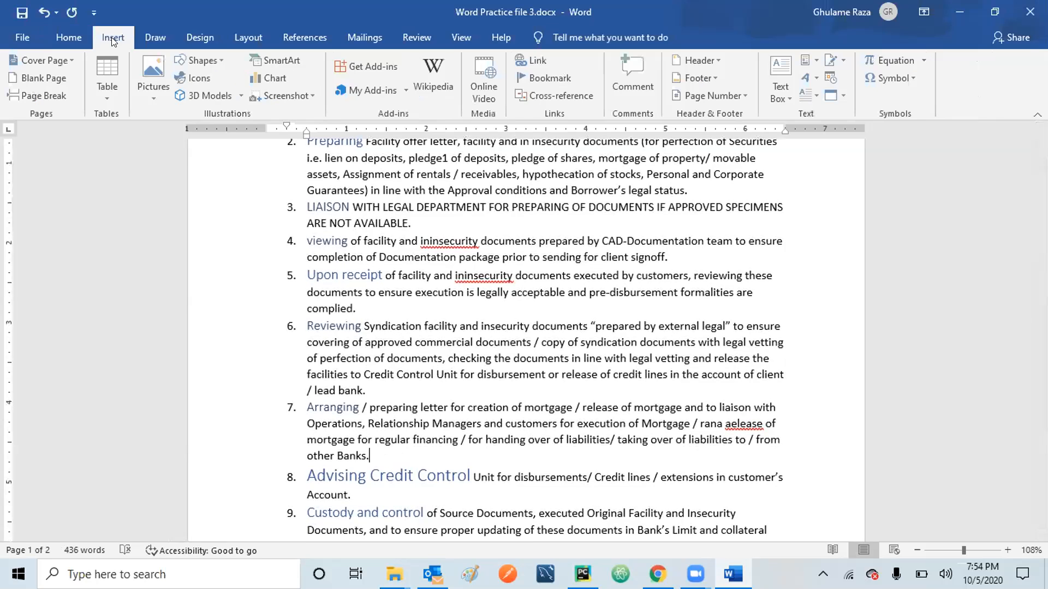
left_click(56, 94)
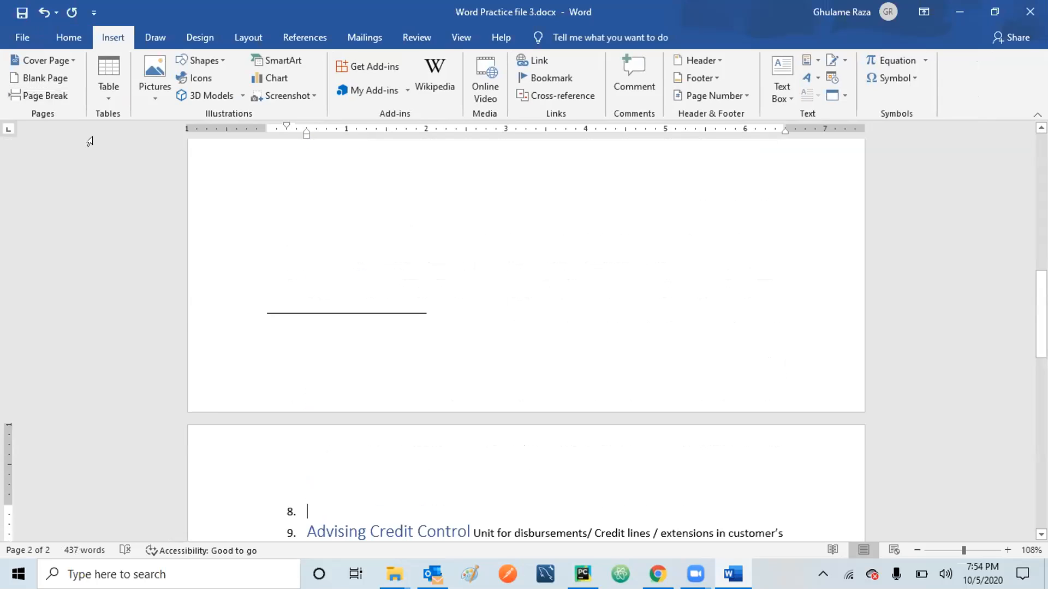
key("BackSpace")
scroll(524, 327, "up", 6)
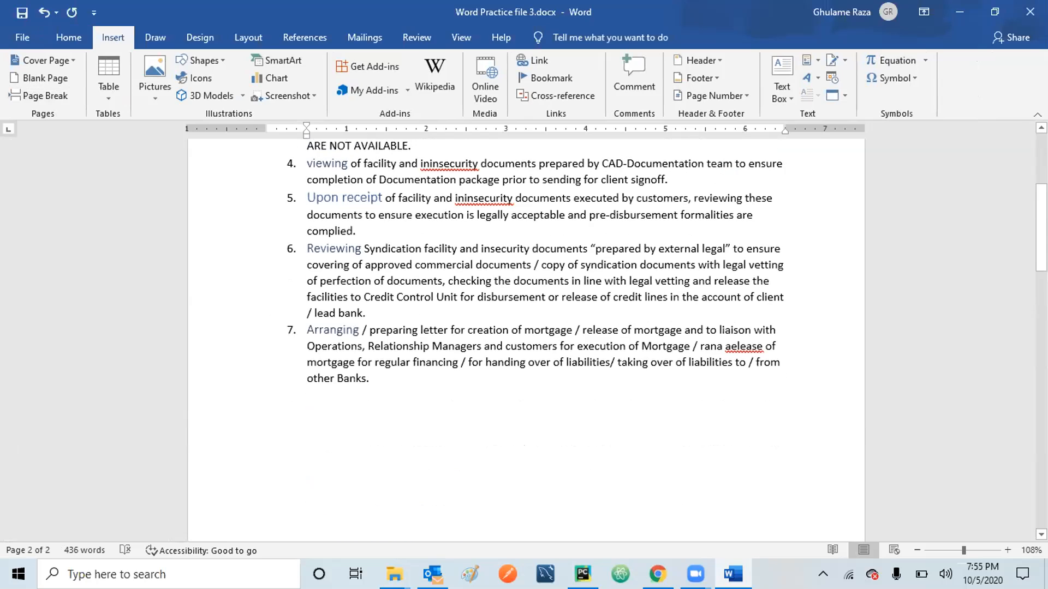
scroll(551, 181, "up", 4)
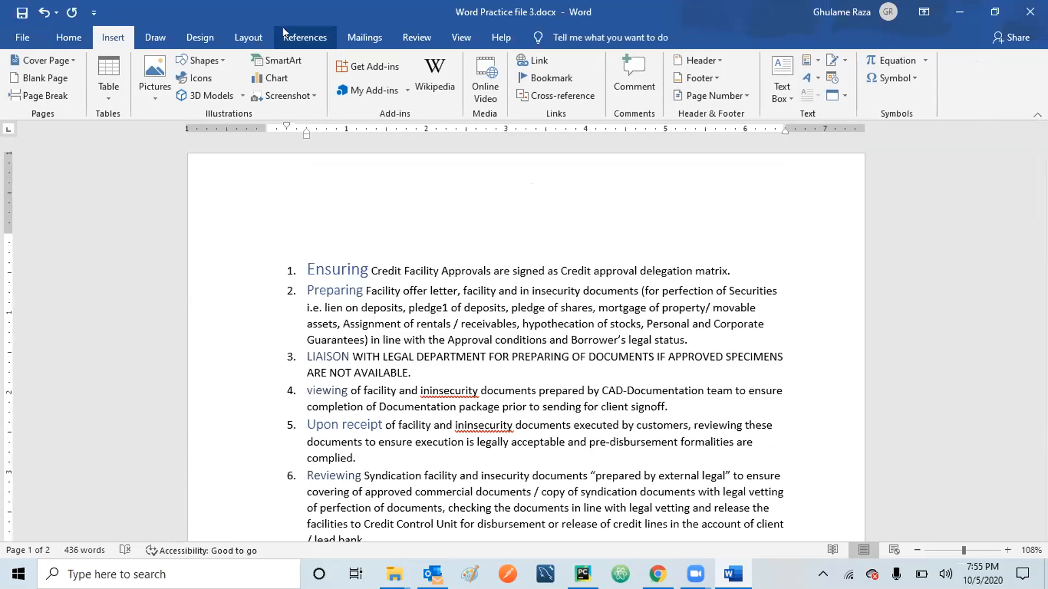
Insert Automatic Table 1 from References > Table of Contents at the top of the document.
left_click(321, 34)
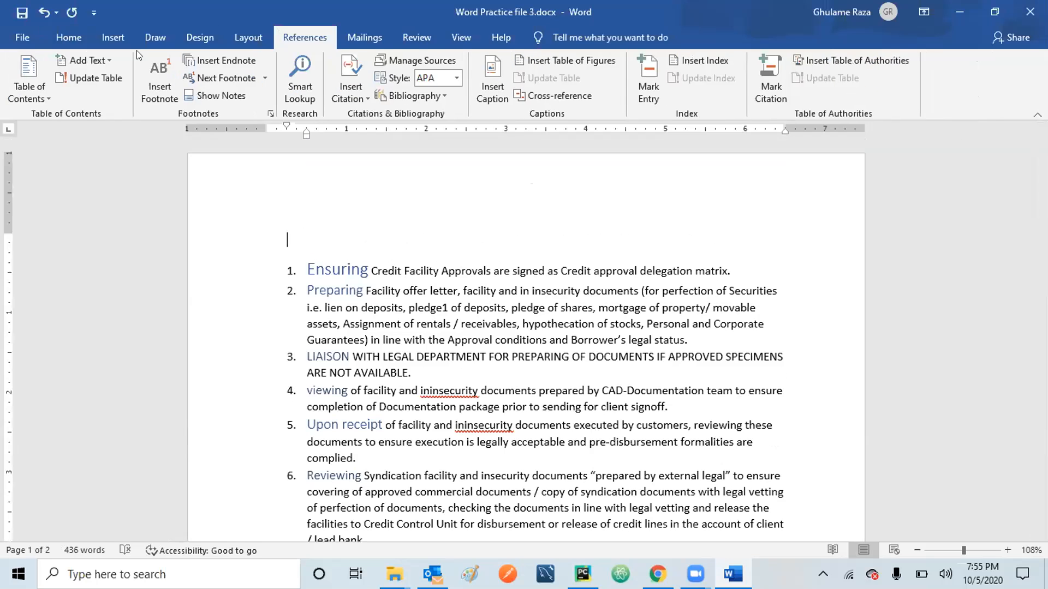
left_click(32, 79)
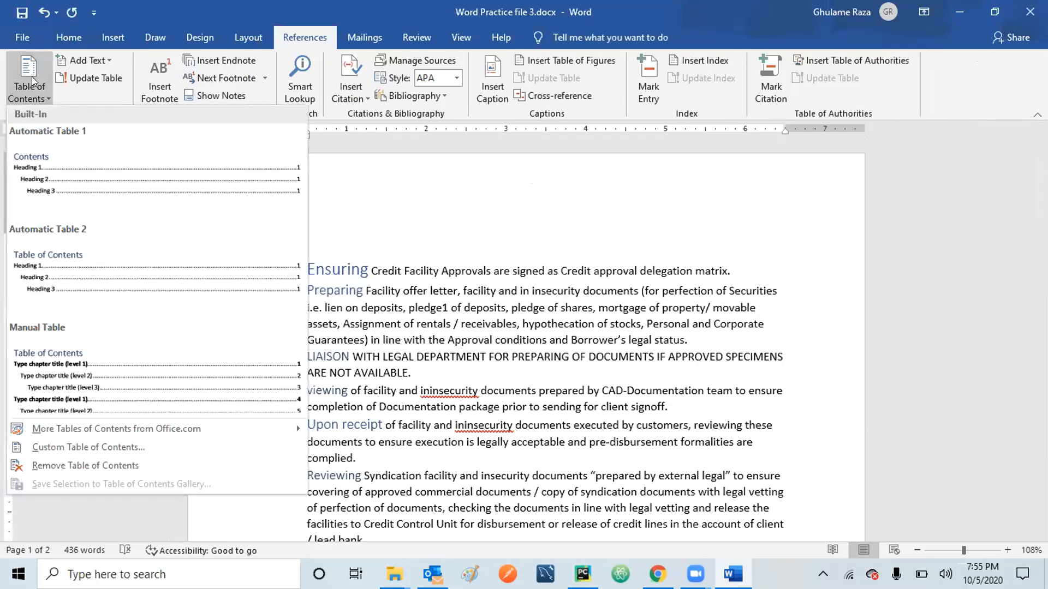
left_click(91, 175)
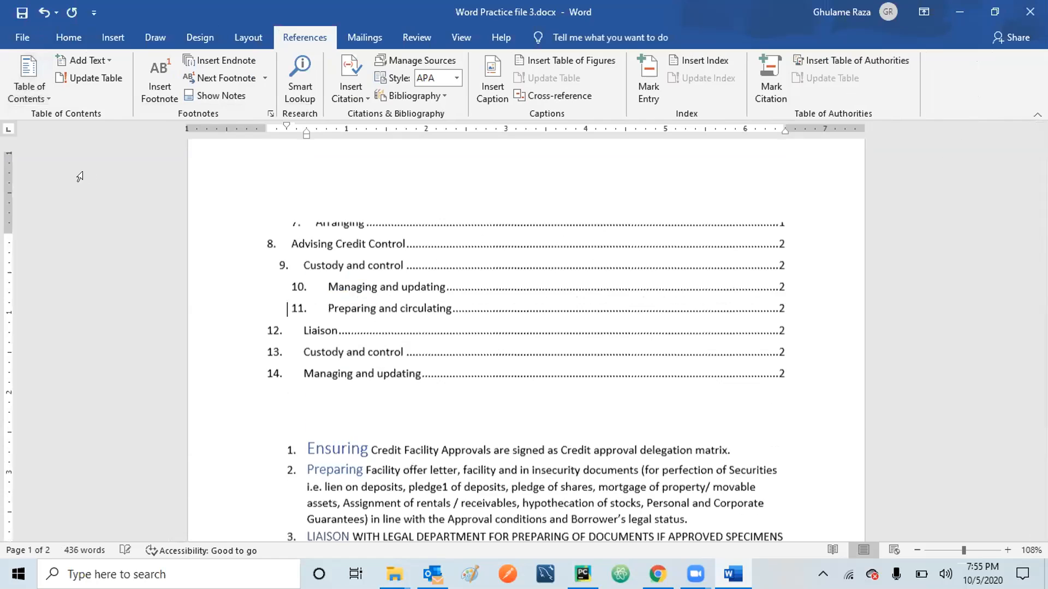
scroll(77, 175, "down", 5)
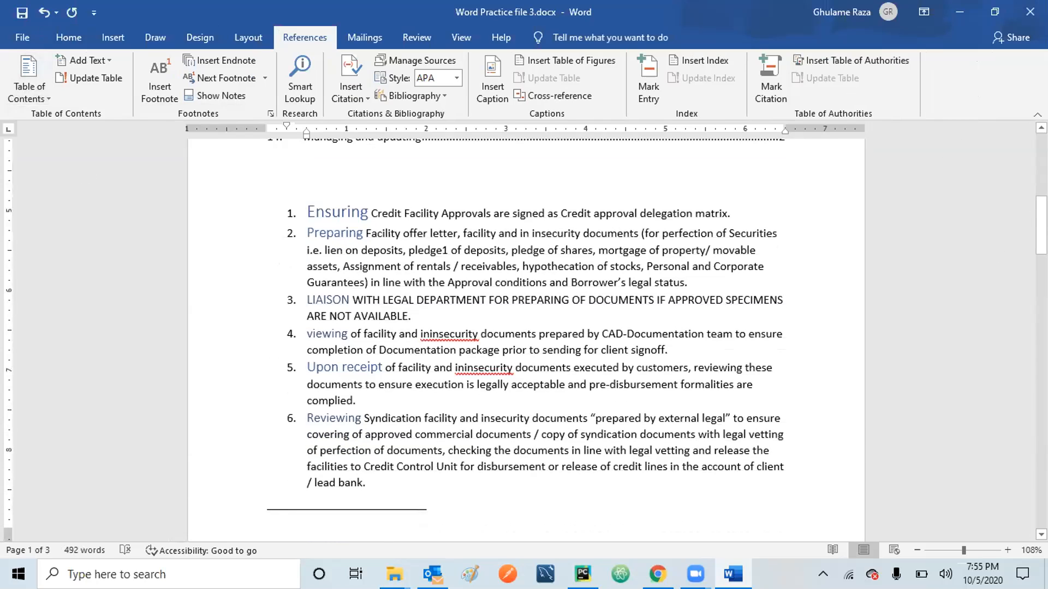
scroll(722, 283, "up", 6)
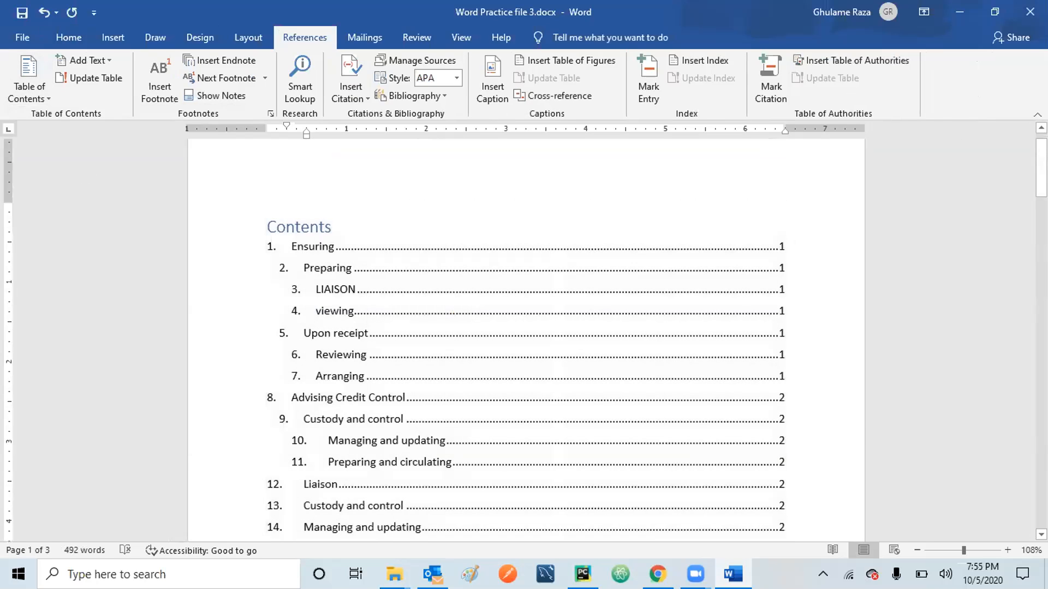
left_click(1041, 535)
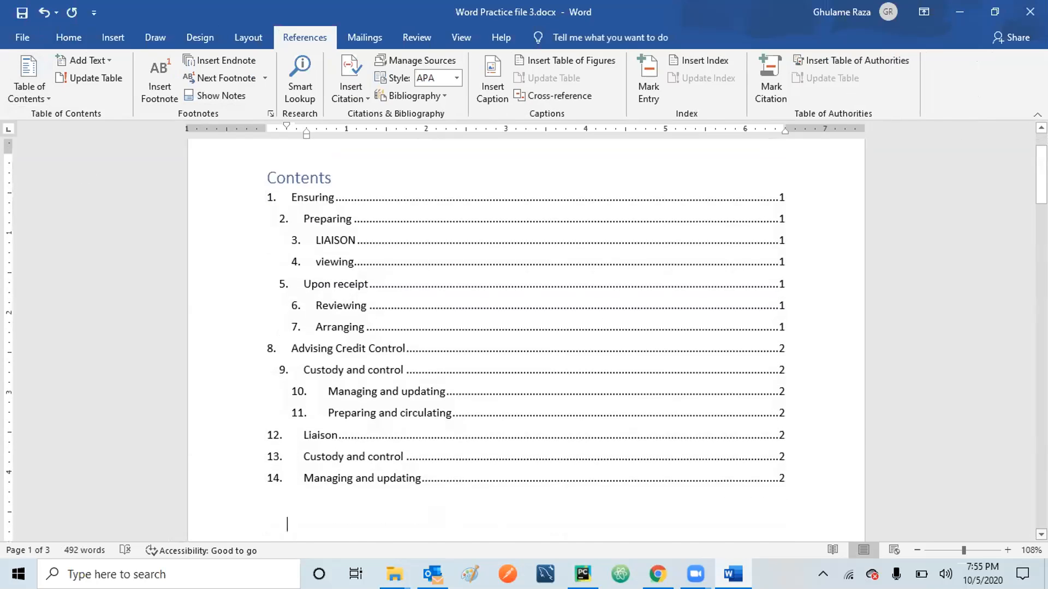
scroll(535, 477, "down", 3)
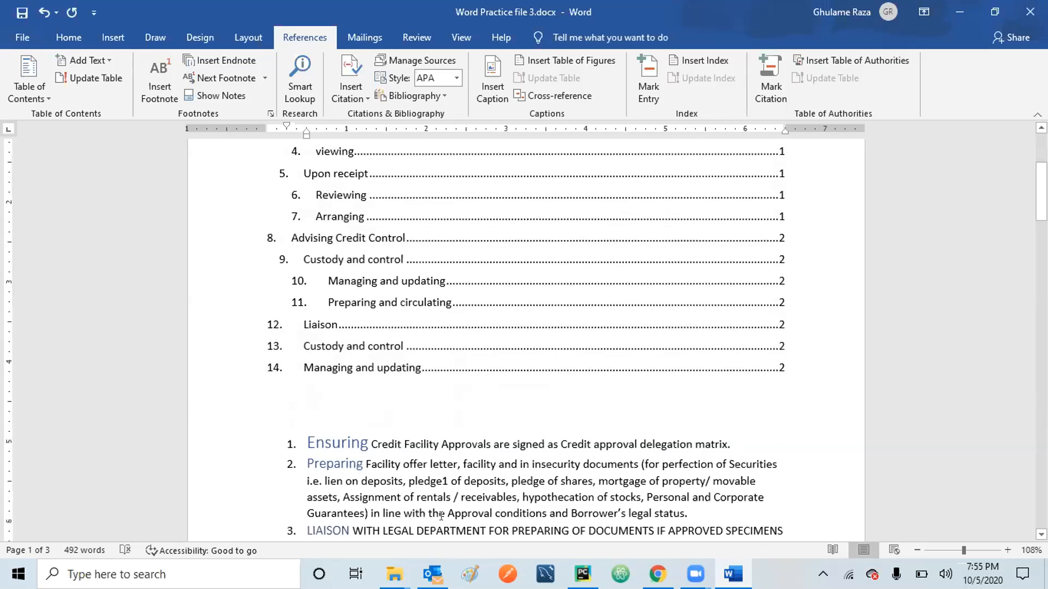
Add an unnumbered blank line above 'Ensuring', clearing the stray empty list items.
key("Down")
key("Return")
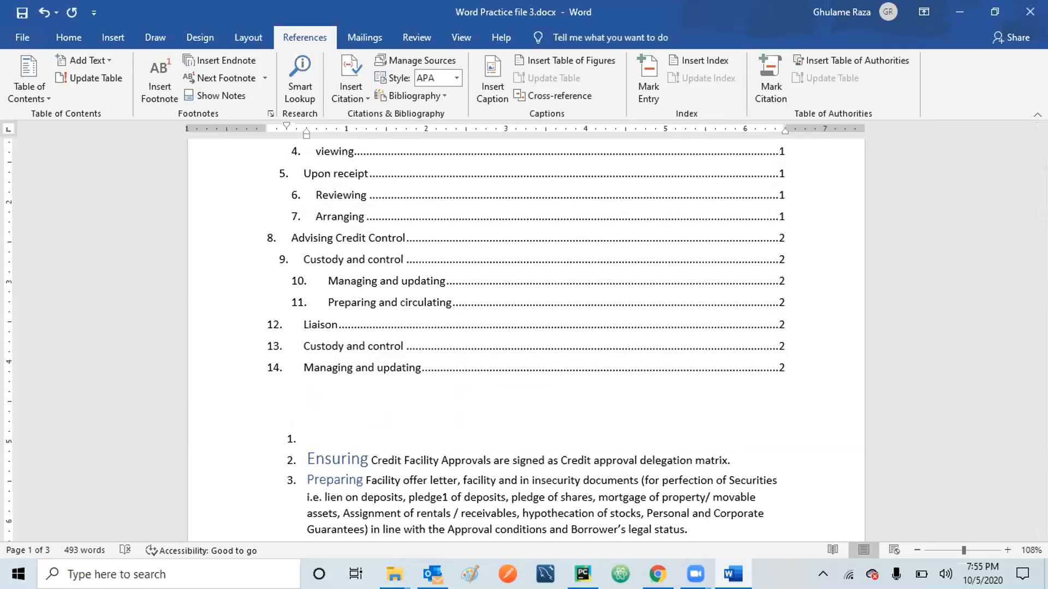
key("Delete")
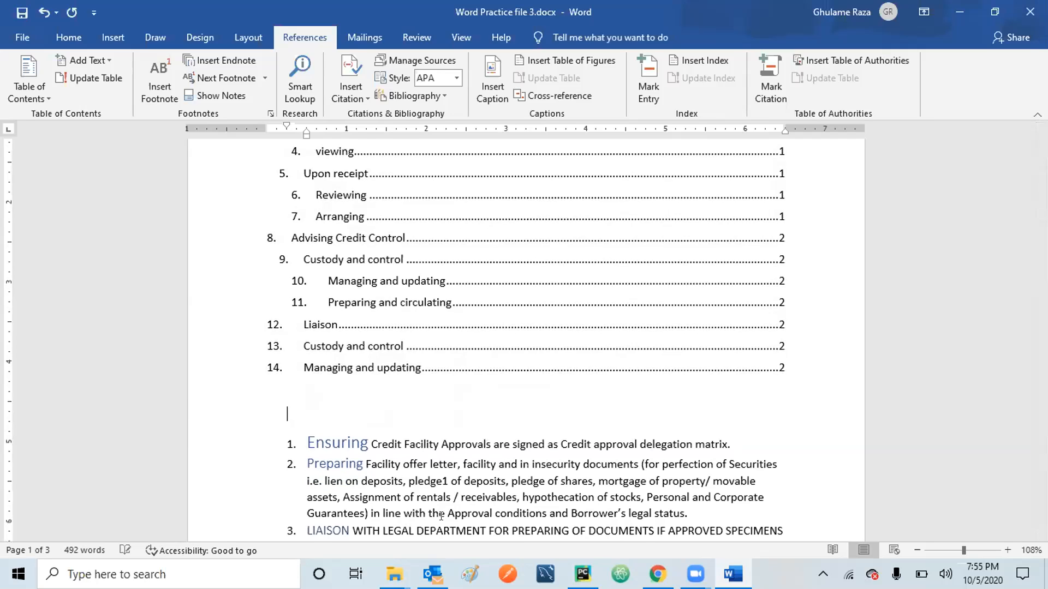
key("Return")
key("Return")
key("Return")
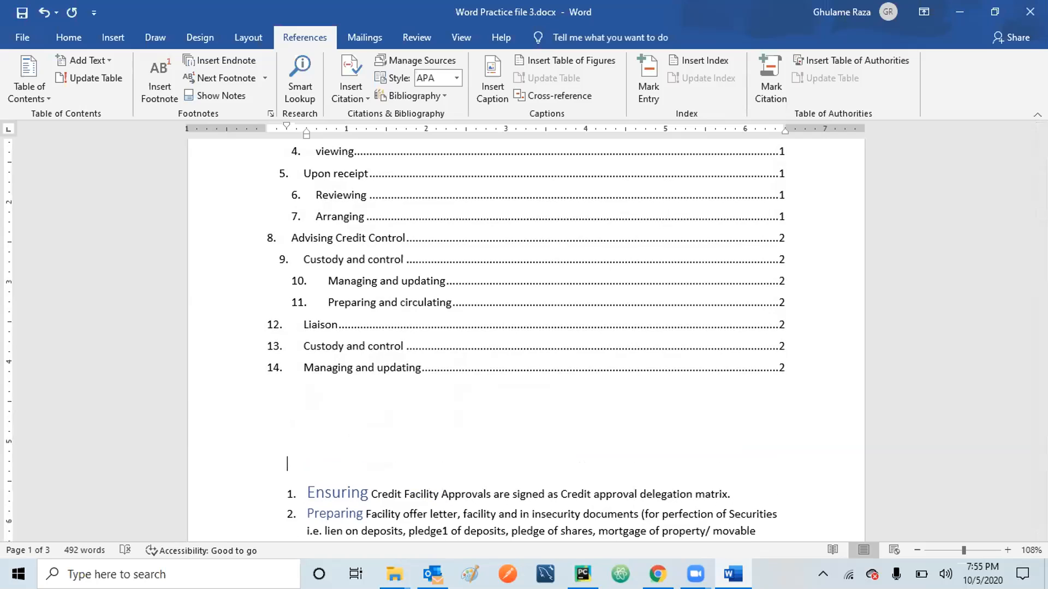
key("Delete")
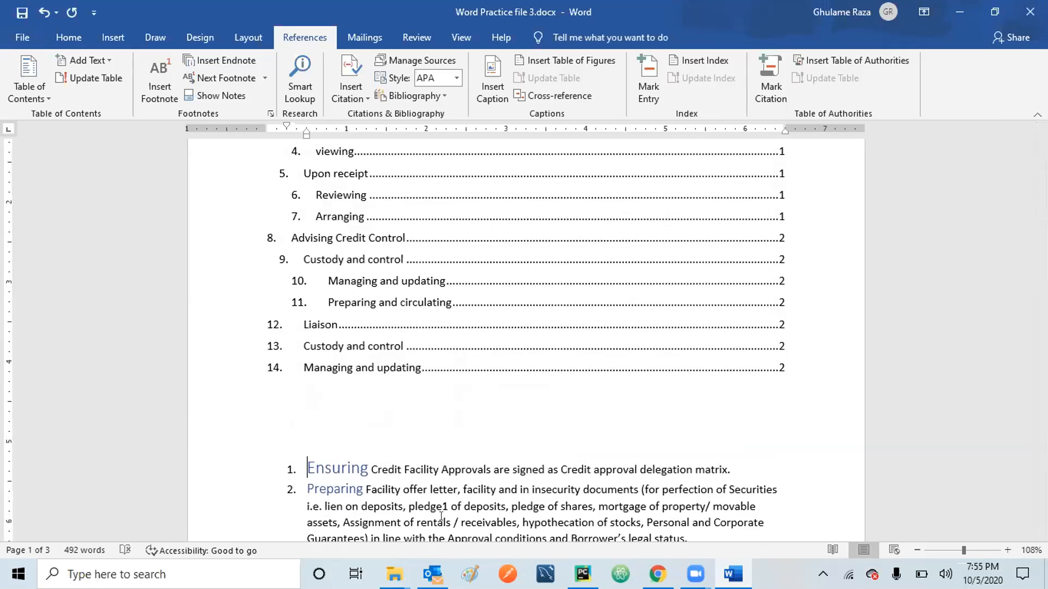
key("Return")
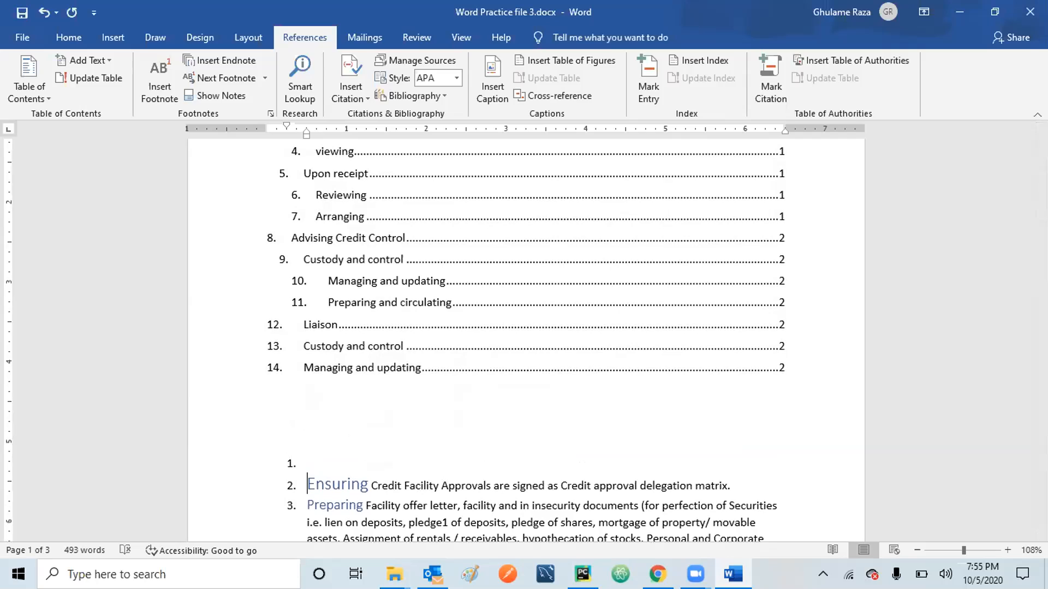
key("Up")
key("Up")
key("Down")
key("Down")
key("Delete")
key("ctrl+z")
key("BackSpace")
key("BackSpace")
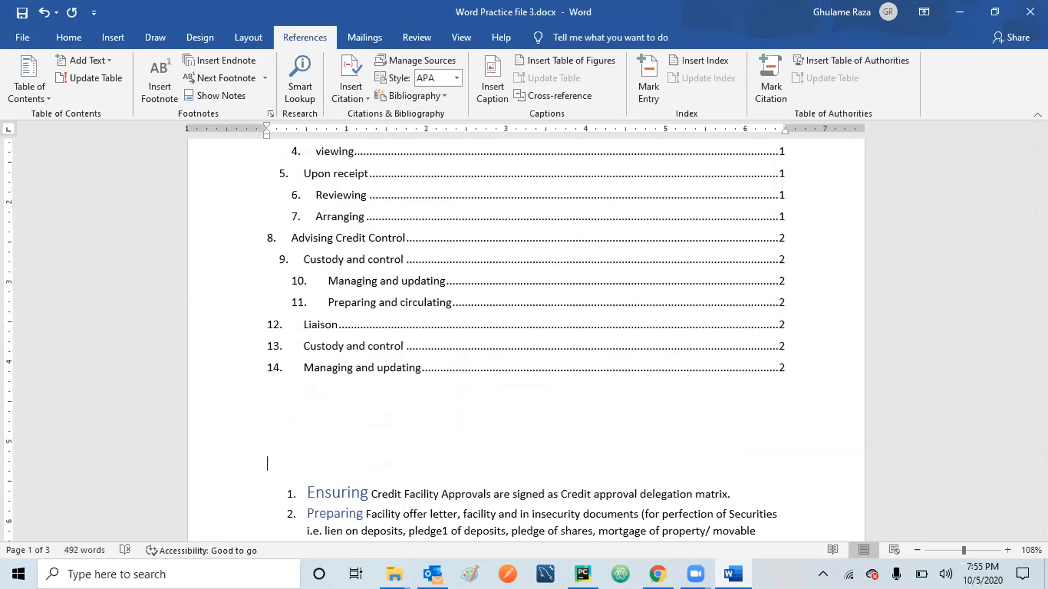
Add blank lines until the heading list starts on page 2, leaving the contents alone on page 1.
key("Return")
key("Return")
key("Return")
key("Return")
key("Return")
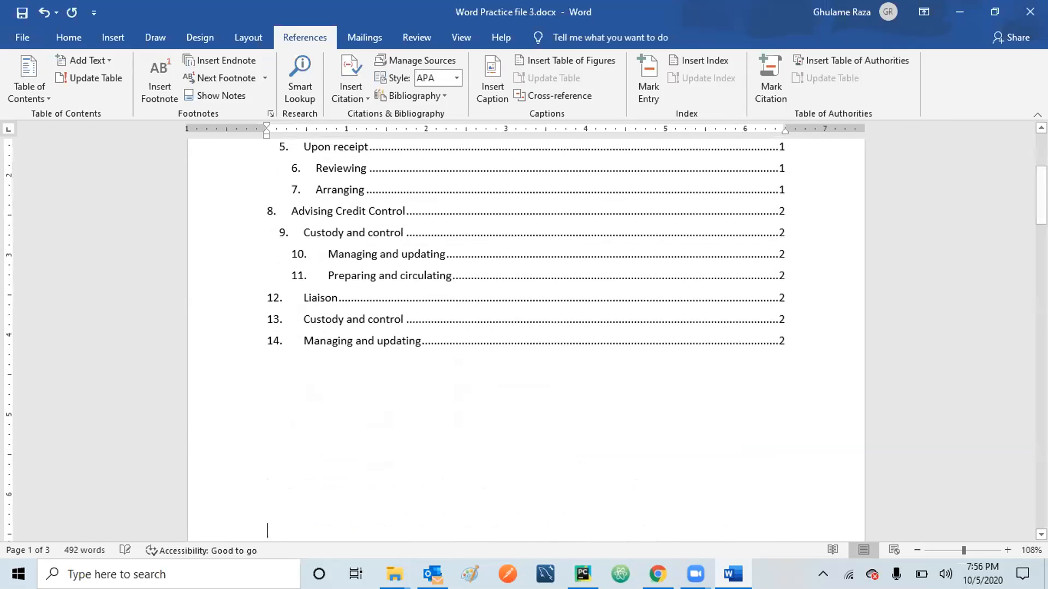
key("Return")
key("Return")
key("Return")
key("Return")
key("Return")
key("Return")
key("Return")
key("Return")
key("Return")
key("Return")
key("Return")
key("Return")
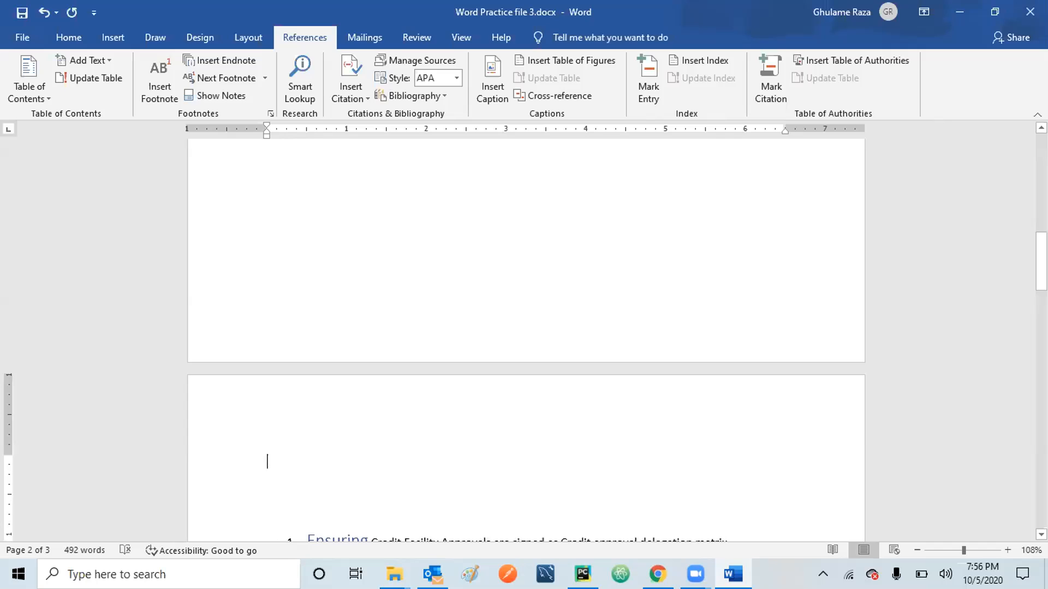
key("BackSpace")
key("BackSpace")
key("BackSpace")
key("Down")
key("Down")
key("Down")
key("Down")
key("Down")
key("Down")
key("Down")
key("Down")
key("Down")
key("Down")
key("Down")
key("Down")
key("Down")
key("Down")
key("Down")
key("Down")
key("Down")
key("Down")
key("Down")
key("Down")
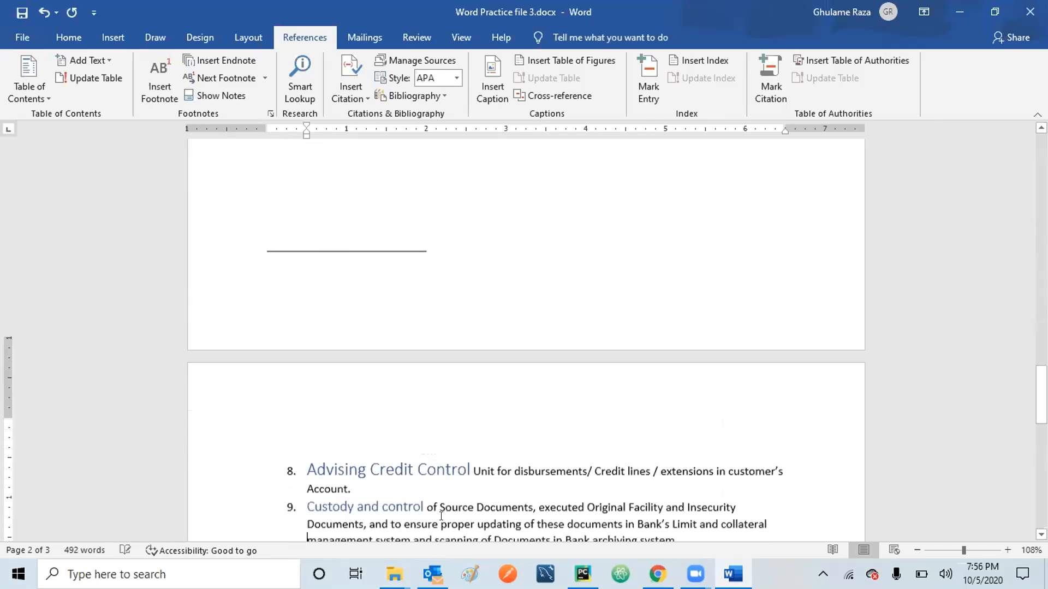
key("Down")
key("Down")
key("Down")
key("Down")
key("Down")
key("Up")
key("Up")
key("Up")
key("Up")
key("Up")
key("Up")
key("Up")
key("Up")
key("Up")
key("Up")
key("Up")
key("Up")
key("Up")
key("Up")
key("Up")
key("Up")
key("Up")
key("Up")
key("Up")
key("Up")
key("Up")
key("Up")
key("Up")
key("Up")
key("Up")
key("Up")
key("Up")
key("Up")
key("Up")
key("Up")
key("Up")
key("Up")
key("Up")
key("Up")
key("Up")
key("Up")
key("Up")
key("Up")
key("Up")
key("Up")
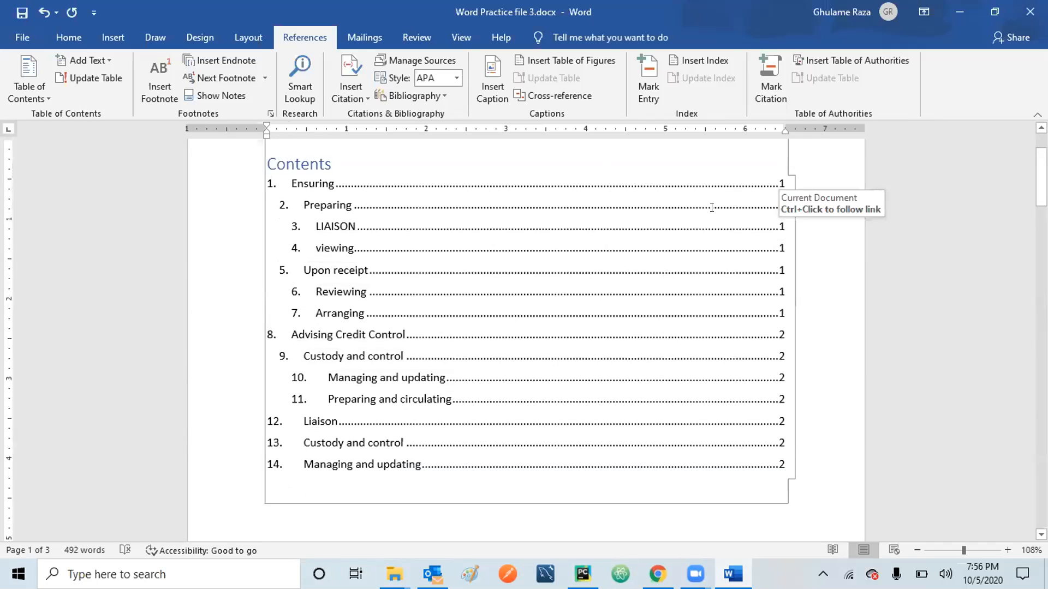
Update the entire table of contents so its entries show pages 2 and 3.
left_click(85, 76)
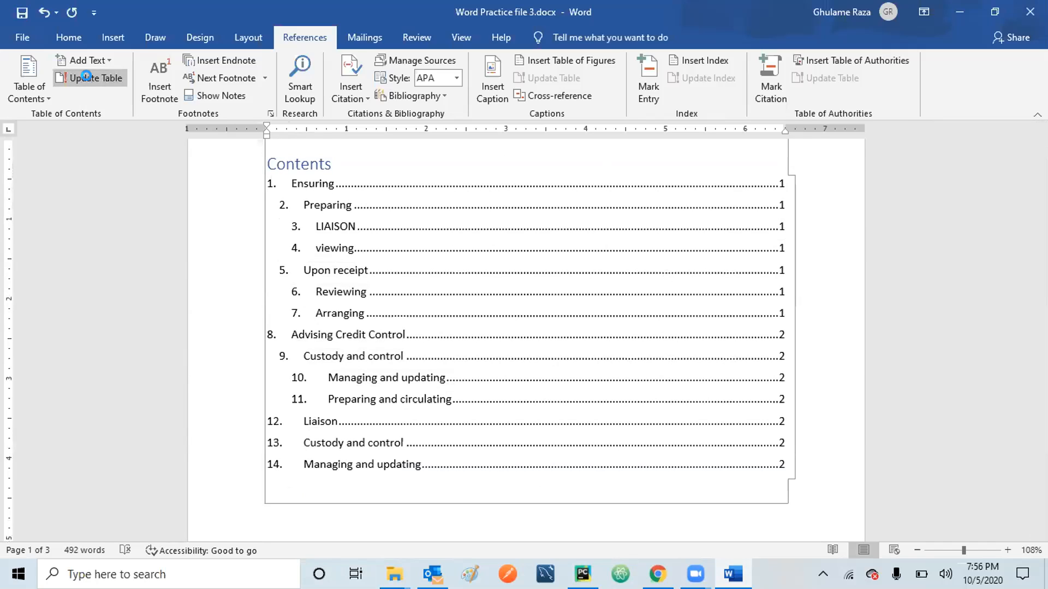
left_click(443, 285)
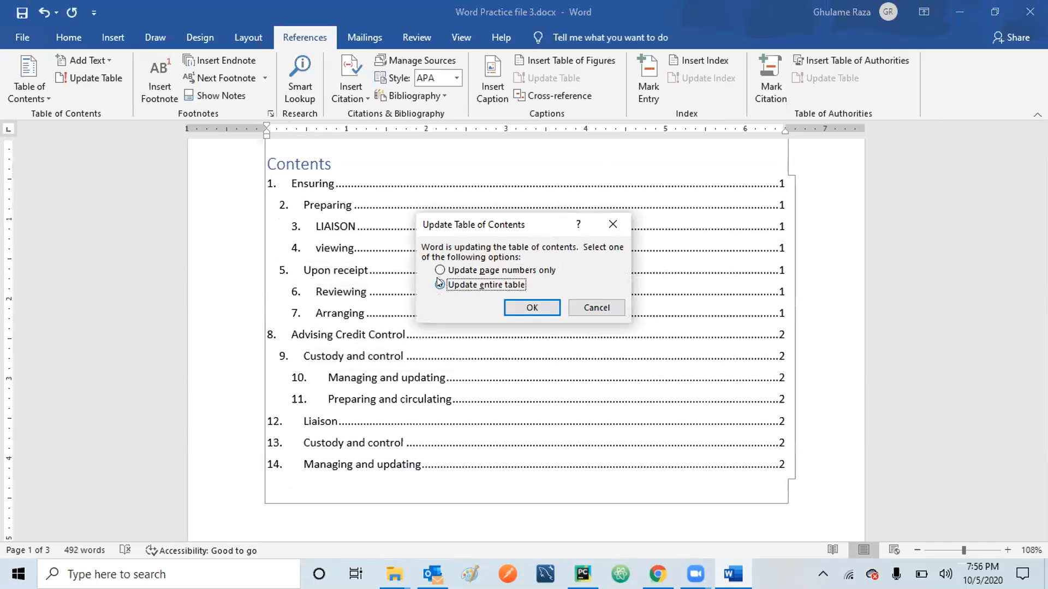
left_click(532, 309)
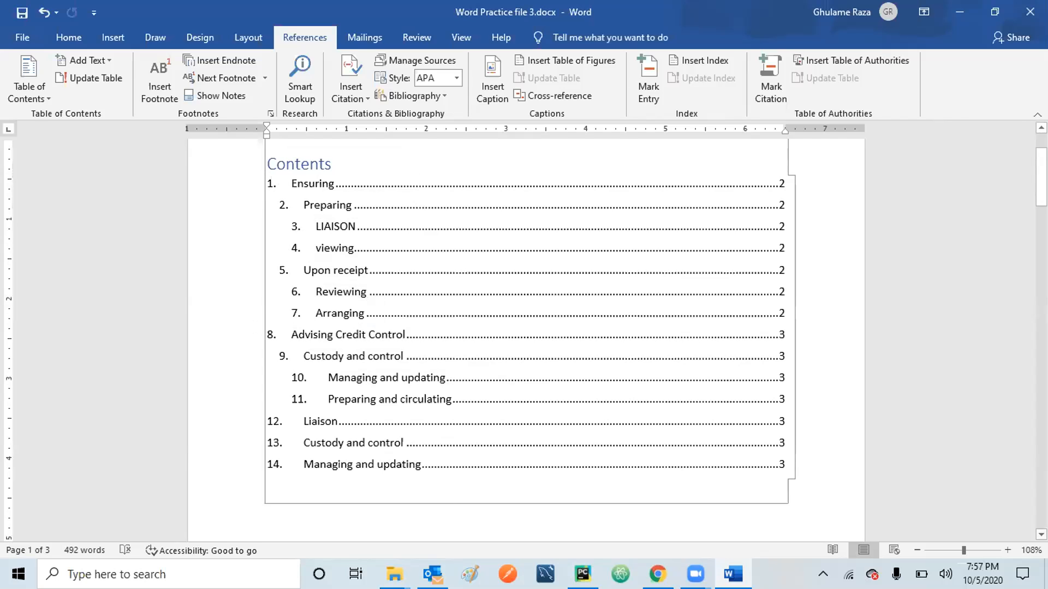
Scroll to page 2 and place the caret before 'Preparing' in item 2.
scroll(526, 328, "down", 3)
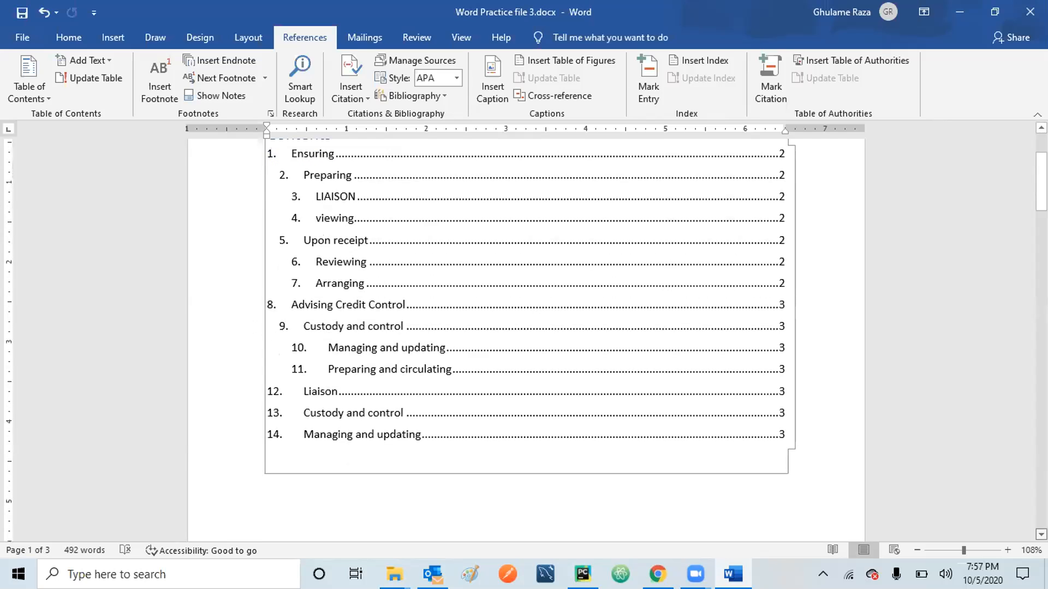
scroll(526, 327, "down", 8)
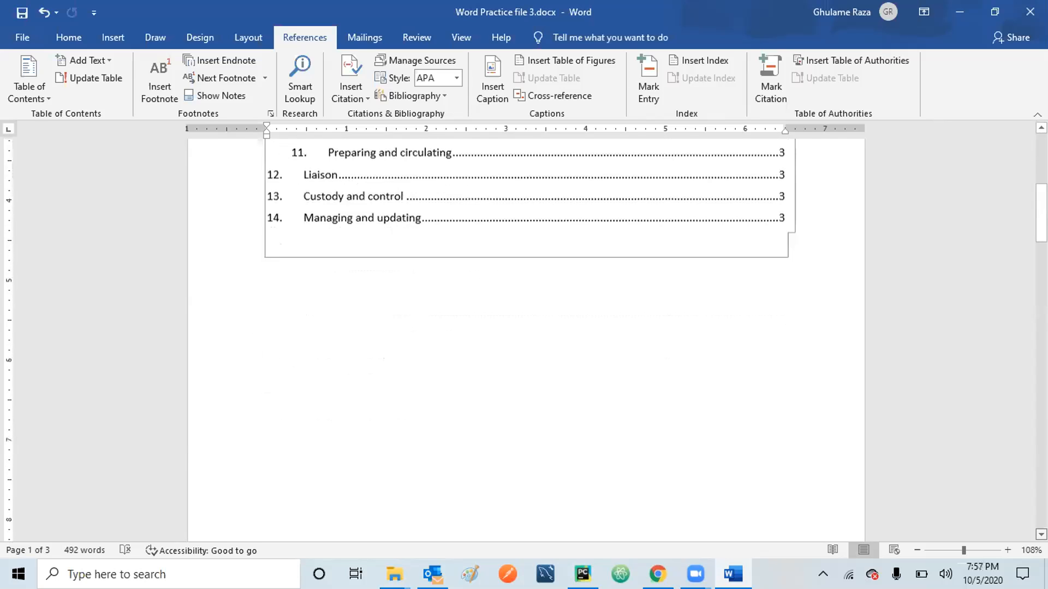
scroll(870, 348, "down", 4)
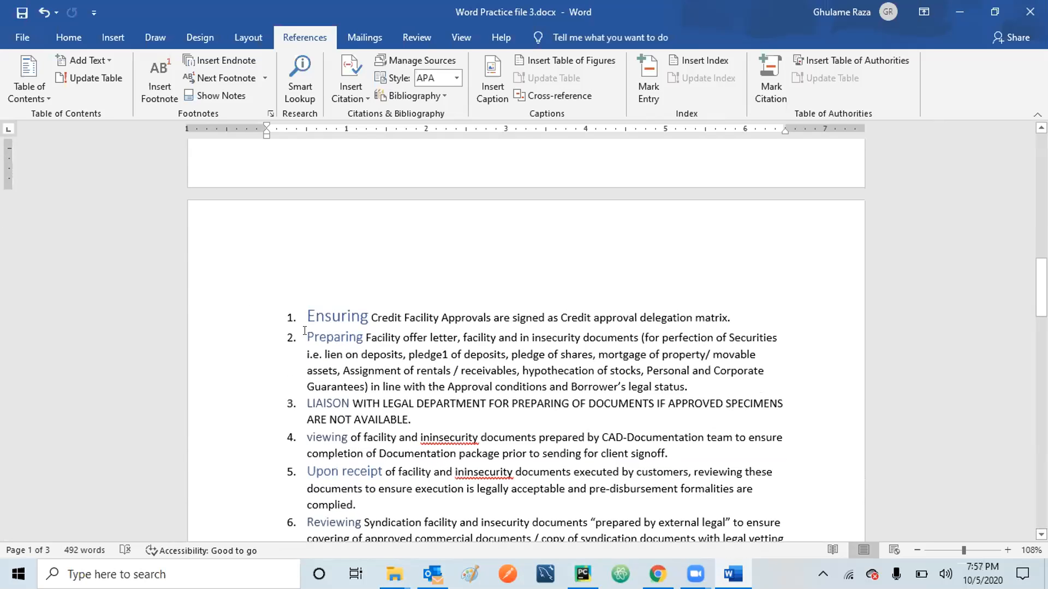
left_click(305, 331)
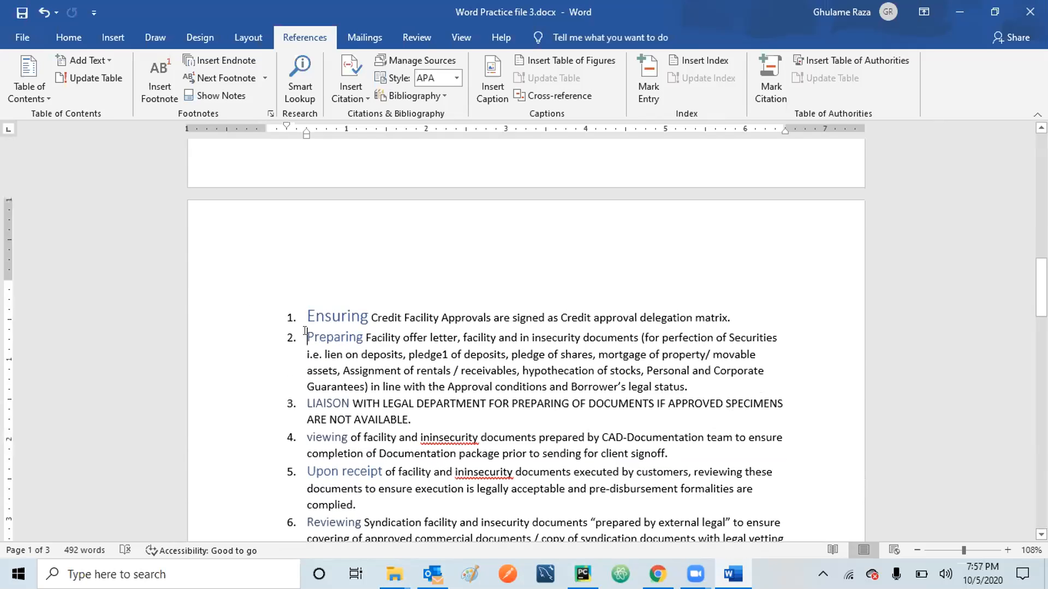
Demote 'Preparing' to sub-item a under 'Ensuring' and 'LIAISON' to roman sub-item i.
left_click(65, 30)
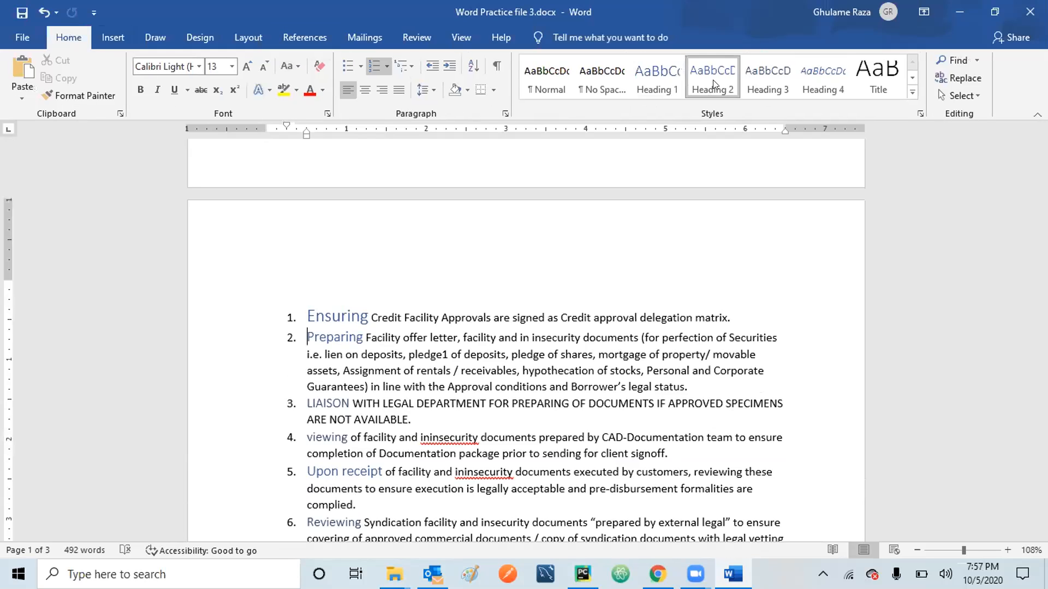
left_click(305, 315)
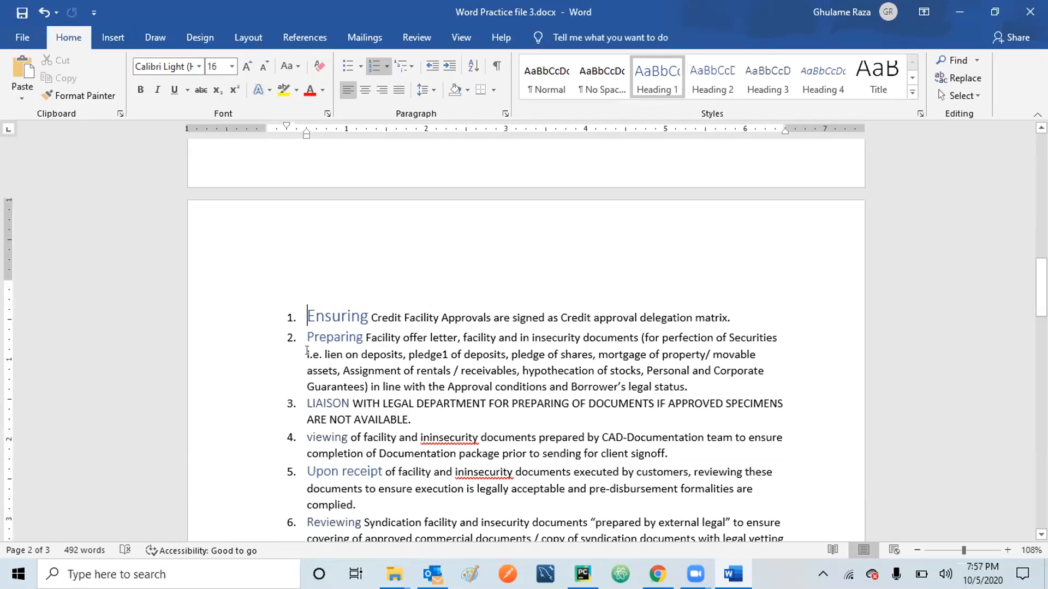
left_click(303, 330)
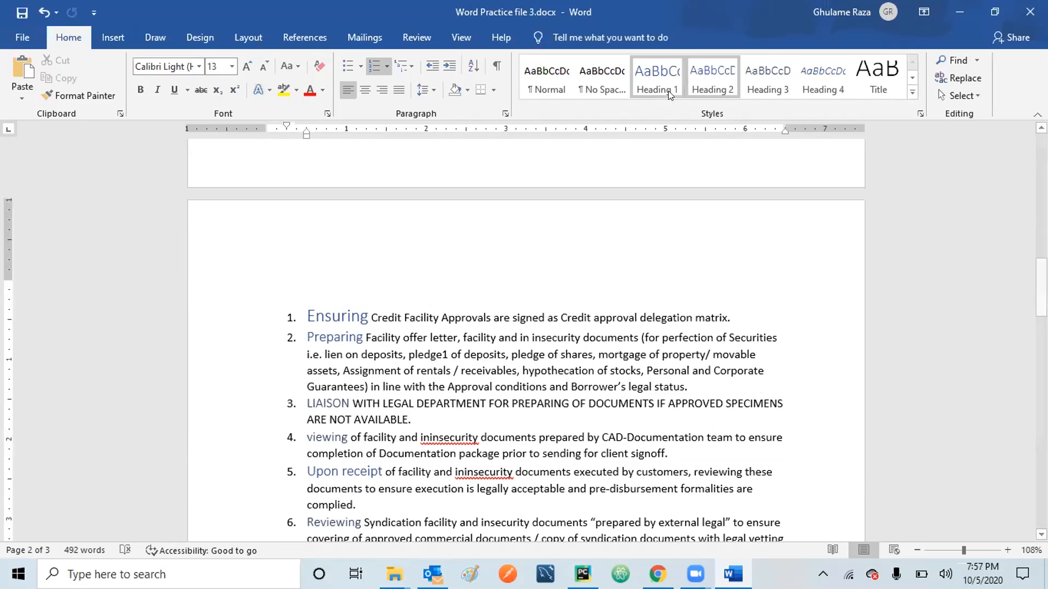
left_click(449, 67)
left_click(312, 411)
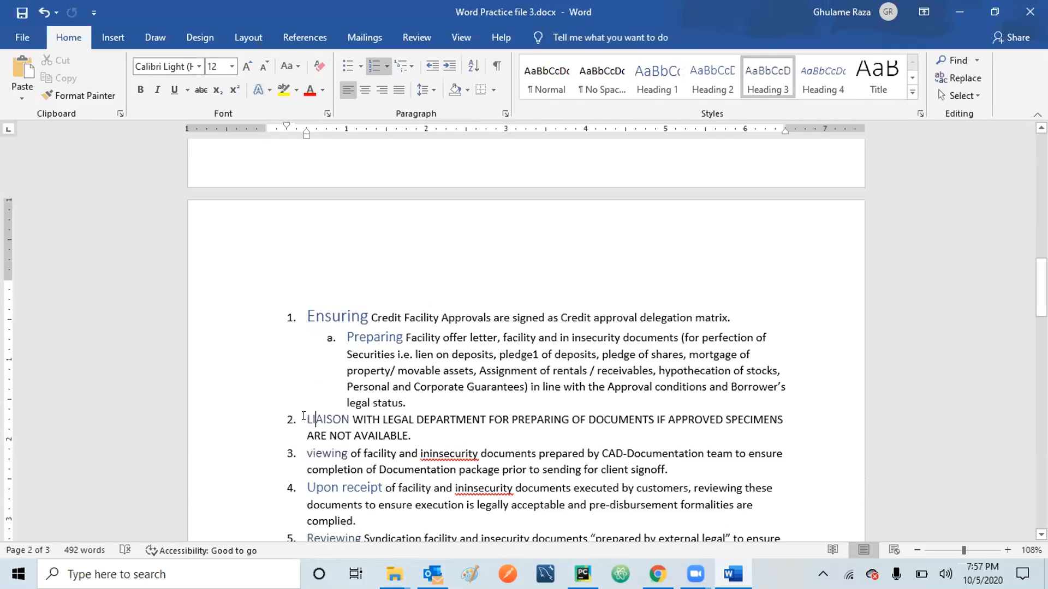
left_click(447, 66)
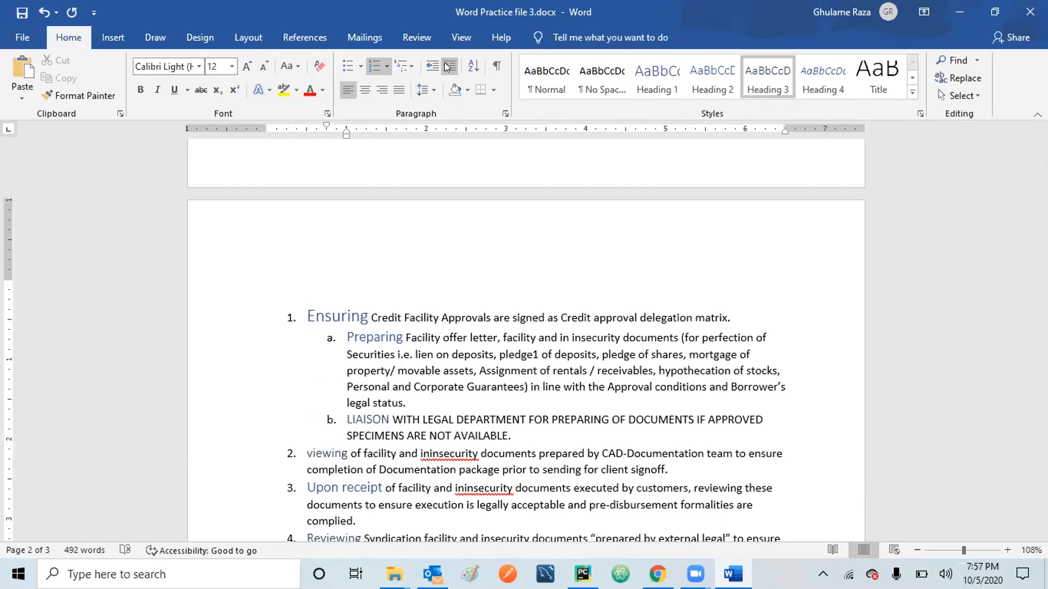
left_click(447, 67)
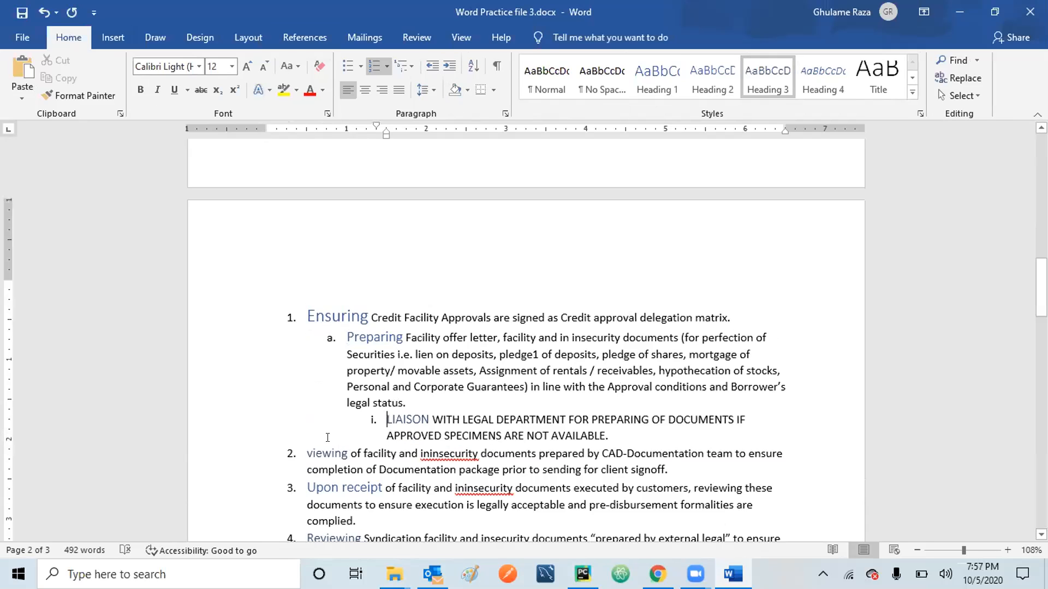
Demote 'viewing' to sub-item ii under 'Preparing' and 'Upon receipt' to lettered sub-item b.
left_click(319, 448)
left_click(302, 455)
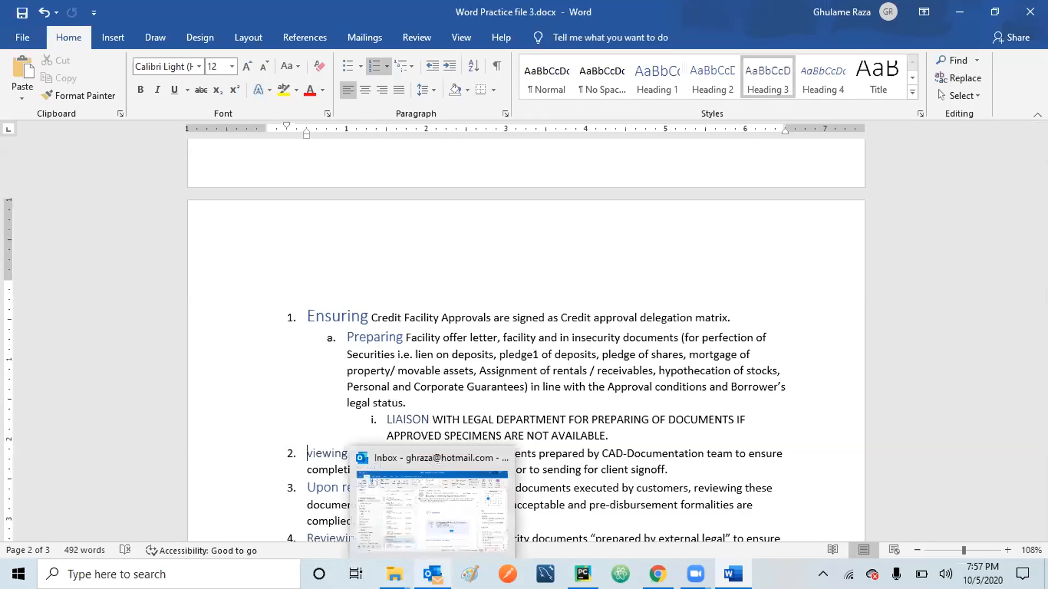
key("Tab")
key("Tab")
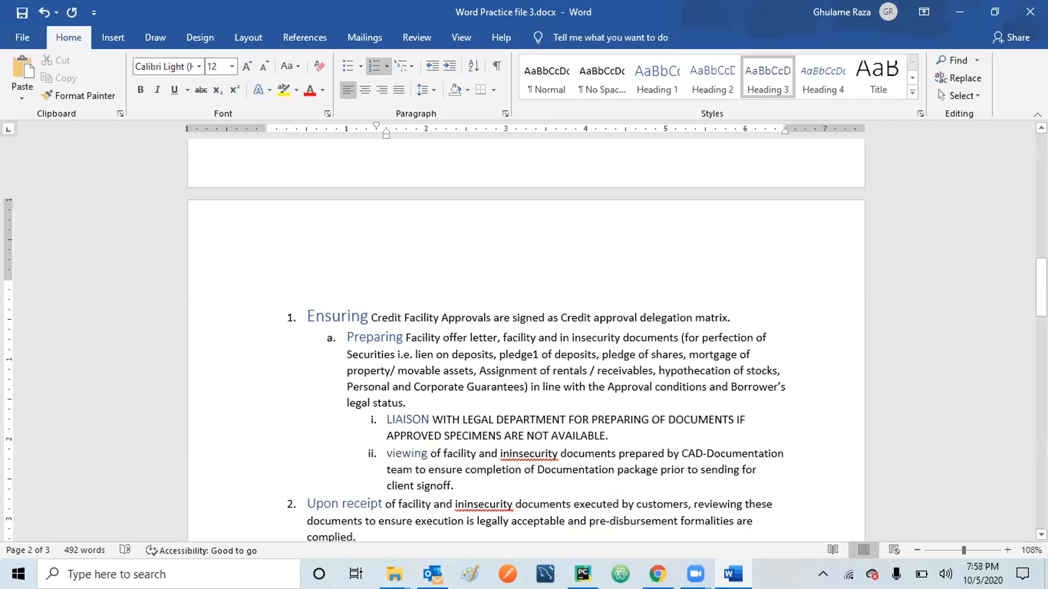
scroll(526, 338, "down", 2)
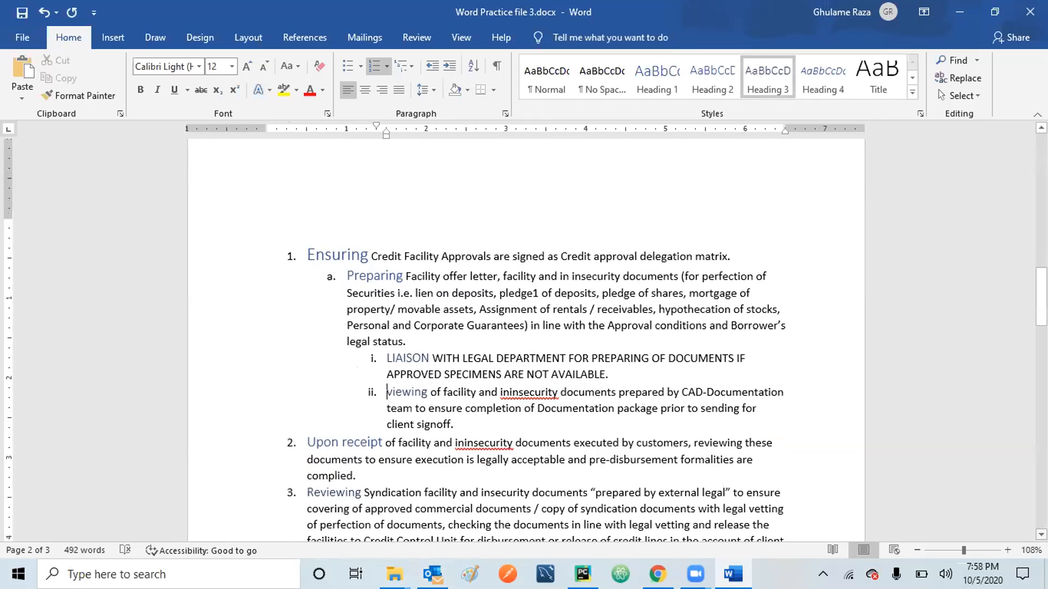
right_click(1042, 534)
left_click(338, 440)
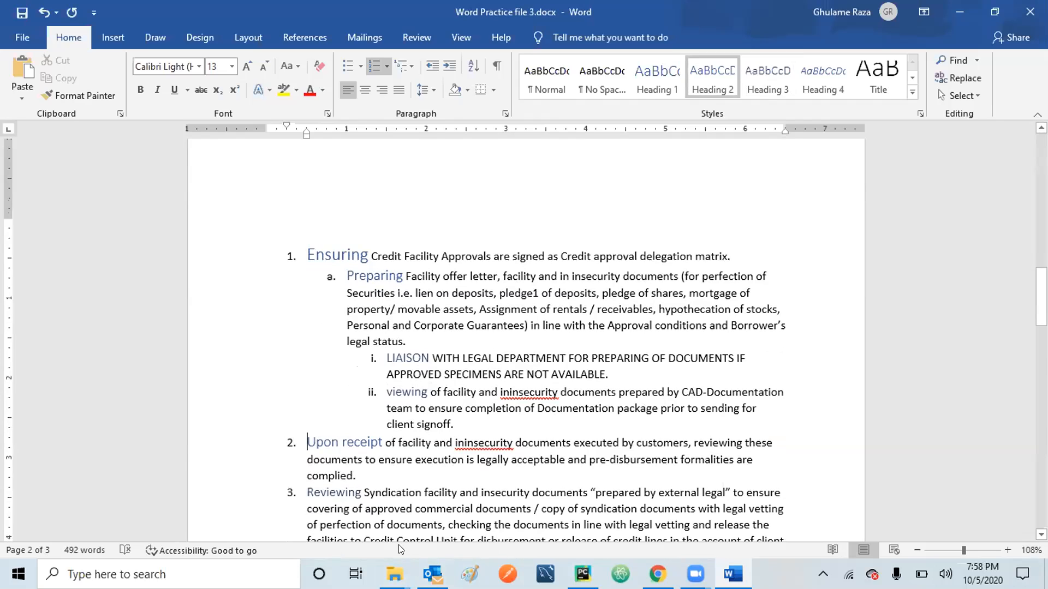
key("Tab")
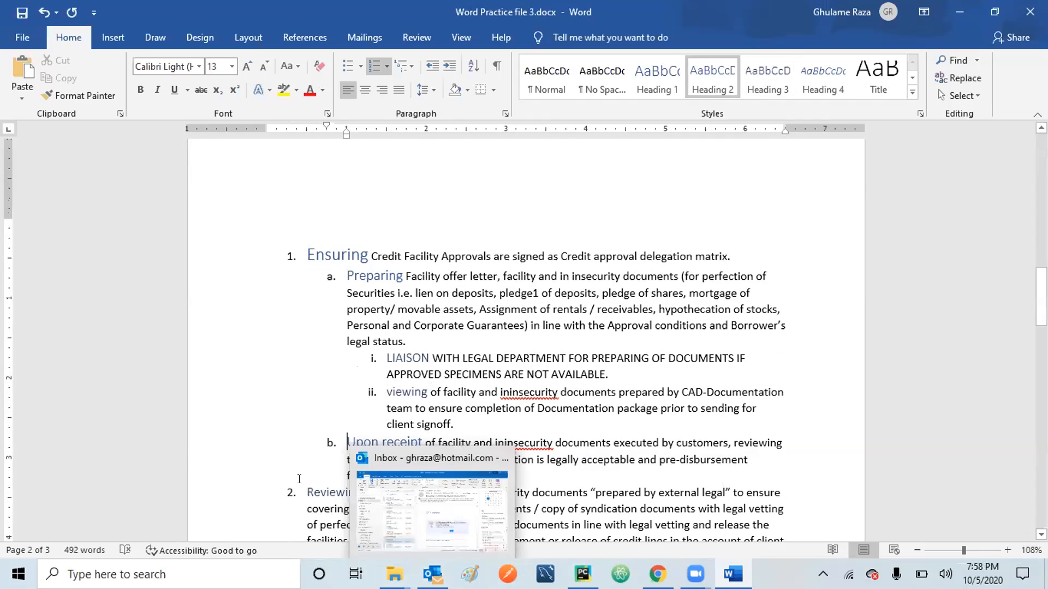
Nest 'Reviewing' and 'Arranging' as roman sub-items i and ii under 'Upon receipt'.
left_click(314, 492)
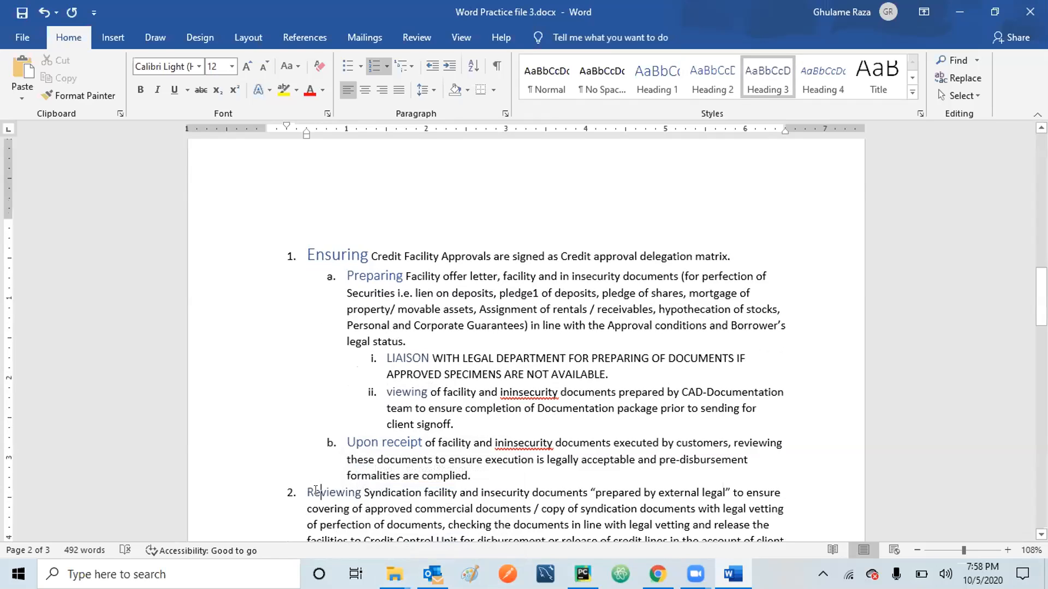
left_click(308, 486)
left_click(306, 484)
left_click(307, 485)
key("Tab")
key("Tab")
key("Down")
key("Down")
key("Down")
key("Down")
key("Down")
key("Down")
key("Down")
key("Down")
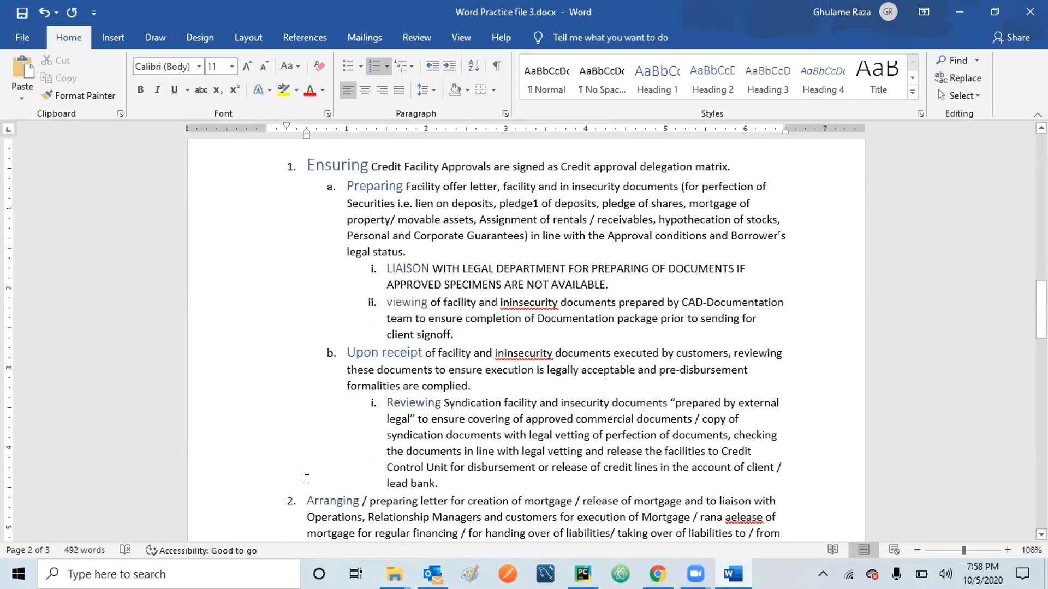
left_click(307, 499)
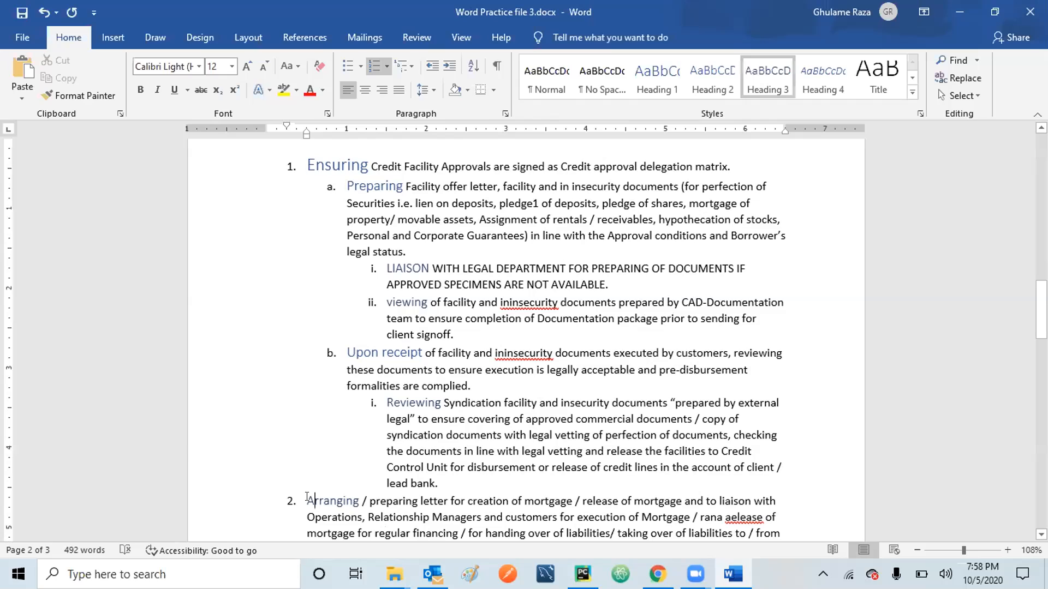
left_click(307, 498)
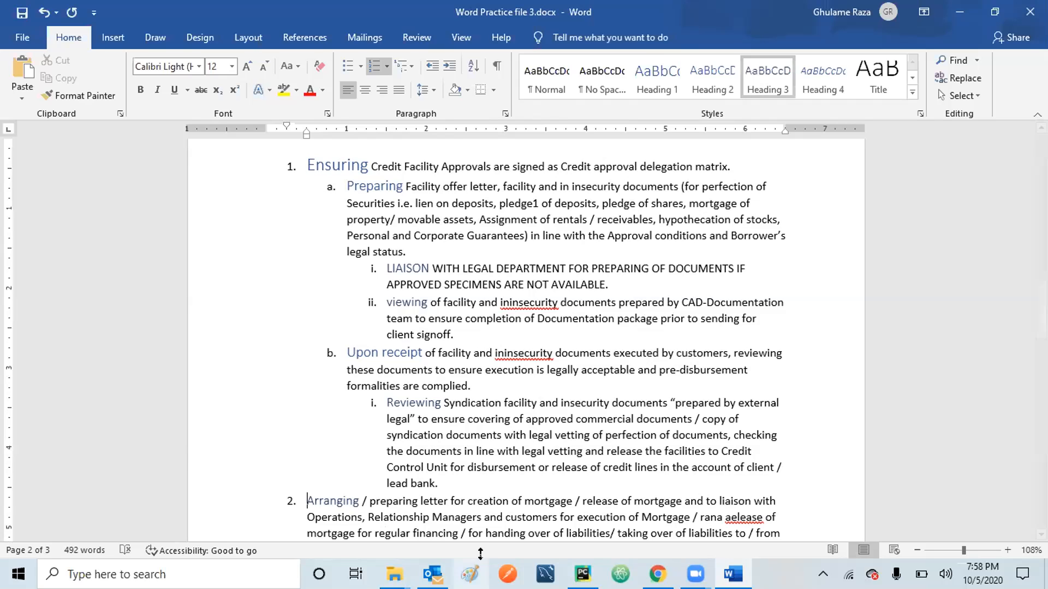
left_click(450, 66)
left_click(450, 67)
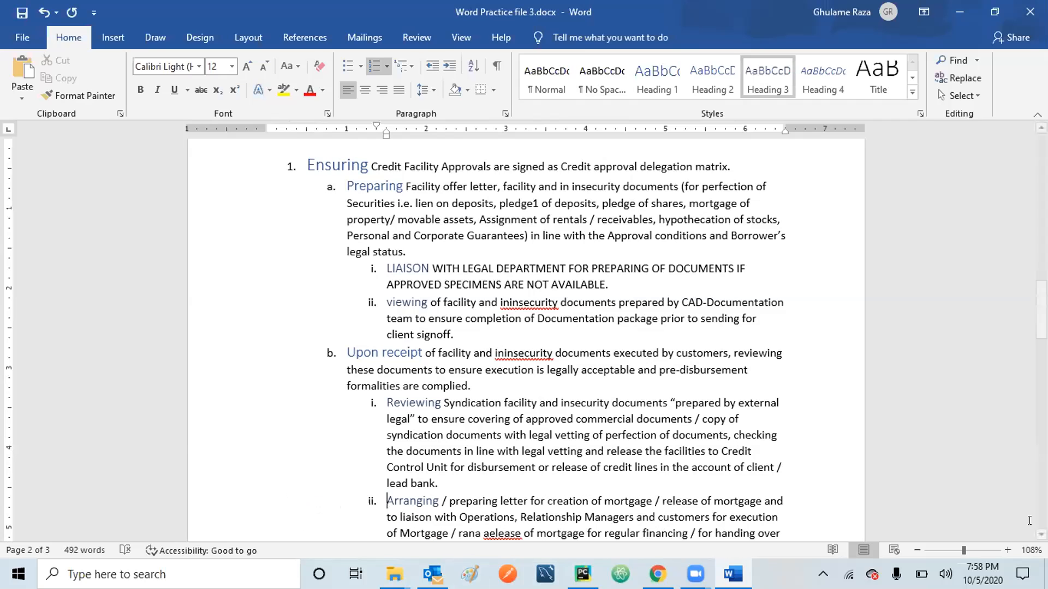
Demote 'Custody and control' to sub-item a under 'Advising Credit Control'.
scroll(1029, 520, "down", 1)
scroll(526, 338, "down", 3)
scroll(526, 338, "down", 8)
scroll(352, 379, "down", 5)
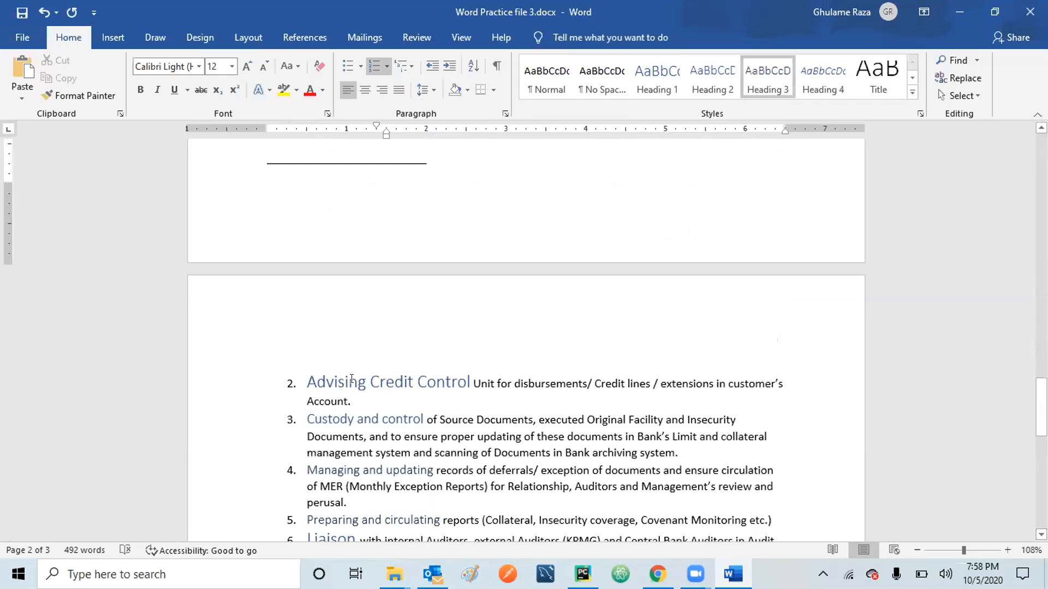
left_click(352, 380)
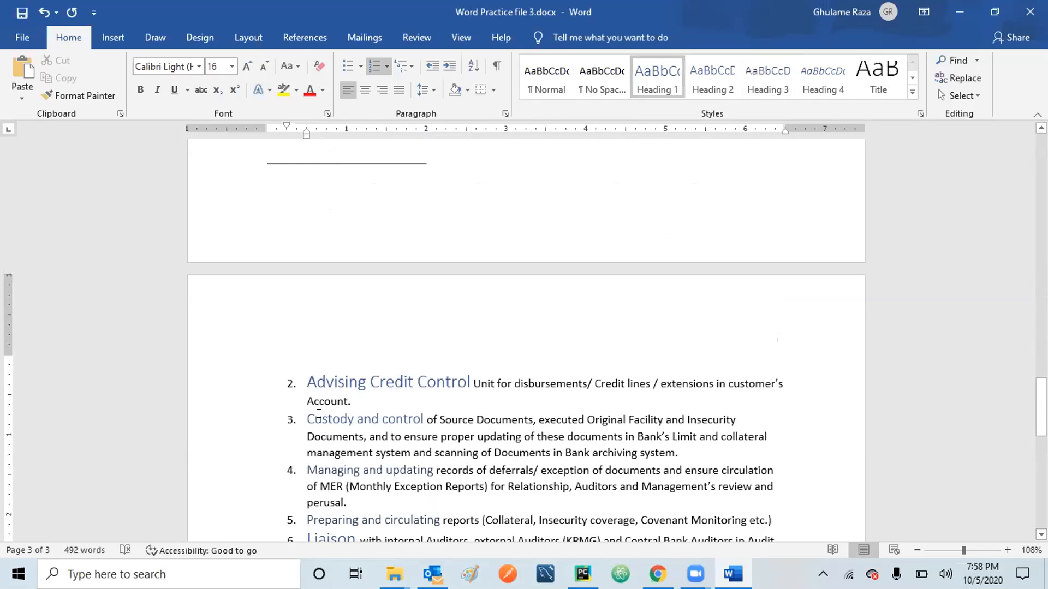
left_click(318, 414)
left_click(299, 417)
key("Tab")
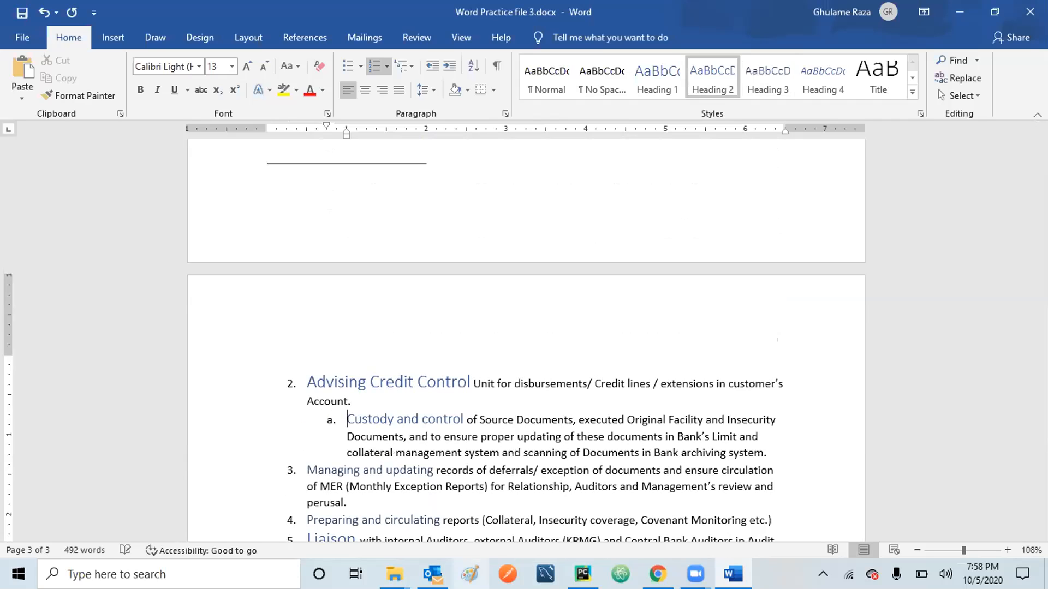
Demote 'Managing and updating' and 'Preparing and circulating' to roman sub-items i and ii.
left_click(329, 471)
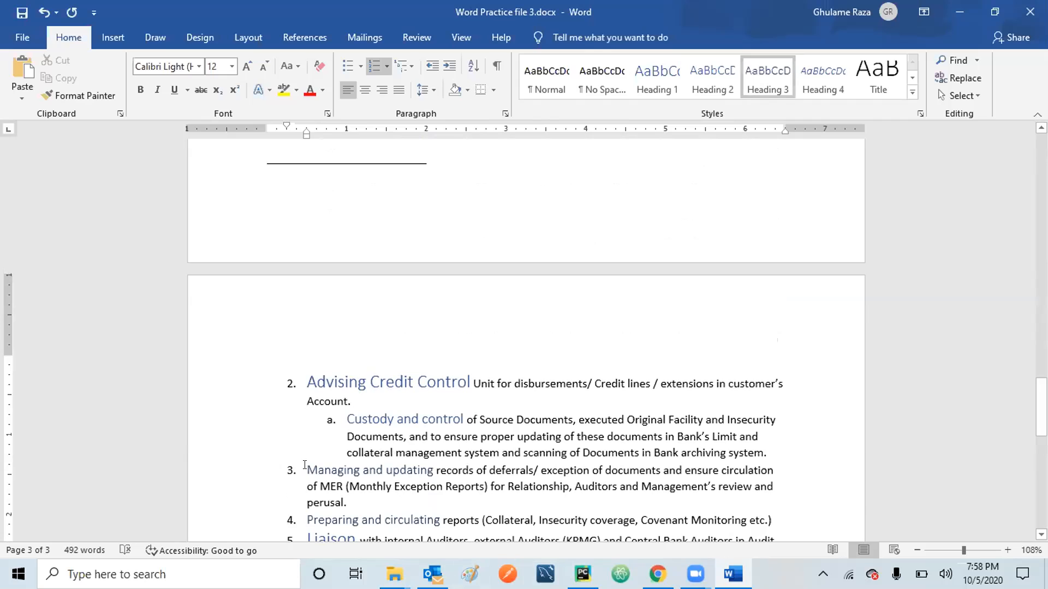
key("Tab")
key("Tab")
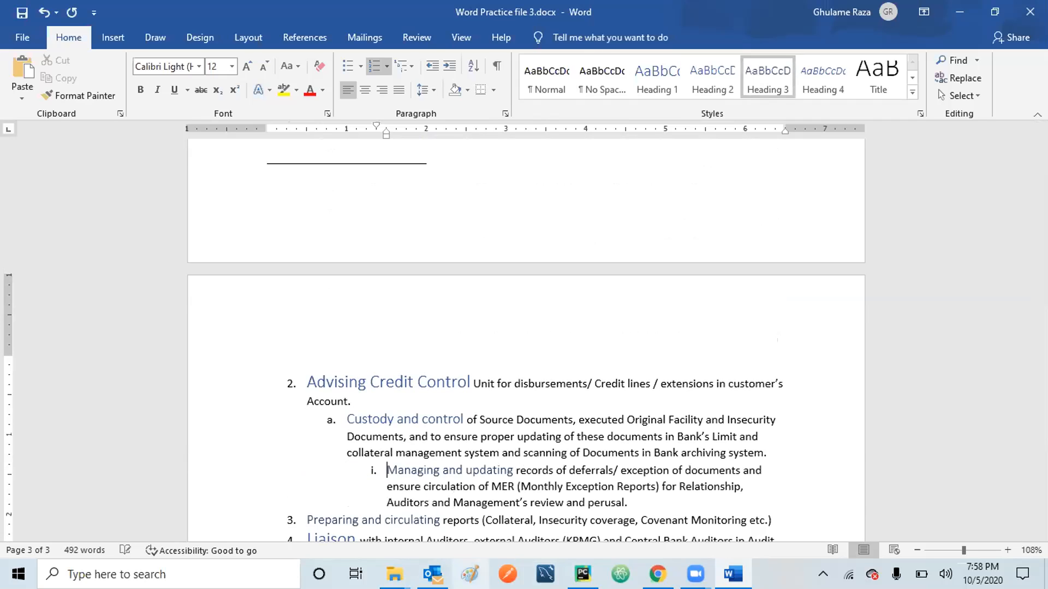
left_click(316, 520)
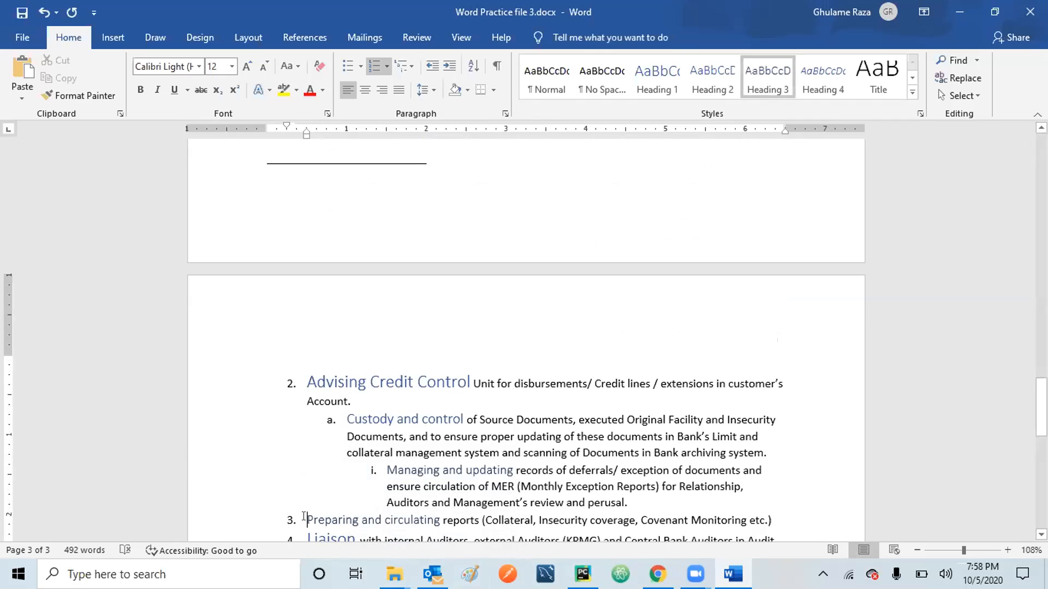
key("Tab")
key("Tab")
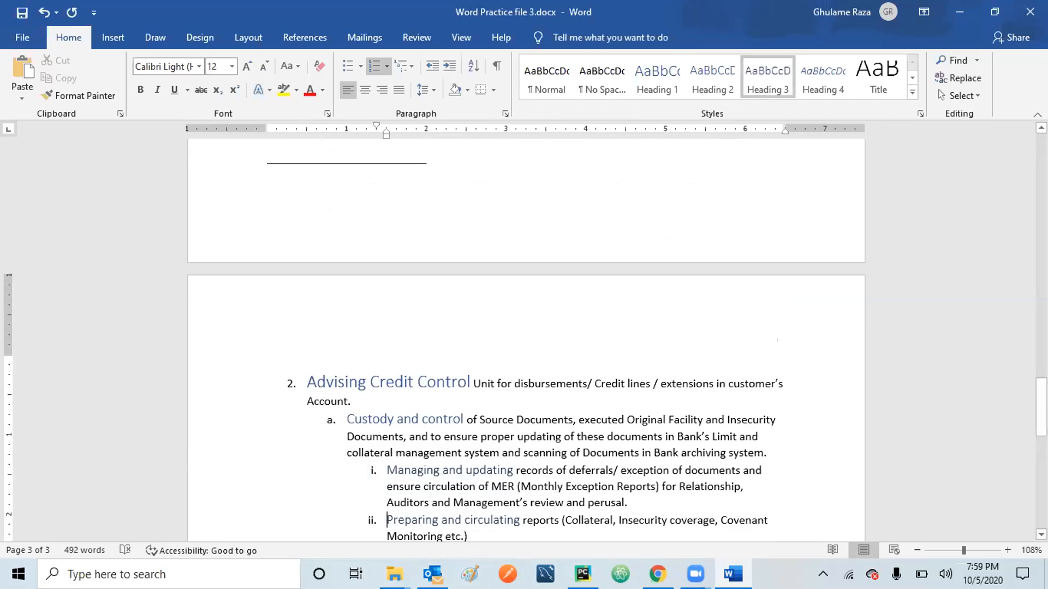
Check the list levels of 'Liaison', 'Custody and control' and 'Managing and updating' on the next page.
scroll(524, 339, "down", 3)
scroll(355, 319, "down", 3)
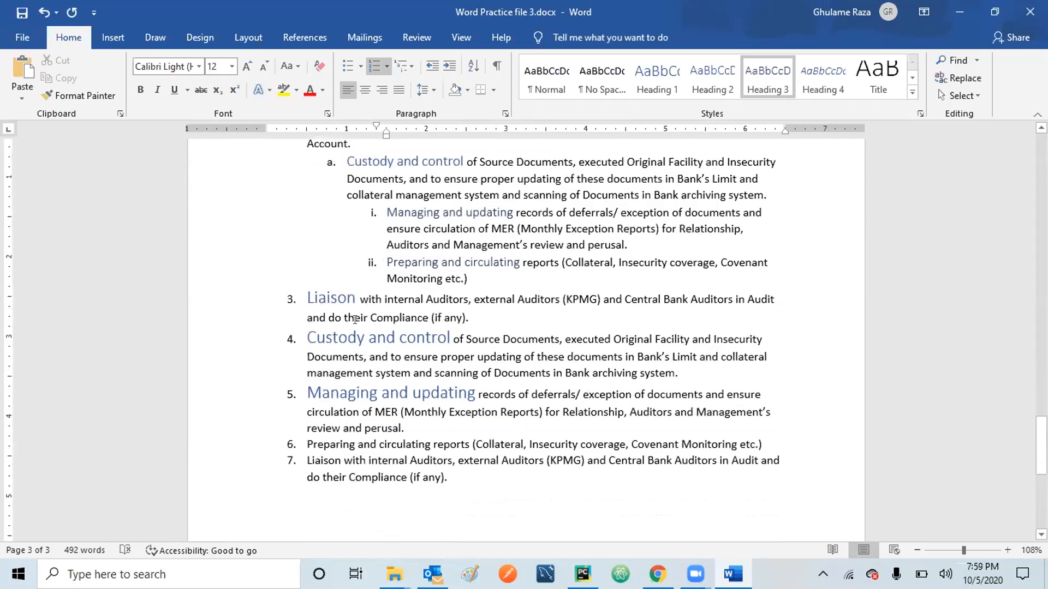
left_click(327, 298)
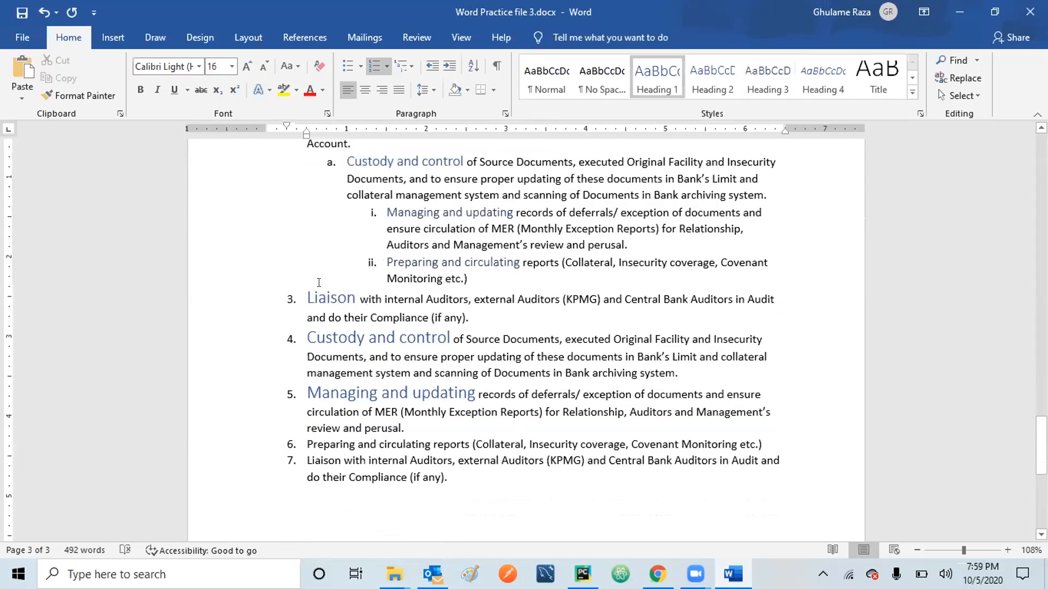
left_click(318, 333)
left_click(319, 392)
Update the entire table of contents so it lists entries 1–5 with lettered and roman sub-entries.
scroll(526, 327, "up", 20)
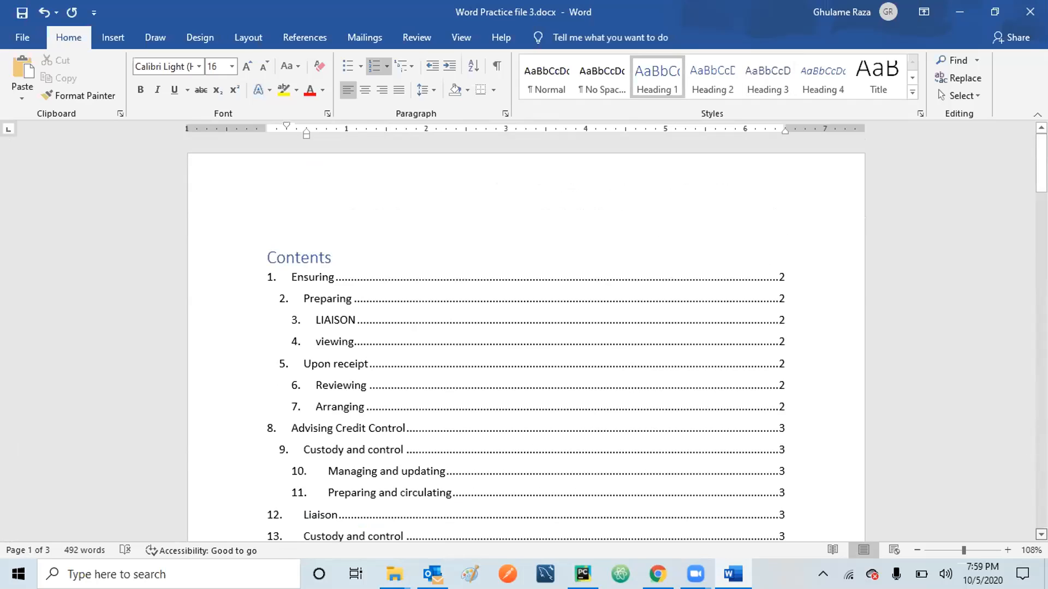
scroll(526, 327, "down", 1)
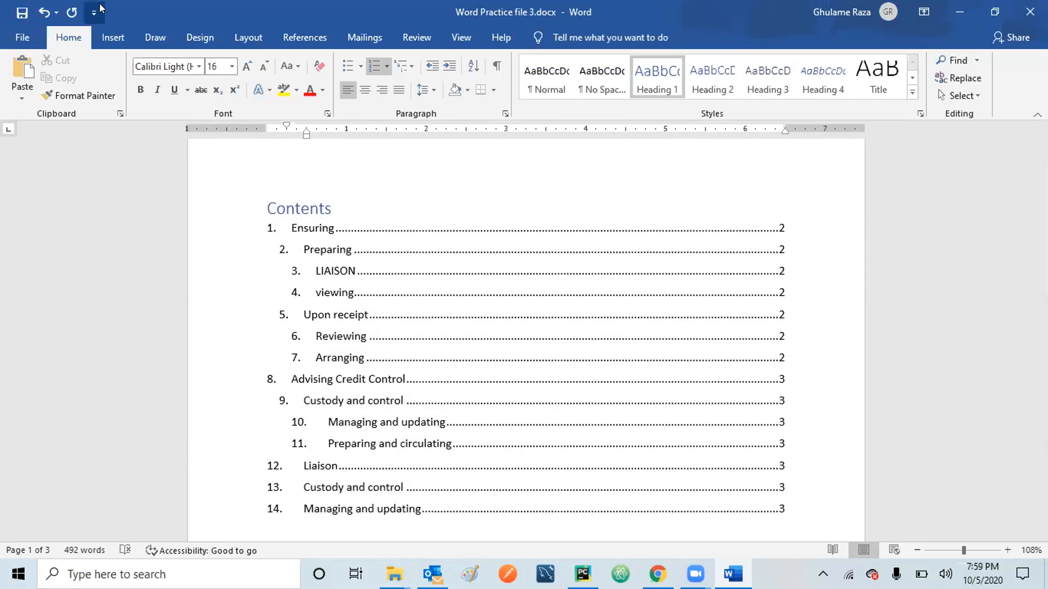
left_click(298, 37)
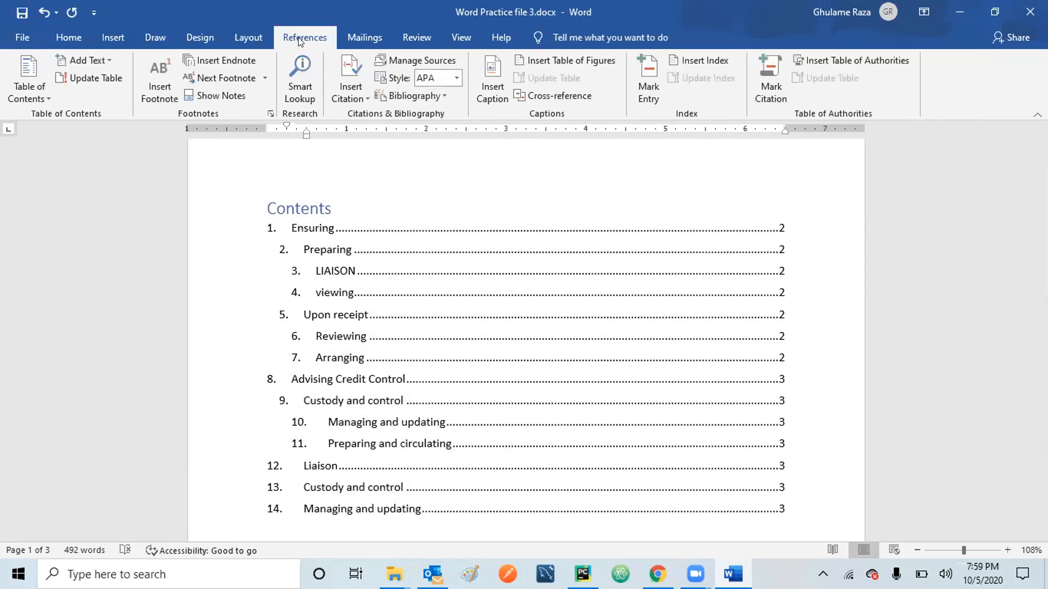
left_click(99, 79)
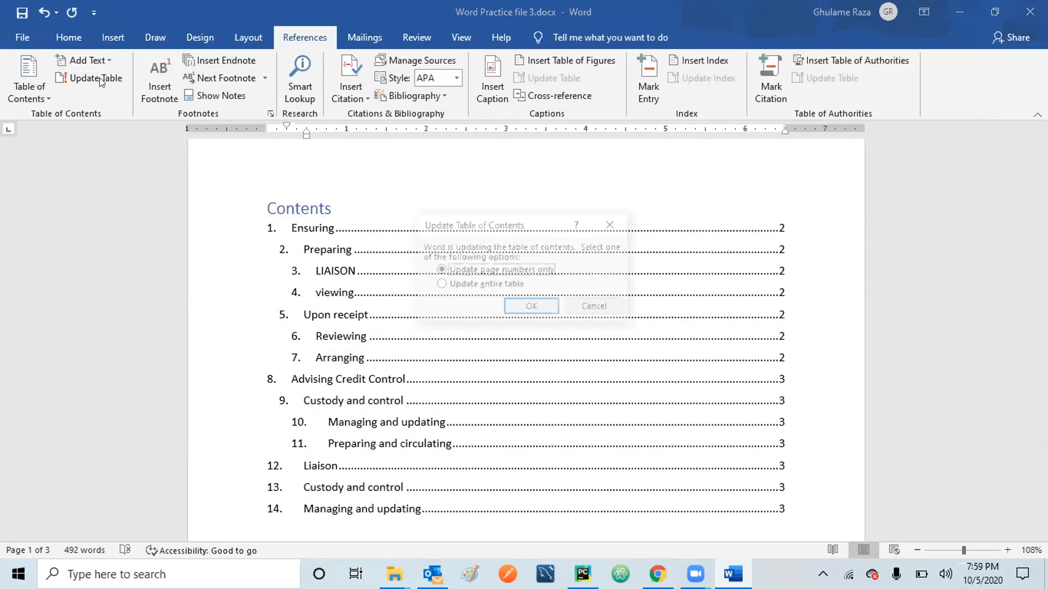
left_click(481, 284)
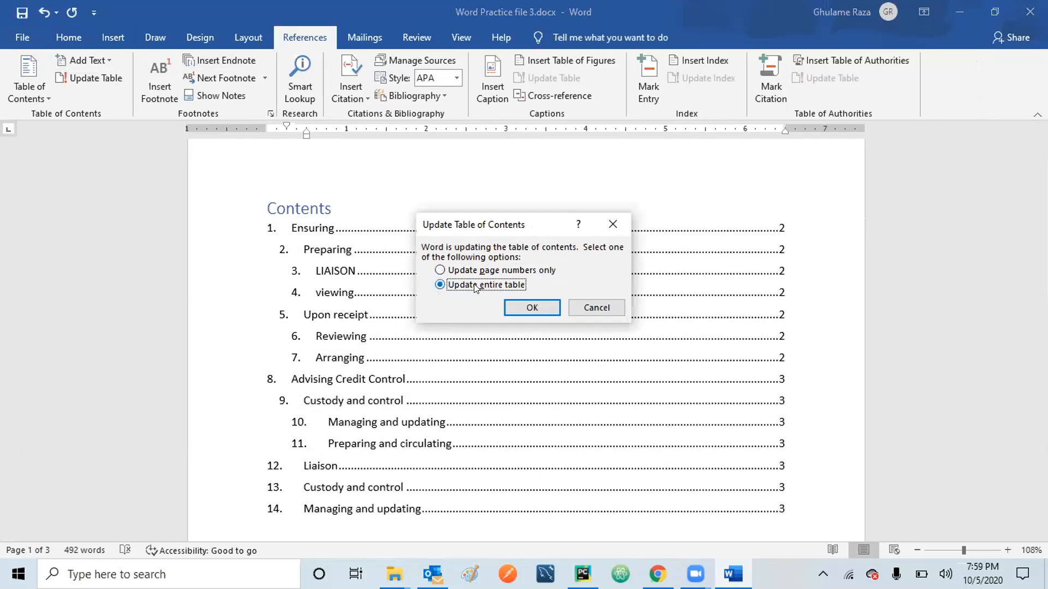
left_click(533, 305)
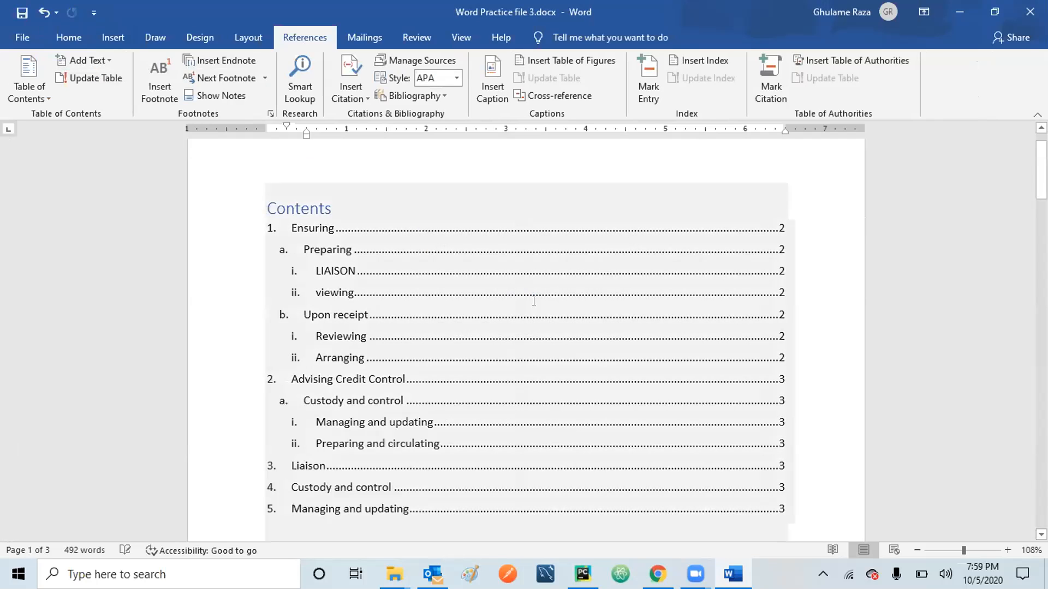